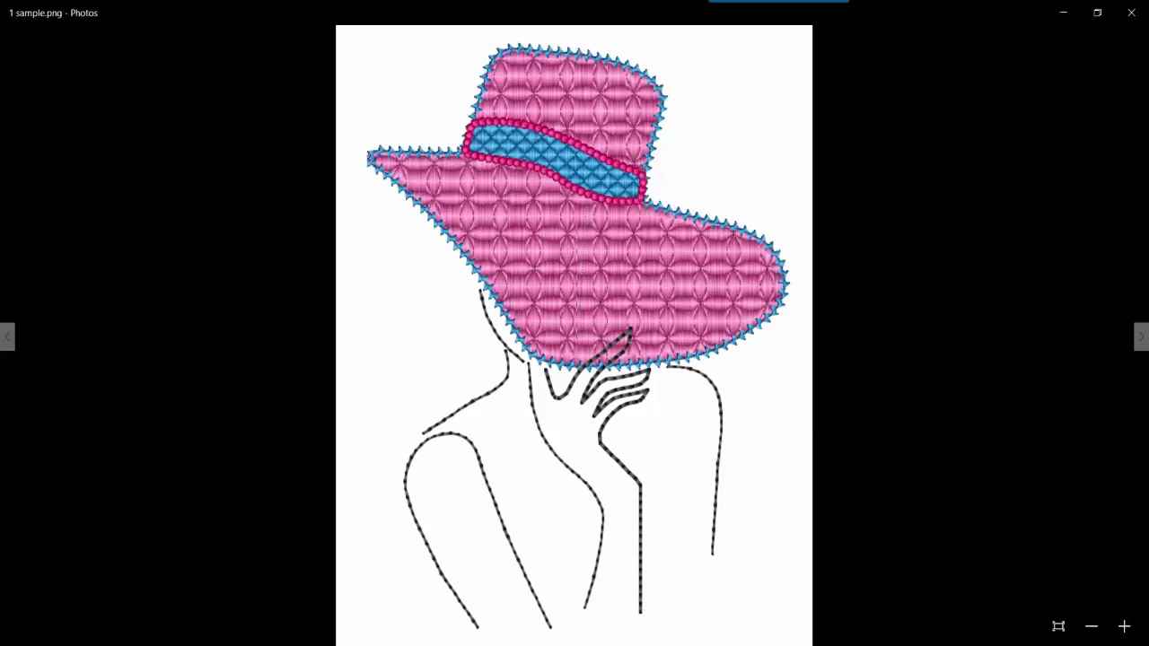
# - Switch to Perfect Embroidery Pro and draw an open two-segment Pen artwork line about 3.7 in wide and 0.53 in high
pyautogui.click(499, 602)
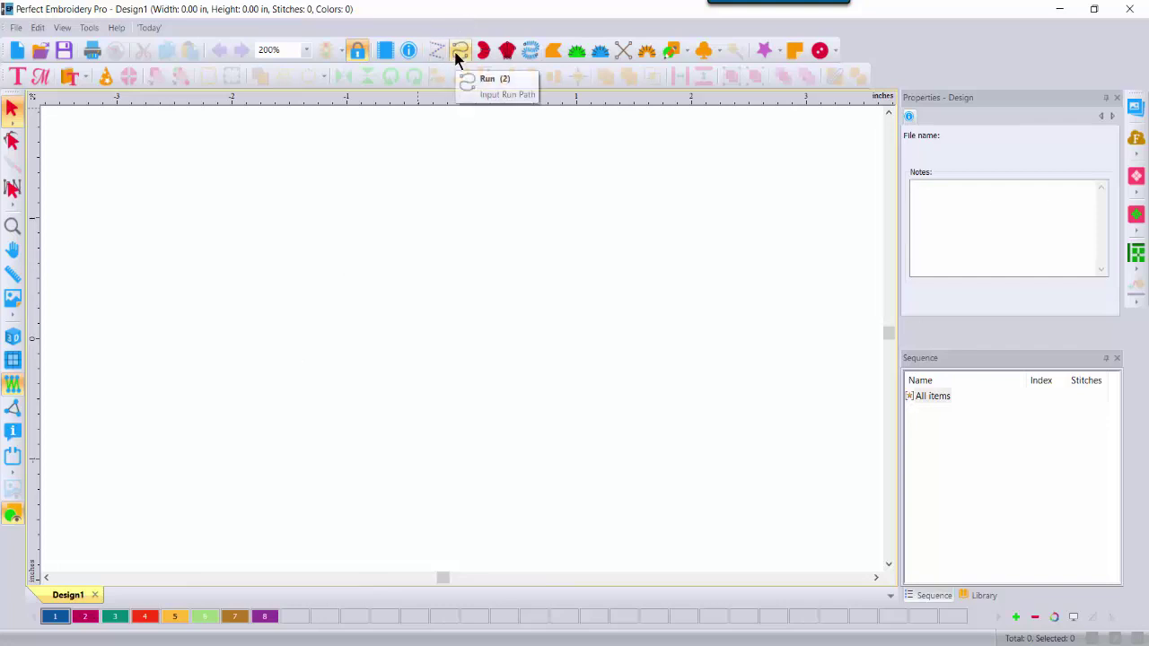
pyautogui.click(687, 51)
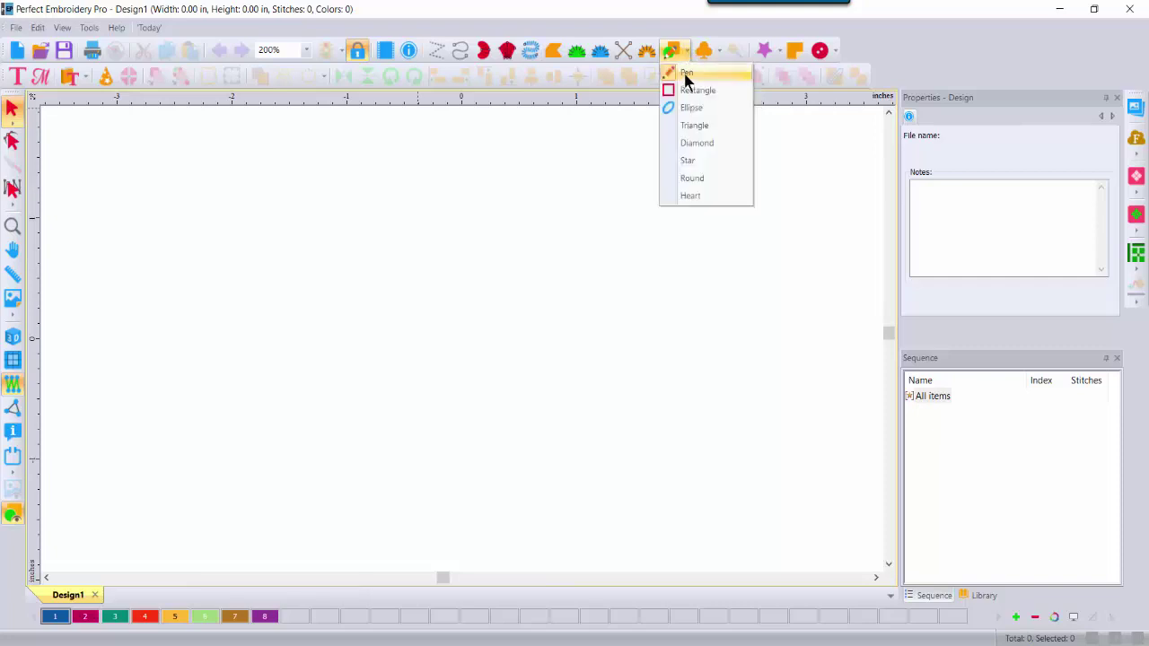
pyautogui.click(691, 73)
pyautogui.click(211, 279)
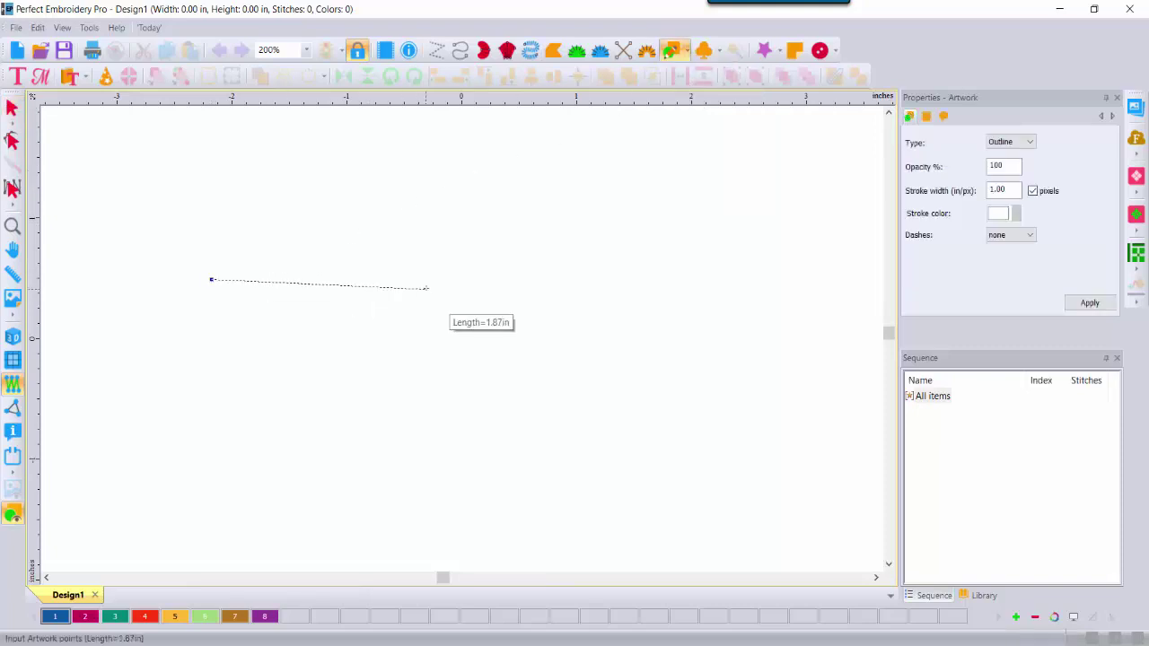
pyautogui.click(429, 286)
pyautogui.click(636, 221)
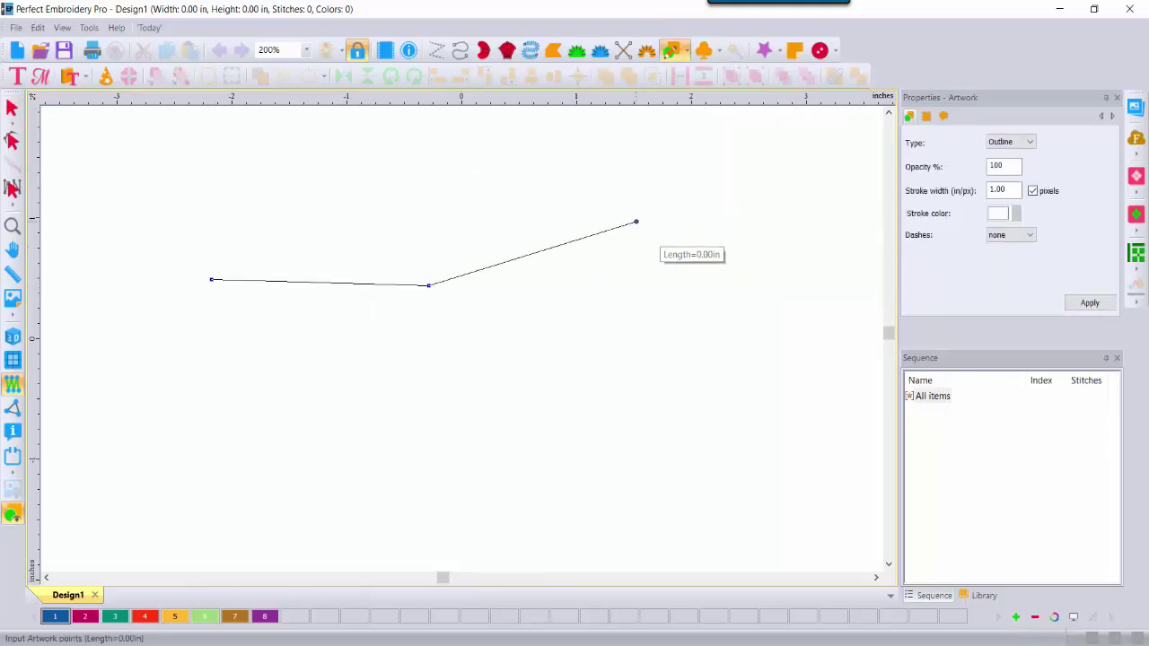
pyautogui.press('Return')
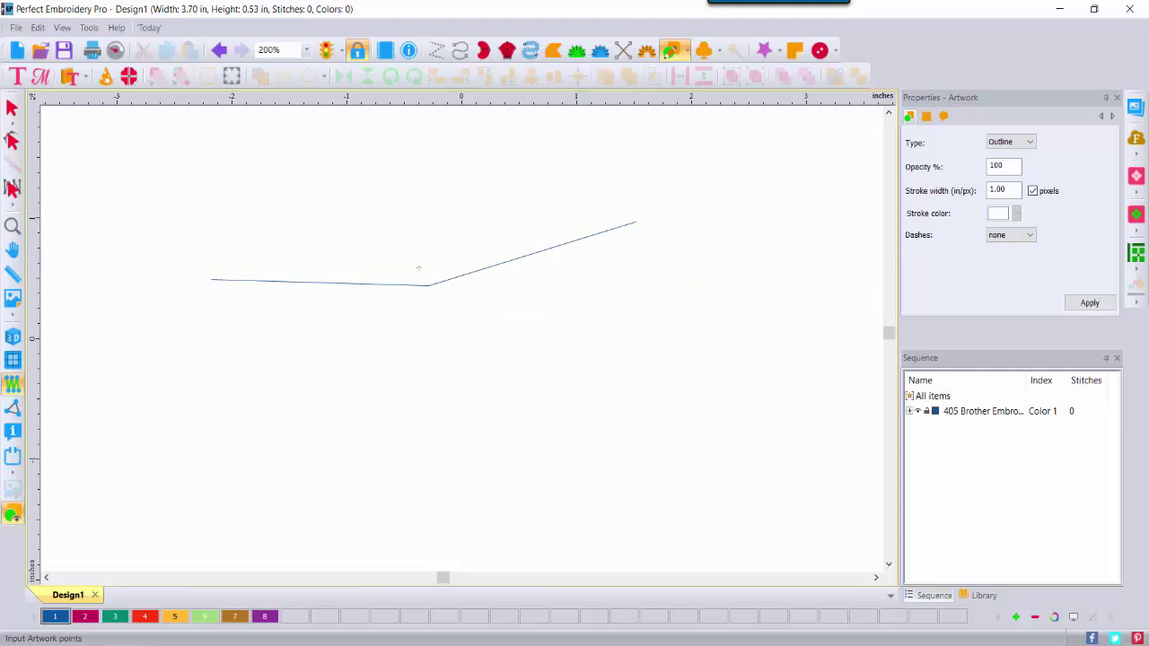
# - Draw a rectangle artwork shape about 3 in wide and 1 in high below the open line
pyautogui.click(687, 49)
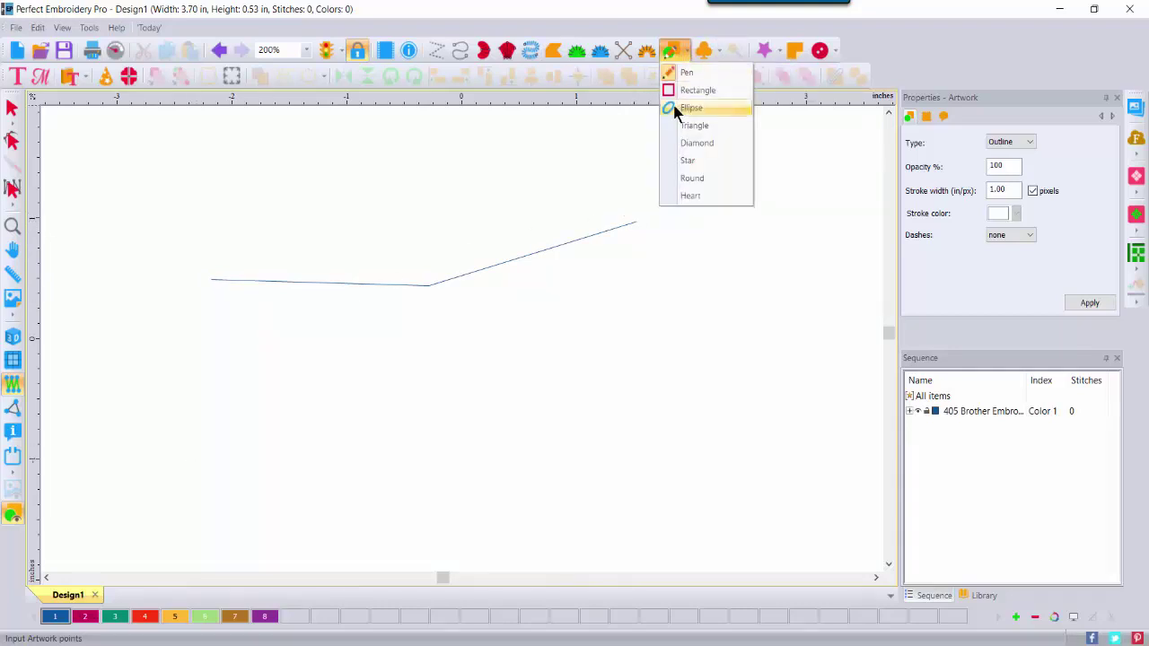
pyautogui.click(686, 91)
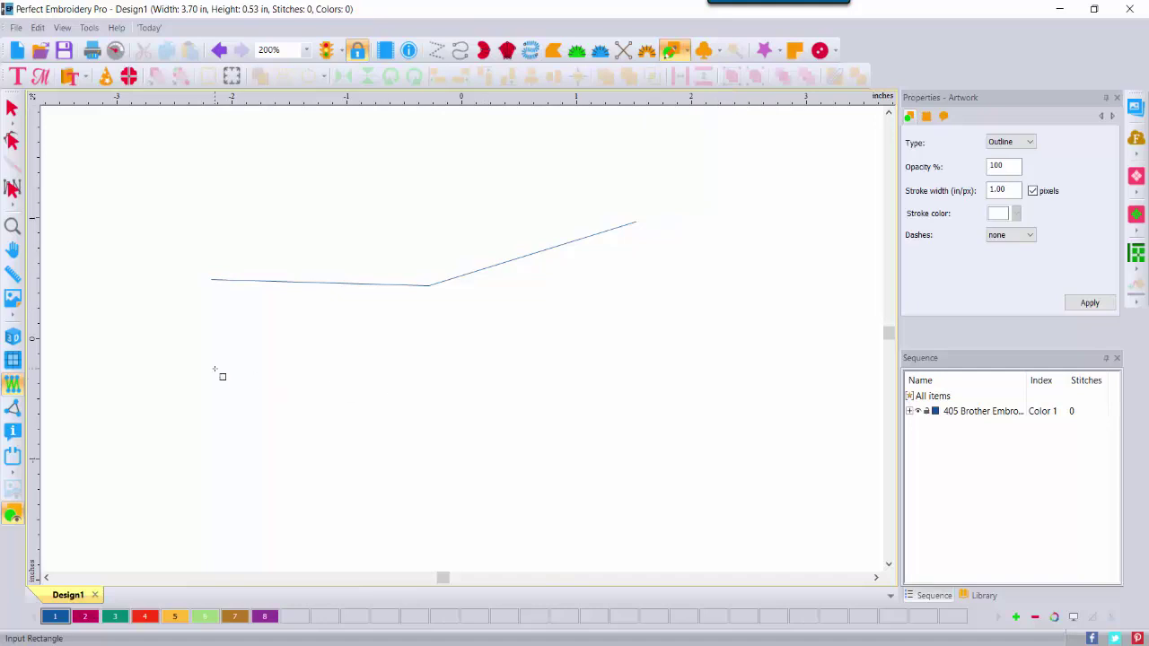
pyautogui.moveTo(215, 369); pyautogui.dragTo(552, 470)
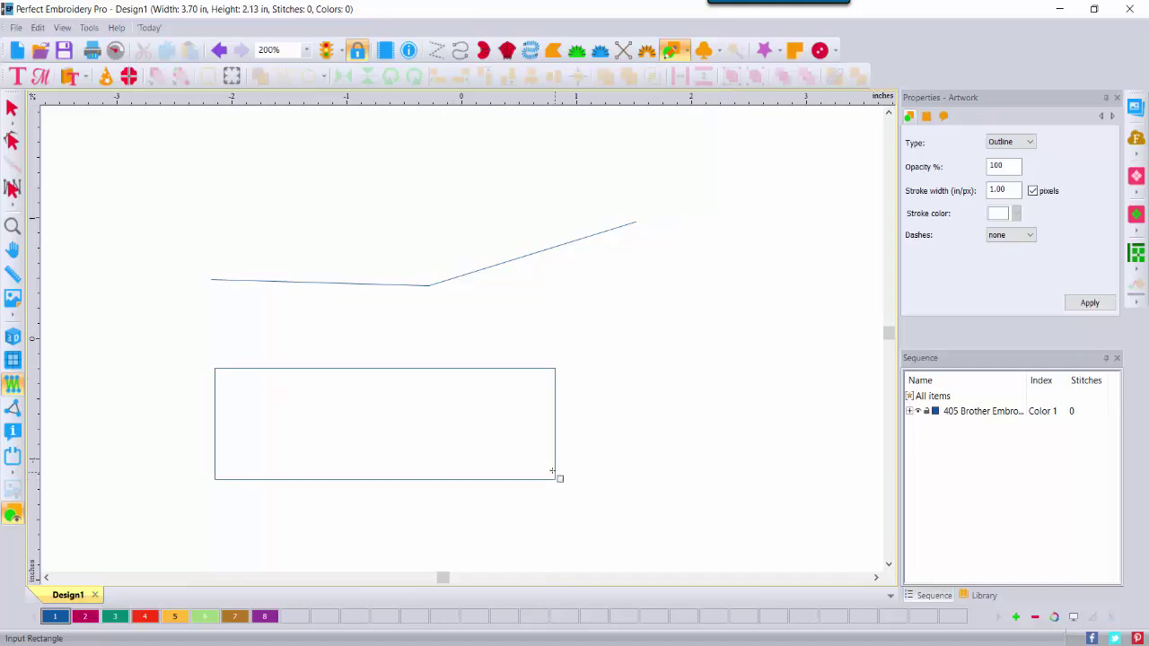
# - Convert both the open line and the rectangle from artwork to Run stitches
pyautogui.click(12, 108)
pyautogui.click(428, 369)
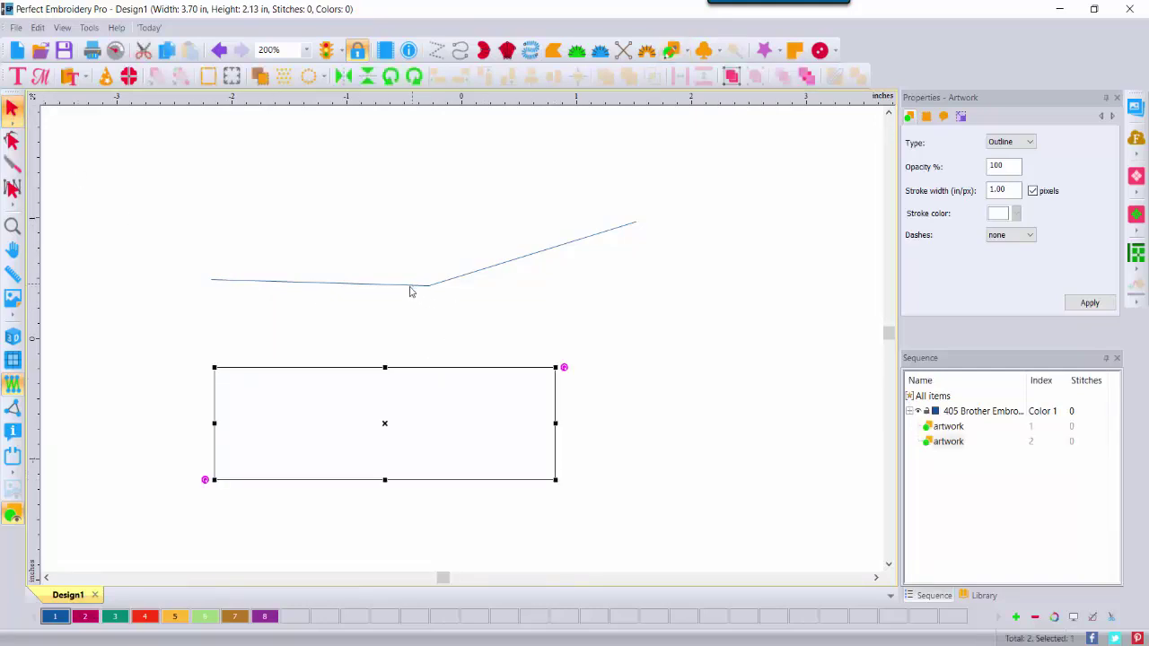
pyautogui.click(934, 397)
pyautogui.click(934, 397)
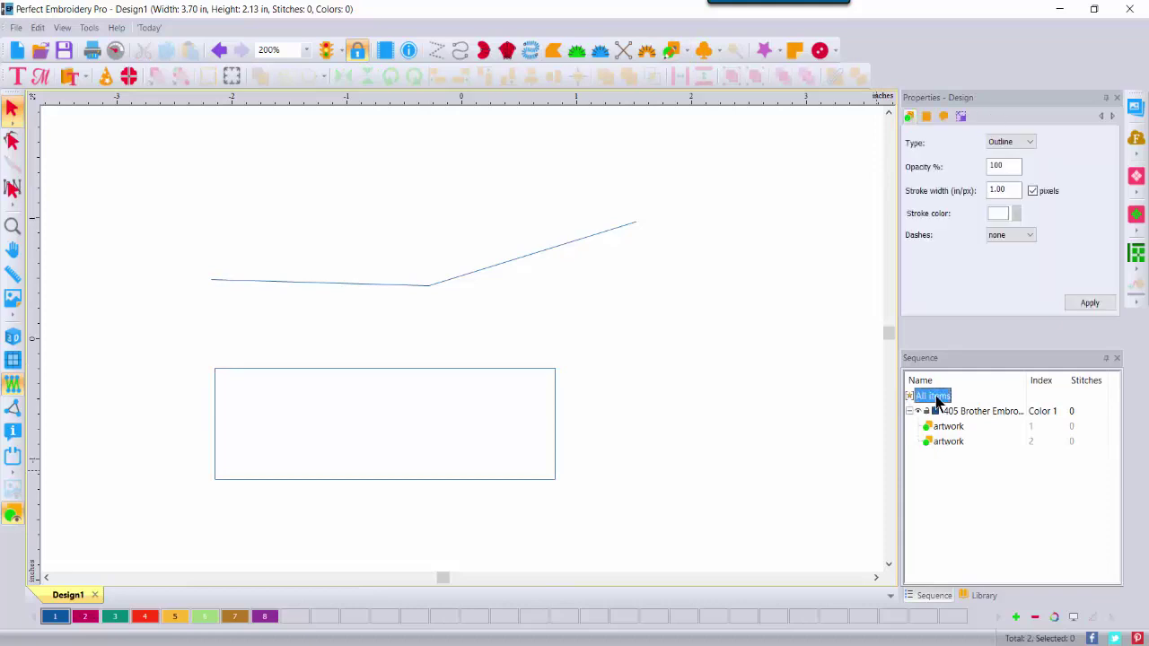
pyautogui.rightClick(463, 279)
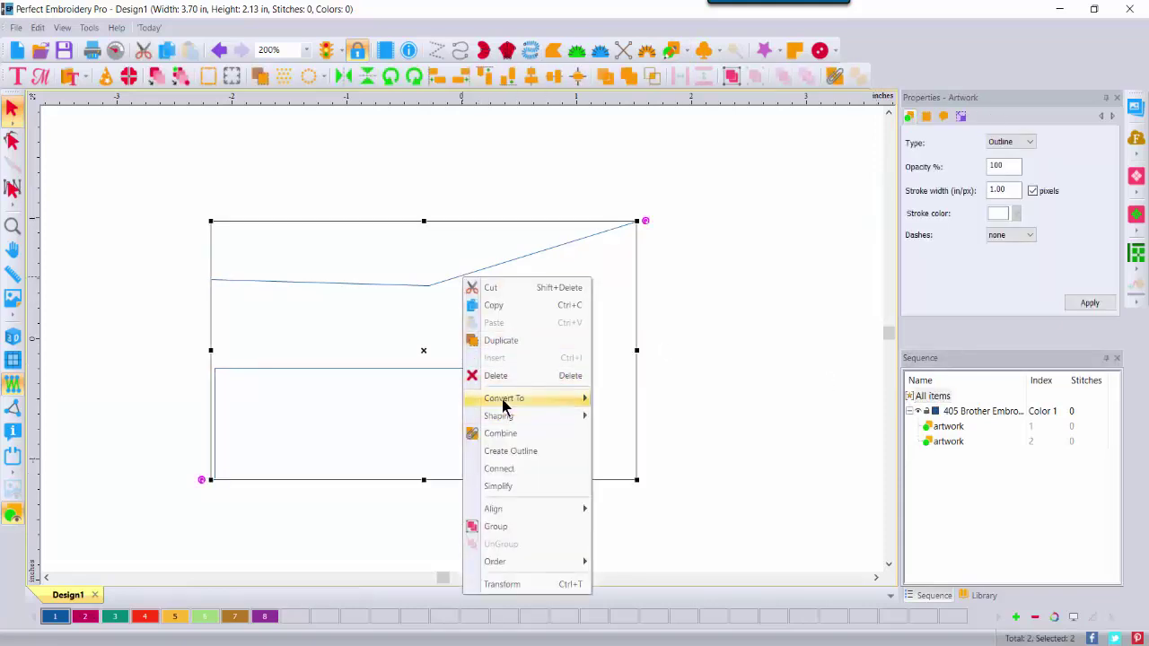
pyautogui.moveTo(509, 402)
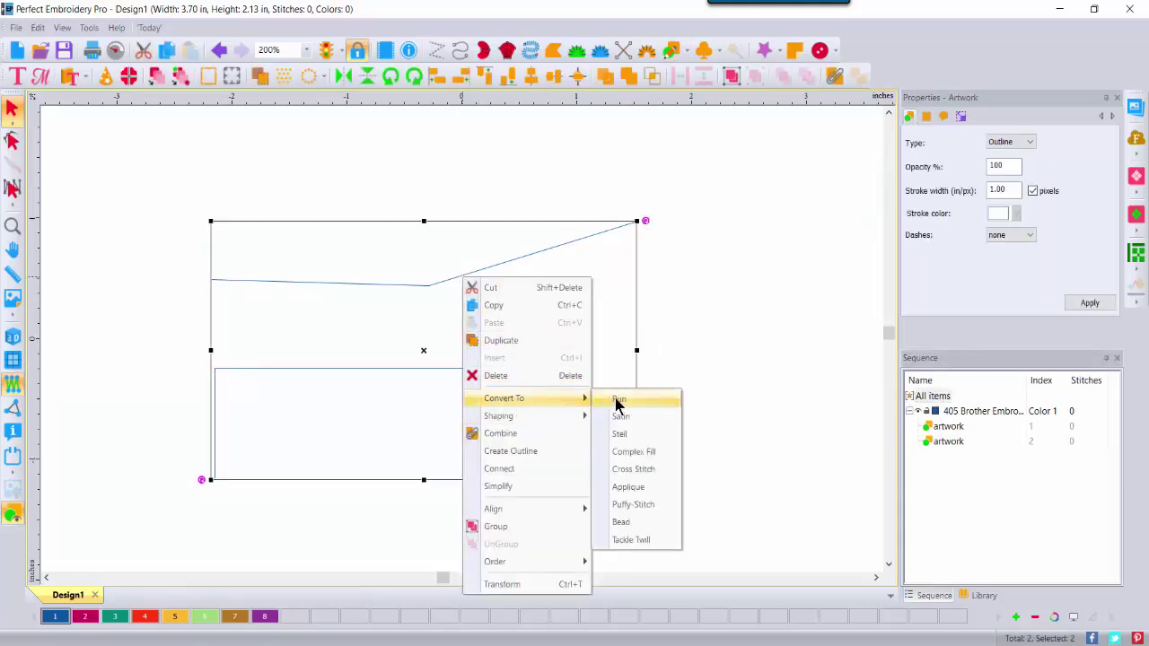
pyautogui.click(617, 400)
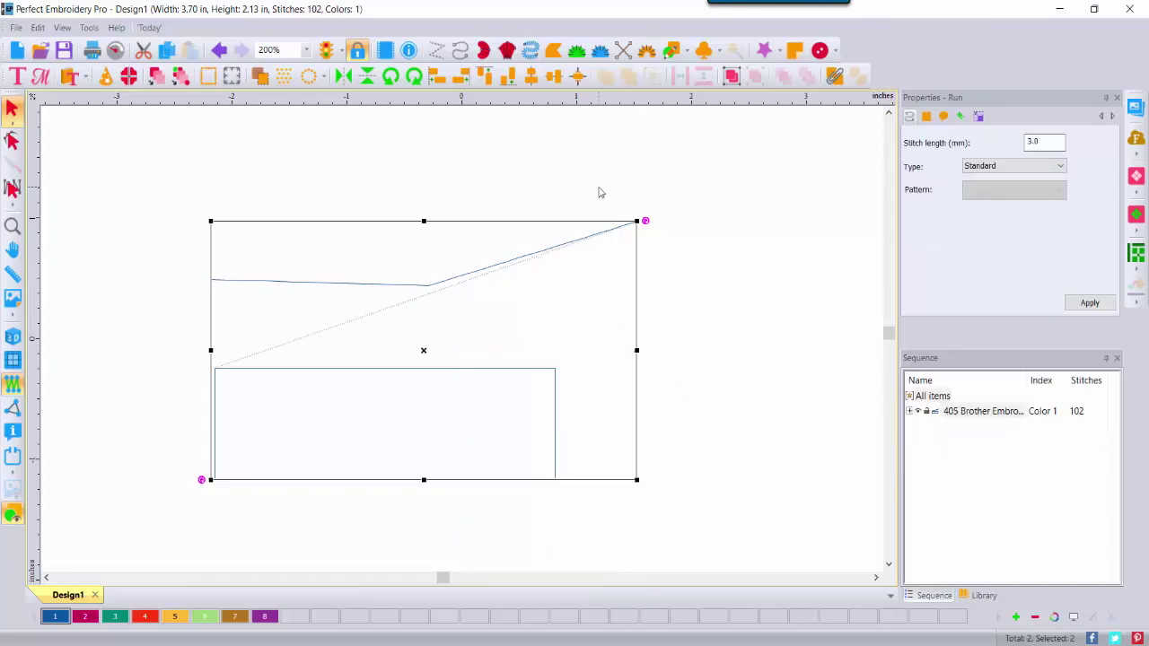
# - Apply the Motif run type with pattern 100 to the open line
pyautogui.click(709, 228)
pyautogui.click(598, 239)
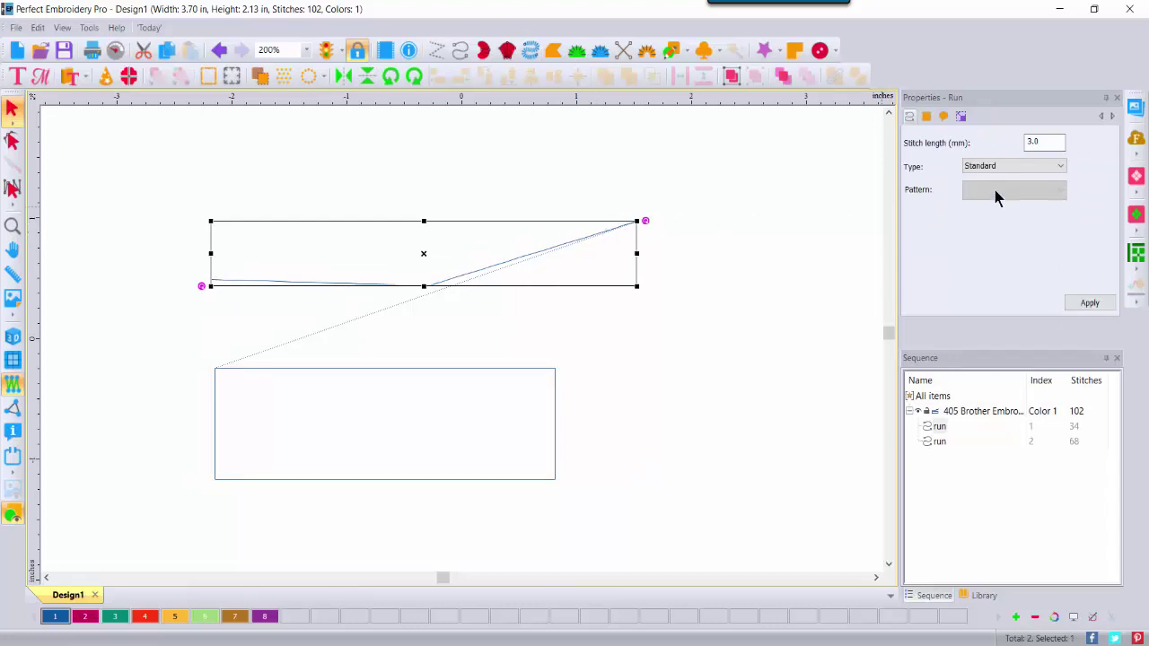
pyautogui.click(1057, 167)
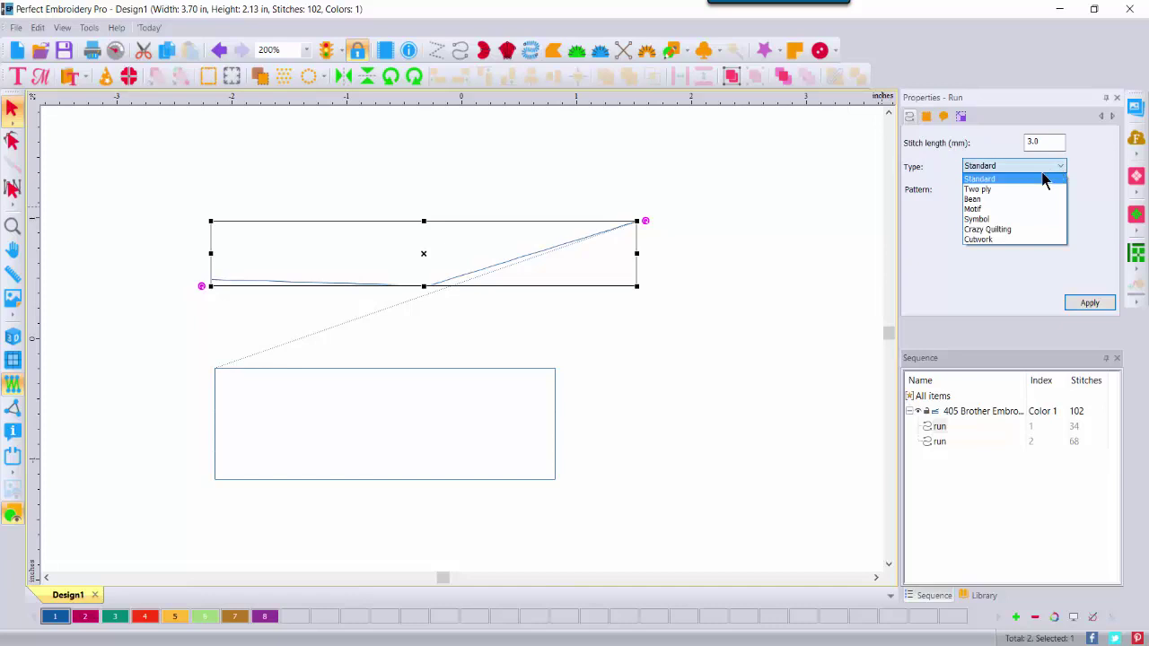
pyautogui.click(978, 211)
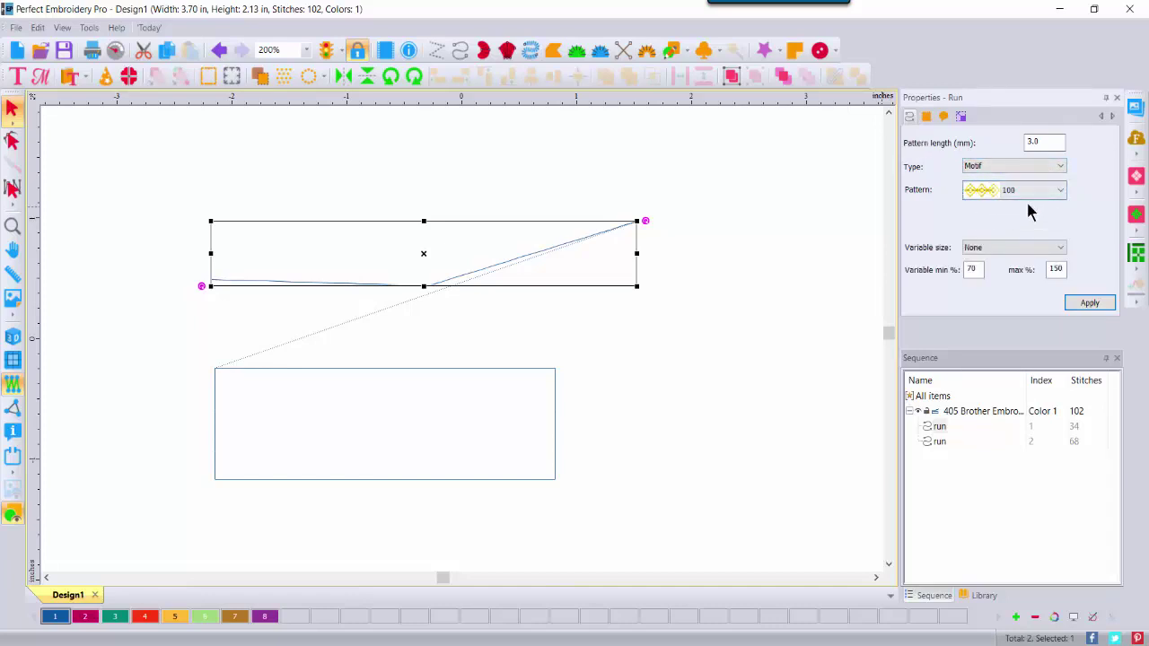
pyautogui.click(1092, 303)
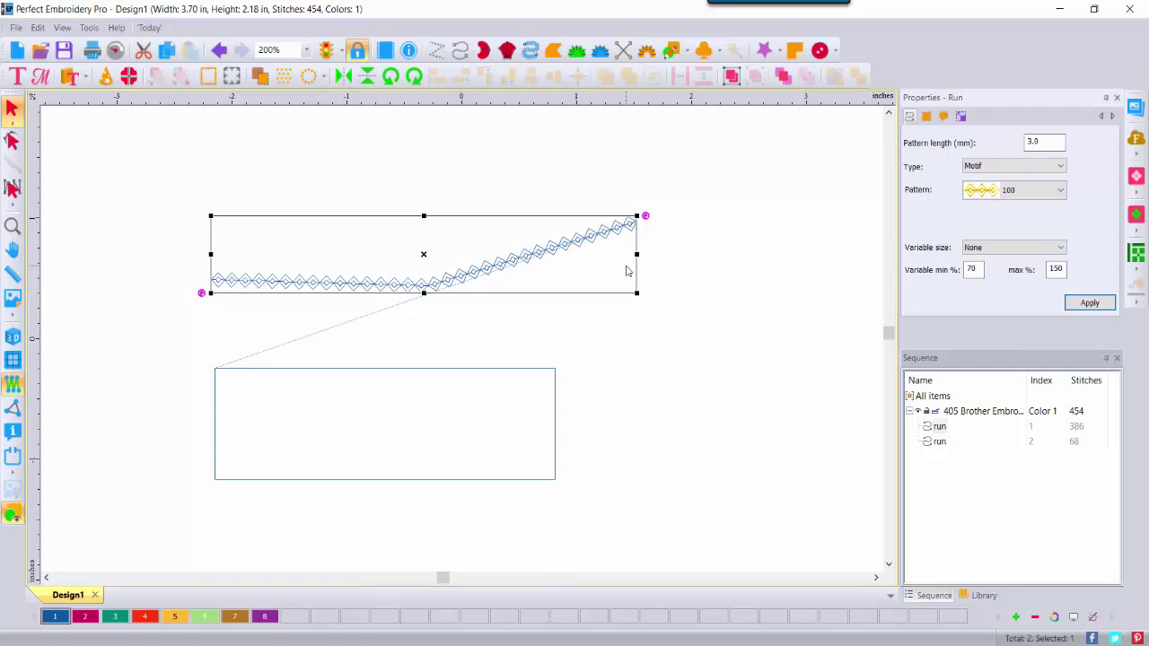
# - Apply the Motif run type with pattern 100 to the rectangle's outline
pyautogui.click(446, 392)
pyautogui.click(508, 369)
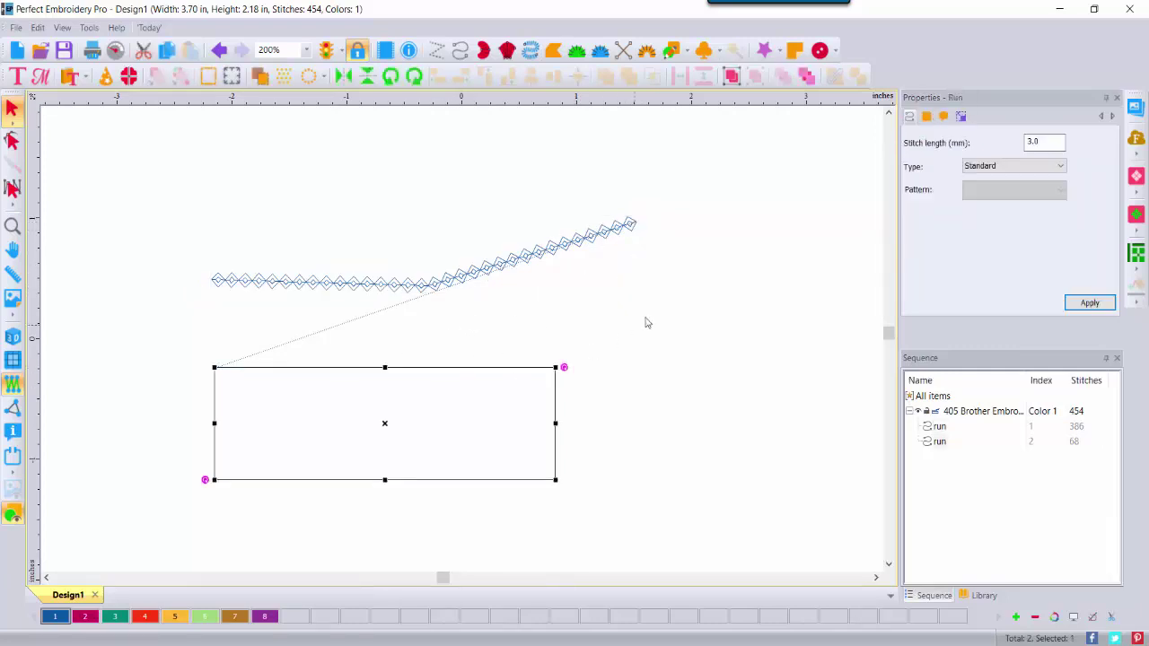
pyautogui.click(1037, 167)
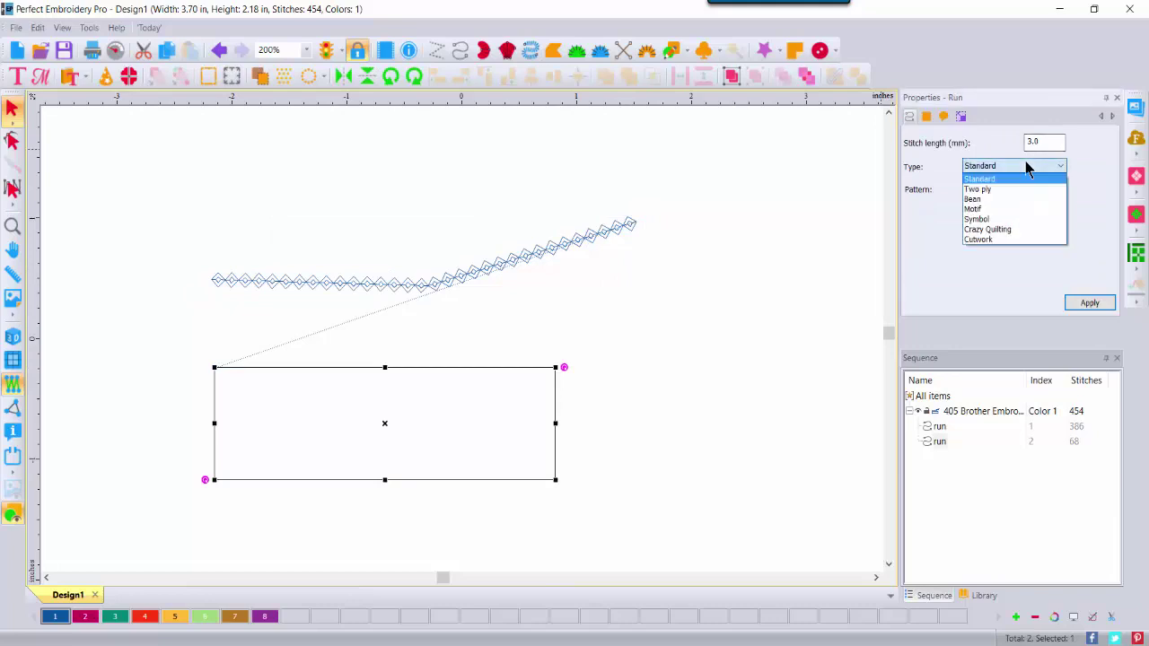
pyautogui.click(998, 209)
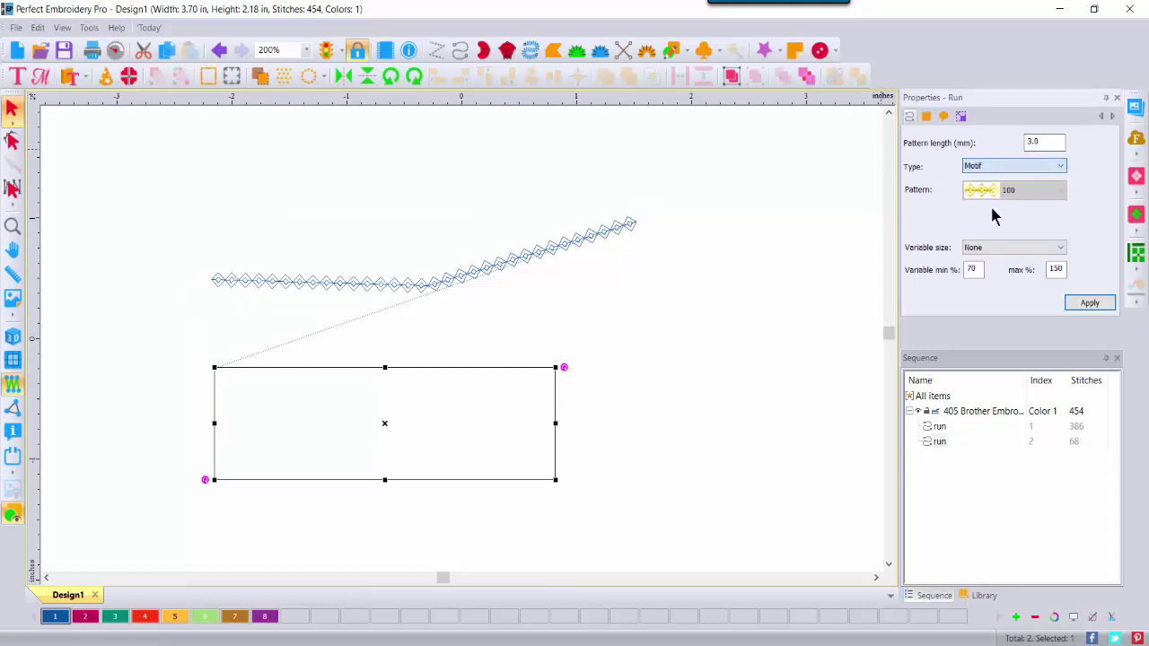
pyautogui.click(1085, 303)
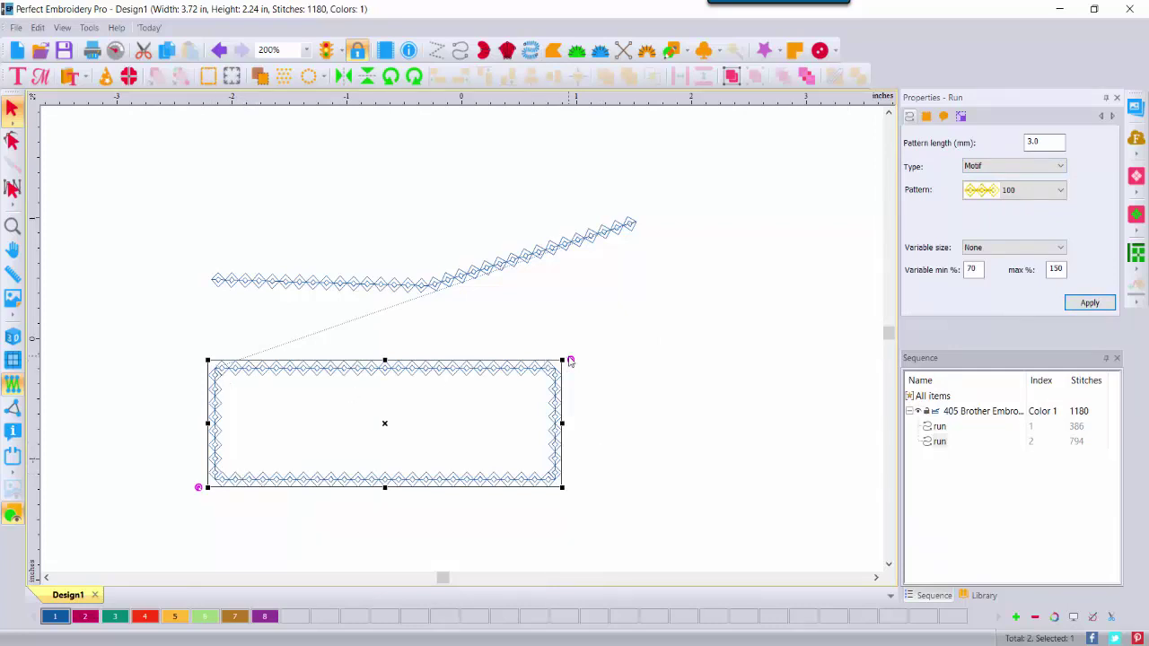
# - Convert the rectangle to a Complex Fill and display the stitches in 3D
pyautogui.rightClick(492, 374)
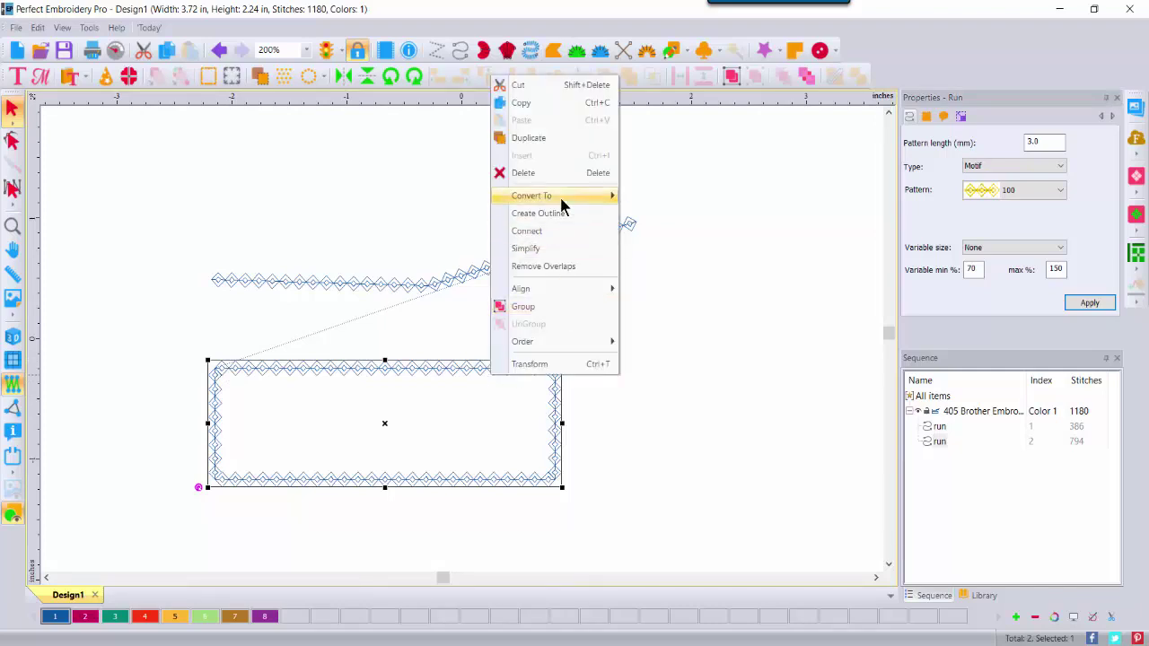
pyautogui.moveTo(565, 197)
pyautogui.click(662, 248)
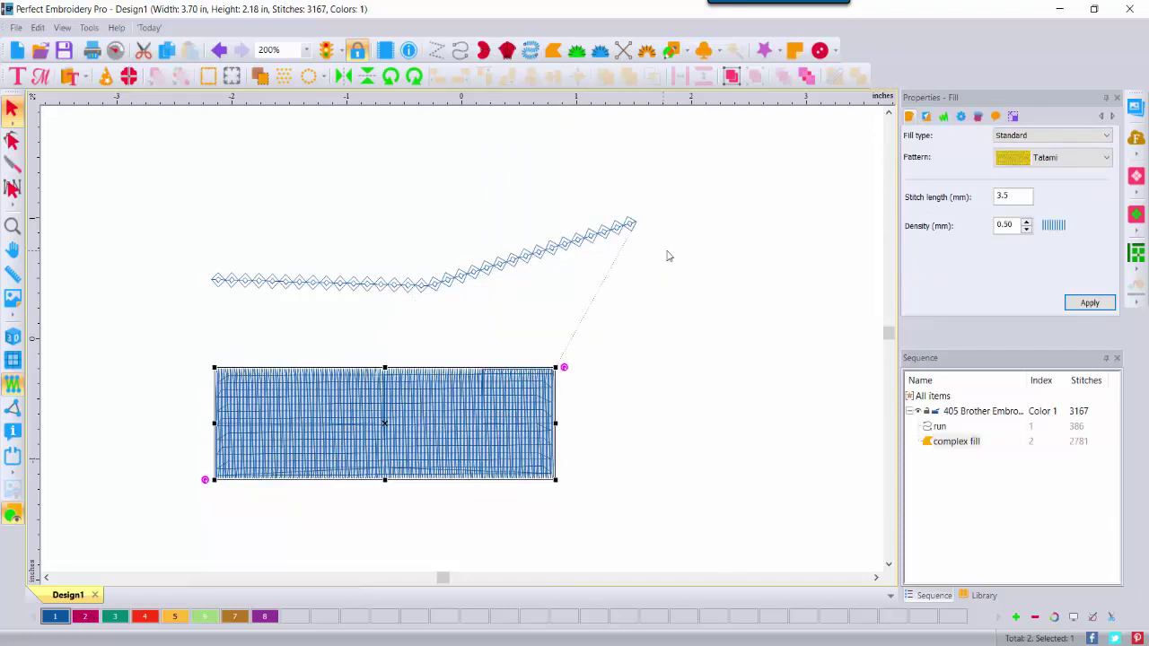
pyautogui.click(14, 339)
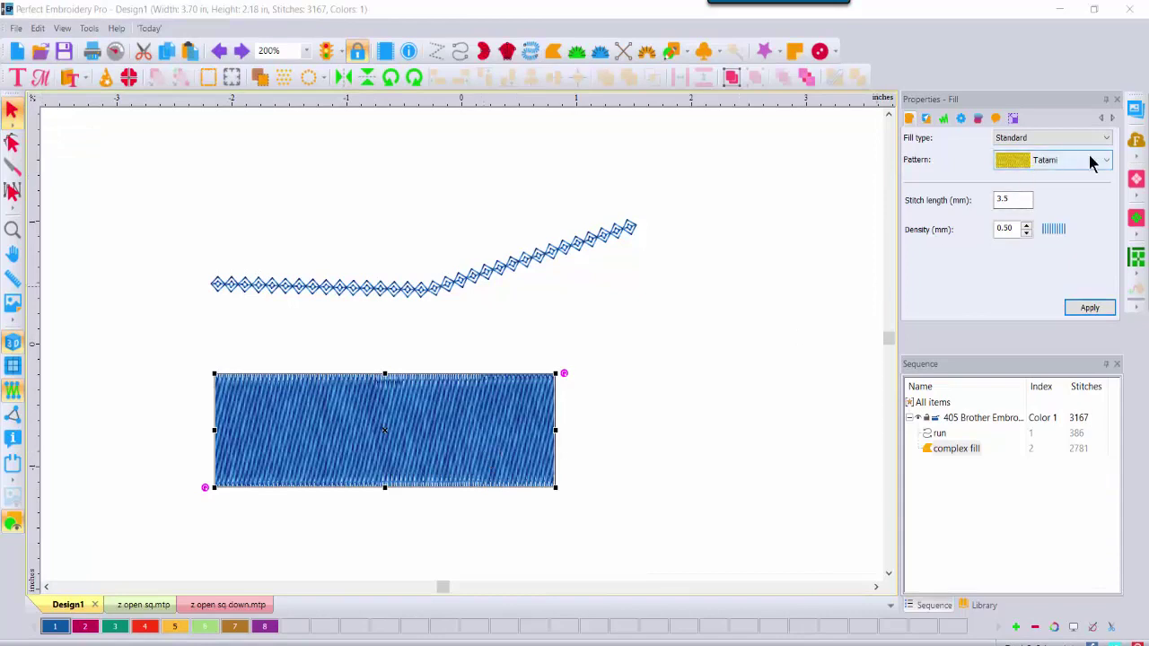
# - Change the rectangle's fill type to Motif with pattern 100 and recolor it with thread color 2
pyautogui.click(1106, 137)
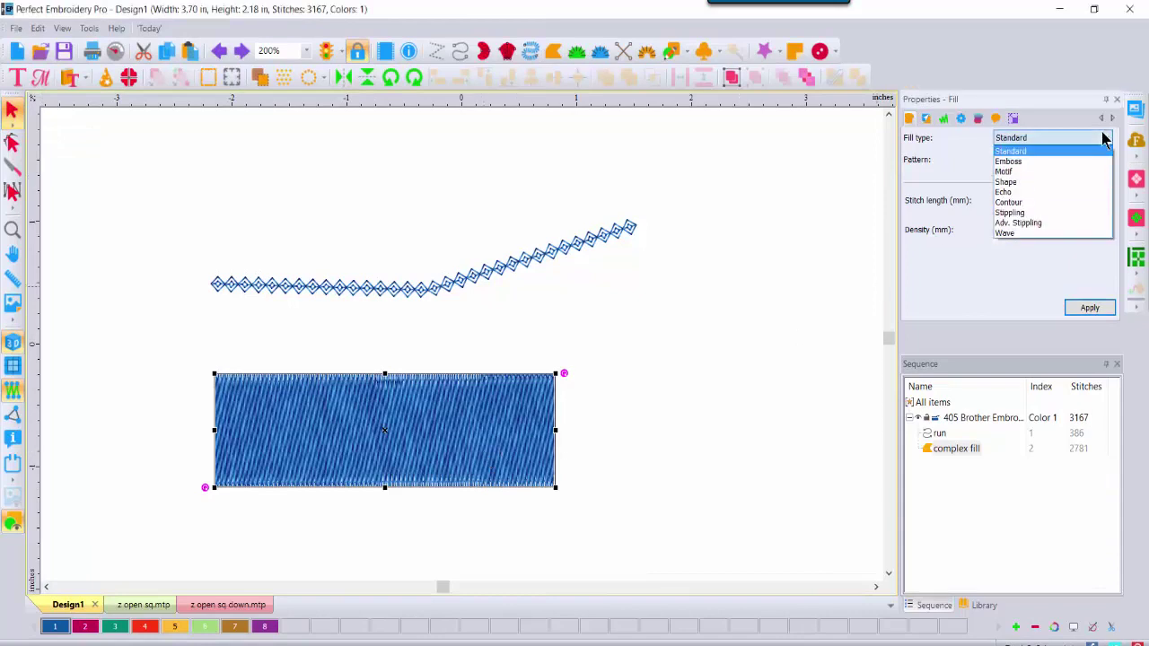
pyautogui.click(1003, 170)
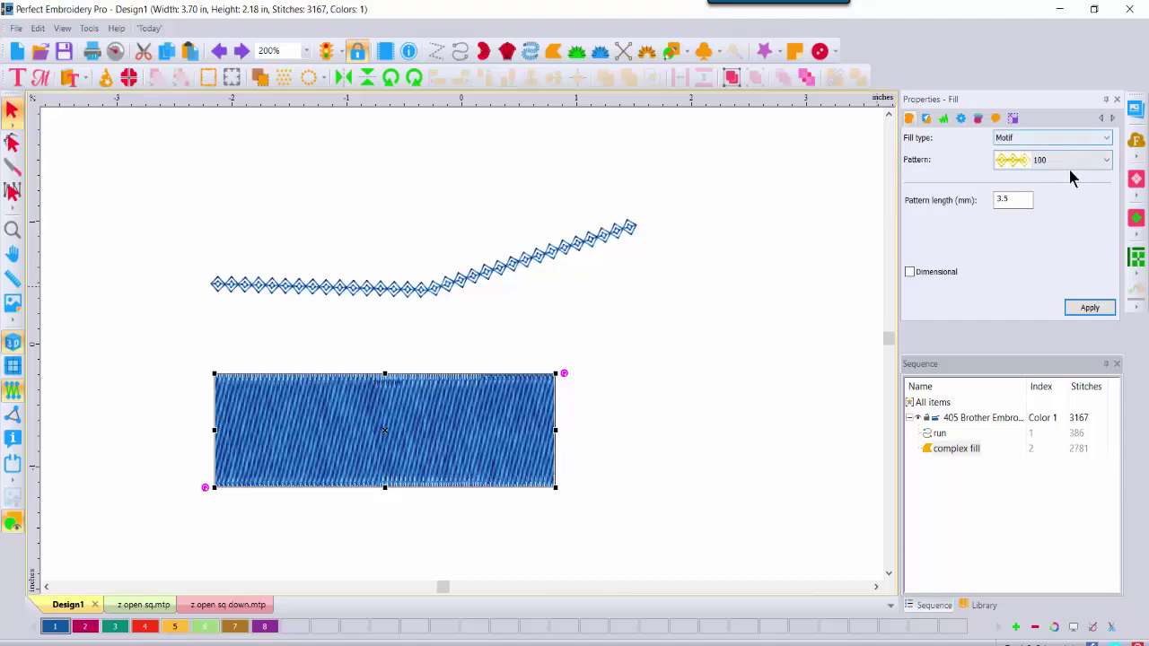
pyautogui.click(1089, 308)
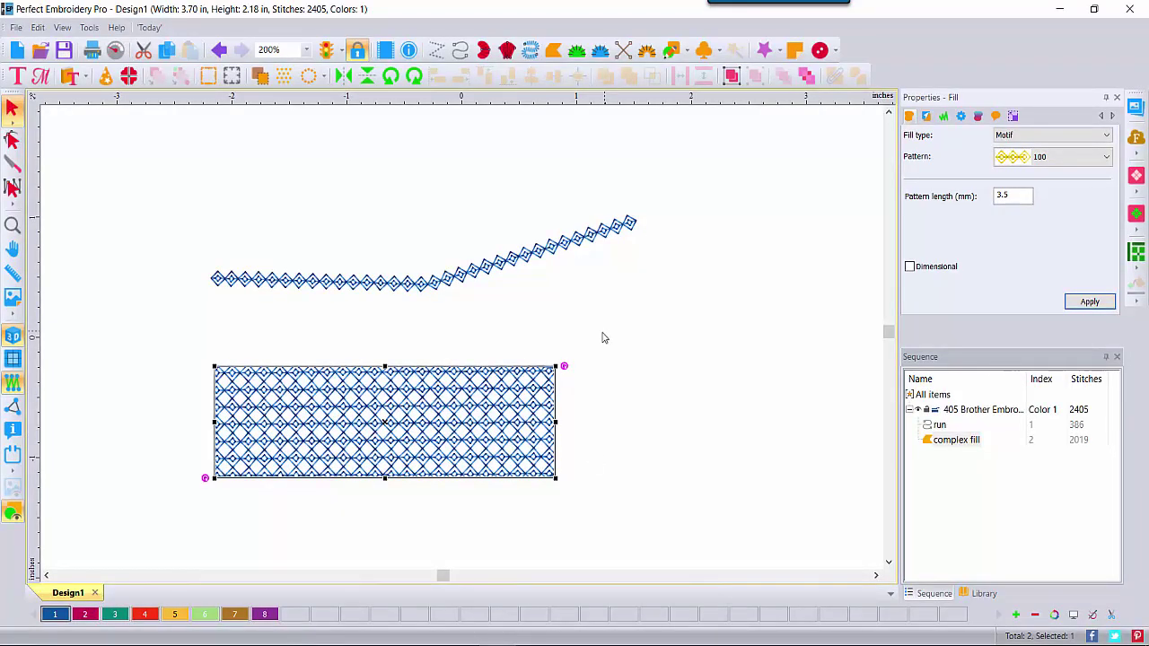
pyautogui.click(85, 615)
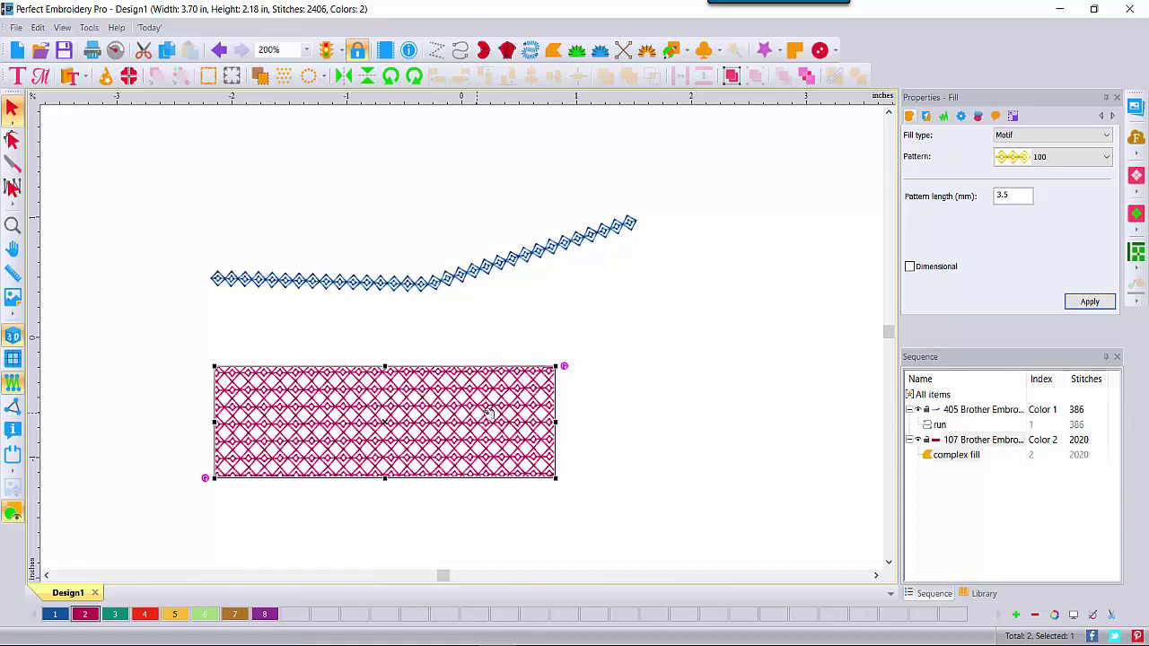
# - Set the open line's motif pattern length to 6 mm
pyautogui.click(602, 233)
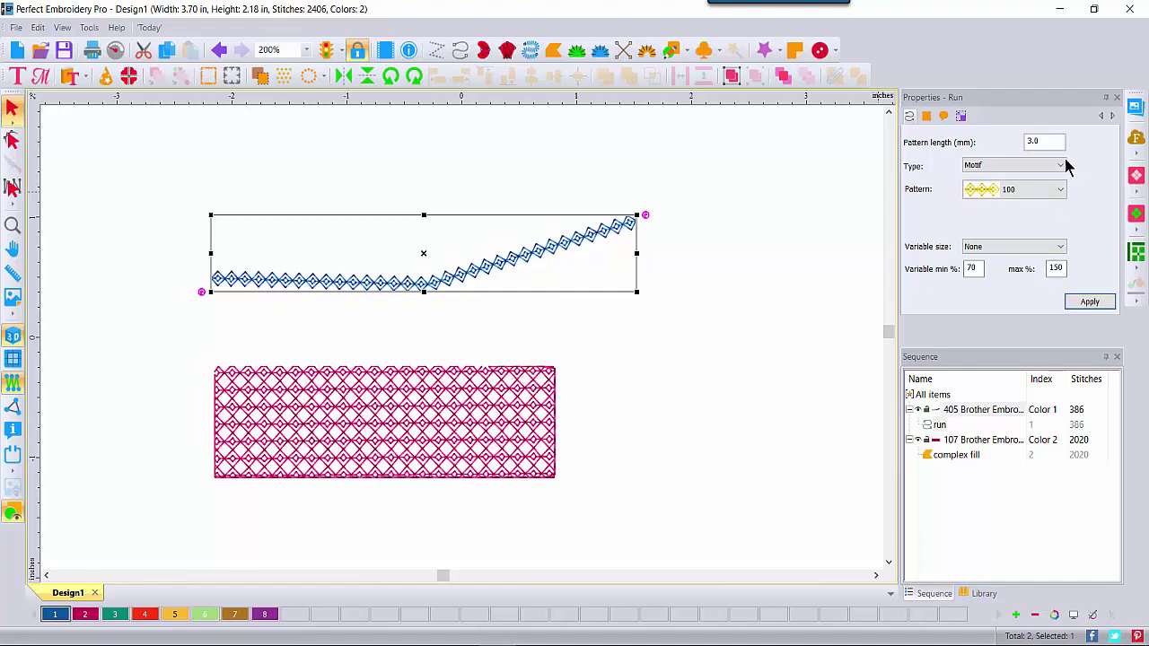
pyautogui.moveTo(1056, 141); pyautogui.dragTo(992, 147)
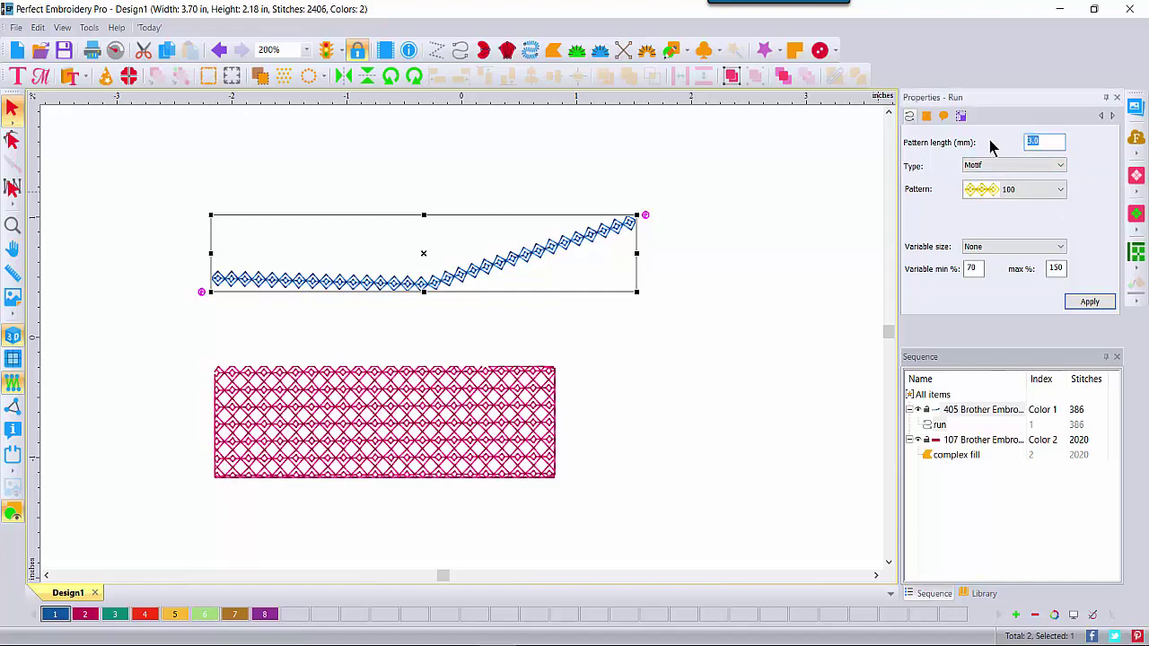
pyautogui.write('6')
pyautogui.click(1070, 302)
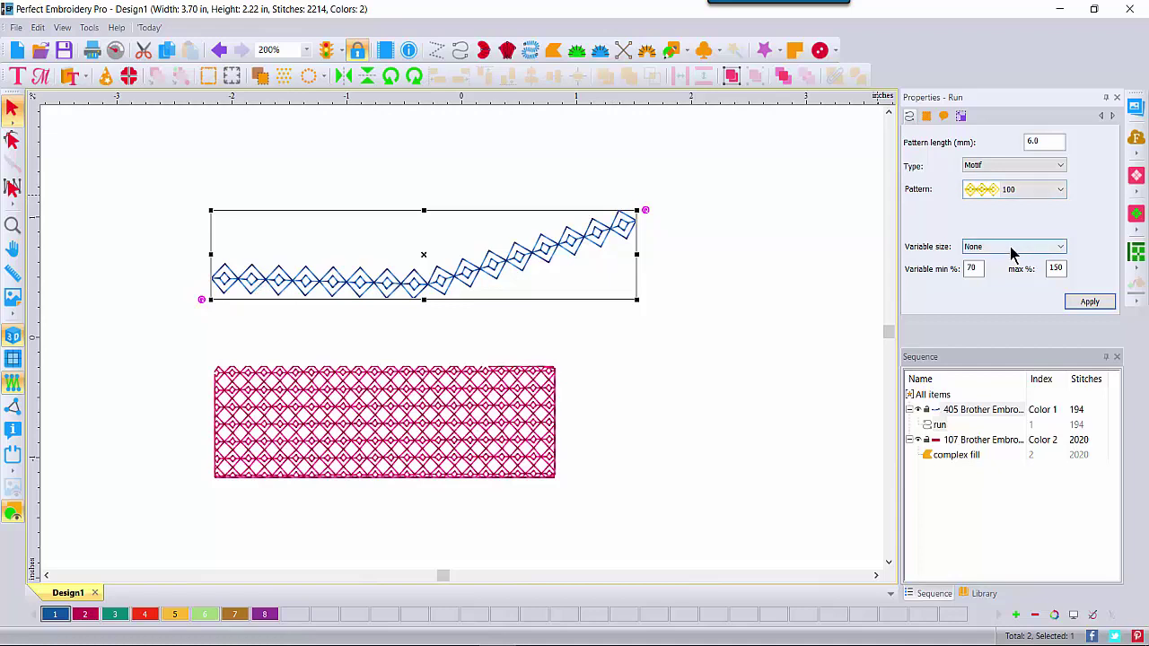
# - Apply the Linear increasing variable size to the open line's motif
pyautogui.click(1061, 250)
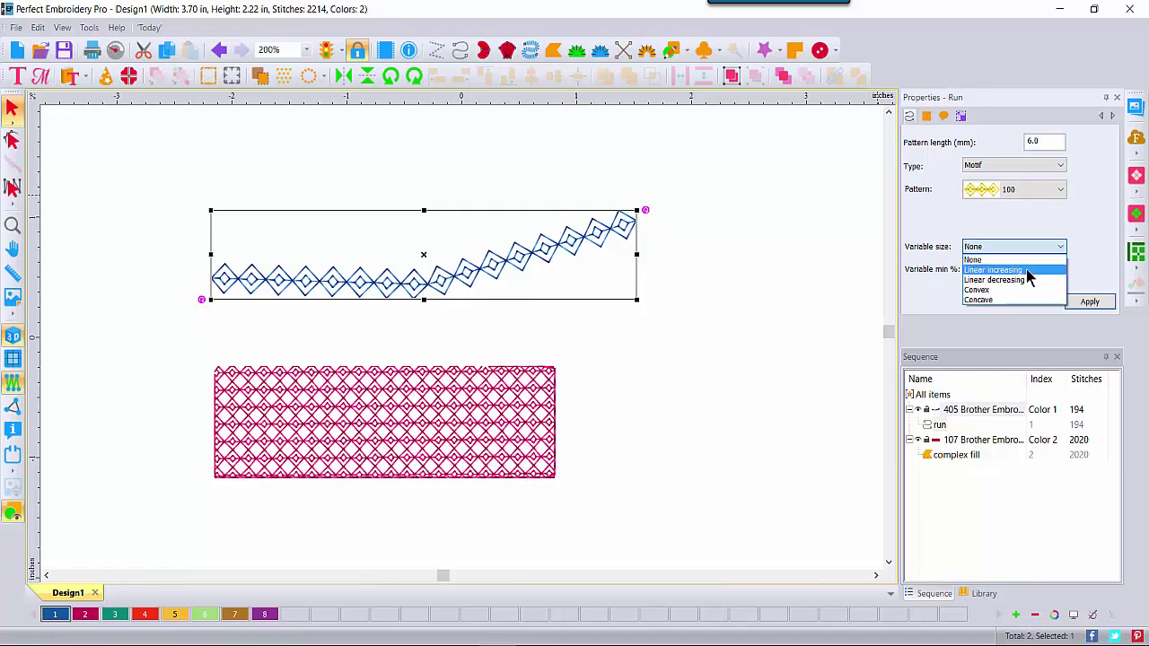
pyautogui.click(1028, 272)
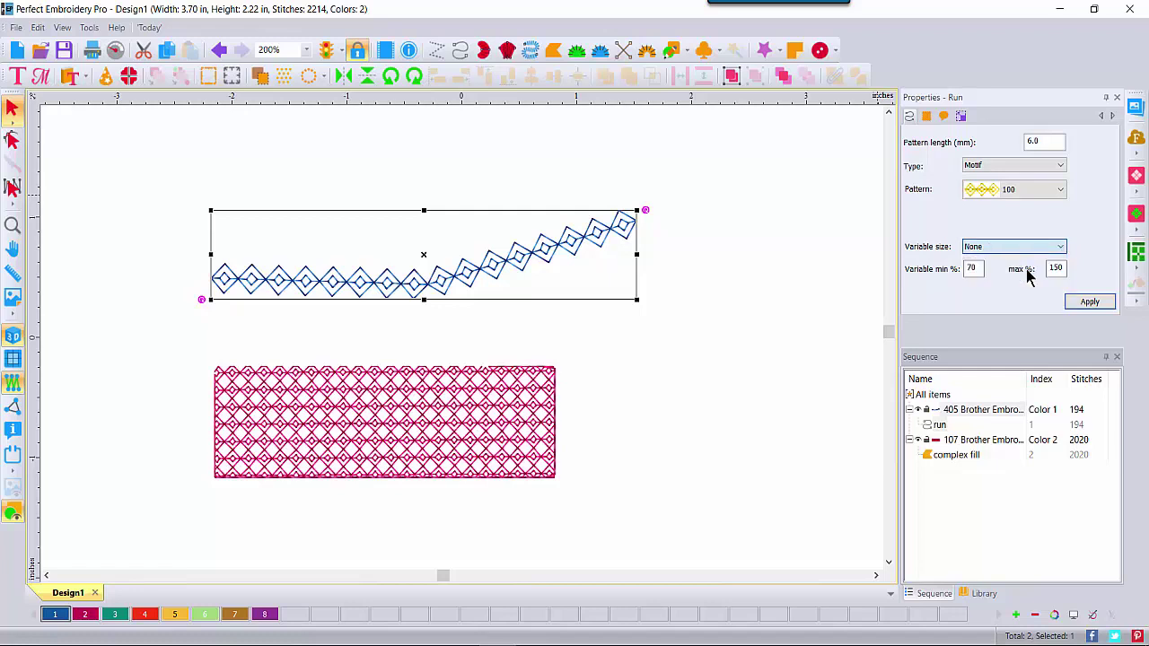
pyautogui.click(1075, 301)
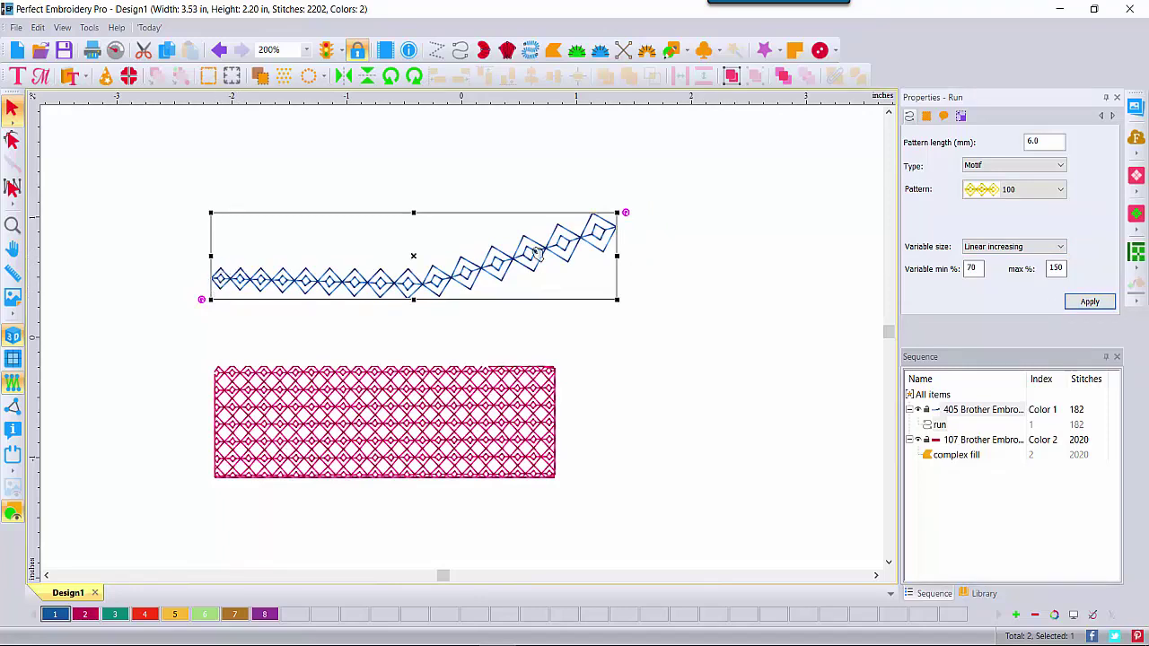
# - Set the open line's variable motif size to a minimum of 25% and a maximum of 300%
pyautogui.doubleClick(981, 268)
pyautogui.doubleClick(1056, 269)
pyautogui.write('300')
pyautogui.click(1090, 301)
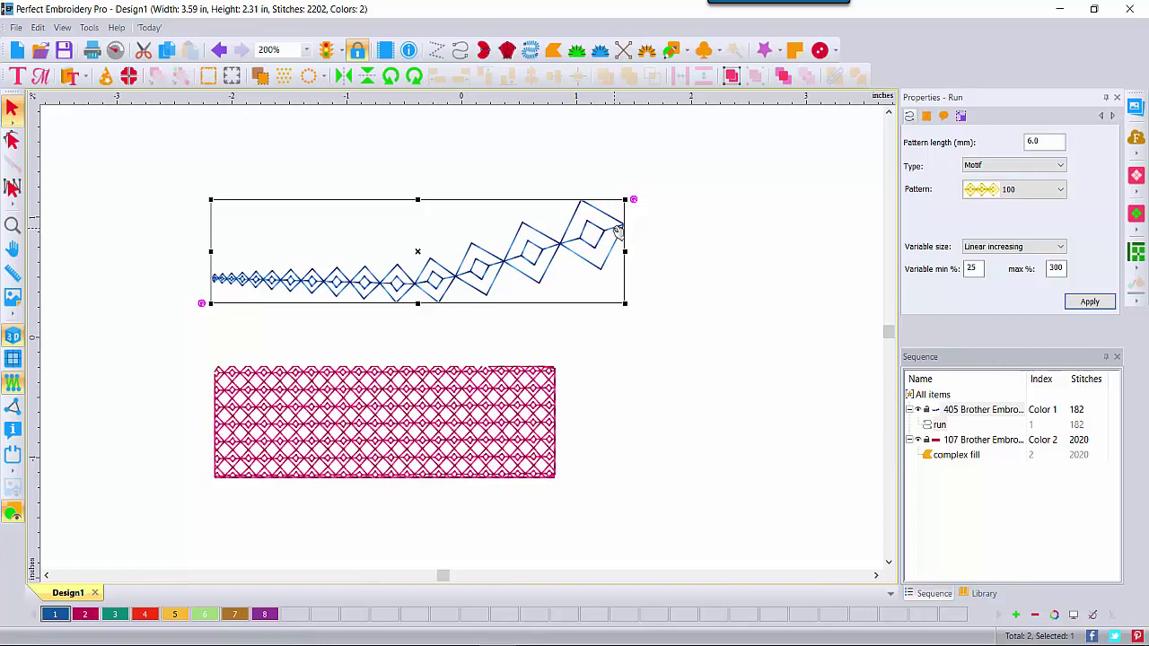
# - Apply the Linear decreasing variable size to the open line's motif
pyautogui.click(1061, 248)
pyautogui.click(1032, 268)
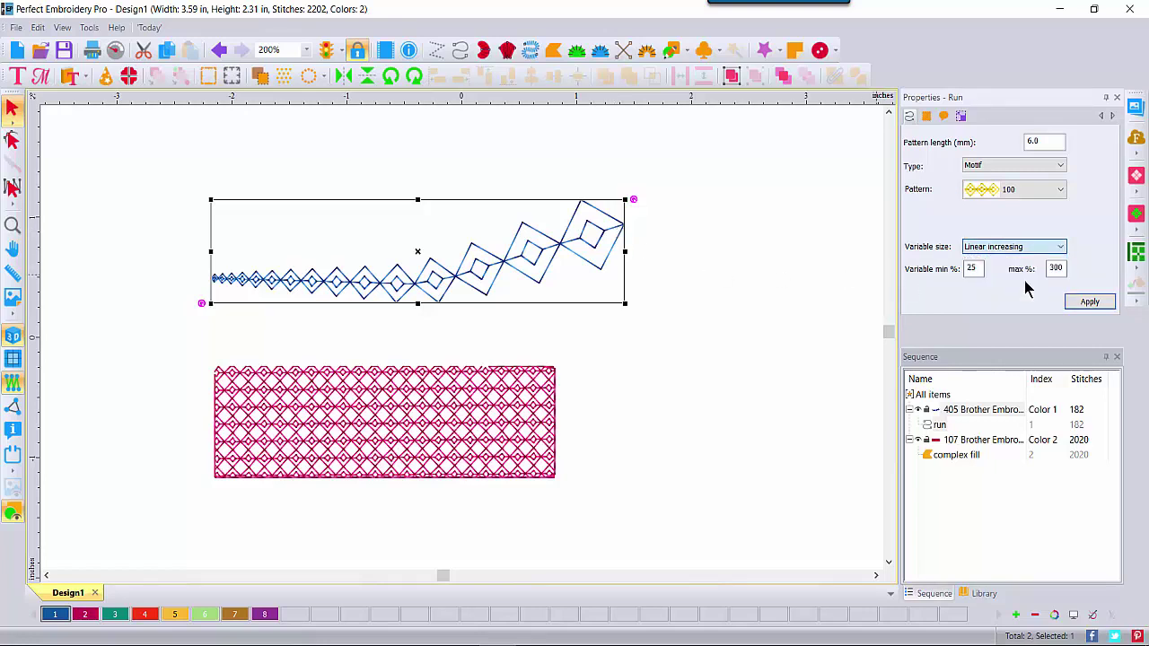
pyautogui.click(1083, 303)
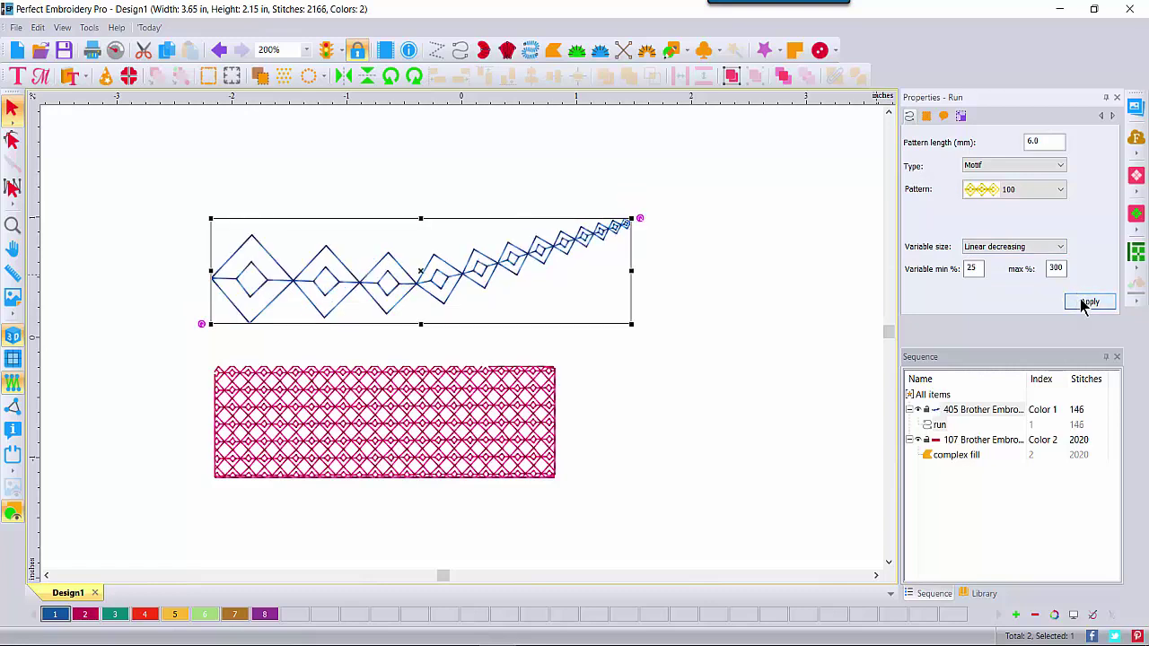
# - Try the Convex and Concave variable sizes in turn on the open line's motif
pyautogui.click(1061, 248)
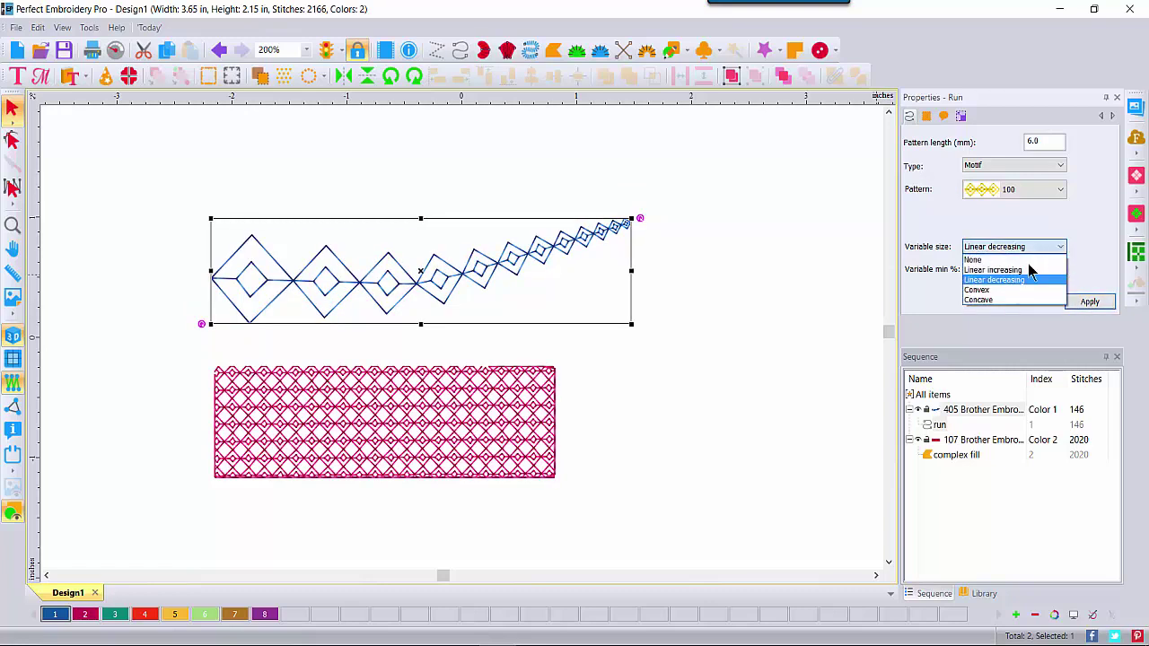
pyautogui.click(979, 290)
pyautogui.click(1090, 302)
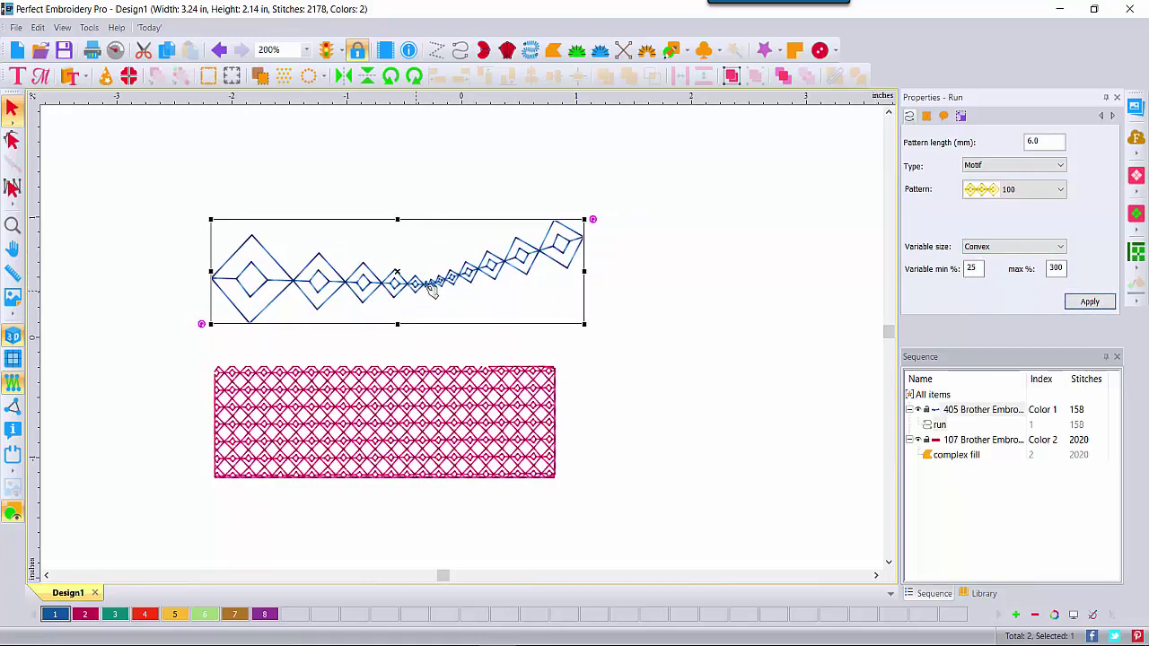
pyautogui.click(1058, 248)
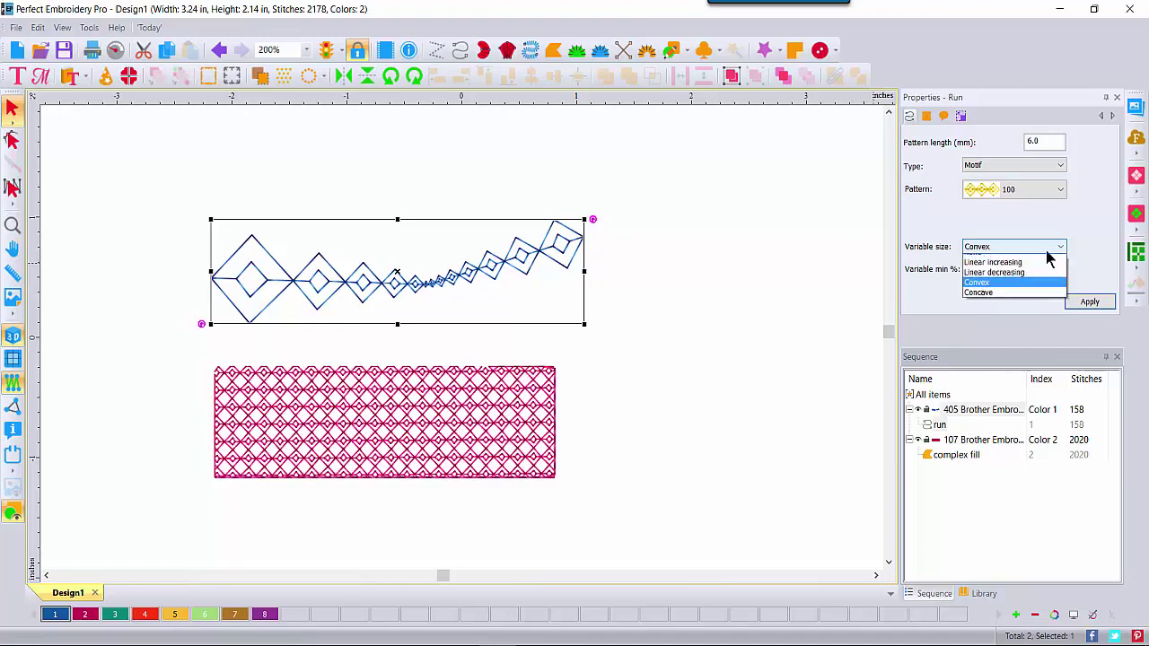
pyautogui.click(987, 301)
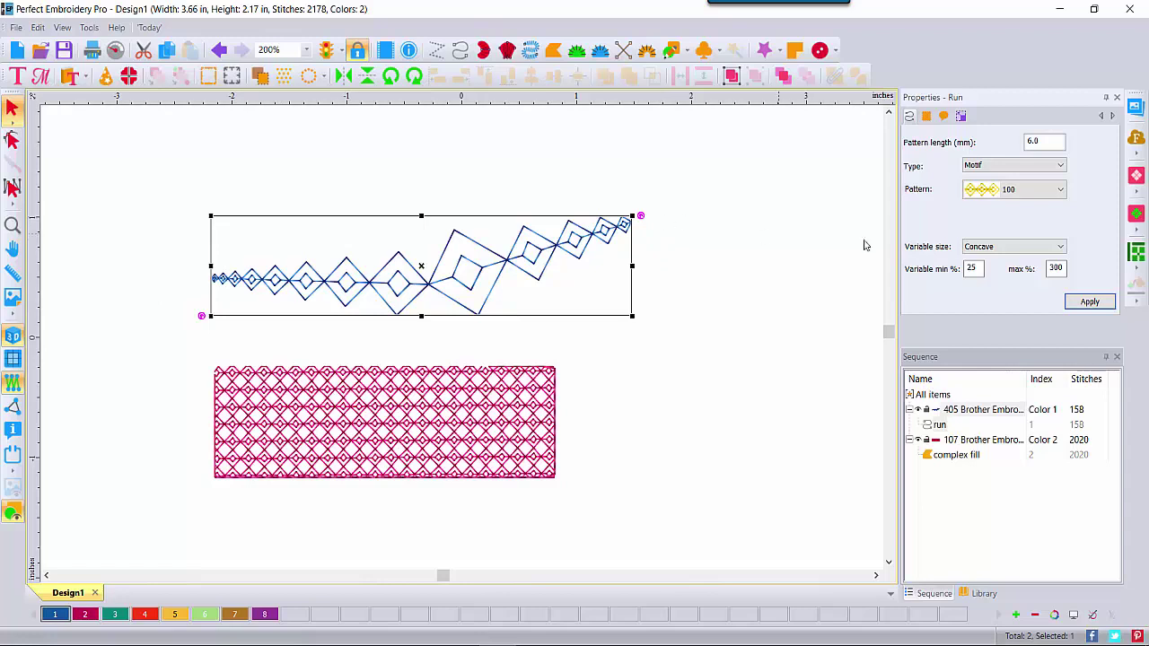
# - Set the variable size of the open line's motif to None
pyautogui.click(1056, 248)
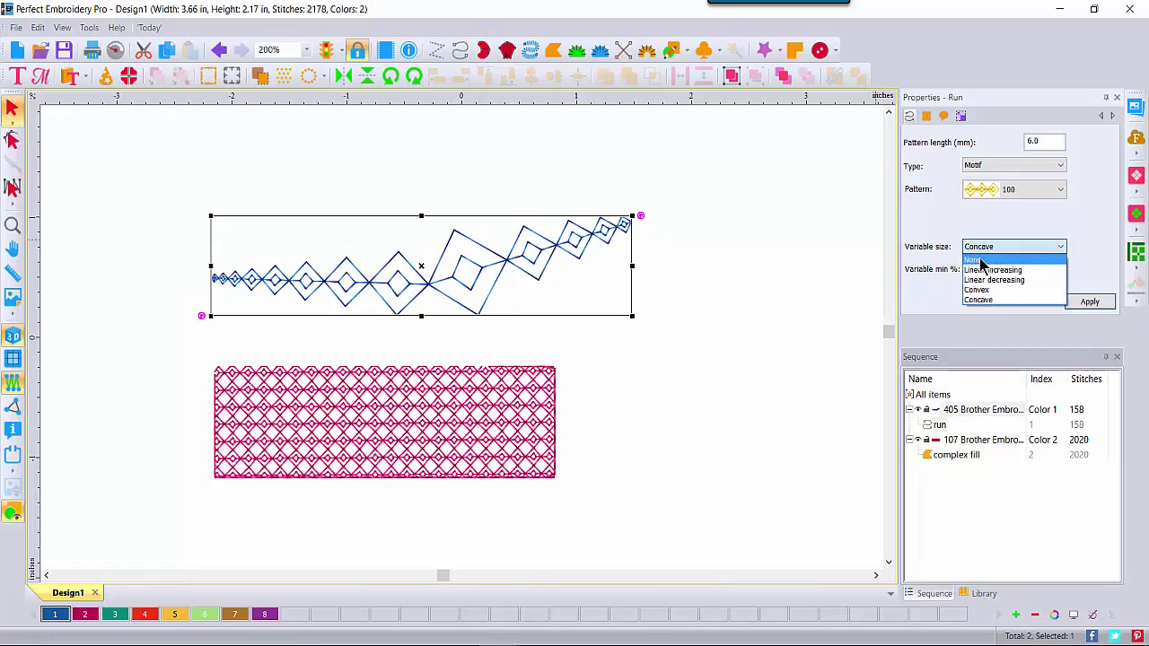
pyautogui.click(979, 261)
pyautogui.click(1090, 301)
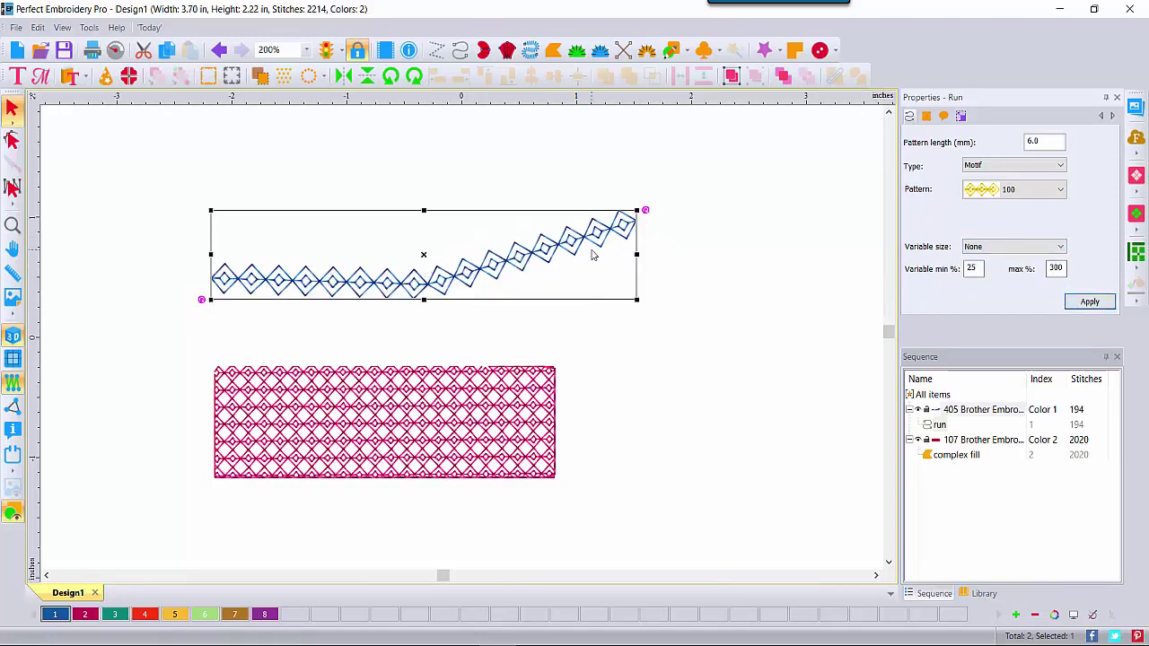
# - Set the pattern length of the rectangle's motif fill to 6 mm
pyautogui.click(355, 417)
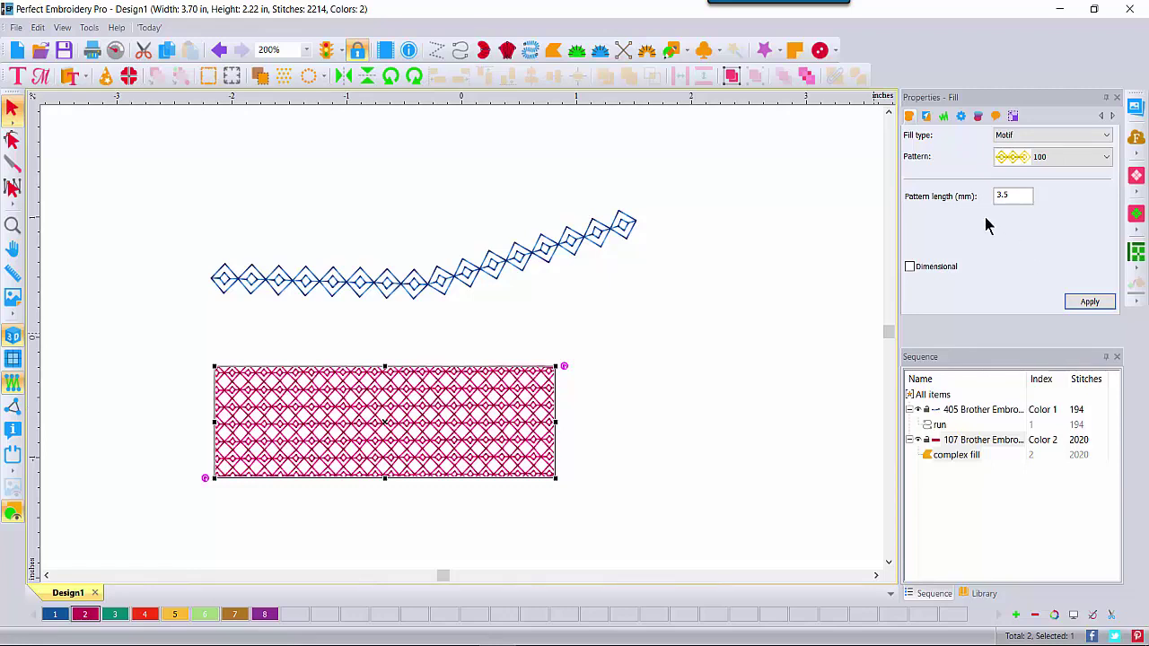
pyautogui.doubleClick(1019, 195)
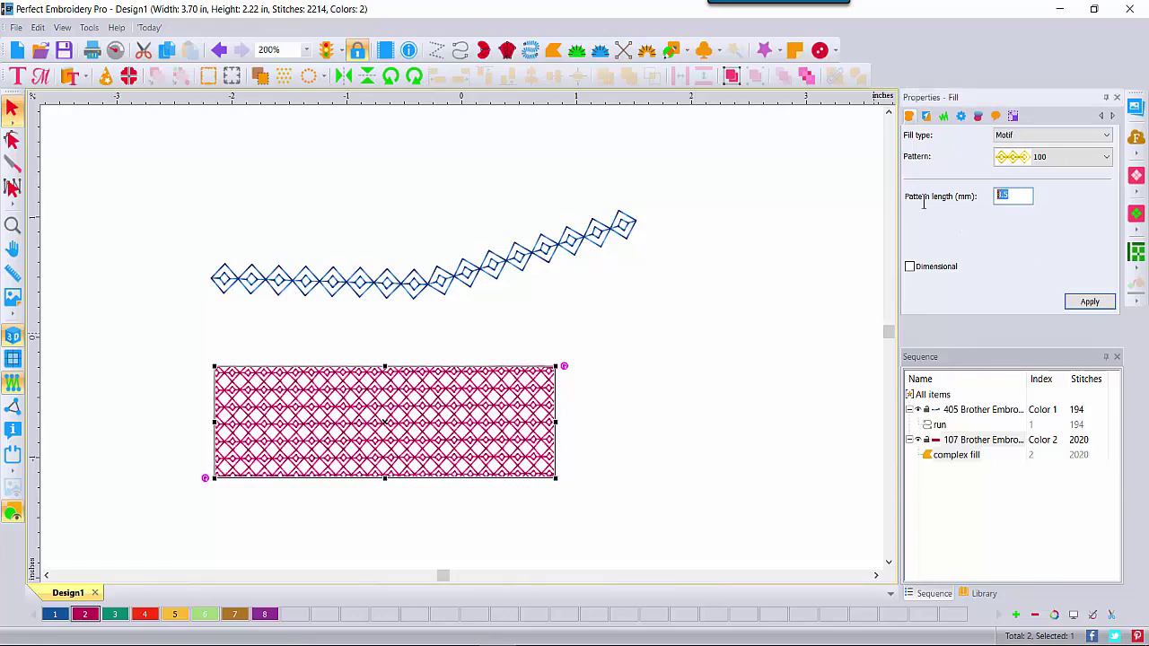
pyautogui.click(1086, 302)
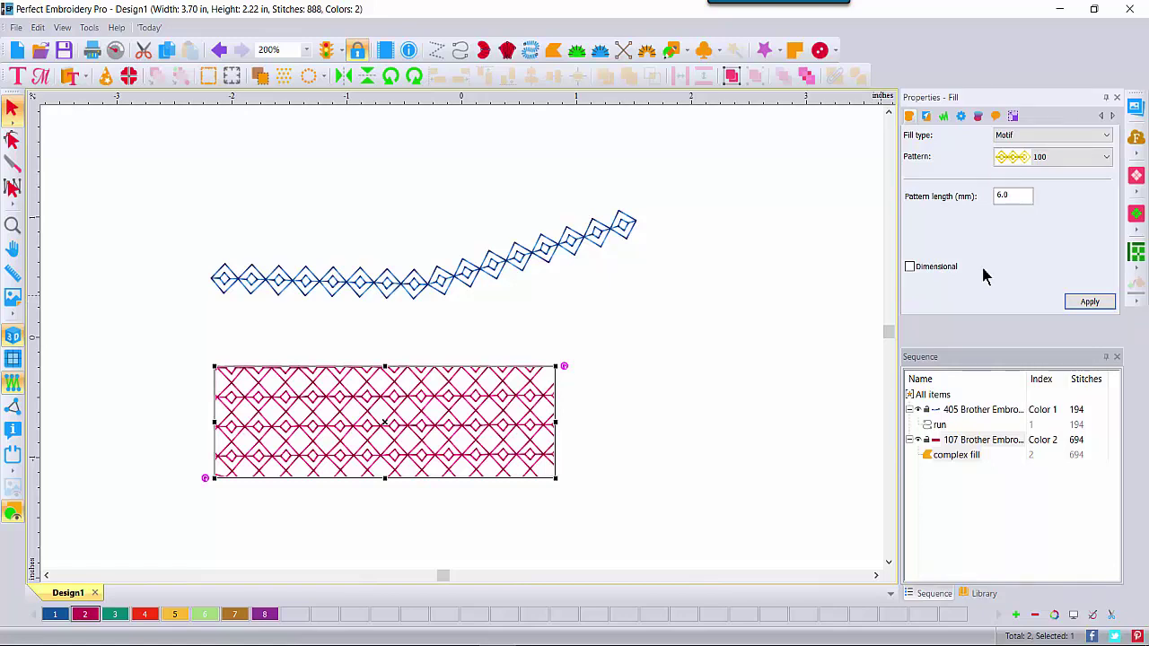
# - Make the rectangle's motif fill Dimensional and set its pattern length to 3 mm
pyautogui.click(909, 267)
pyautogui.click(1101, 303)
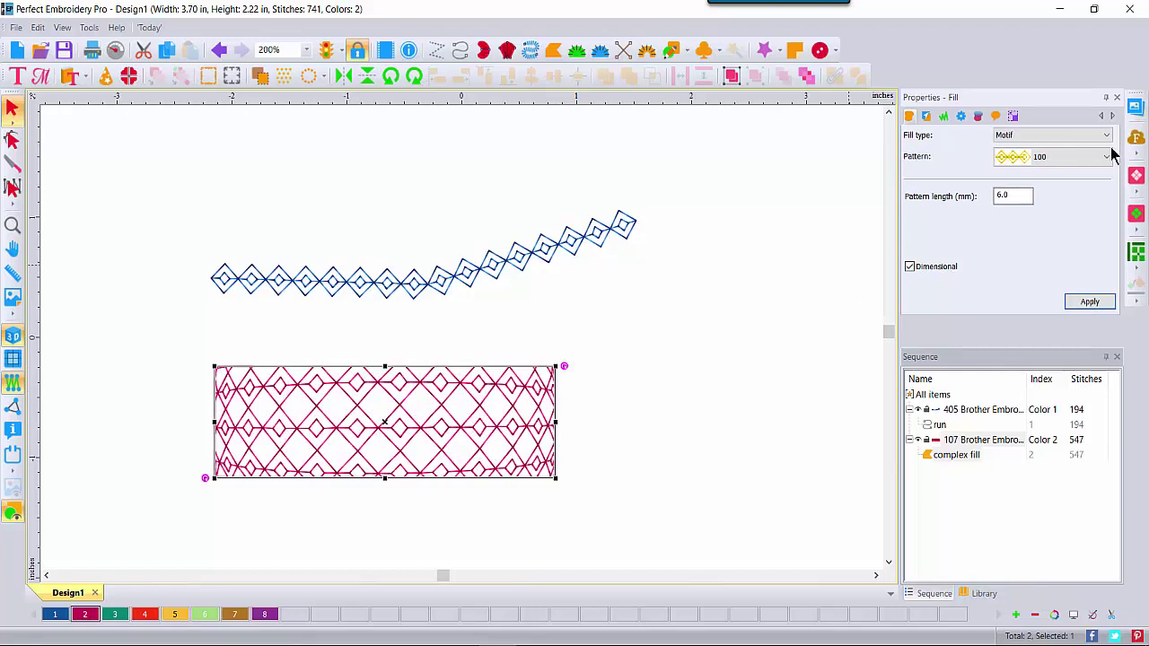
pyautogui.moveTo(1020, 195); pyautogui.dragTo(937, 198)
pyautogui.click(1090, 303)
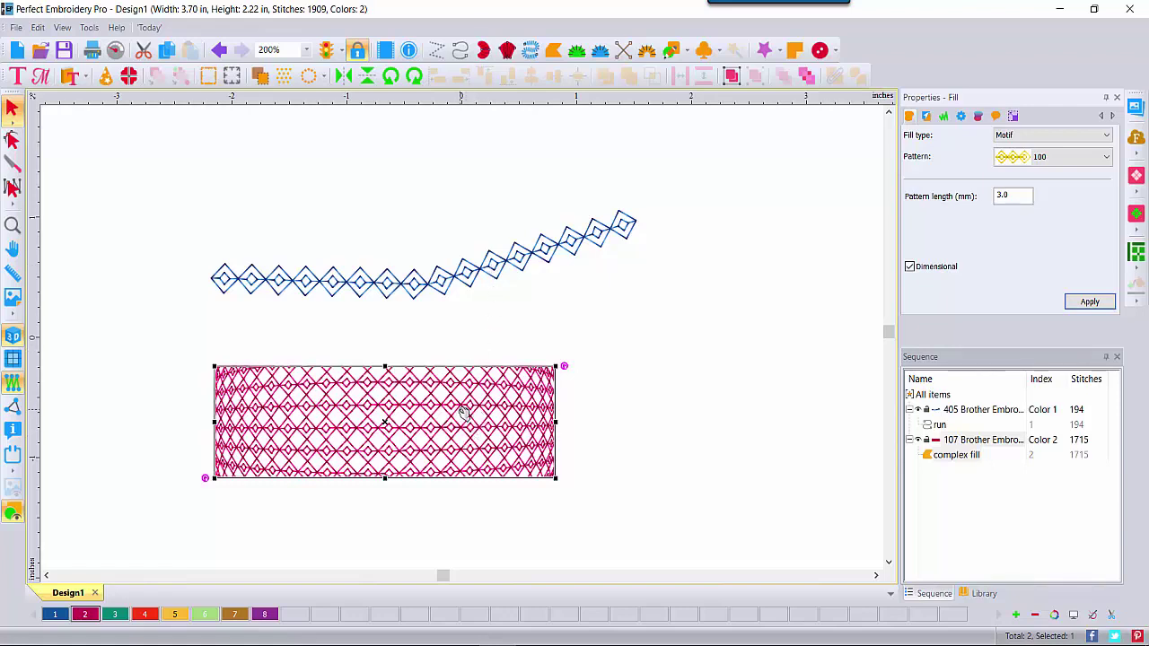
# - Browse the available motif patterns and apply pattern 103 to the rectangle's fill
pyautogui.click(1106, 158)
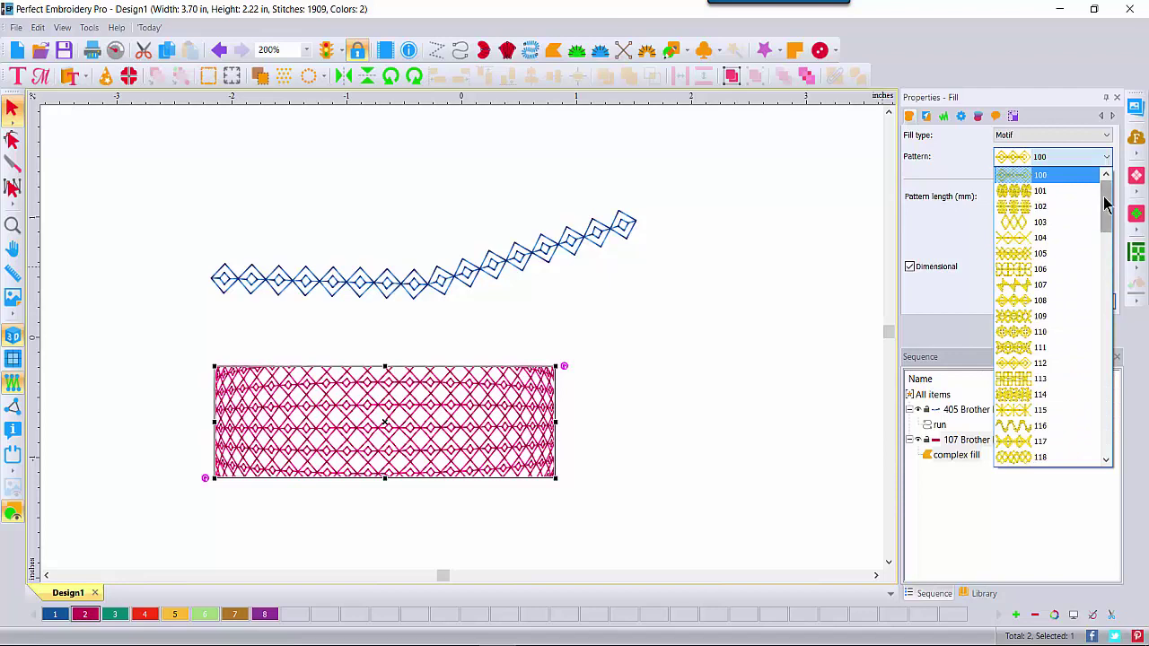
pyautogui.moveTo(1106, 205); pyautogui.dragTo(1110, 438)
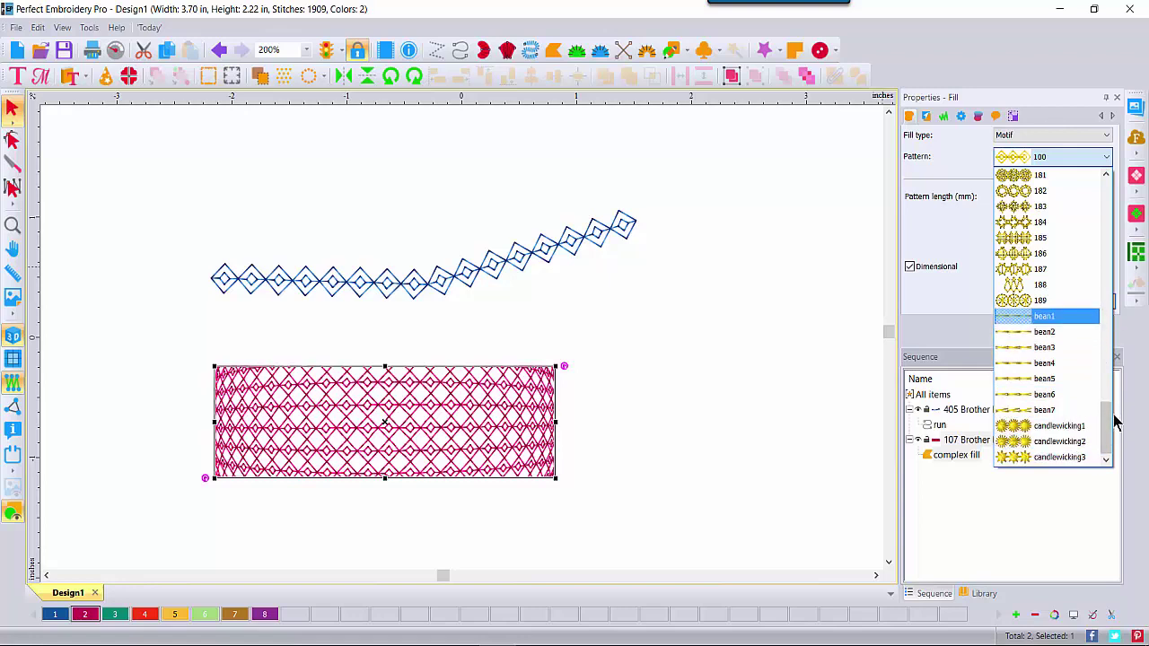
pyautogui.moveTo(1113, 422); pyautogui.dragTo(1113, 186)
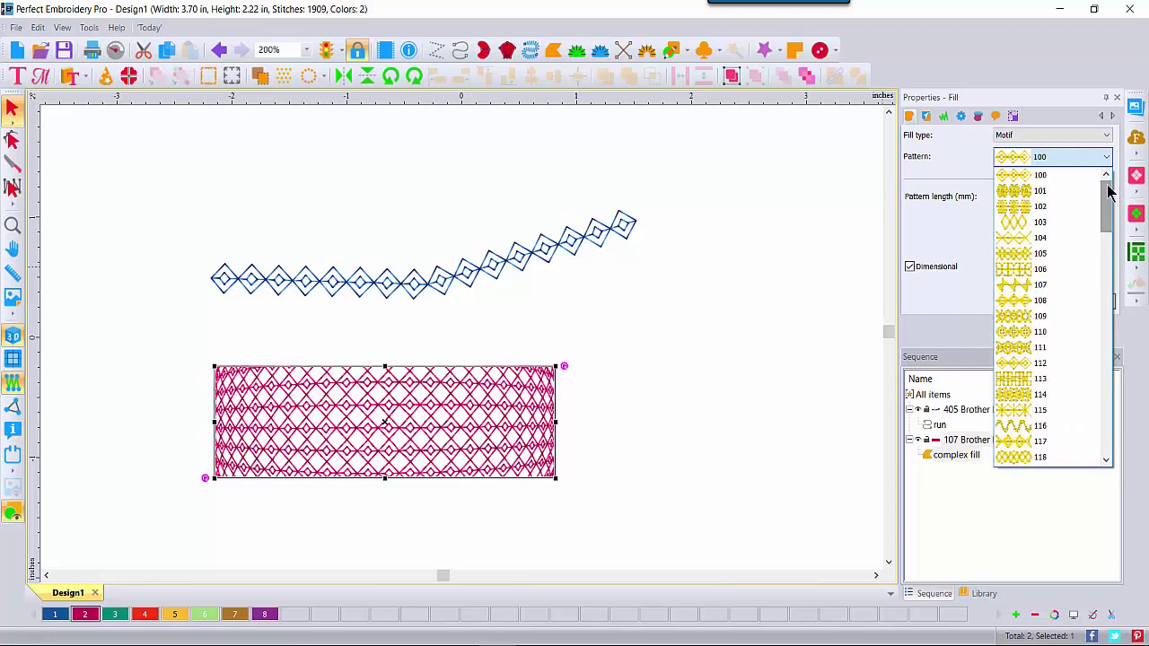
pyautogui.click(1048, 222)
pyautogui.click(1092, 302)
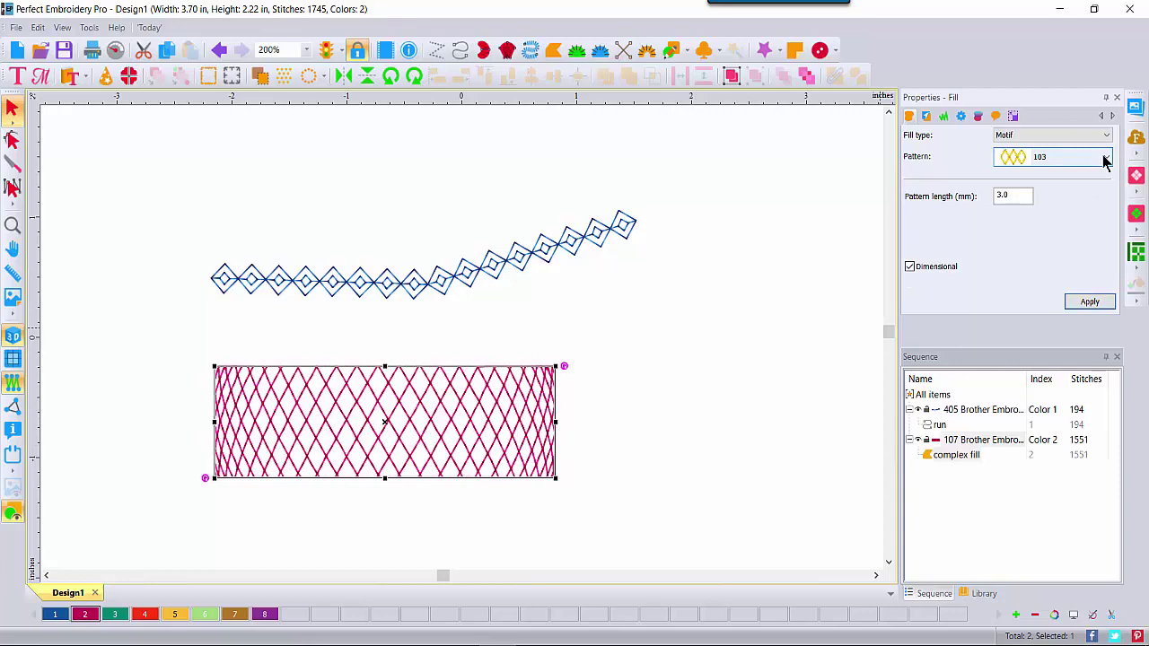
# - Change the motif pattern of the rectangle's fill to 102
pyautogui.click(1105, 159)
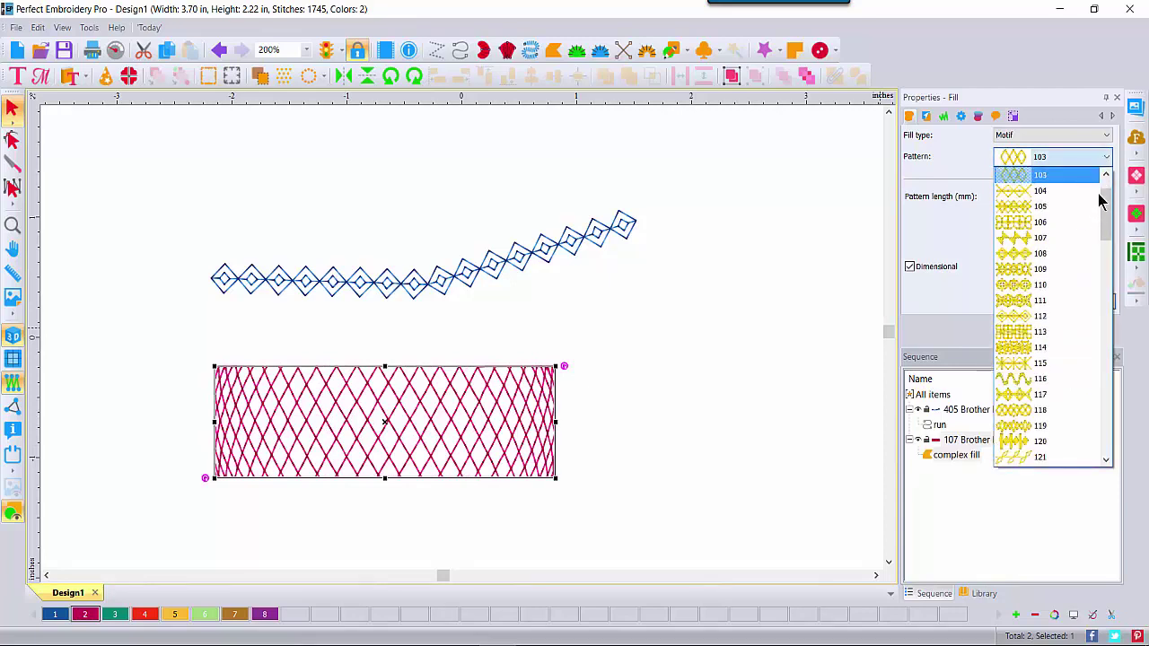
pyautogui.scroll(1, 1085, 198)
pyautogui.click(1045, 208)
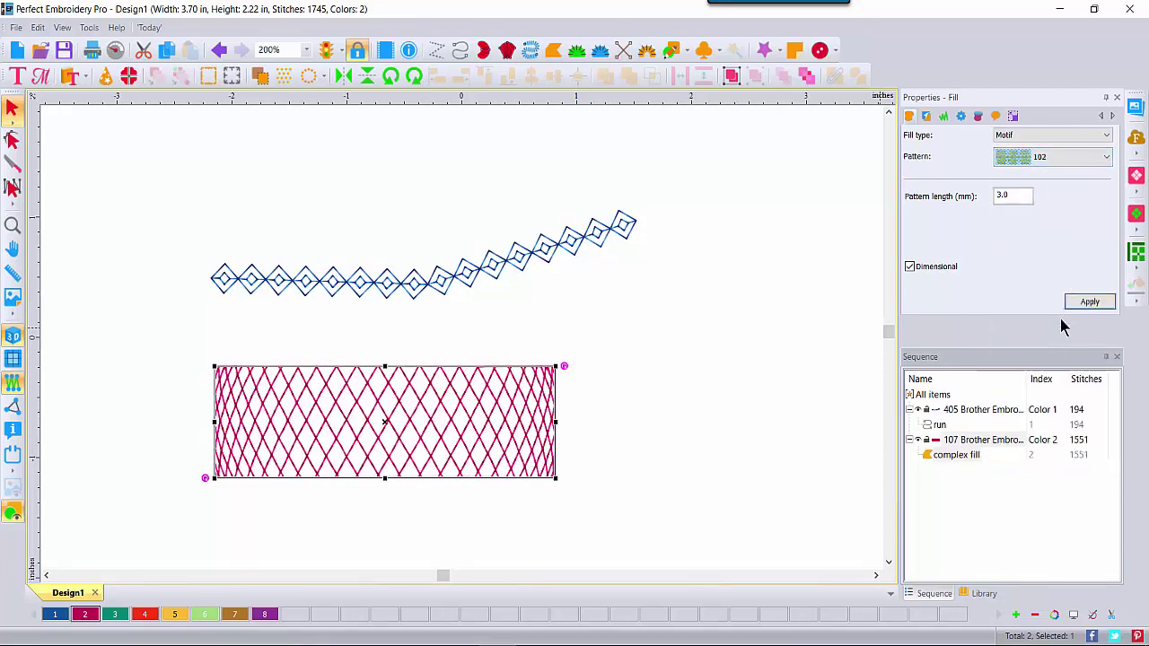
pyautogui.click(1087, 302)
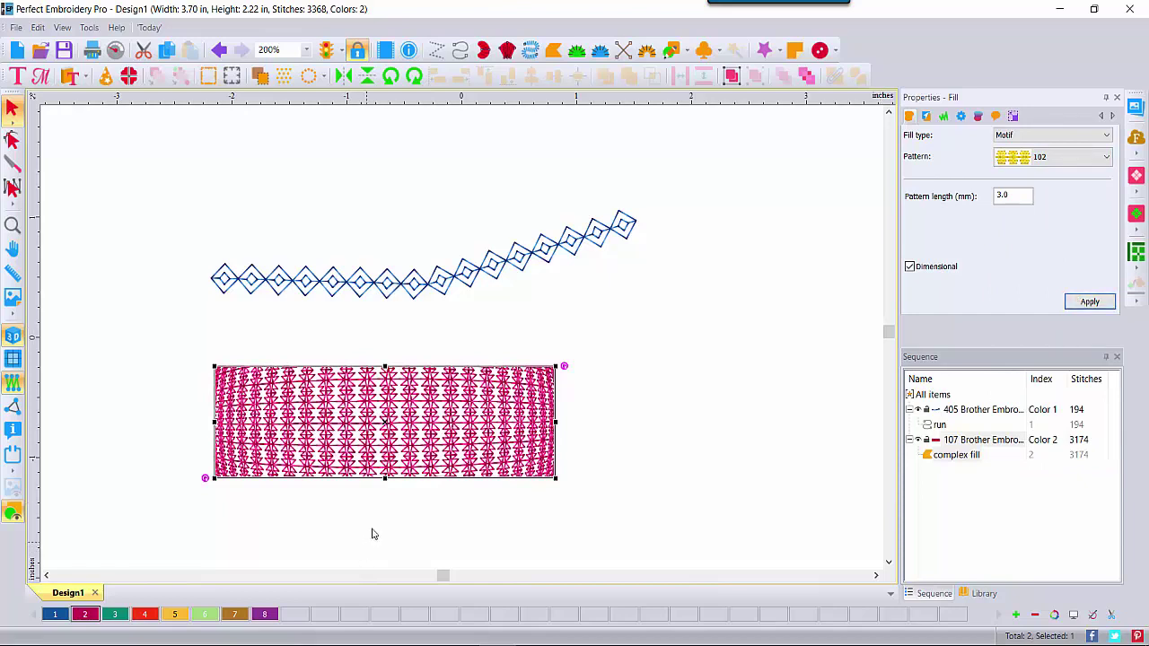
# - Increase the pattern length of the rectangle's dimensional fill to 6 mm
pyautogui.moveTo(1023, 196); pyautogui.dragTo(961, 199)
pyautogui.write('6')
pyautogui.click(1089, 303)
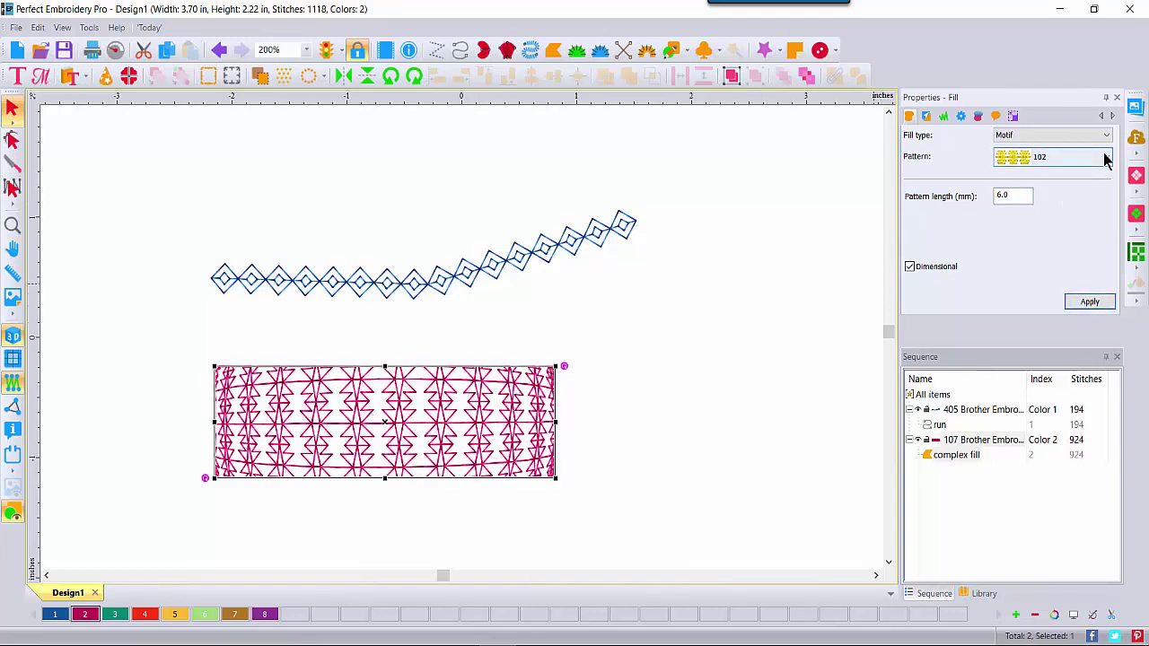
# - Change the motif pattern of the rectangle's fill to 118
pyautogui.click(1107, 158)
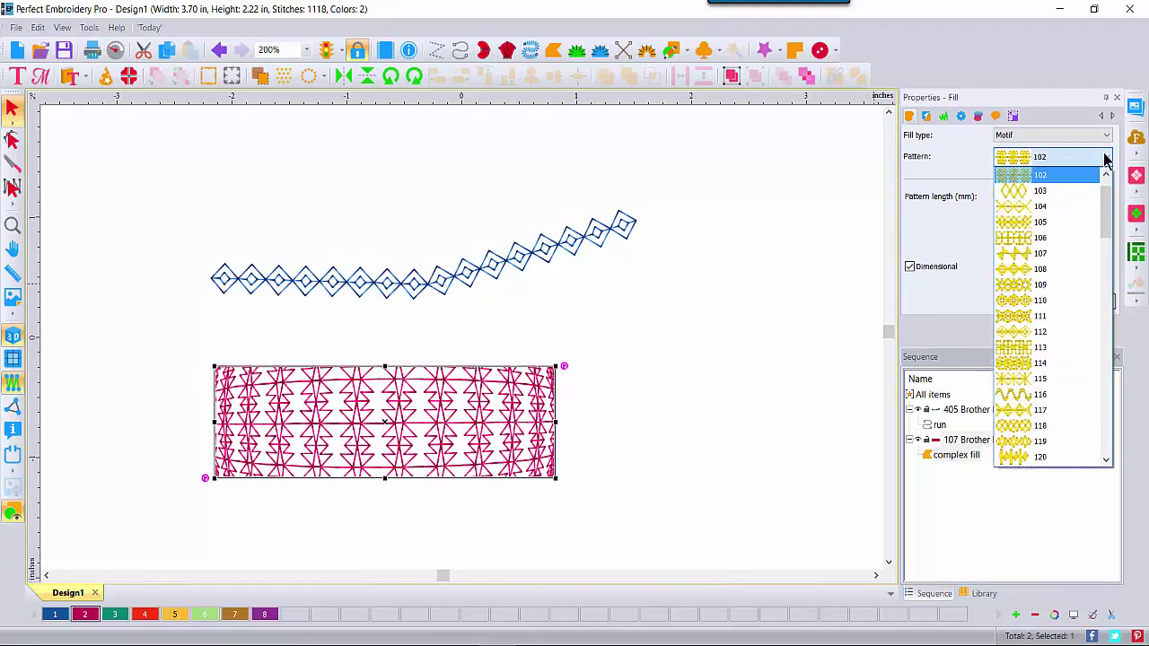
pyautogui.click(1055, 427)
pyautogui.click(1088, 303)
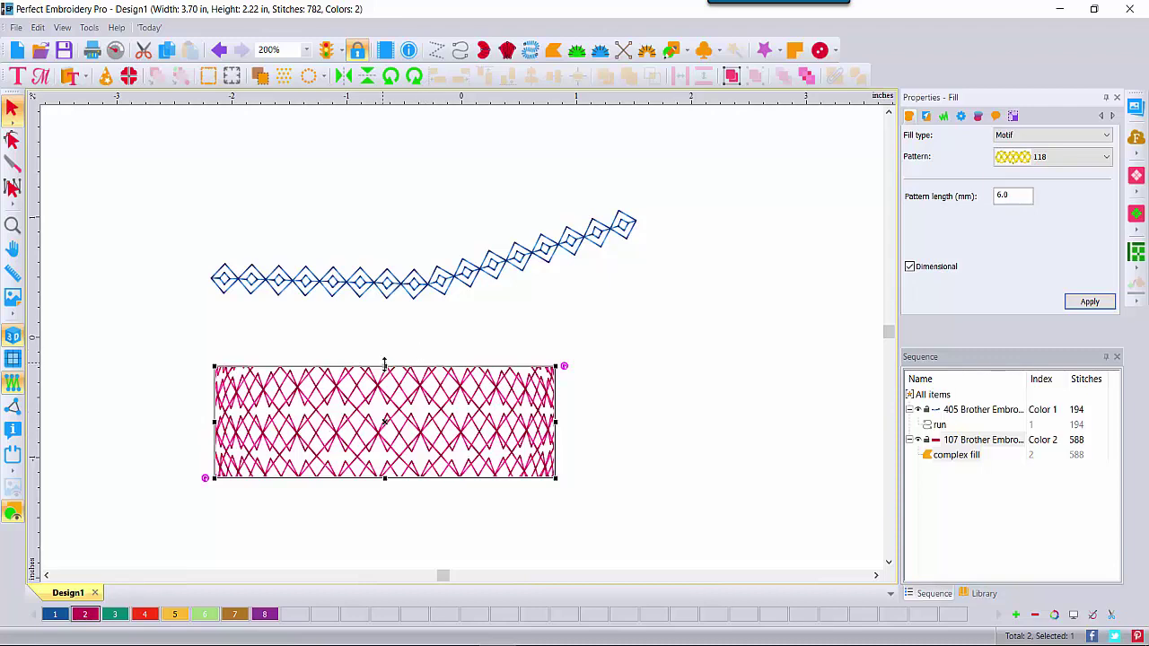
# - Stretch the rectangle upward to make it taller and turn its fill's angle line to nearly vertical
pyautogui.moveTo(384, 365); pyautogui.dragTo(384, 329)
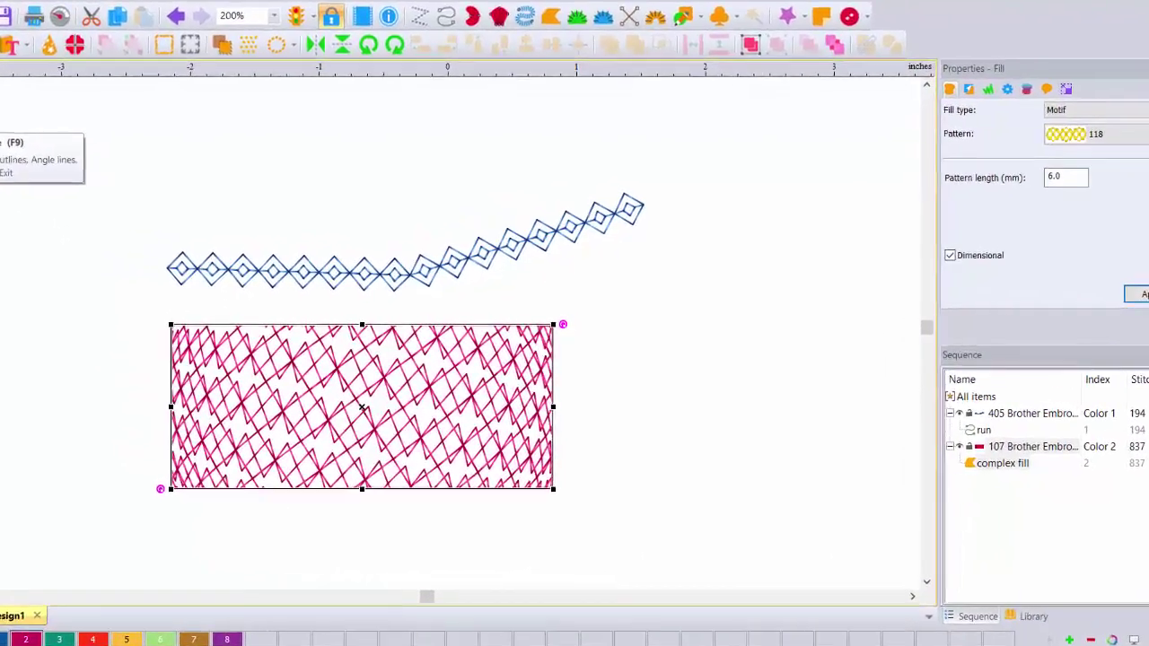
pyautogui.click(13, 143)
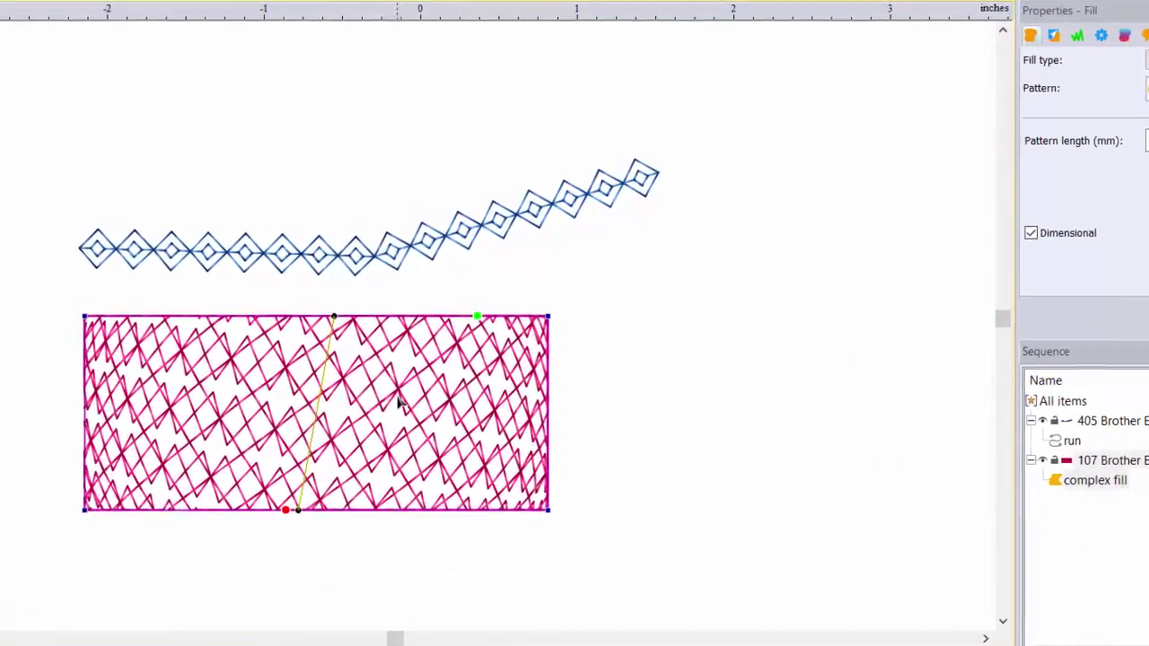
pyautogui.moveTo(334, 317); pyautogui.dragTo(262, 311)
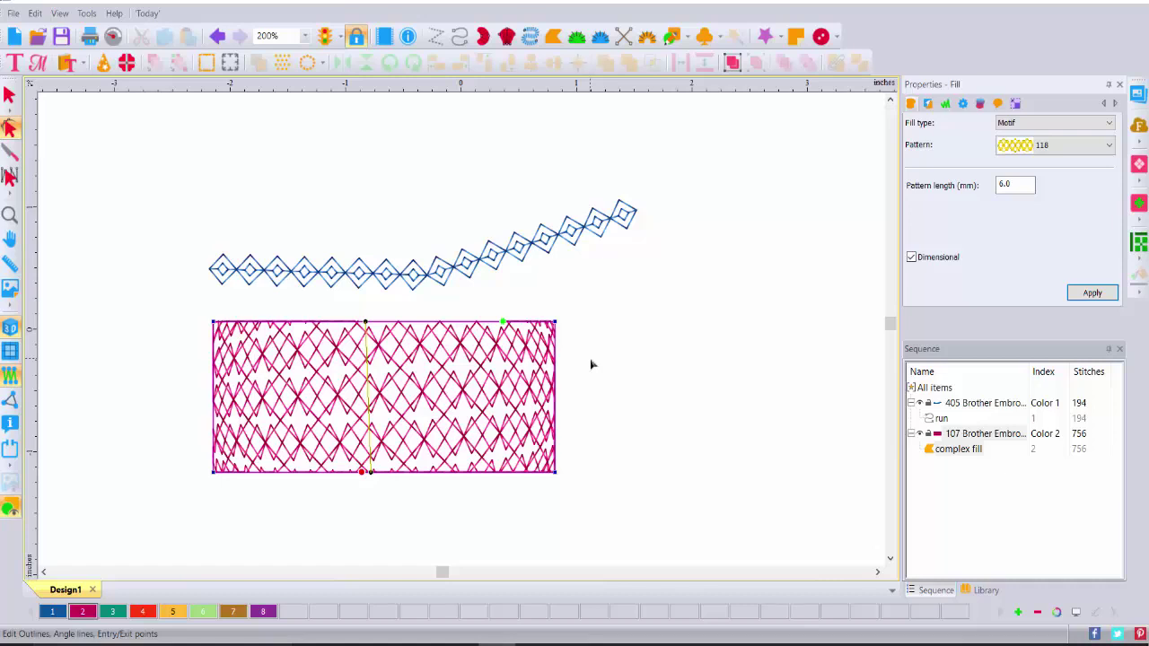
# - Create a new blank design and show its grid as lines with 0.25 in horizontal and vertical spacing
pyautogui.click(13, 36)
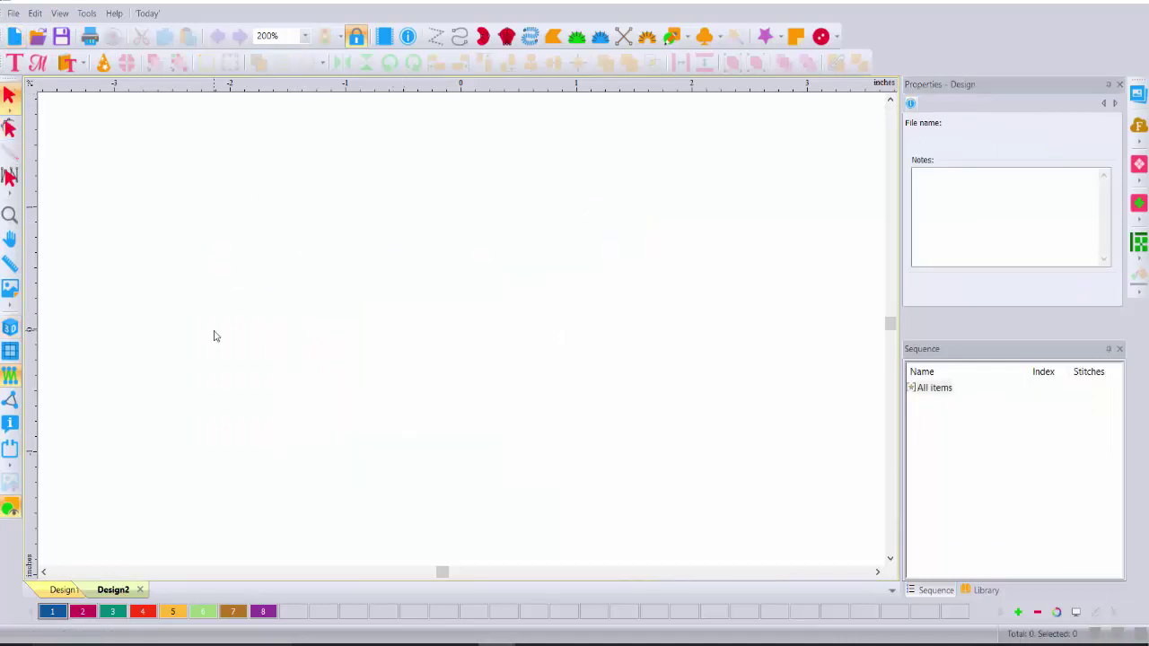
pyautogui.click(10, 351)
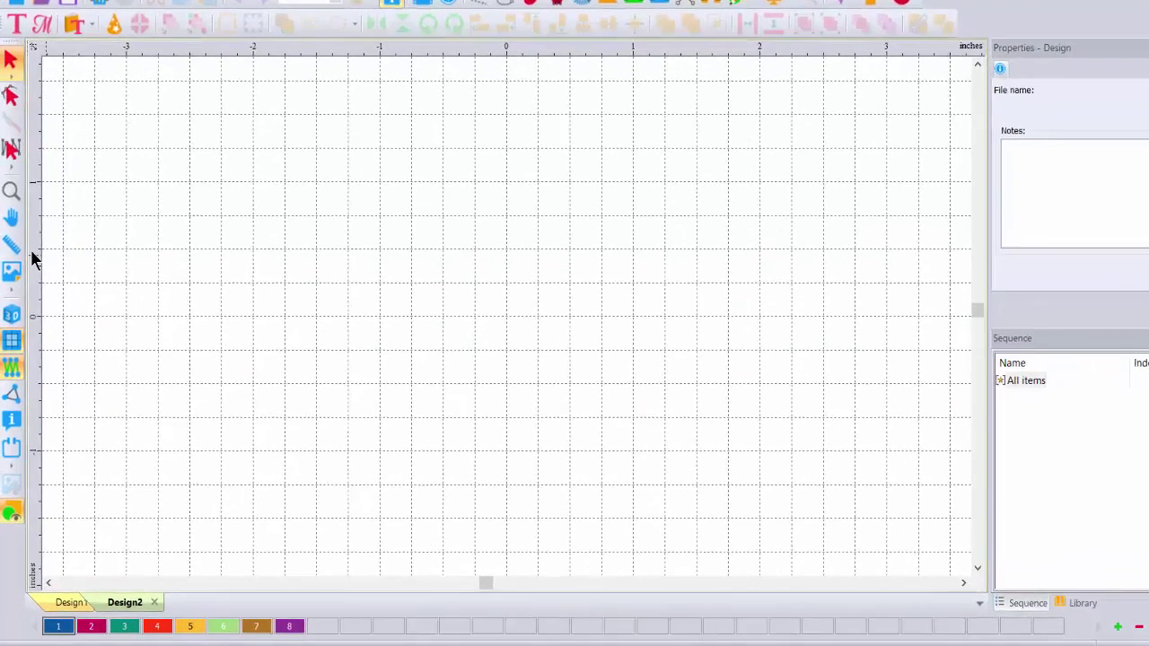
pyautogui.rightClick(29, 277)
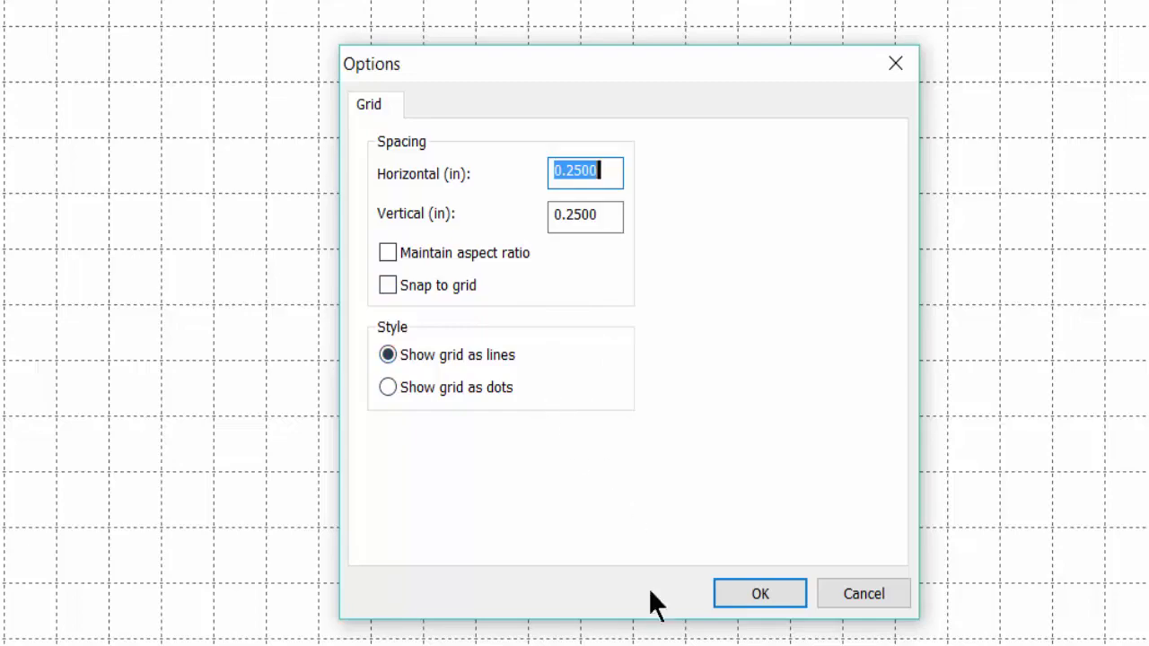
pyautogui.click(770, 600)
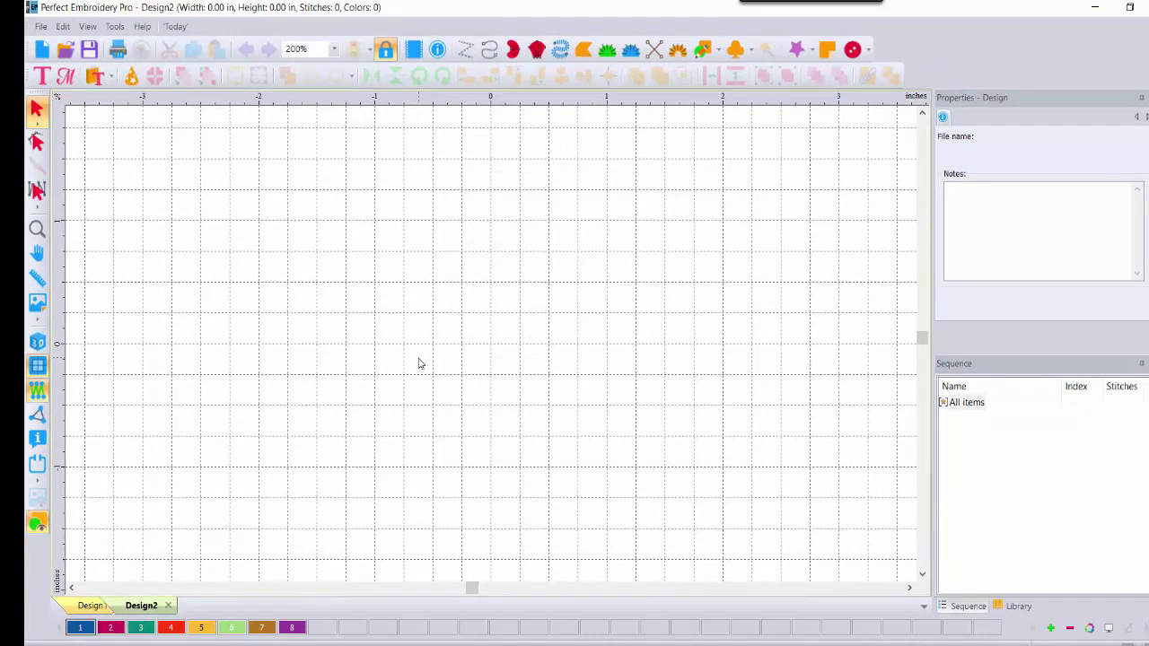
# - Draw a stepped run from the origin going up, right, down and right, with segments about 0.5 in long
pyautogui.click(491, 53)
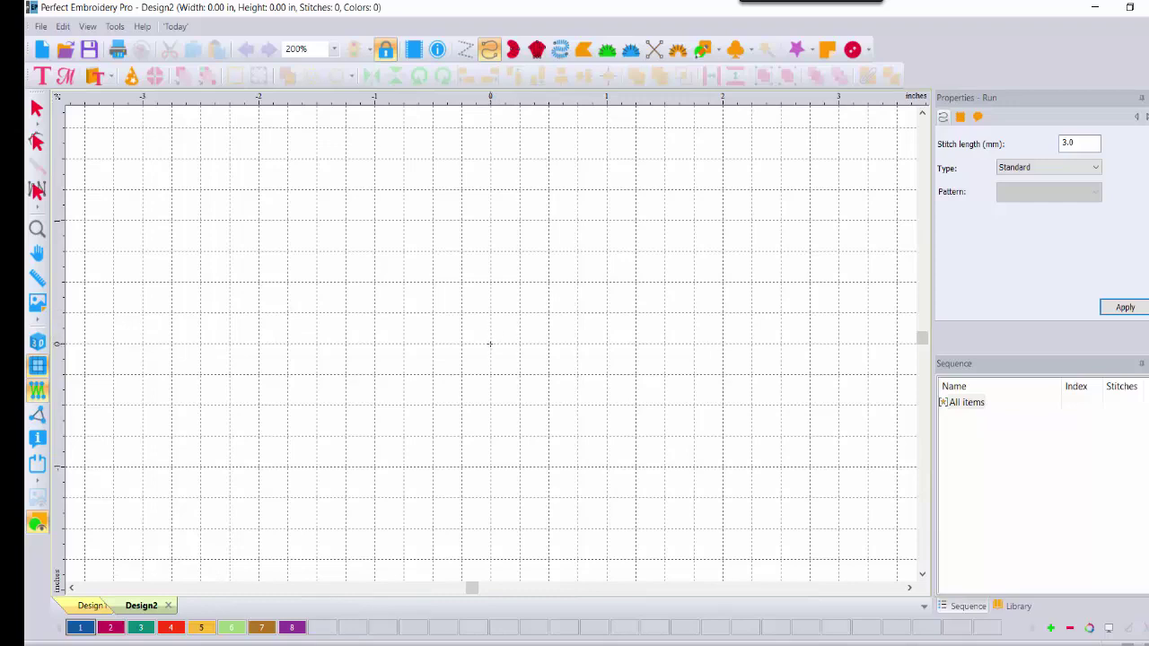
pyautogui.click(490, 344)
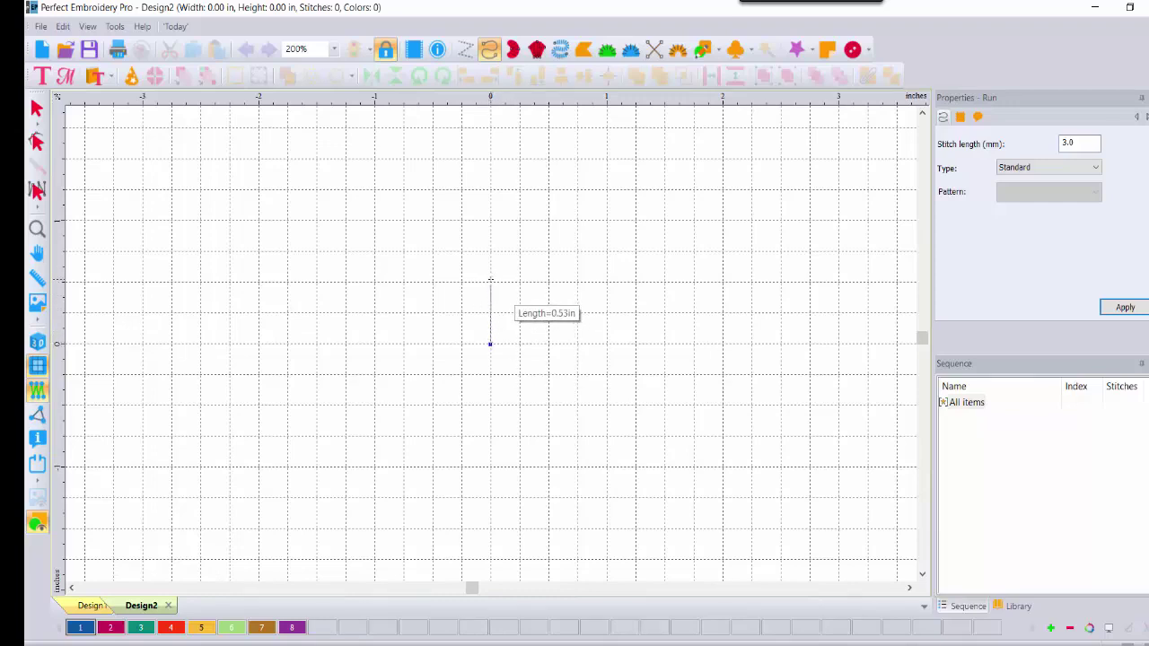
pyautogui.click(490, 281)
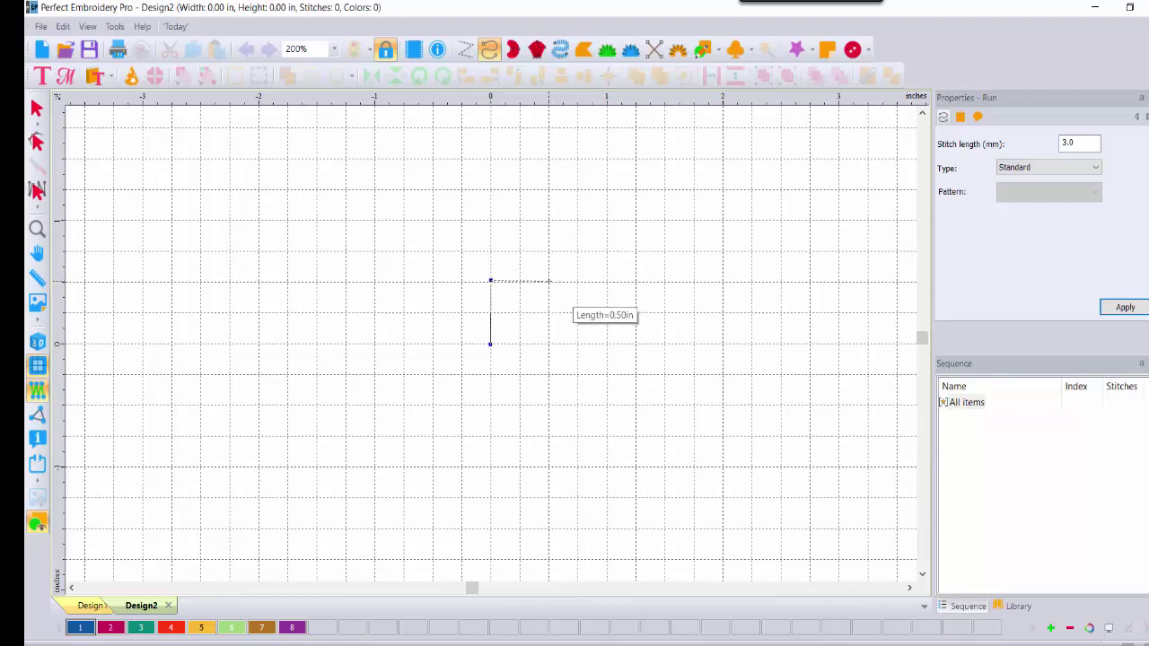
pyautogui.click(550, 344)
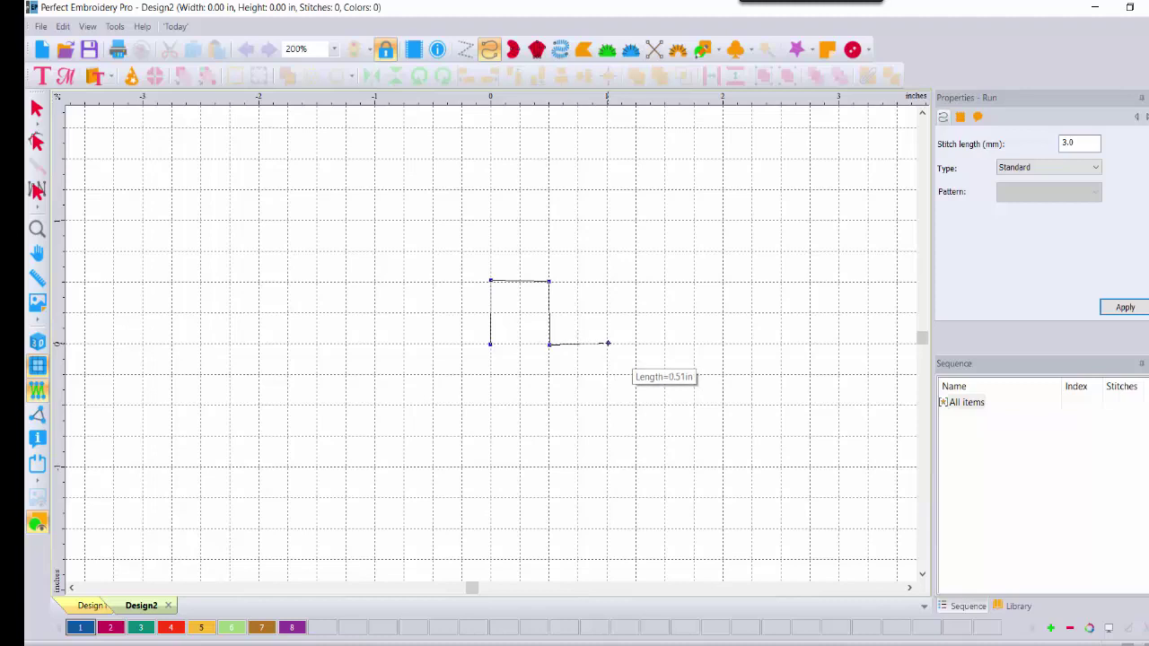
pyautogui.doubleClick(608, 344)
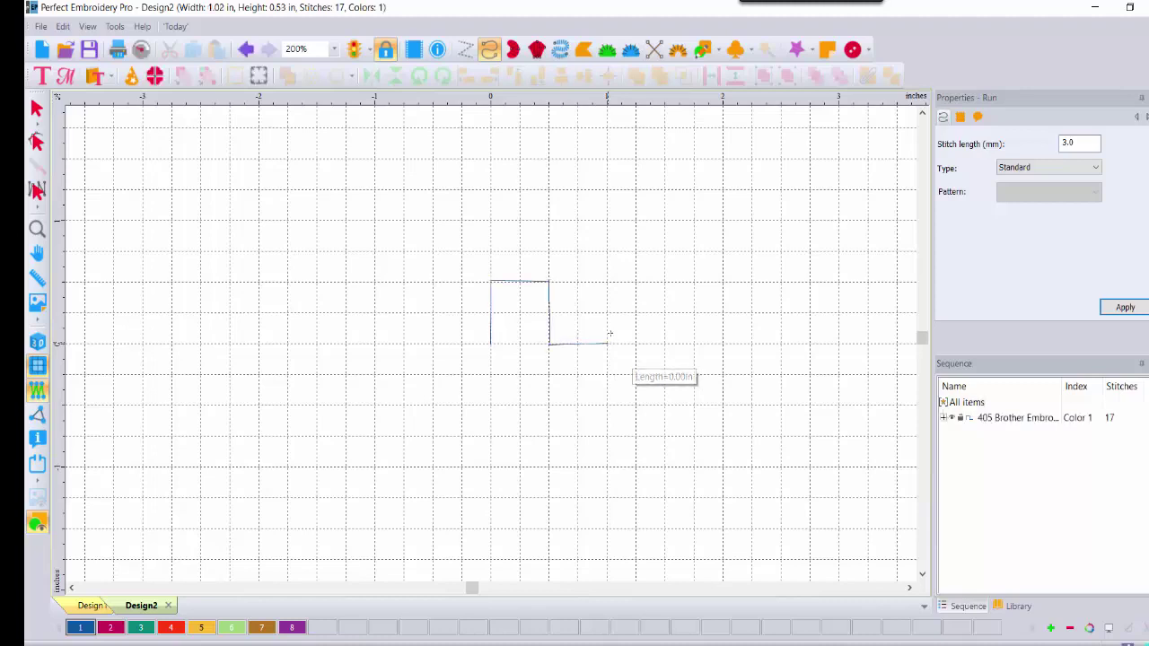
# - Turn on the 3D view and move the stepped run's corner points onto the grid lines
pyautogui.click(38, 343)
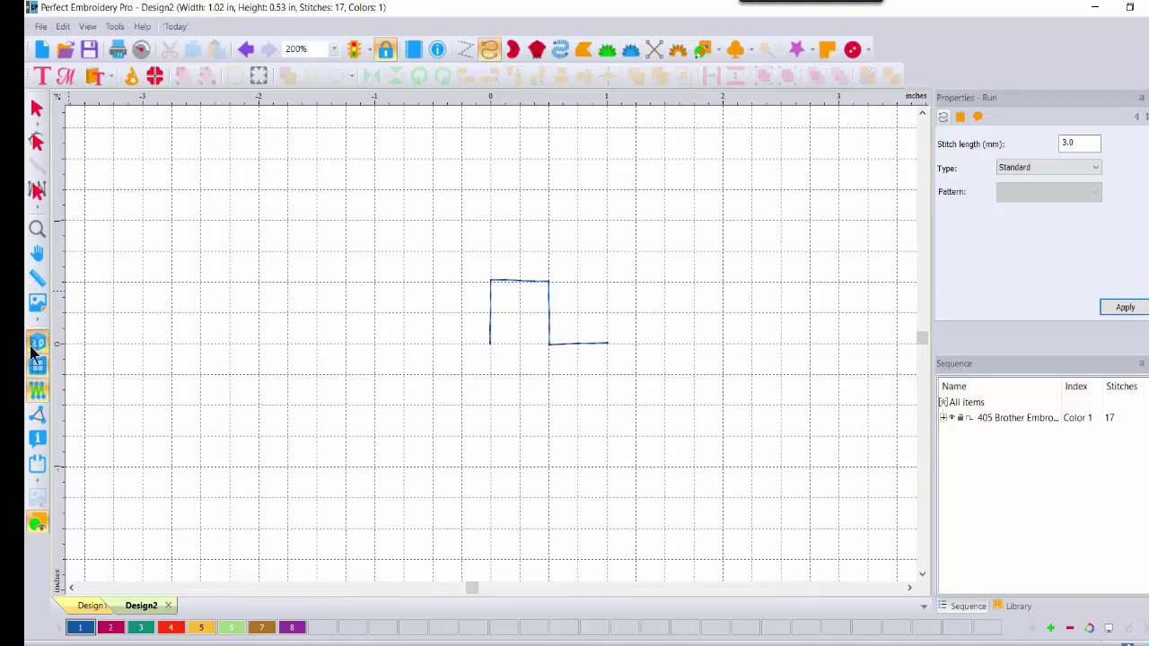
pyautogui.click(37, 229)
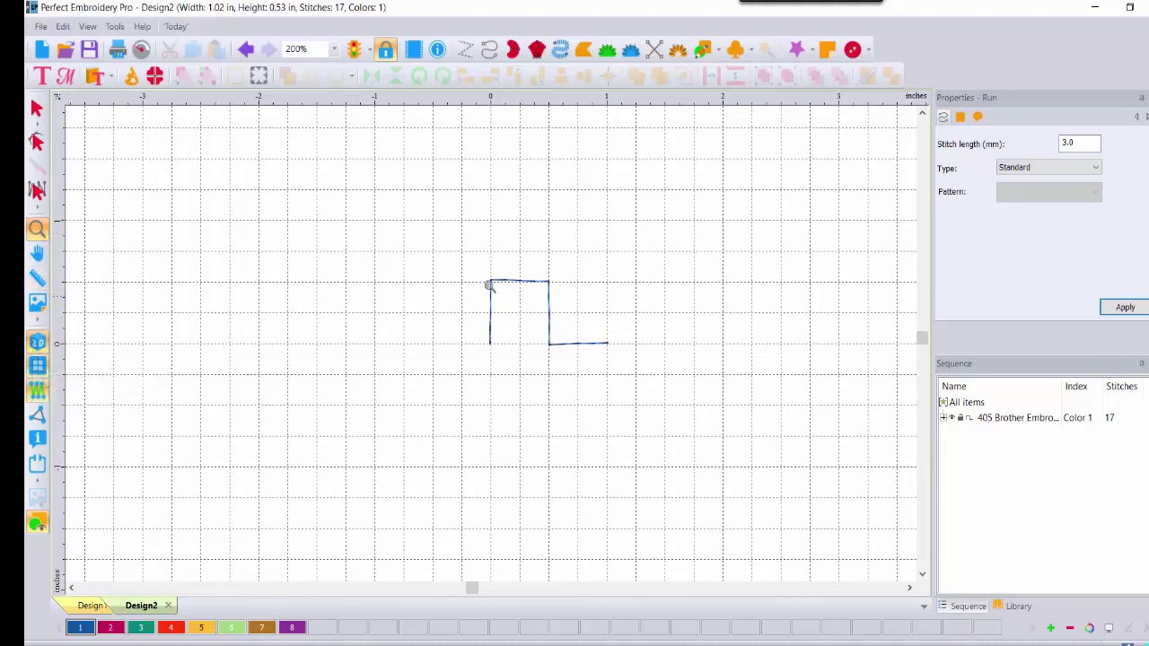
pyautogui.click(551, 293)
pyautogui.click(549, 299)
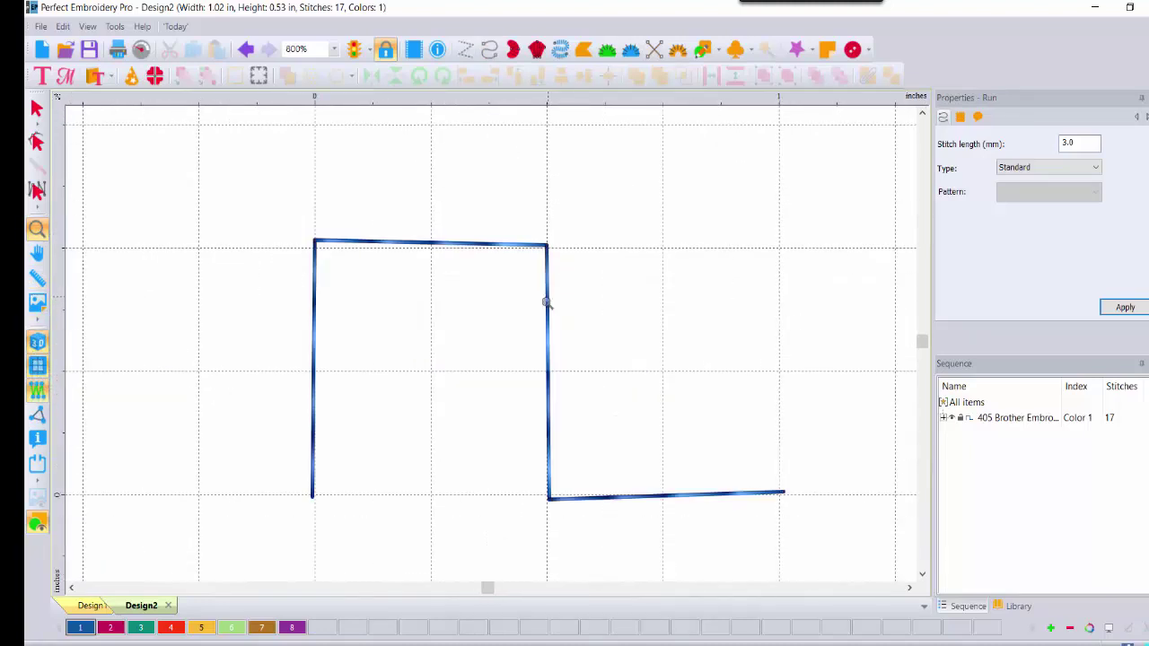
pyautogui.click(37, 141)
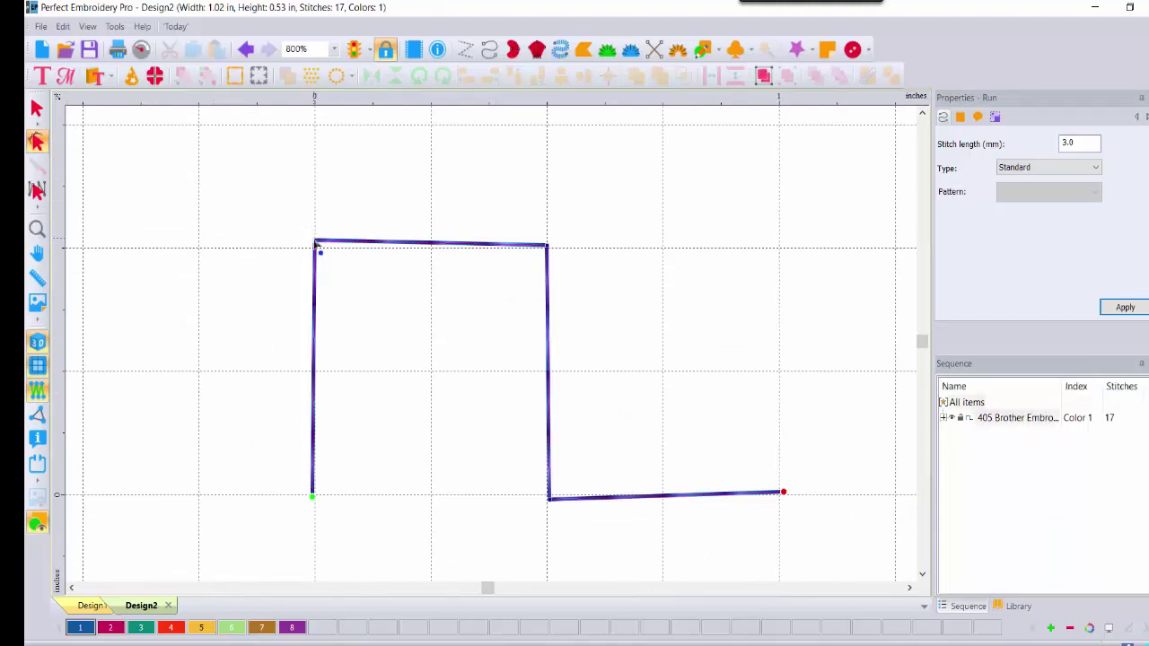
pyautogui.hotkey('ctrl', 'z')
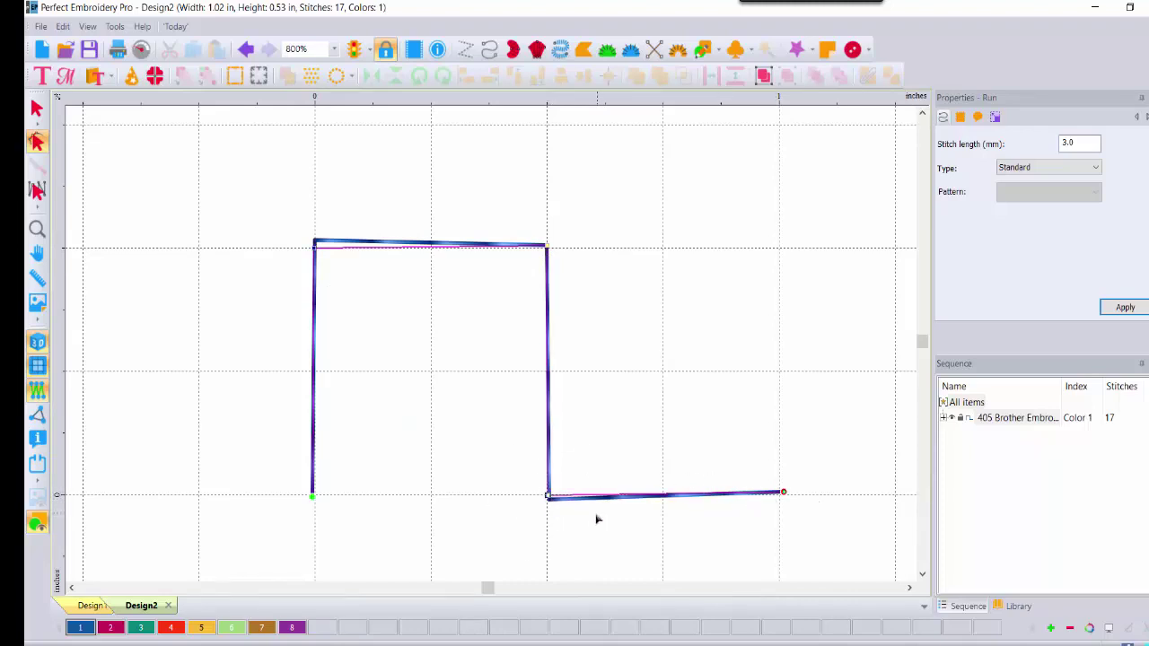
# - Limit point editing to outlines, align the run's start and end points with the grid, and apply the changes
pyautogui.rightClick(782, 496)
pyautogui.moveTo(800, 523)
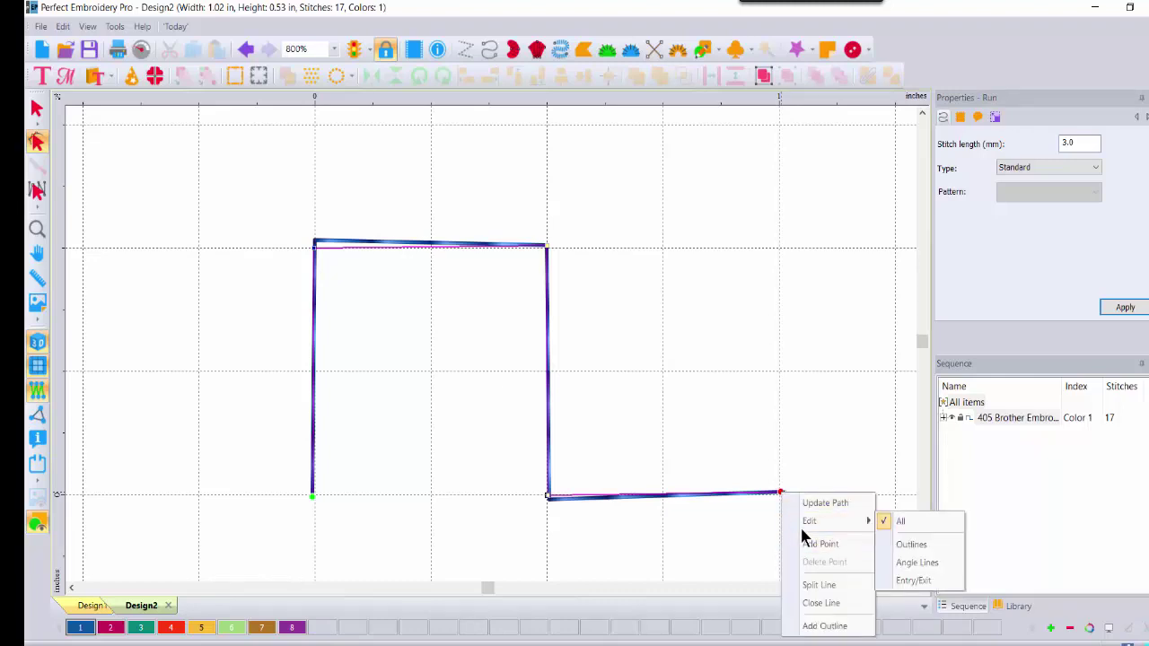
pyautogui.click(903, 545)
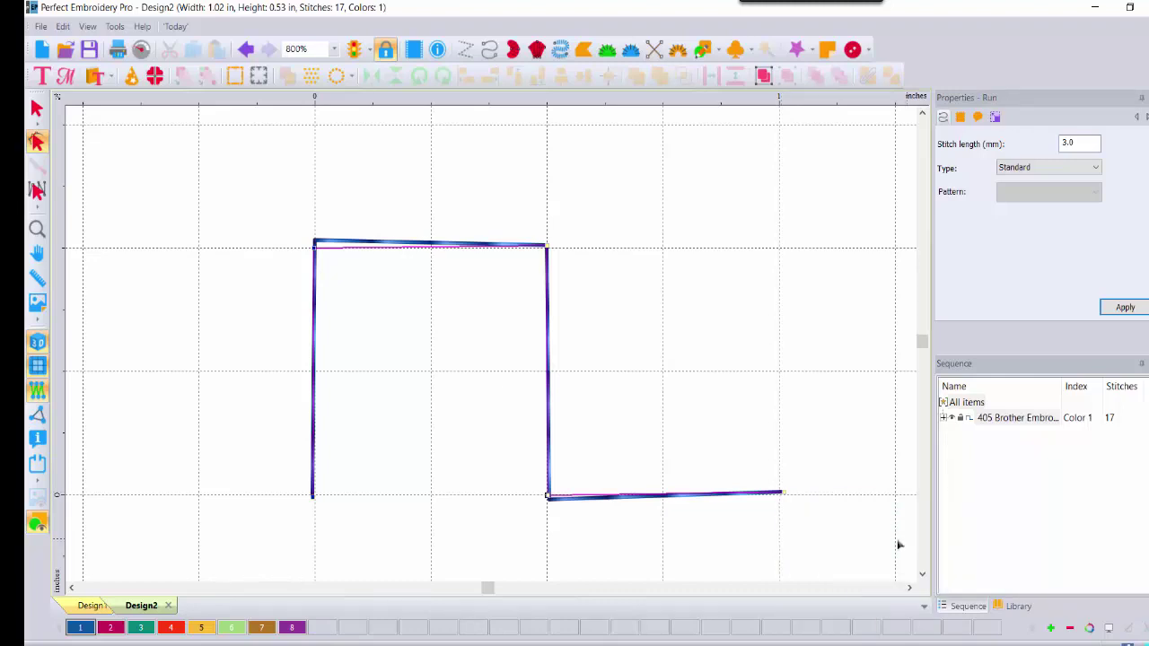
pyautogui.click(782, 495)
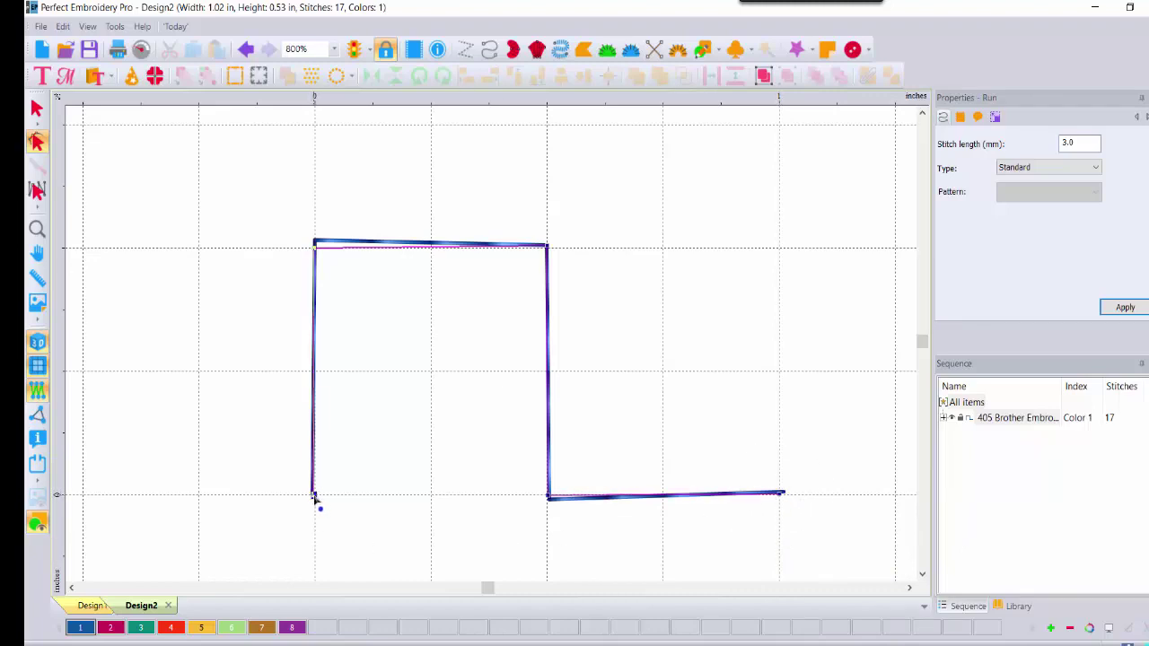
pyautogui.click(1125, 310)
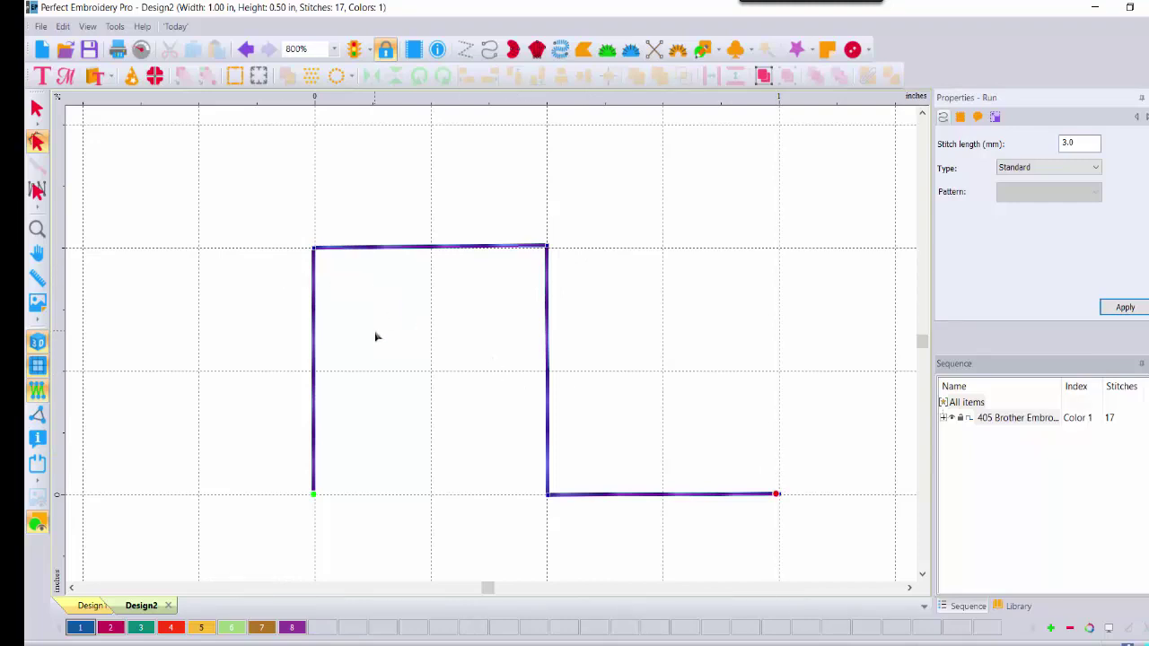
# - Start saving the stepped run as a new file of type Motif Pattern (MTP)
pyautogui.click(334, 49)
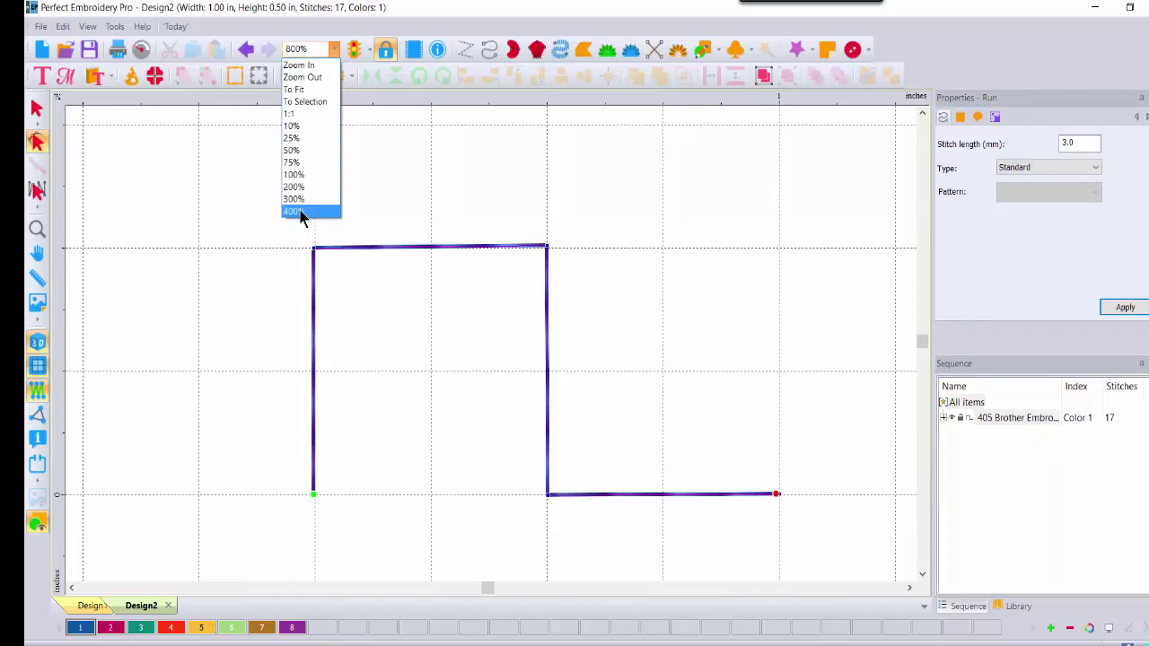
pyautogui.click(301, 212)
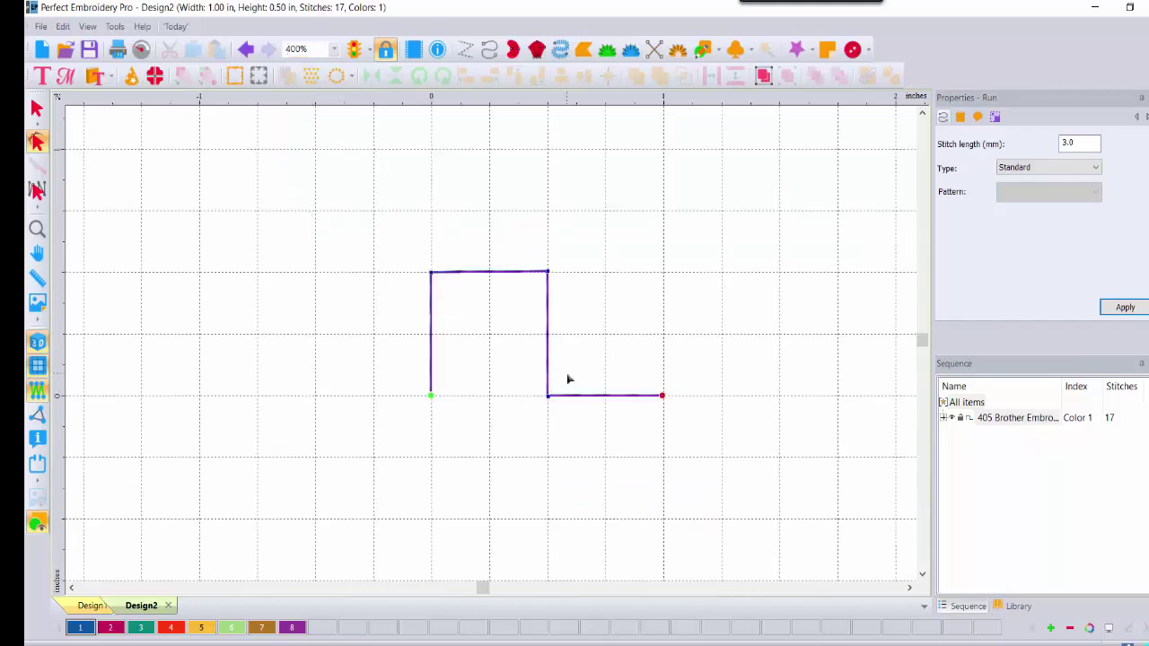
pyautogui.click(35, 109)
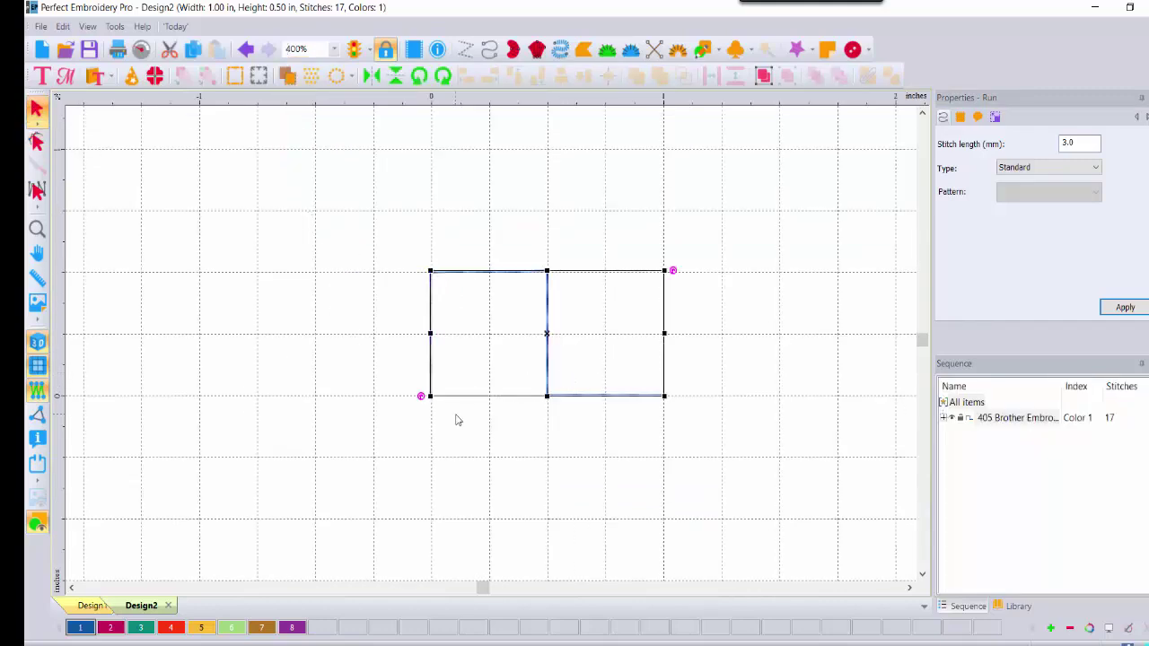
pyautogui.click(724, 256)
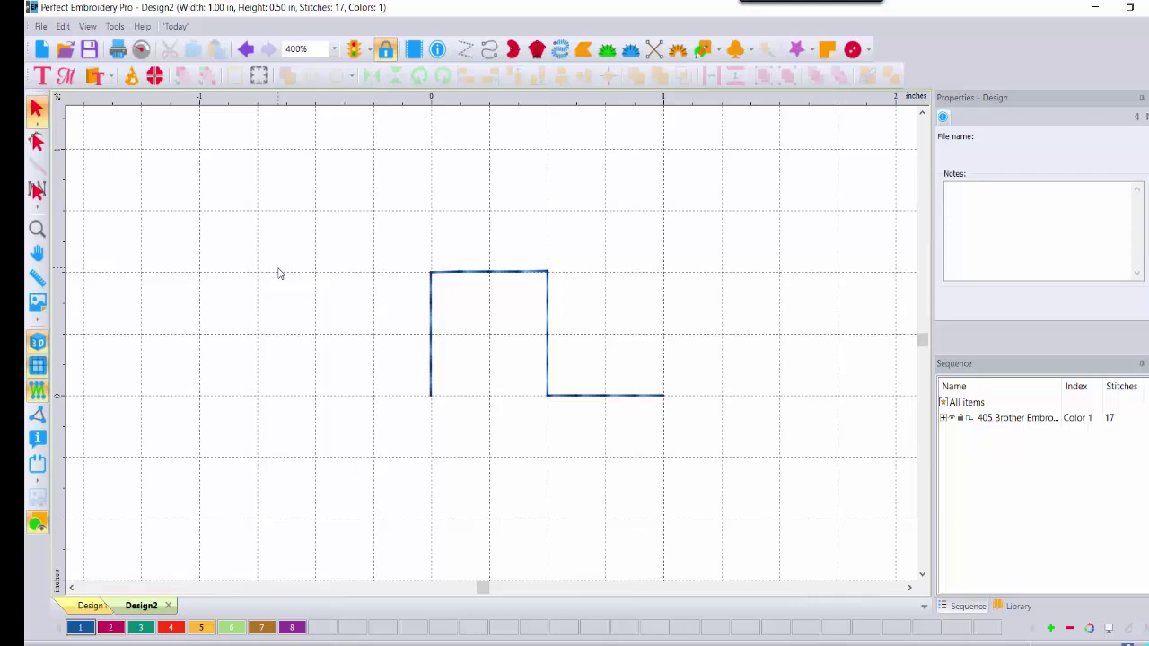
pyautogui.click(40, 27)
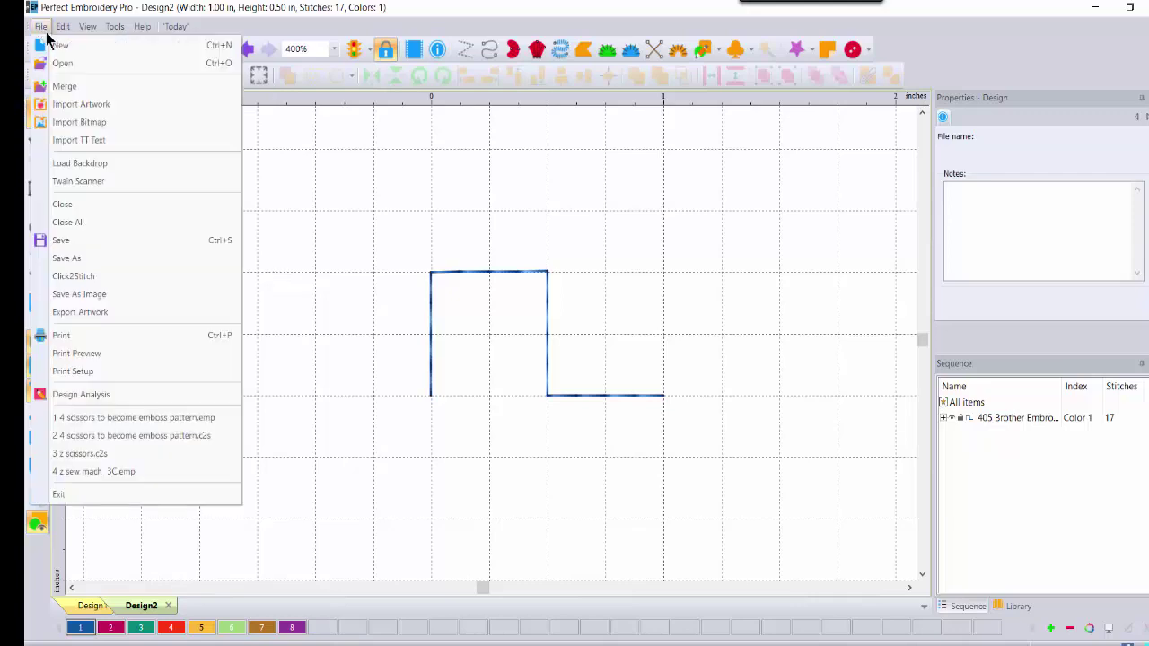
pyautogui.click(90, 260)
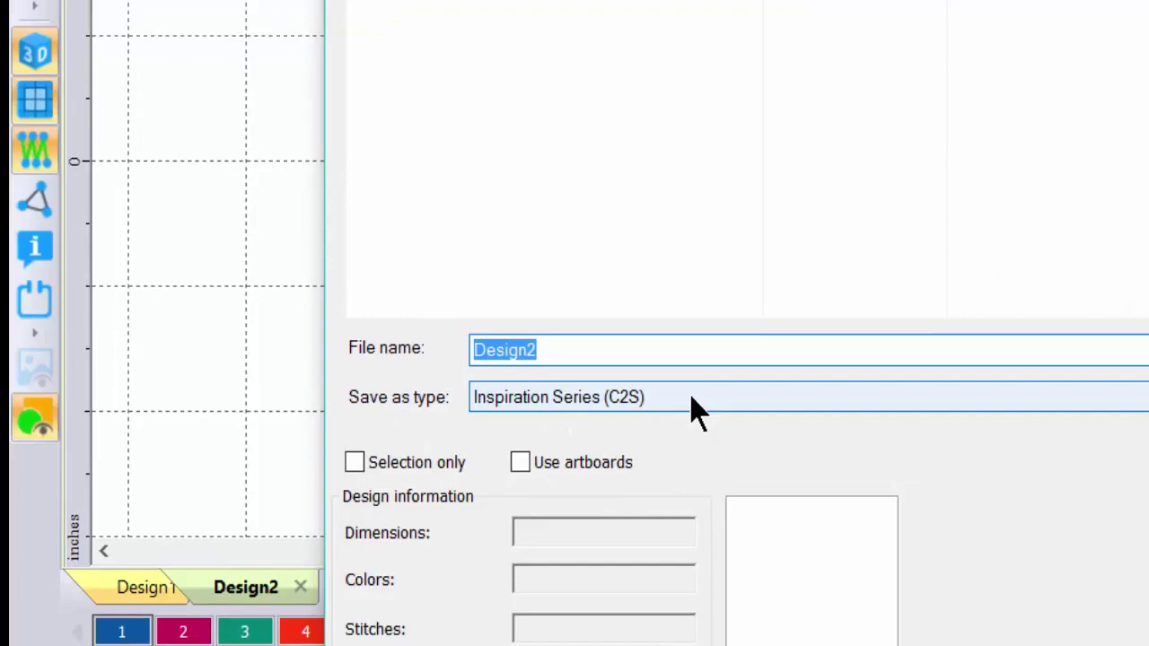
pyautogui.click(696, 413)
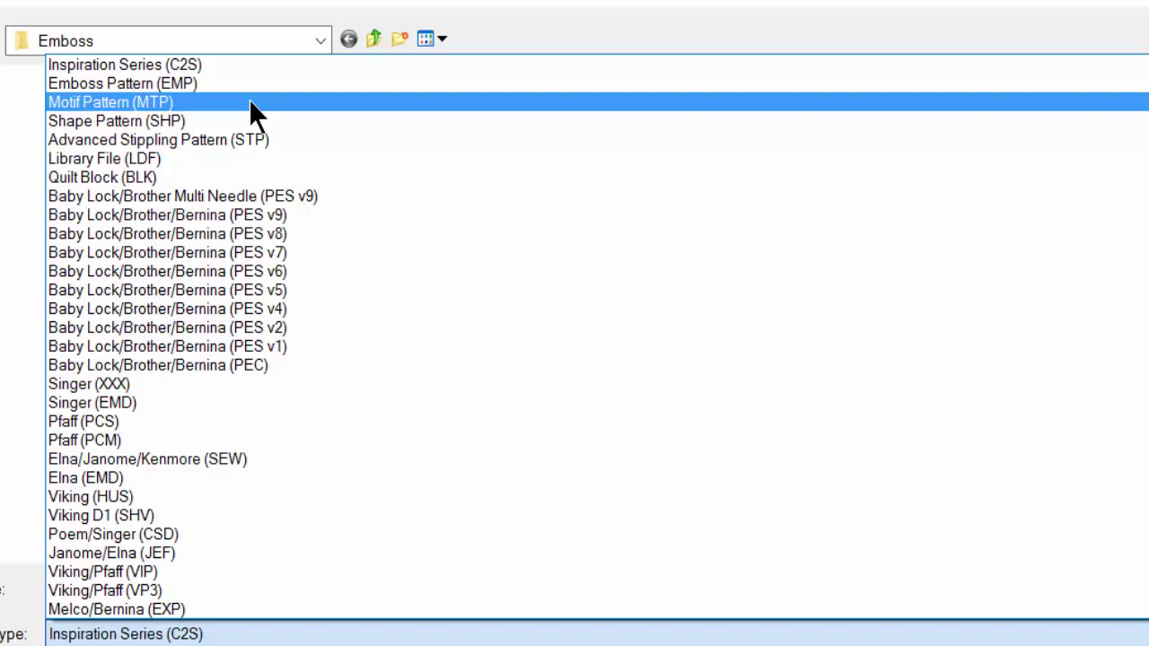
pyautogui.click(248, 103)
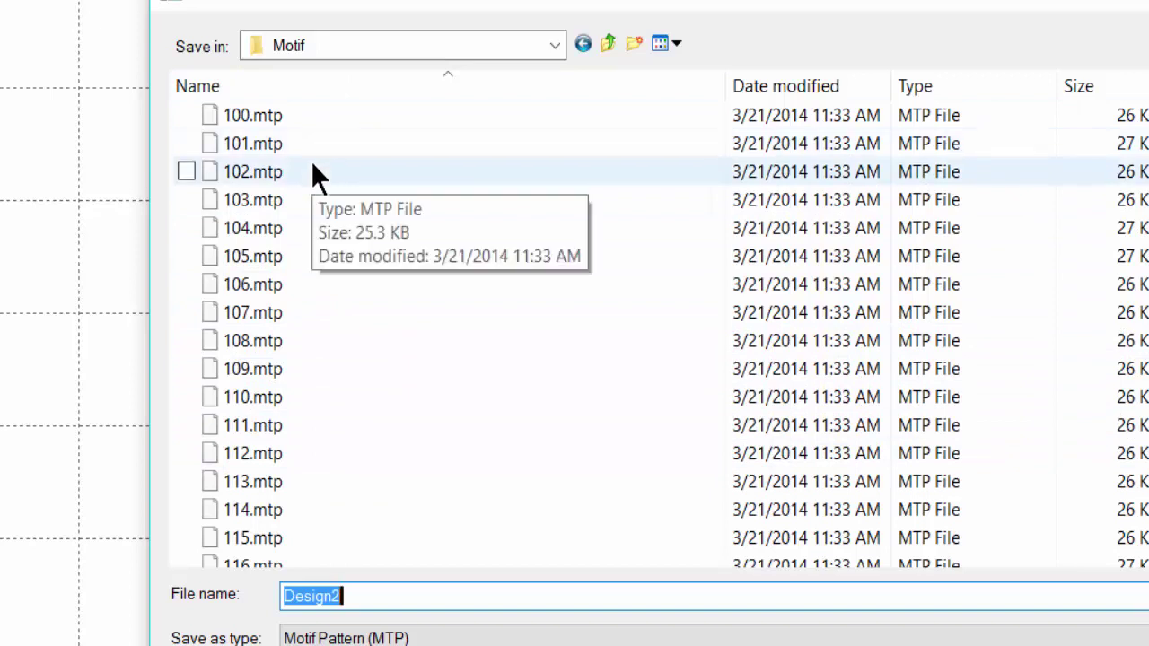
# - Save the motif in the Motif patterns folder under the name "z open sq"
pyautogui.click(554, 43)
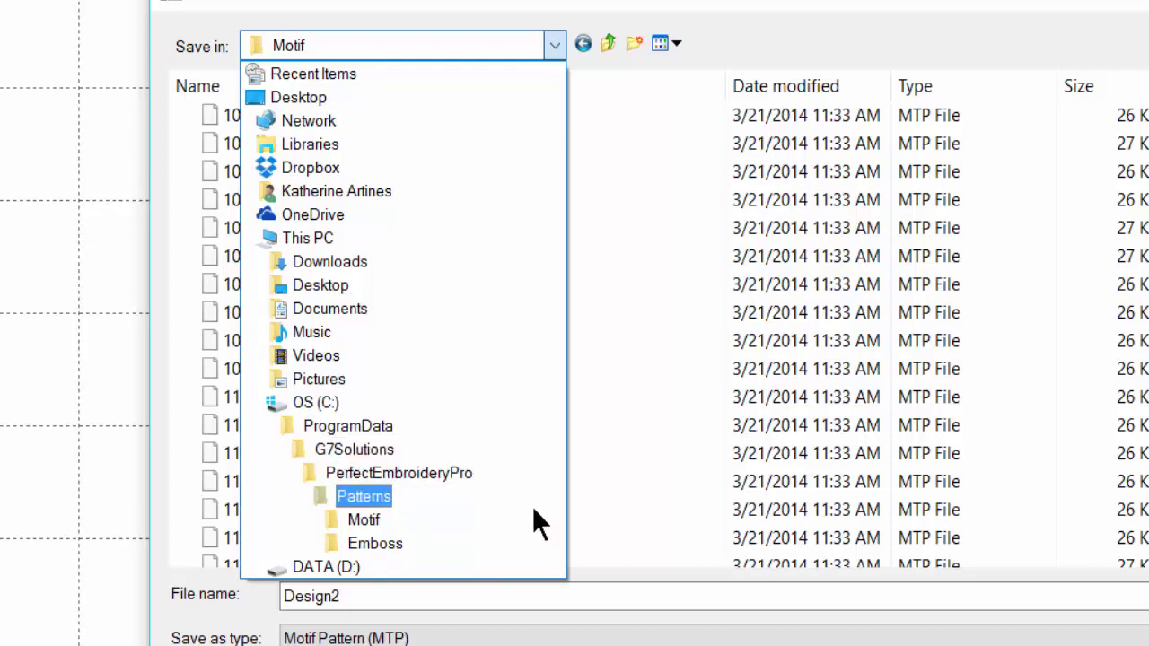
pyautogui.click(355, 520)
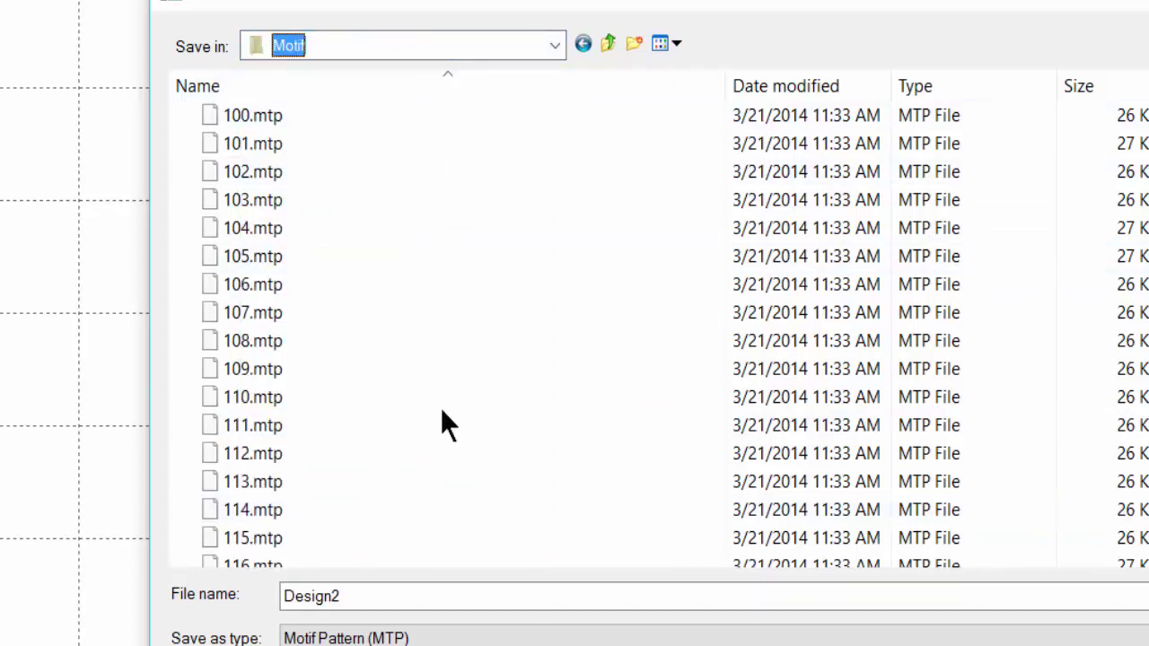
pyautogui.click(379, 594)
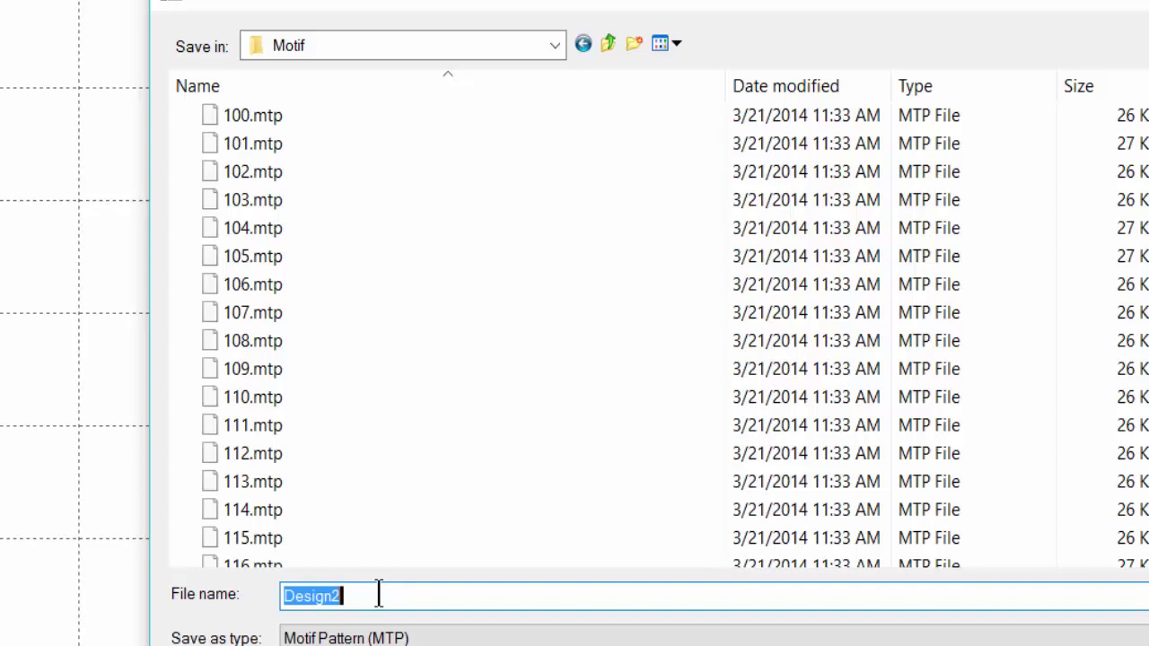
pyautogui.write('z')
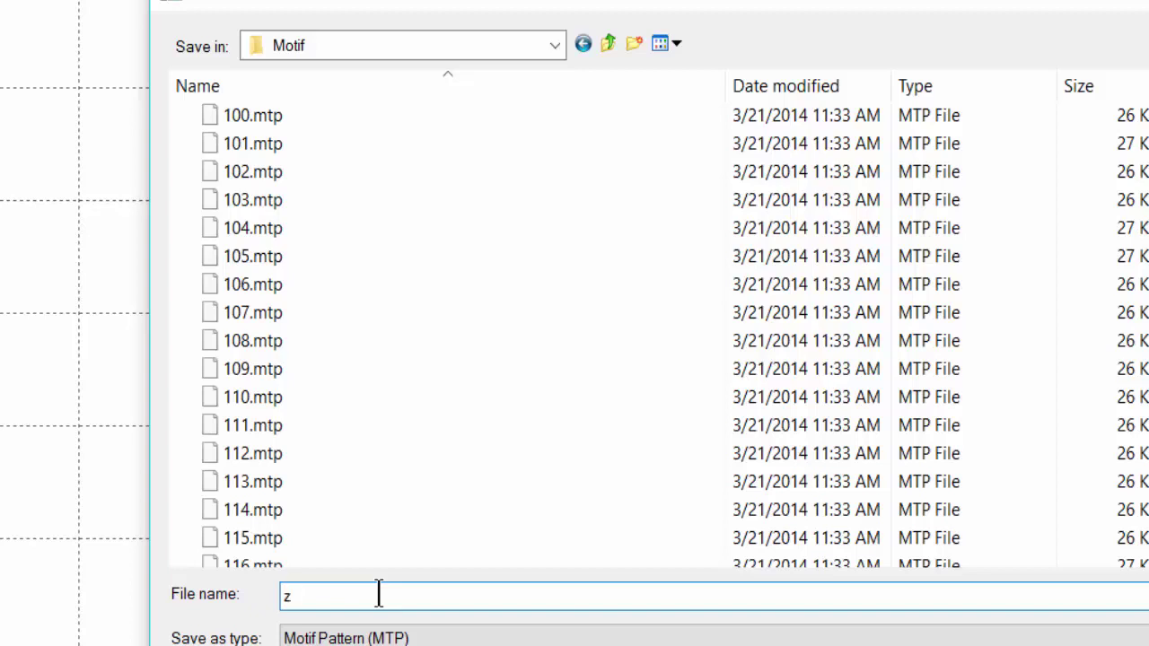
pyautogui.write('open sq')
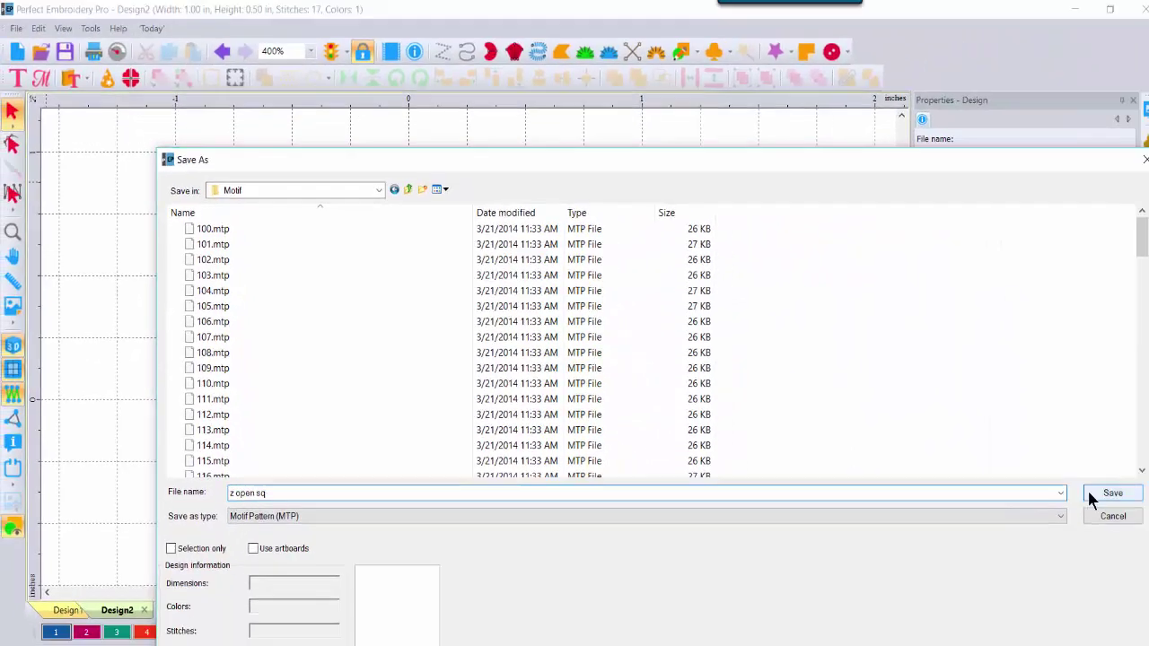
pyautogui.click(1095, 489)
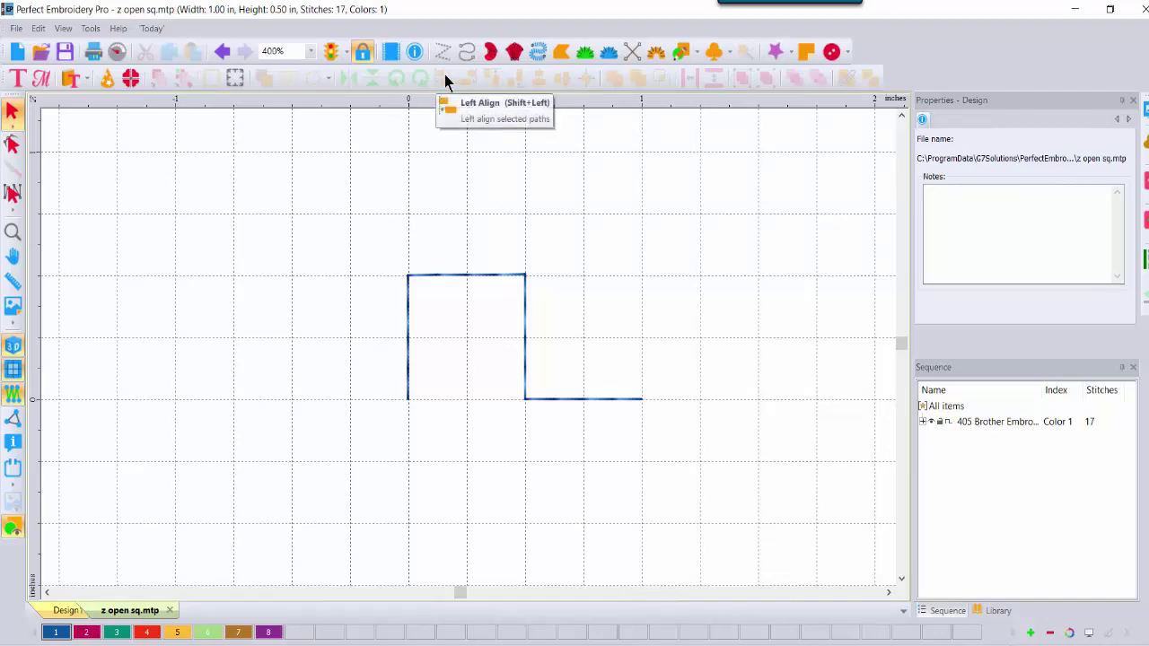
# - Draw a horizontal run about 2.75 in long above the stepped shape and select it
pyautogui.click(464, 49)
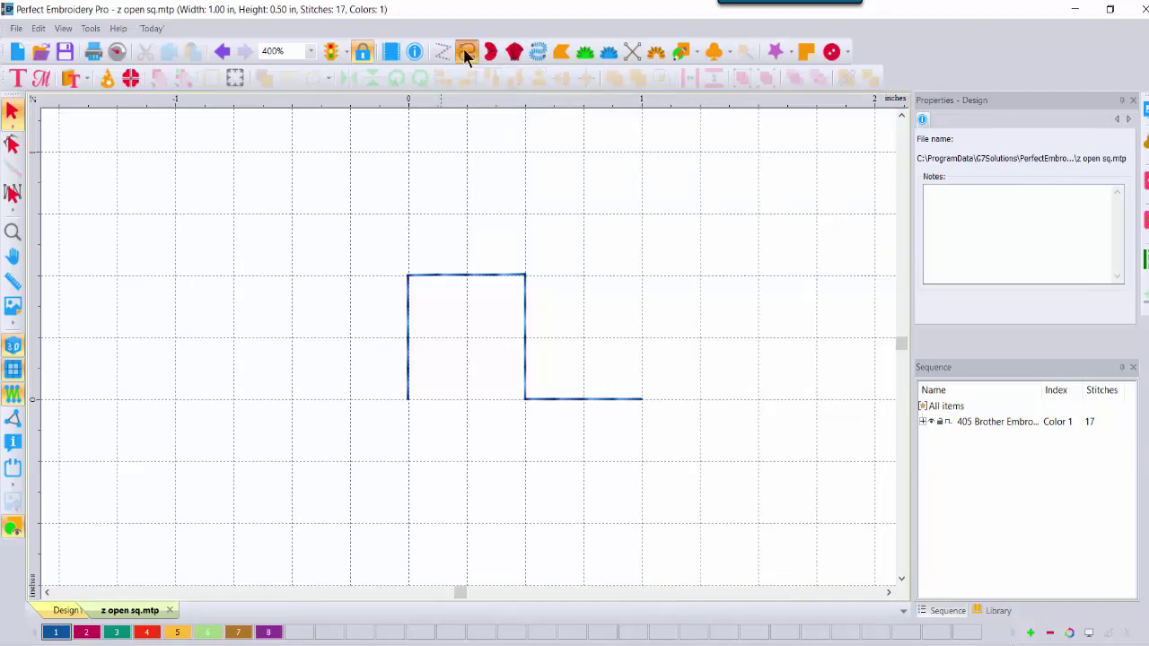
pyautogui.click(116, 212)
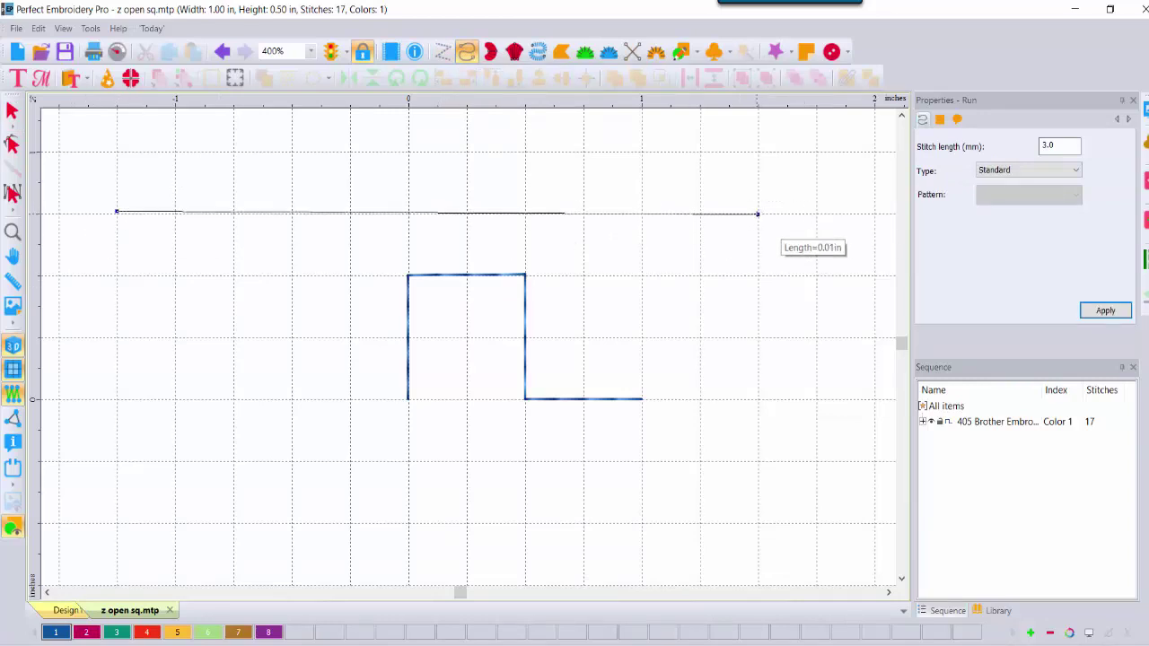
pyautogui.doubleClick(757, 214)
pyautogui.click(16, 110)
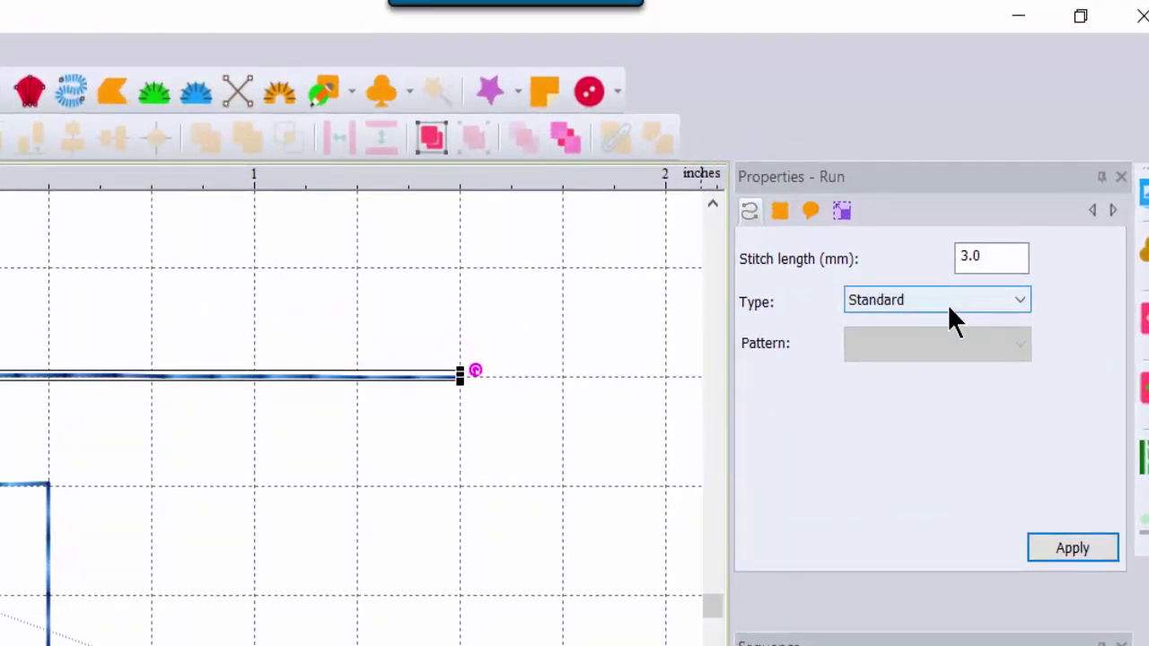
# - Change the horizontal run's type to Motif, apply the "z open sq" pattern to it, and deselect the run
pyautogui.click(952, 310)
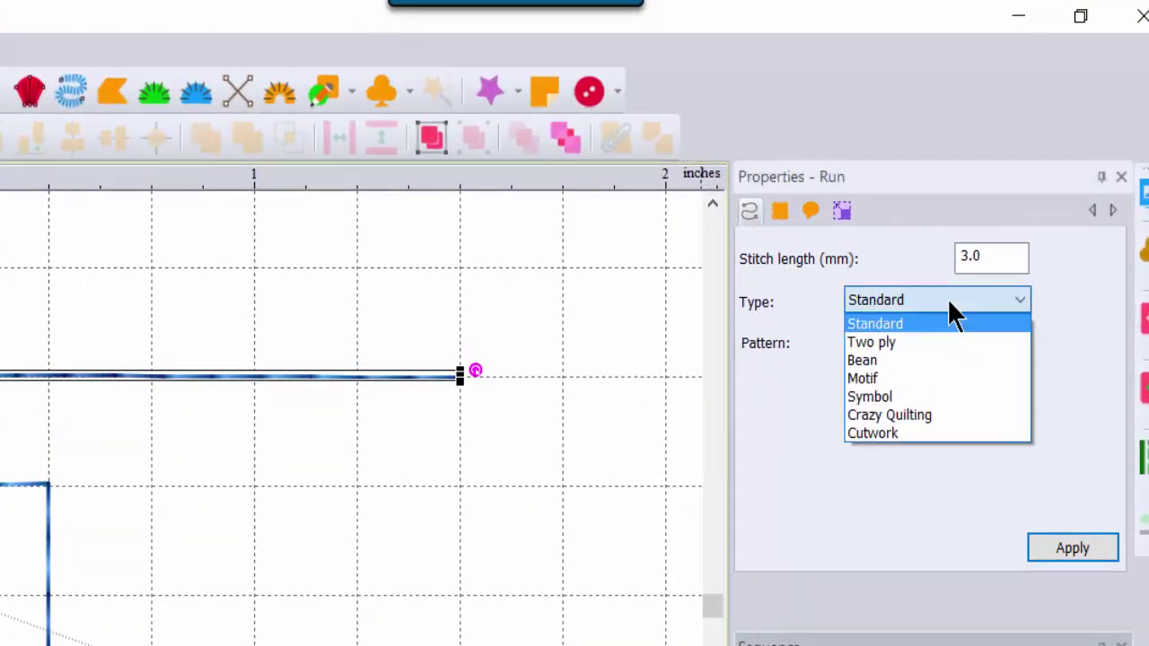
pyautogui.click(894, 378)
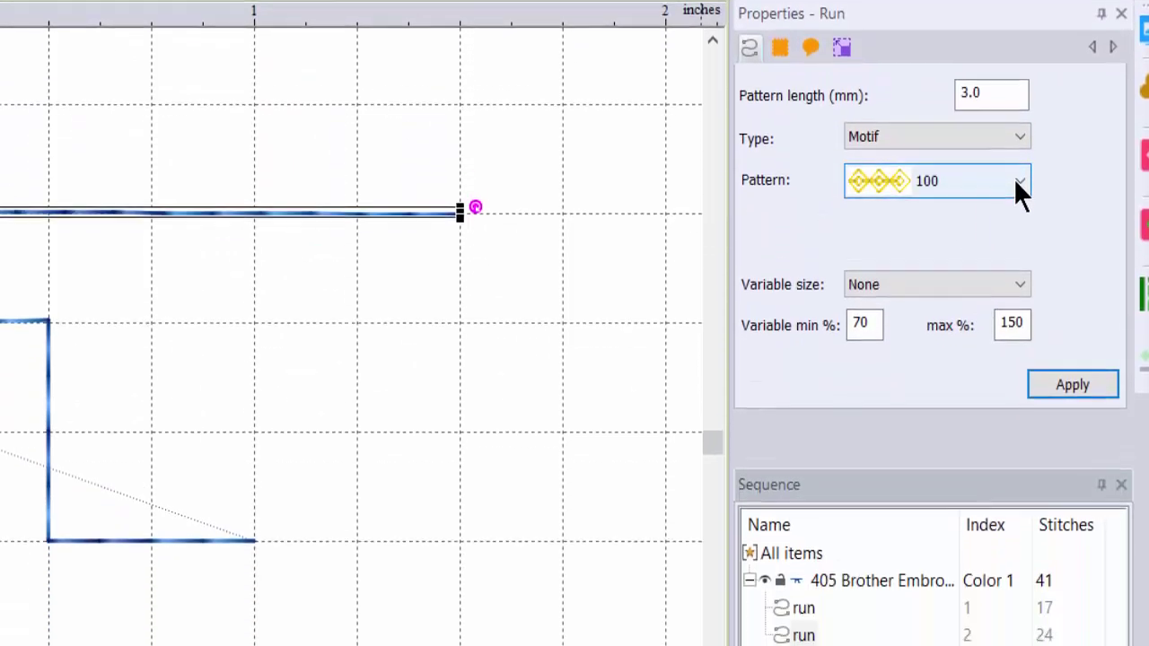
pyautogui.click(1019, 183)
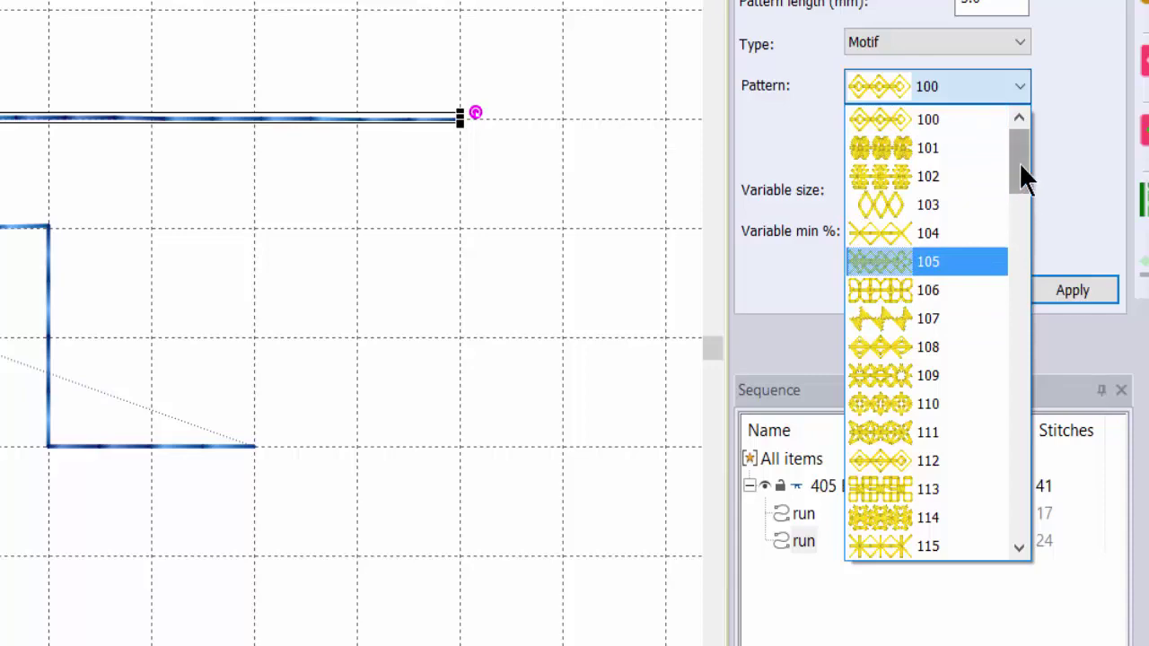
pyautogui.moveTo(1019, 163); pyautogui.dragTo(1037, 541)
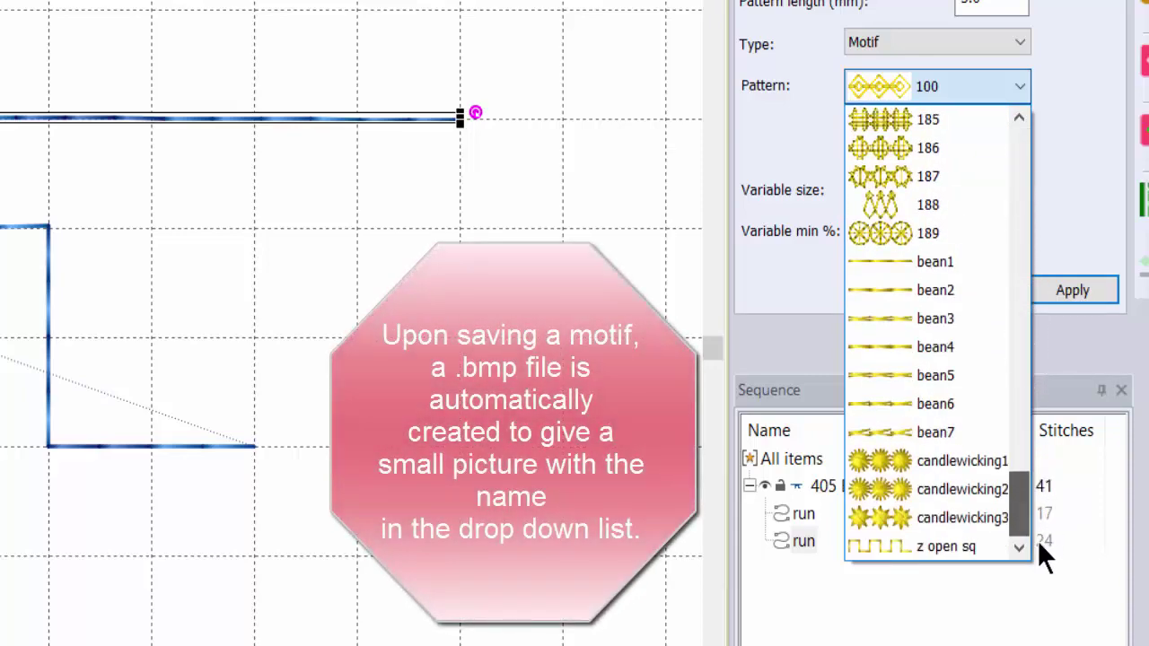
pyautogui.click(915, 554)
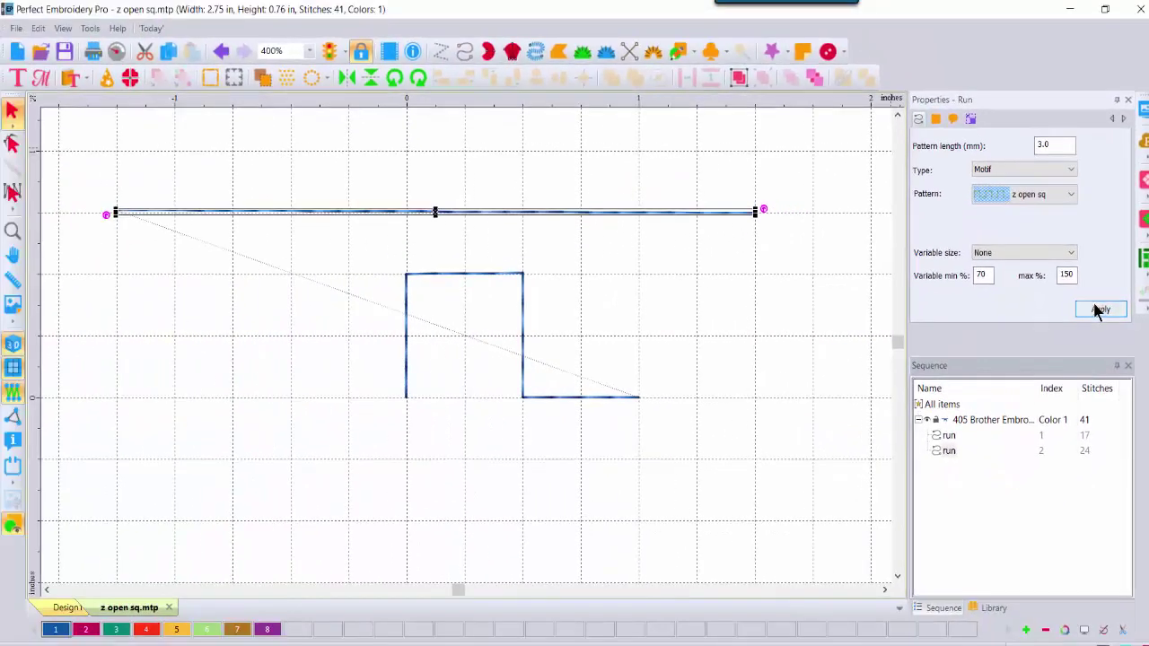
pyautogui.click(1099, 310)
pyautogui.click(280, 318)
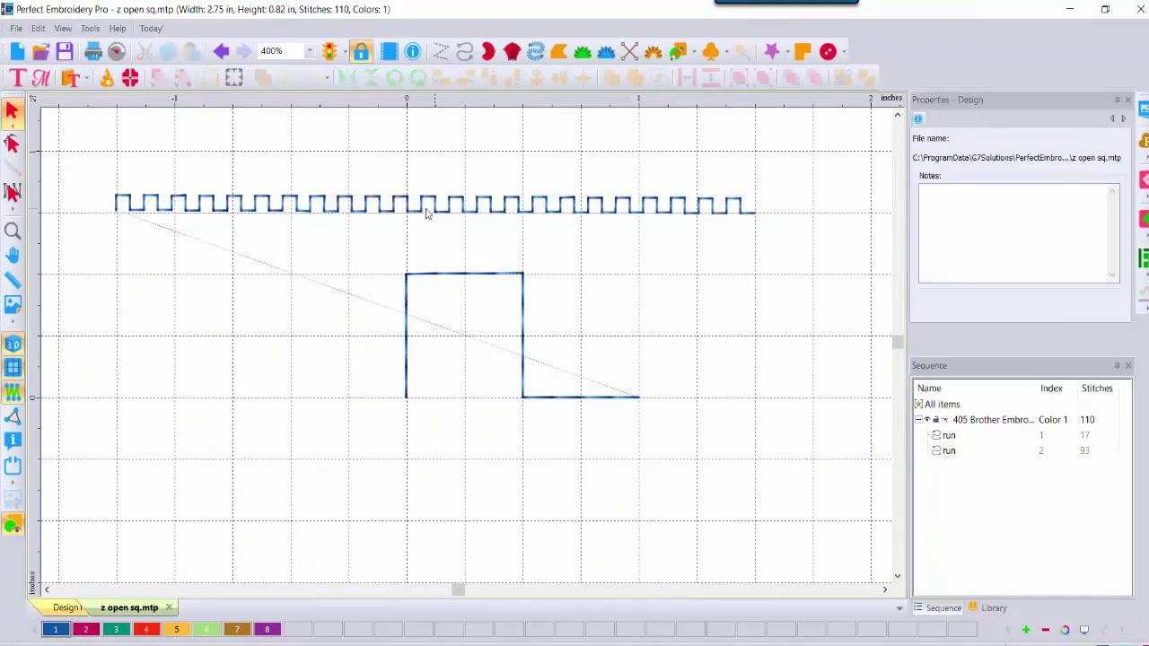
# - Recolor the horizontal motif run with palette color 2 and deselect it
pyautogui.click(350, 206)
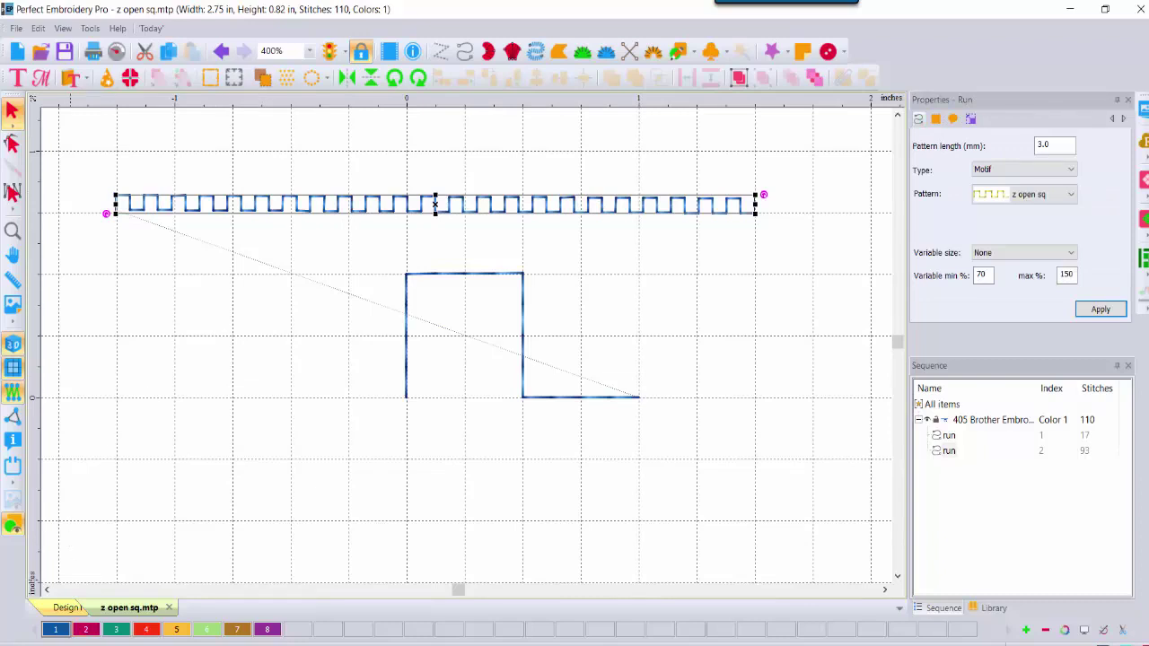
pyautogui.click(85, 629)
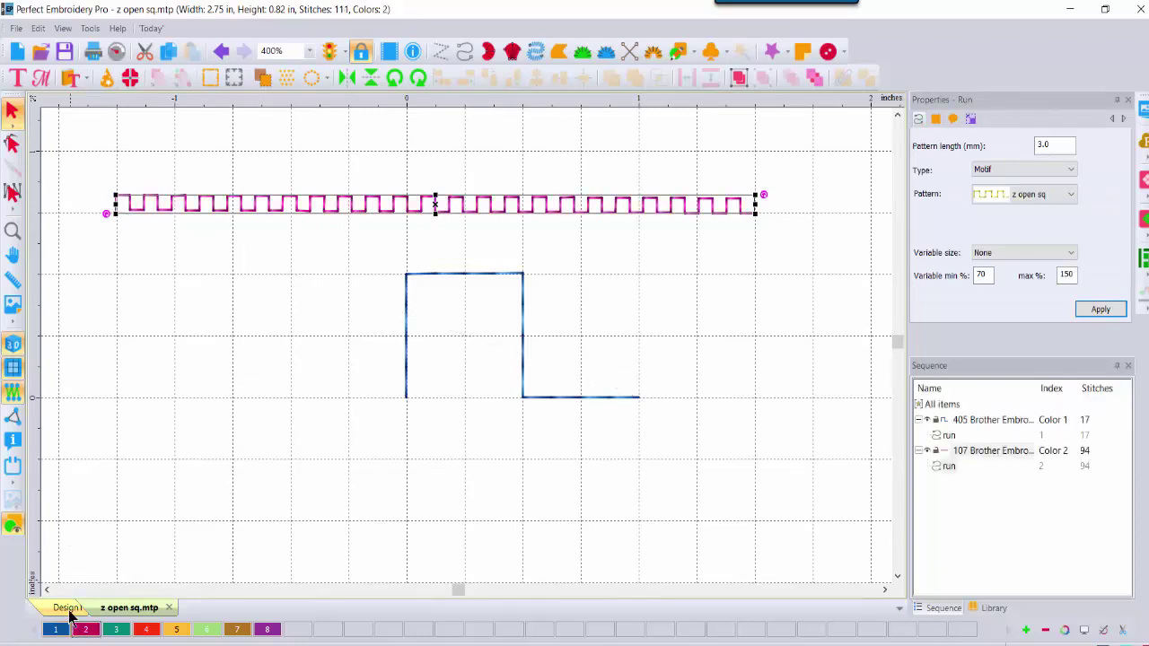
pyautogui.click(701, 259)
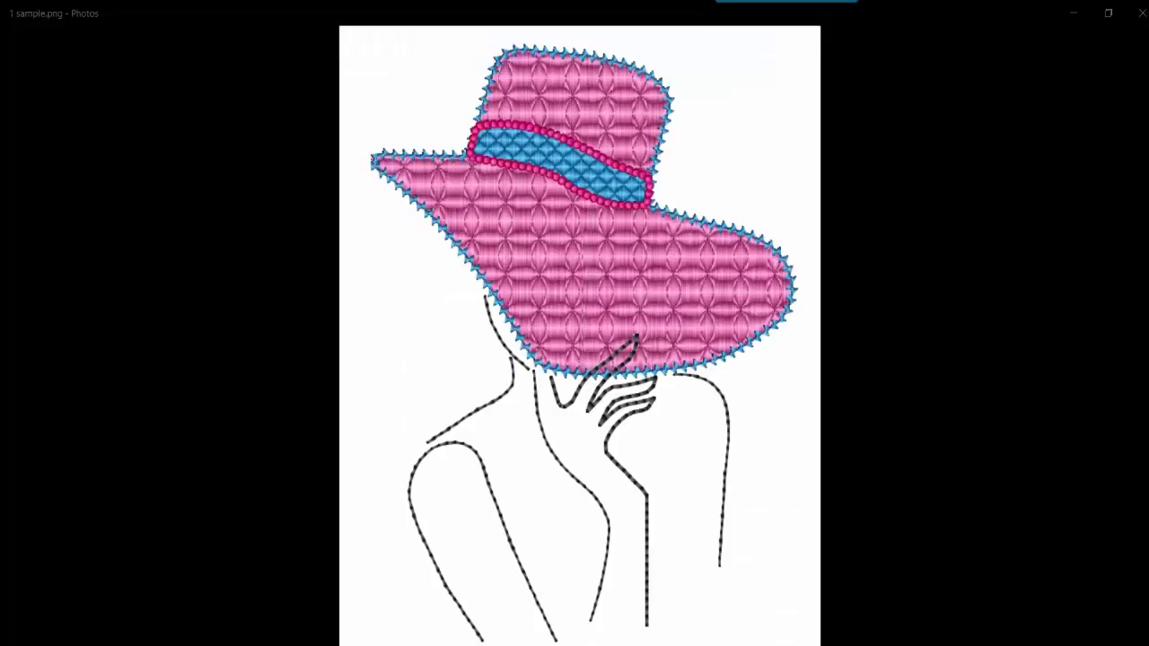
# - View the reference picture on showing file name extensions and hidden items in Windows 10 and Windows 7
pyautogui.press('Right')
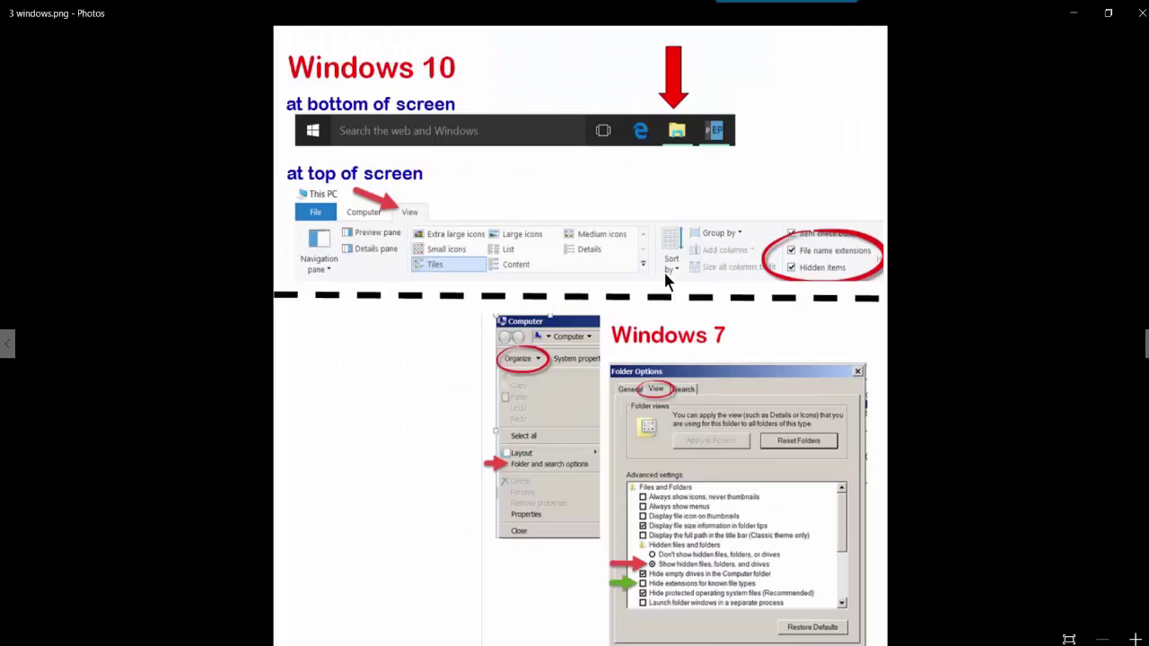
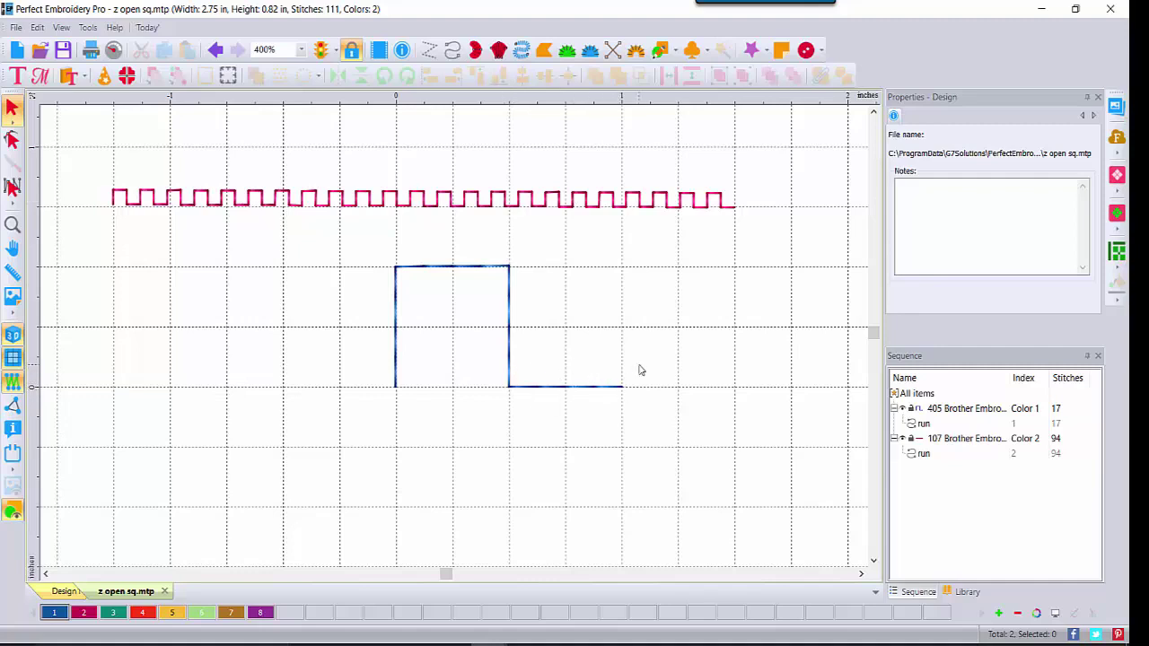
# - Copy the blue stepped run from the "z open sq" design into a new blank design
pyautogui.click(397, 390)
pyautogui.click(625, 390)
pyautogui.click(441, 270)
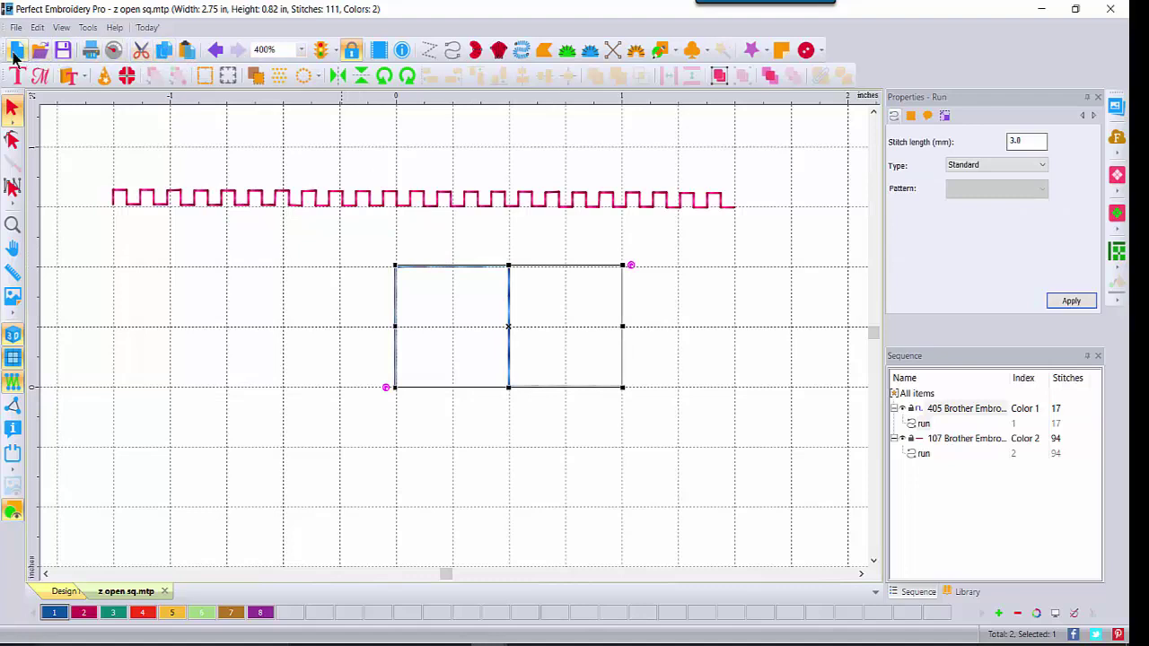
pyautogui.click(15, 51)
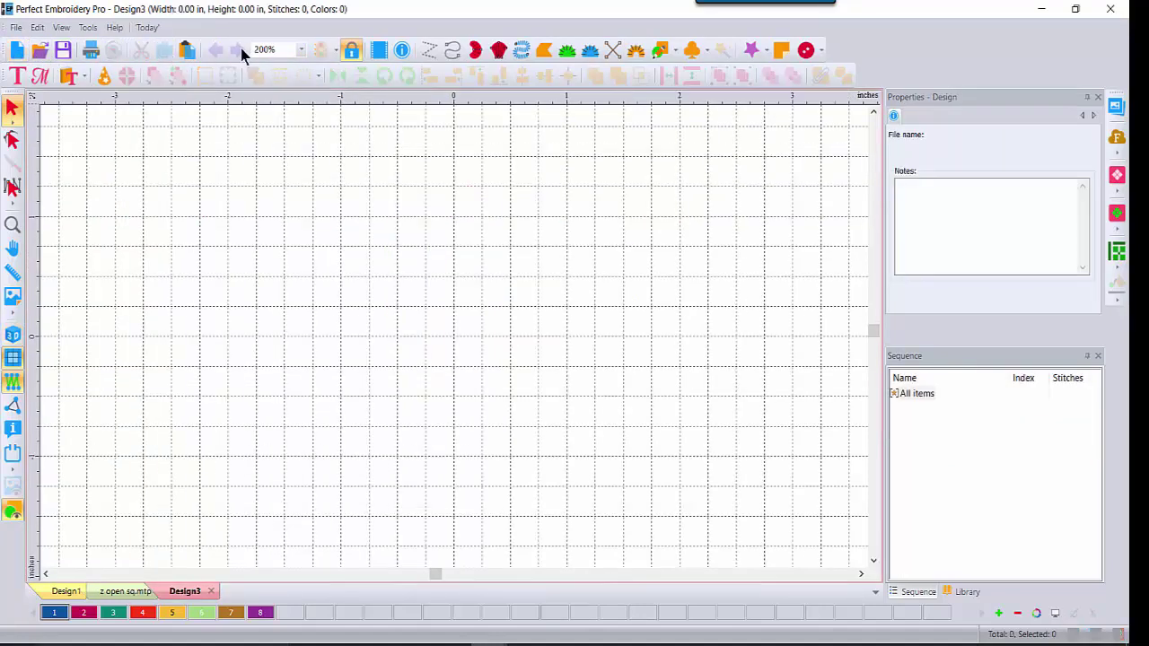
pyautogui.hotkey('ctrl', 'v')
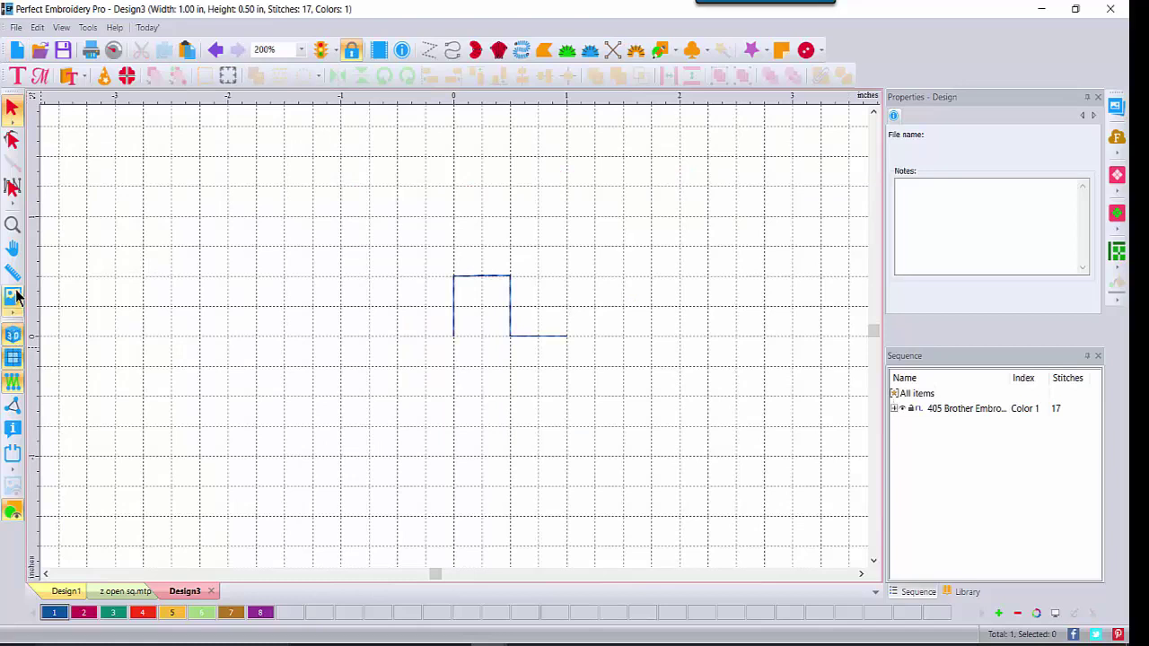
# - Open the stepped run for shape editing at 400% zoom and limit the editable points to Outlines
pyautogui.click(12, 226)
pyautogui.click(474, 337)
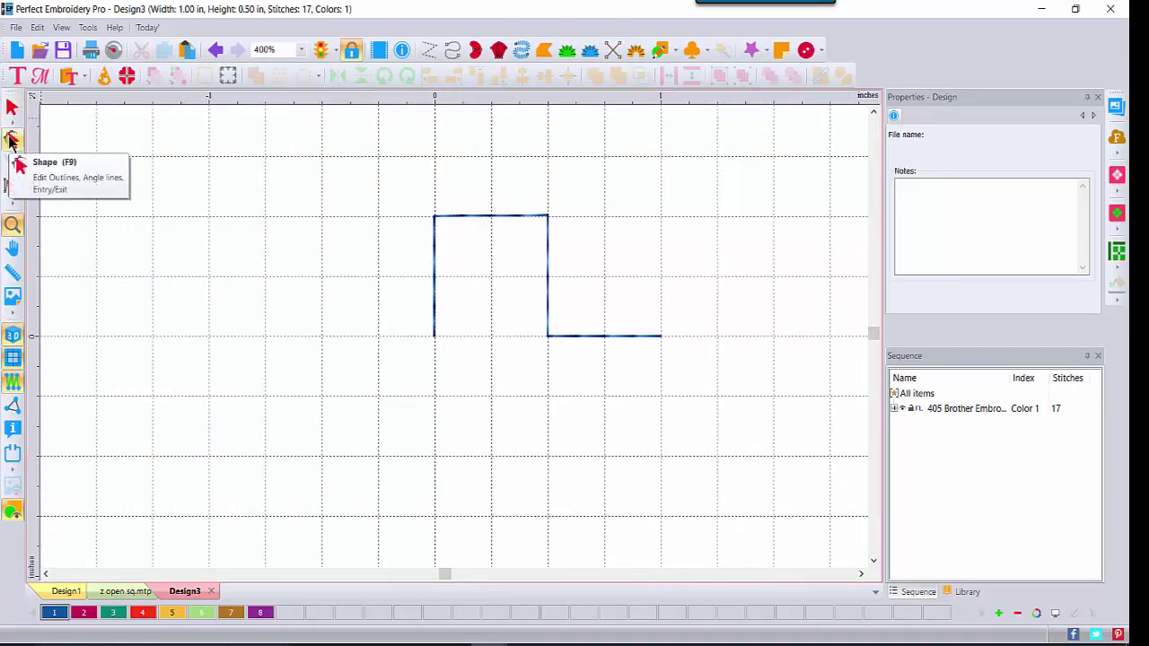
pyautogui.click(11, 140)
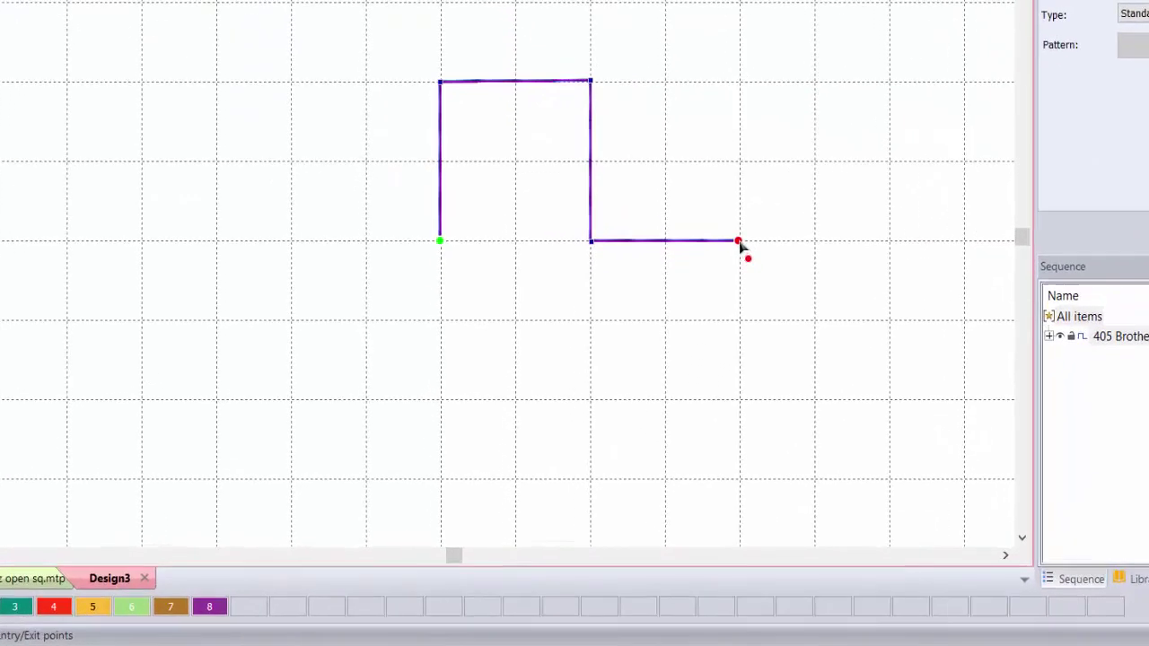
pyautogui.rightClick(662, 341)
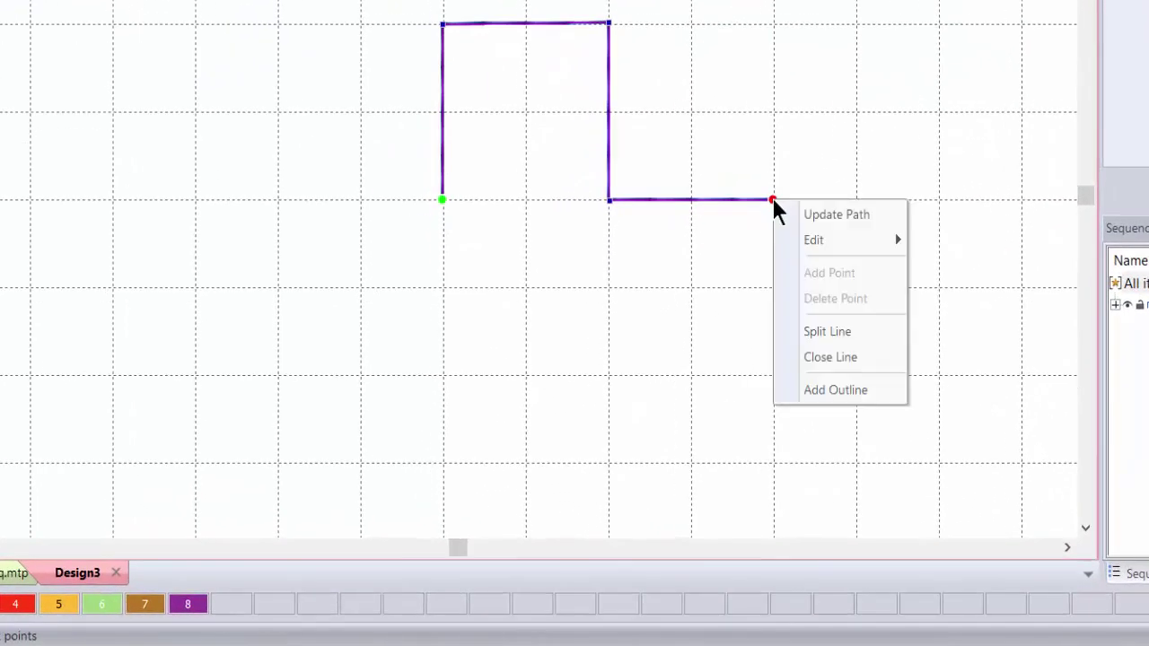
pyautogui.moveTo(806, 240)
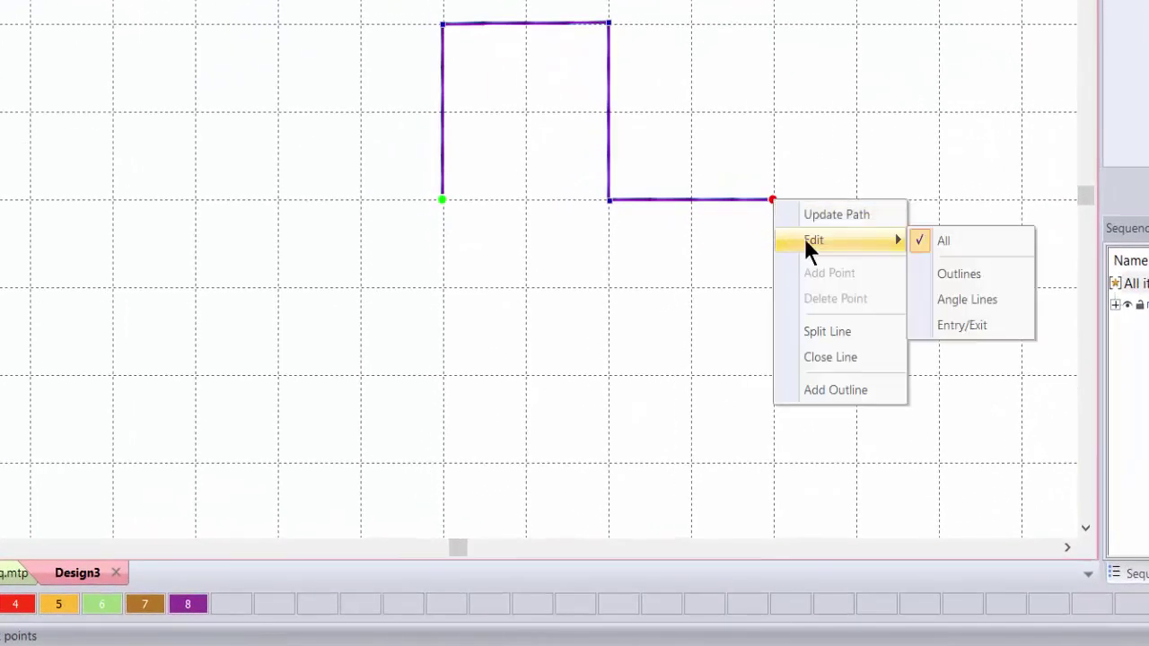
pyautogui.click(939, 273)
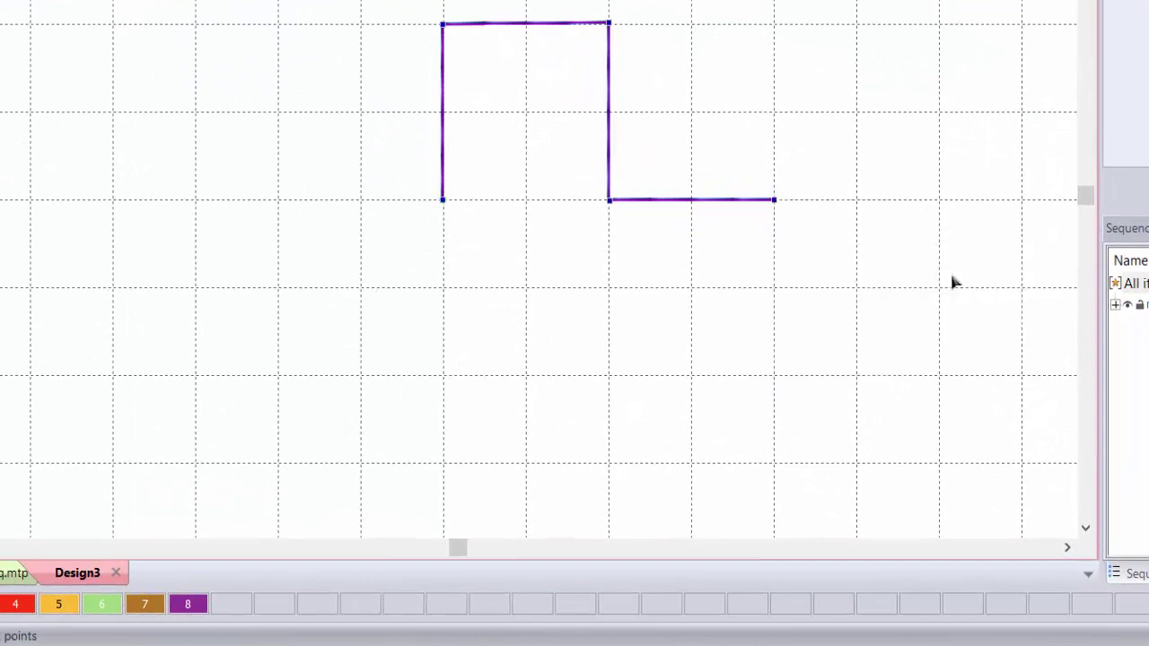
# - Delete the outline point at the far right end of the stepped run, apply the change and deselect the run
pyautogui.rightClick(778, 206)
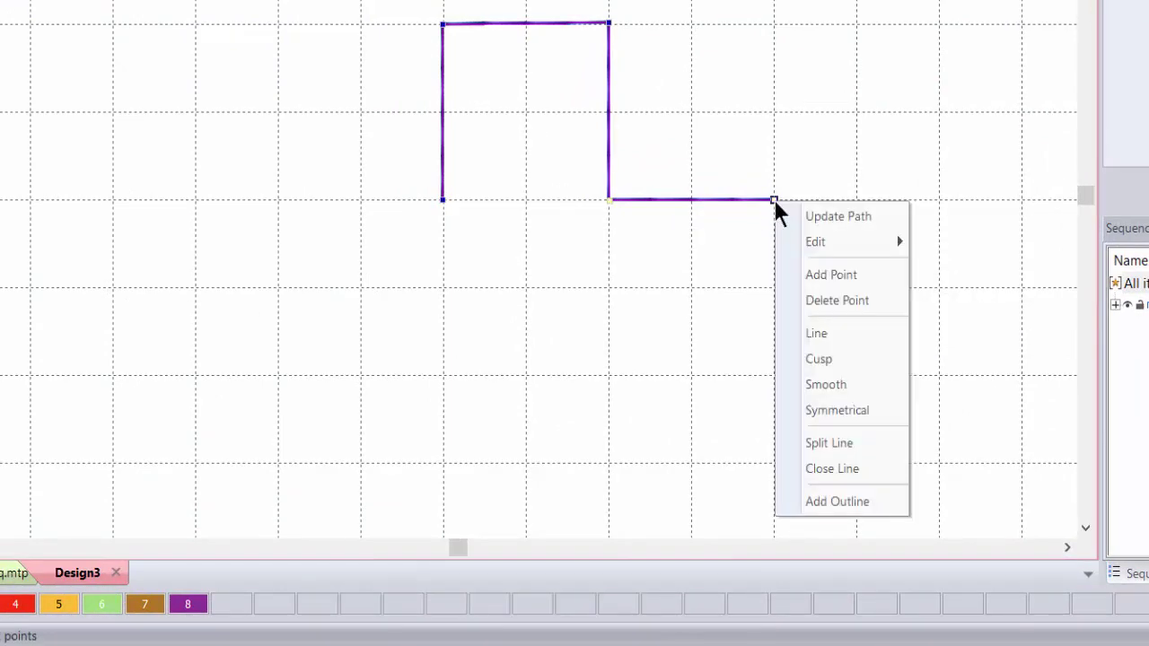
pyautogui.click(816, 301)
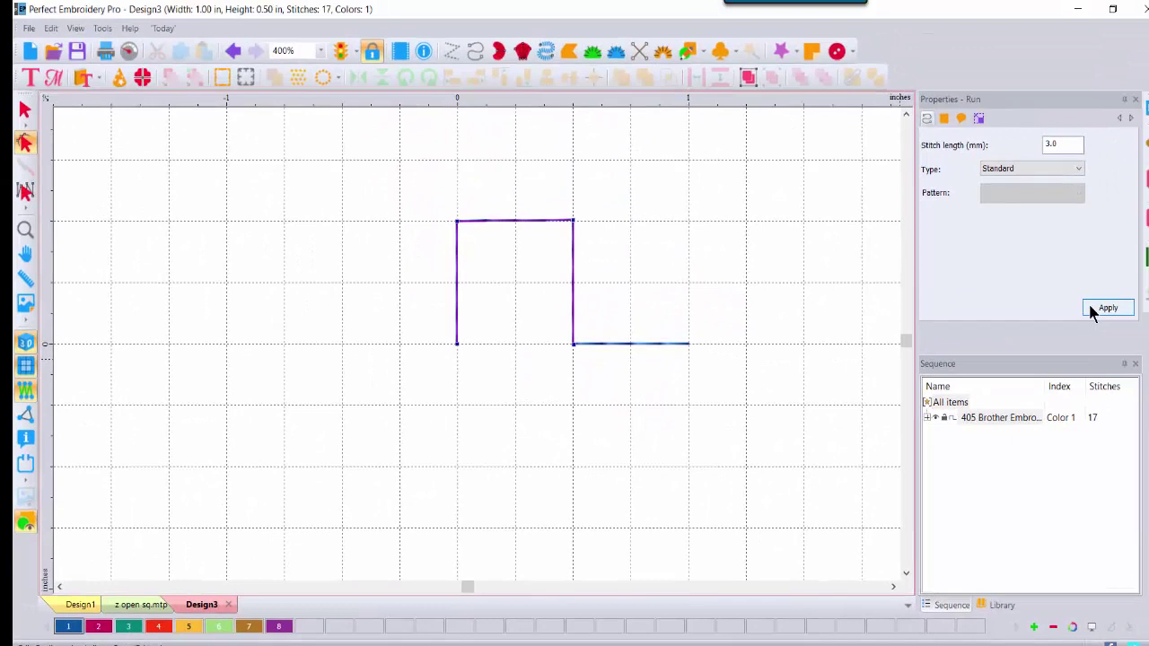
pyautogui.click(1086, 308)
pyautogui.press('Escape')
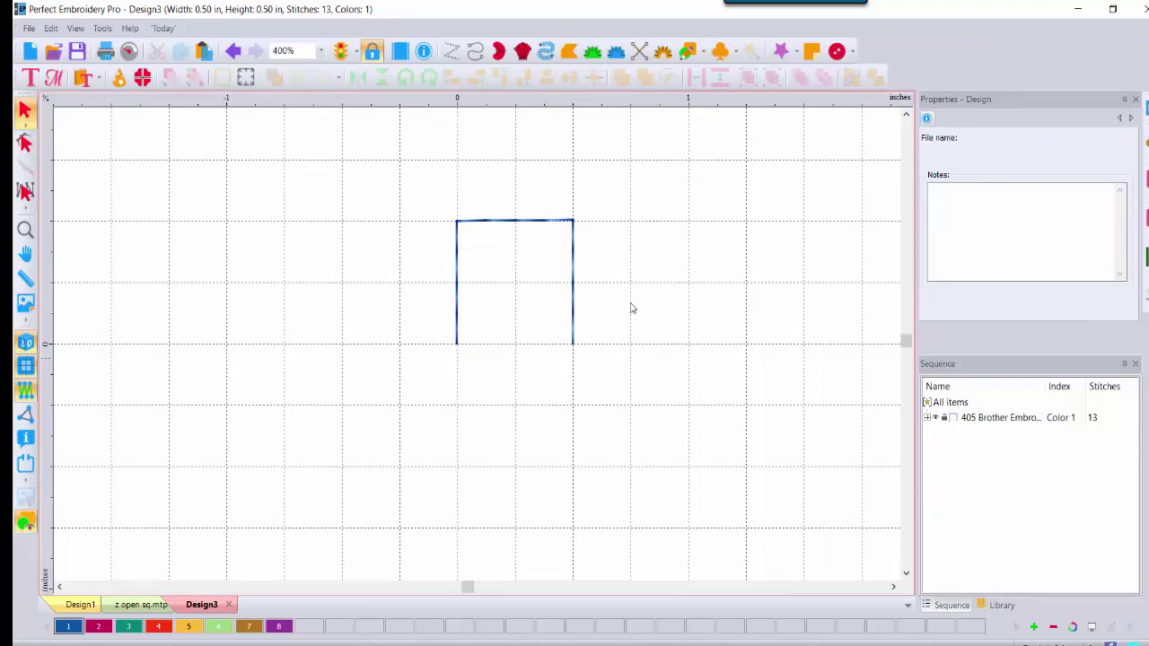
# - Save the three-sided shape in the Motif folder as a Motif Pattern (MTP) named "z open sq down"
pyautogui.click(28, 28)
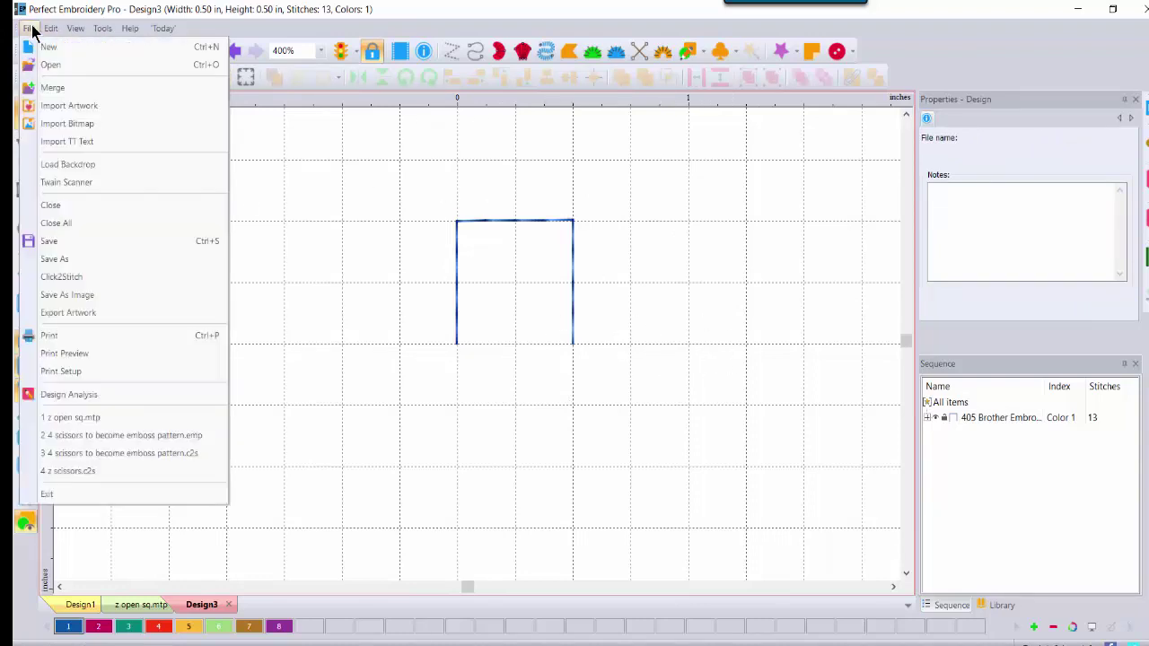
pyautogui.click(51, 258)
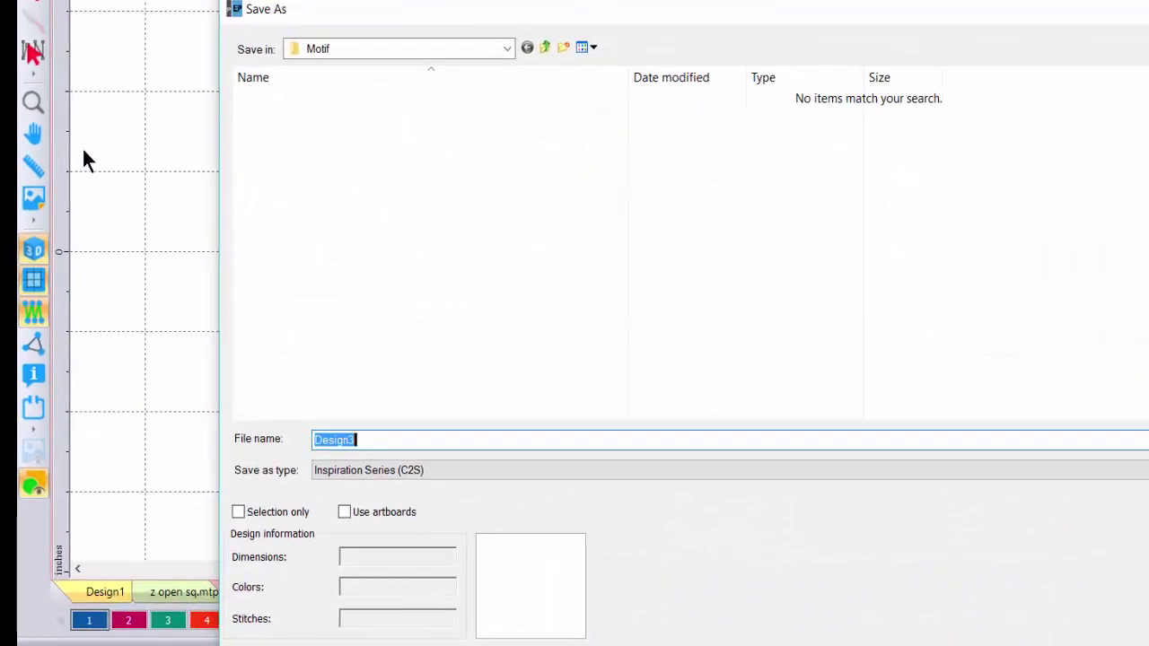
pyautogui.click(440, 470)
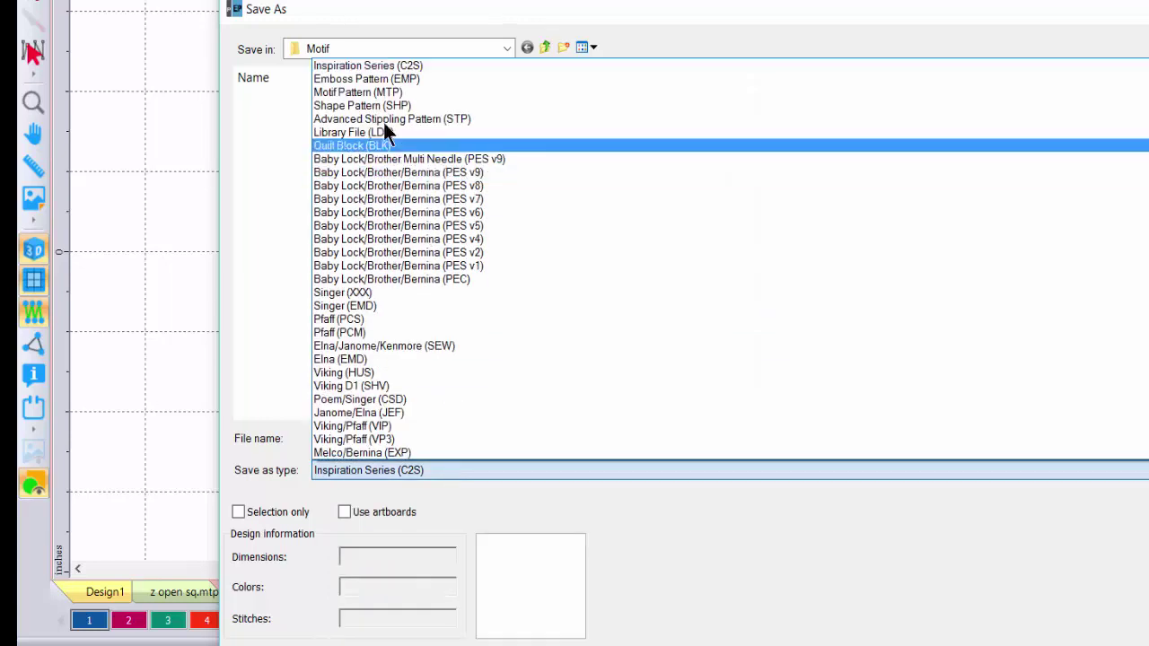
pyautogui.click(382, 91)
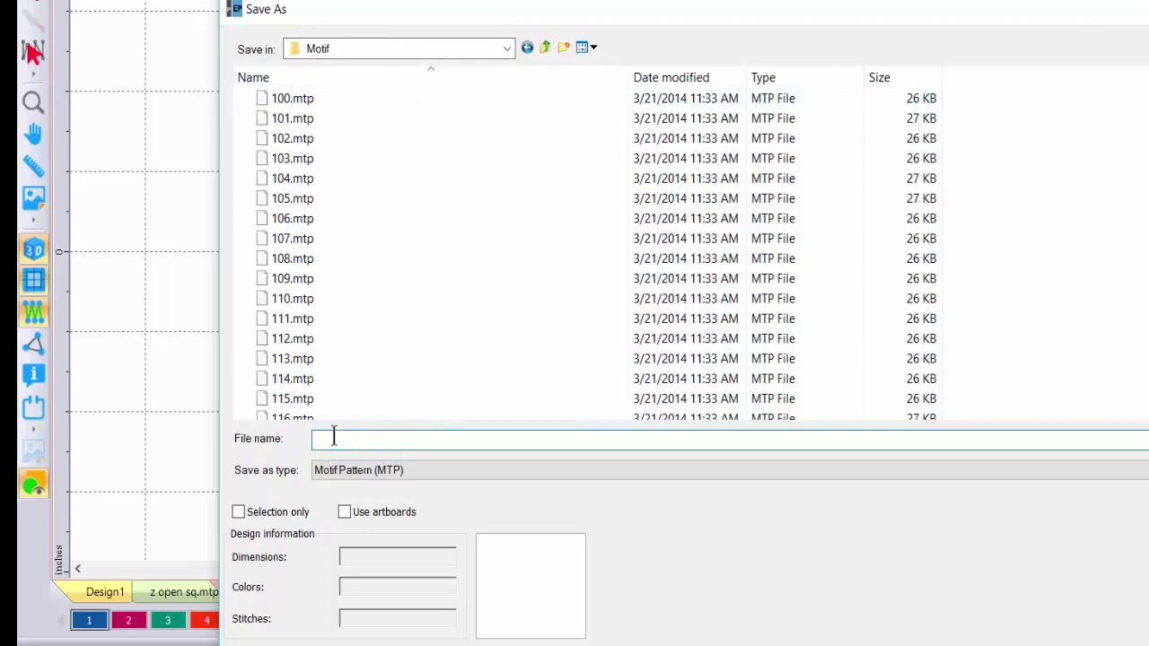
pyautogui.write('z')
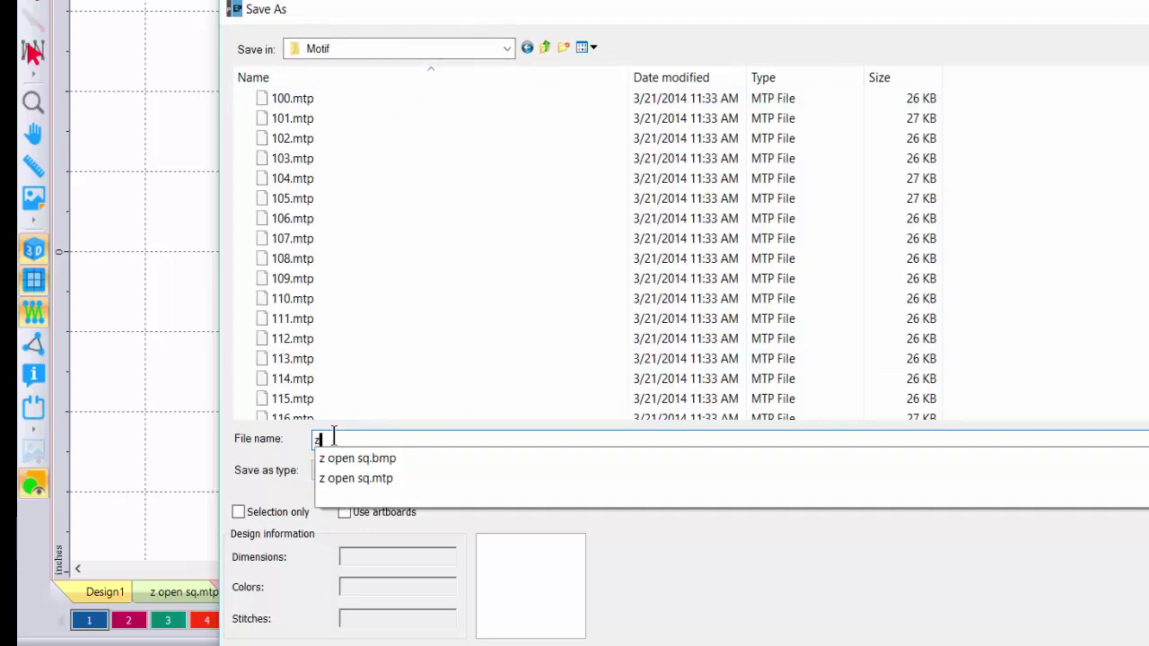
pyautogui.write(' open sq do')
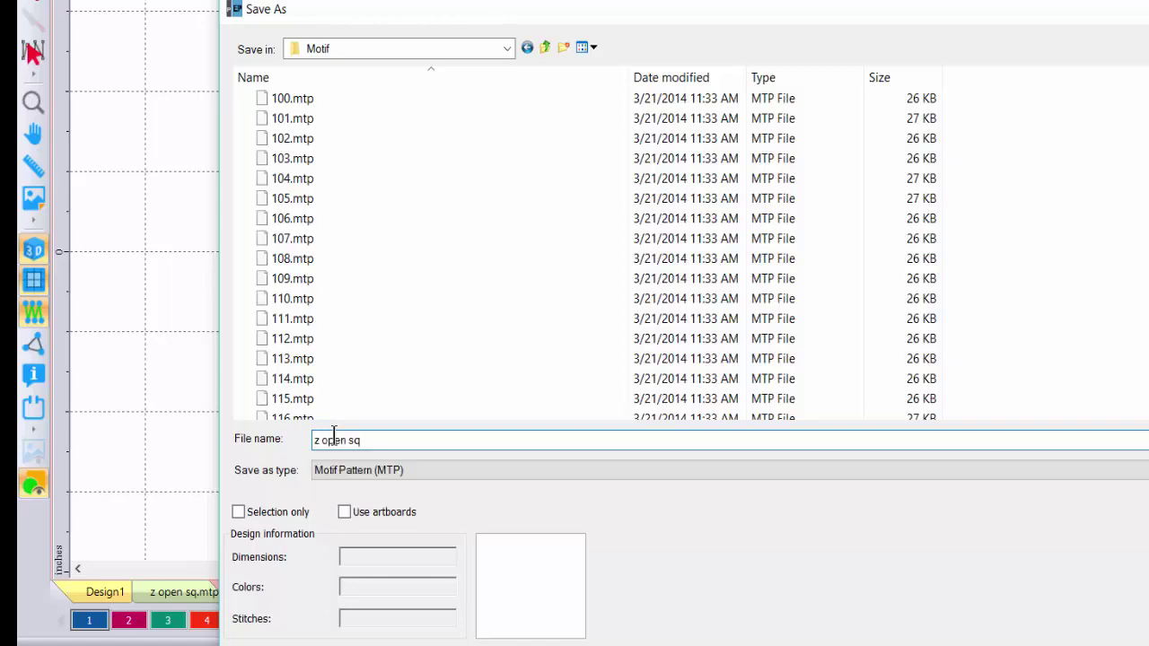
pyautogui.write('wn')
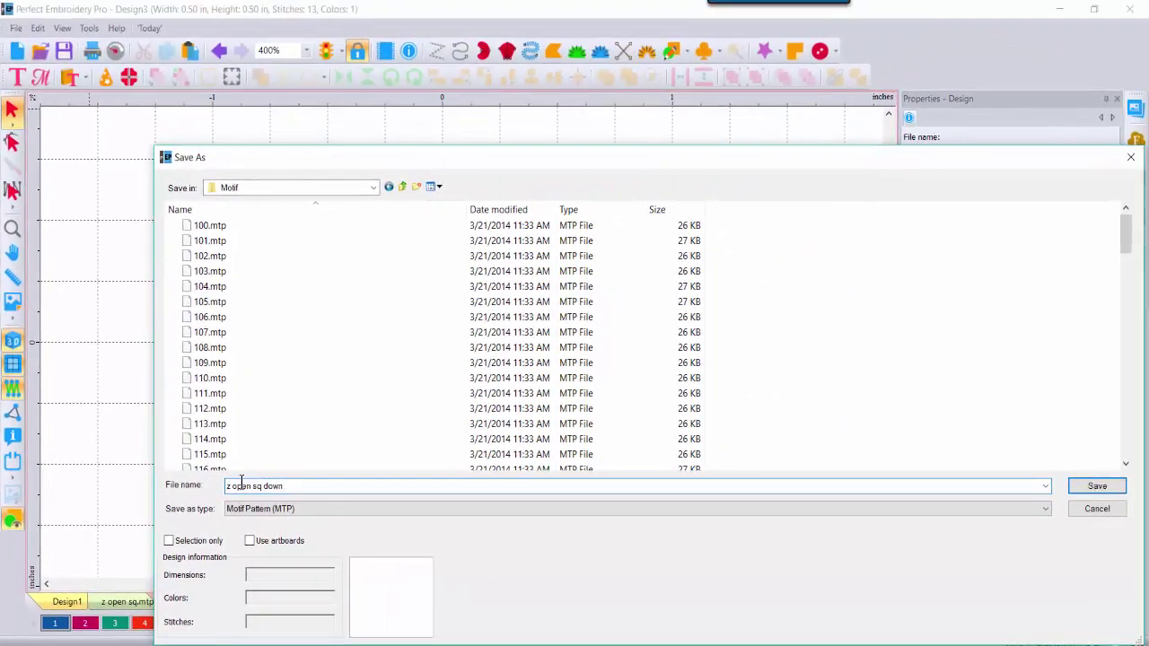
pyautogui.click(1087, 487)
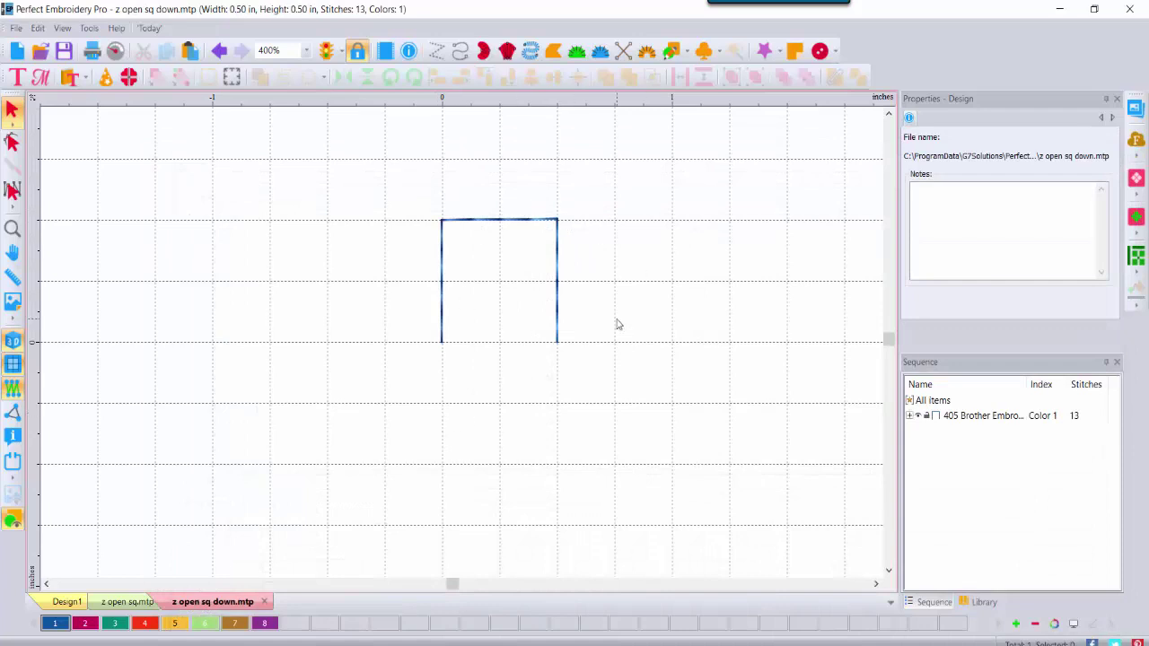
# - Draw a horizontal run about 2.73 in long above the three-sided shape and select it
pyautogui.click(888, 118)
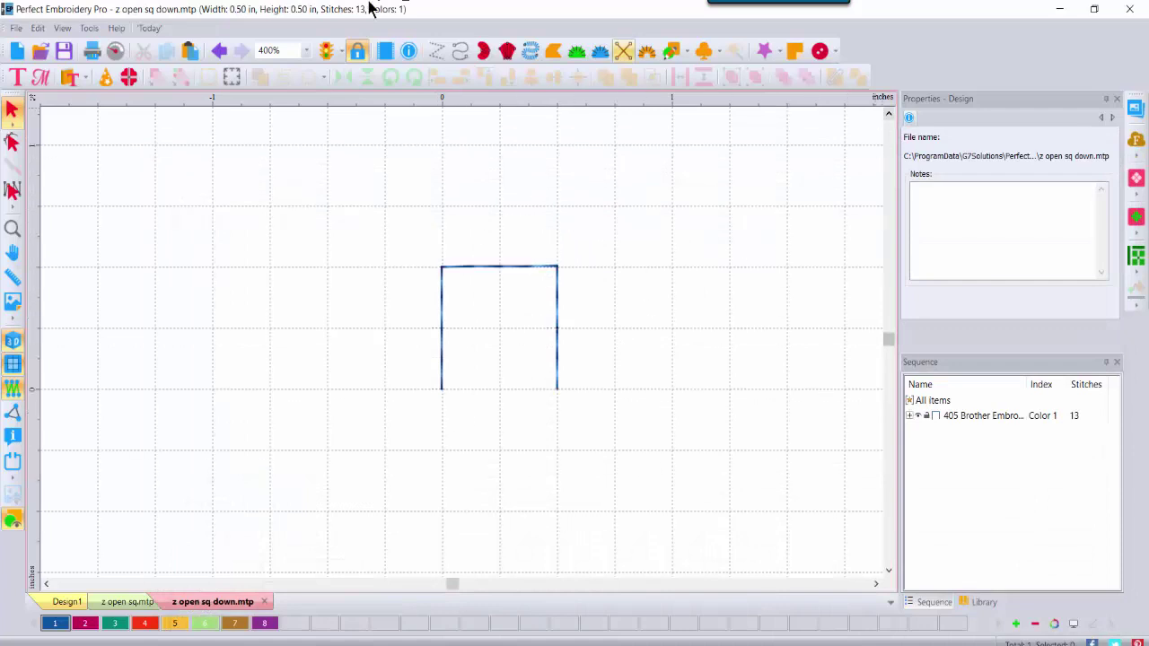
pyautogui.click(458, 54)
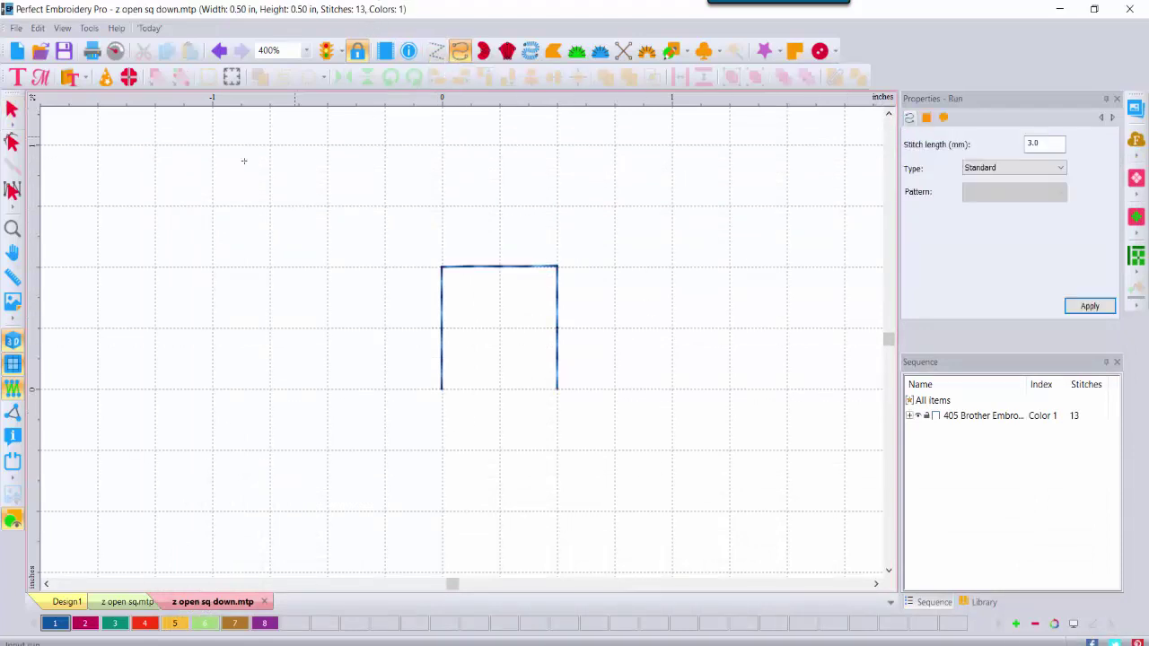
pyautogui.click(160, 203)
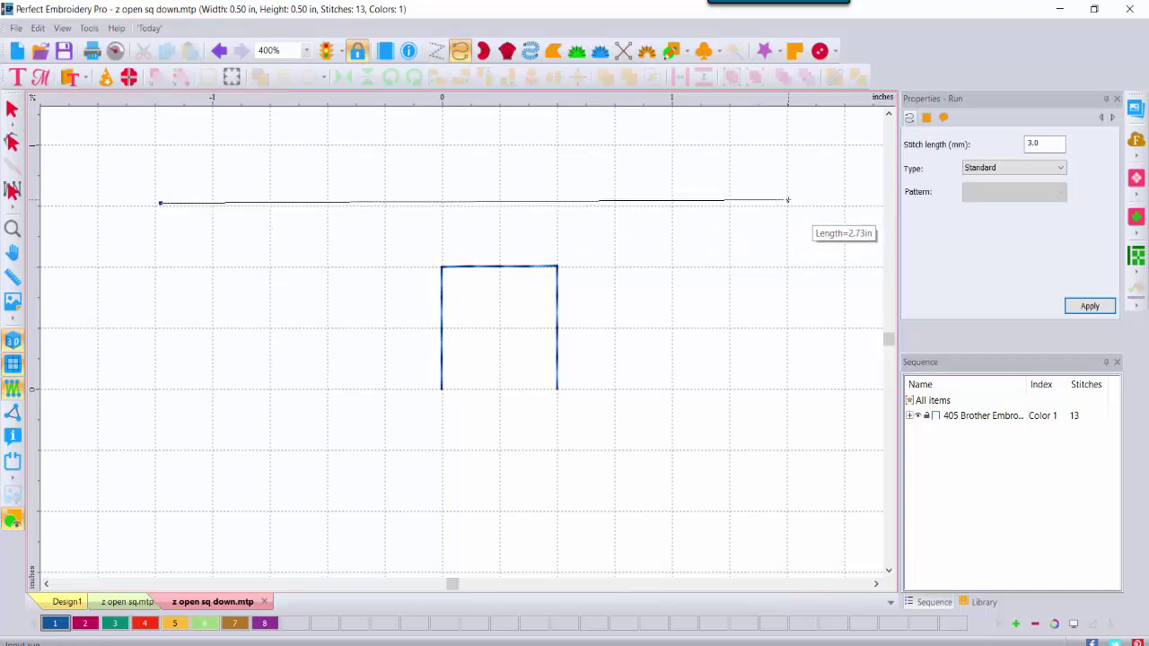
pyautogui.press('Return')
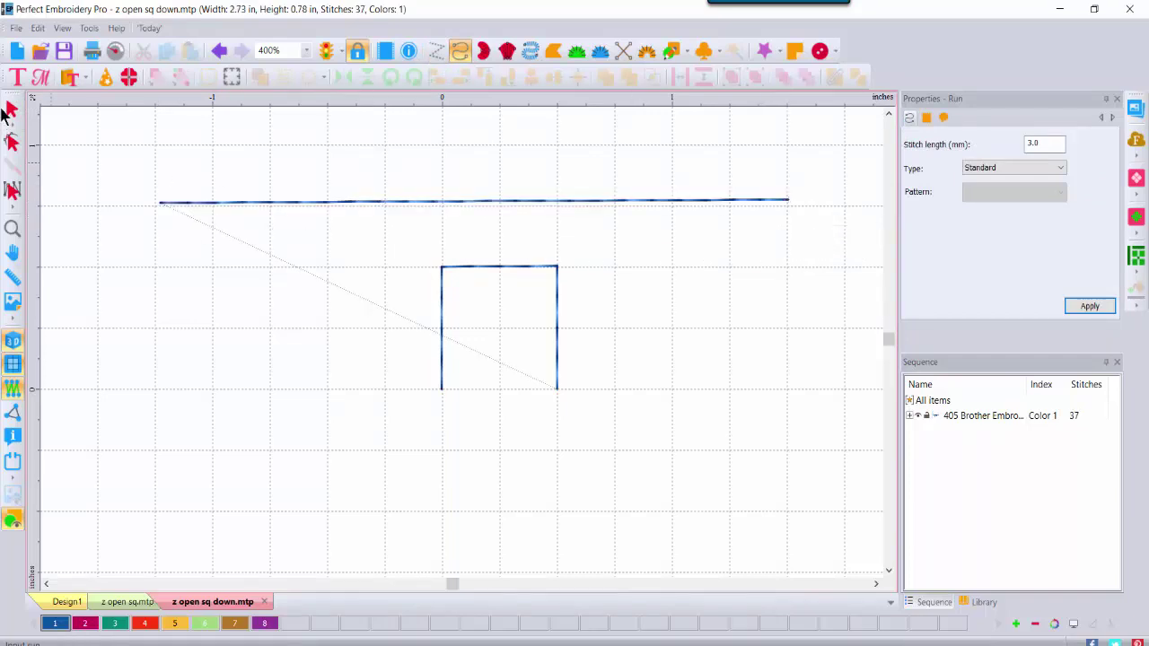
pyautogui.click(12, 108)
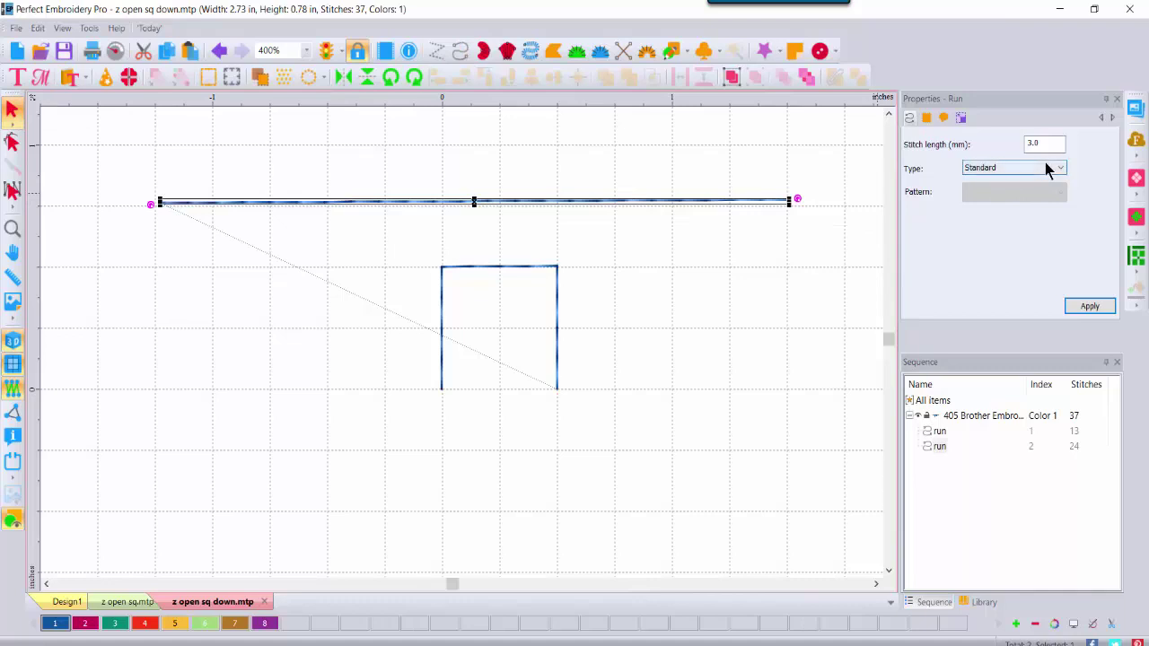
# - Change the horizontal run to a Motif run with the "z open sq down" pattern, then recolor it with palette color 2 and deselect it
pyautogui.click(1046, 167)
pyautogui.click(1006, 219)
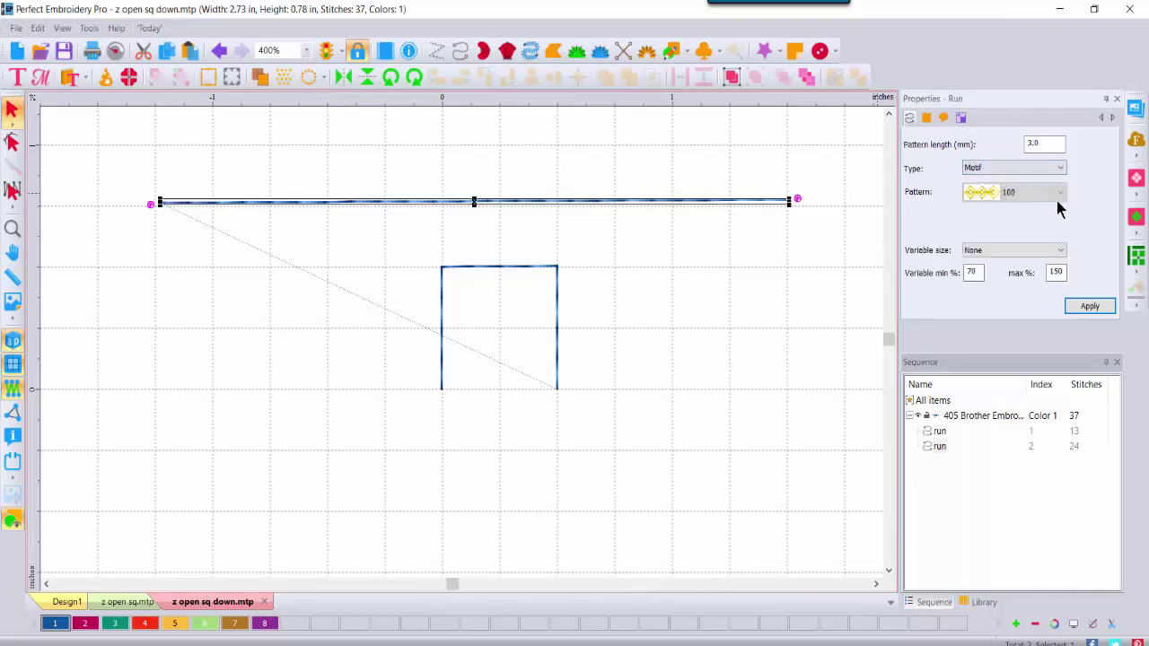
pyautogui.click(1059, 192)
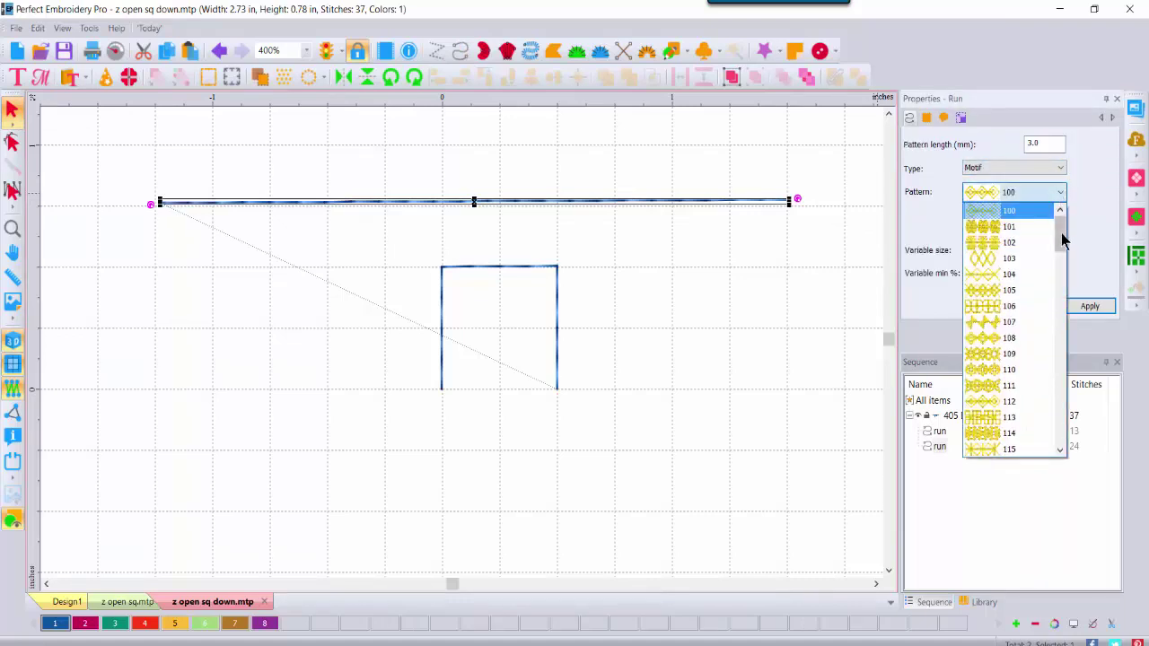
pyautogui.moveTo(1063, 238); pyautogui.dragTo(1060, 442)
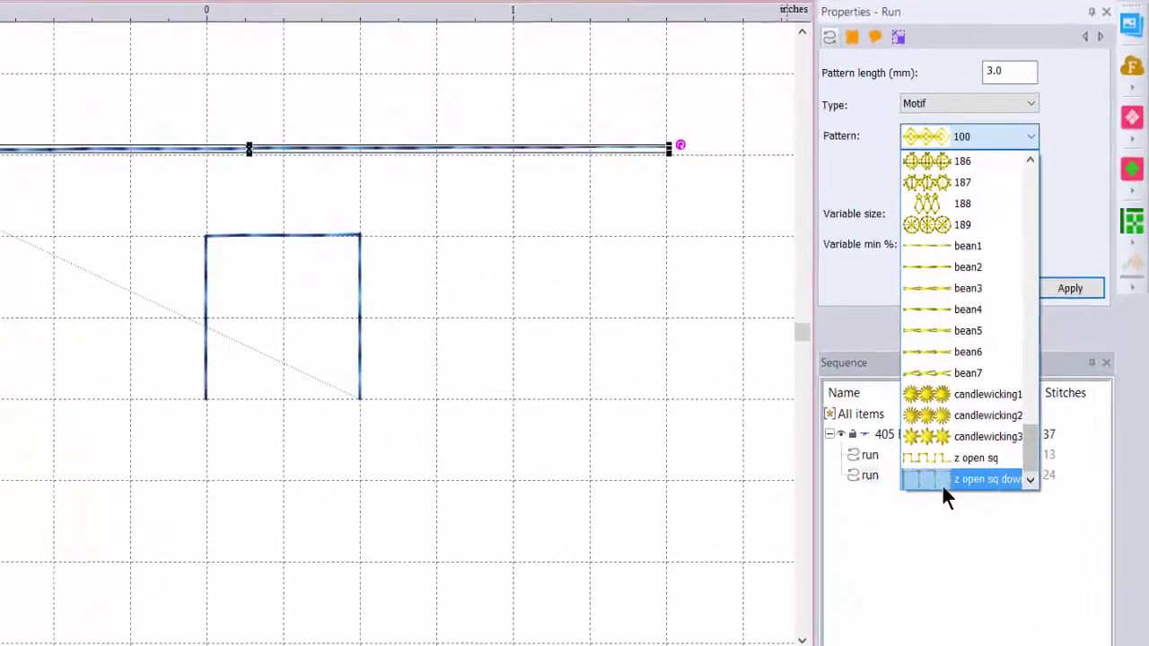
pyautogui.click(956, 496)
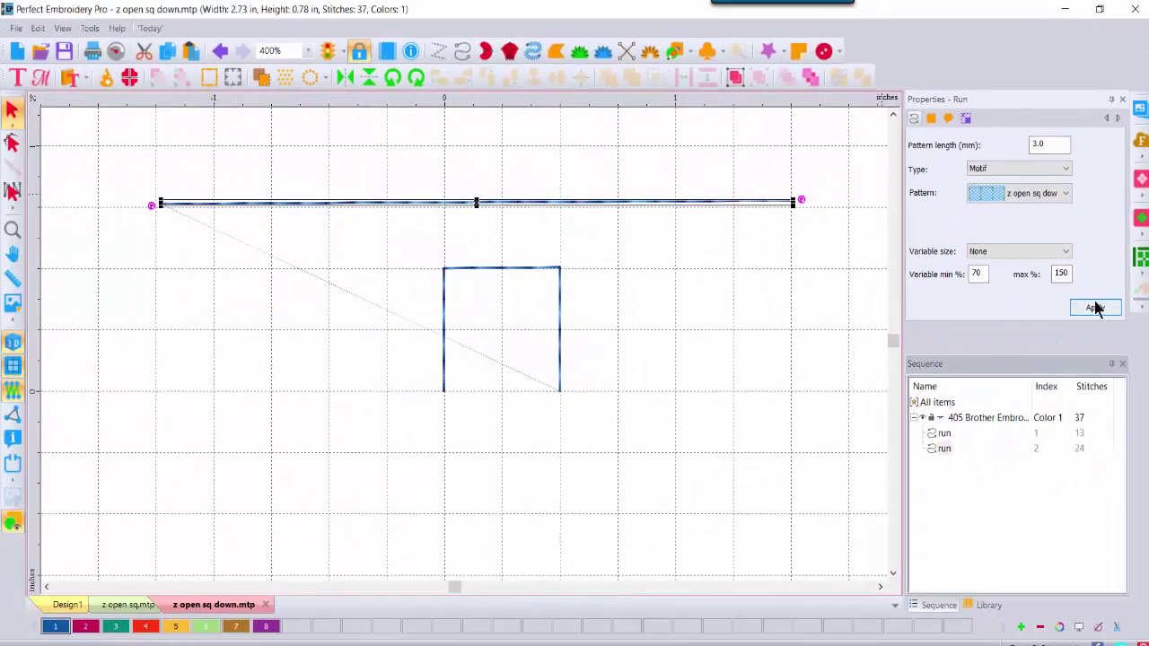
pyautogui.click(1096, 308)
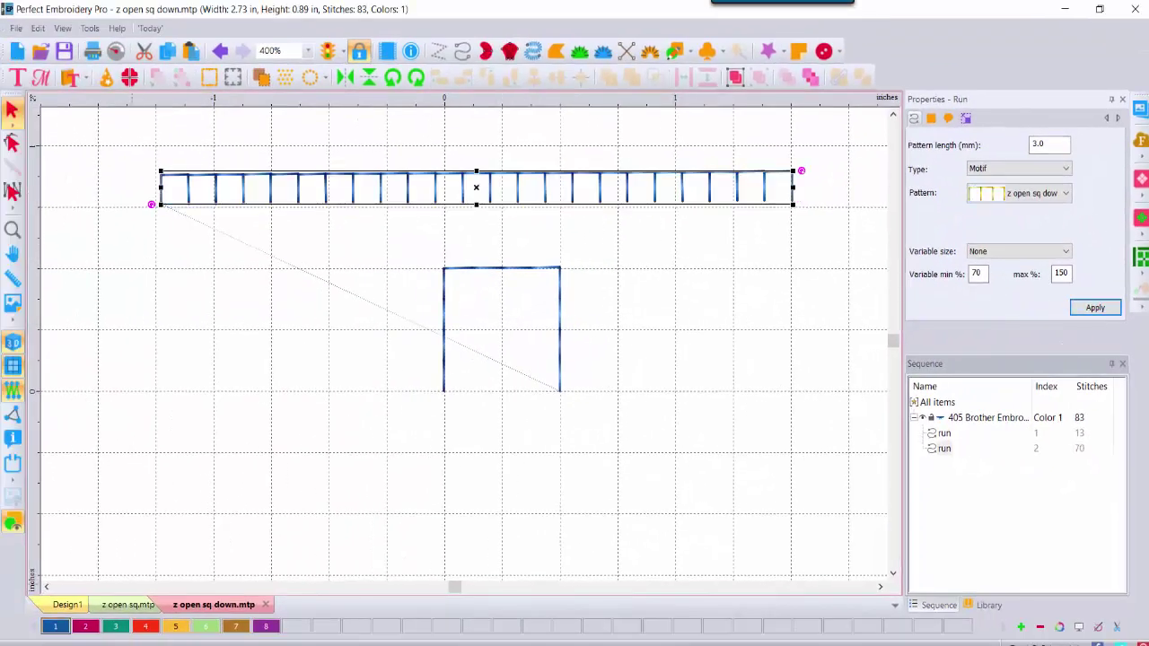
pyautogui.click(81, 628)
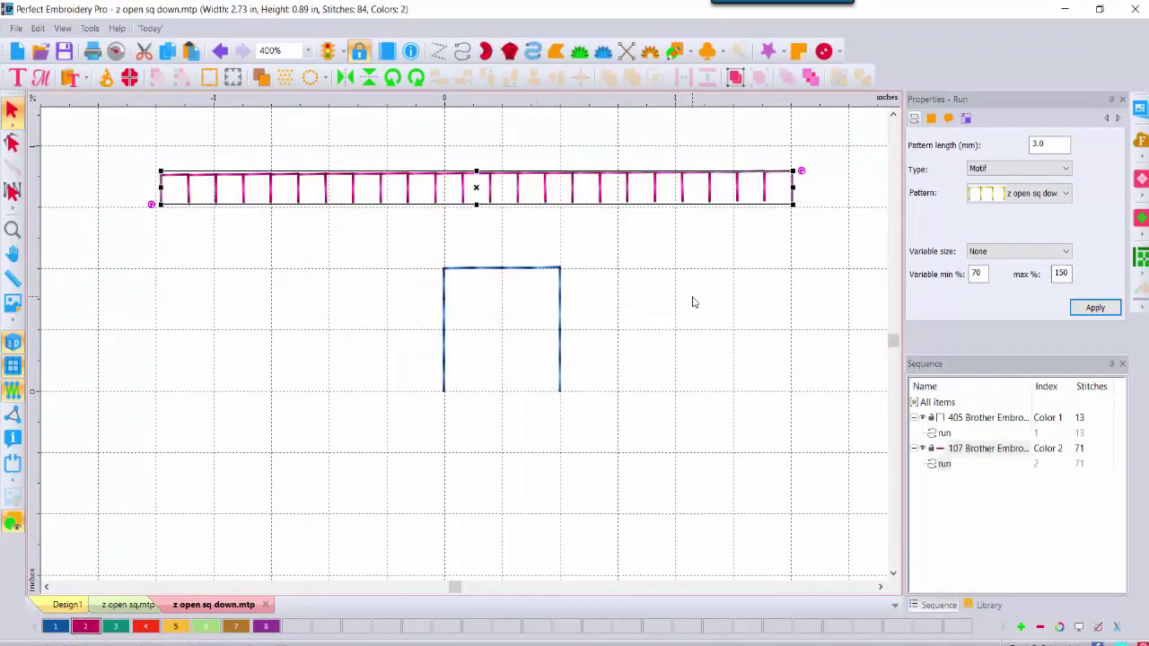
pyautogui.click(692, 303)
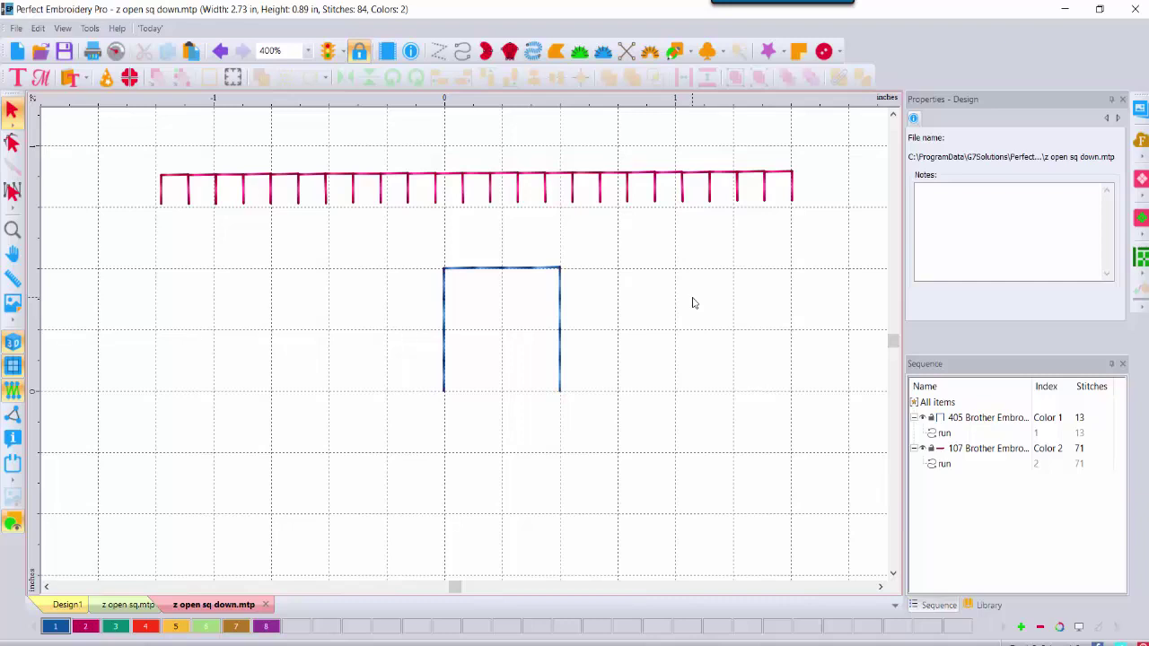
# - Compare the motif run in the "z open sq" design with the one in "z open sq down"
pyautogui.click(126, 605)
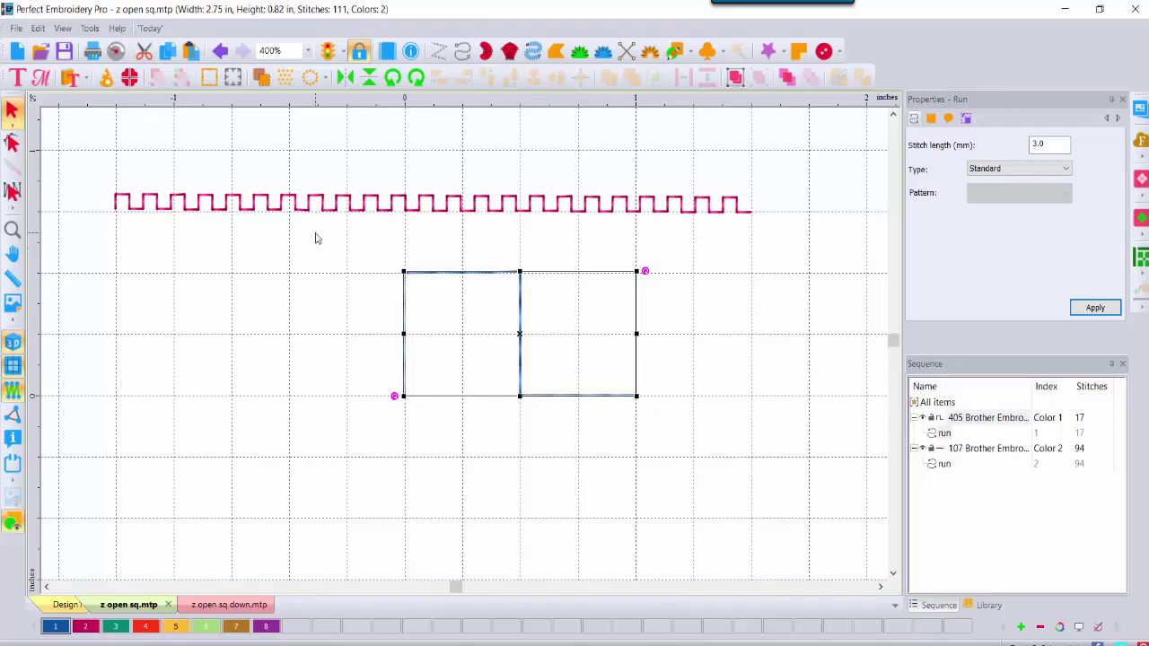
pyautogui.click(250, 607)
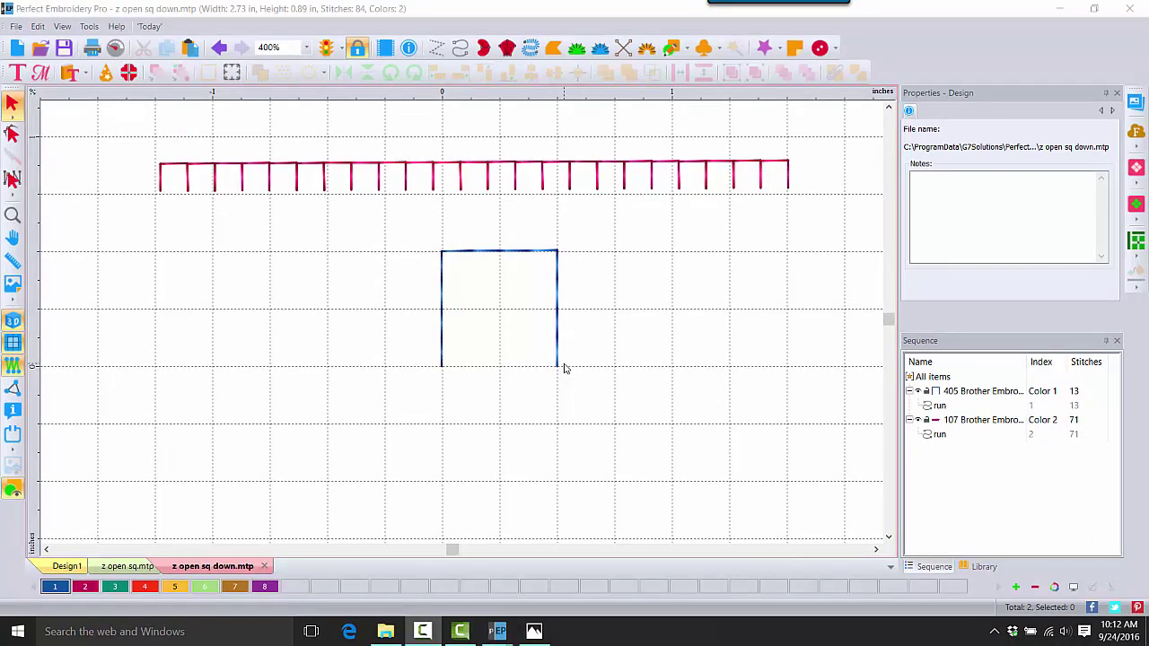
# - Copy the three-sided shape into a new design, flip it vertically so it opens upward, and deselect it
pyautogui.click(498, 251)
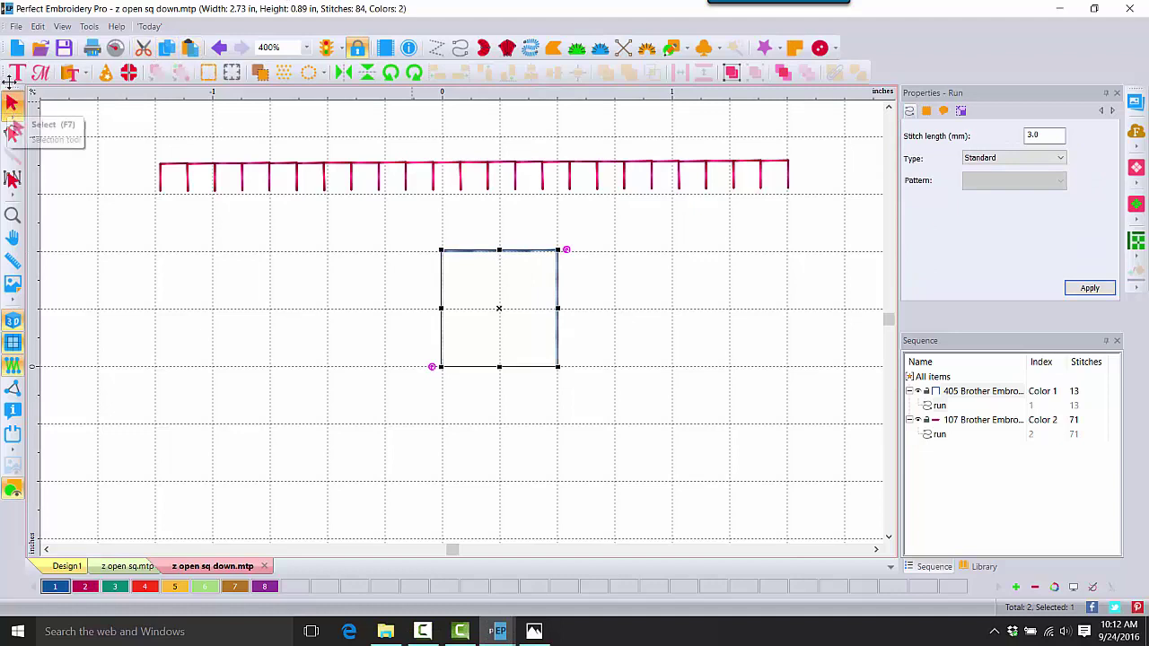
pyautogui.click(17, 47)
pyautogui.click(190, 47)
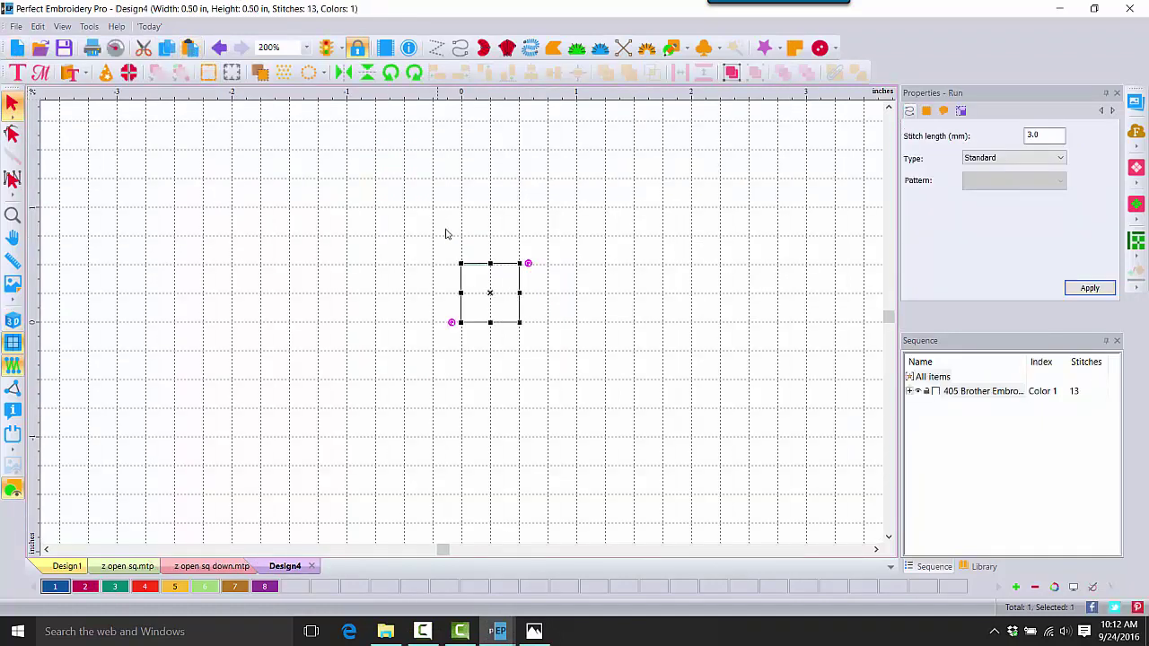
pyautogui.click(368, 78)
pyautogui.click(326, 222)
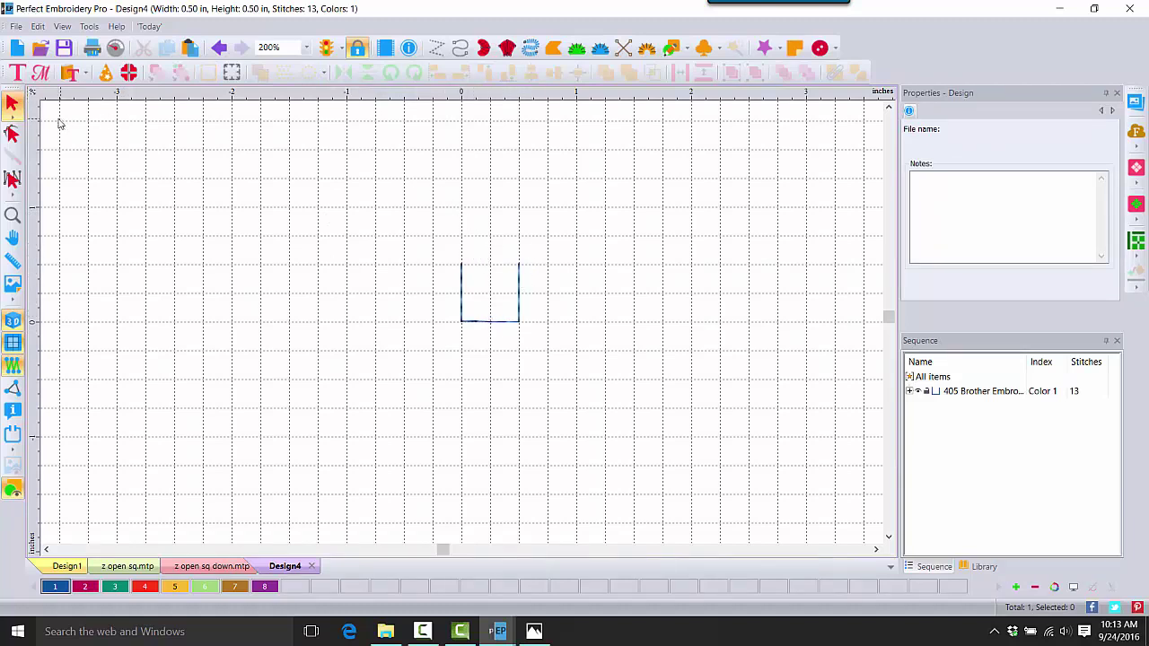
# - Save the upward-opening shape in the Motif folder as a Motif Pattern (MTP) named "z open sq up"
pyautogui.click(16, 26)
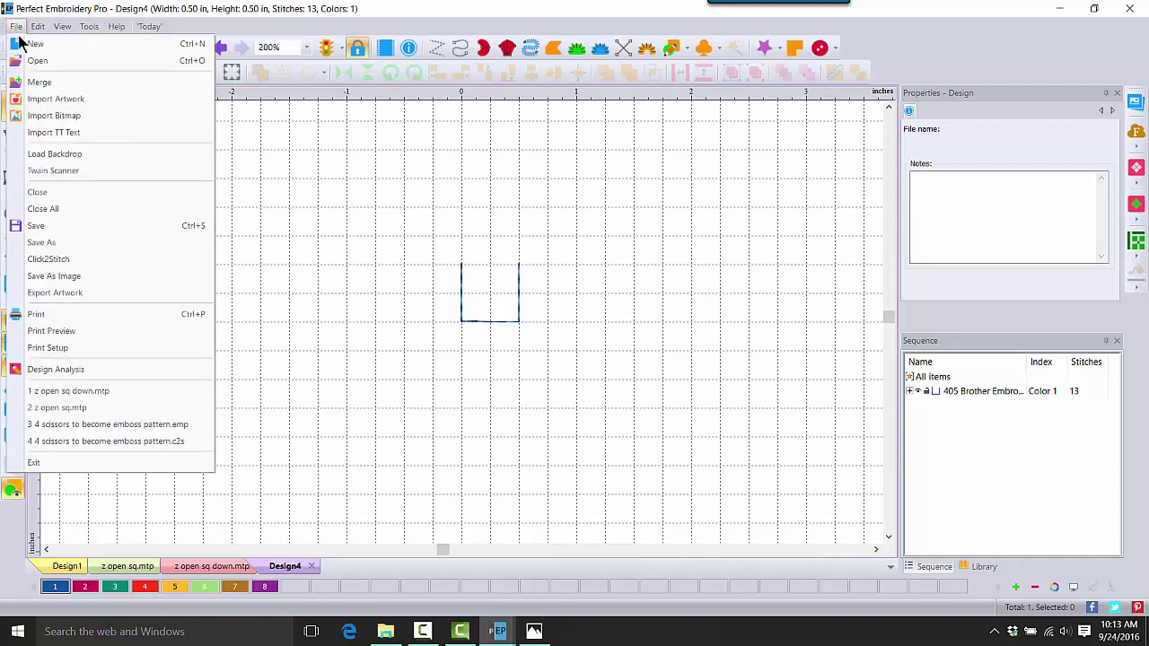
pyautogui.click(54, 241)
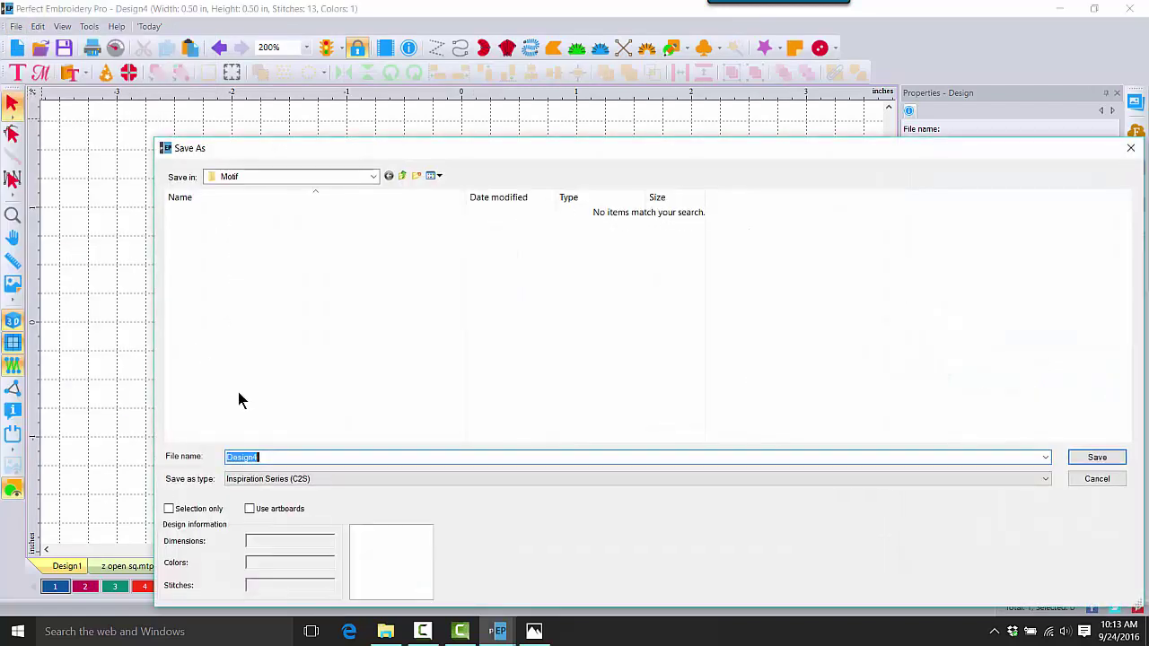
pyautogui.click(317, 478)
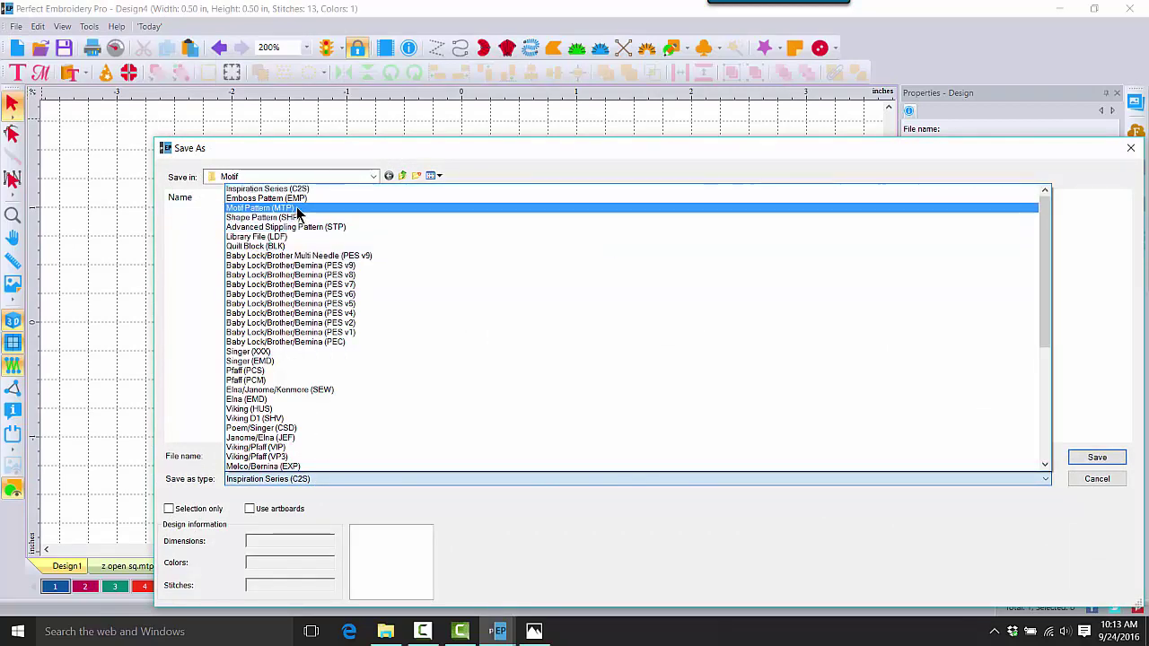
pyautogui.click(296, 209)
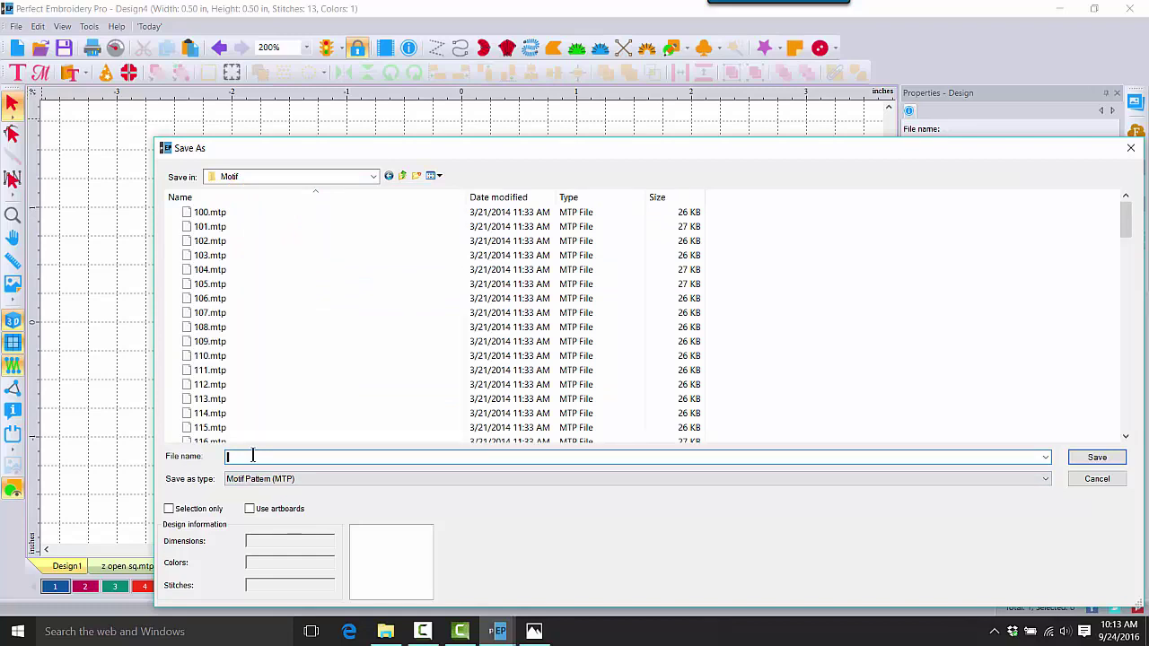
pyautogui.write('z')
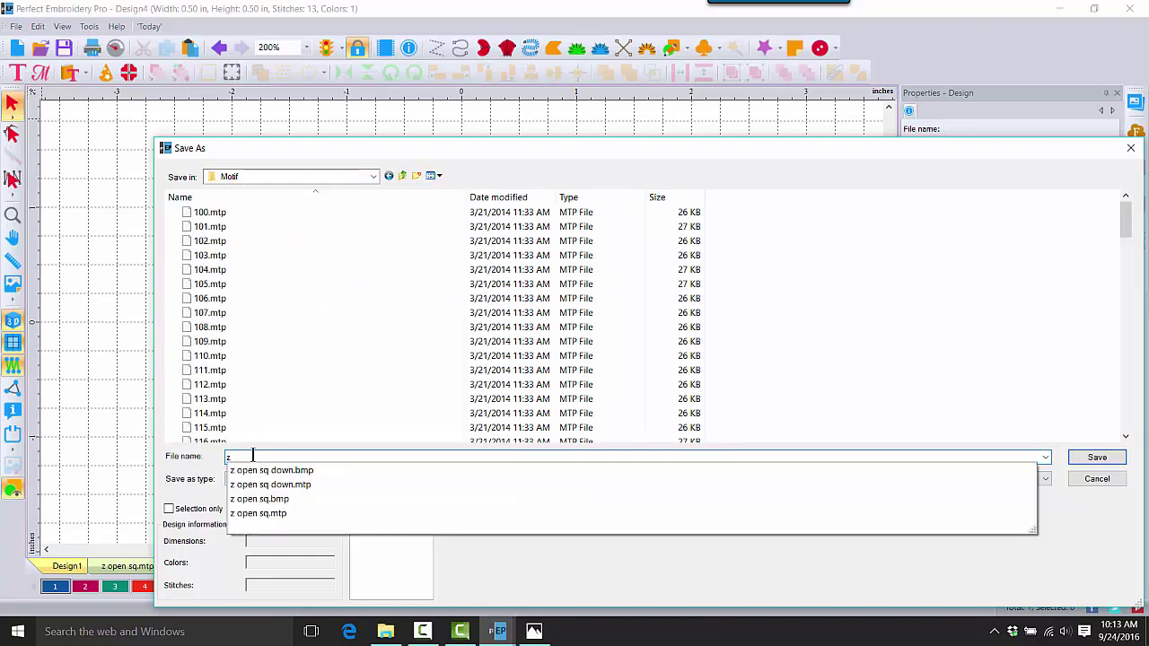
pyautogui.write(' open sq up')
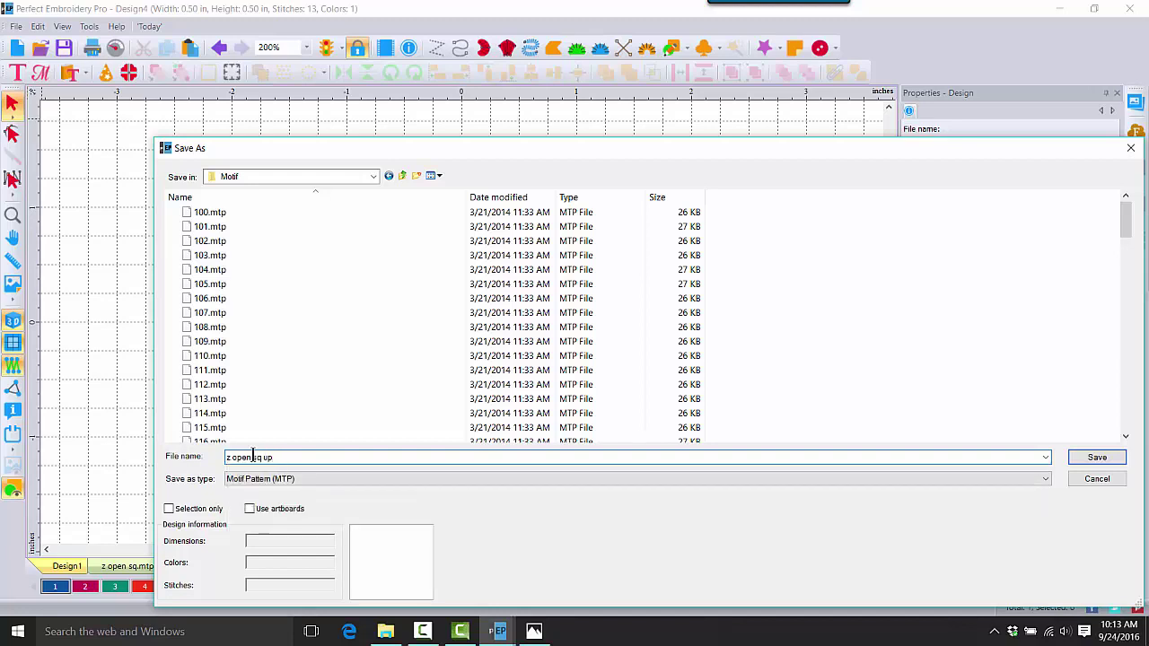
pyautogui.press('Return')
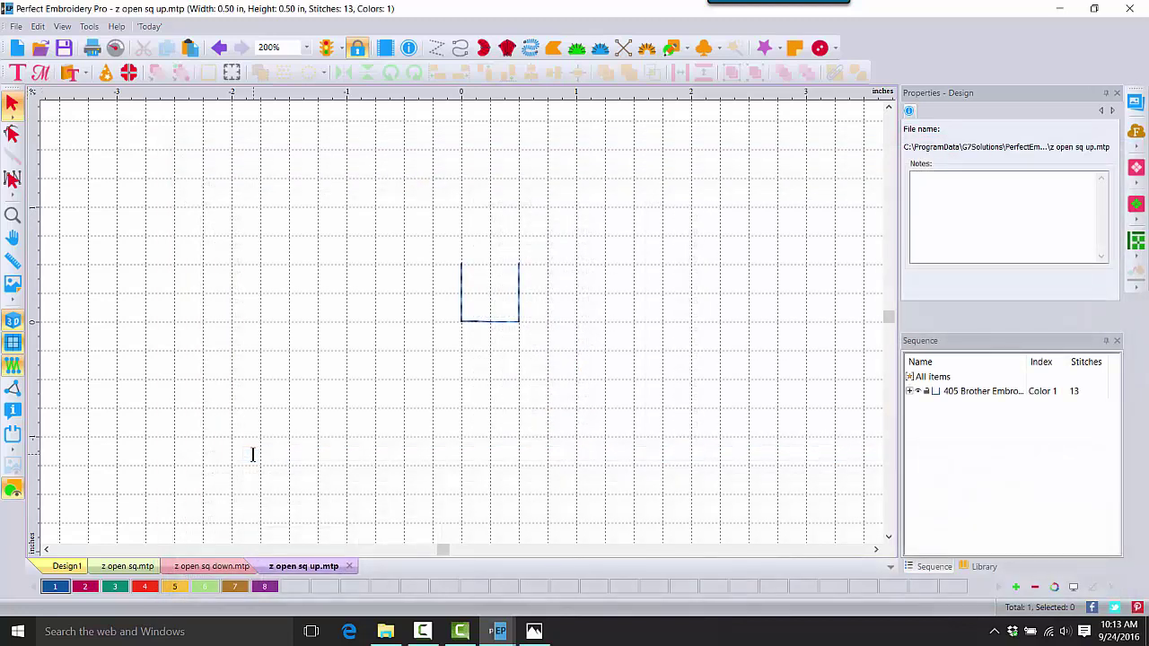
# - Draw a horizontal run about 3.5 in long above the upward-opening shape
pyautogui.click(460, 47)
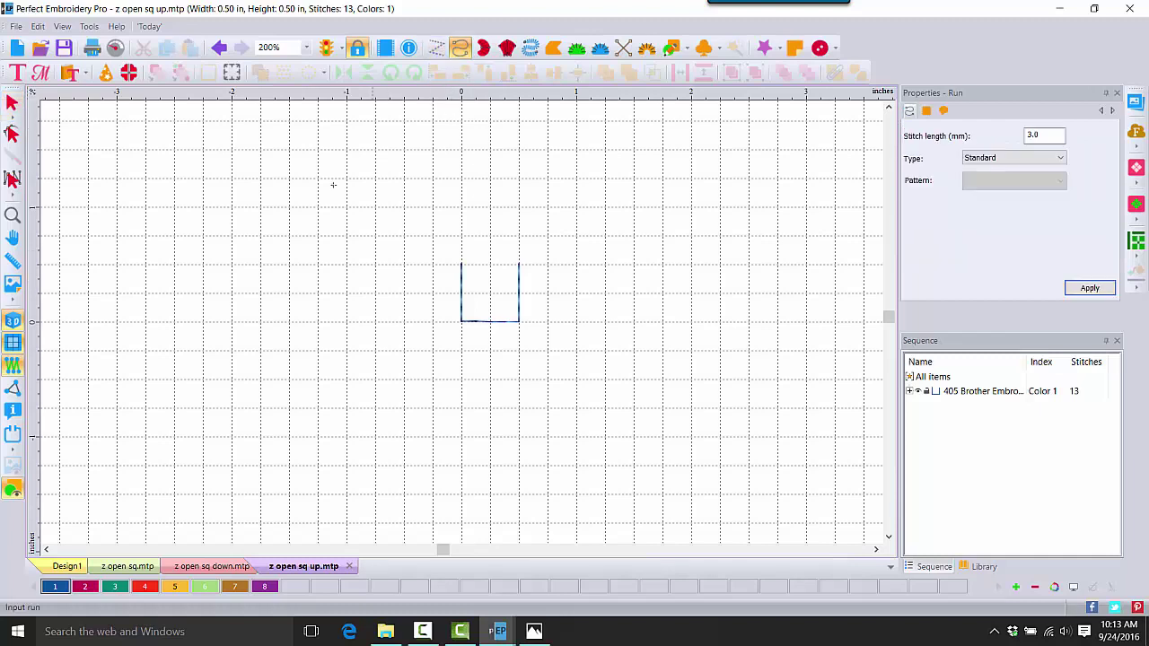
pyautogui.click(260, 208)
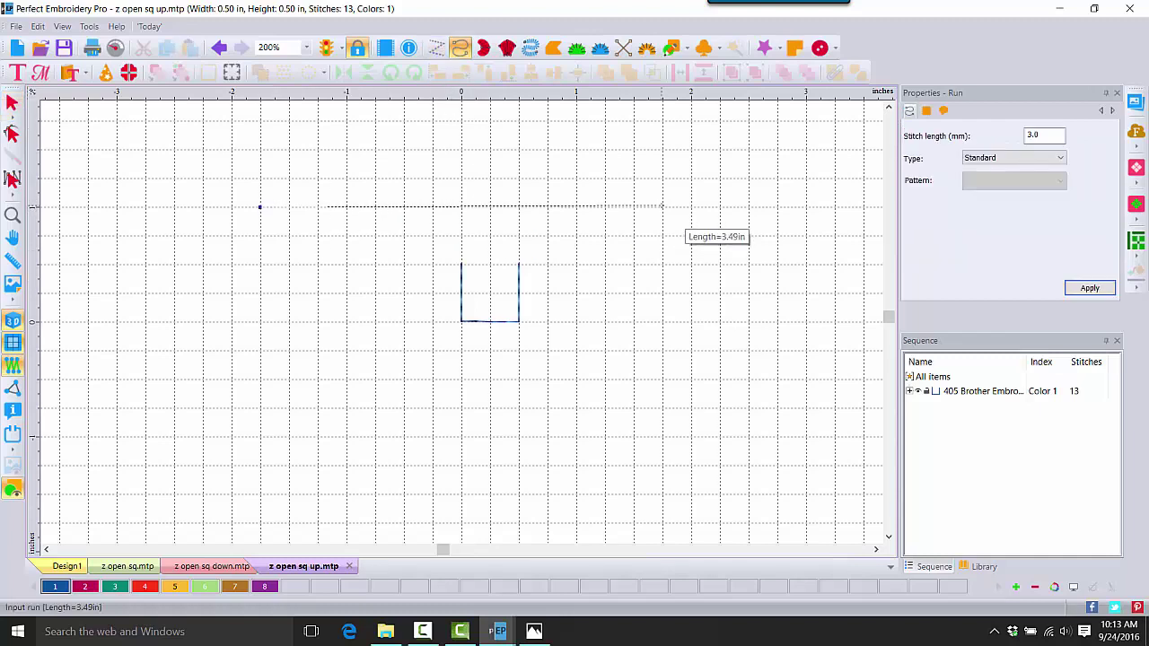
pyautogui.click(662, 206)
pyautogui.press('Return')
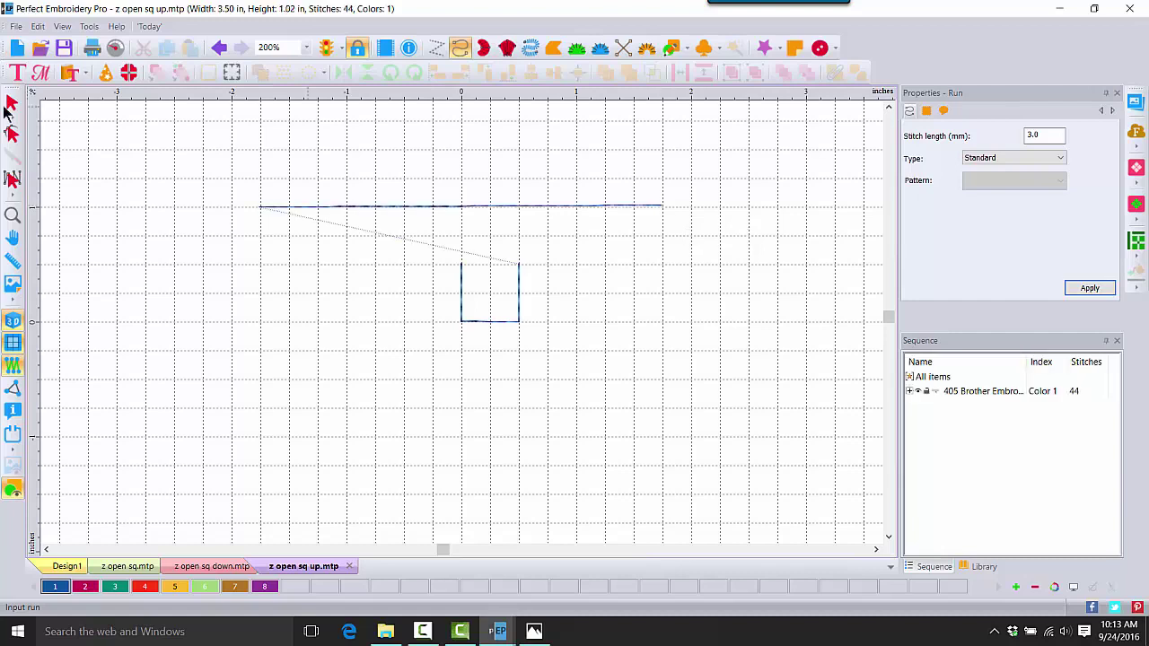
# - Change the horizontal run to a Motif run with the "z open sq up" pattern
pyautogui.click(1037, 157)
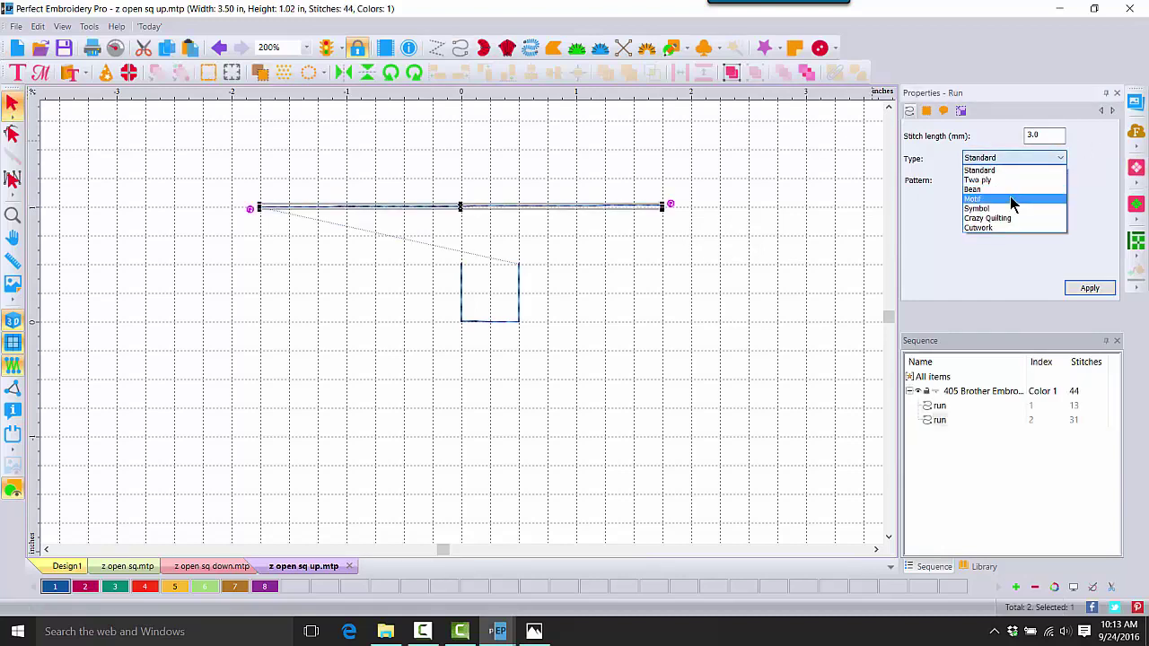
pyautogui.click(1011, 199)
pyautogui.click(1058, 184)
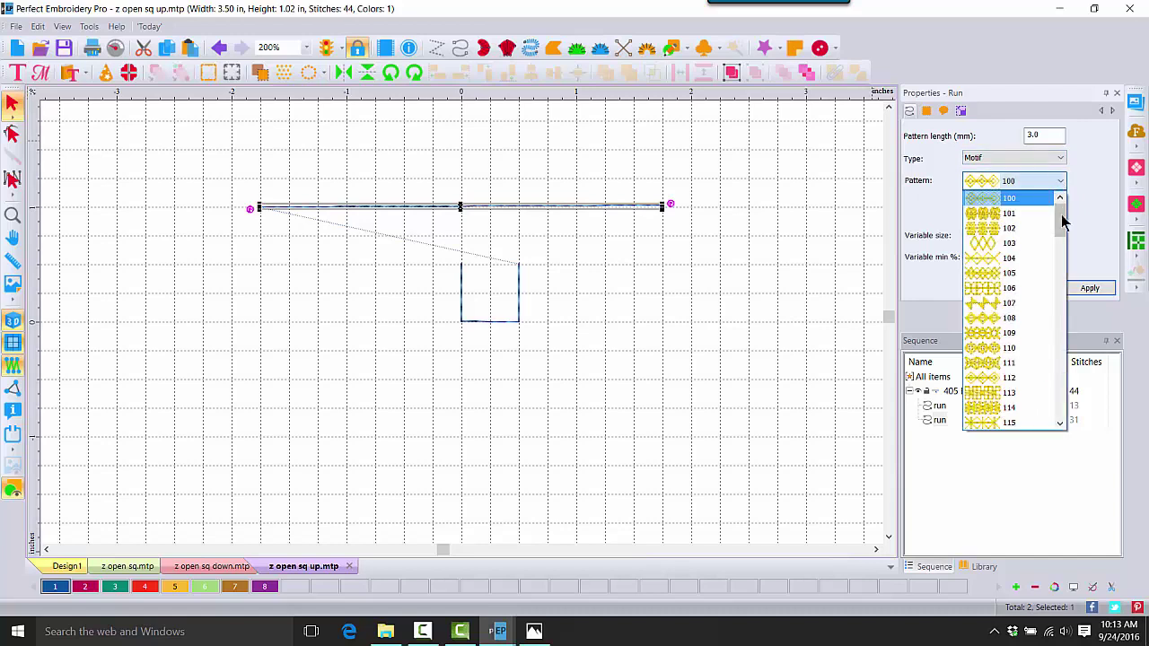
pyautogui.moveTo(1063, 220); pyautogui.dragTo(1067, 420)
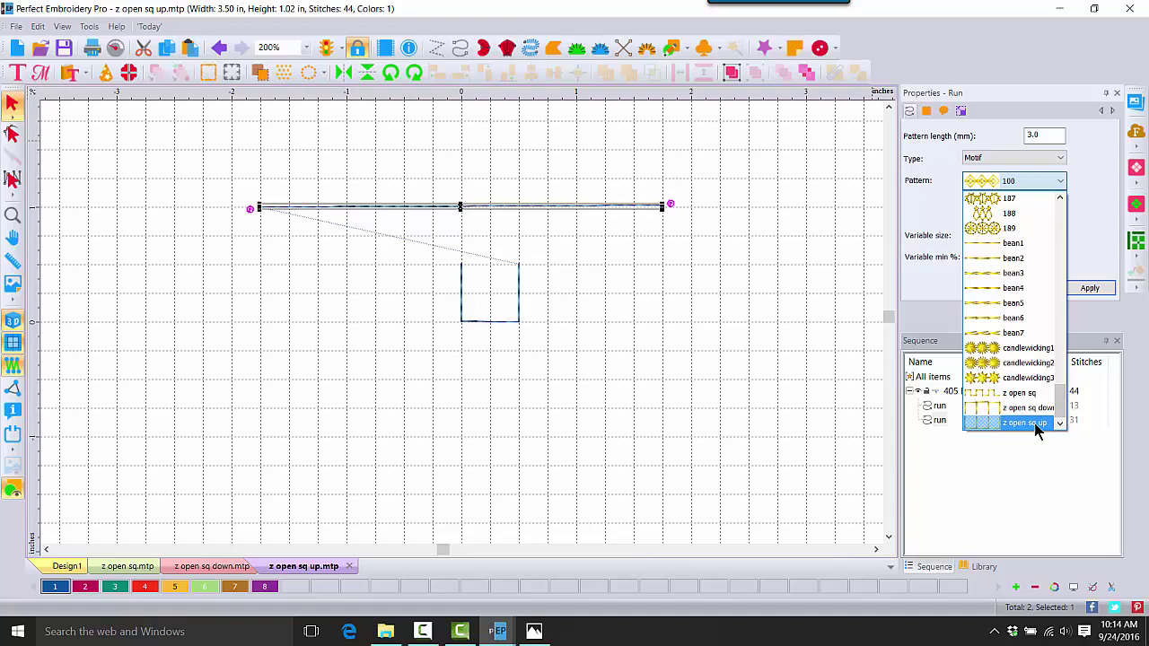
pyautogui.click(1033, 424)
pyautogui.click(1096, 288)
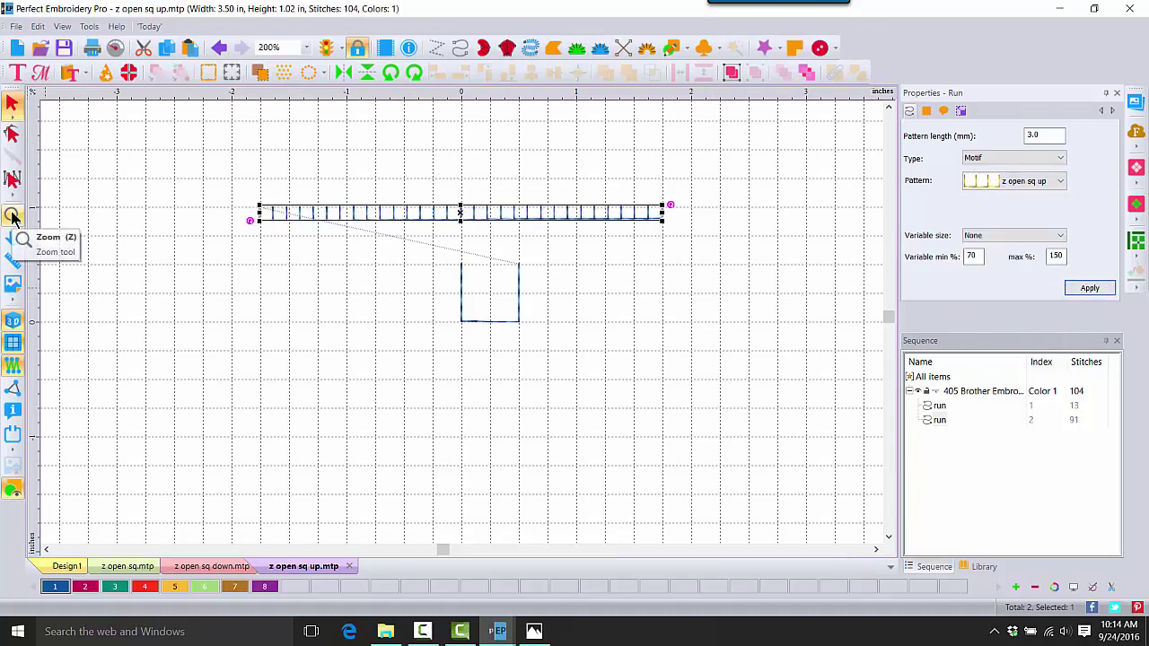
# - Recolor the motif run with palette color 2 and deselect it
pyautogui.click(85, 587)
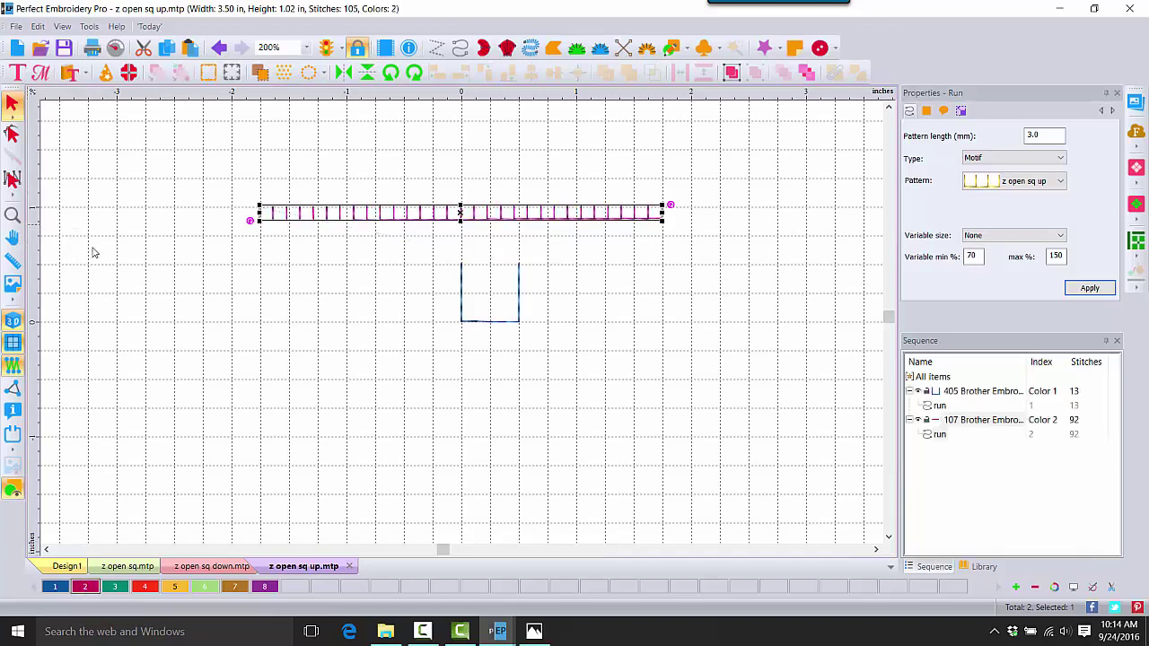
pyautogui.click(12, 215)
pyautogui.click(485, 228)
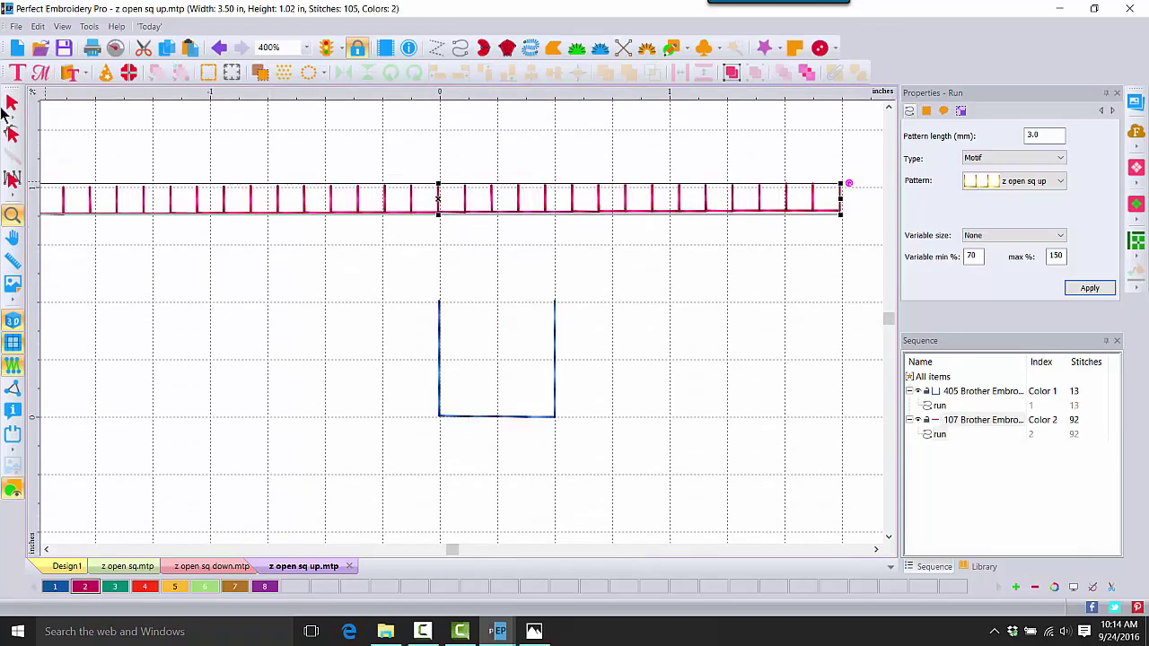
pyautogui.press('Escape')
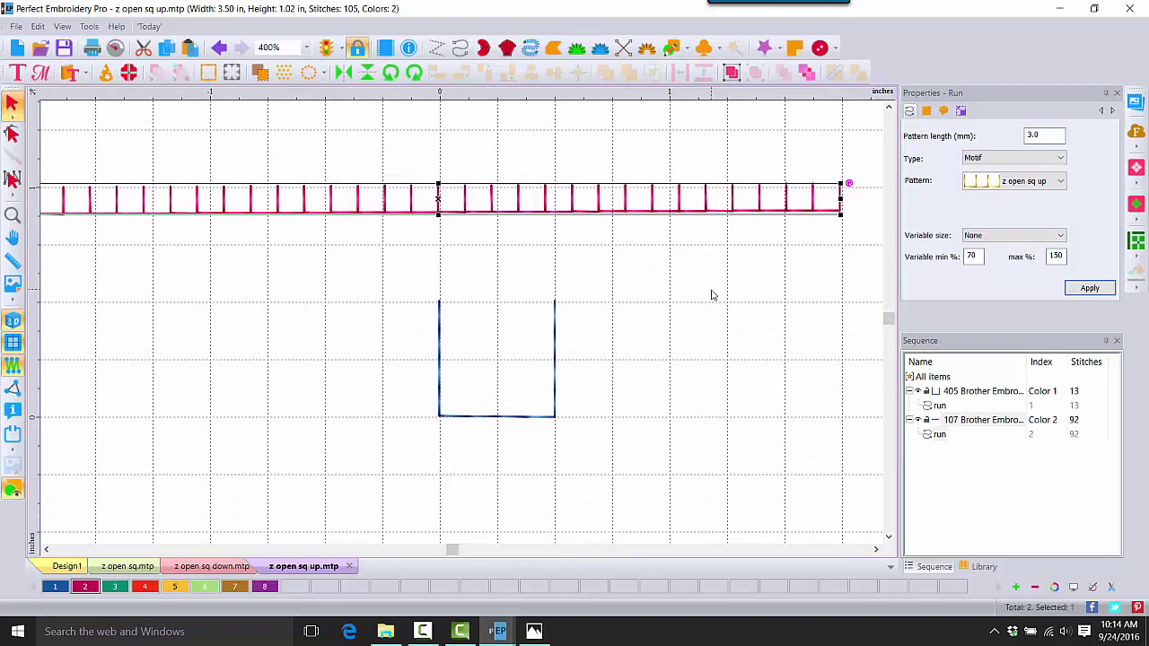
pyautogui.click(716, 290)
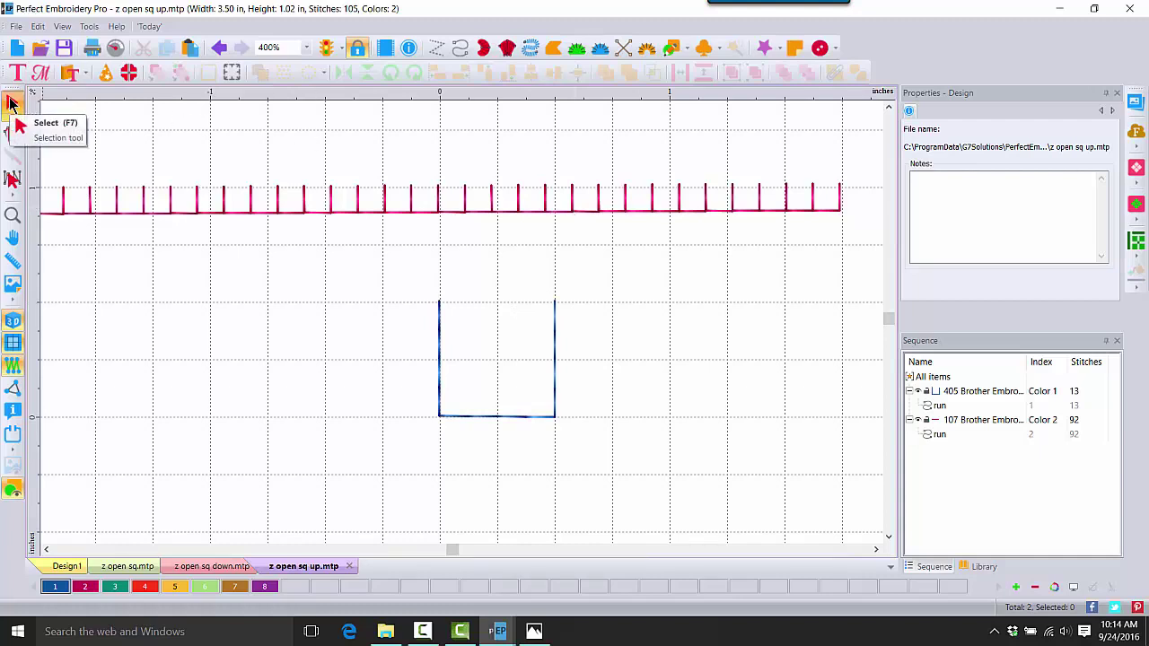
# - Open "1 shapes to apply motifs.c2s" from the "VID Motif Emboss-Sept" folder on drive D, turn on 3D view and hide the grid
pyautogui.click(42, 47)
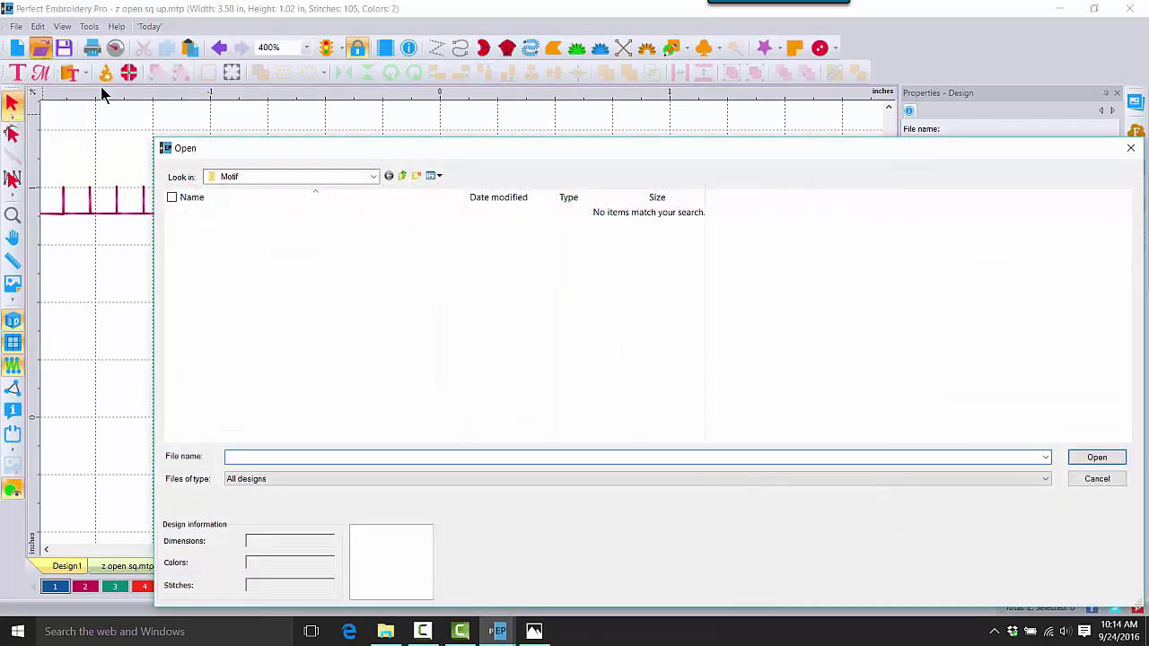
pyautogui.click(372, 176)
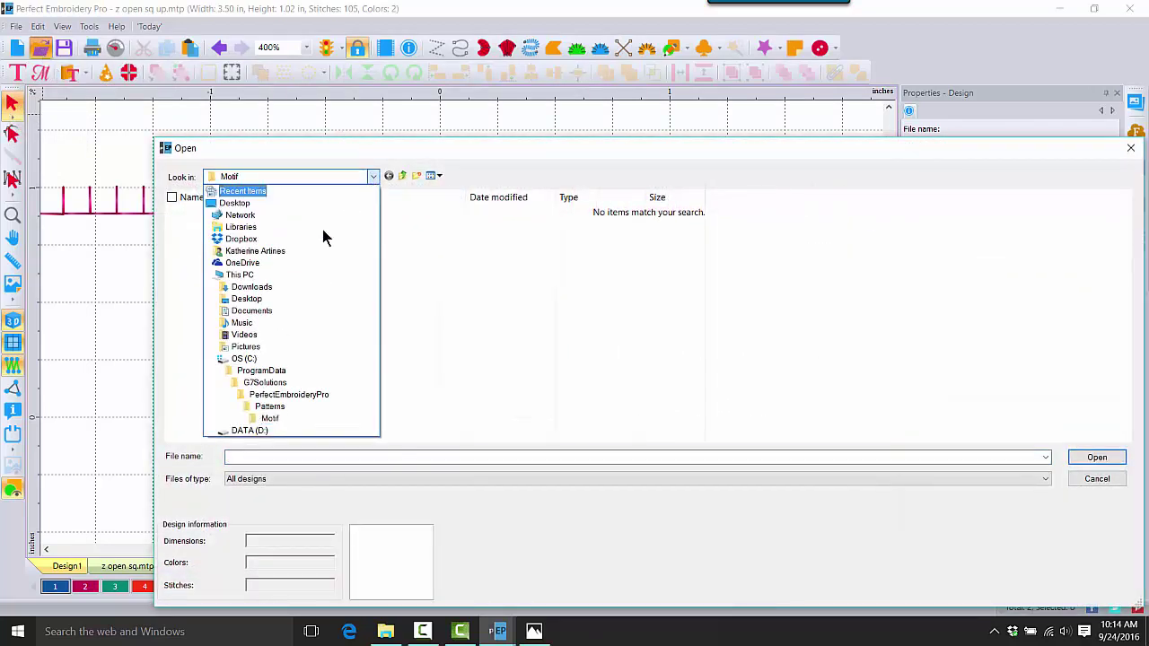
pyautogui.click(249, 431)
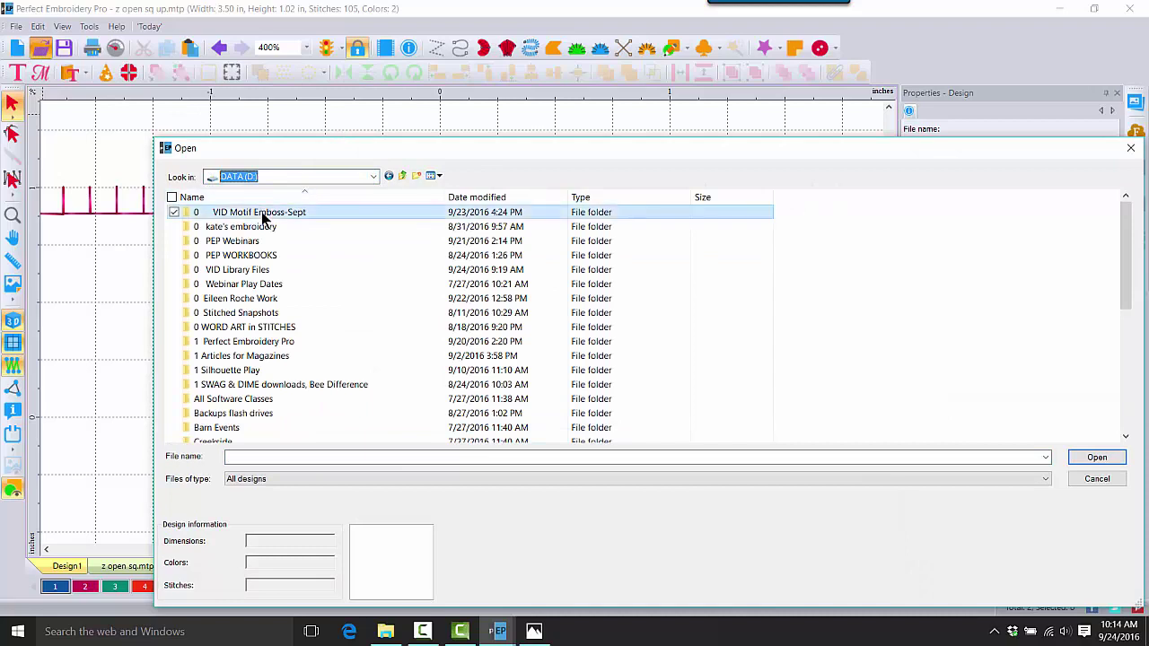
pyautogui.doubleClick(259, 213)
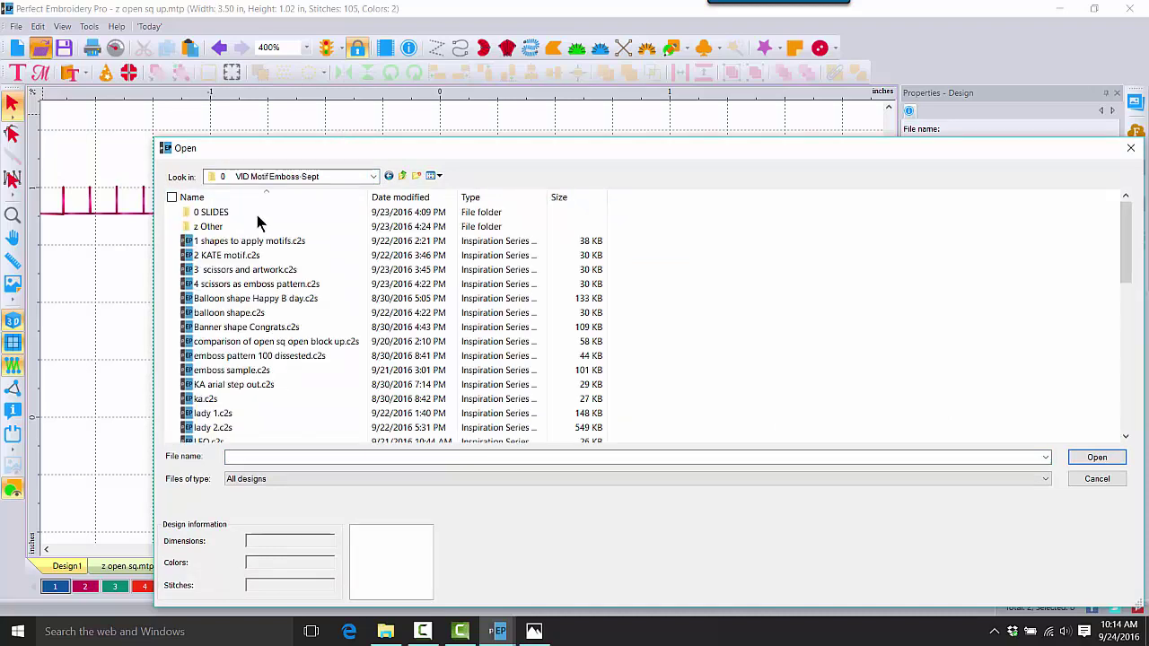
pyautogui.click(436, 176)
pyautogui.click(456, 212)
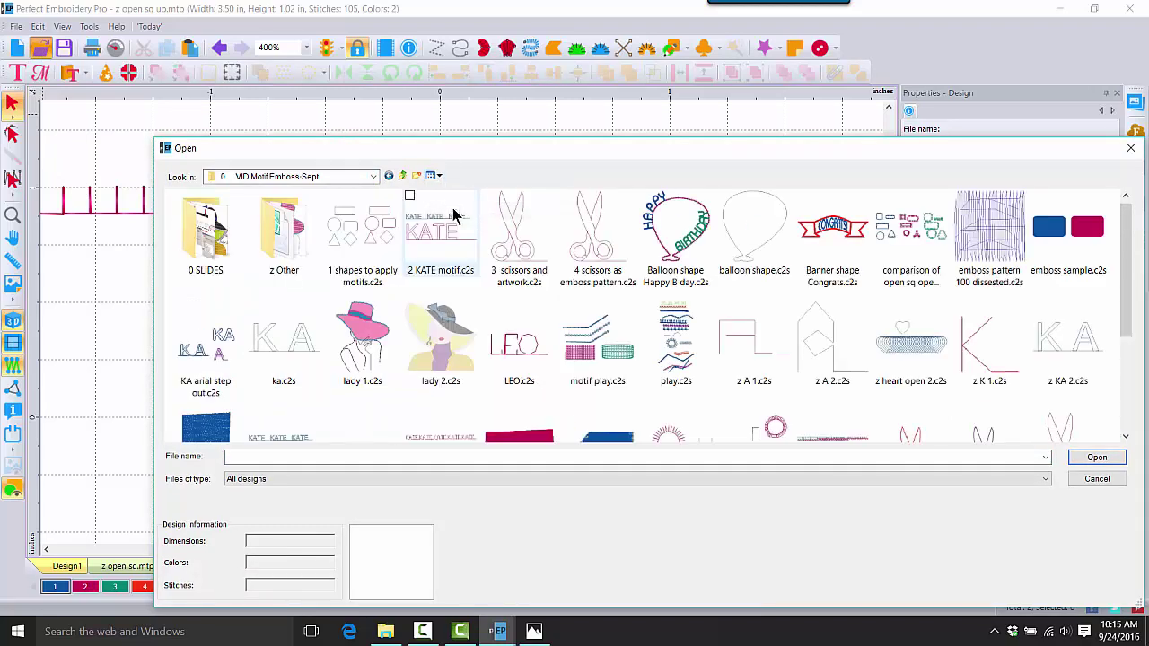
pyautogui.doubleClick(363, 231)
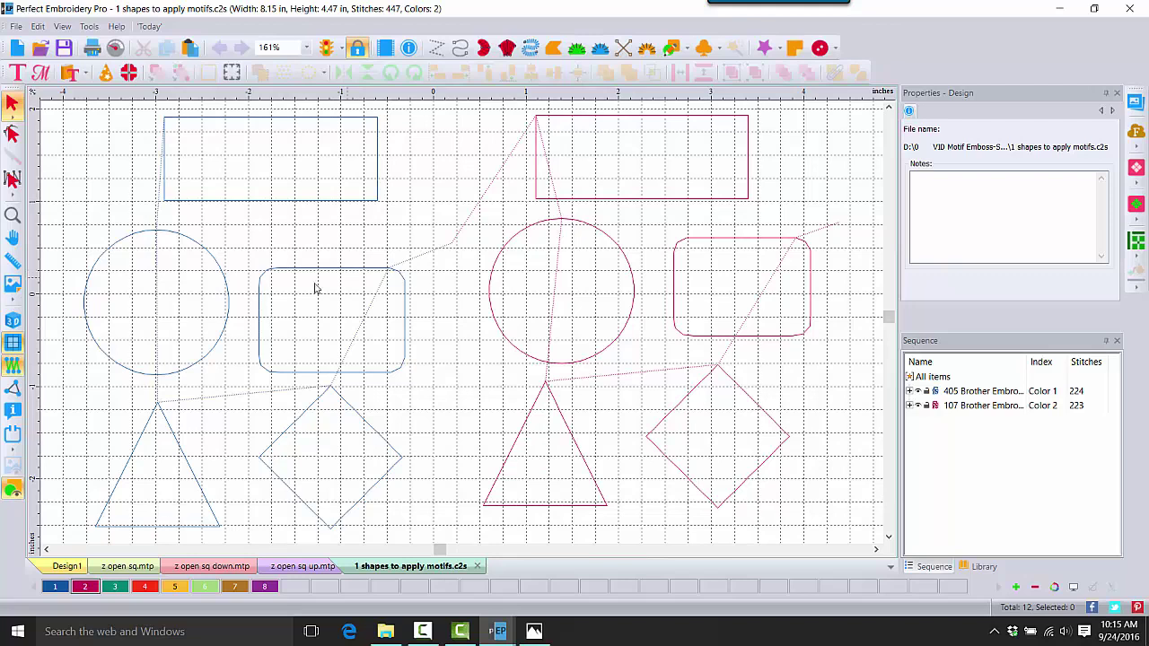
pyautogui.click(12, 321)
pyautogui.click(12, 342)
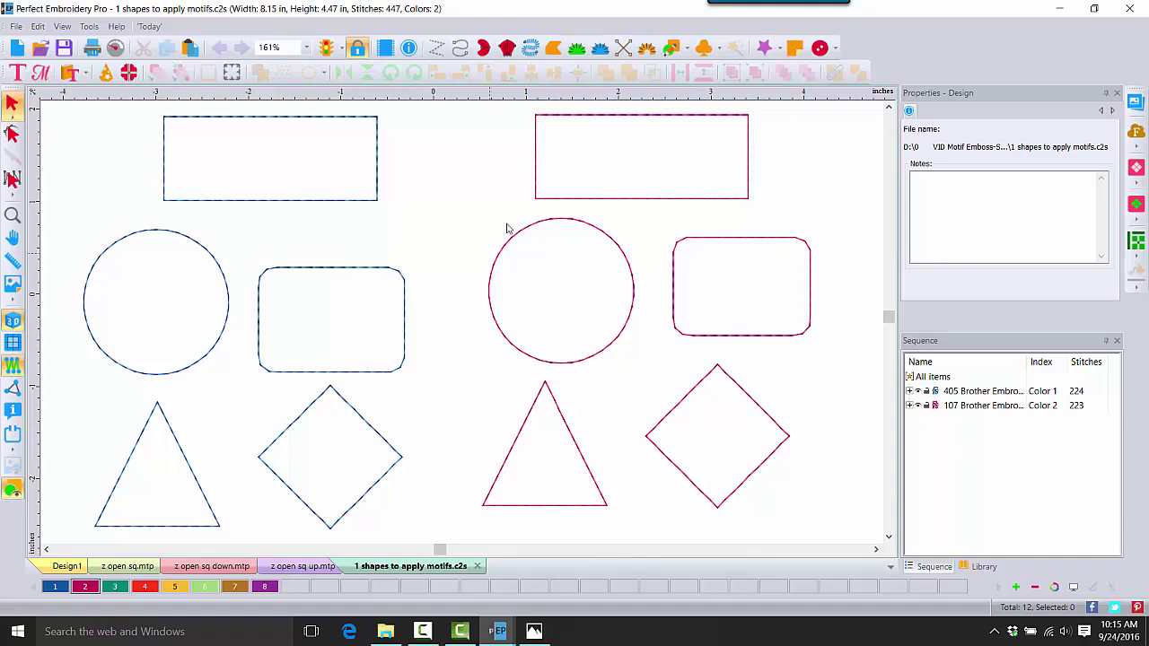
# - Change all Color 1 shapes to Motif runs with the "z open sq down" pattern
pyautogui.click(959, 392)
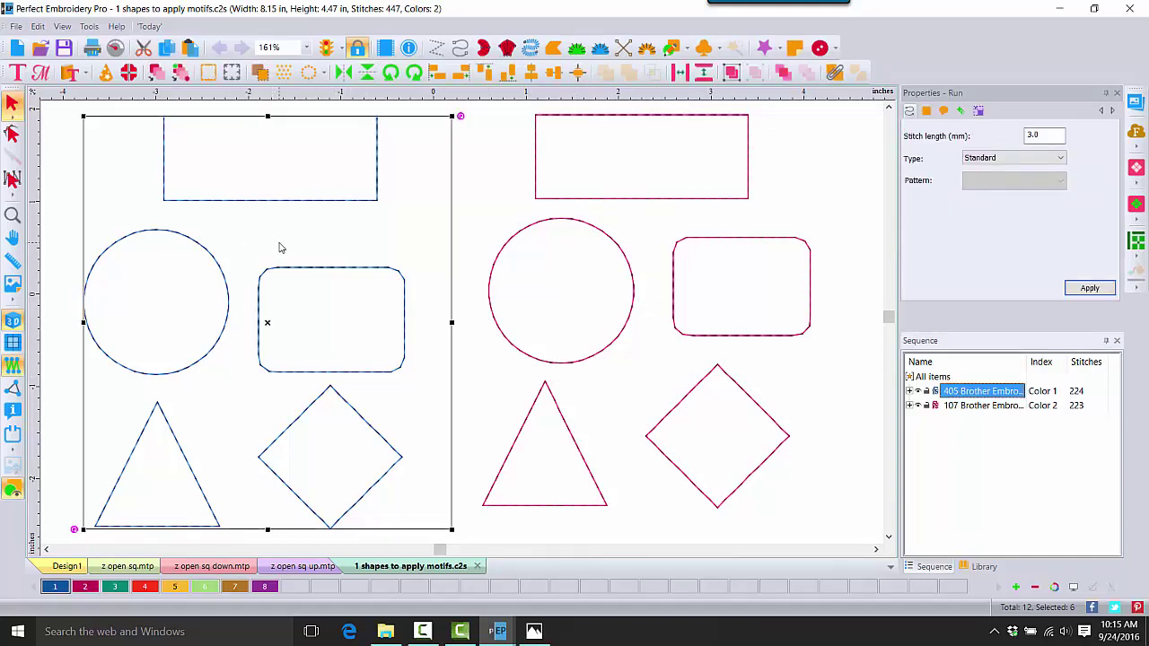
pyautogui.click(1044, 159)
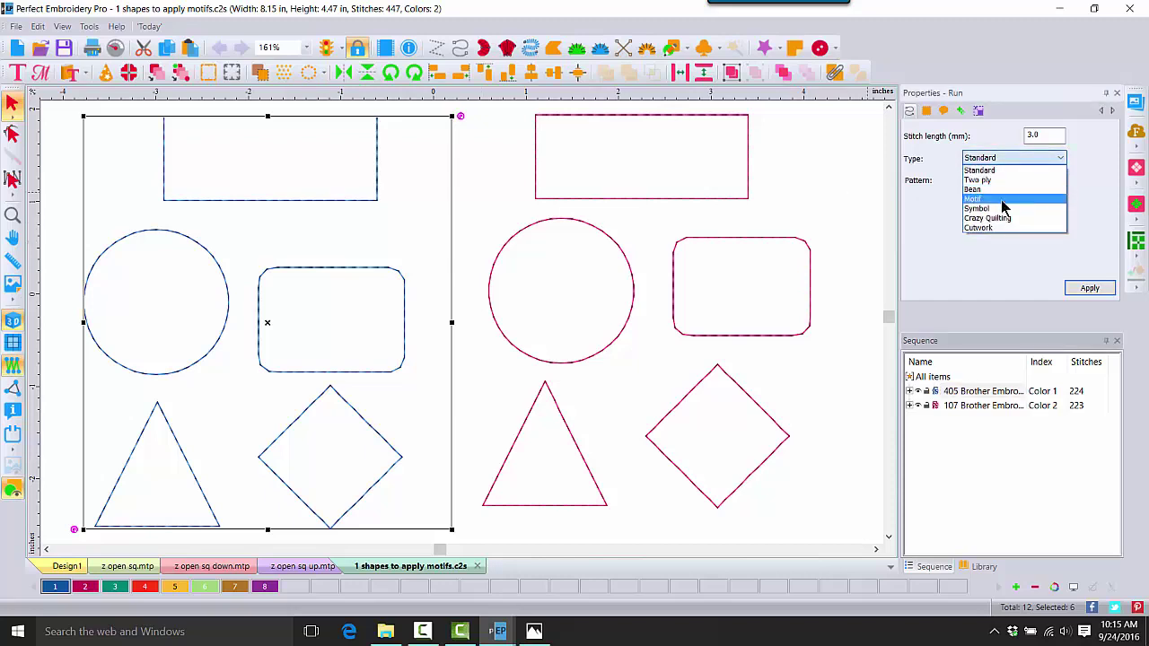
pyautogui.click(998, 199)
pyautogui.click(1041, 187)
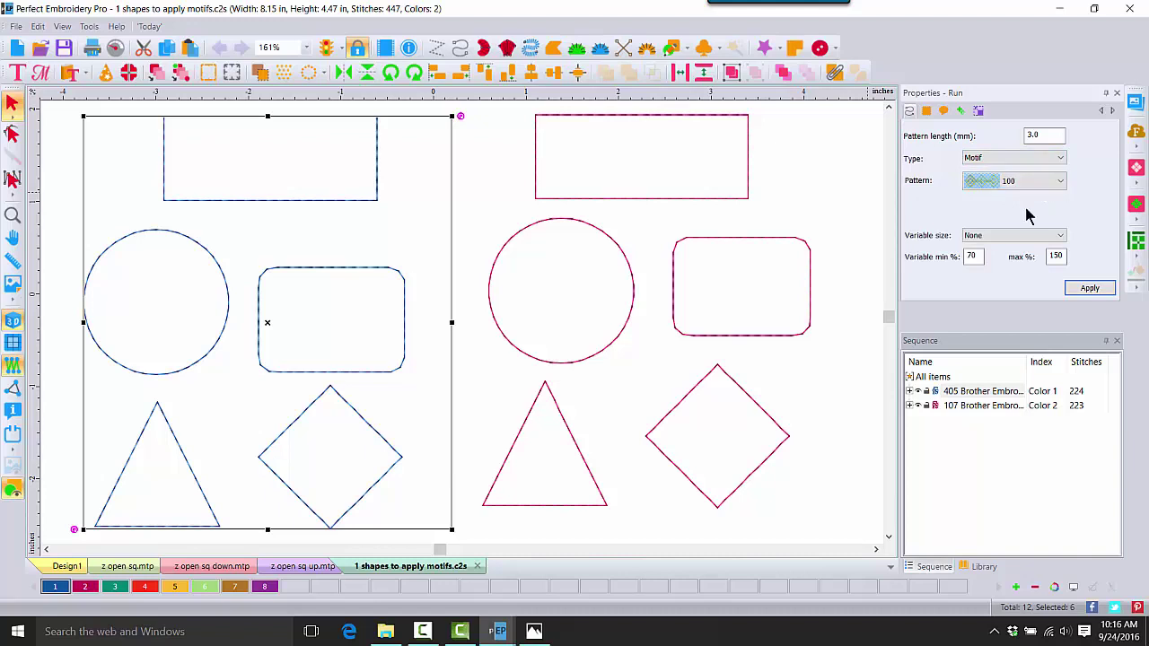
pyautogui.click(1063, 184)
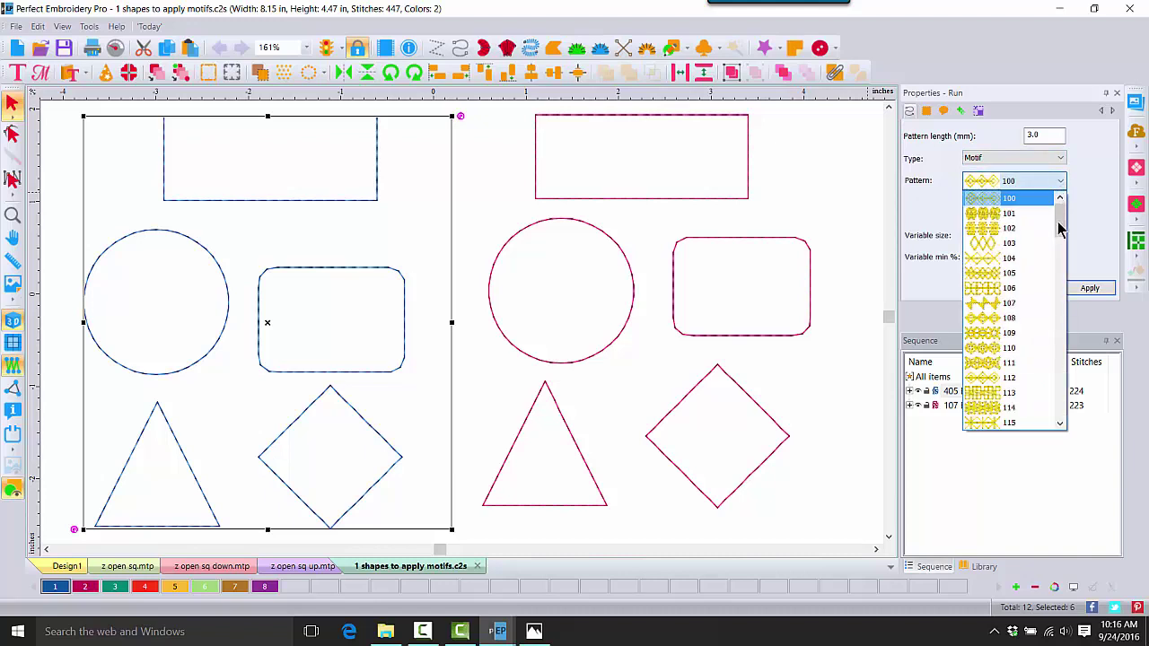
pyautogui.moveTo(1062, 229); pyautogui.dragTo(1059, 415)
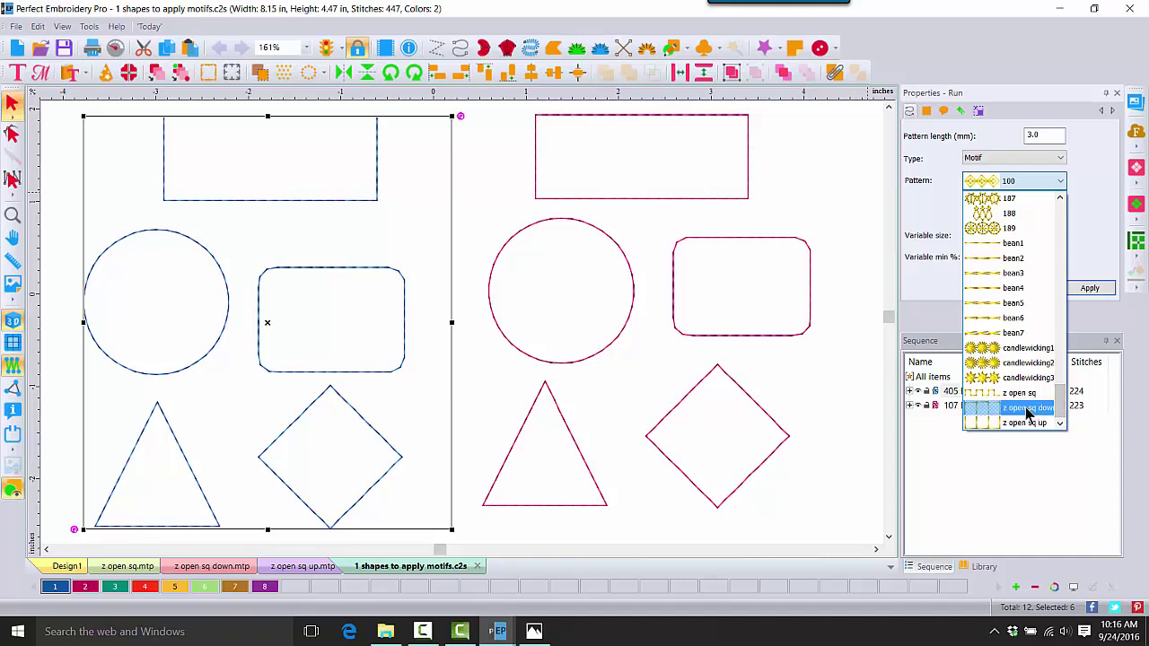
pyautogui.click(1029, 410)
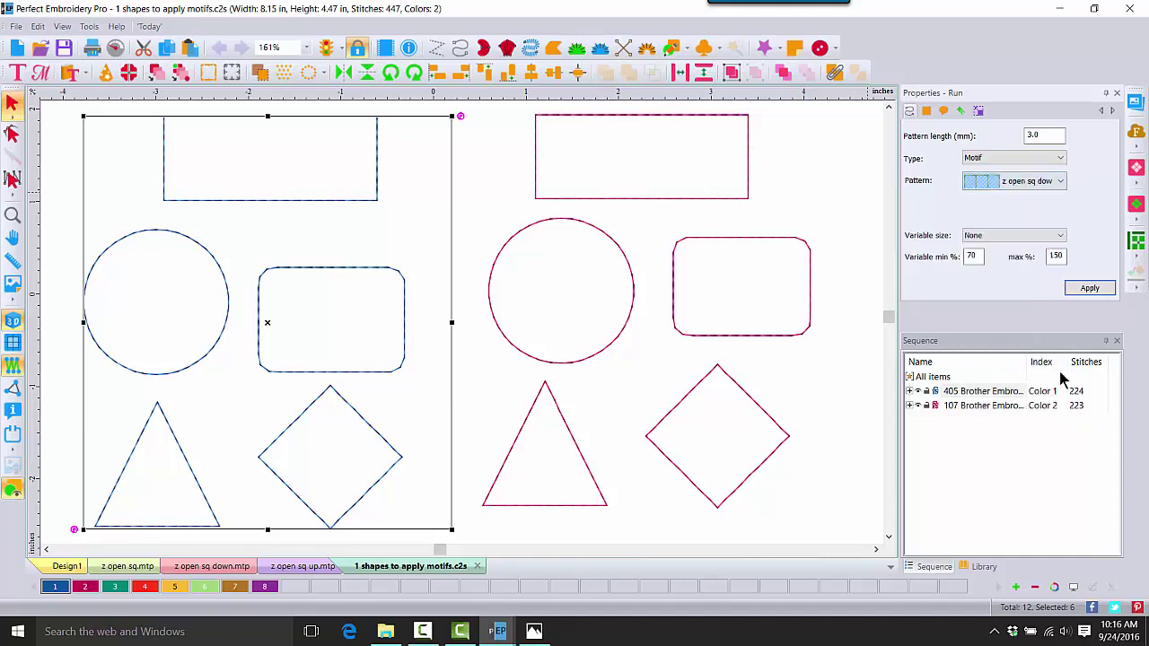
pyautogui.click(1082, 288)
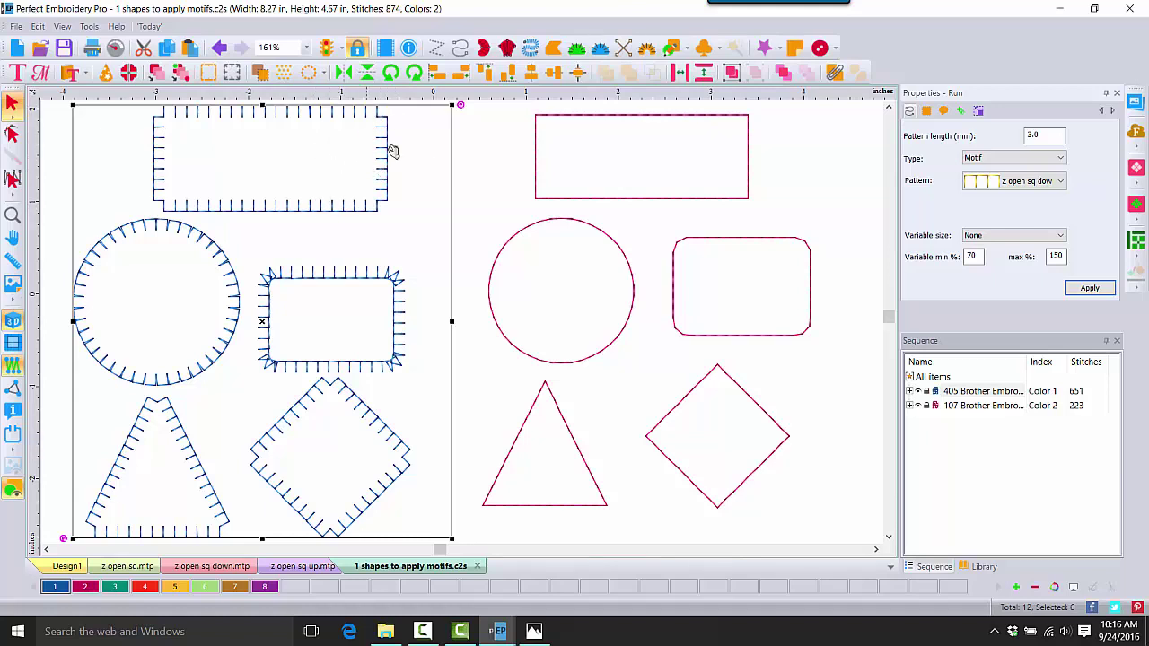
# - Deselect the Color 1 shapes and examine how their motifs follow the circle's curve and the rounded rectangle's corners
pyautogui.click(440, 163)
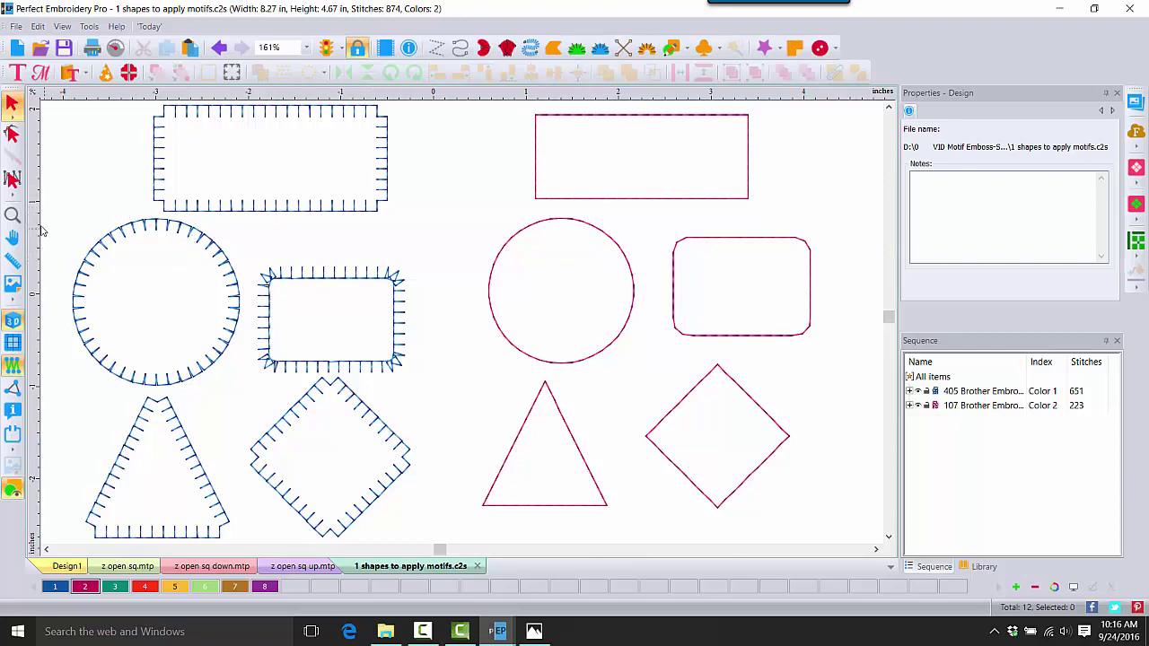
pyautogui.click(12, 216)
pyautogui.click(174, 235)
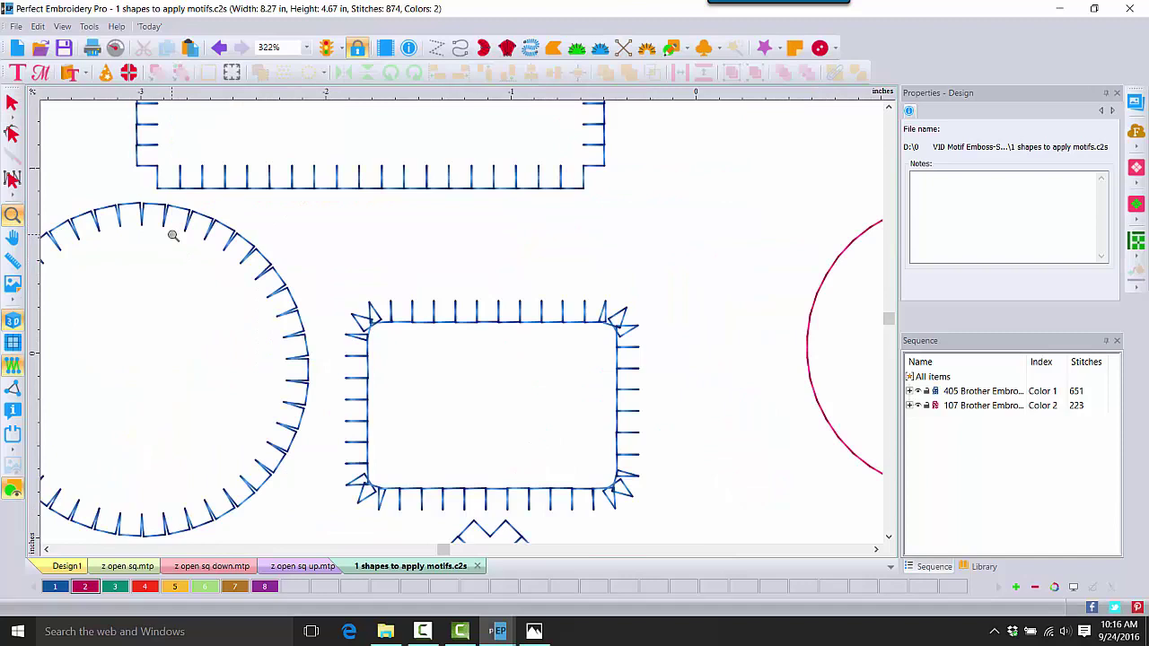
pyautogui.click(220, 230)
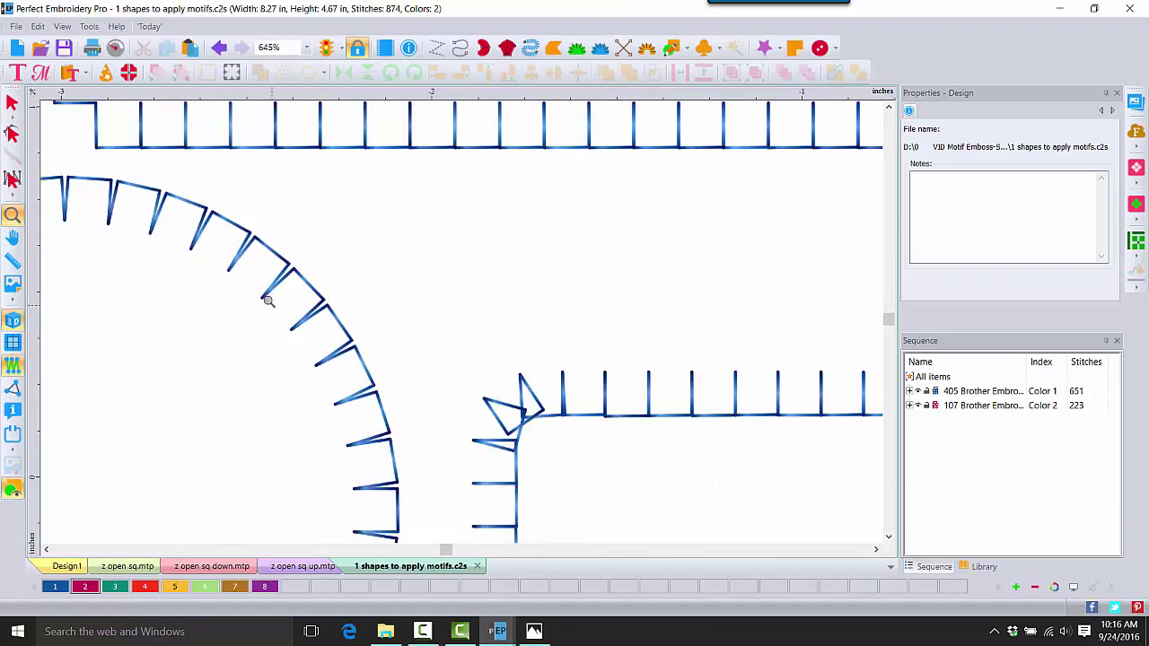
pyautogui.click(13, 104)
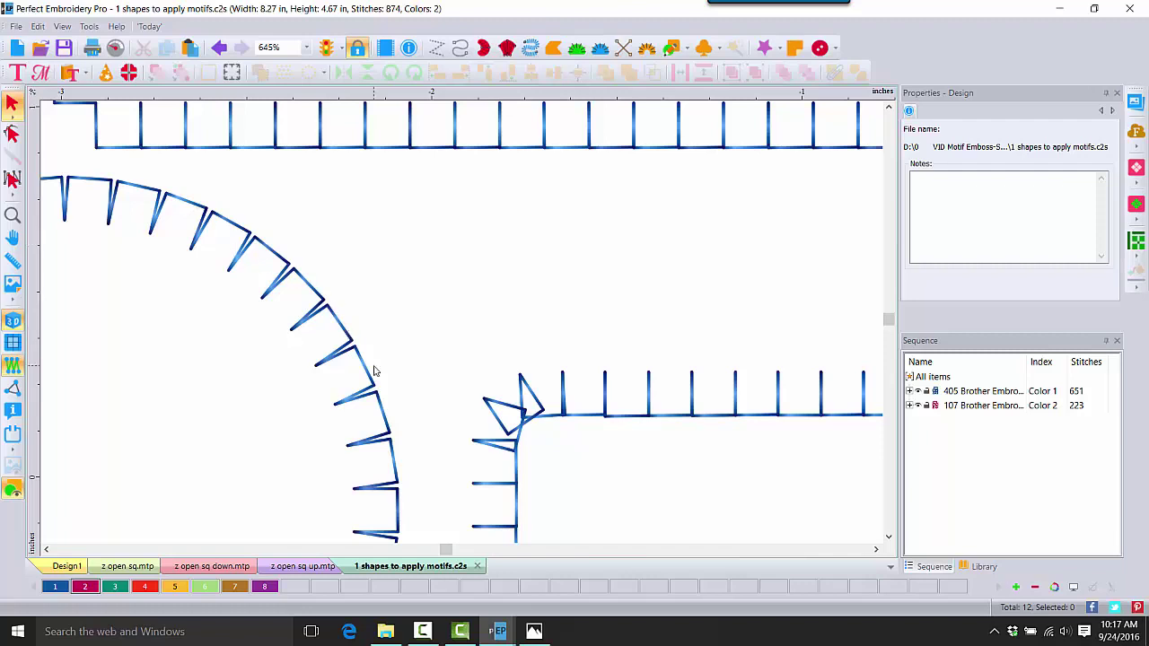
pyautogui.click(13, 215)
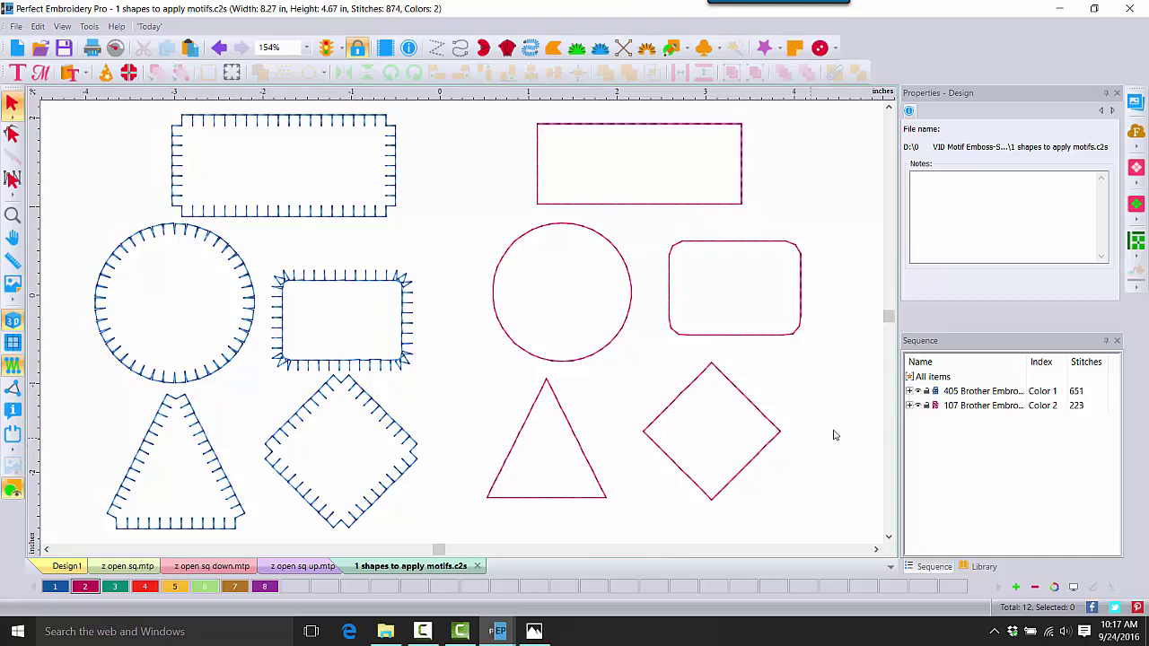
# - Change all Color 2 shapes to Motif runs with the "z open sq up" pattern
pyautogui.click(973, 406)
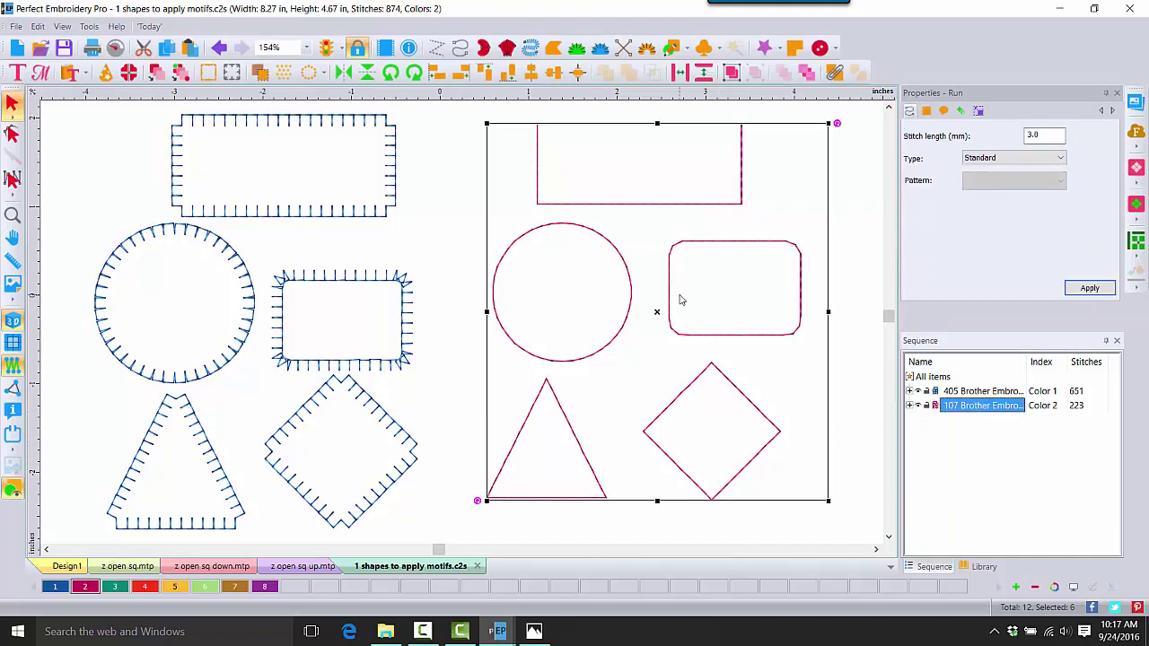
pyautogui.click(1059, 159)
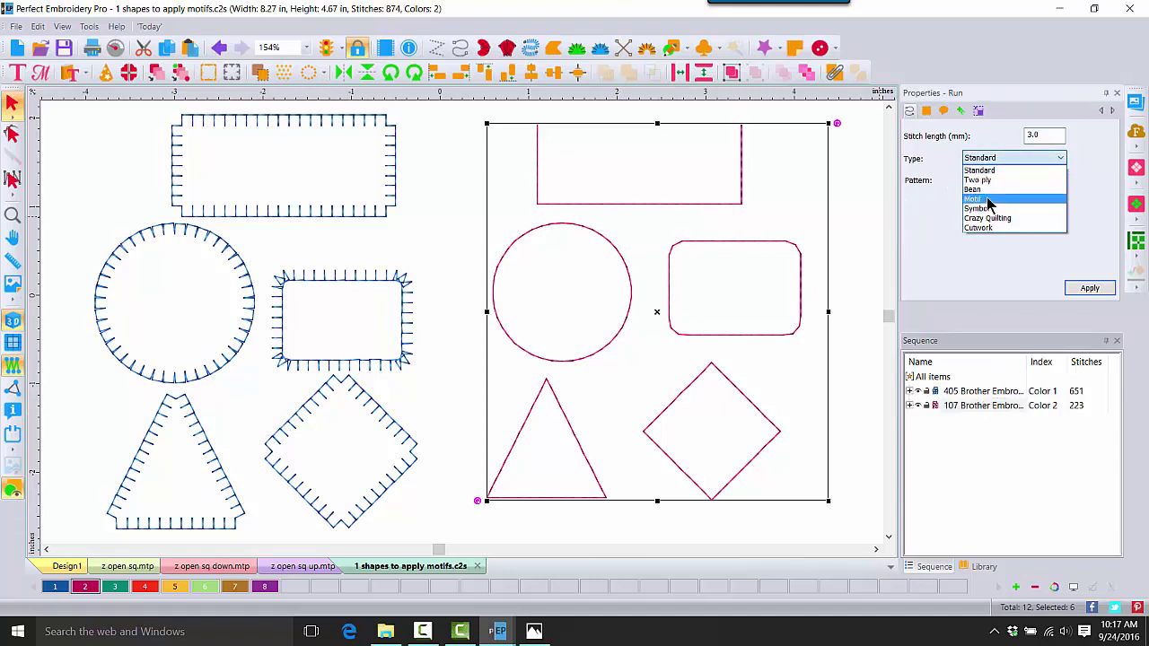
pyautogui.click(987, 202)
pyautogui.click(1061, 181)
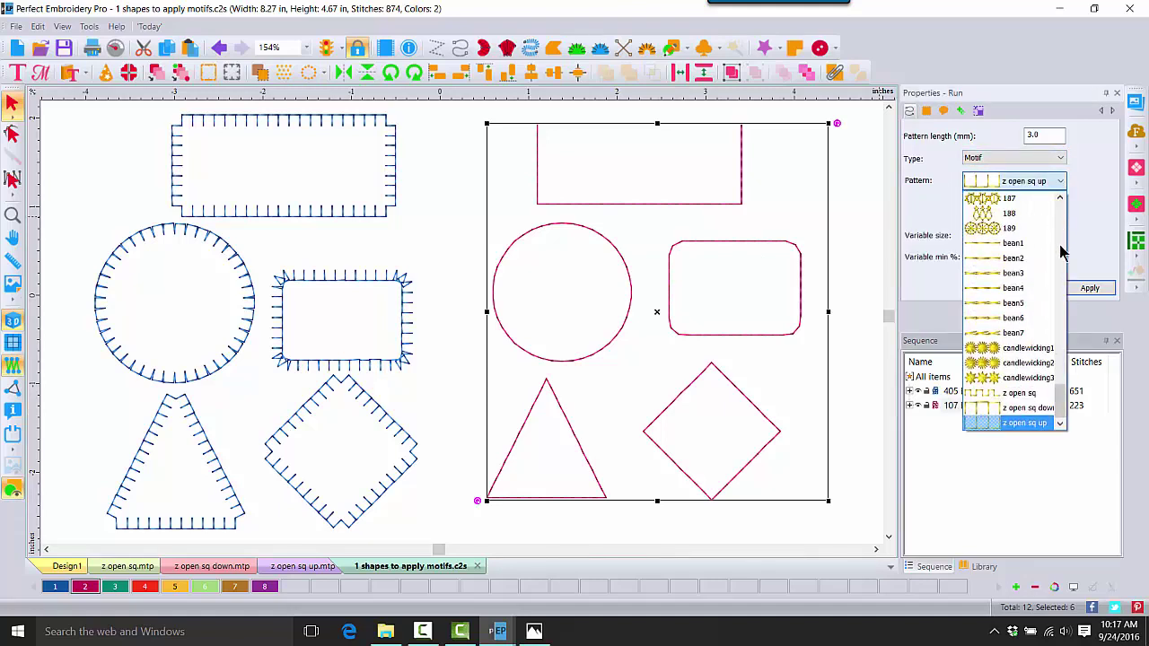
pyautogui.click(1031, 421)
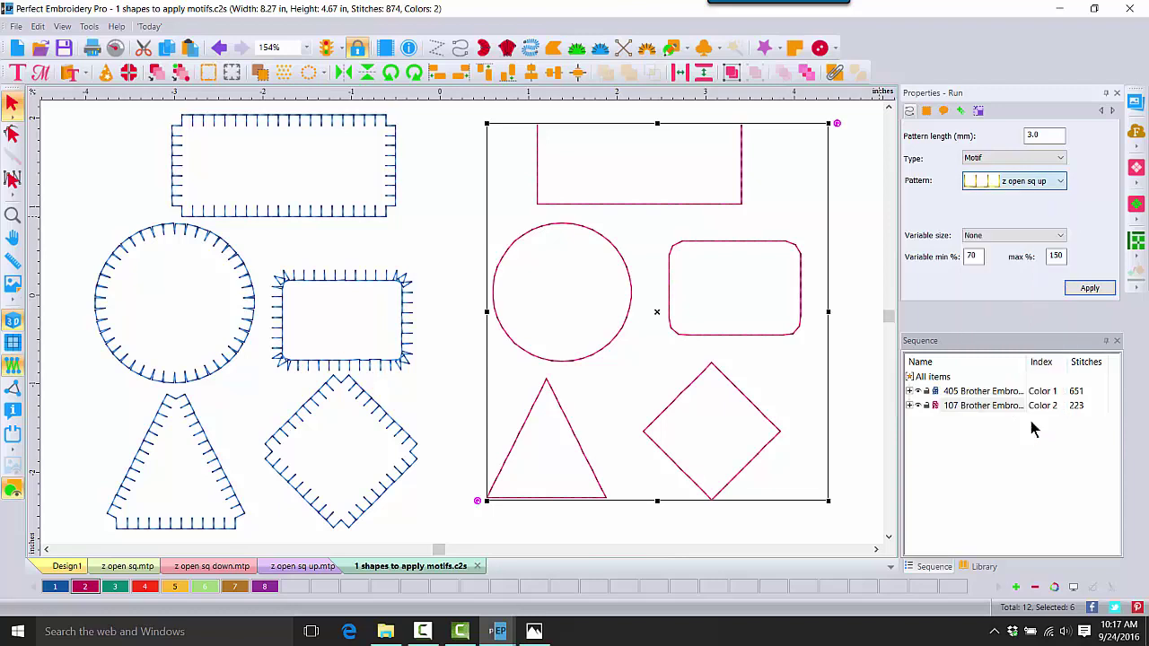
pyautogui.click(1074, 287)
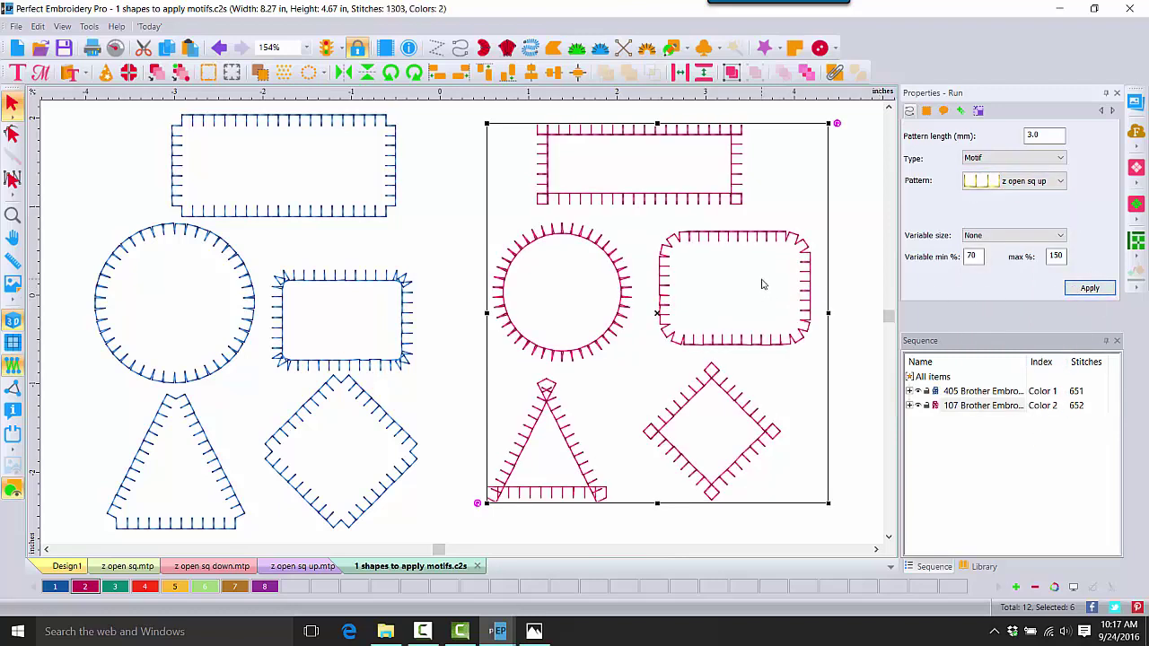
# - Deselect the Color 2 shapes and examine the motifs along the bottom of the circle and at the triangle's apex
pyautogui.click(859, 134)
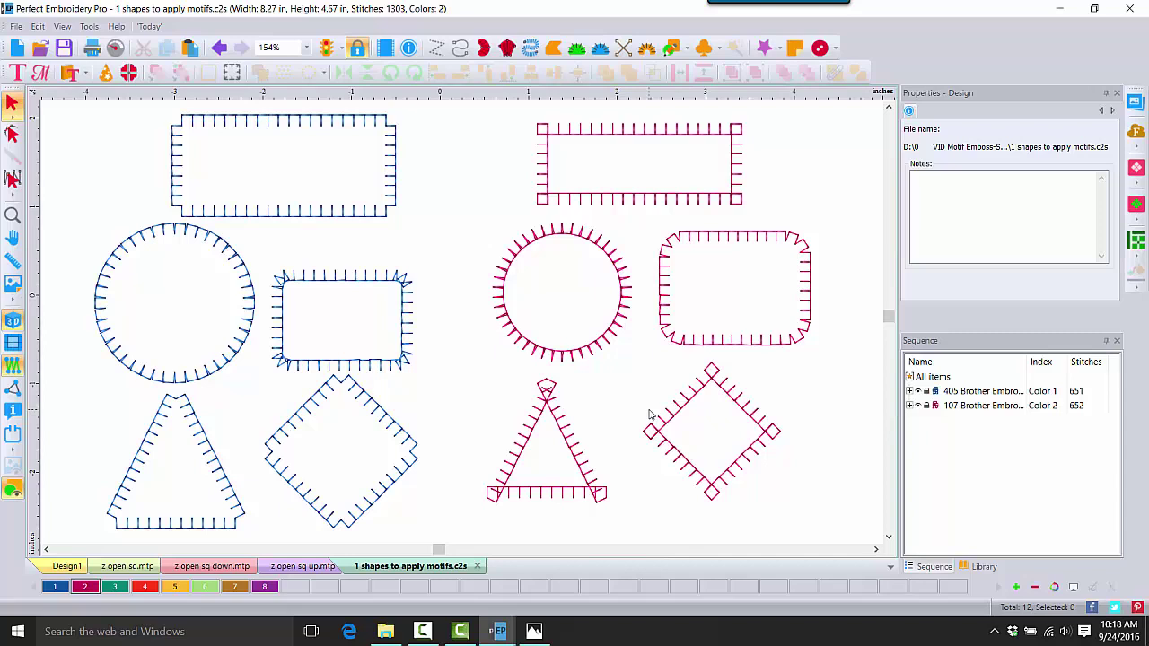
pyautogui.click(12, 215)
pyautogui.click(578, 361)
pyautogui.click(573, 352)
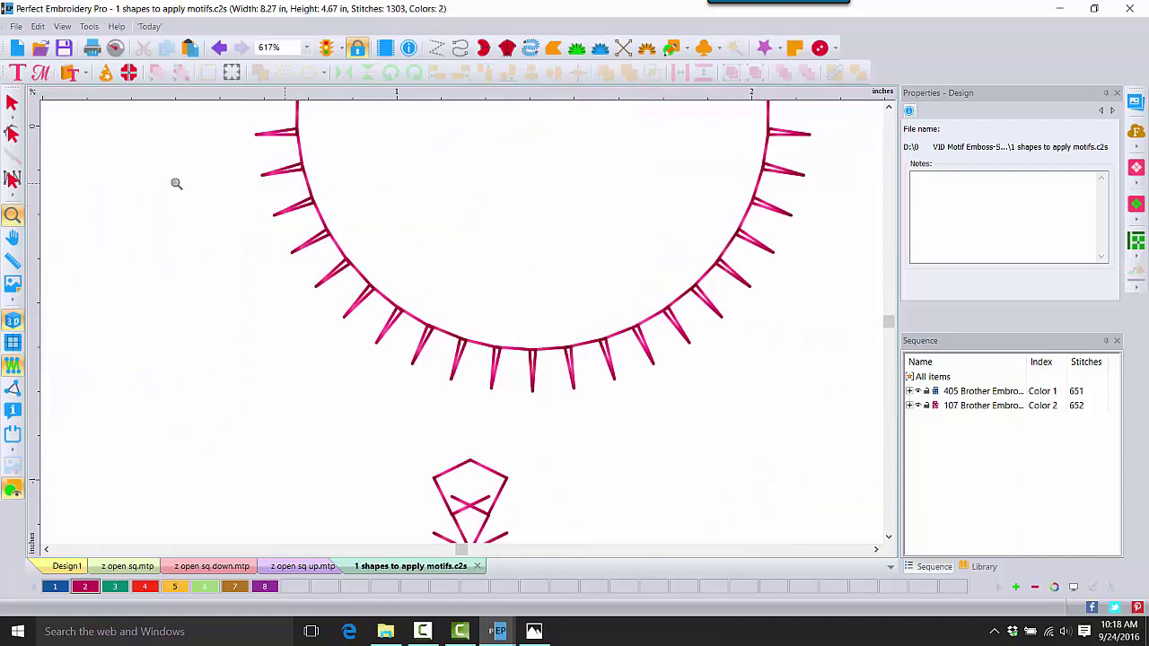
pyautogui.click(11, 102)
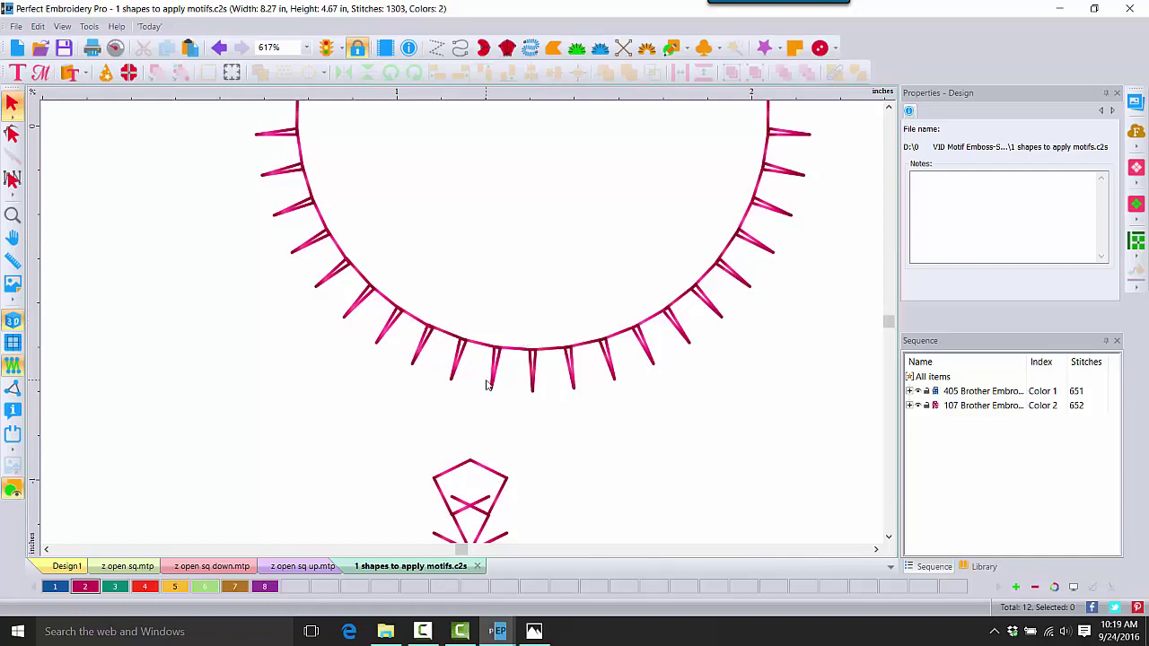
pyautogui.click(890, 537)
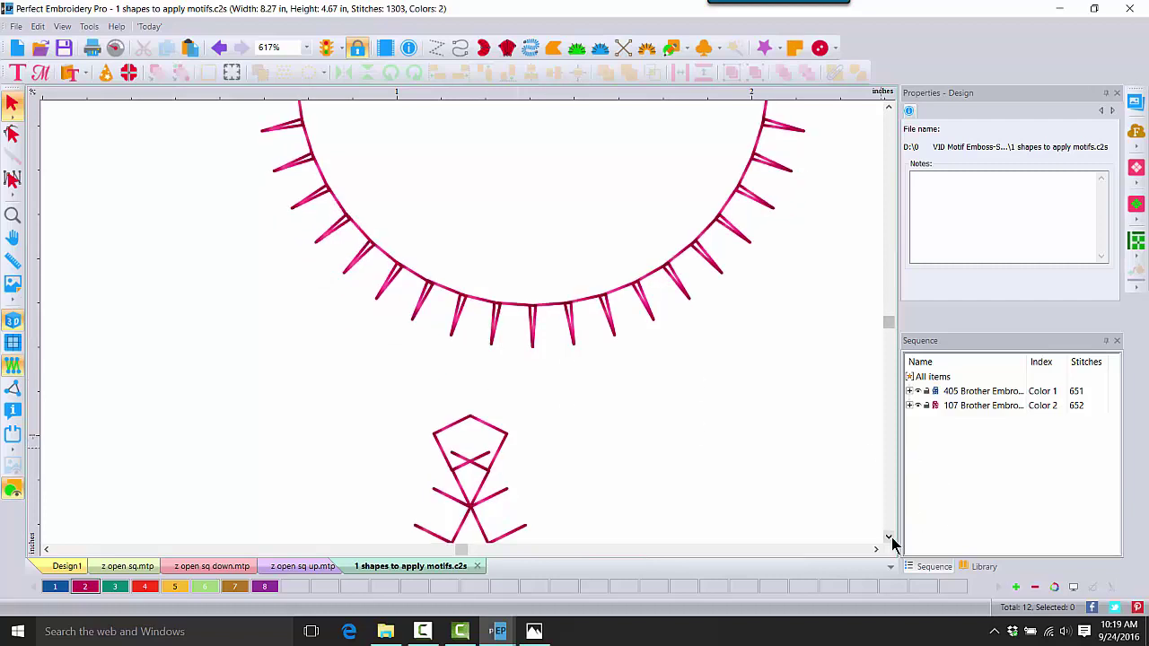
pyautogui.click(890, 538)
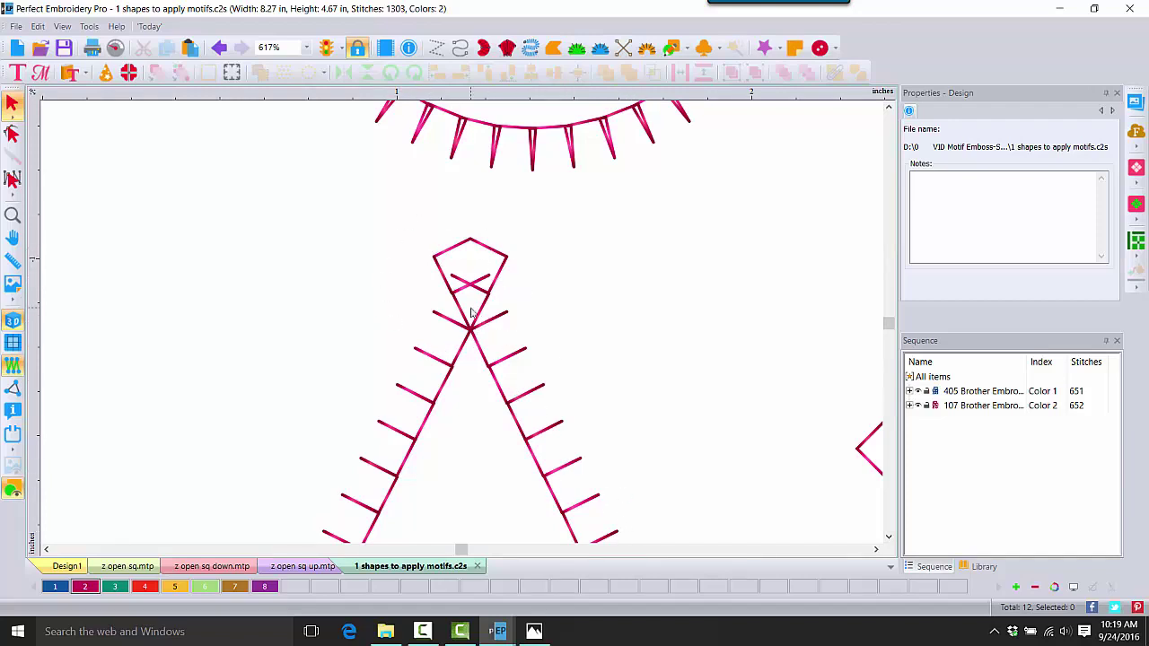
pyautogui.click(13, 215)
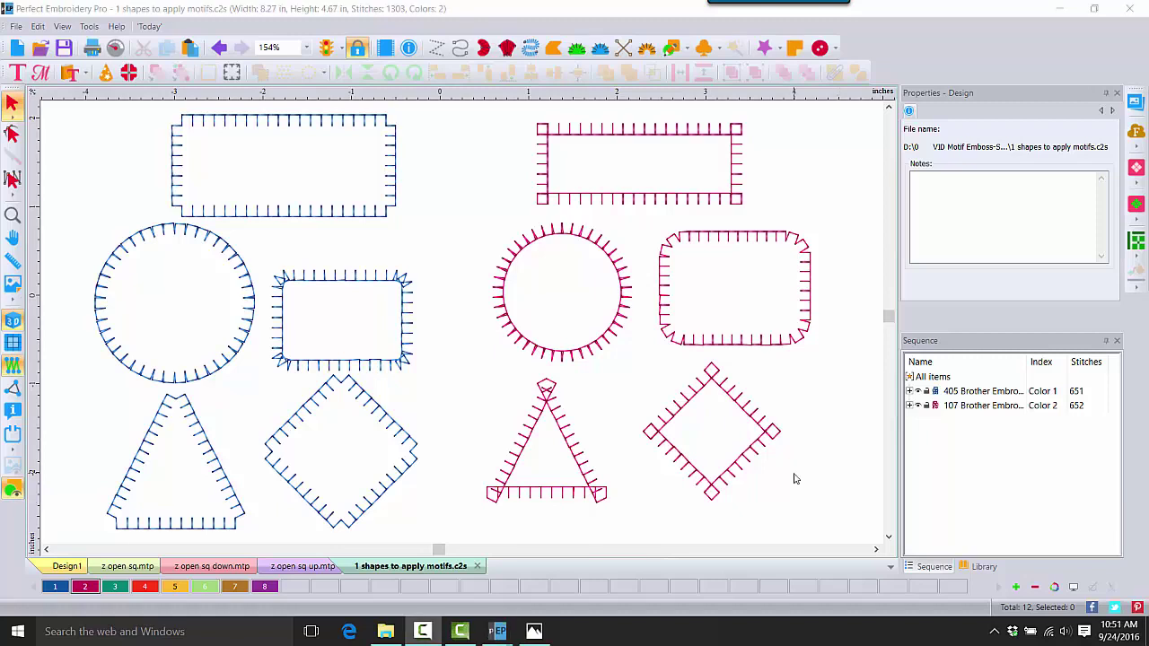
# - In a new design with the grid shown, draw a K-shaped run ending in a horizontal tail about 0.5 in long on the baseline
pyautogui.click(16, 49)
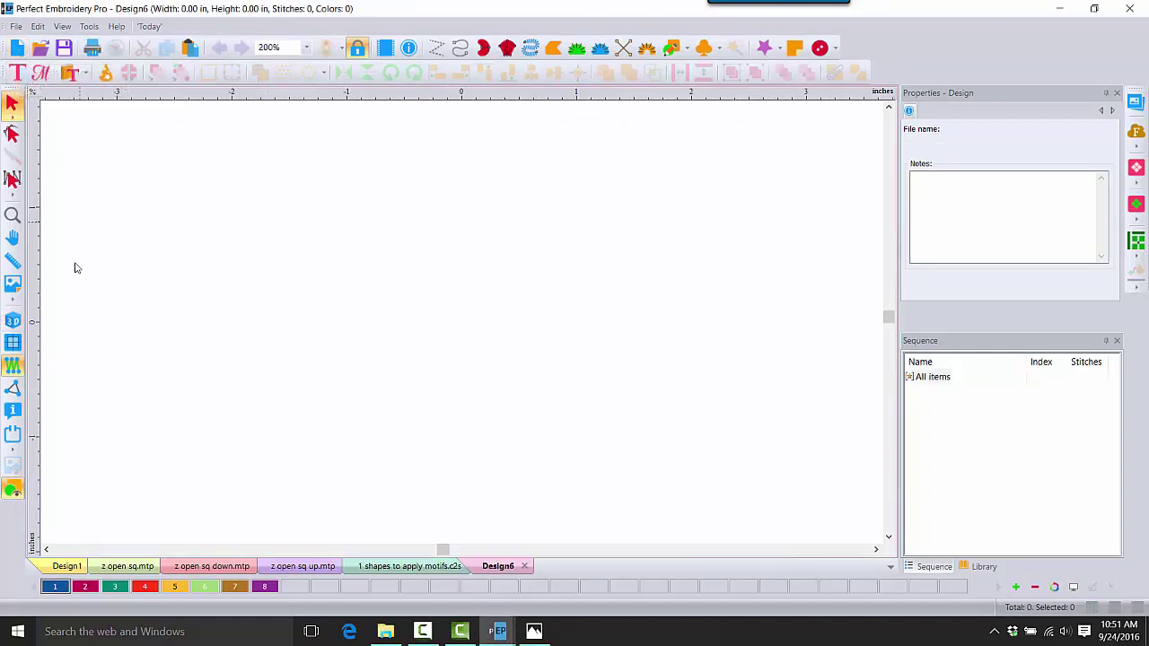
pyautogui.click(13, 343)
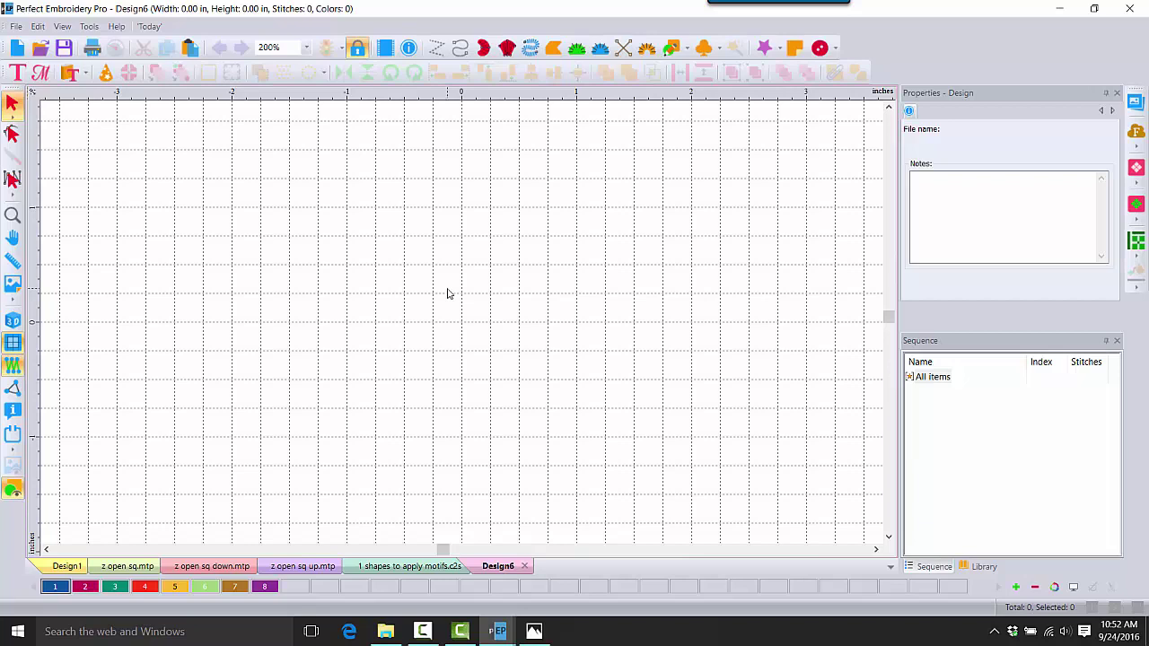
pyautogui.click(462, 47)
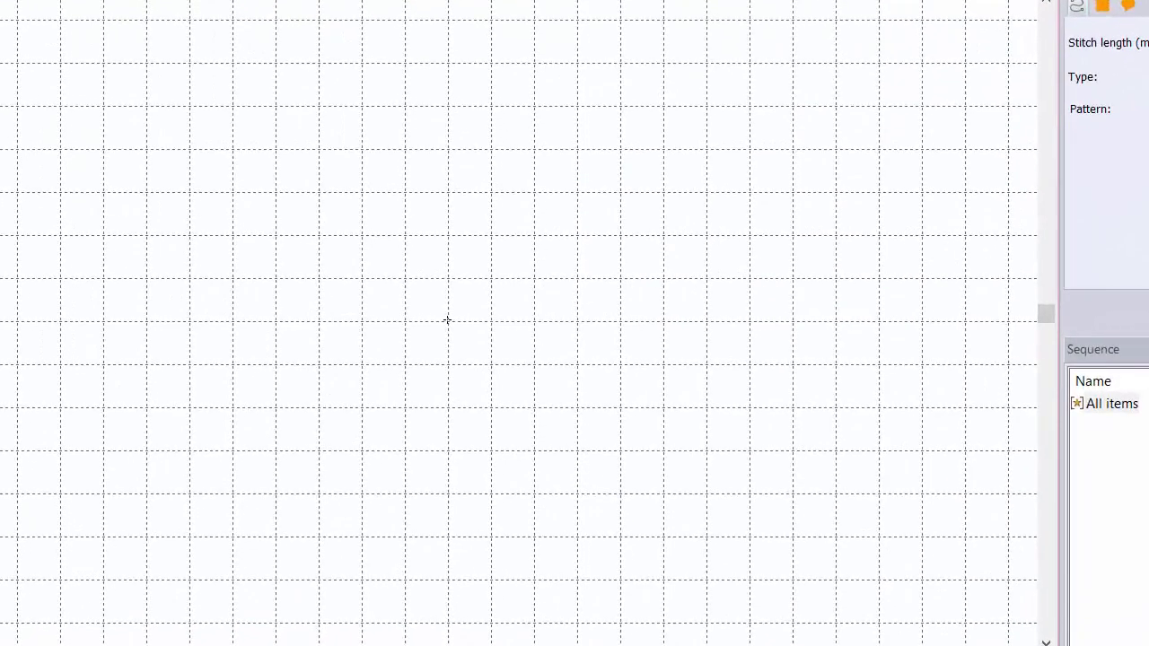
pyautogui.click(489, 321)
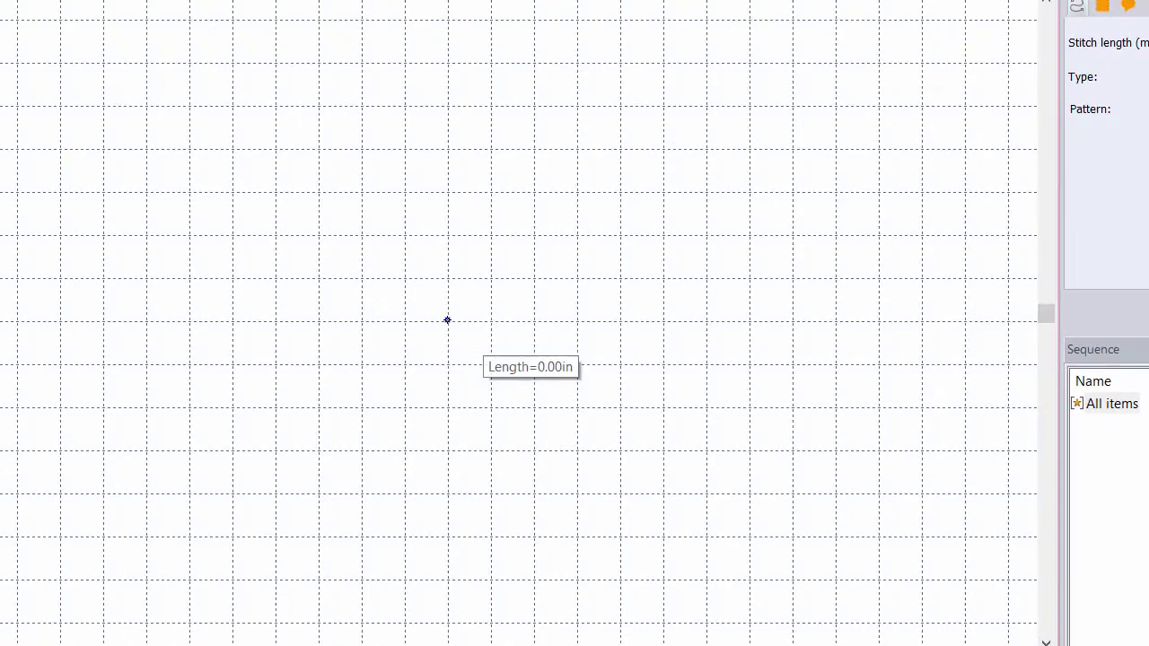
pyautogui.click(448, 147)
pyautogui.click(446, 237)
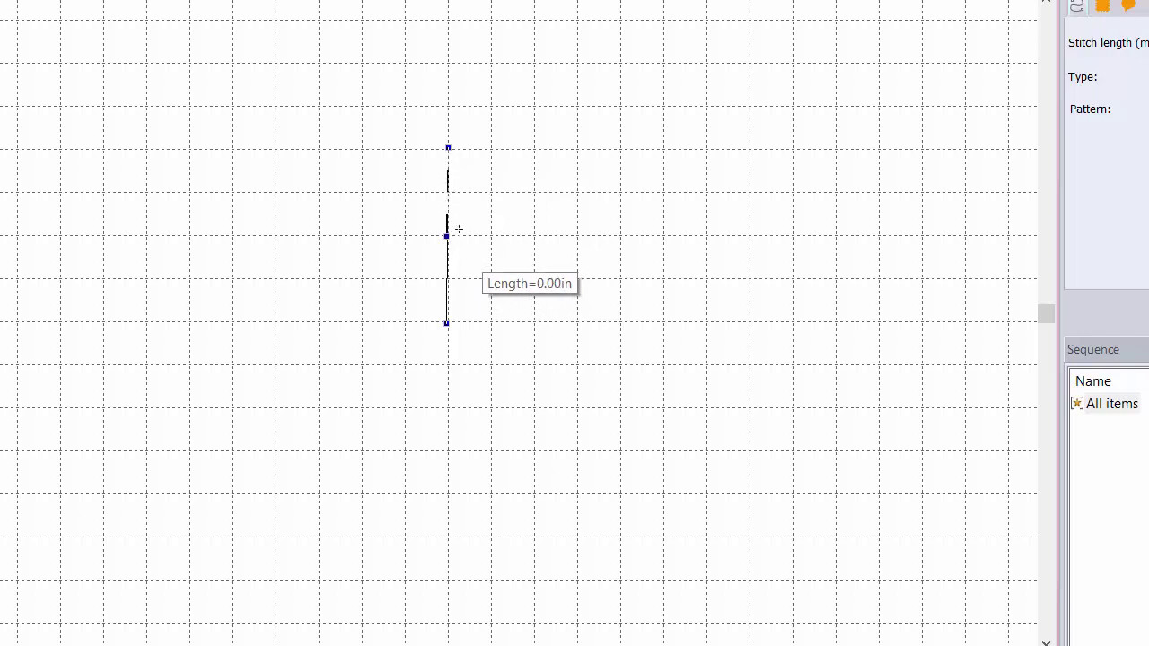
pyautogui.click(537, 149)
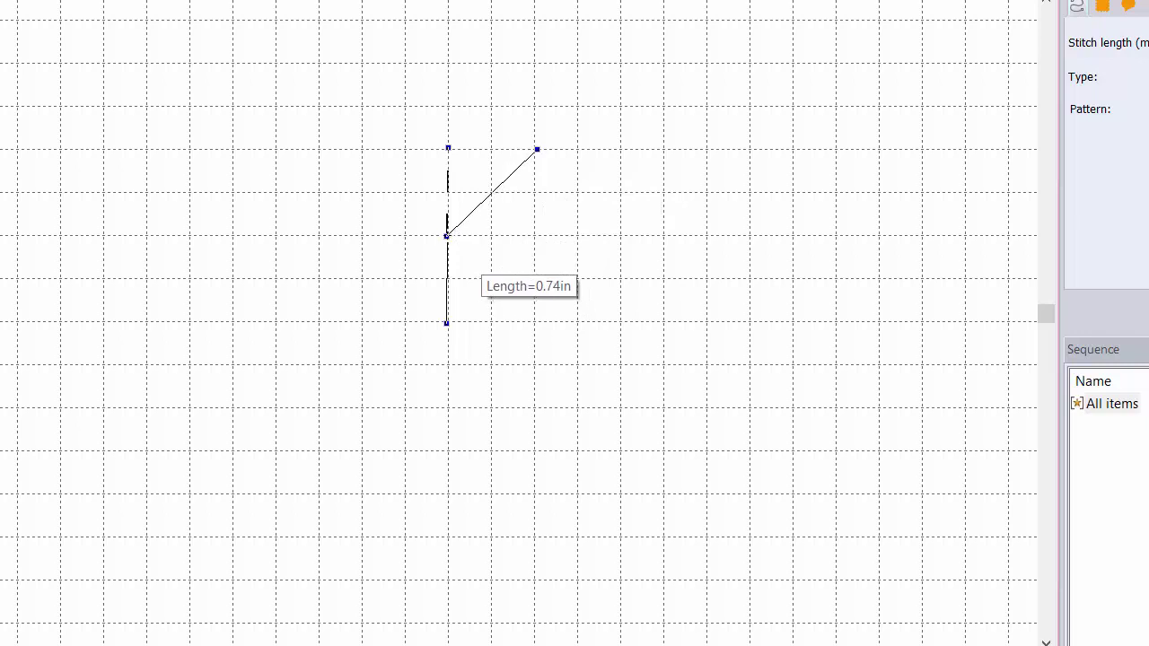
pyautogui.click(446, 236)
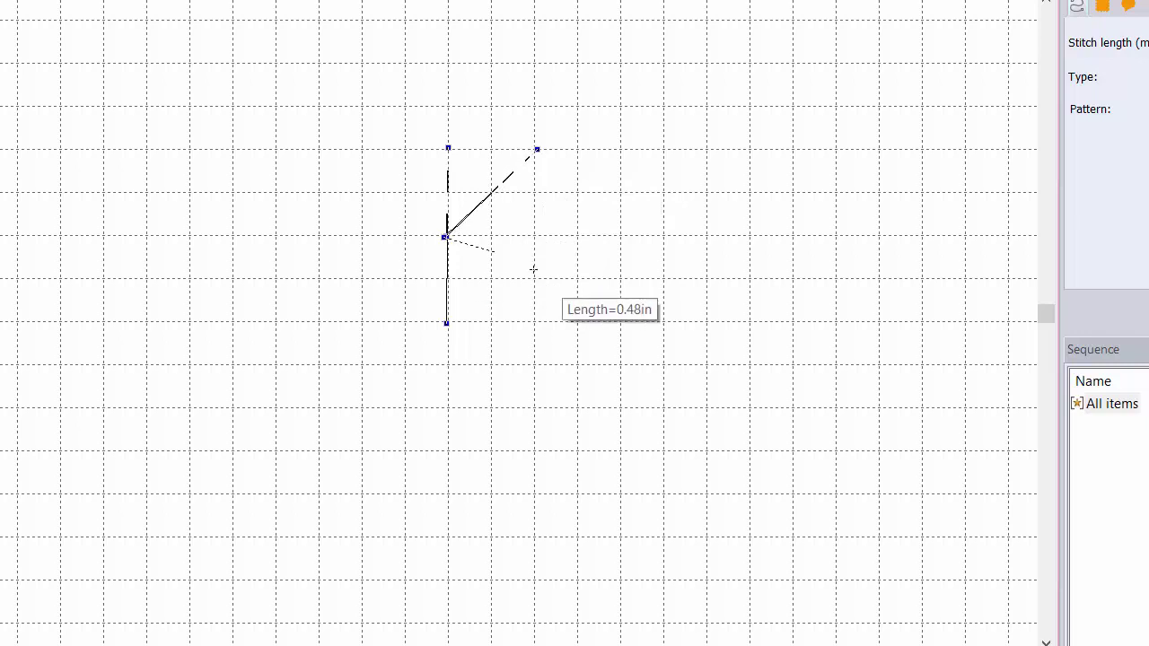
pyautogui.click(536, 321)
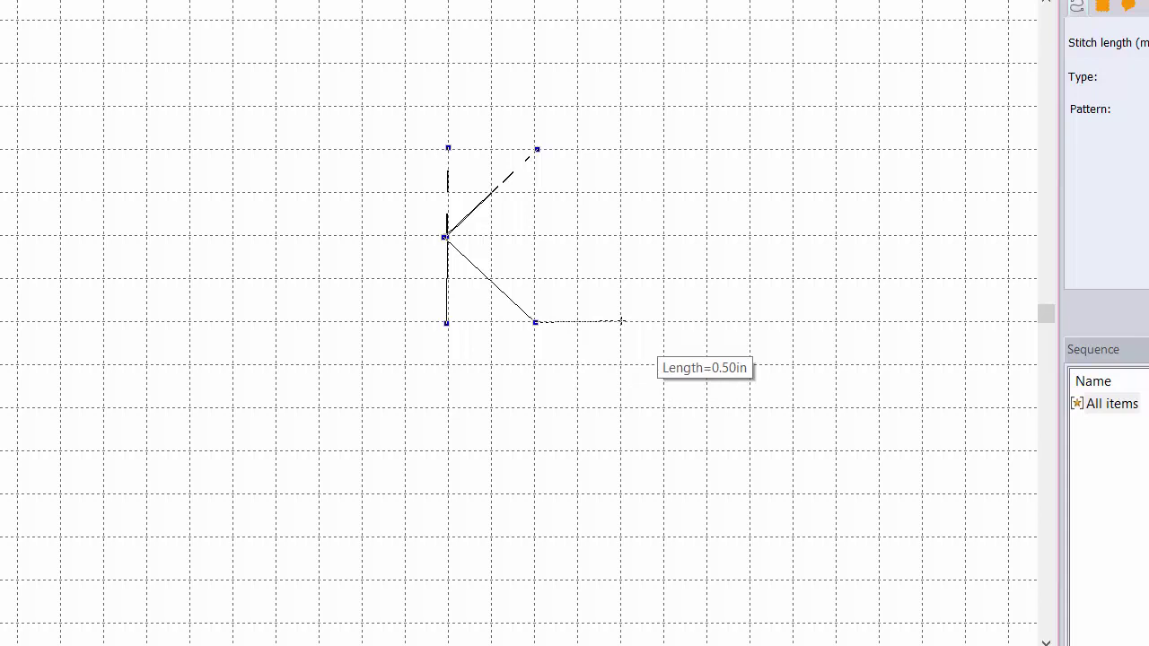
pyautogui.press('Return')
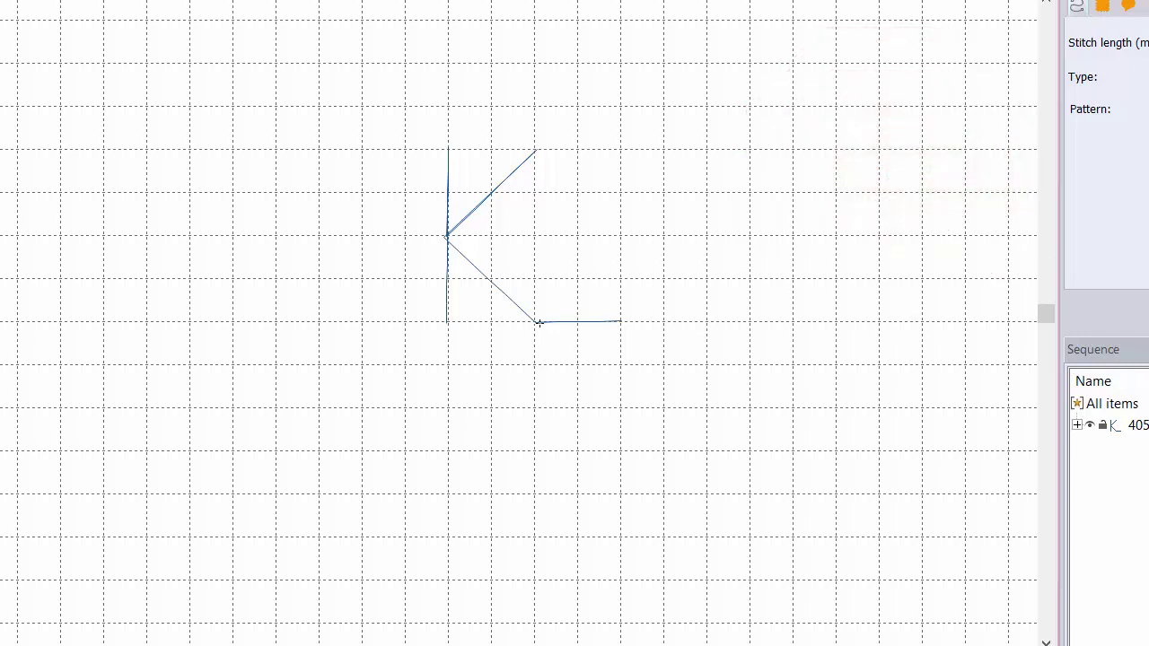
# - Select the K-shaped run and recolor it with palette color 2
pyautogui.hotkey('ctrl', 'a')
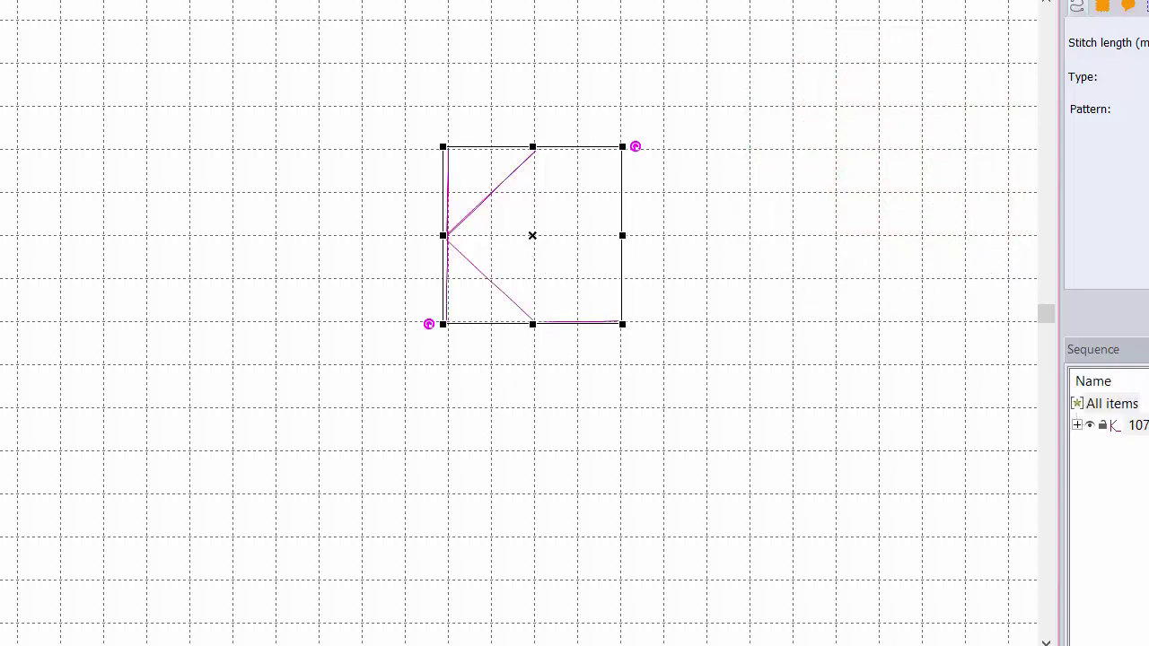
pyautogui.click(516, 228)
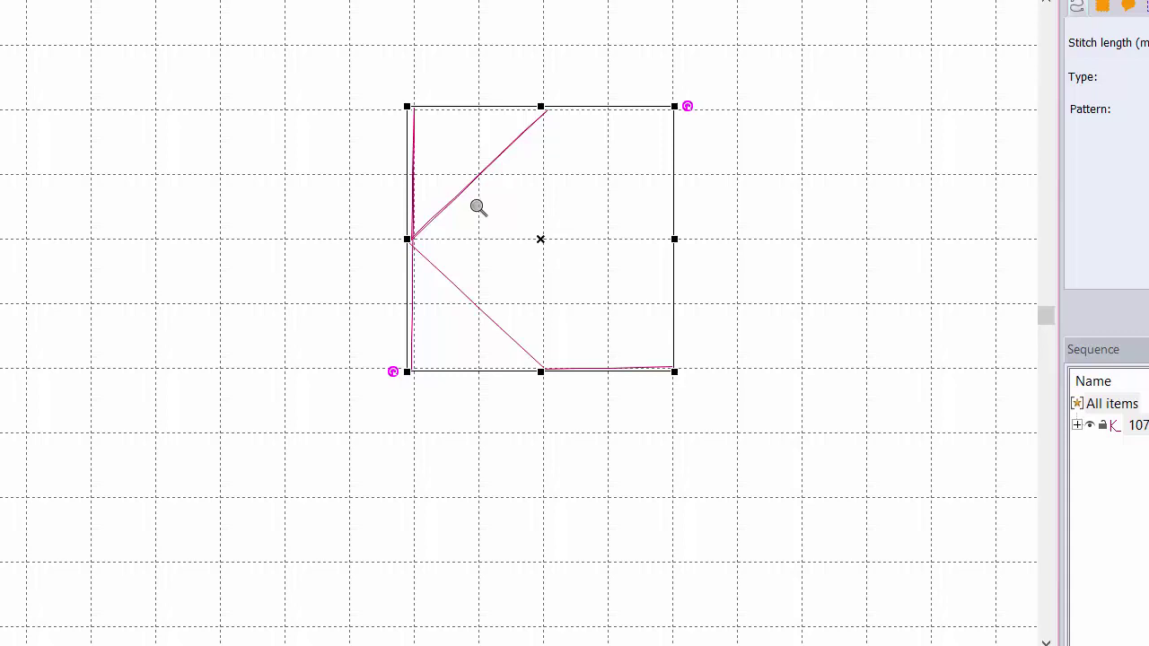
pyautogui.click(478, 207)
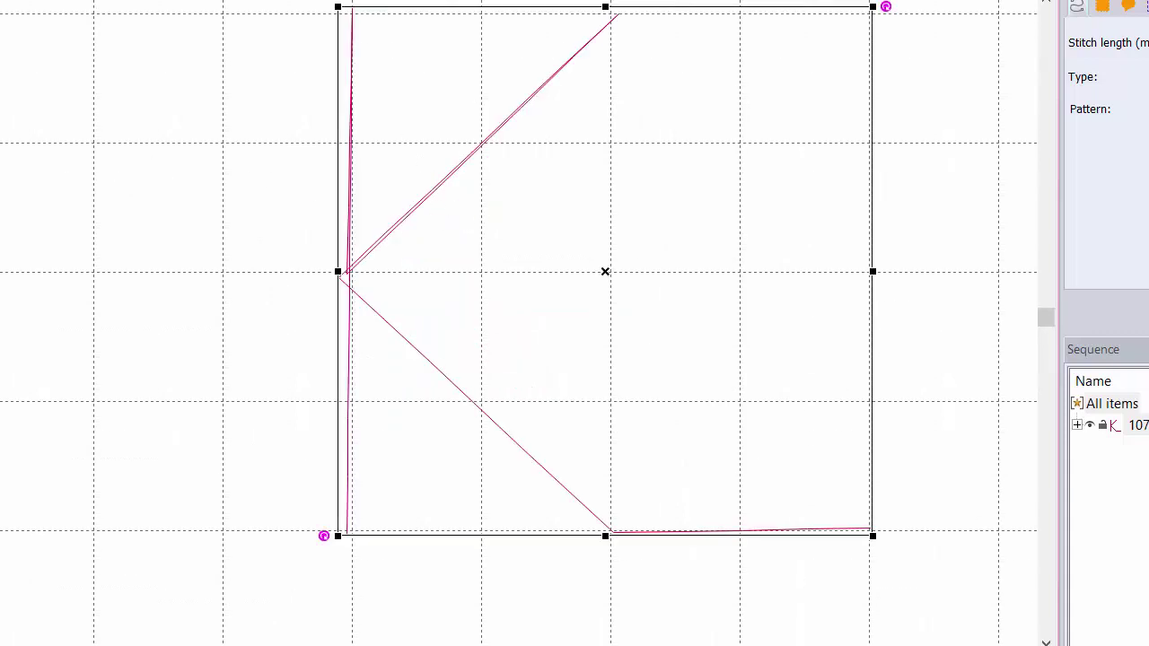
# - Edit the K run's points, aligning the stem's top, the upper arm's tip and the lower leg's foot with the grid intersections
pyautogui.press('h')
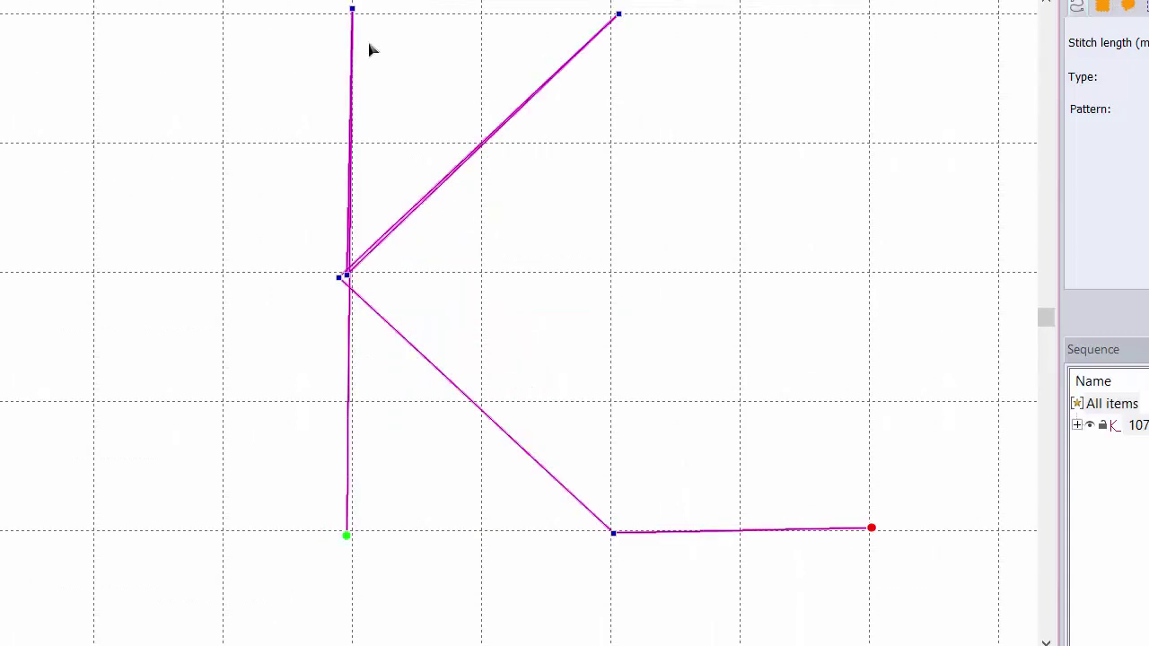
pyautogui.click(352, 10)
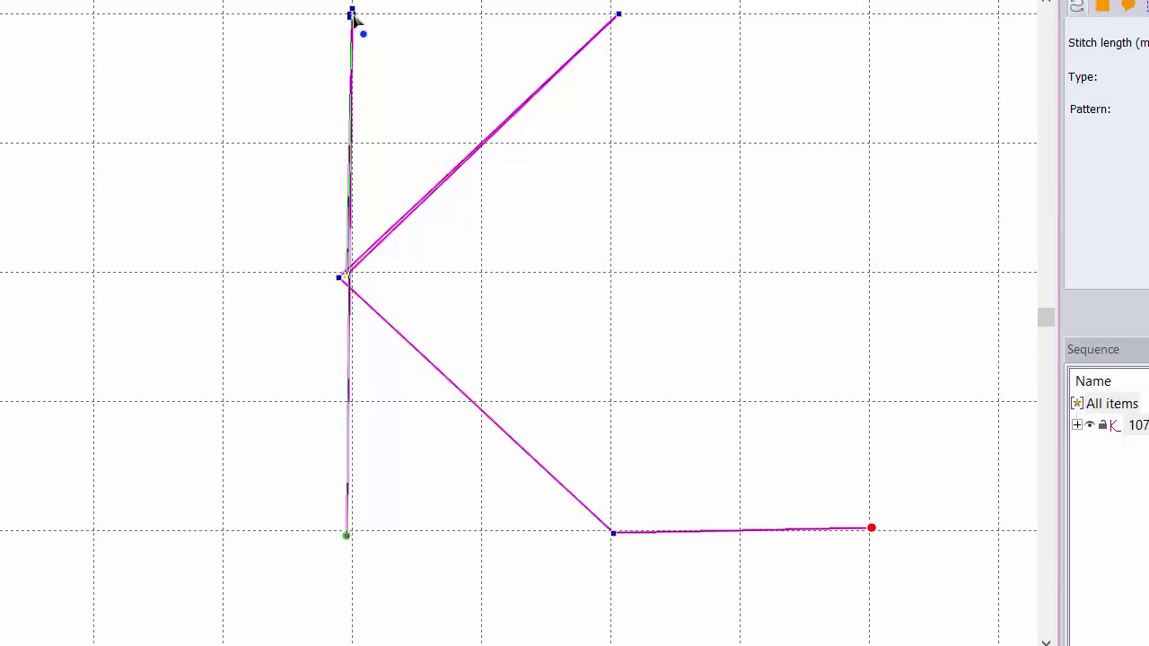
pyautogui.click(615, 18)
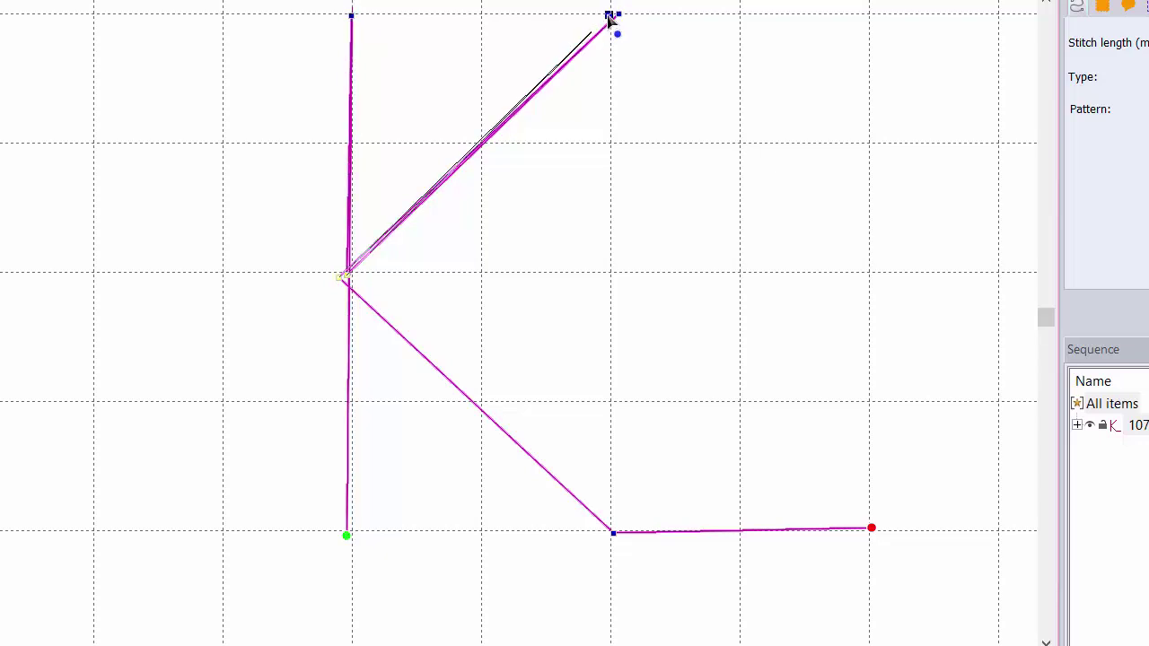
pyautogui.click(615, 535)
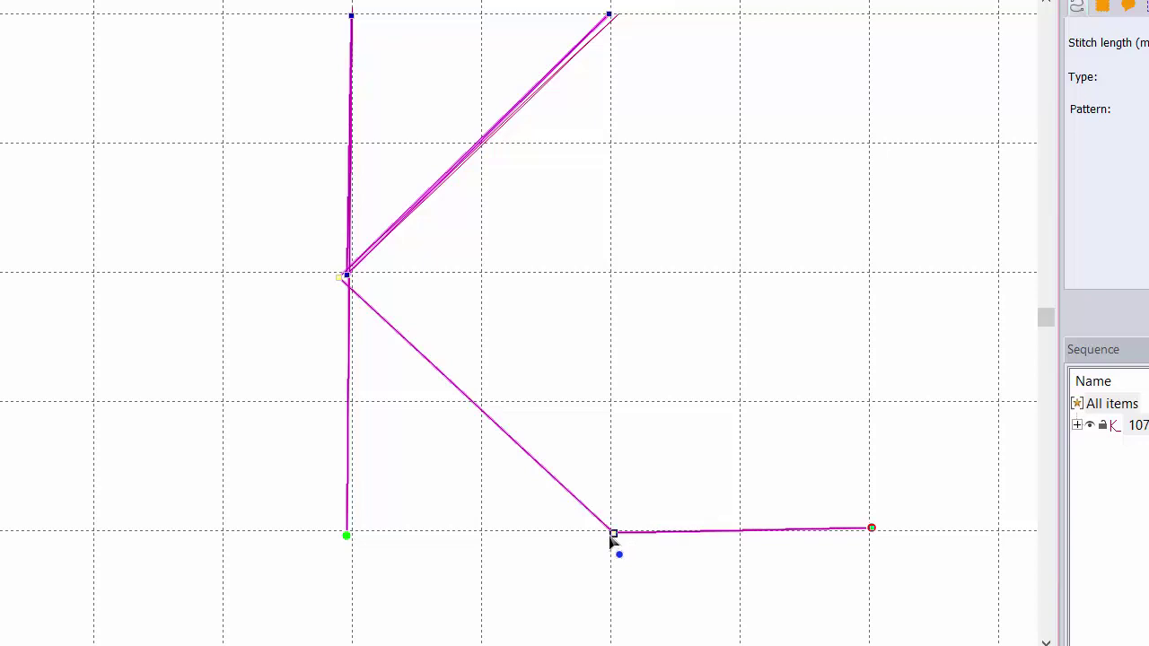
# - Restrict the K run's point editing to outlines only
pyautogui.rightClick(349, 537)
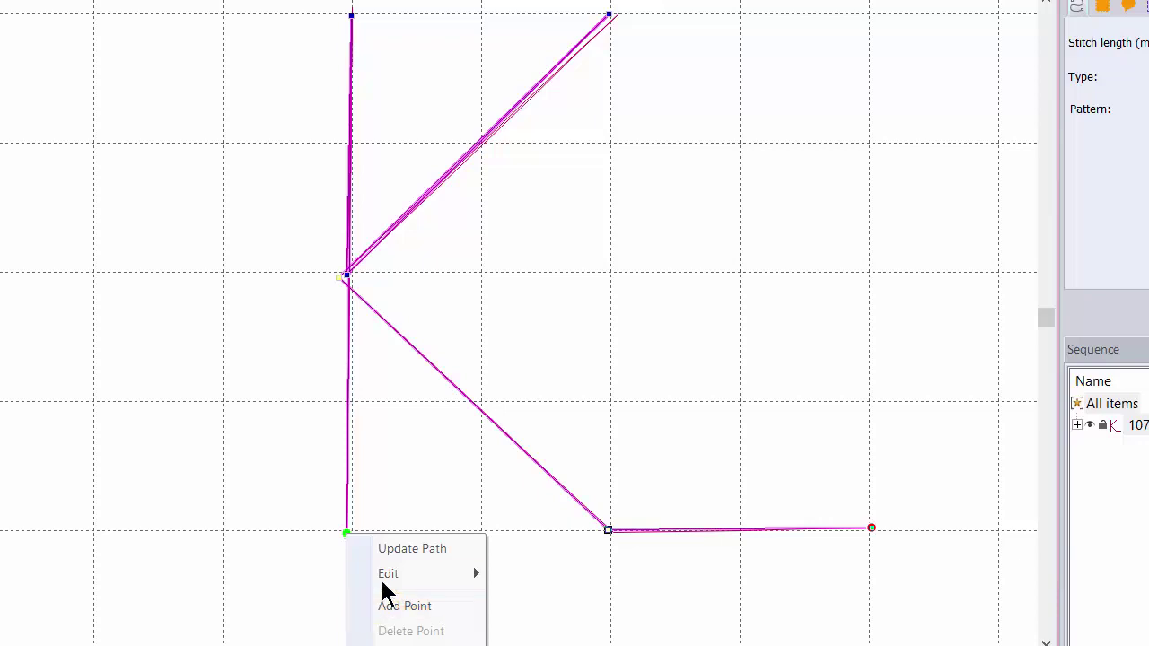
pyautogui.moveTo(387, 579)
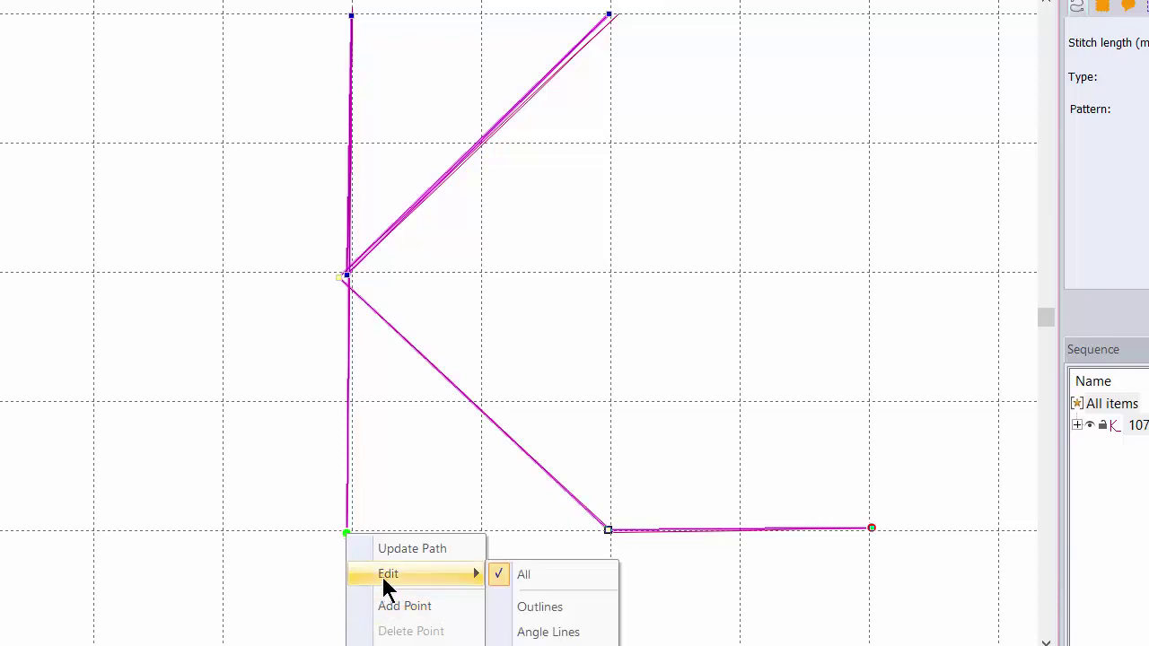
pyautogui.click(540, 611)
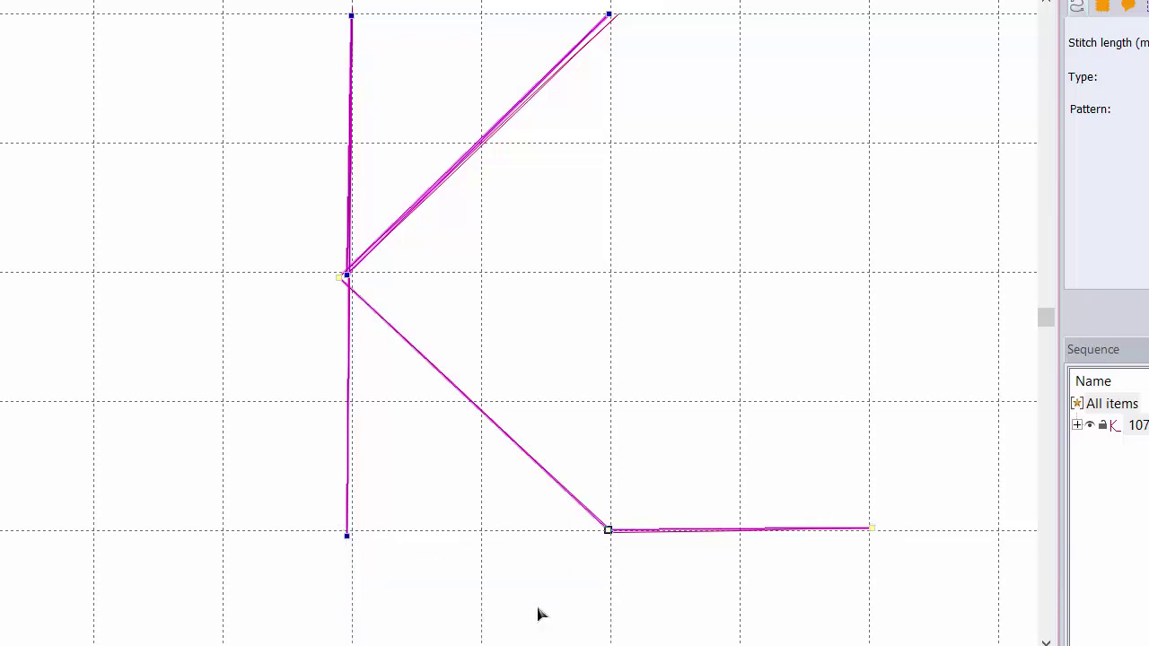
# - Move the K run's stem bottom and the tail's end point onto the baseline grid intersections
pyautogui.click(349, 535)
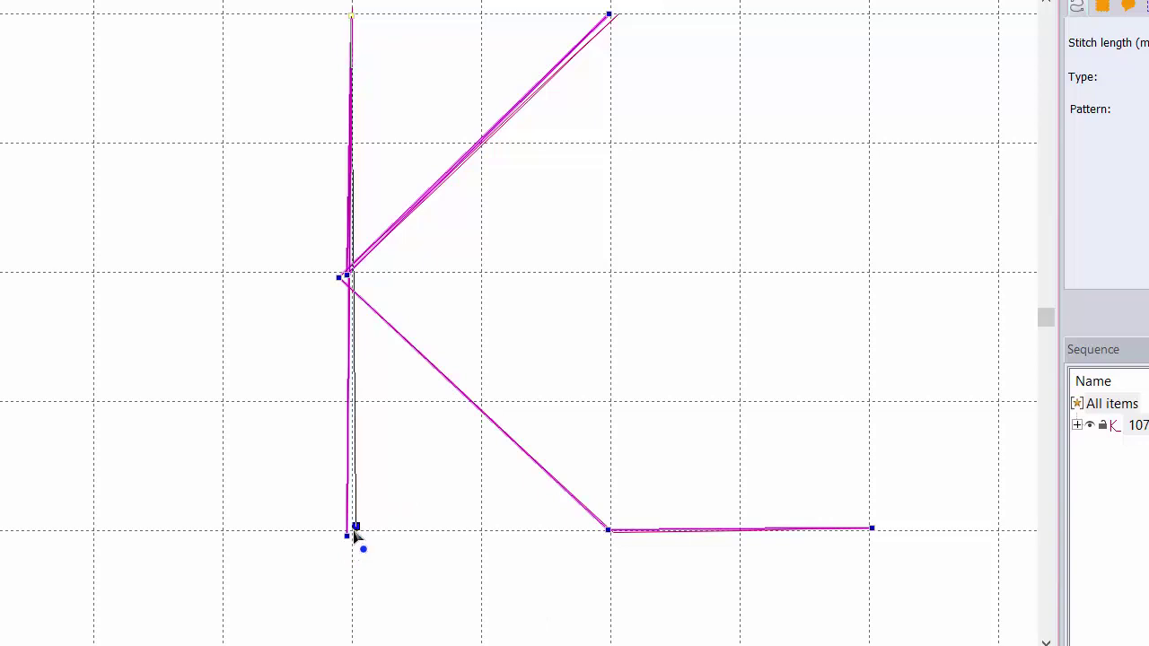
pyautogui.click(872, 531)
pyautogui.moveTo(872, 535); pyautogui.dragTo(870, 533)
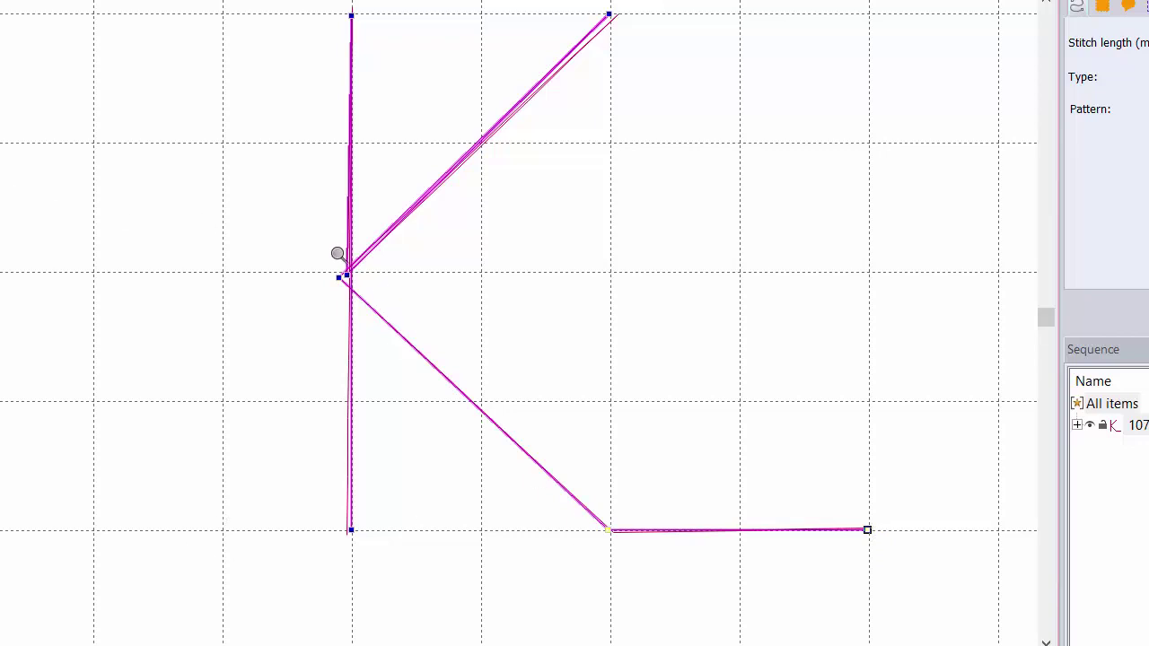
# - Move both middle vertices of the K run onto the same grid intersection on the stem and apply the change
pyautogui.click(351, 270)
pyautogui.click(351, 269)
pyautogui.click(351, 269)
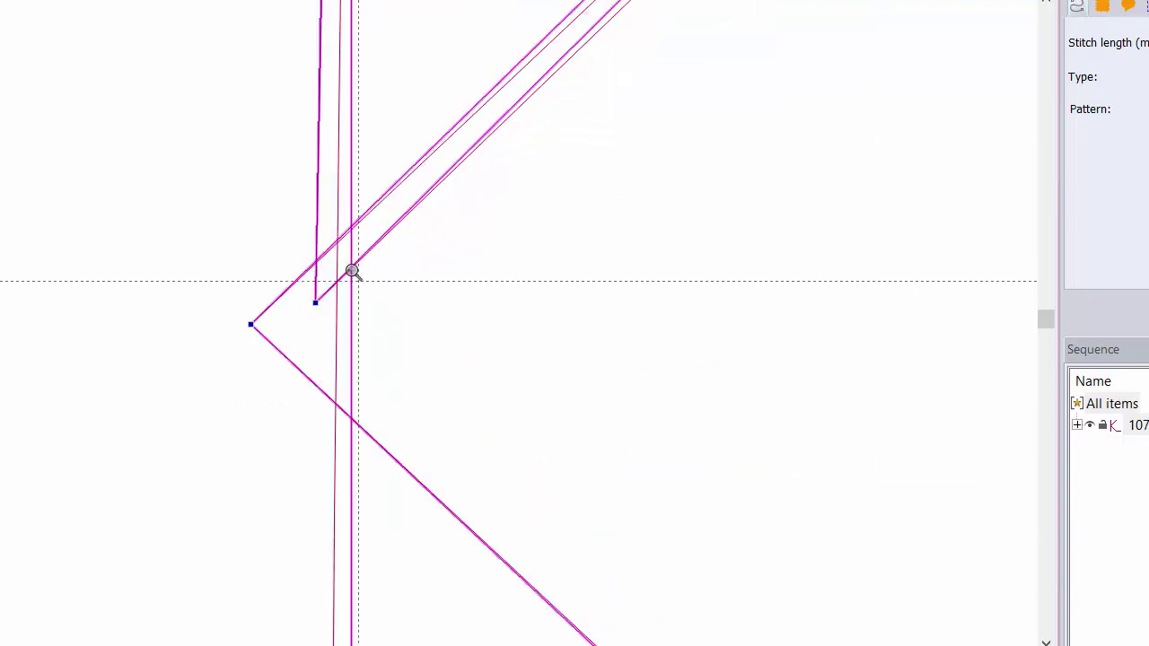
pyautogui.click(351, 269)
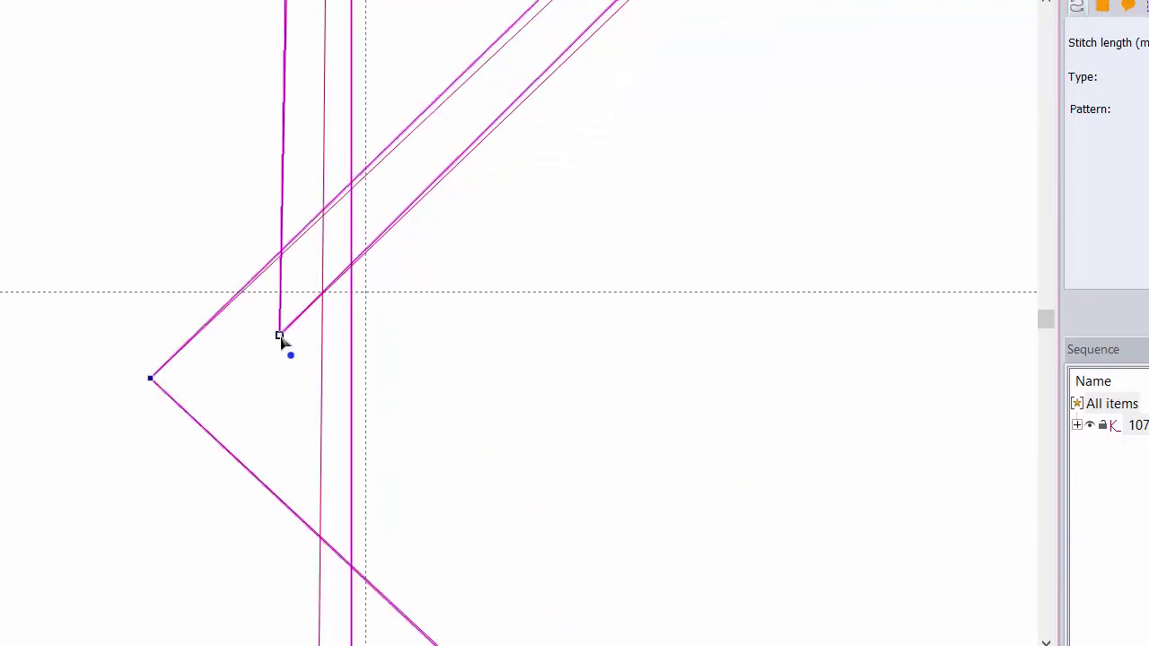
pyautogui.moveTo(279, 337); pyautogui.dragTo(367, 291)
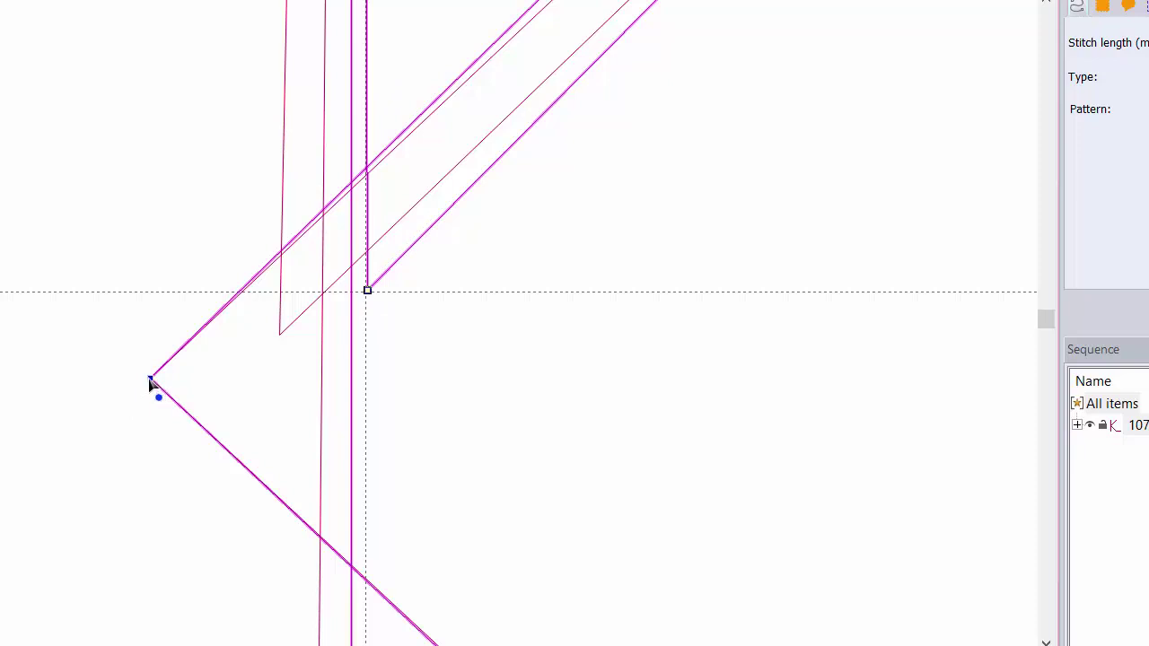
pyautogui.moveTo(150, 379); pyautogui.dragTo(367, 292)
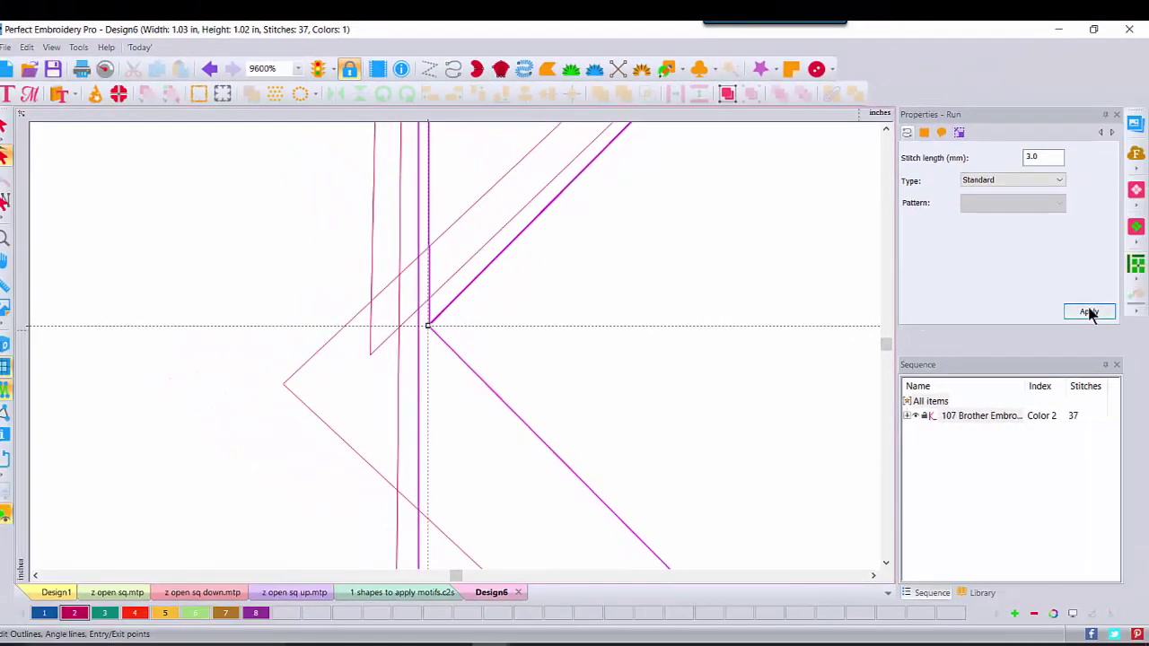
pyautogui.click(1090, 314)
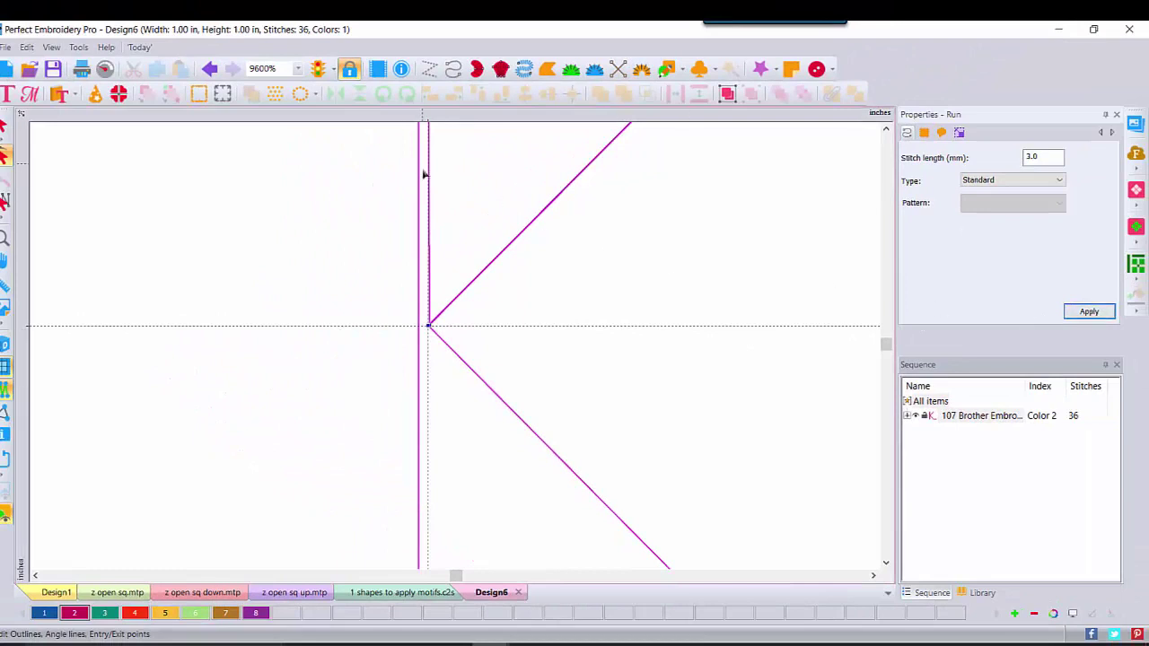
# - Move the top point of the K's stem exactly onto its grid intersection at 9600% zoom and apply the change
pyautogui.click(886, 130)
pyautogui.click(886, 130)
pyautogui.click(887, 130)
pyautogui.click(886, 130)
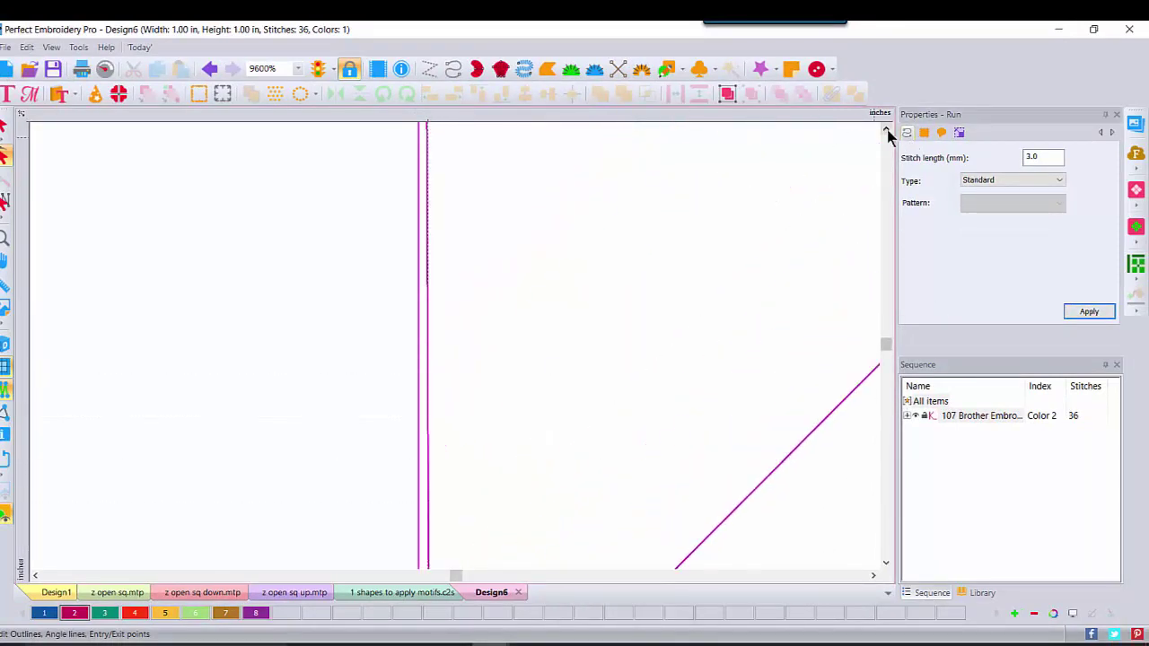
pyautogui.click(886, 130)
pyautogui.click(886, 130)
pyautogui.click(886, 130)
pyautogui.click(886, 130)
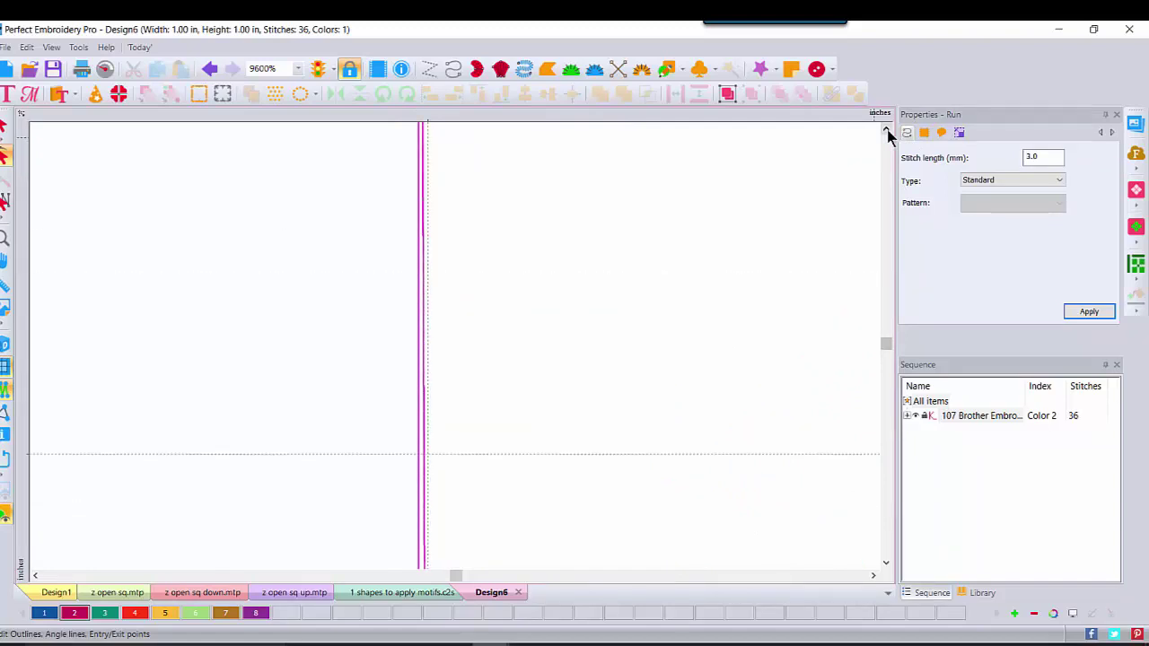
pyautogui.click(886, 130)
pyautogui.click(886, 130)
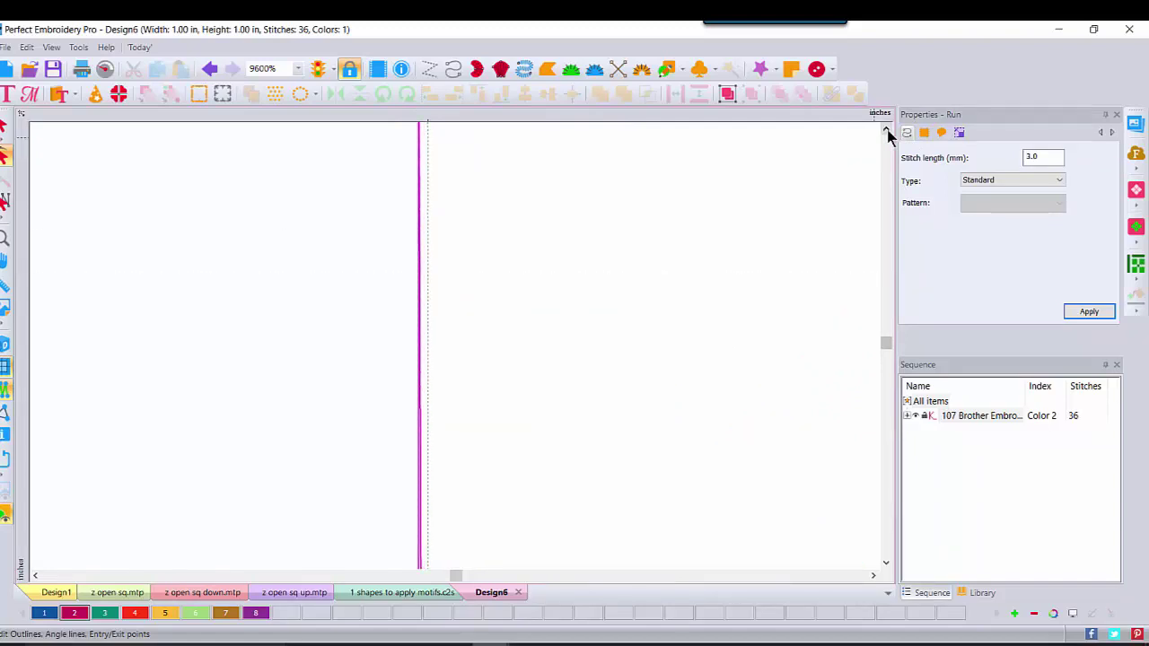
pyautogui.click(887, 131)
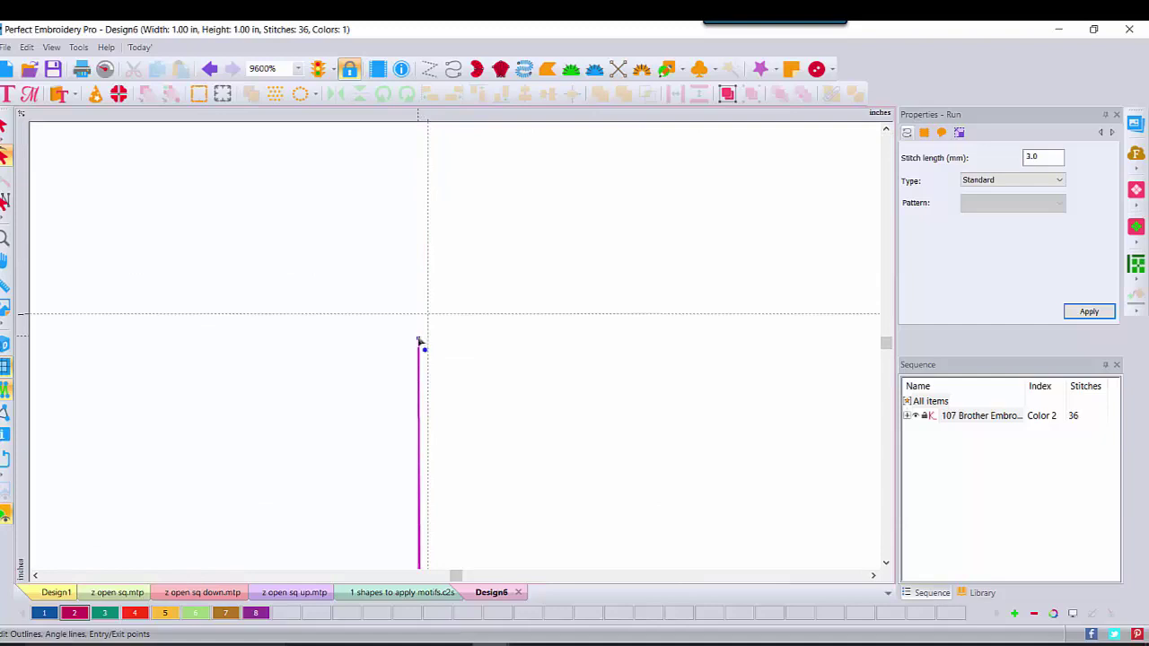
pyautogui.moveTo(428, 321); pyautogui.dragTo(427, 317)
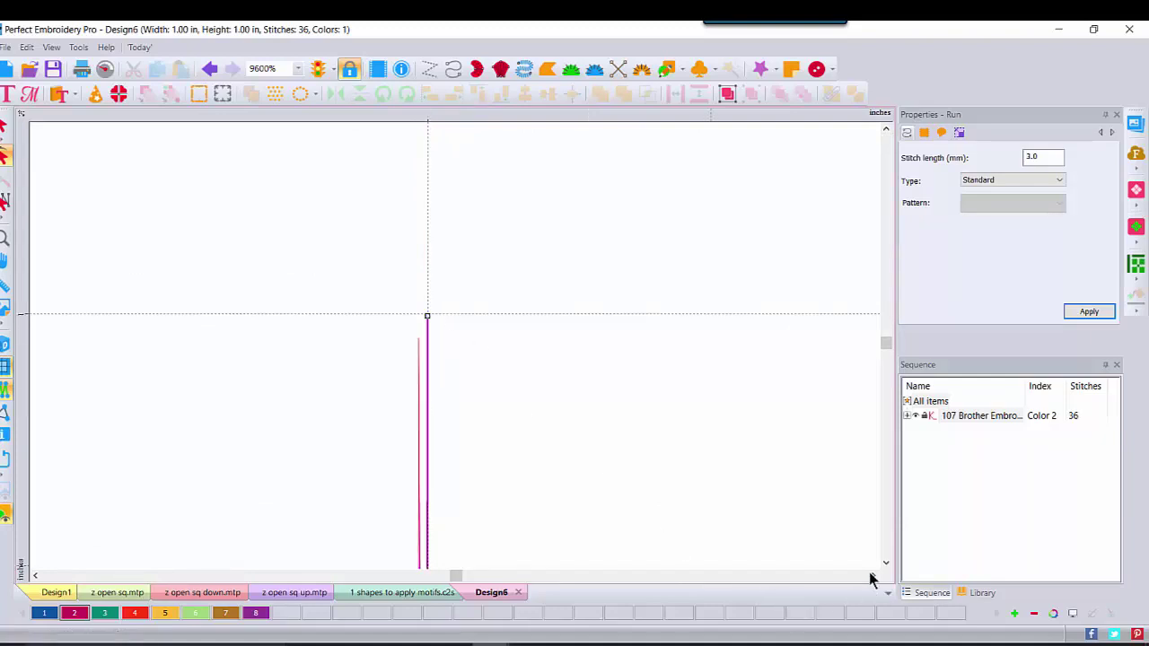
pyautogui.click(1087, 312)
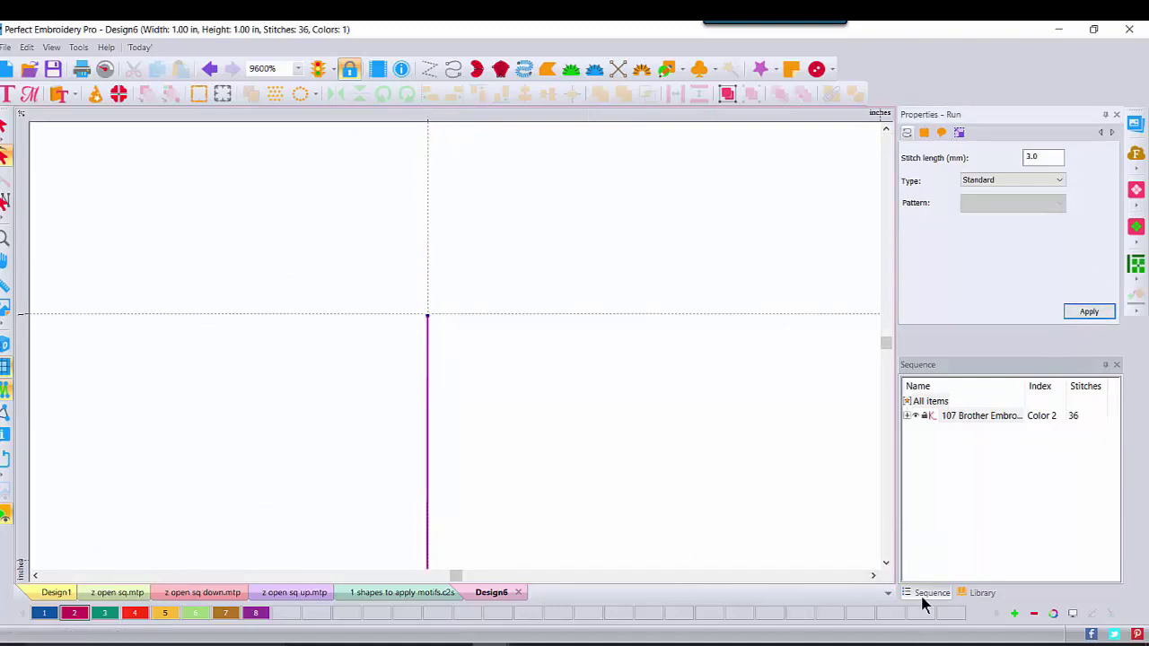
# - Move the stem's bottom point and its entry point onto the baseline grid intersection and apply the change
pyautogui.click(886, 563)
pyautogui.click(886, 566)
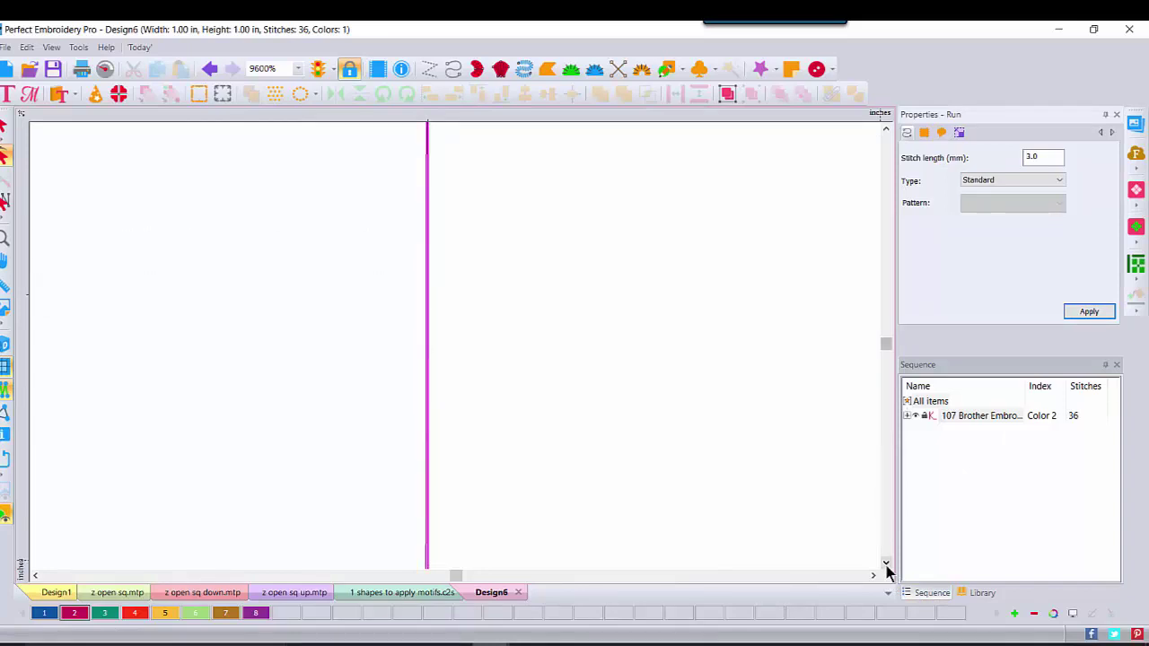
pyautogui.click(886, 565)
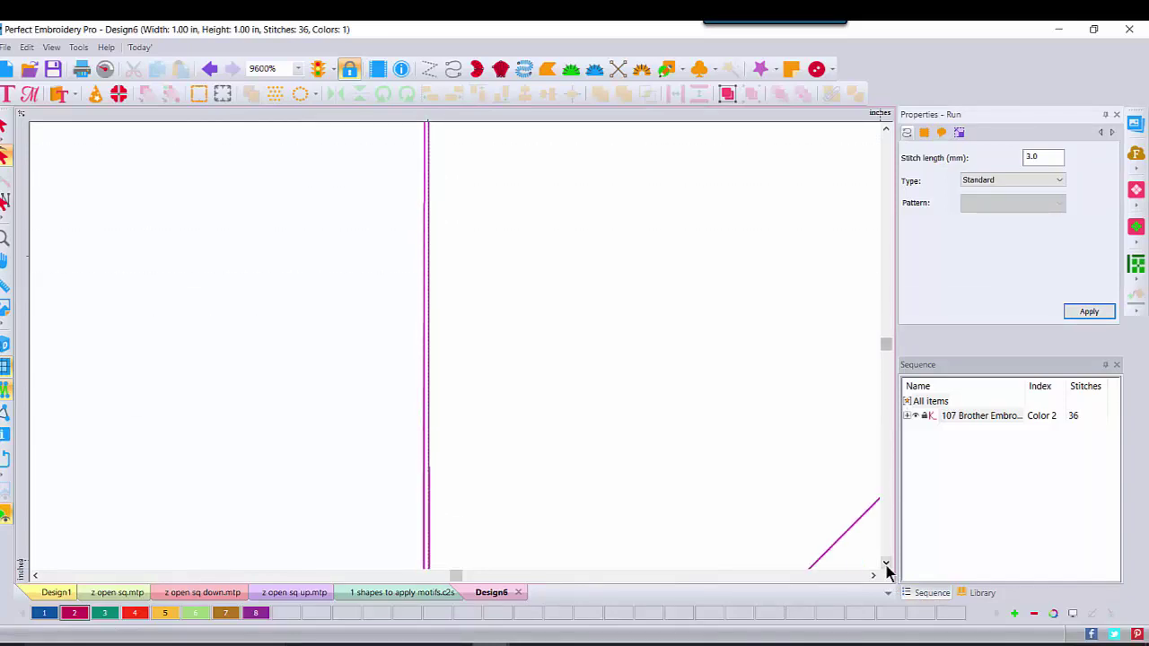
pyautogui.click(887, 566)
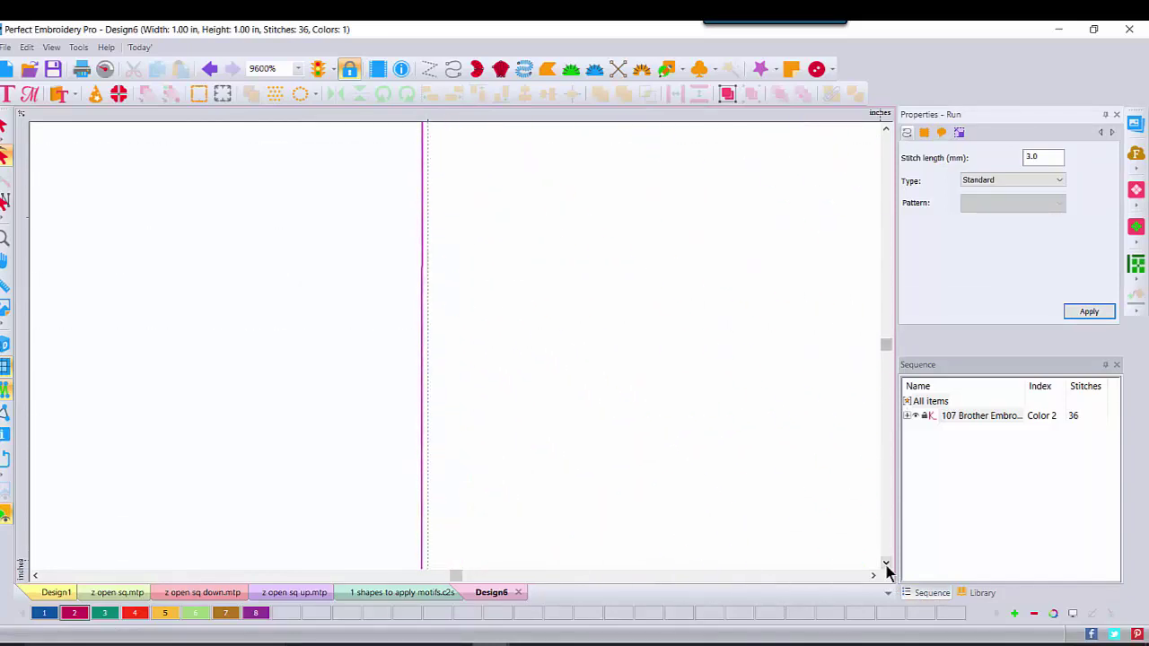
pyautogui.click(886, 566)
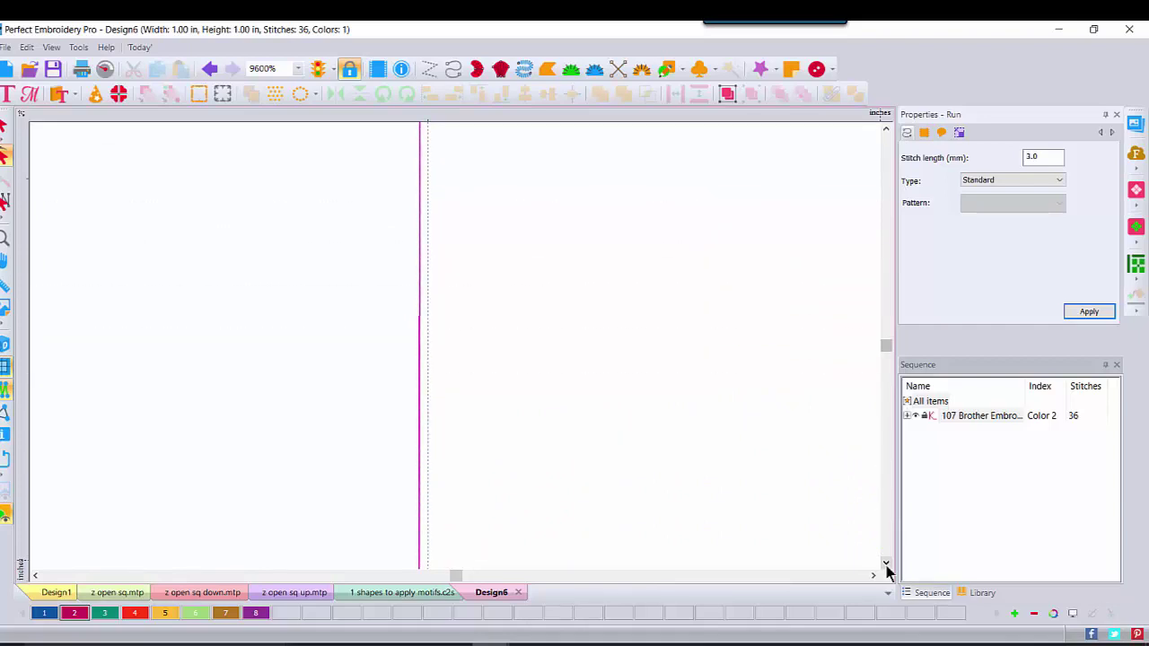
pyautogui.click(886, 566)
pyautogui.click(887, 566)
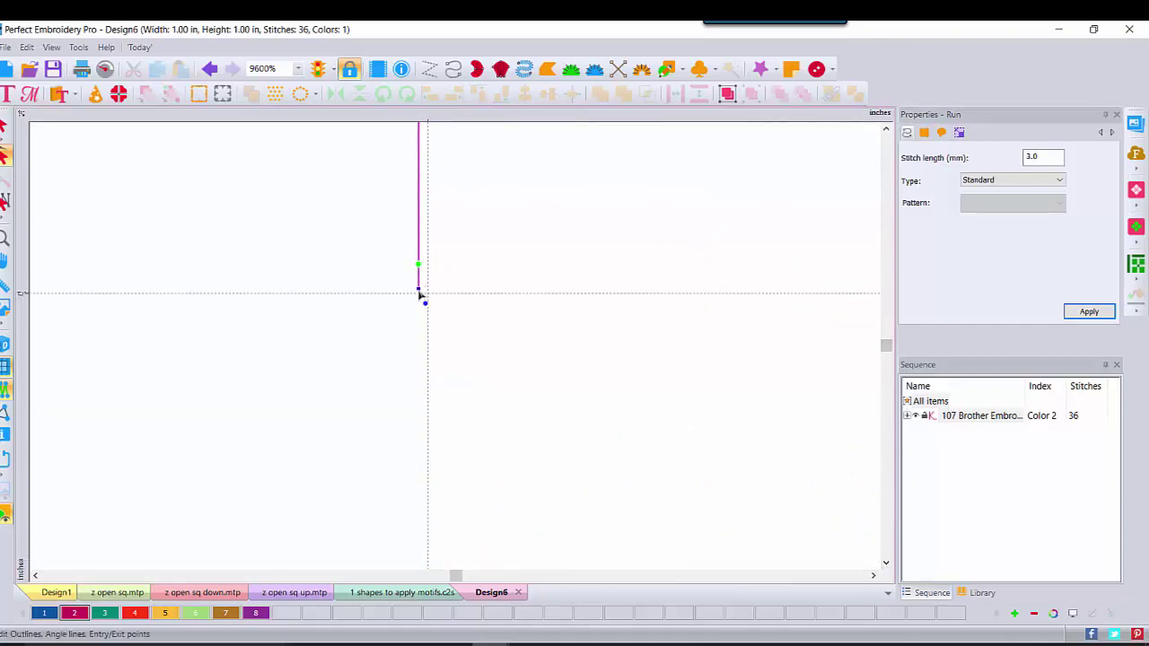
pyautogui.moveTo(429, 300)
pyautogui.mouseDown()
pyautogui.moveTo(428, 275)
pyautogui.moveTo(428, 303)
pyautogui.mouseUp()
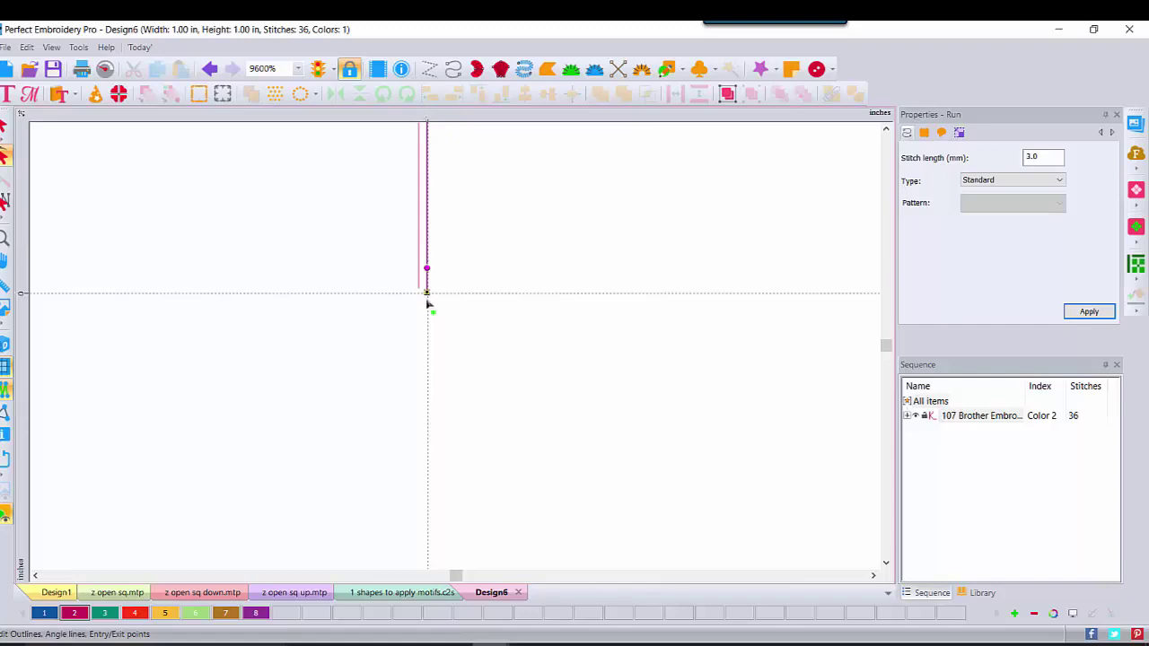
pyautogui.click(1088, 313)
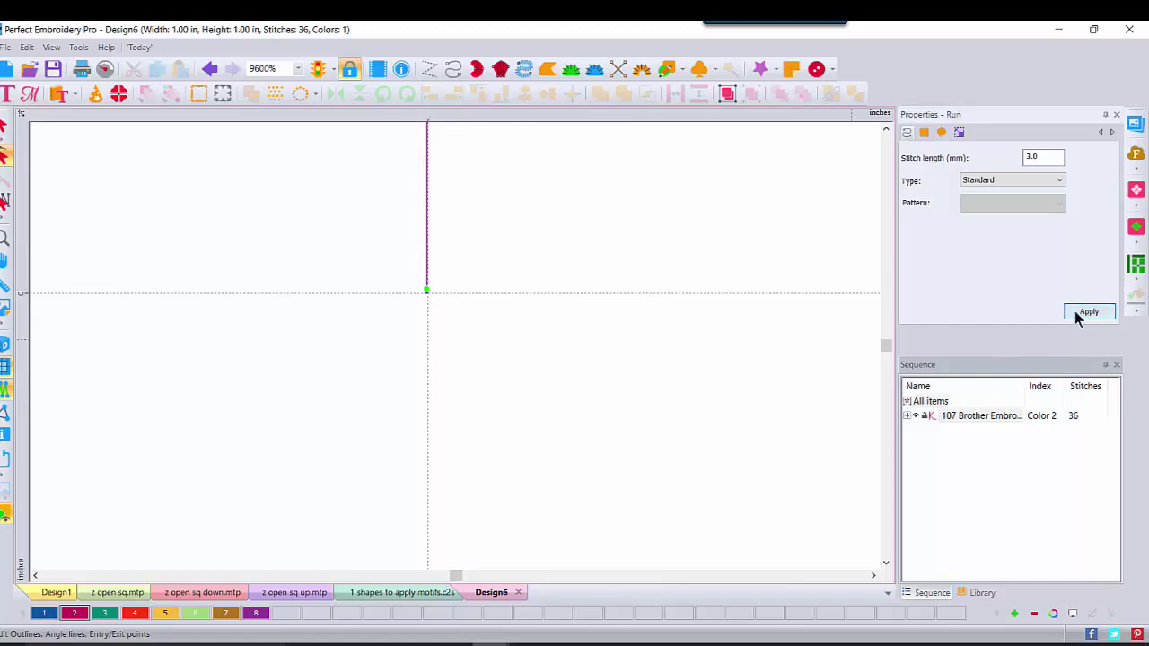
# - Move the corner where the K's lower leg meets the tail onto the baseline grid intersection
pyautogui.click(873, 576)
pyautogui.click(873, 576)
pyautogui.click(873, 576)
pyautogui.click(874, 575)
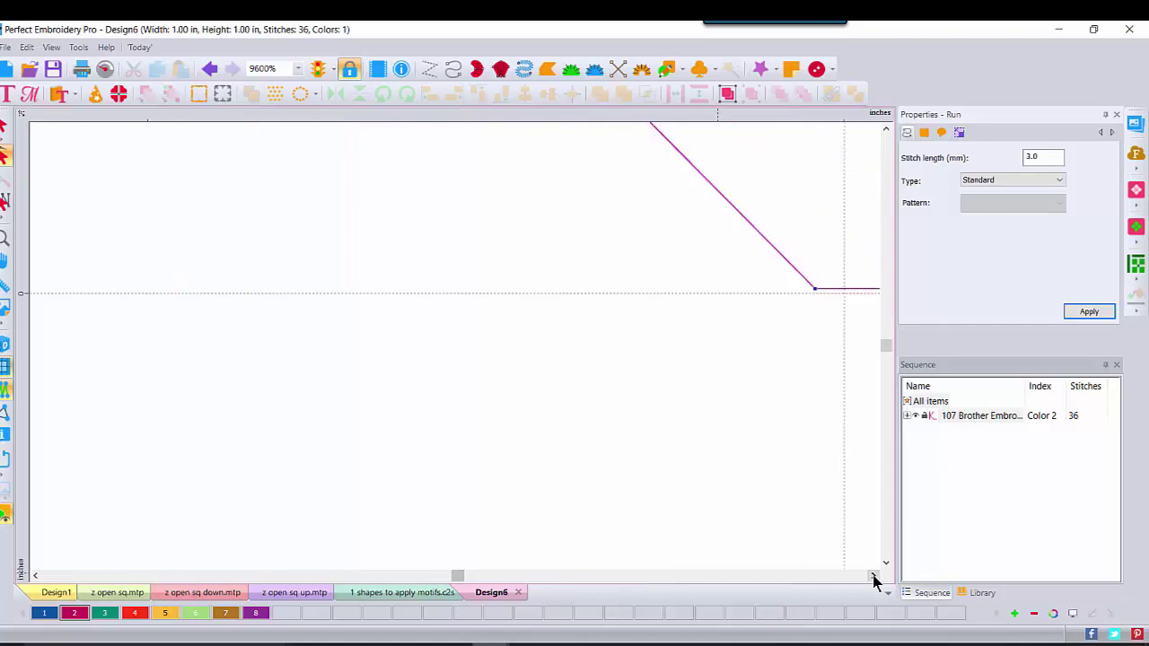
pyautogui.click(873, 576)
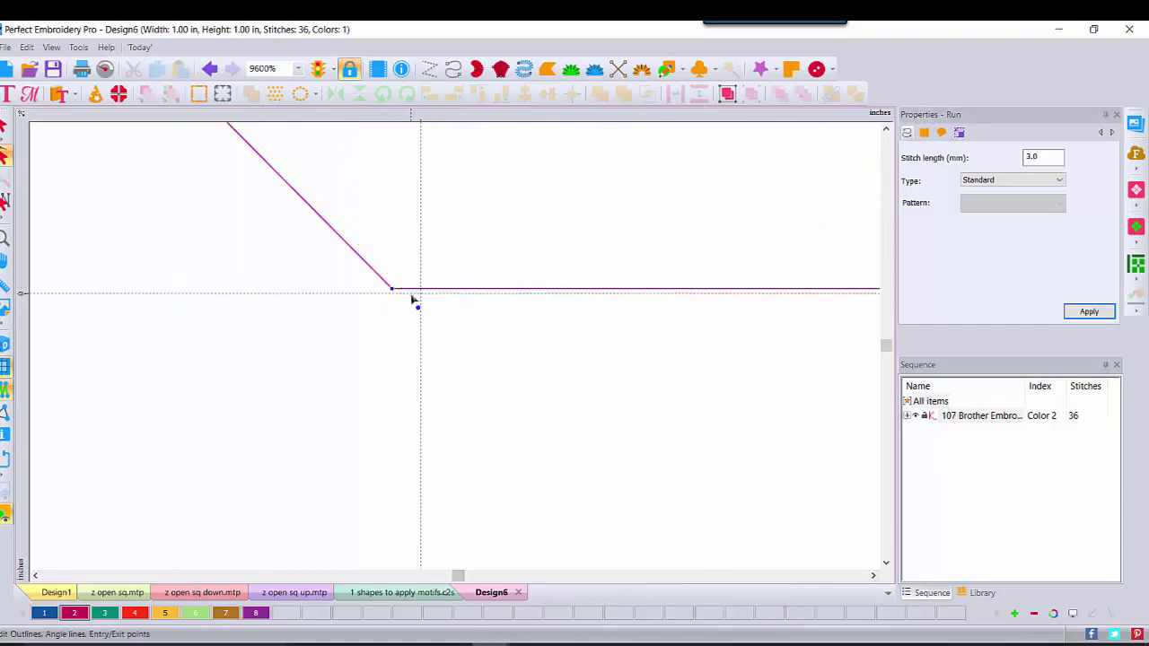
pyautogui.moveTo(412, 295); pyautogui.dragTo(420, 294)
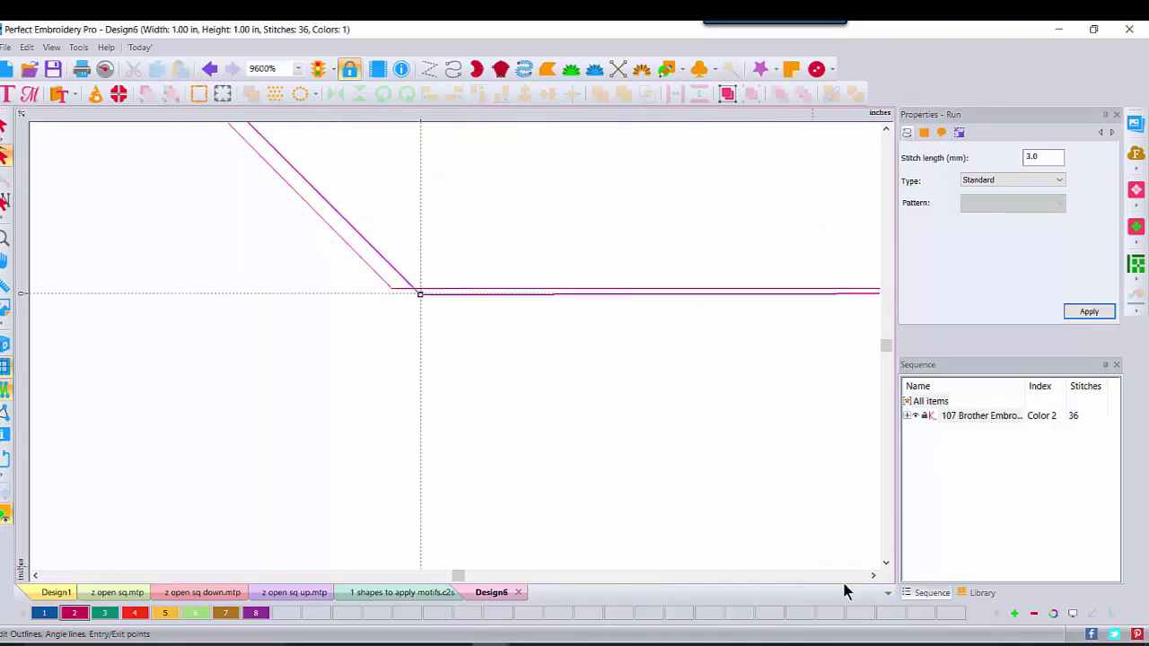
# - Move the tail's end point and the exit point onto the baseline grid intersection and apply the change
pyautogui.click(872, 575)
pyautogui.click(873, 575)
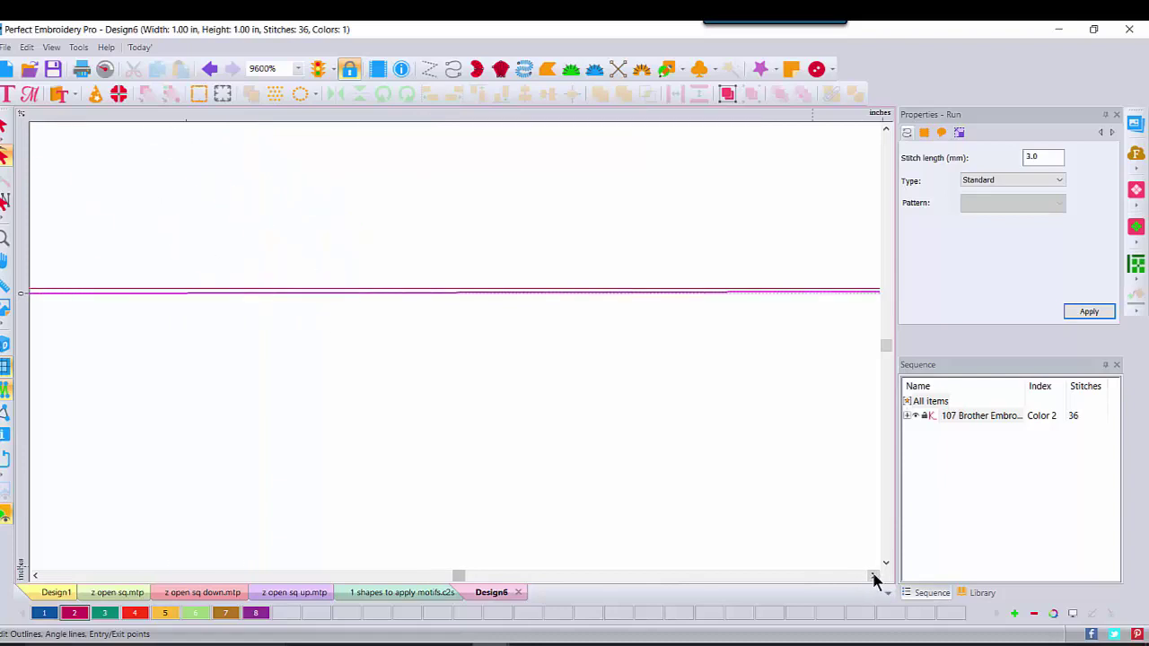
pyautogui.click(873, 575)
pyautogui.click(873, 575)
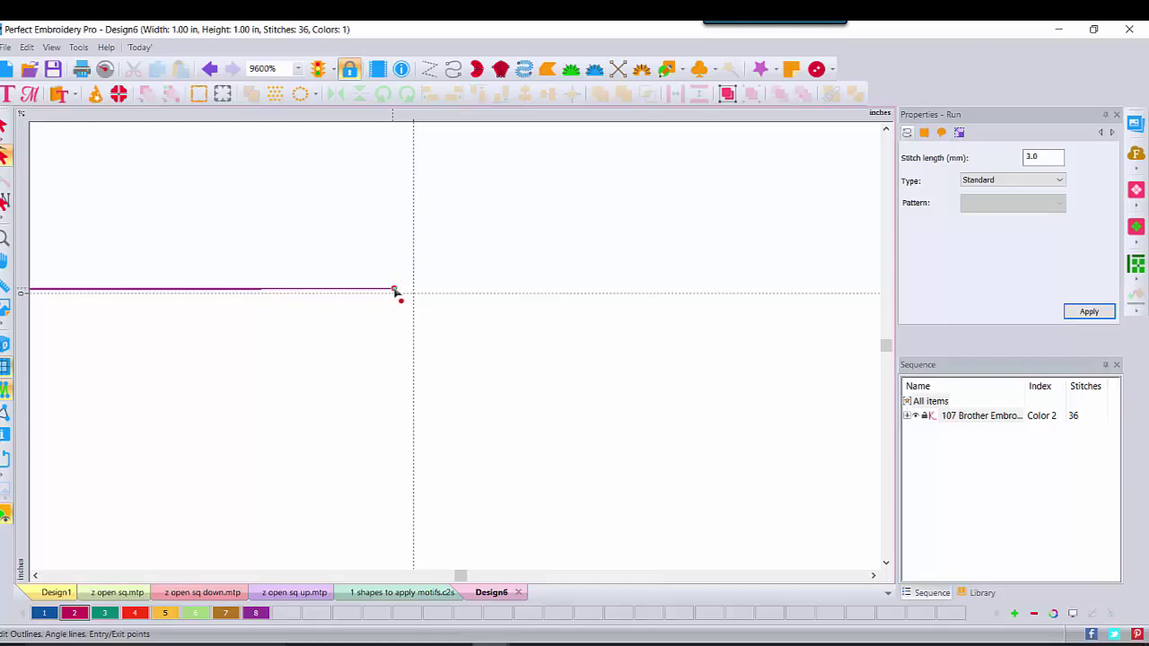
pyautogui.click(366, 289)
pyautogui.press('Return')
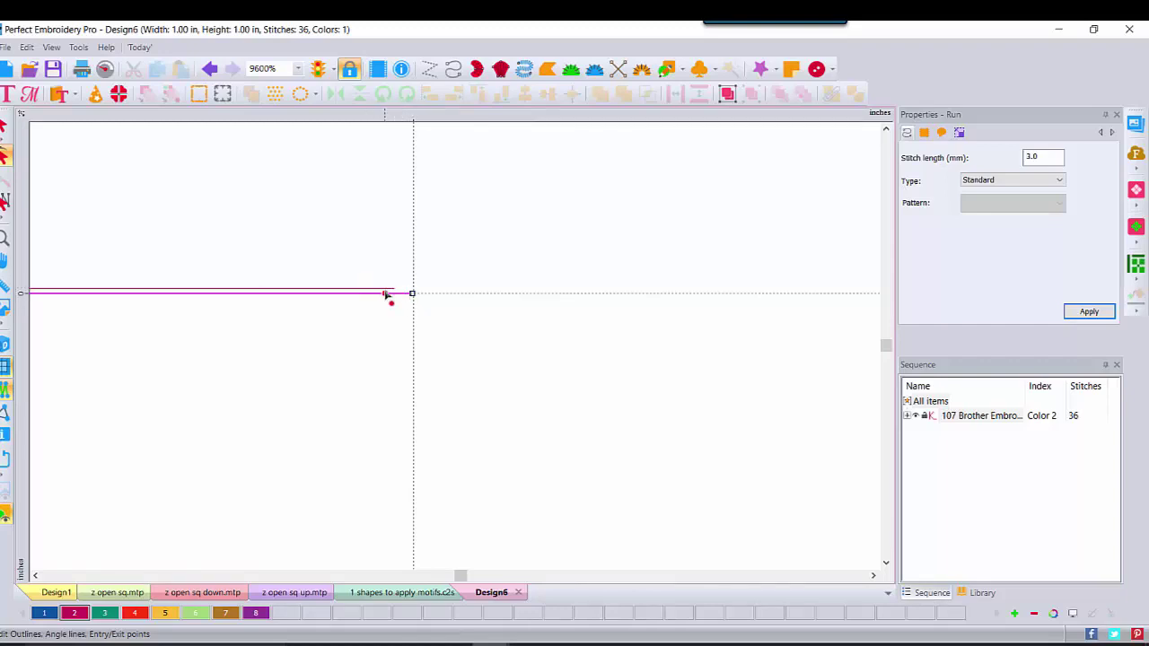
pyautogui.click(414, 294)
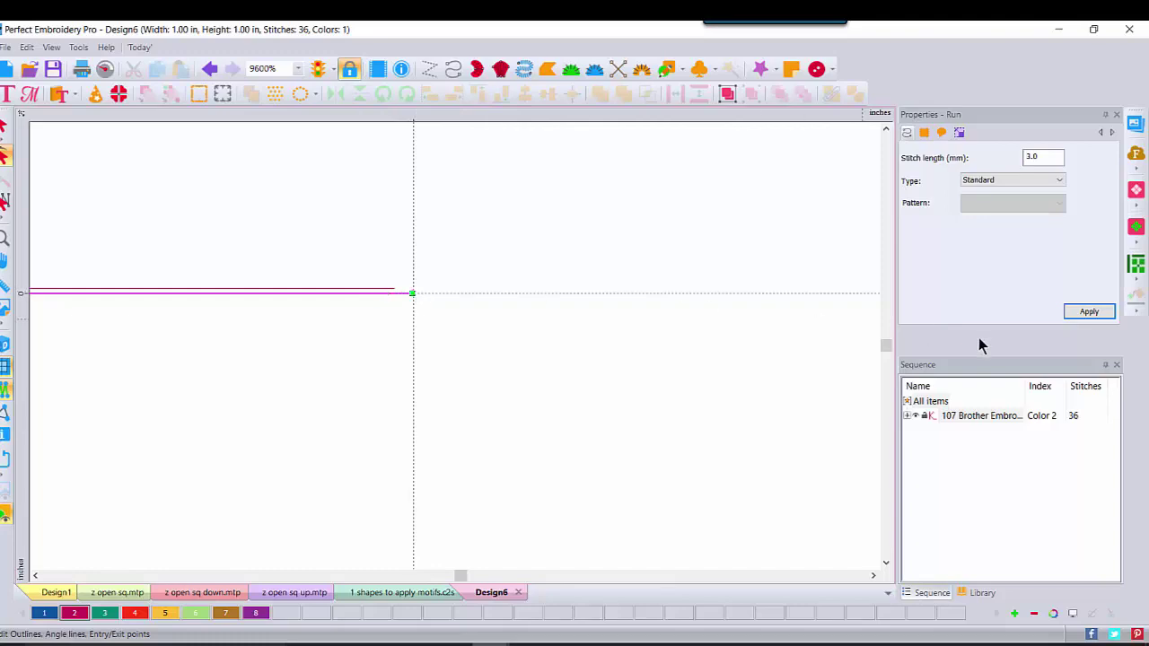
pyautogui.click(1076, 311)
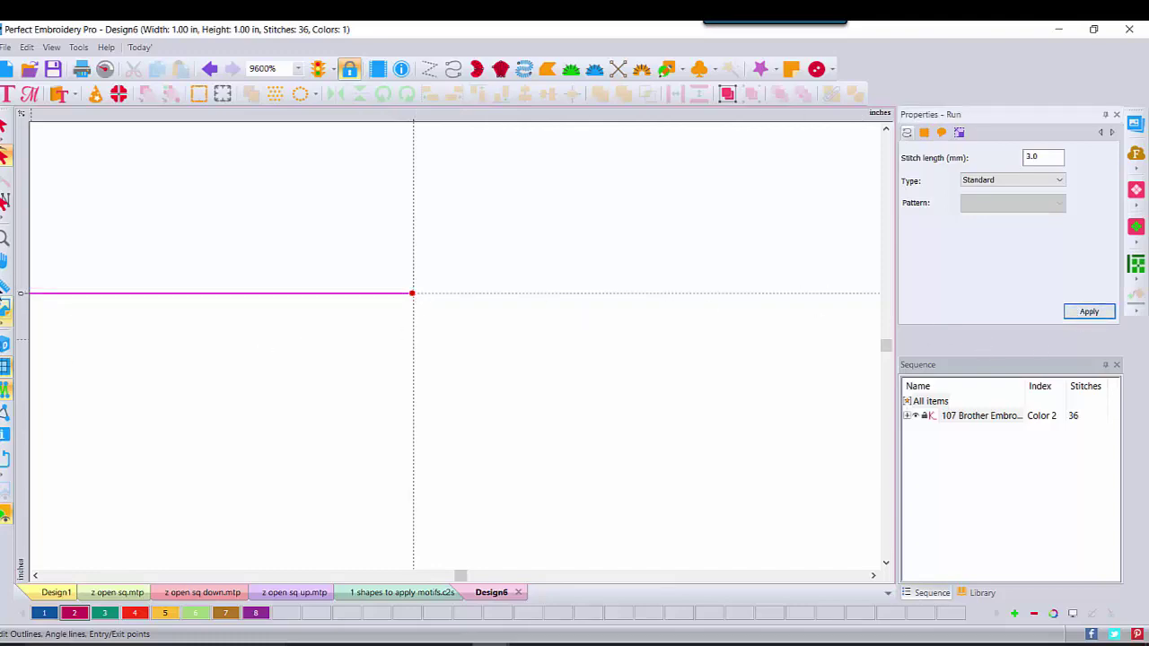
# - Leave point editing and show the K run in 3D at 400% zoom with nothing selected
pyautogui.click(5, 238)
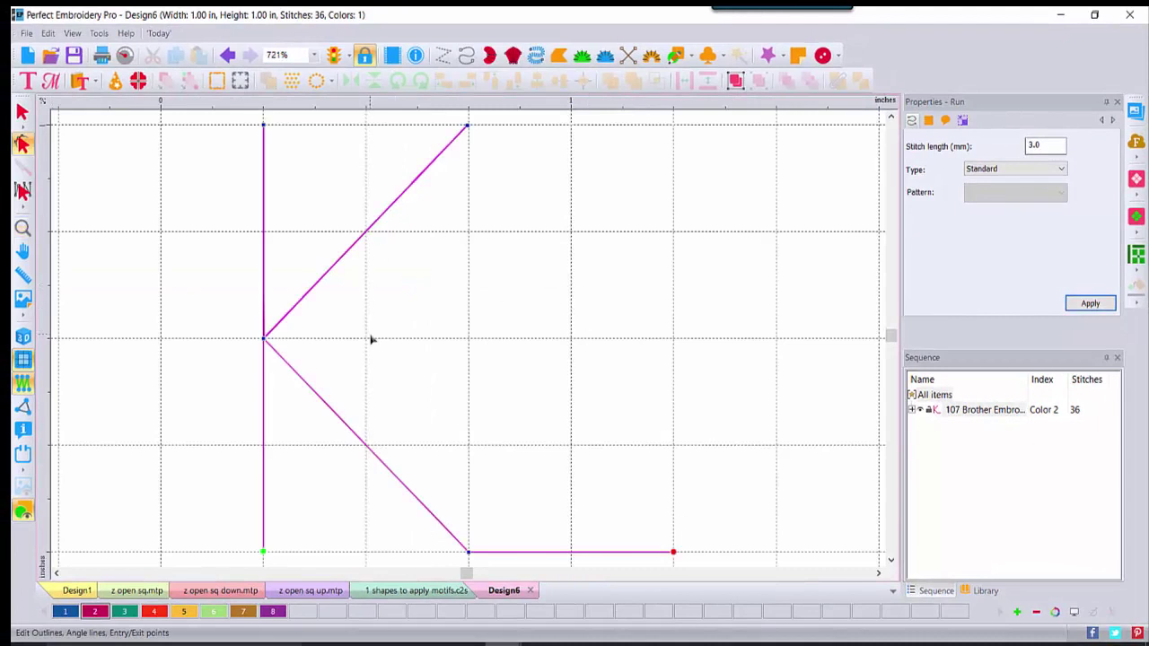
pyautogui.click(22, 111)
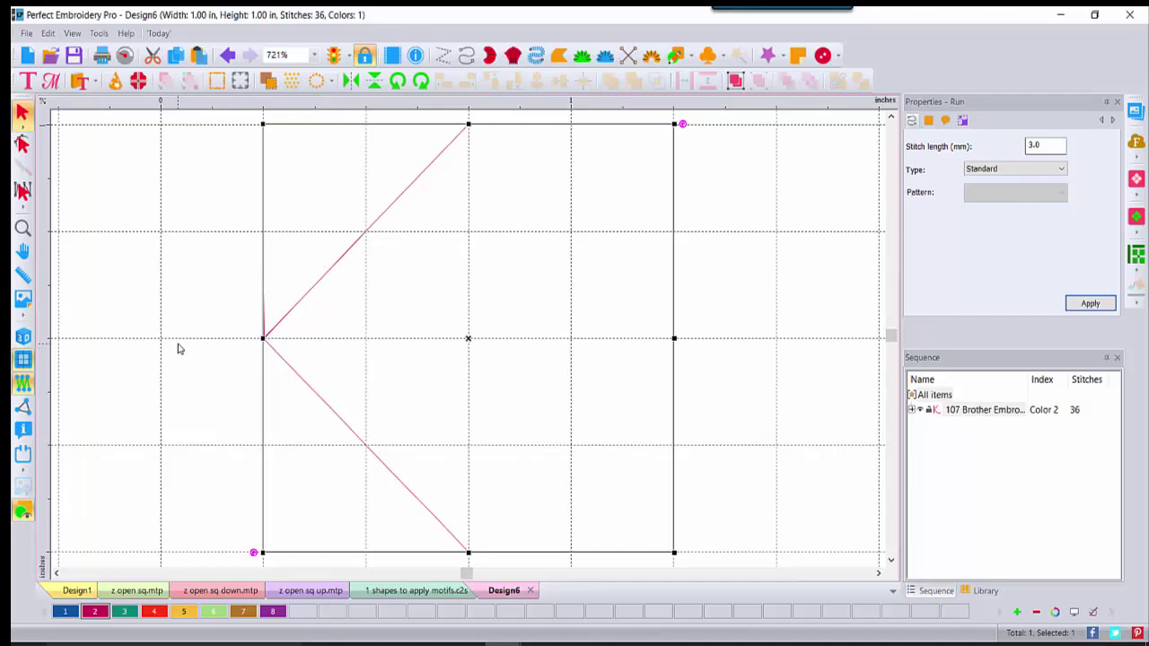
pyautogui.click(19, 339)
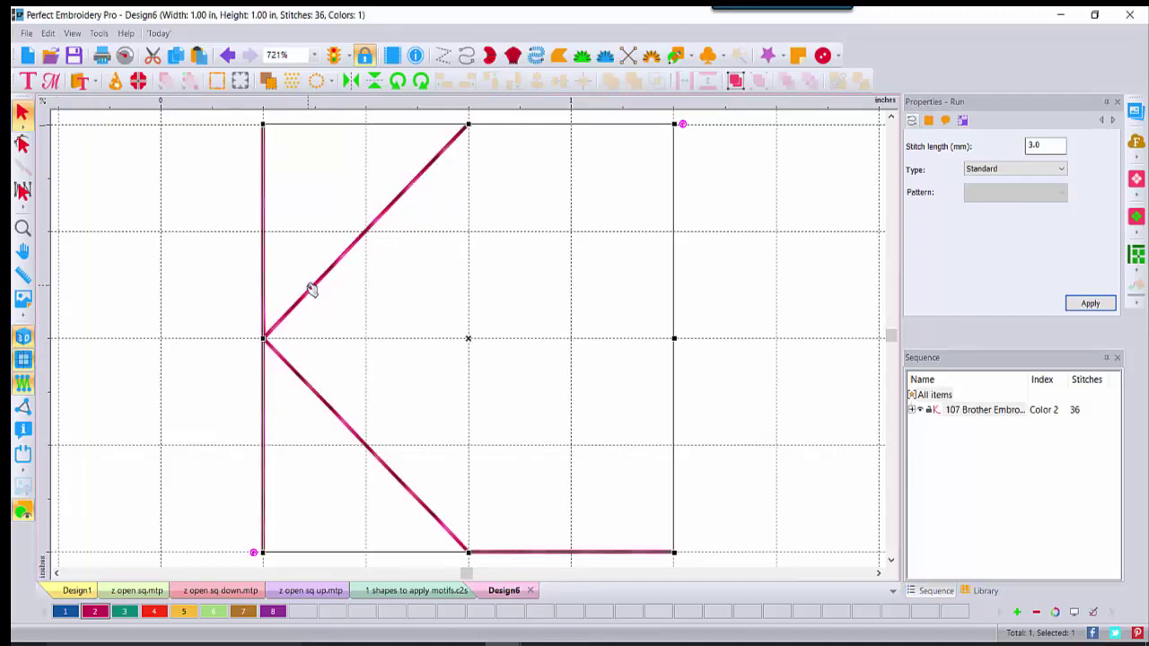
pyautogui.click(313, 56)
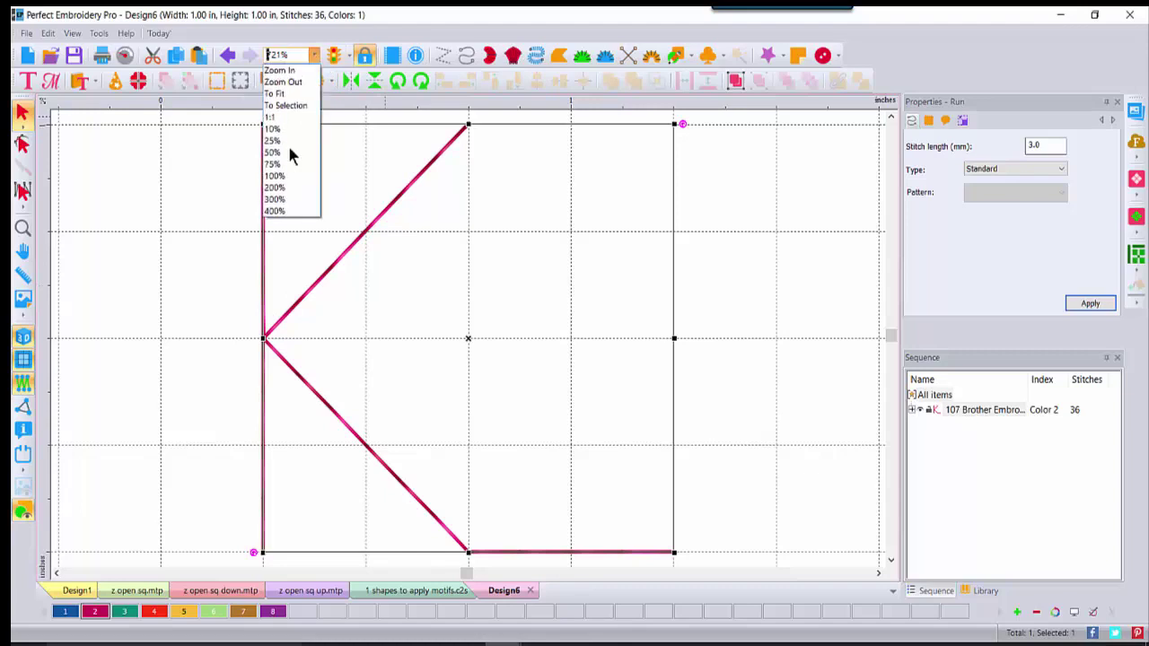
pyautogui.click(284, 212)
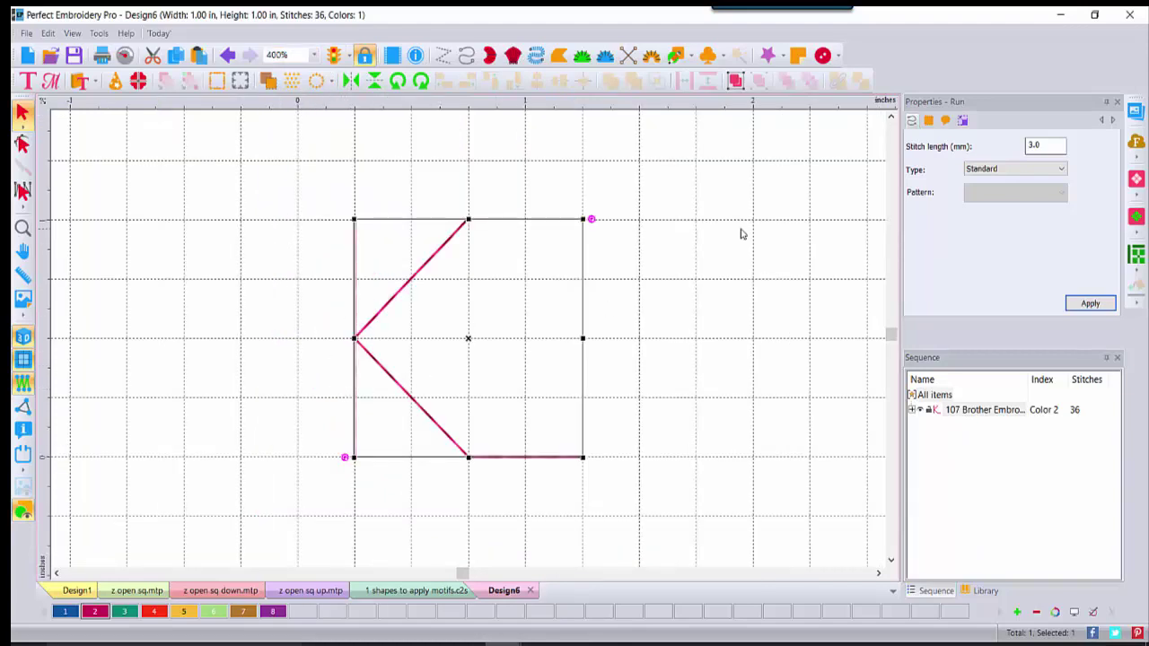
pyautogui.click(609, 236)
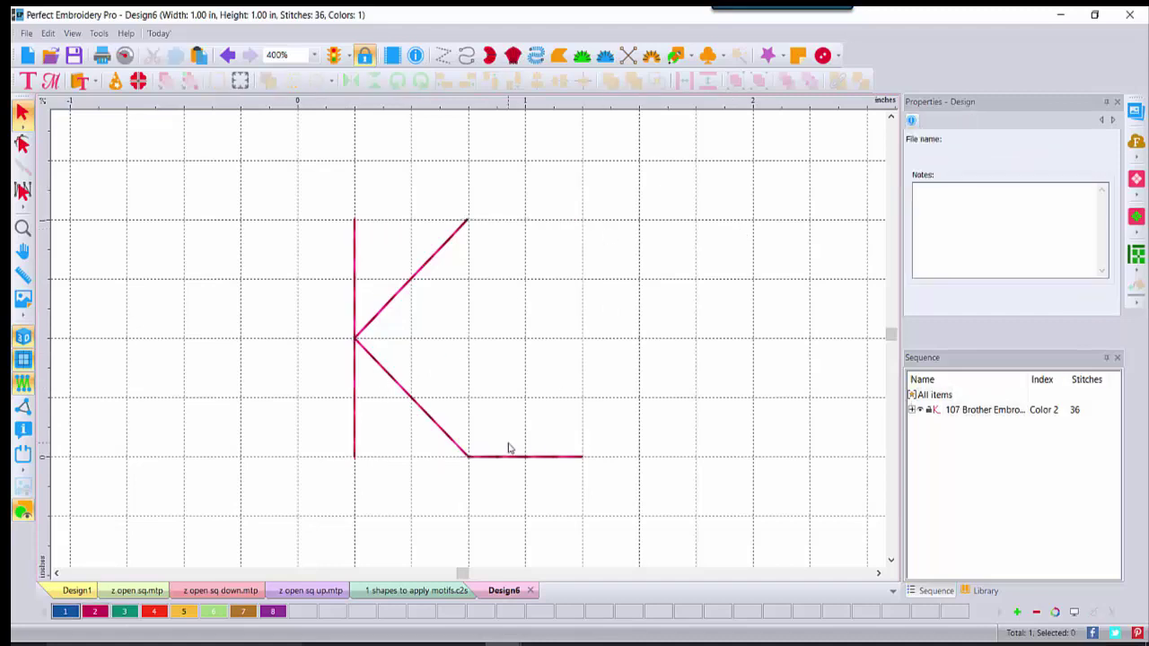
# - Save the K design as a Motif Pattern (MTP) file named "z K" in the Motif folder
pyautogui.click(27, 33)
pyautogui.click(46, 257)
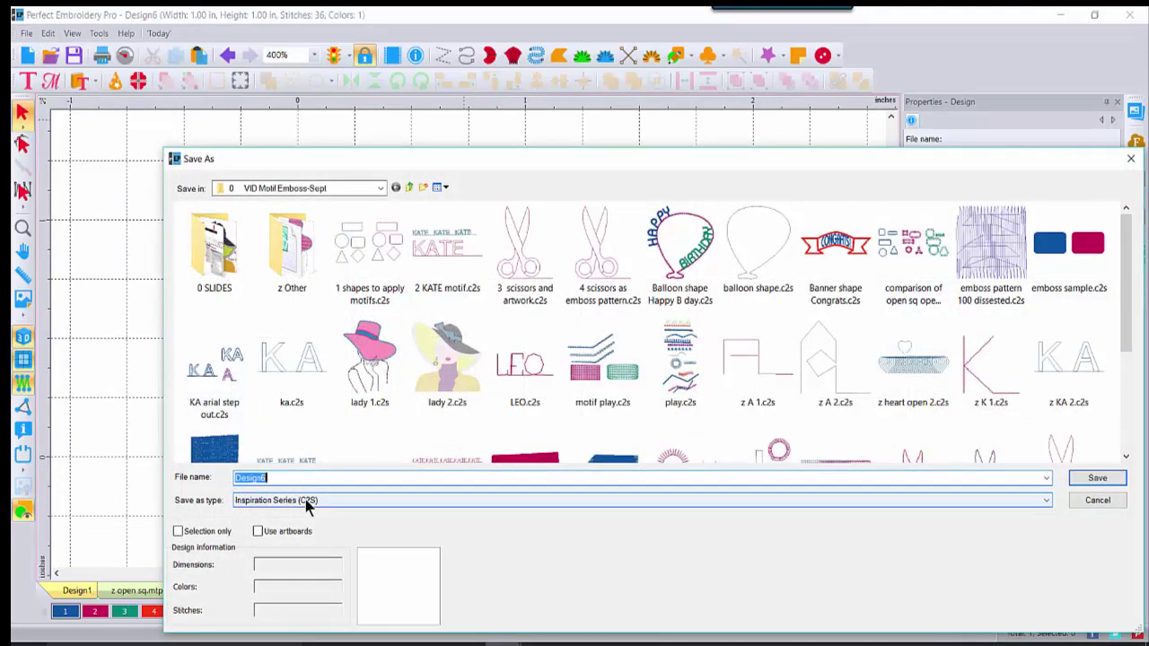
pyautogui.click(350, 505)
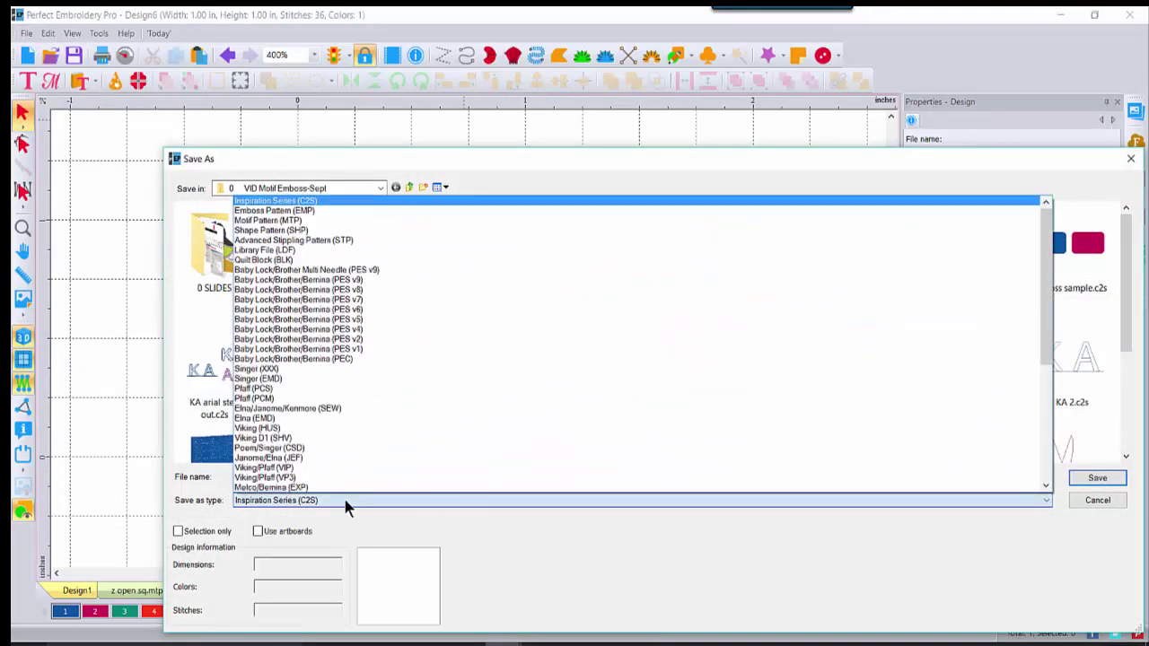
pyautogui.click(306, 221)
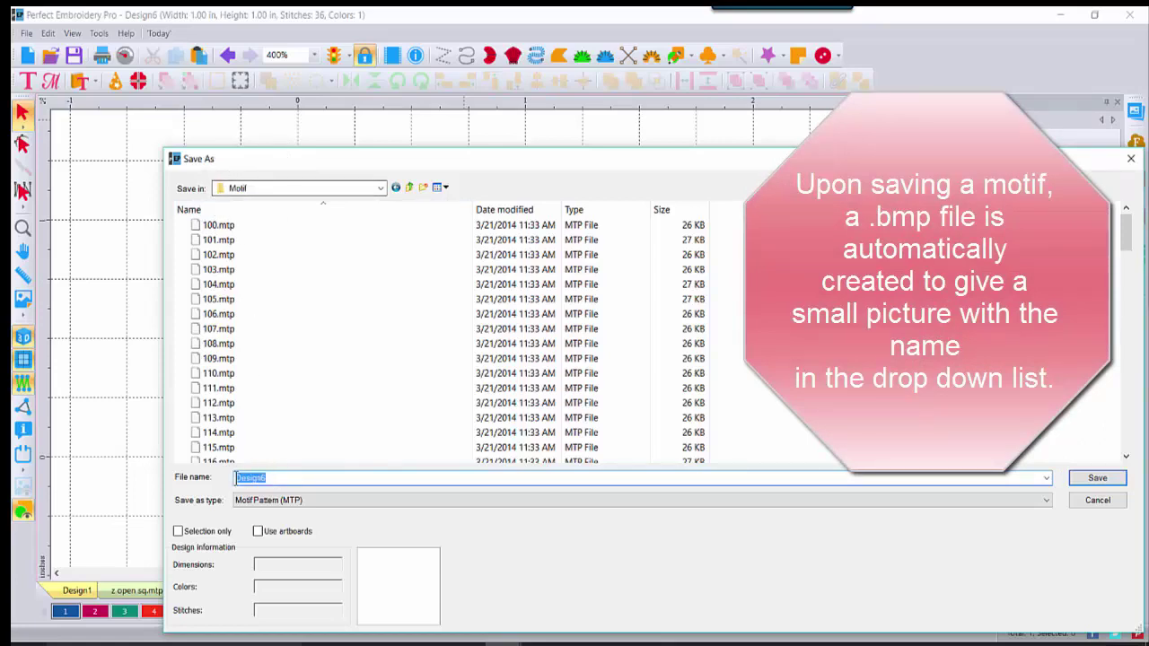
pyautogui.write('z')
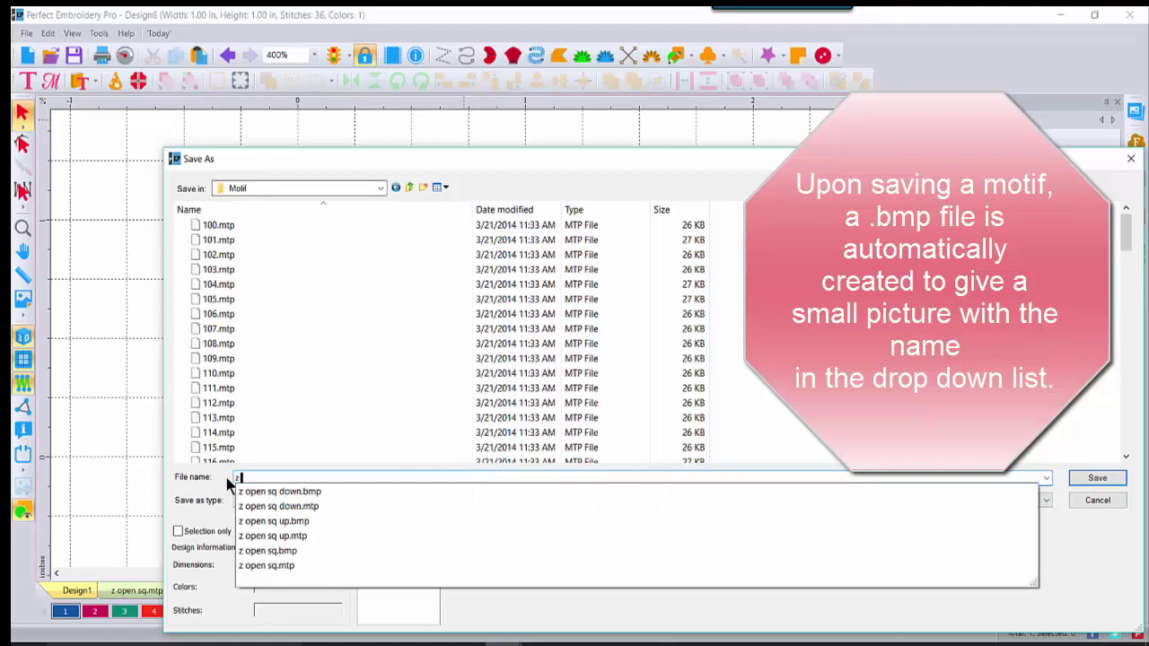
pyautogui.write(' K')
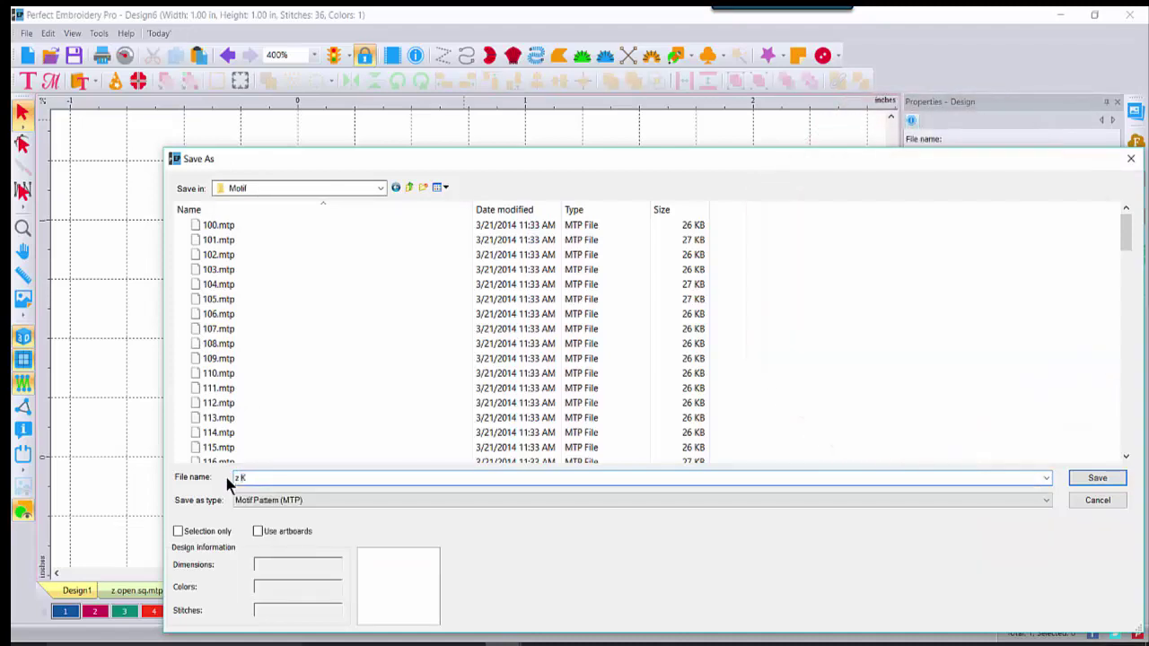
pyautogui.click(1110, 483)
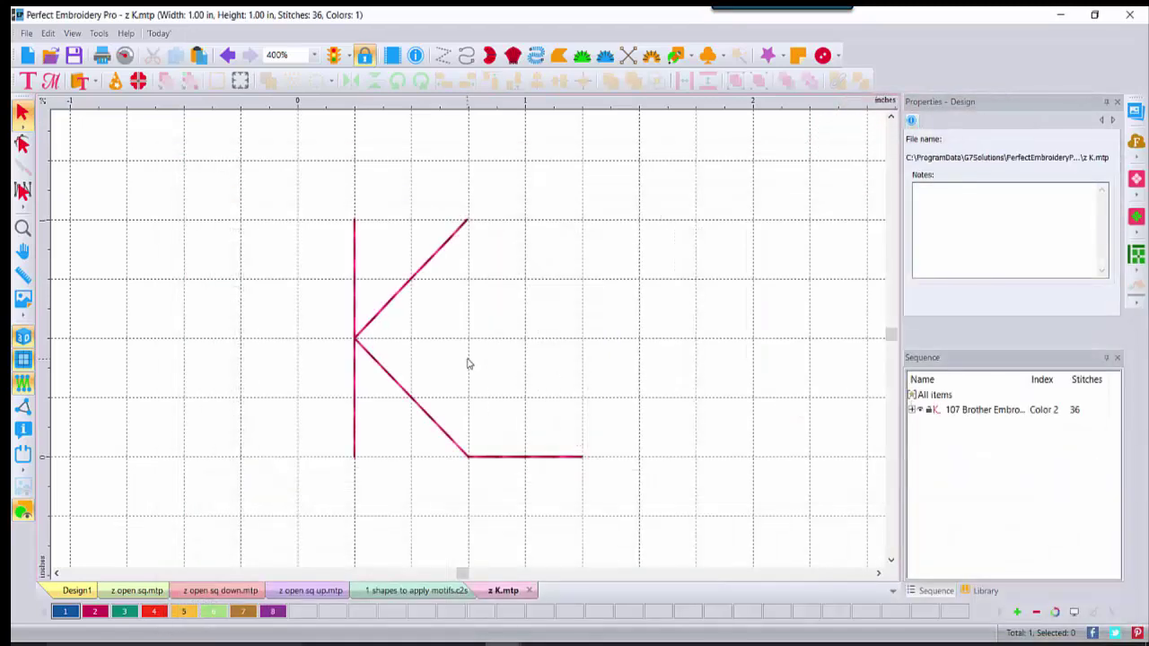
# - Draw a straight horizontal run about 2.75 in long on the grid line just above the K
pyautogui.click(467, 56)
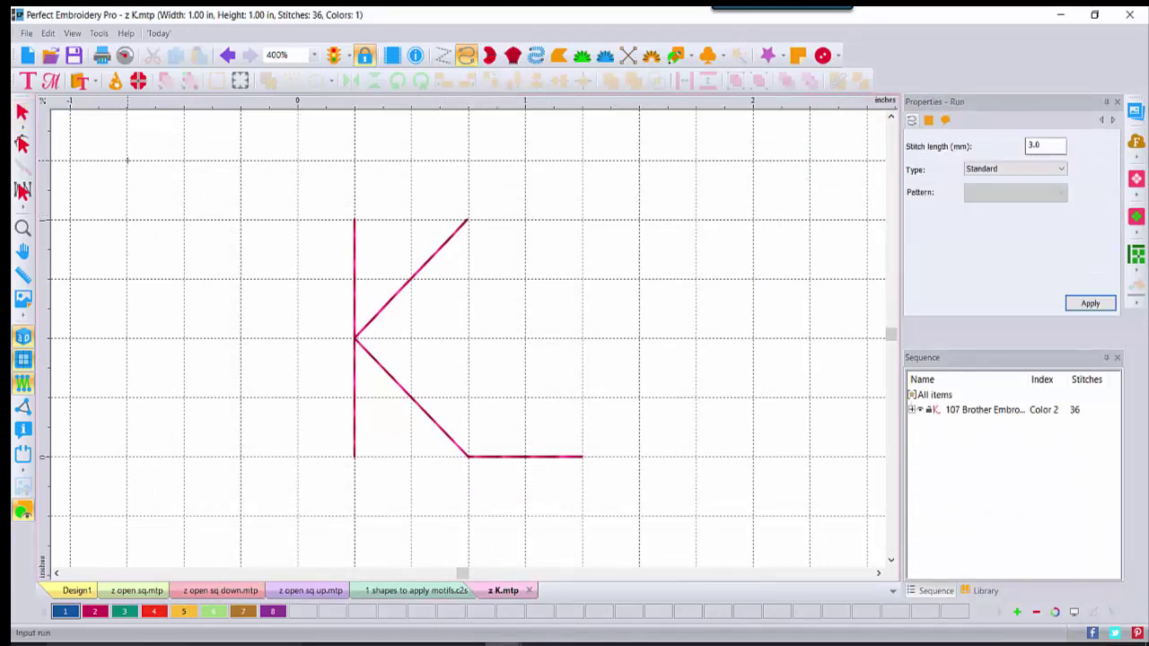
pyautogui.click(755, 161)
pyautogui.press('Return')
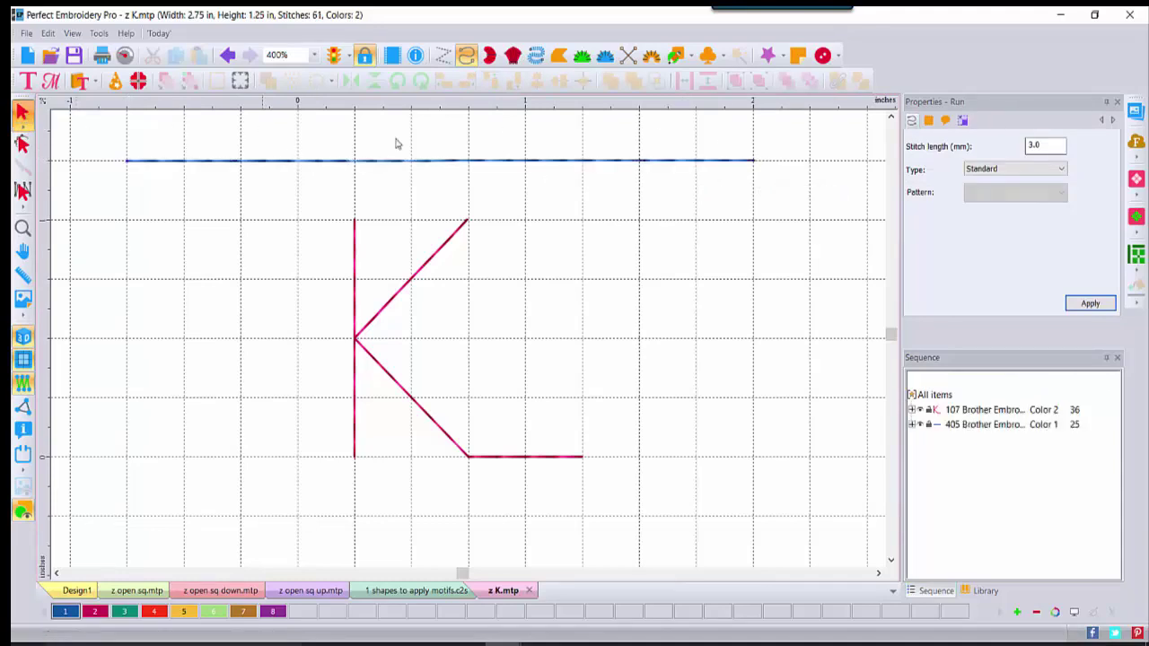
# - Change the horizontal run to the Motif type with the z K pattern, apply it and deselect the run
pyautogui.click(1061, 171)
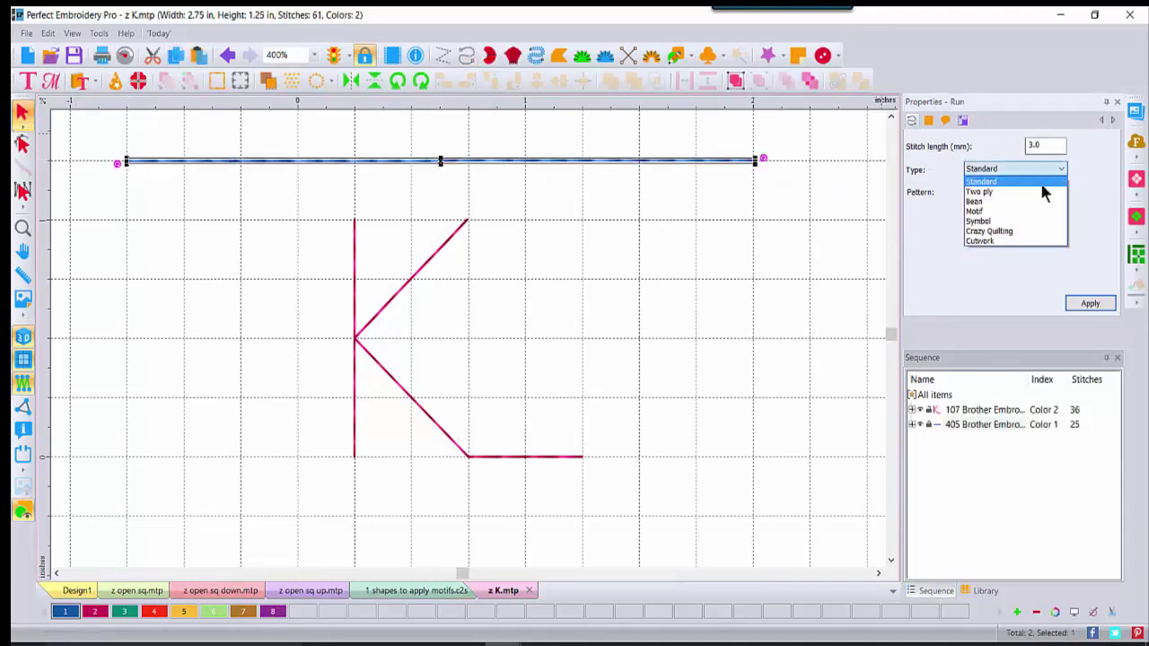
pyautogui.click(1023, 219)
pyautogui.click(1069, 200)
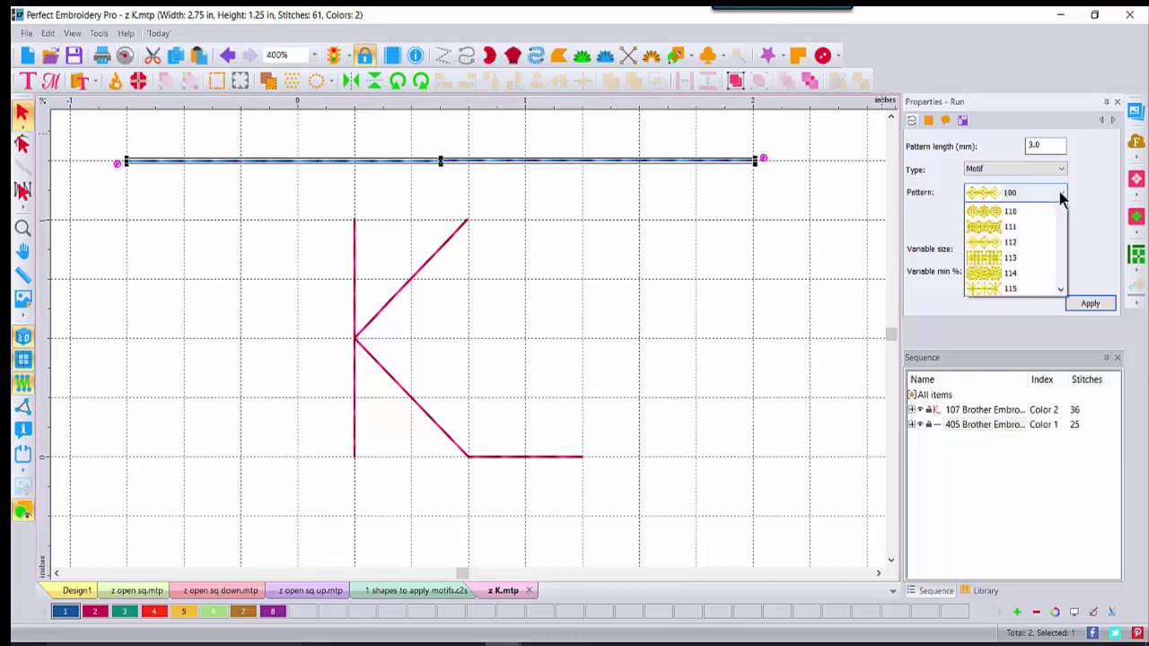
pyautogui.moveTo(1061, 225); pyautogui.dragTo(1064, 428)
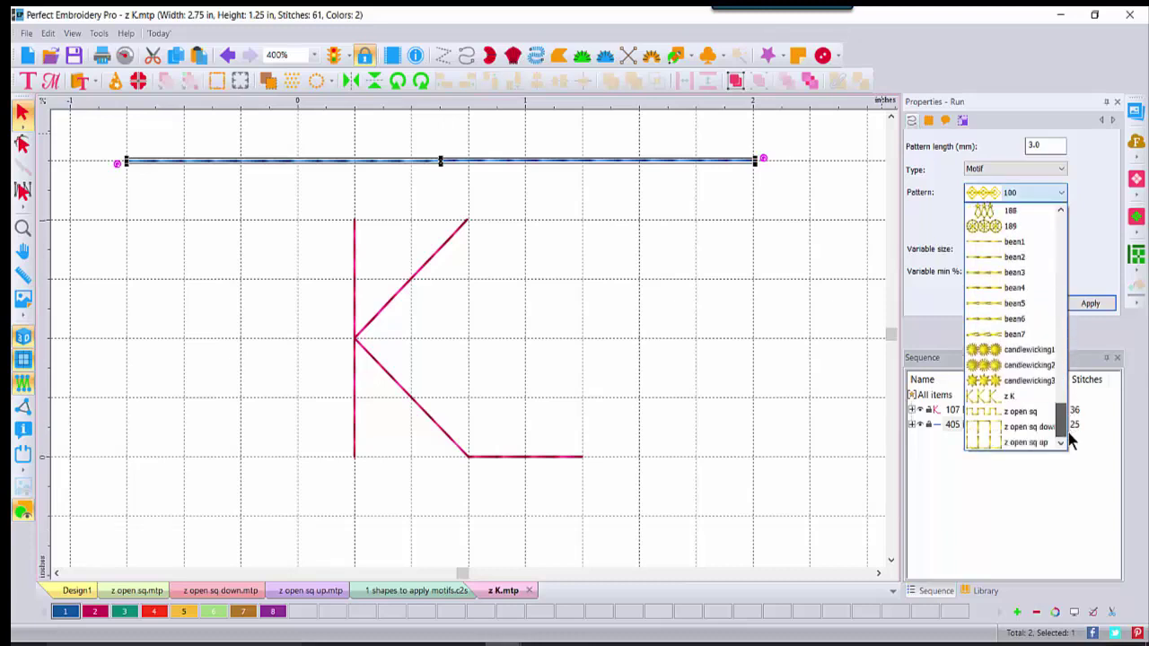
pyautogui.click(1023, 401)
pyautogui.click(1090, 303)
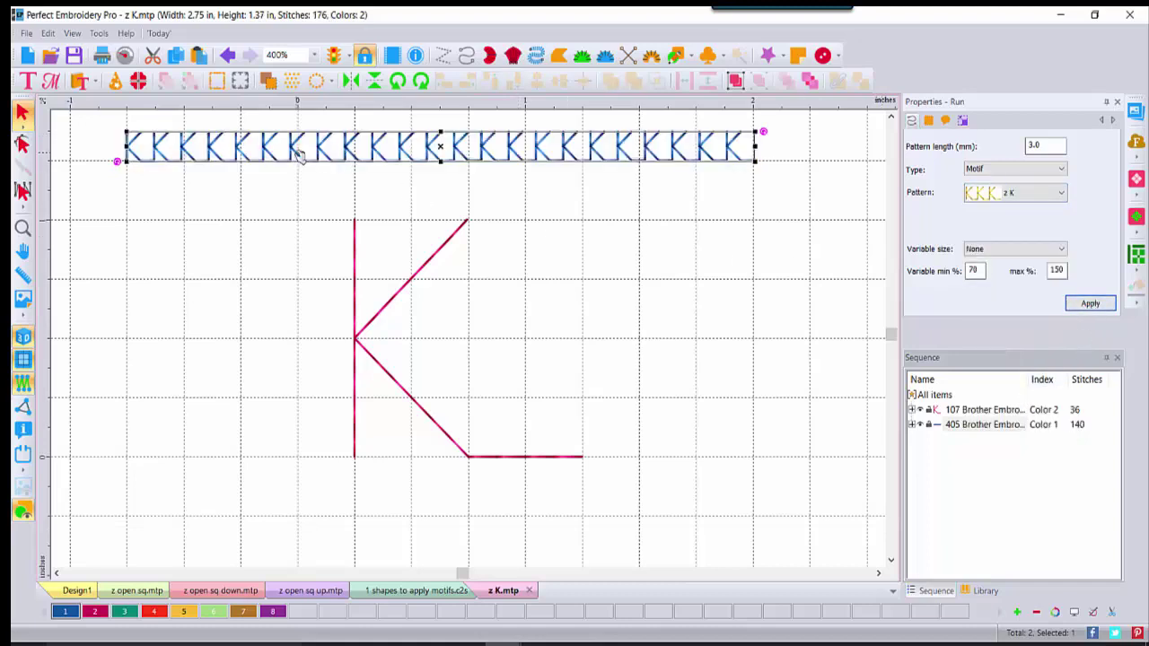
pyautogui.click(549, 209)
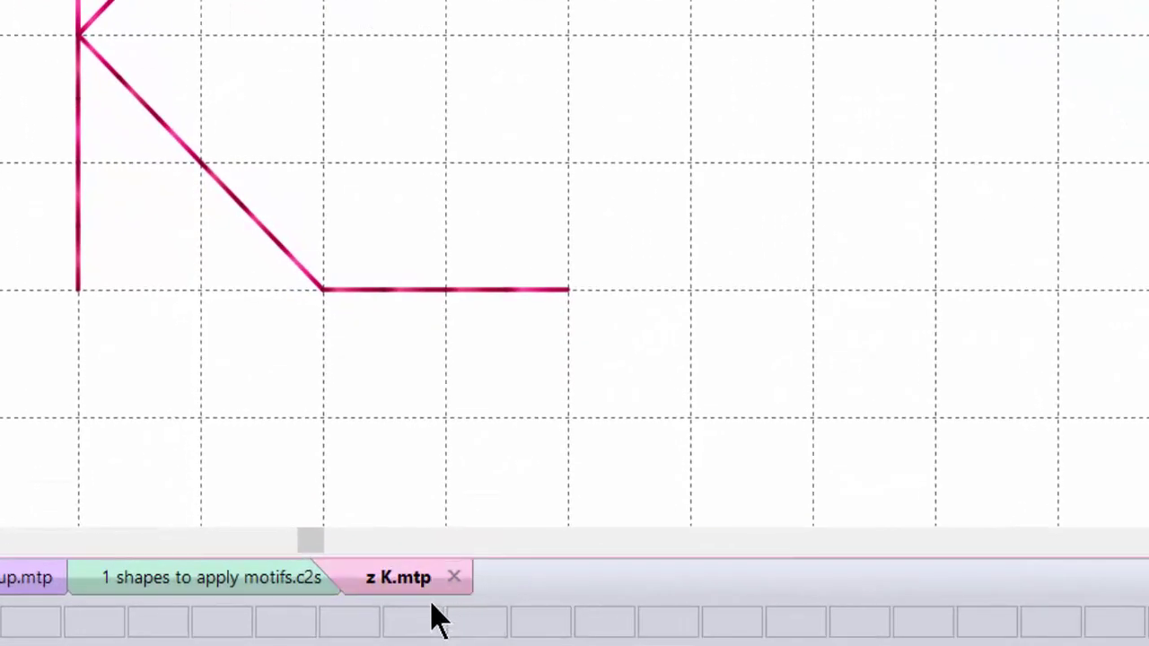
# - Start saving the design under a new name and go to the "0 VID Motif Emboss-Sept" folder on DATA (D:)
pyautogui.click(433, 618)
pyautogui.click(429, 602)
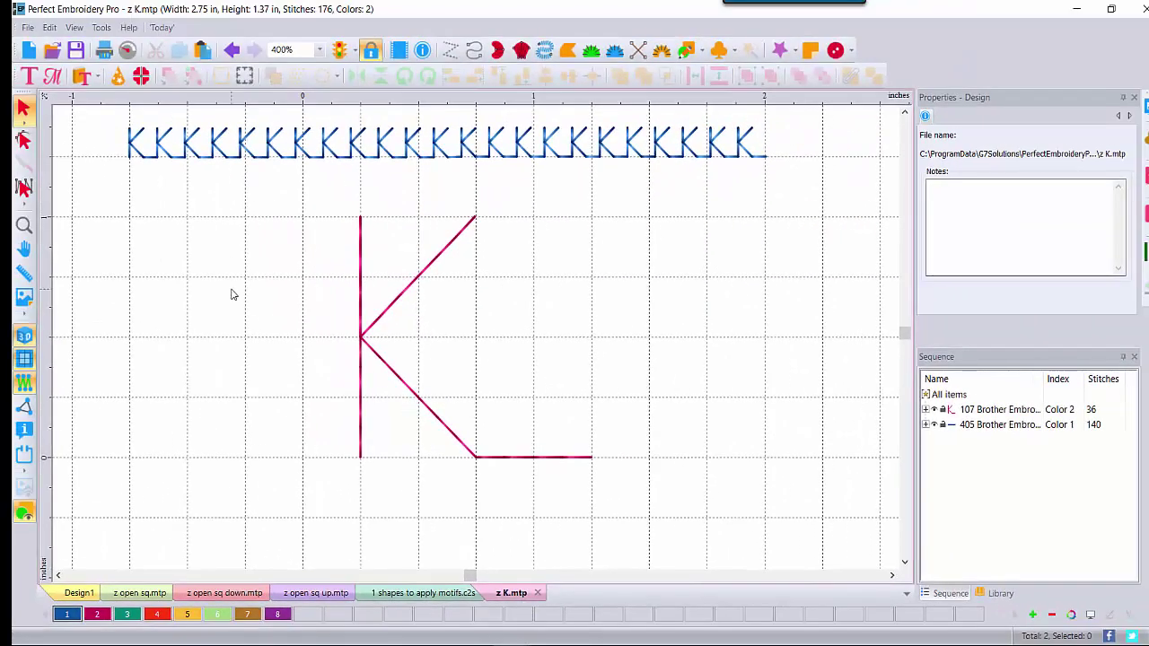
pyautogui.click(28, 27)
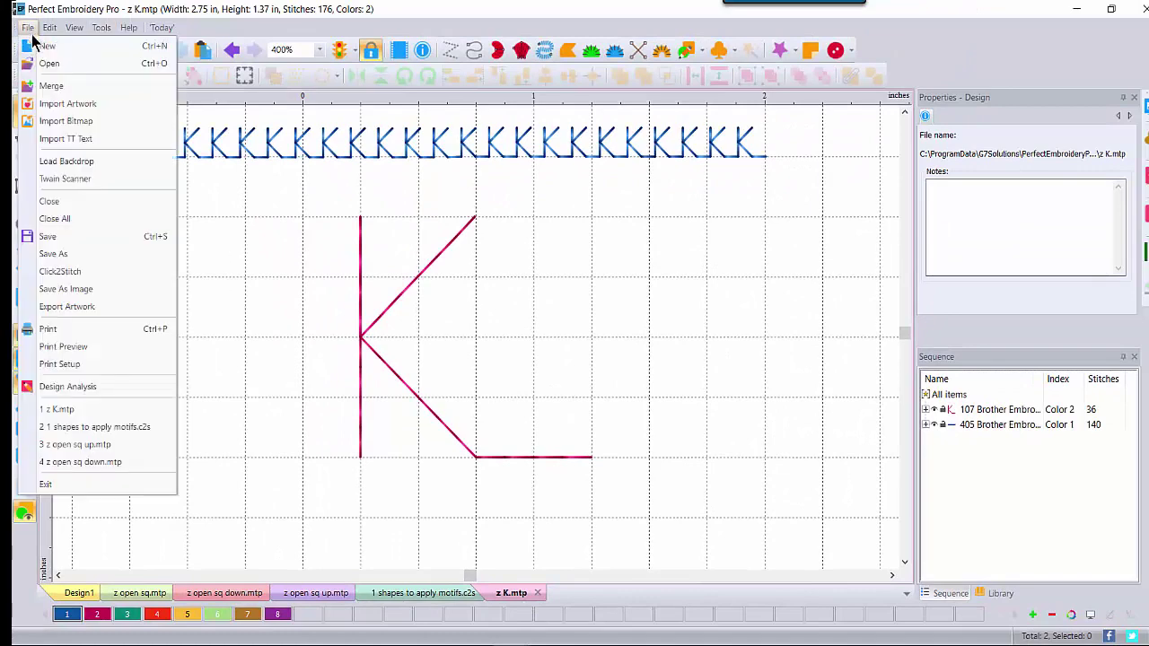
pyautogui.click(54, 255)
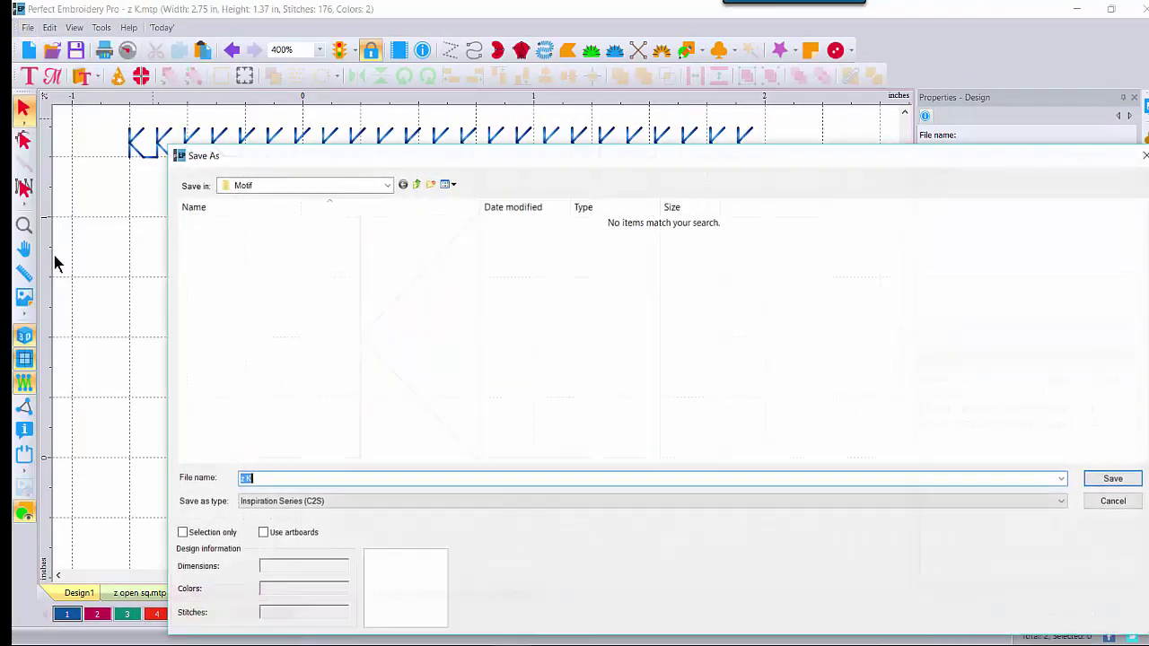
pyautogui.click(387, 186)
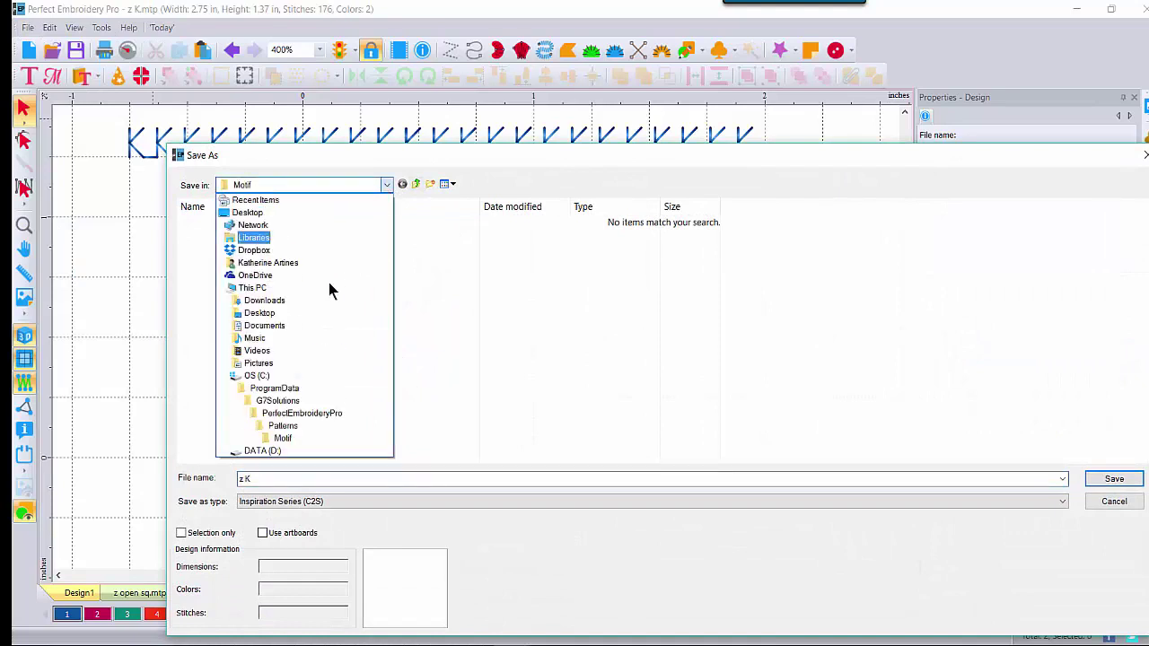
pyautogui.click(261, 451)
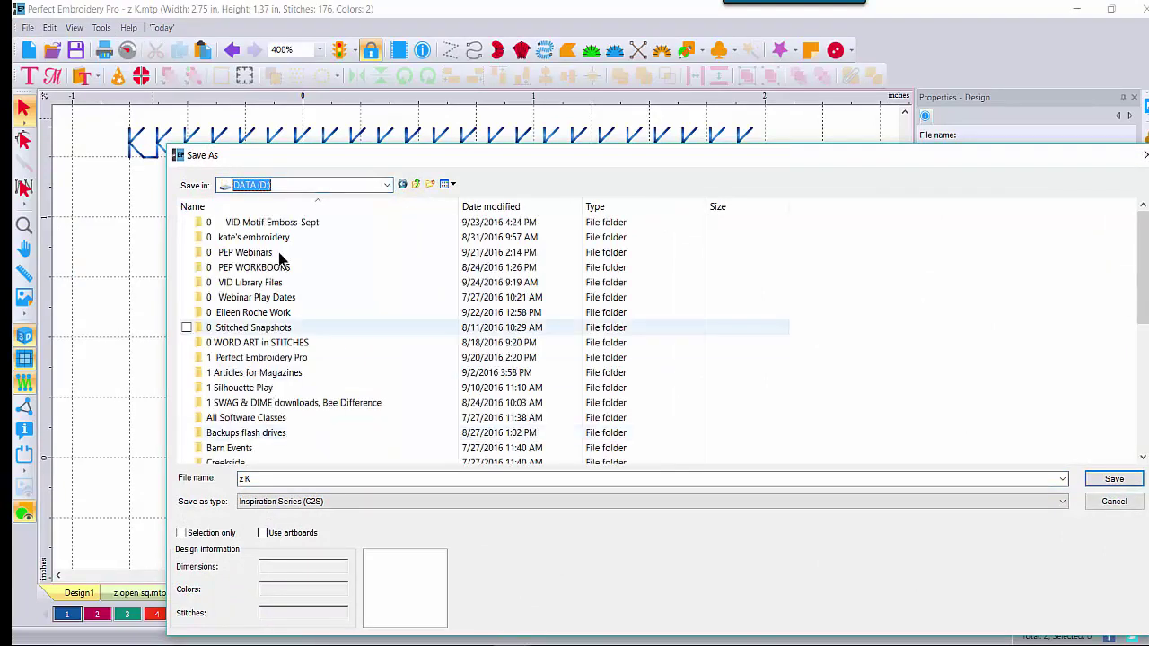
pyautogui.doubleClick(237, 222)
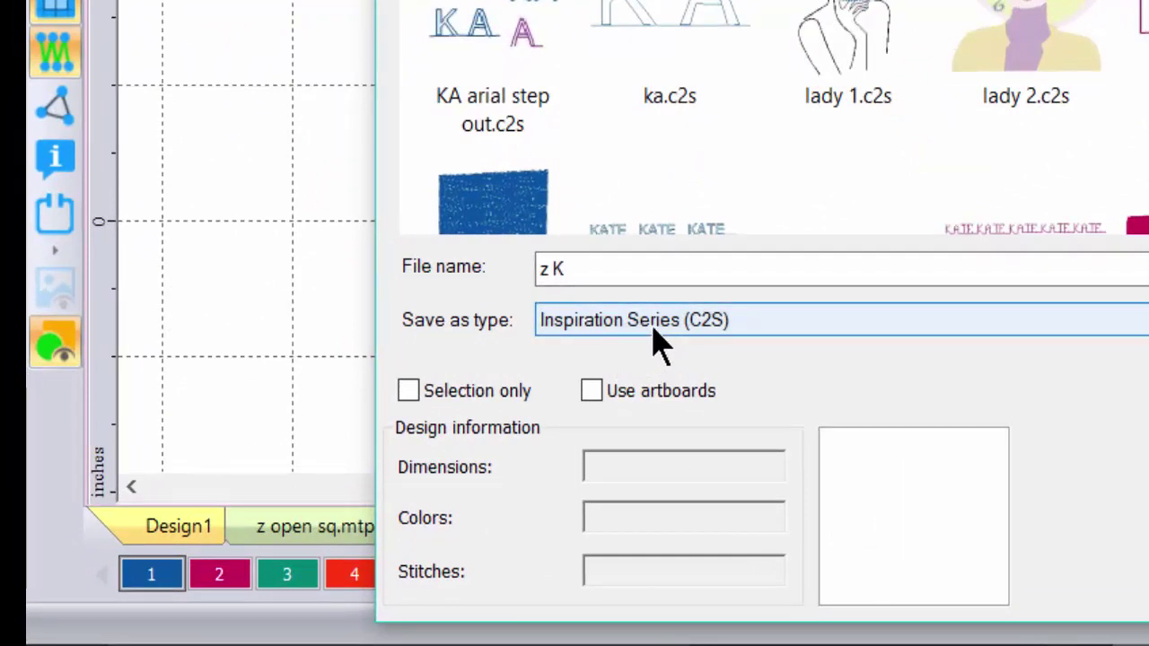
# - Name the file "z K motif" and save it in the Inspiration Series (C2S) format
pyautogui.click(616, 267)
pyautogui.click(616, 272)
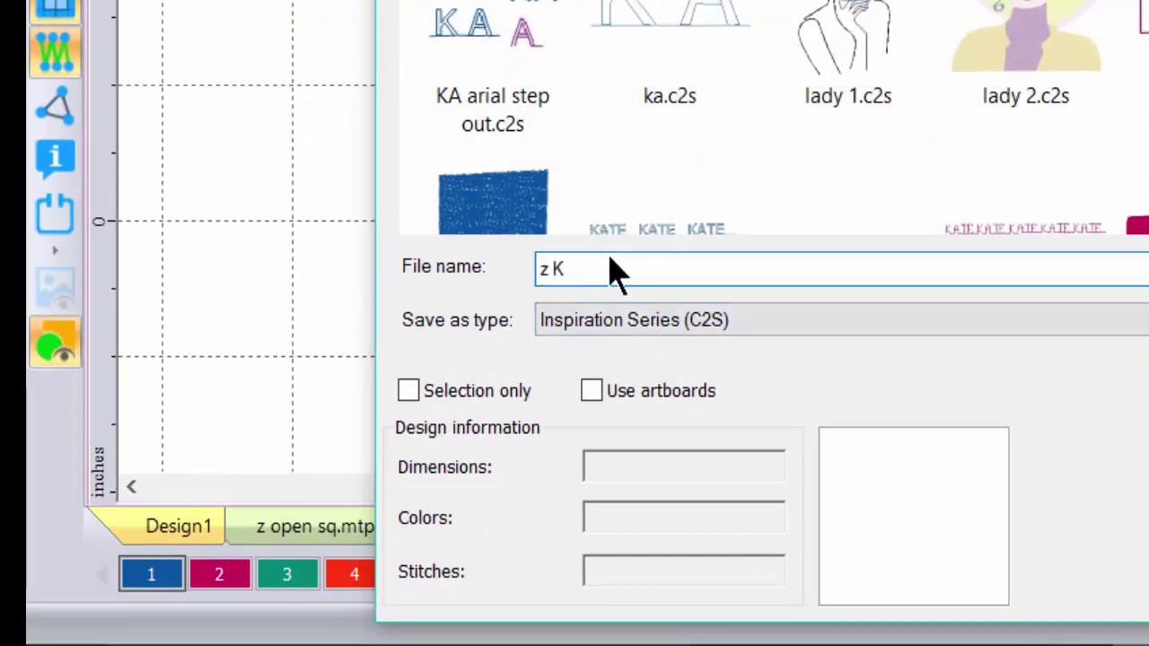
pyautogui.write('mot')
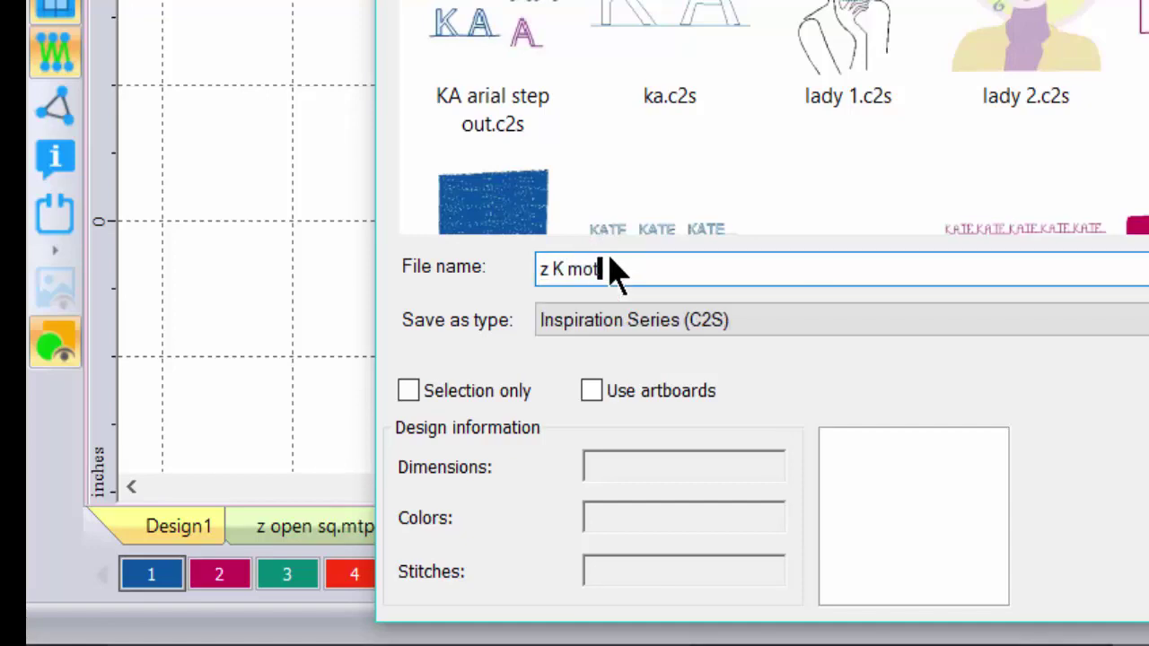
pyautogui.write('if')
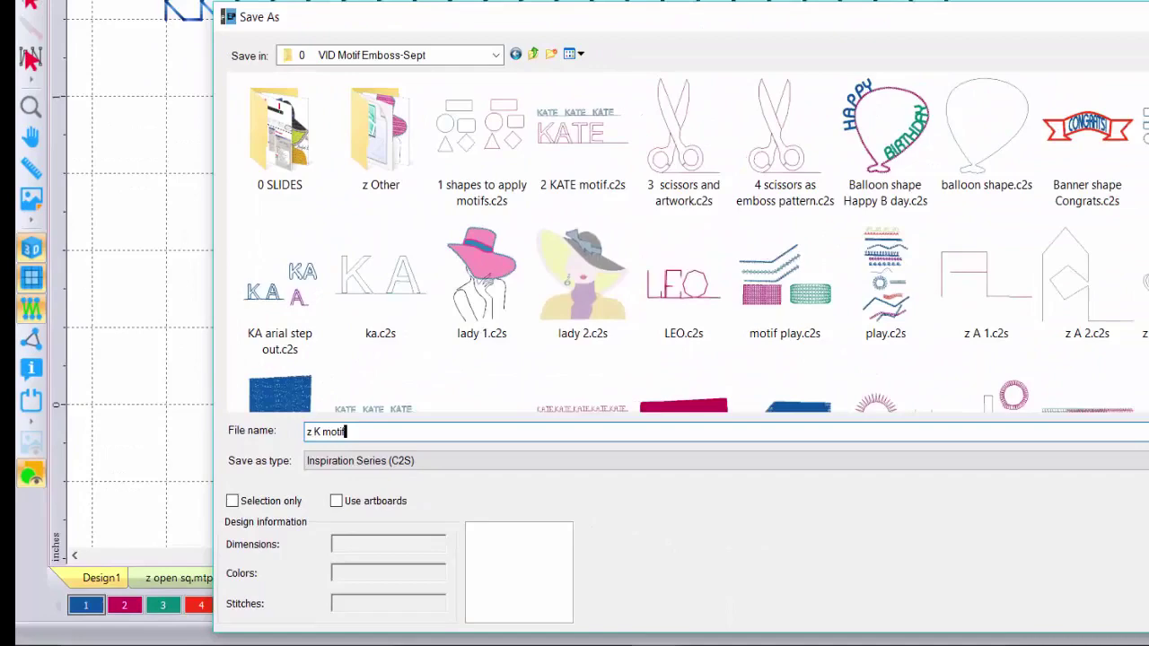
pyautogui.press('Return')
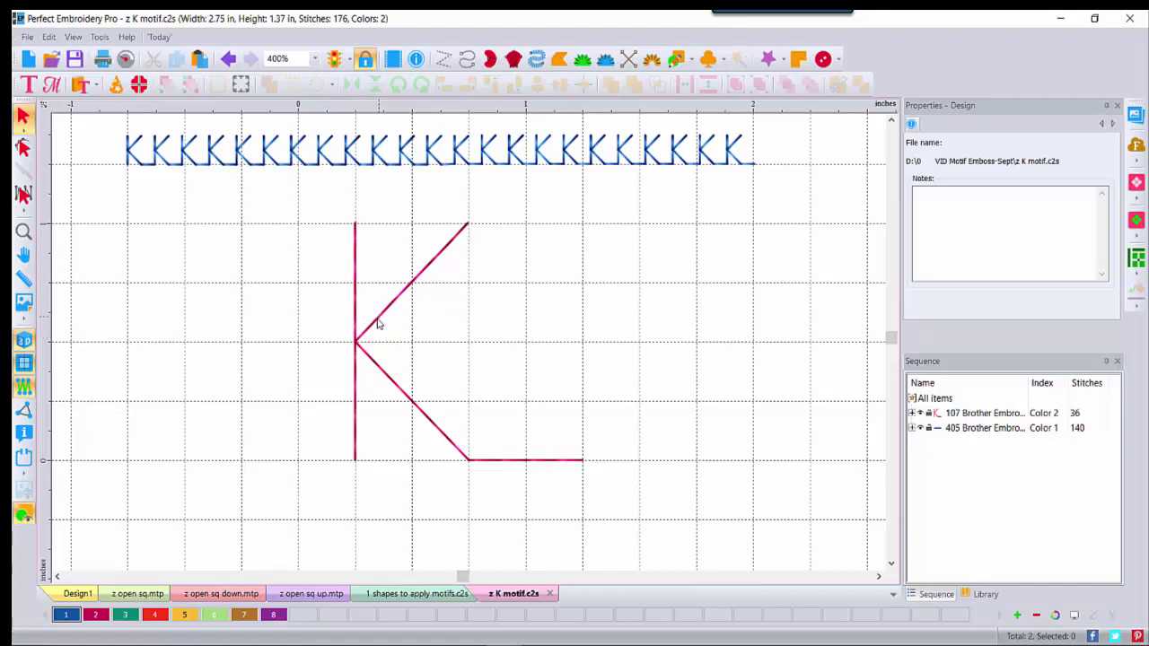
# - Copy the large K run and paste it into a new design
pyautogui.click(357, 342)
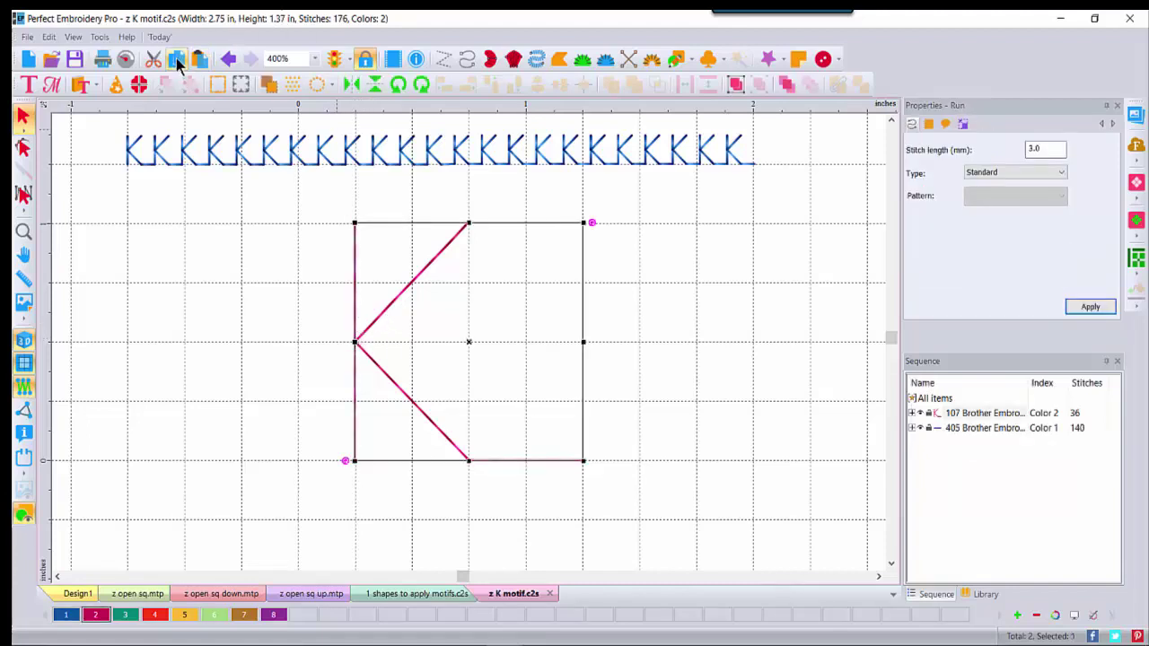
pyautogui.click(28, 58)
pyautogui.click(199, 59)
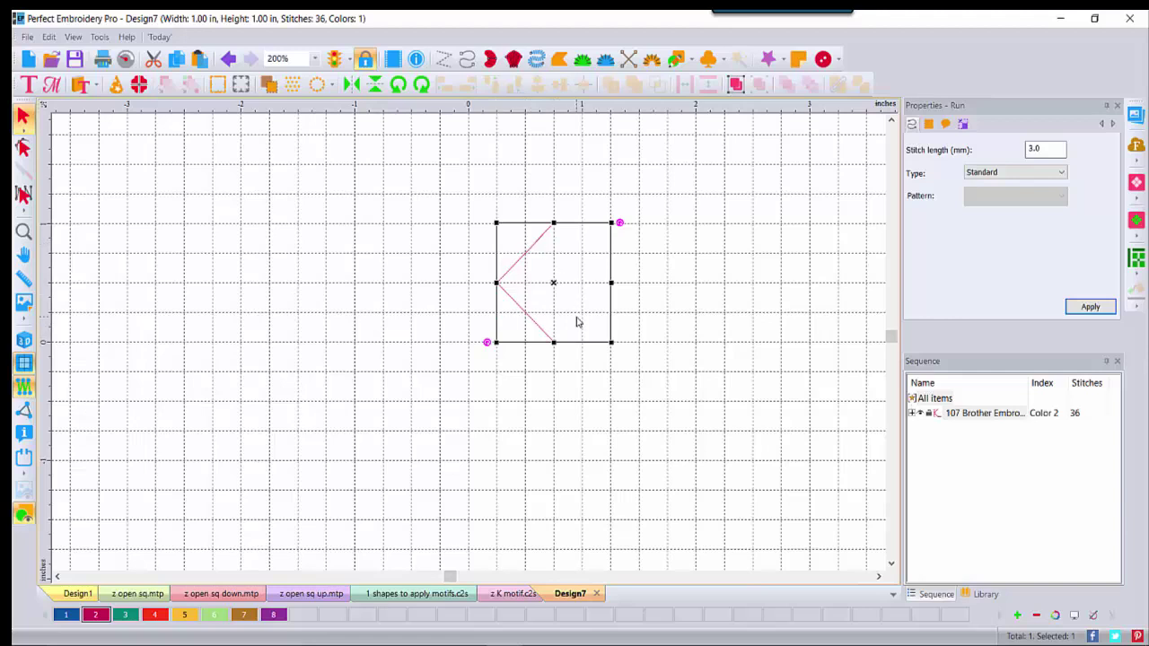
# - Convert the pasted K run to artwork
pyautogui.click(503, 287)
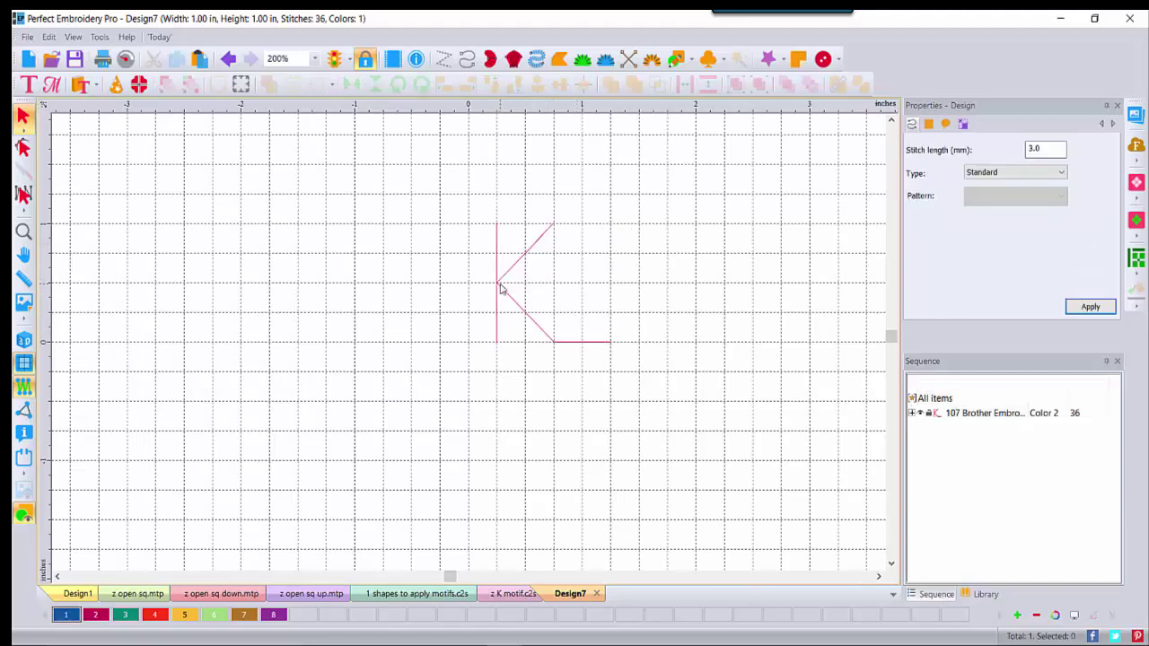
pyautogui.rightClick(525, 272)
pyautogui.moveTo(544, 391)
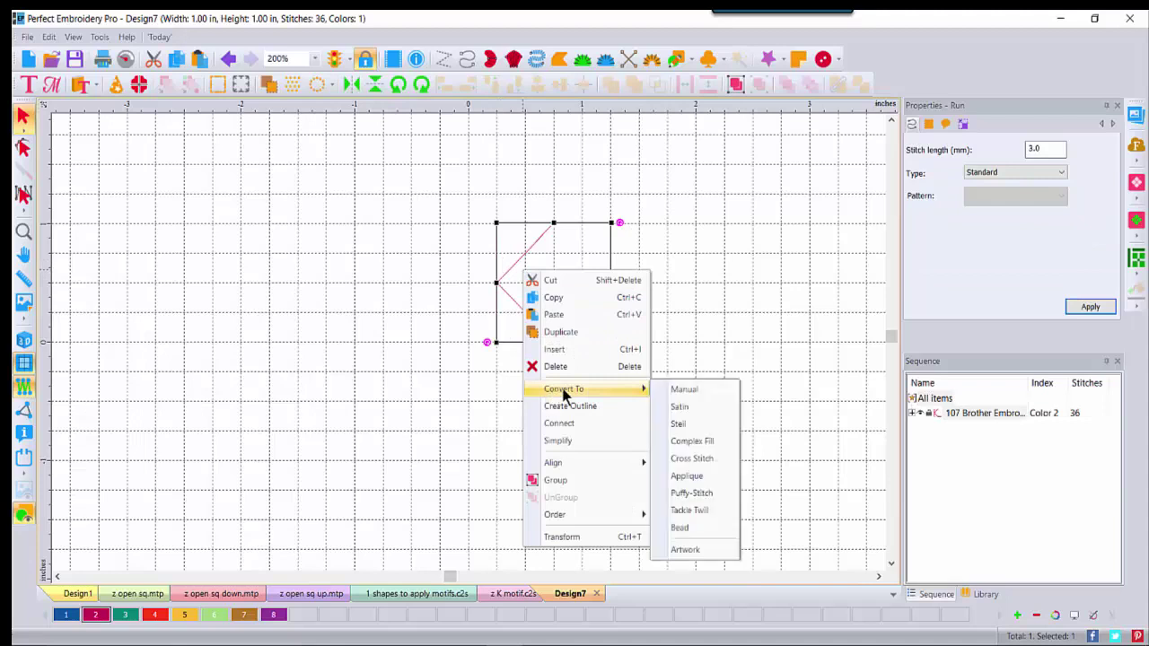
pyautogui.click(680, 549)
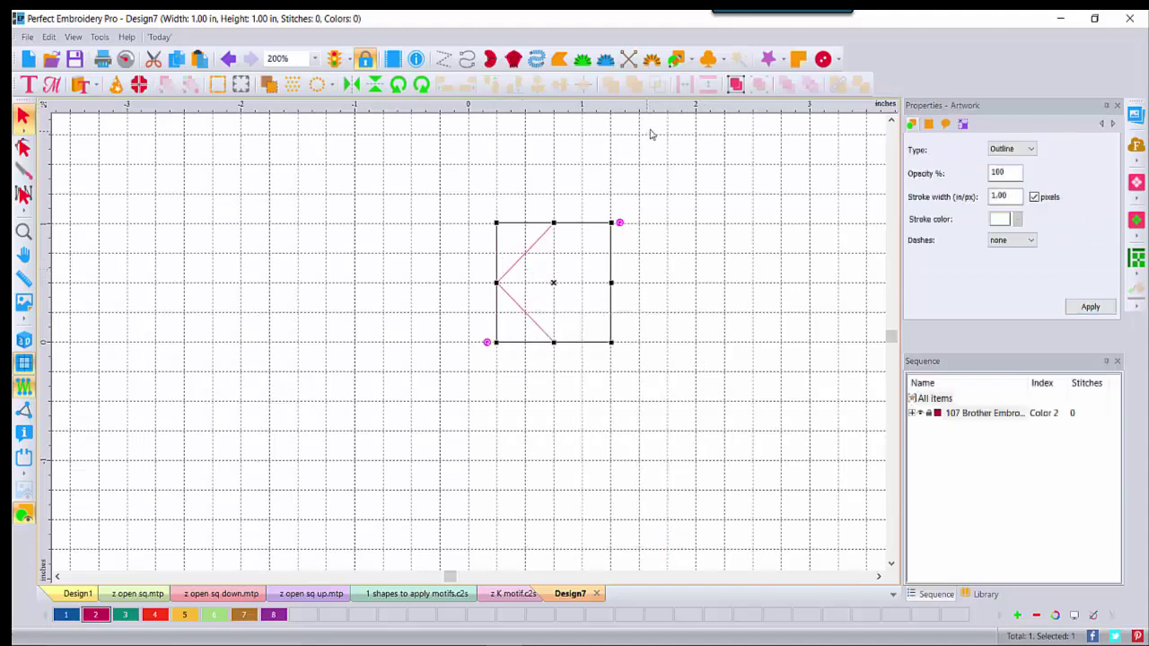
# - Start a Pen artwork path at the K's tail end, going up about 0.75 in and over a pointed peak to the A's other shoulder
pyautogui.click(691, 57)
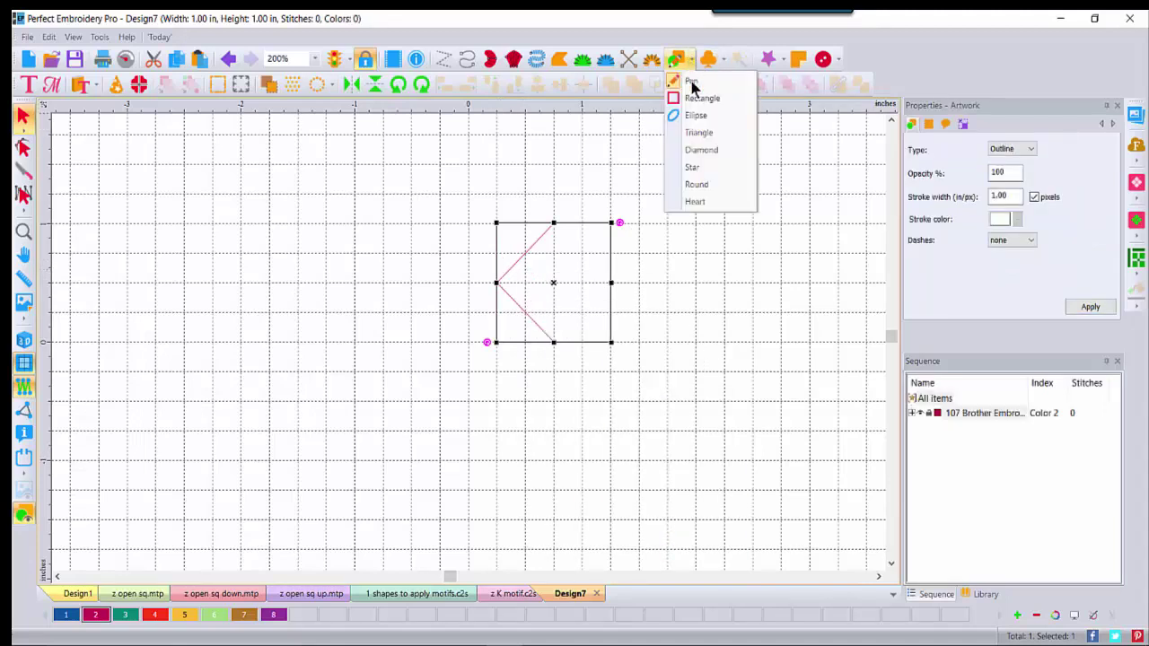
pyautogui.click(693, 91)
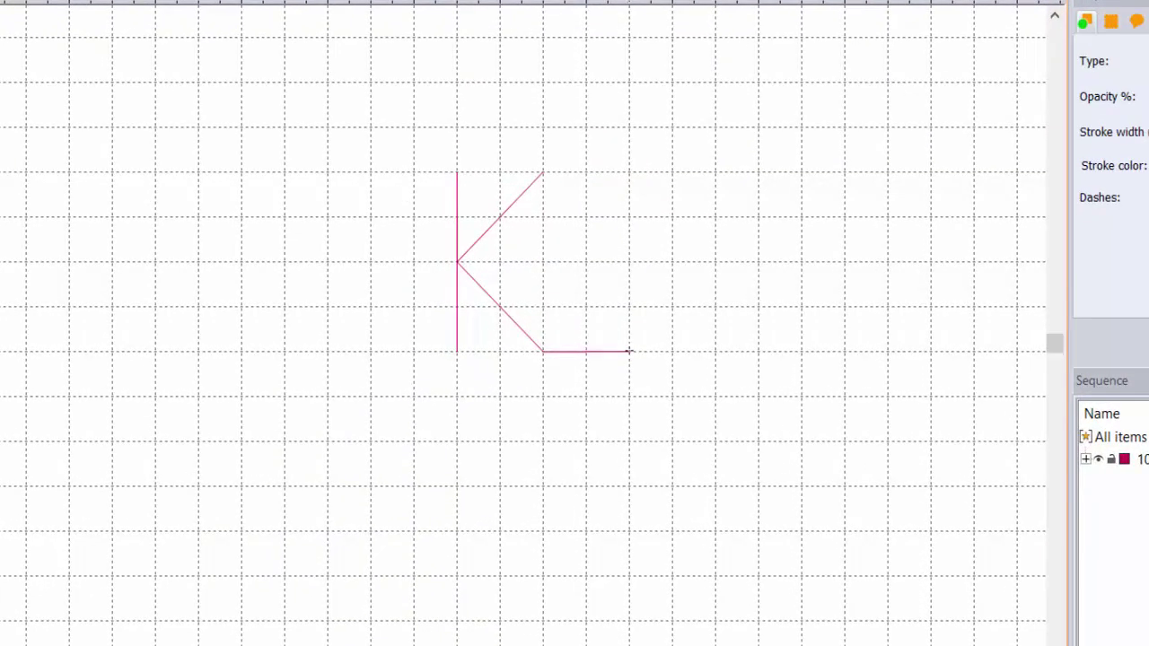
pyautogui.click(628, 351)
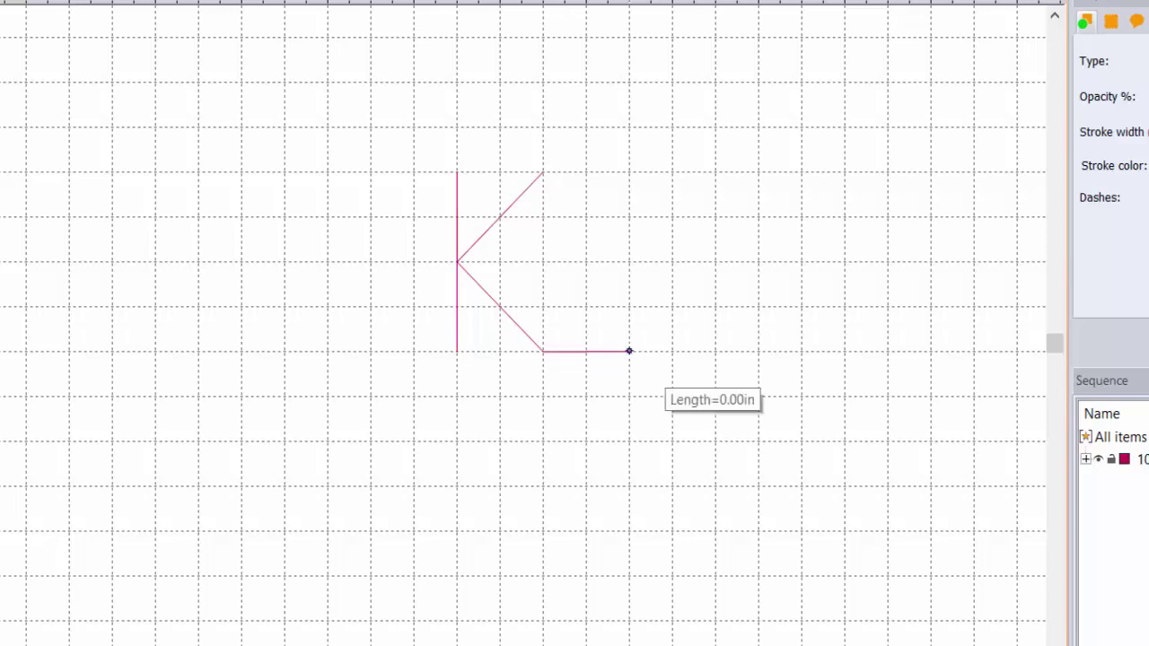
pyautogui.click(628, 216)
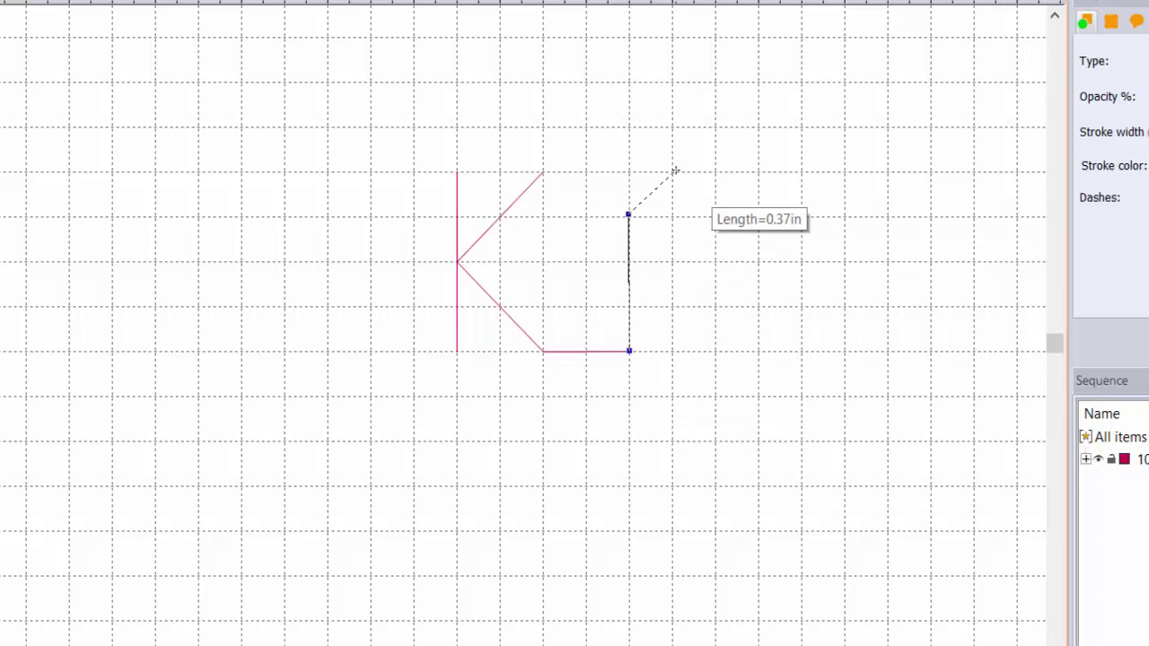
pyautogui.click(675, 171)
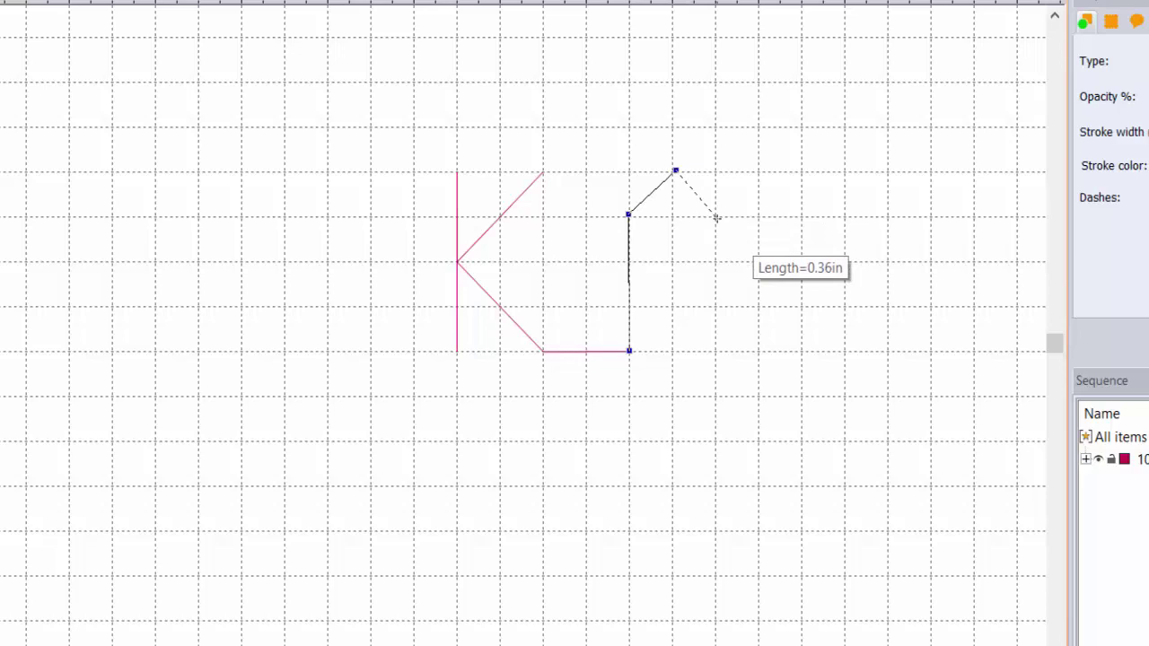
pyautogui.click(717, 217)
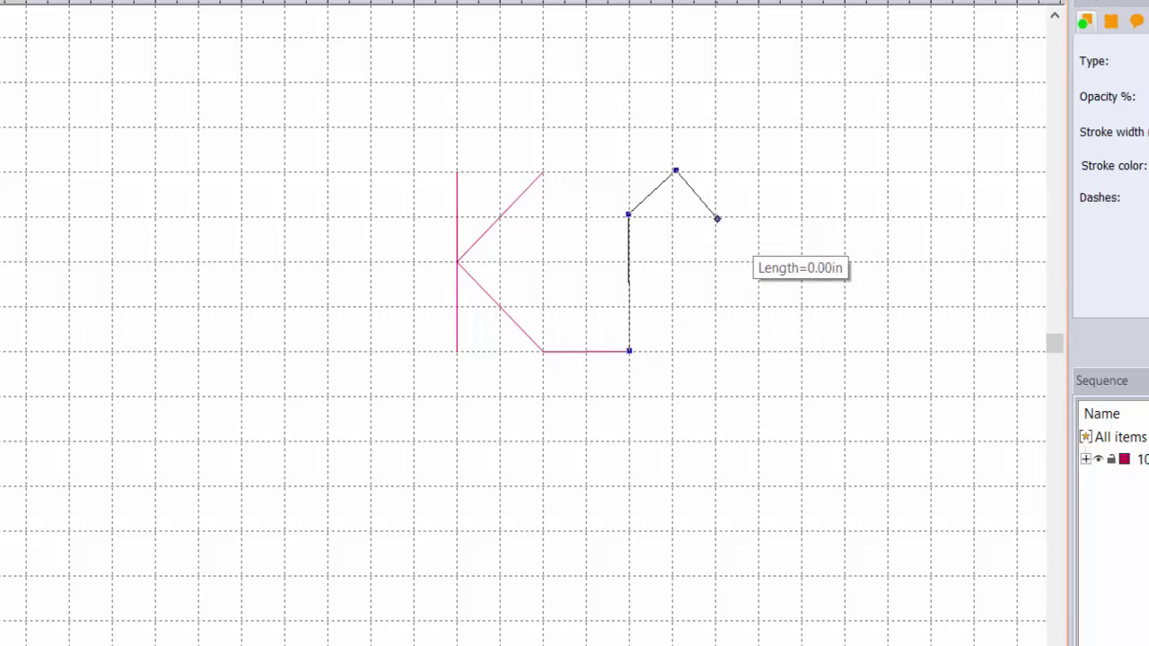
# - Continue the path with the A's crossbar out and back, its second leg down to the baseline, and a baseline tail about 1 in long
pyautogui.click(716, 277)
pyautogui.click(639, 277)
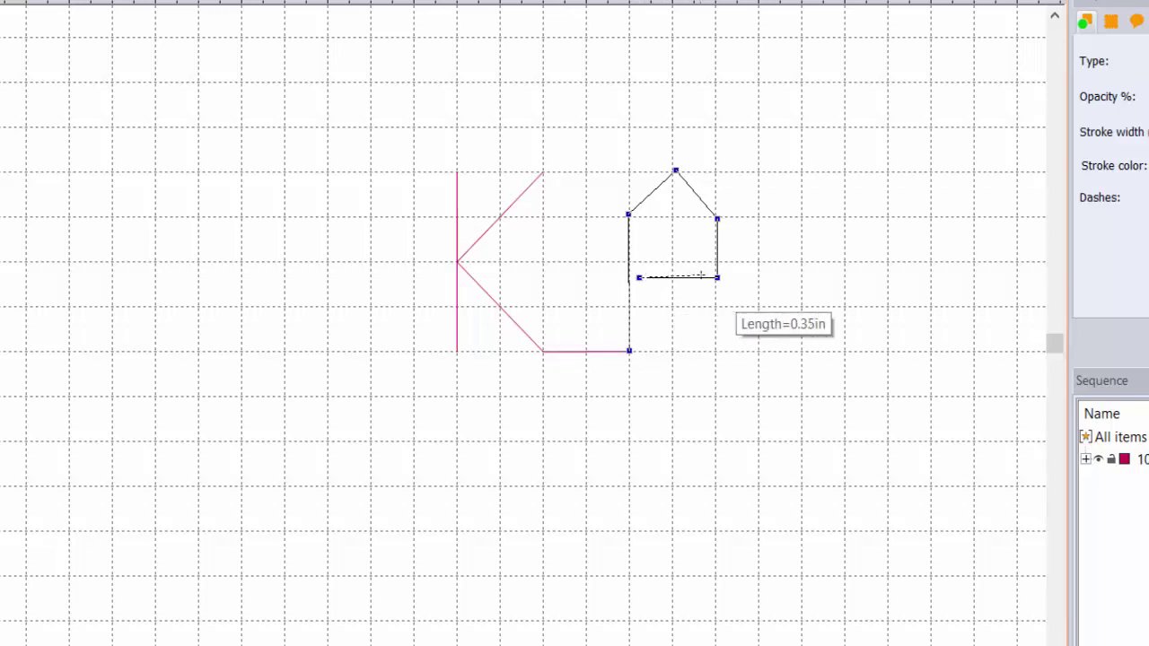
pyautogui.click(717, 277)
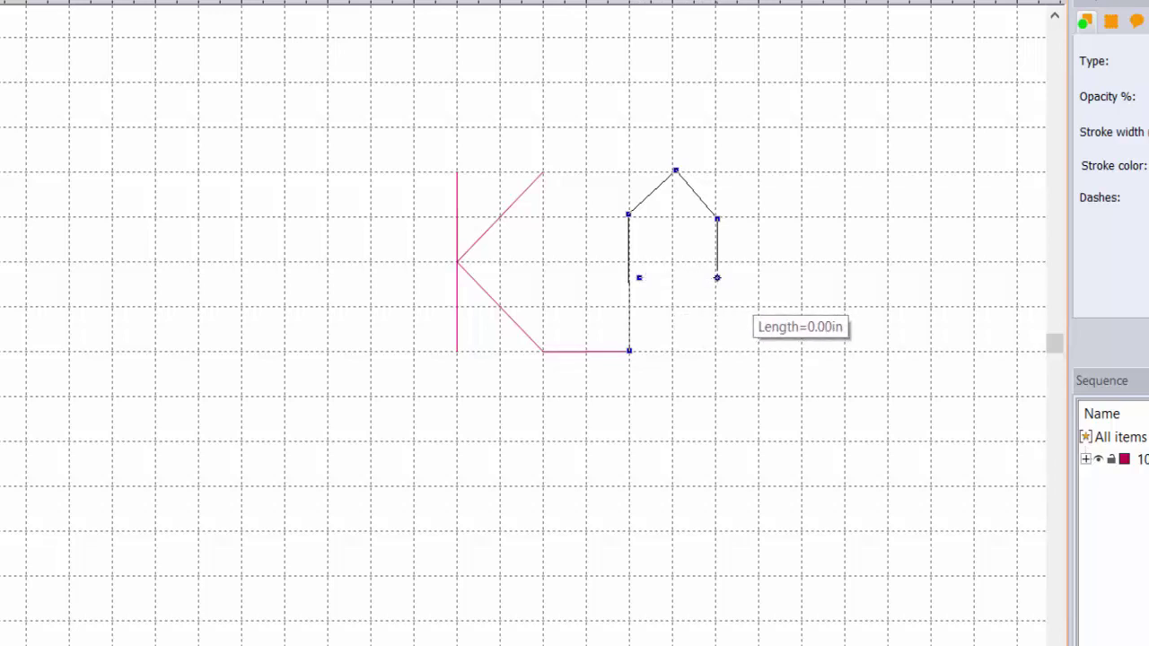
pyautogui.click(718, 351)
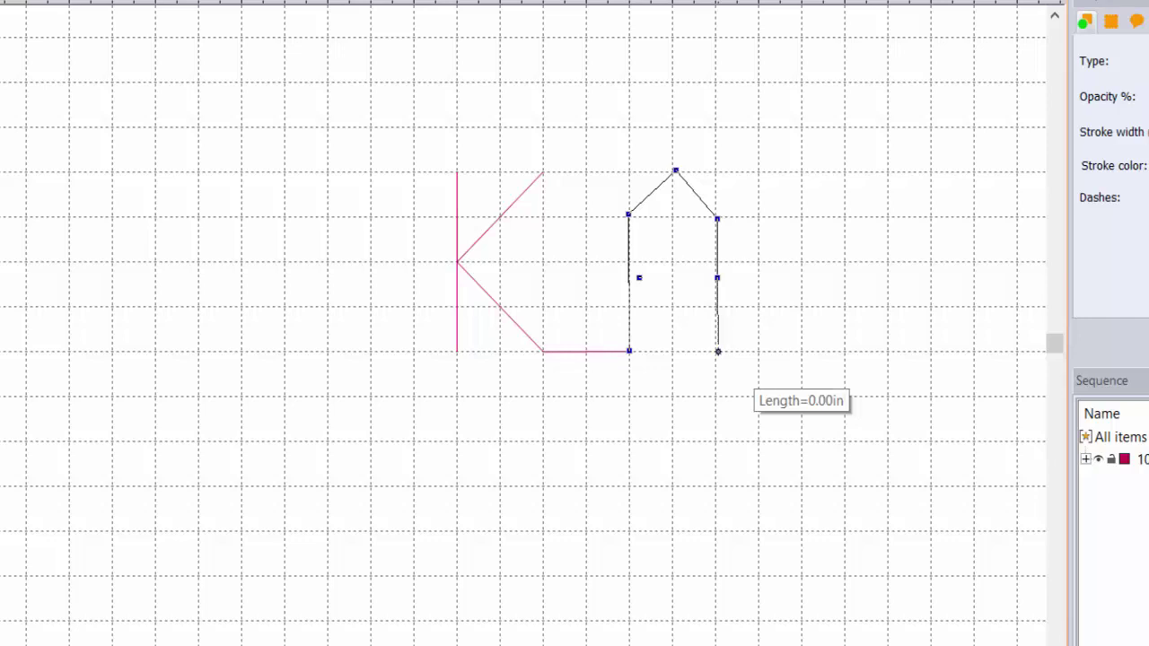
pyautogui.click(887, 351)
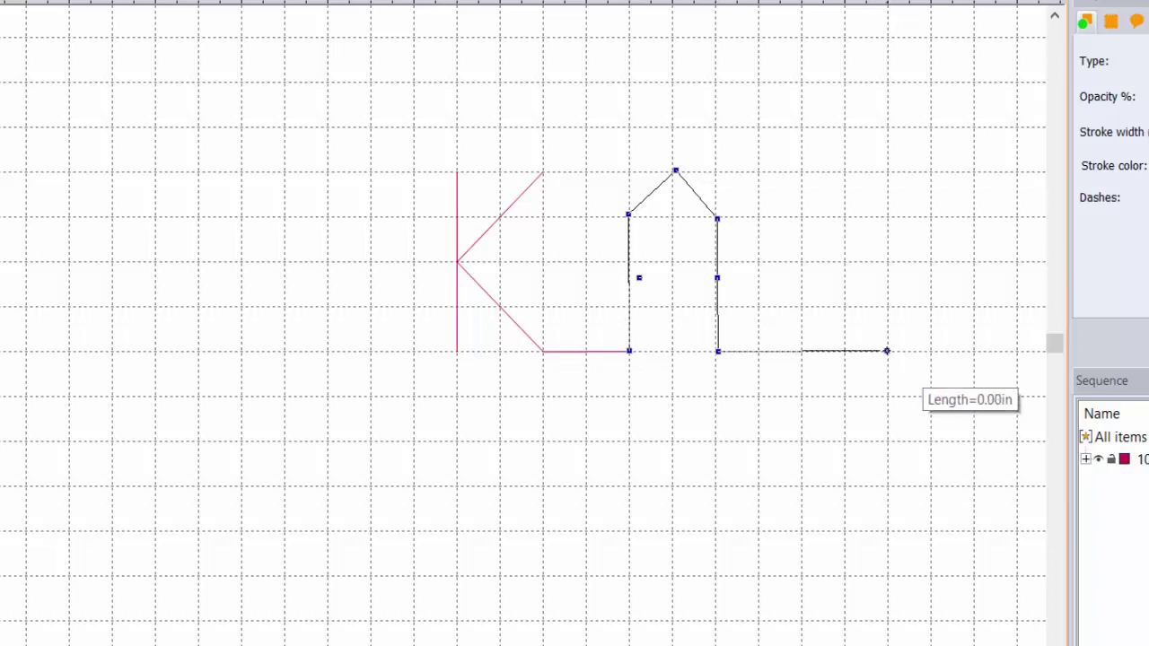
# - Finish the letter A outline and move its shoulder points, the crossbar's joined end and the right leg's base onto the grid lines
pyautogui.doubleClick(887, 351)
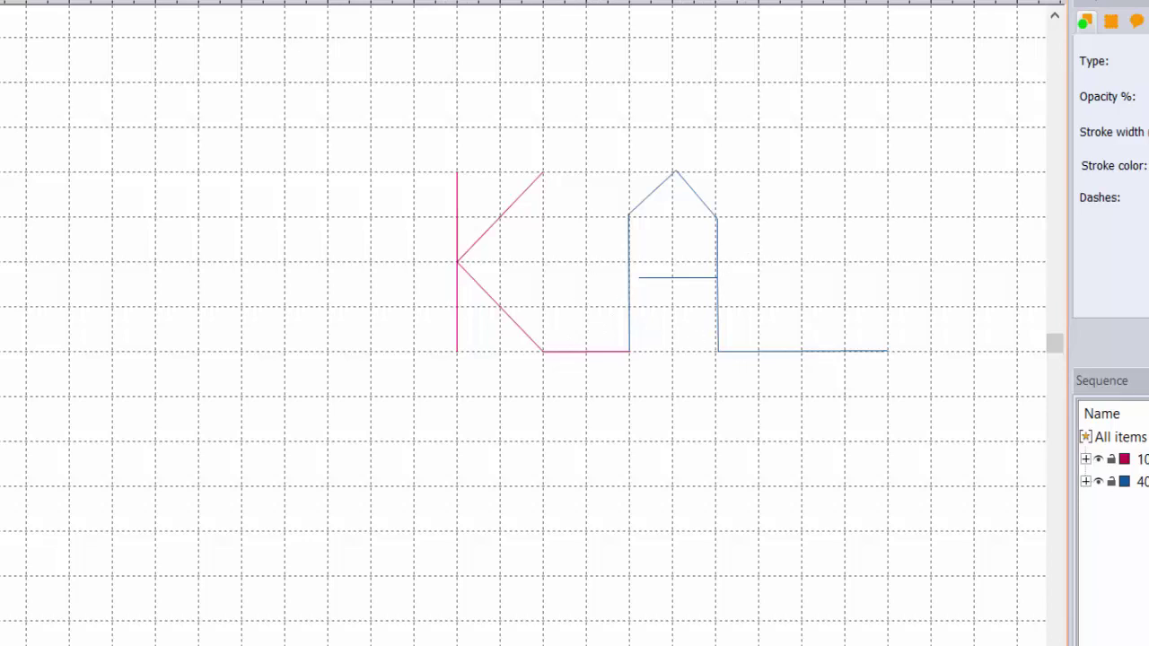
pyautogui.click(690, 267)
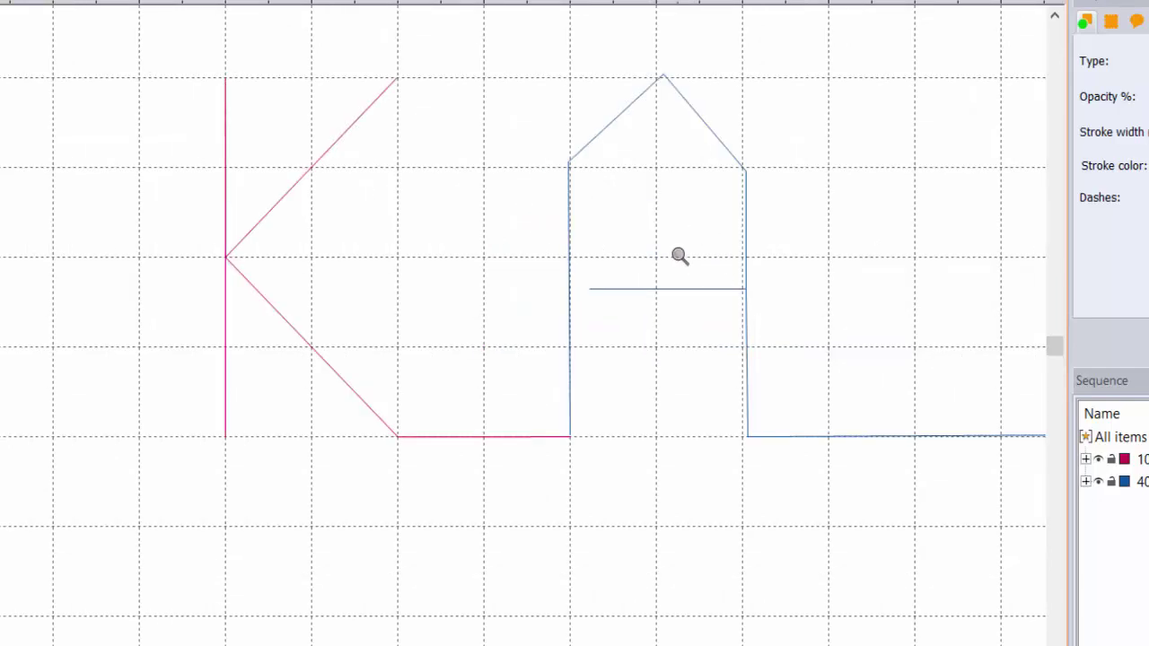
pyautogui.click(679, 256)
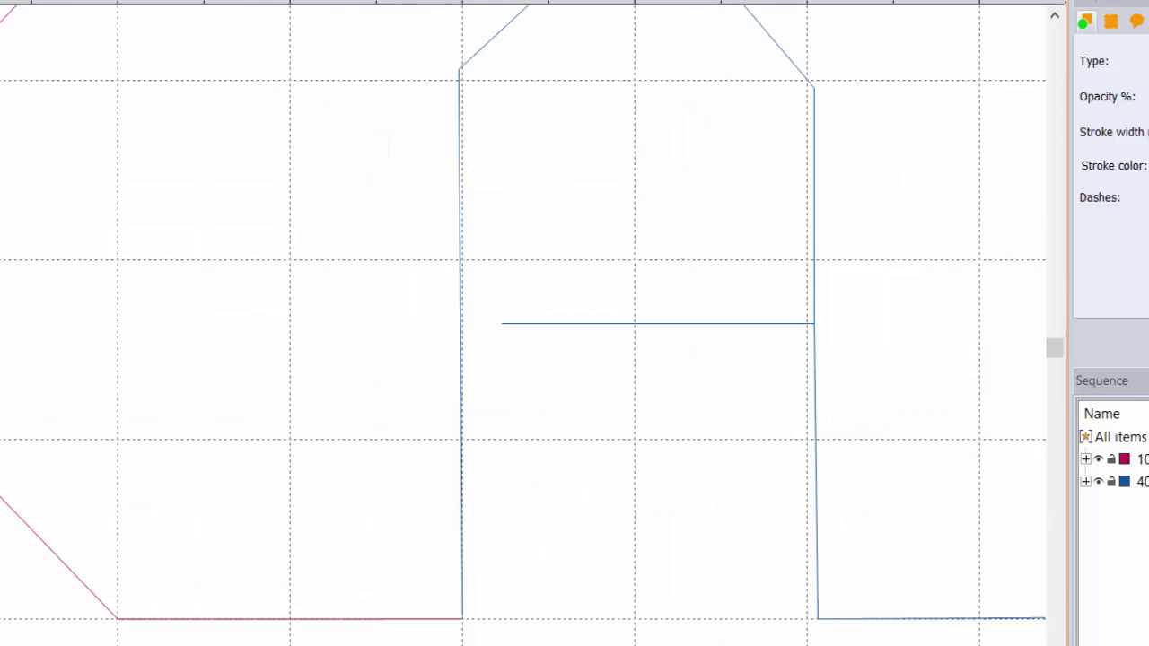
pyautogui.press('Escape')
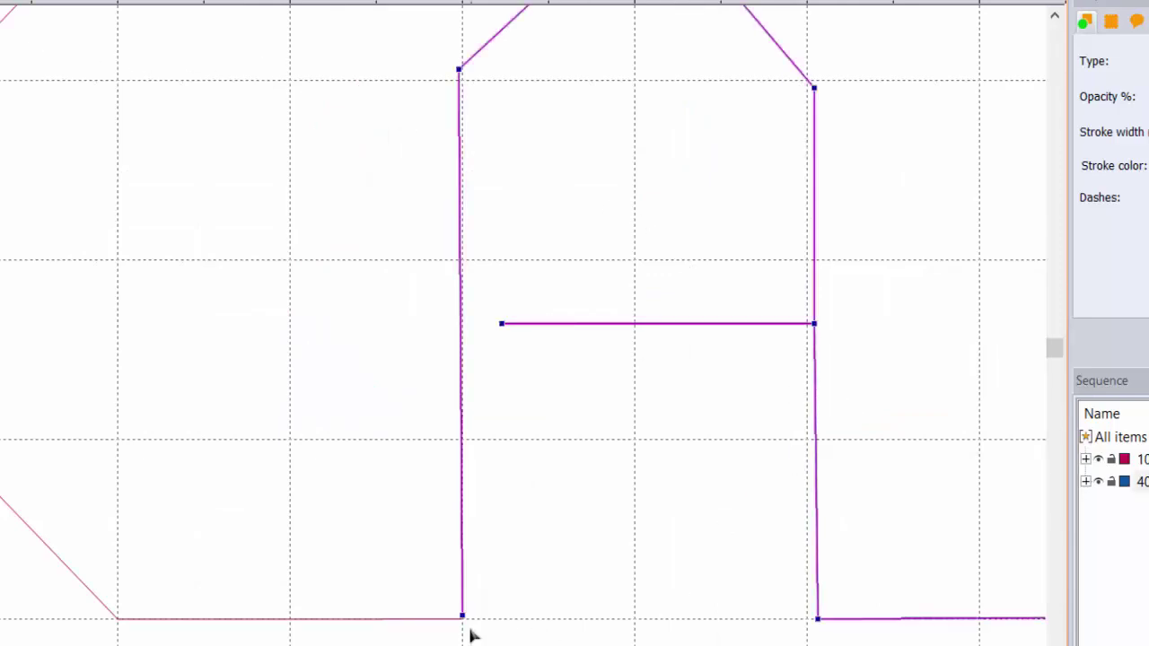
pyautogui.moveTo(459, 70); pyautogui.dragTo(460, 78)
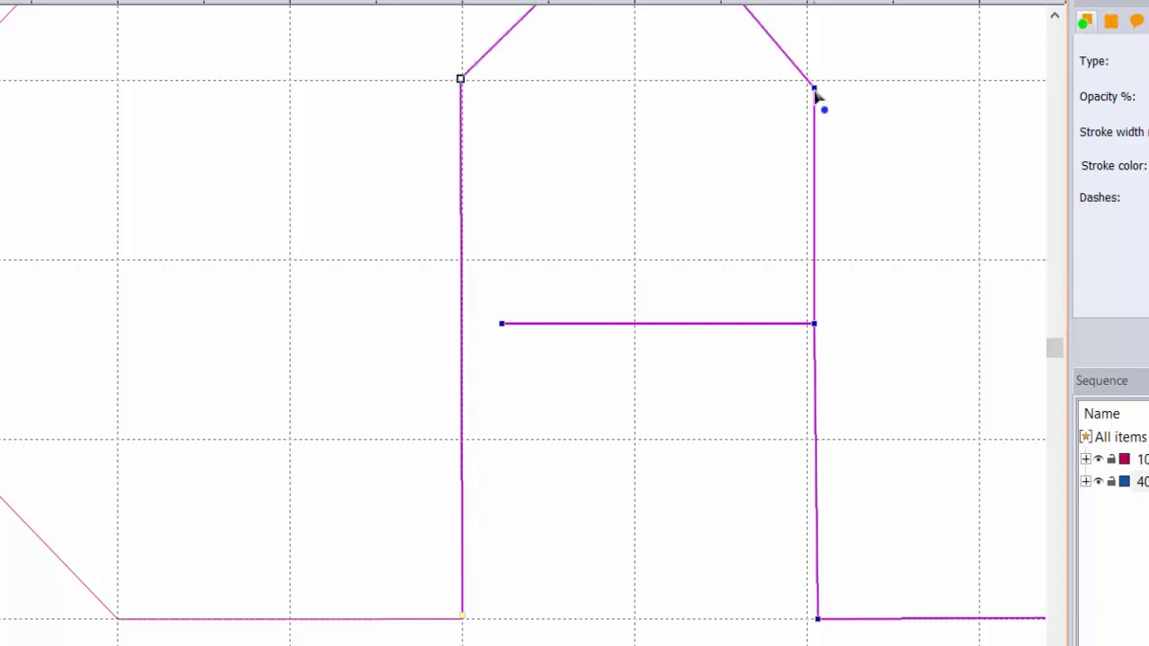
pyautogui.moveTo(814, 89); pyautogui.dragTo(808, 80)
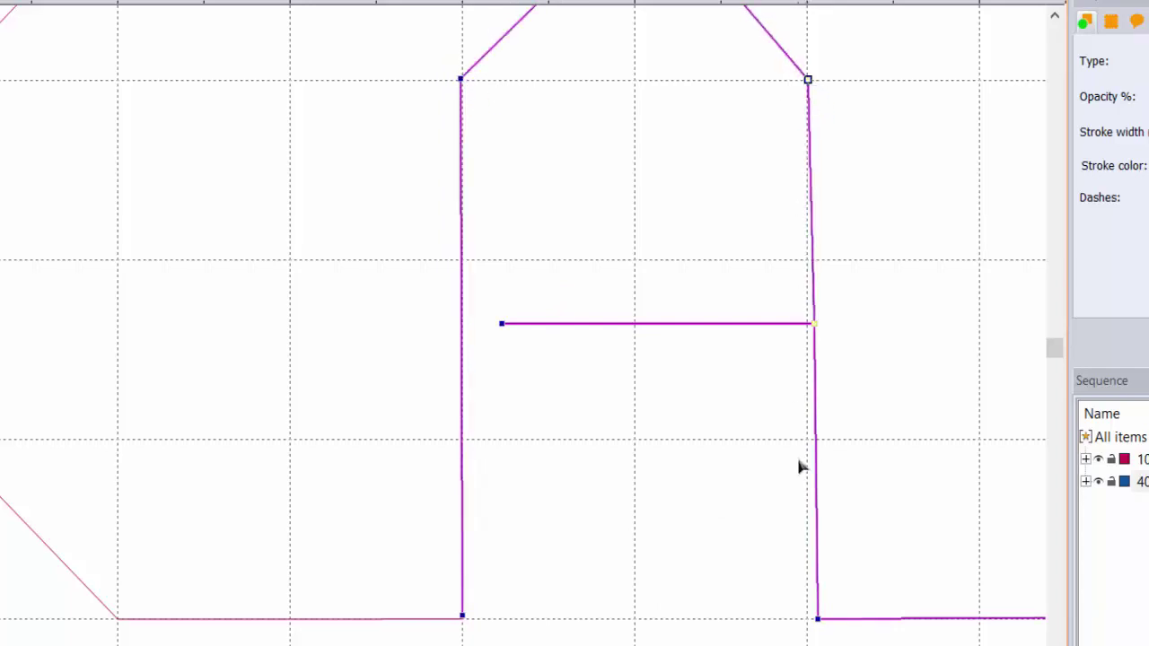
pyautogui.moveTo(802, 299); pyautogui.dragTo(808, 333)
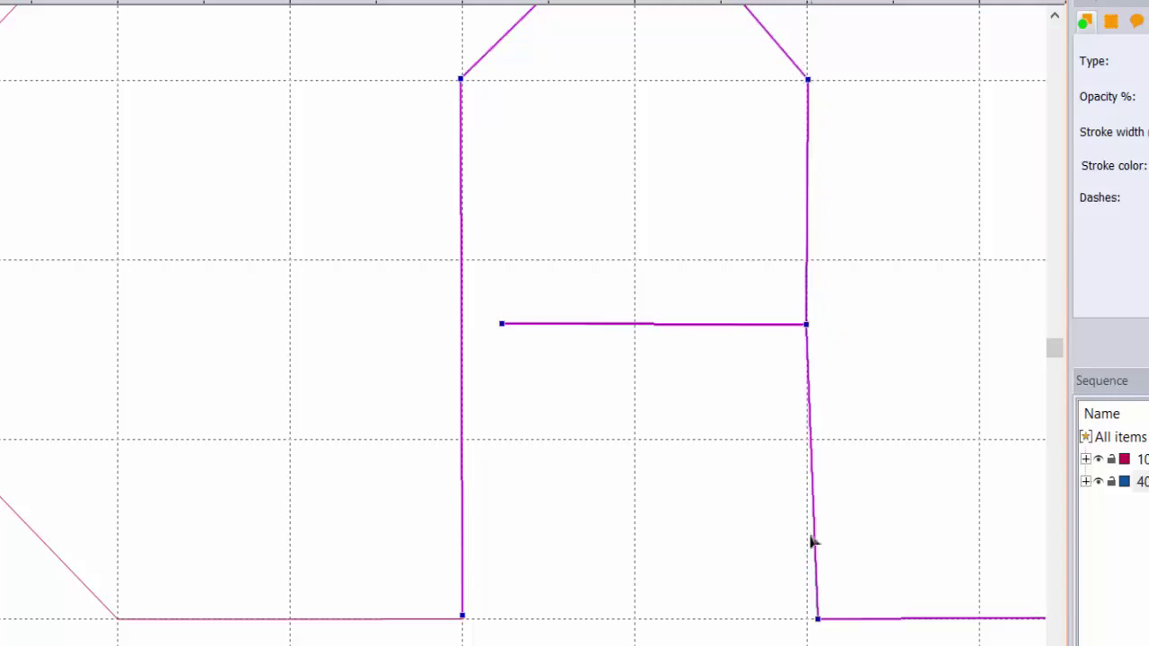
pyautogui.moveTo(817, 619); pyautogui.dragTo(807, 619)
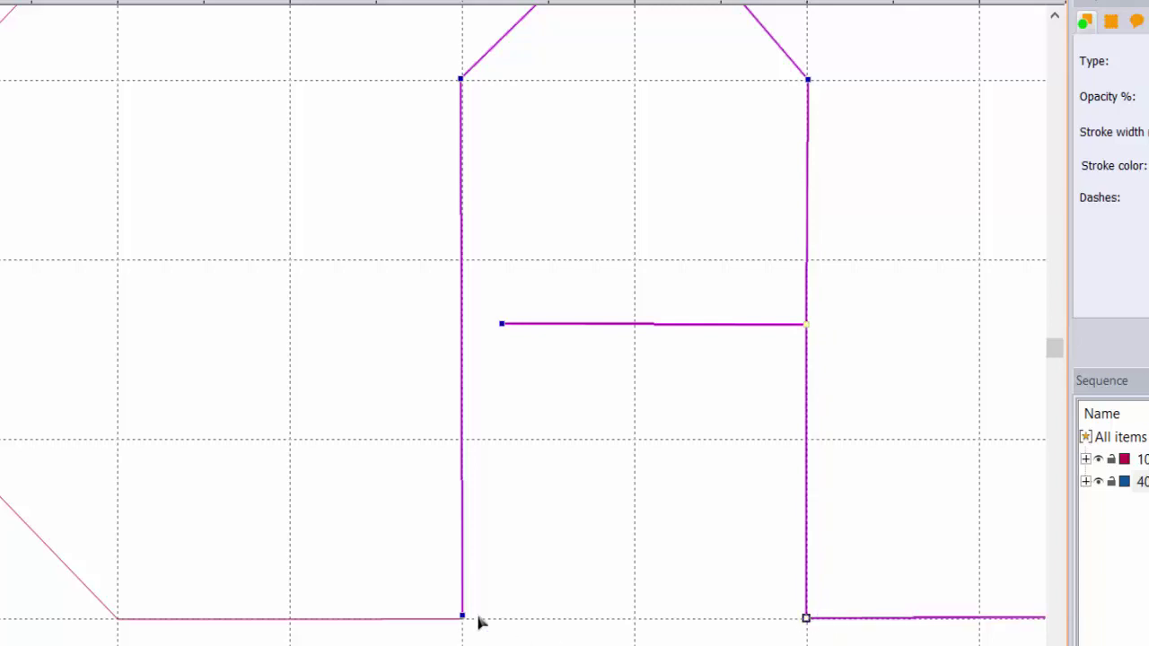
# - Move the A's peak and the far end of its trailing baseline onto the nearest grid intersections
pyautogui.click(1054, 15)
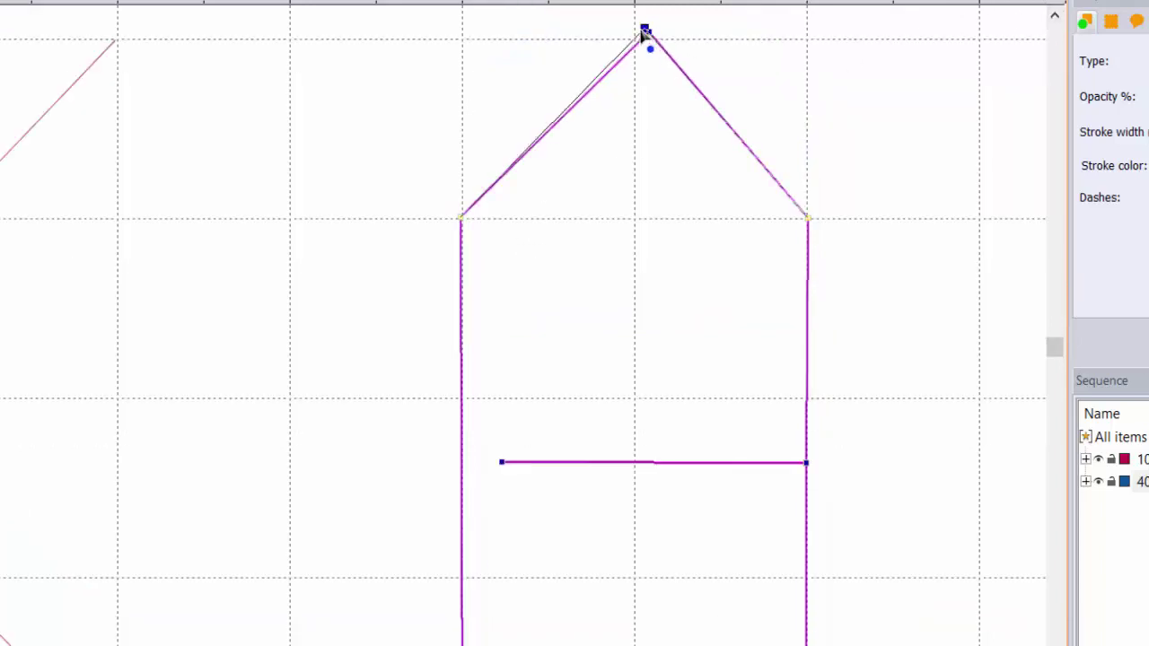
pyautogui.moveTo(648, 33); pyautogui.dragTo(636, 36)
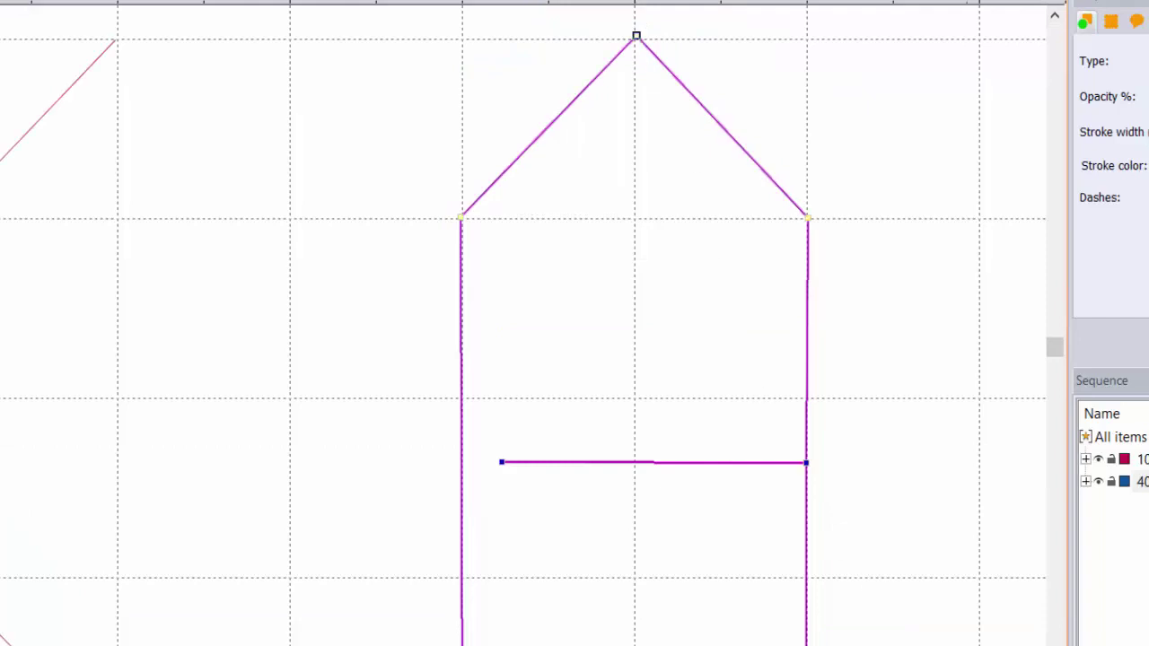
pyautogui.hscroll(3, 523, 323)
pyautogui.scroll(-3, 523, 323)
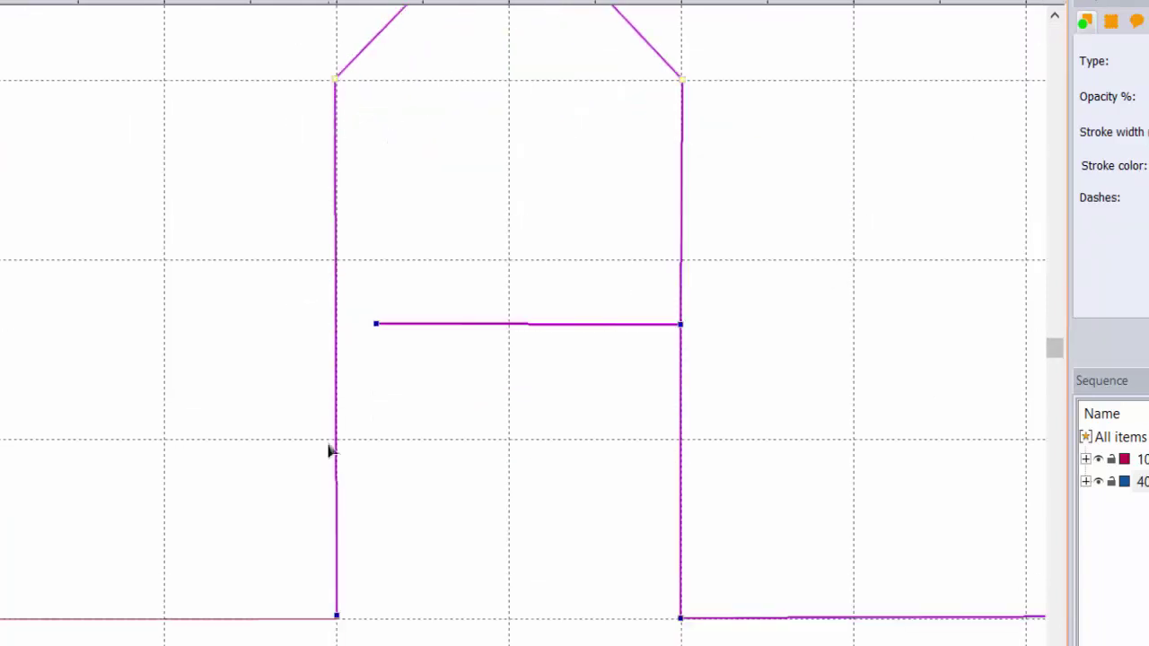
pyautogui.scroll(-2, 523, 324)
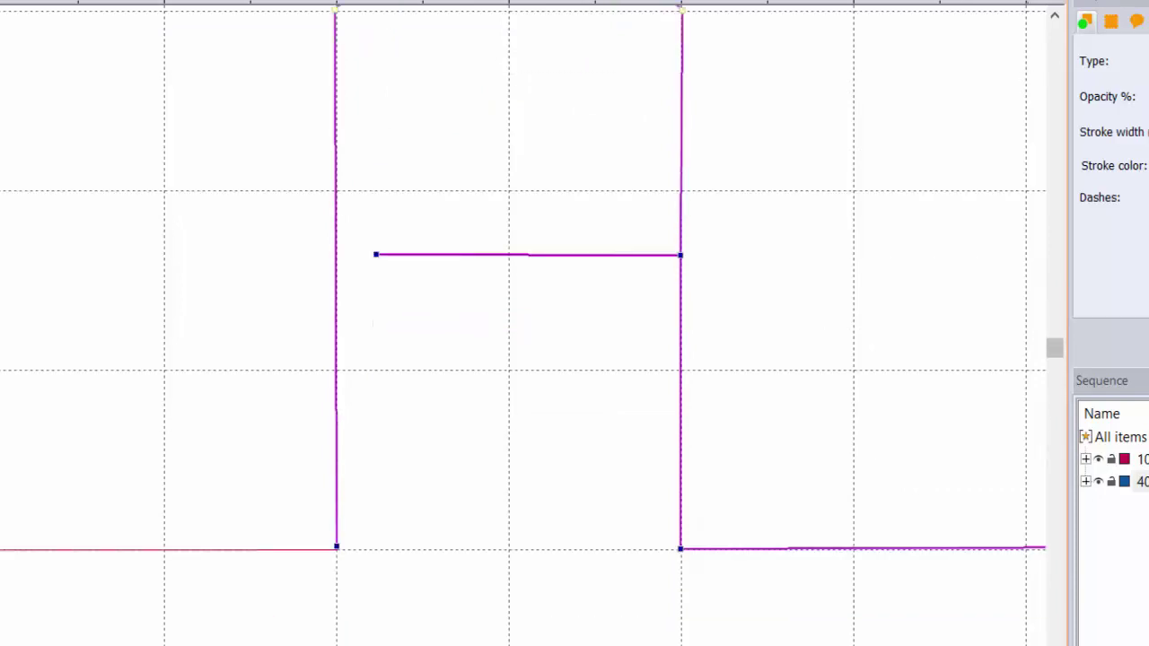
pyautogui.hscroll(6, 523, 323)
pyautogui.hscroll(3, 523, 323)
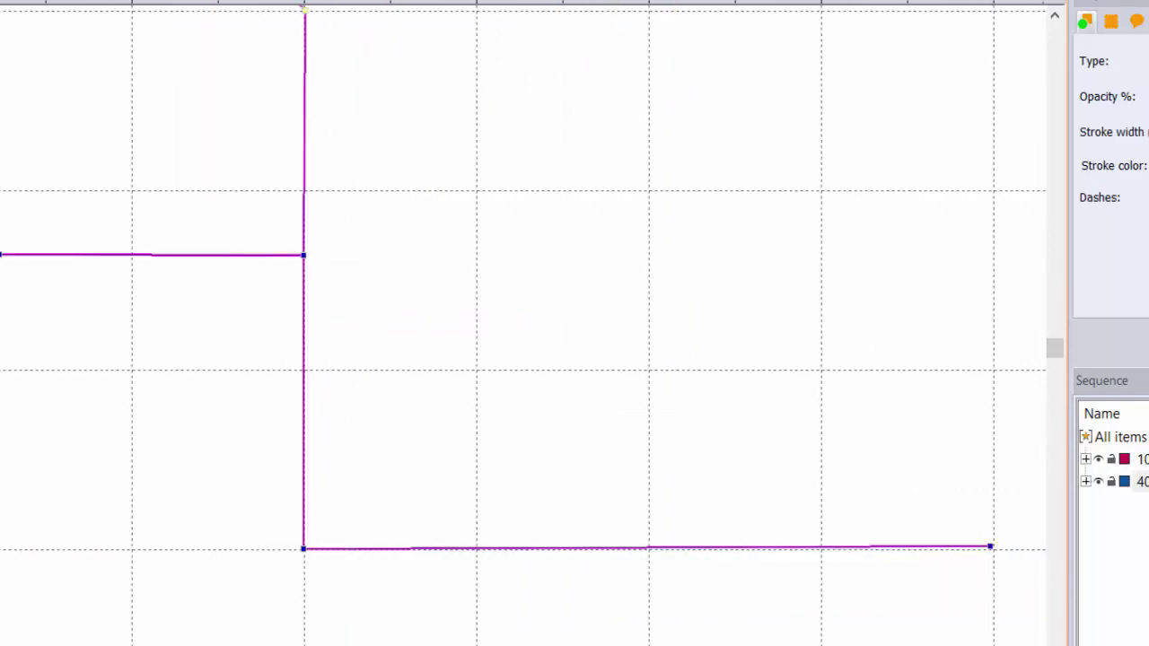
pyautogui.click(993, 549)
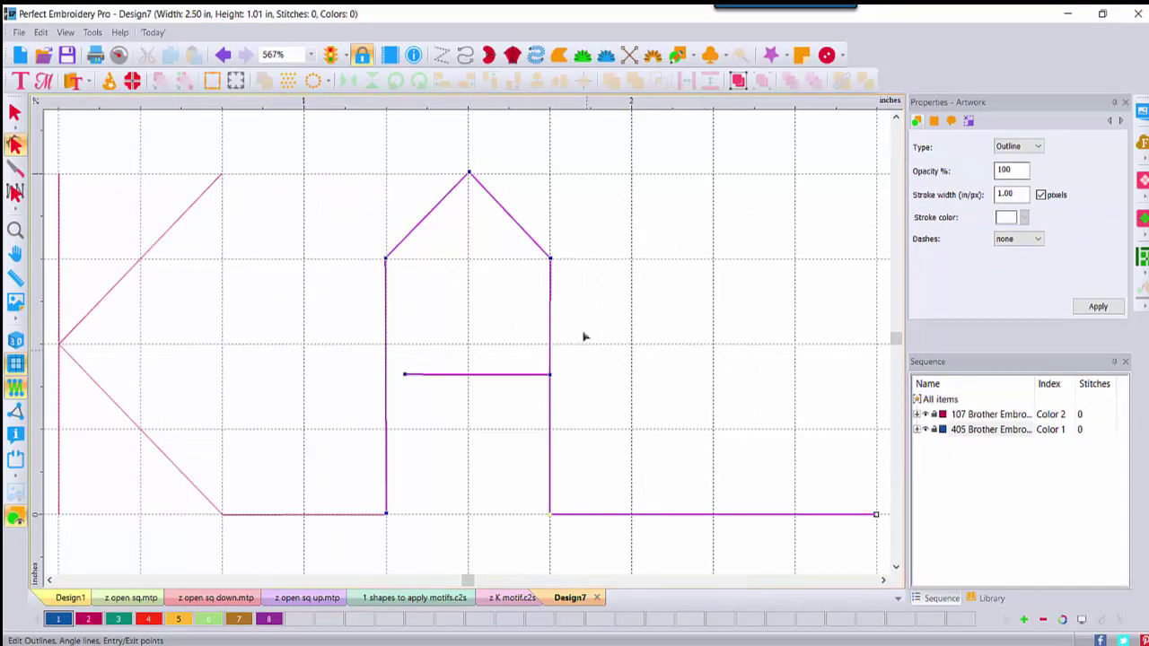
# - Select both the K and A outlines and connect them into a single artwork path
pyautogui.click(15, 112)
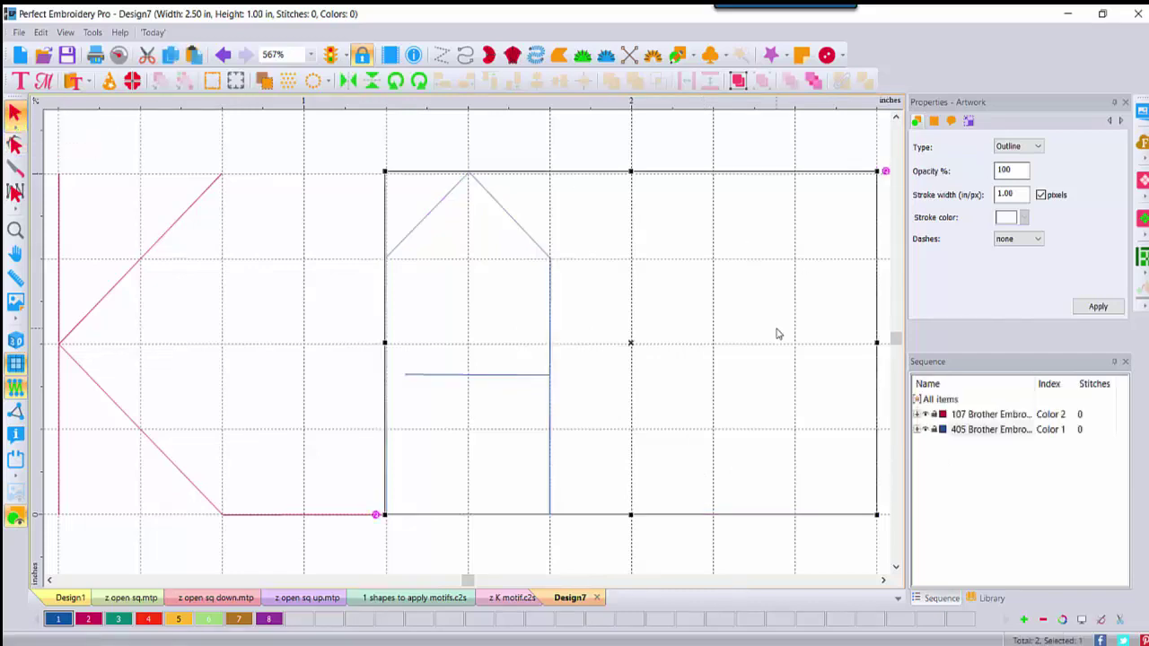
pyautogui.click(691, 395)
pyautogui.scroll(-1, 691, 395)
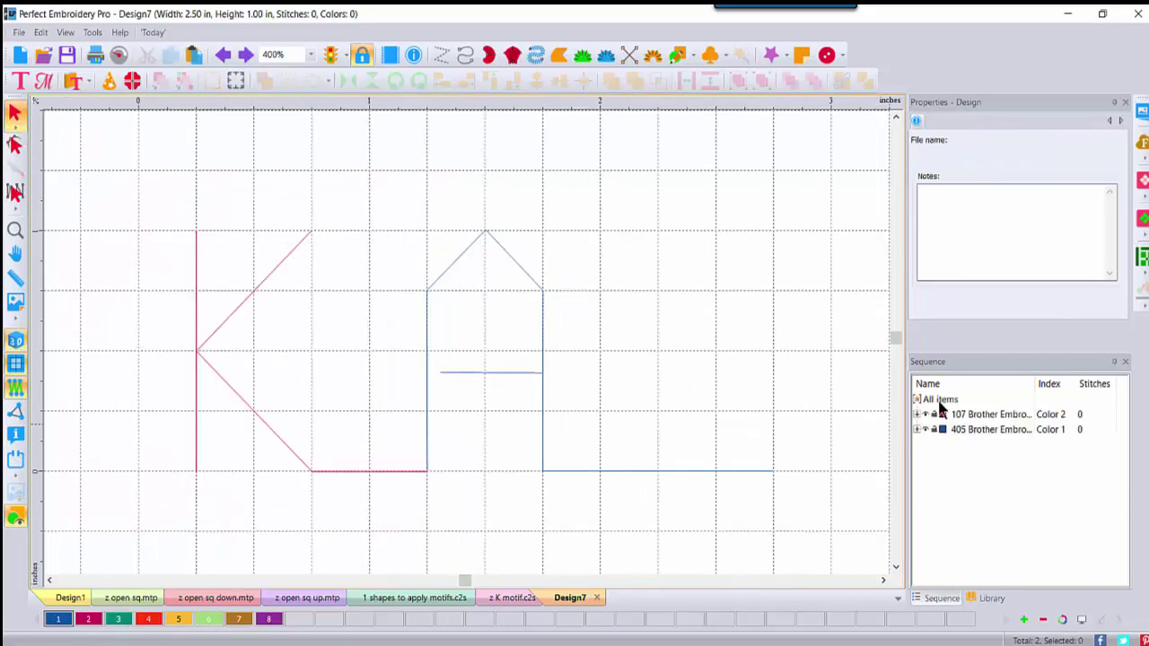
pyautogui.click(941, 401)
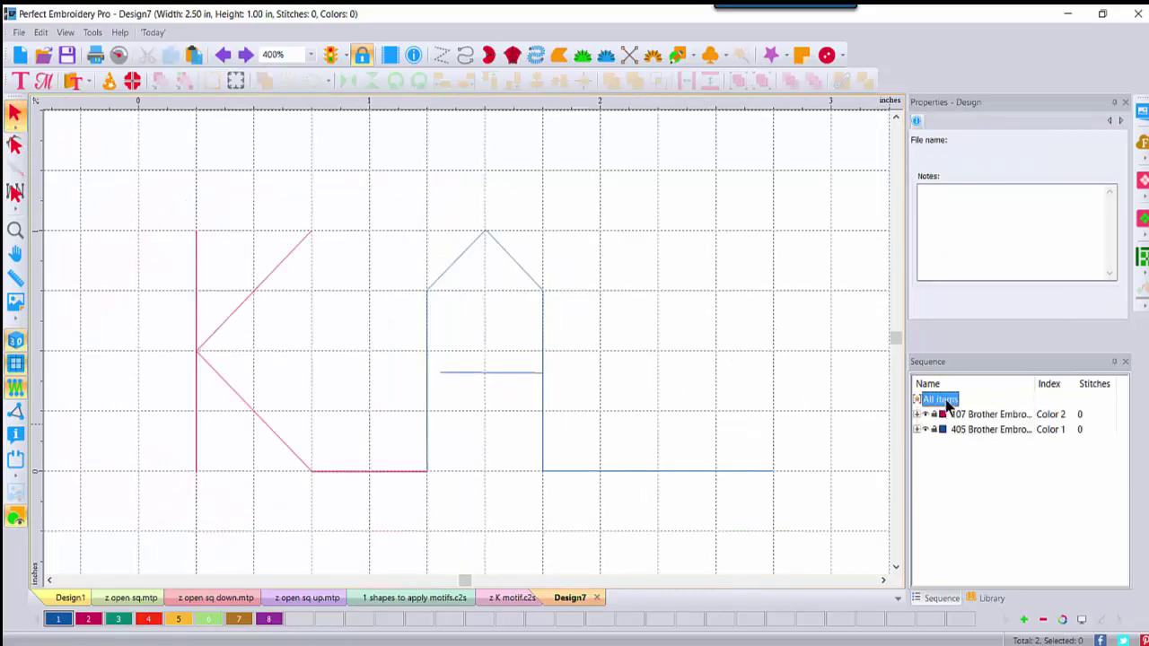
pyautogui.rightClick(426, 330)
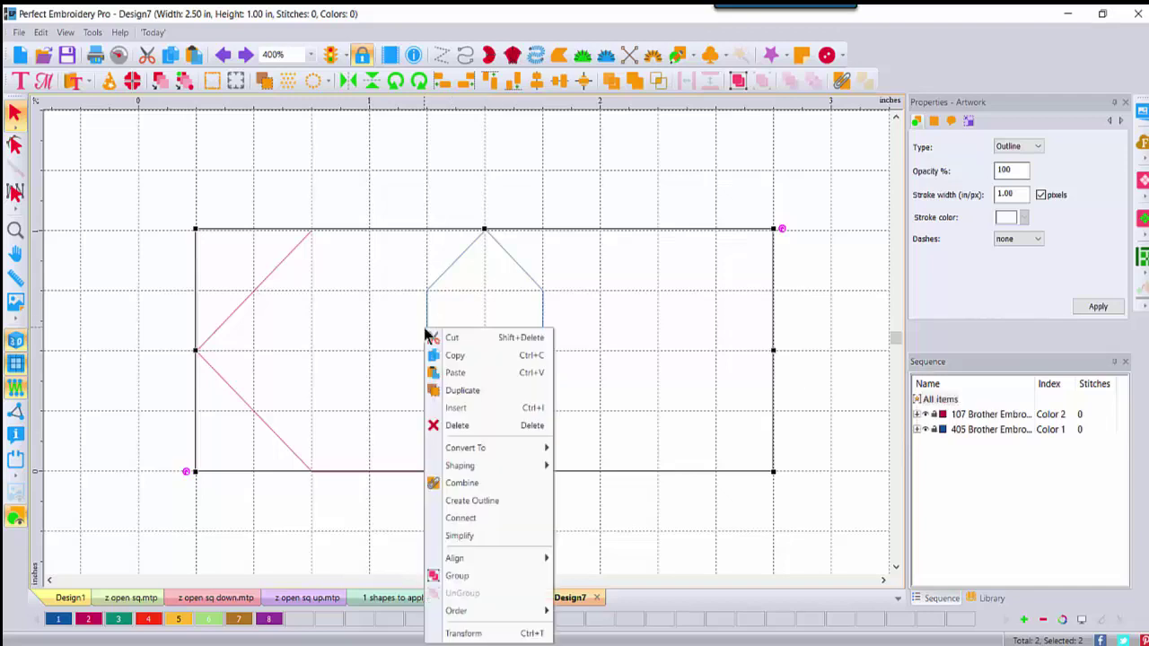
pyautogui.click(454, 519)
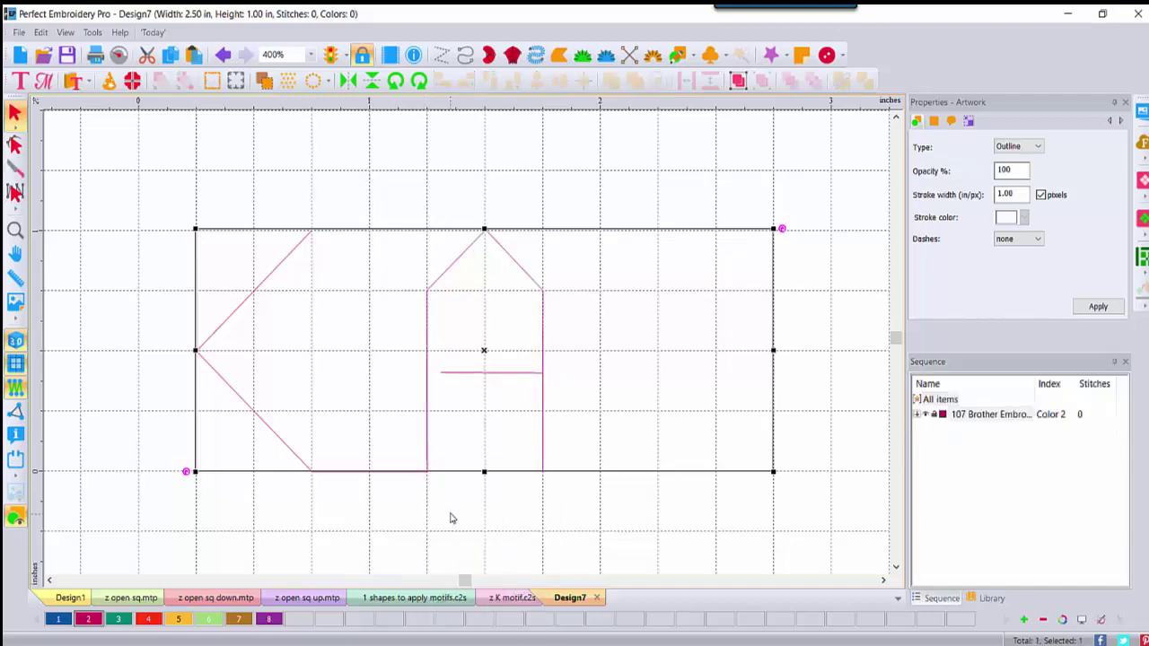
# - Convert the connected KA outline to a run stitch and check its entry and exit points
pyautogui.rightClick(429, 352)
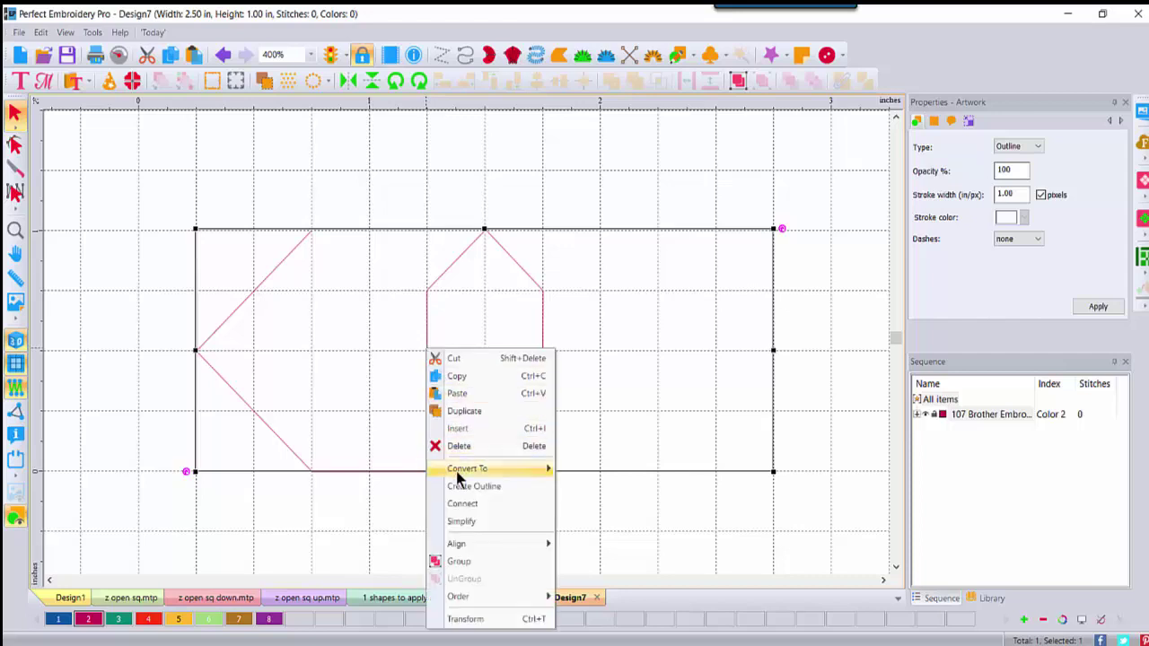
pyautogui.moveTo(458, 476)
pyautogui.click(583, 470)
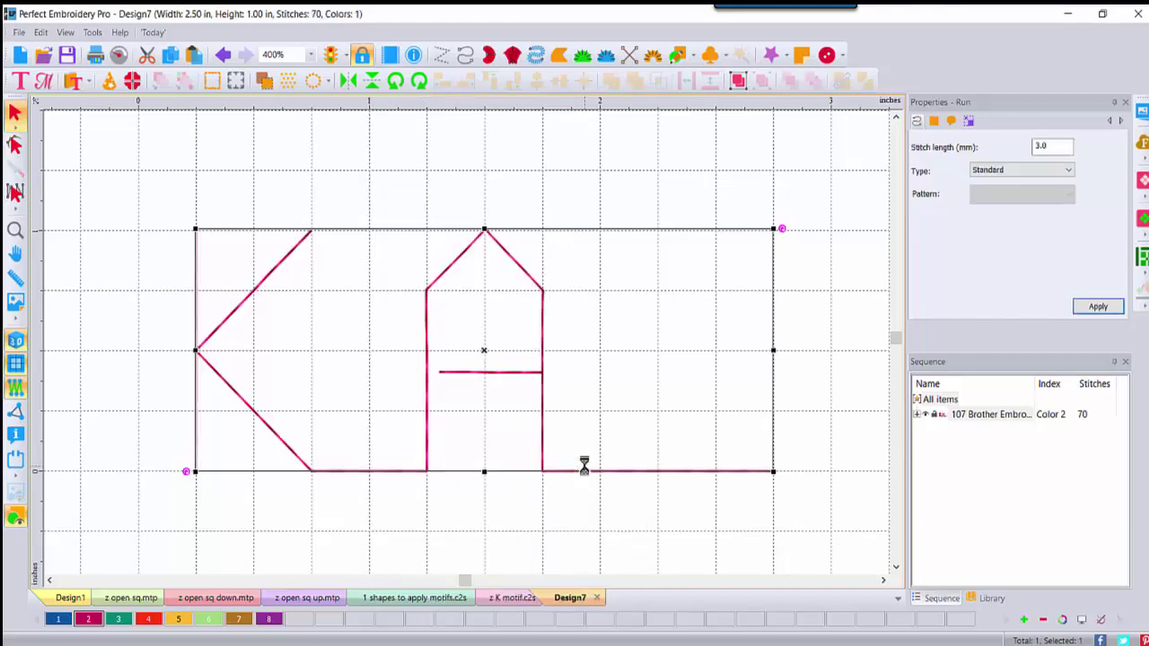
pyautogui.click(14, 144)
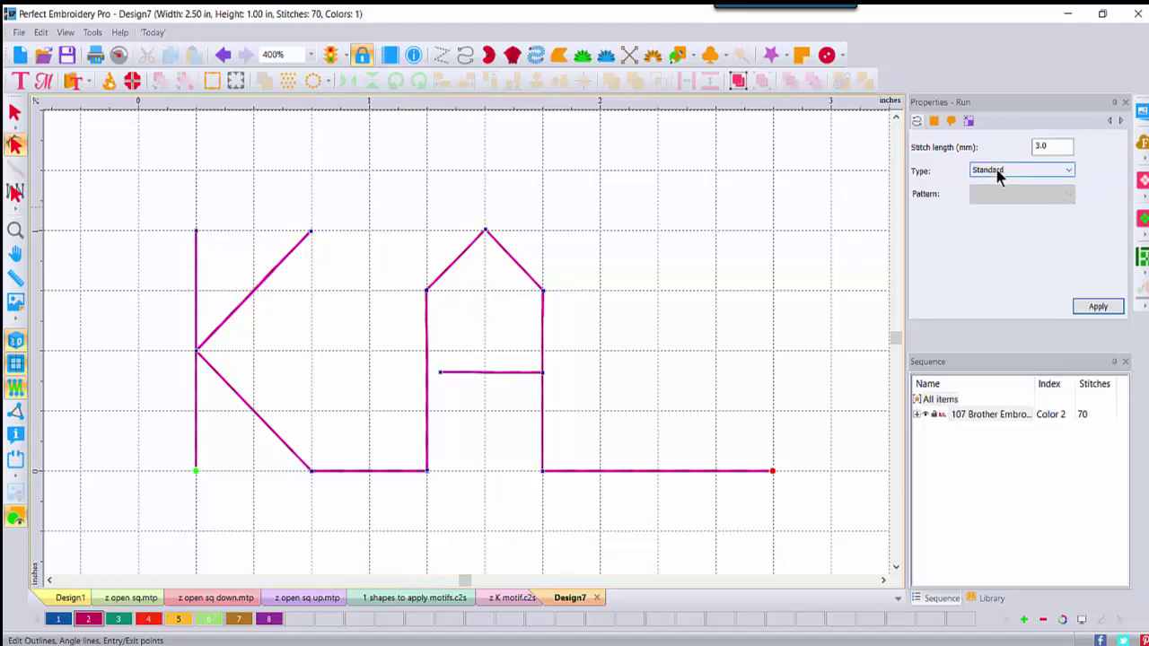
pyautogui.click(13, 115)
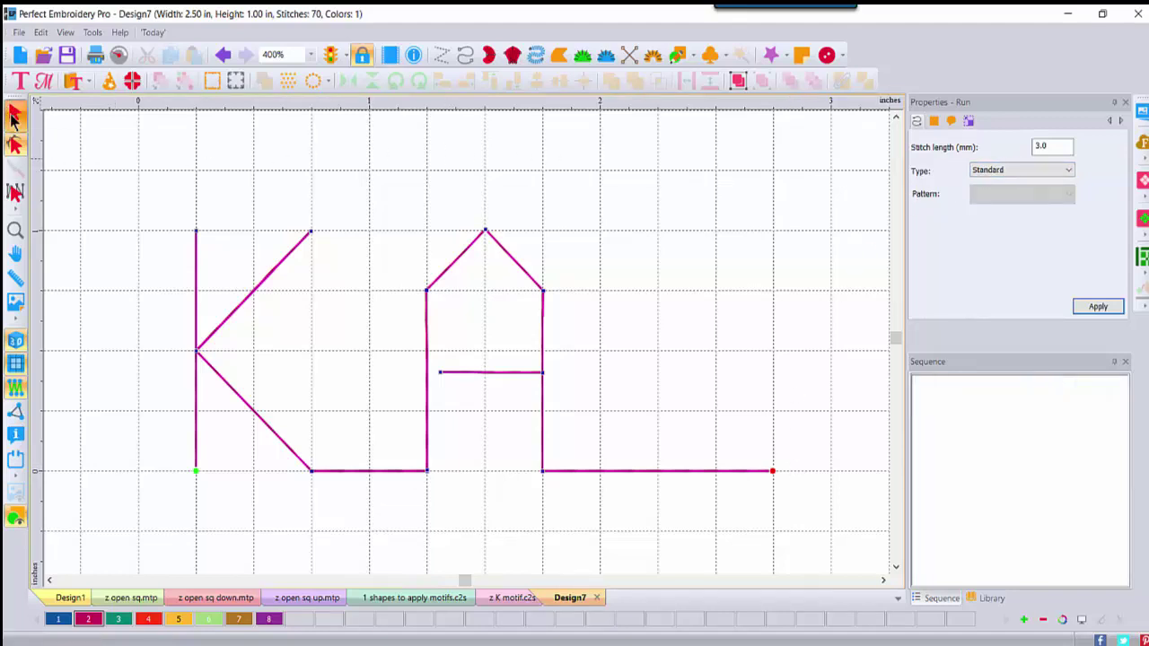
# - Save the design in the Motif folder as a Motif Pattern (MTP) file named "z KA"
pyautogui.click(18, 33)
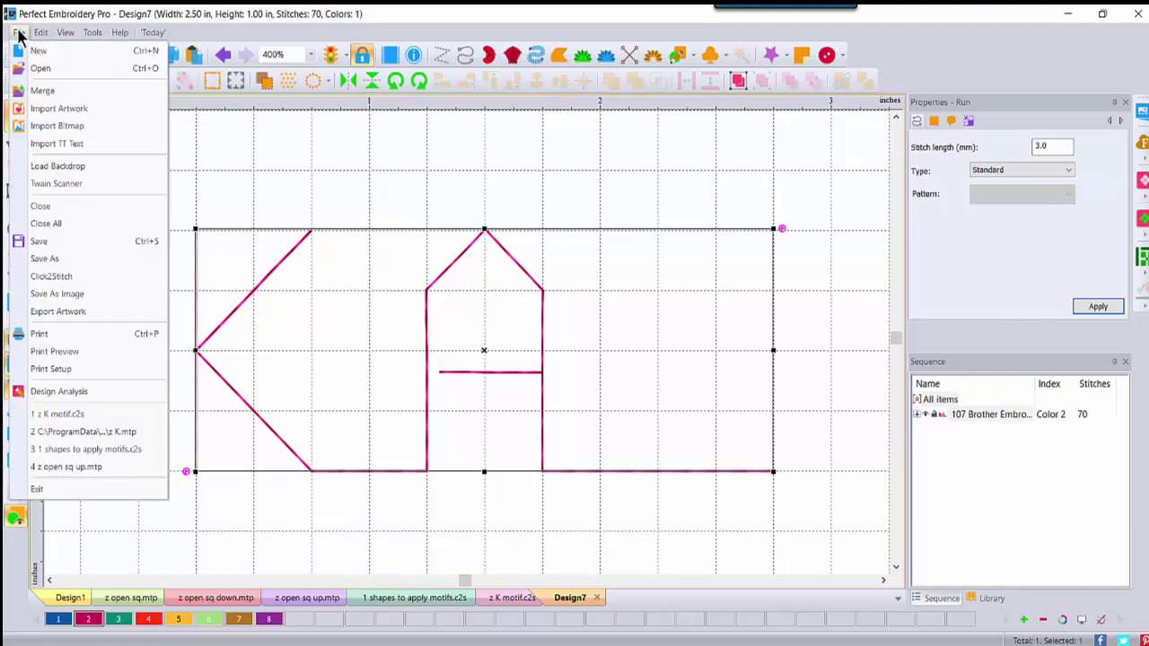
pyautogui.click(45, 258)
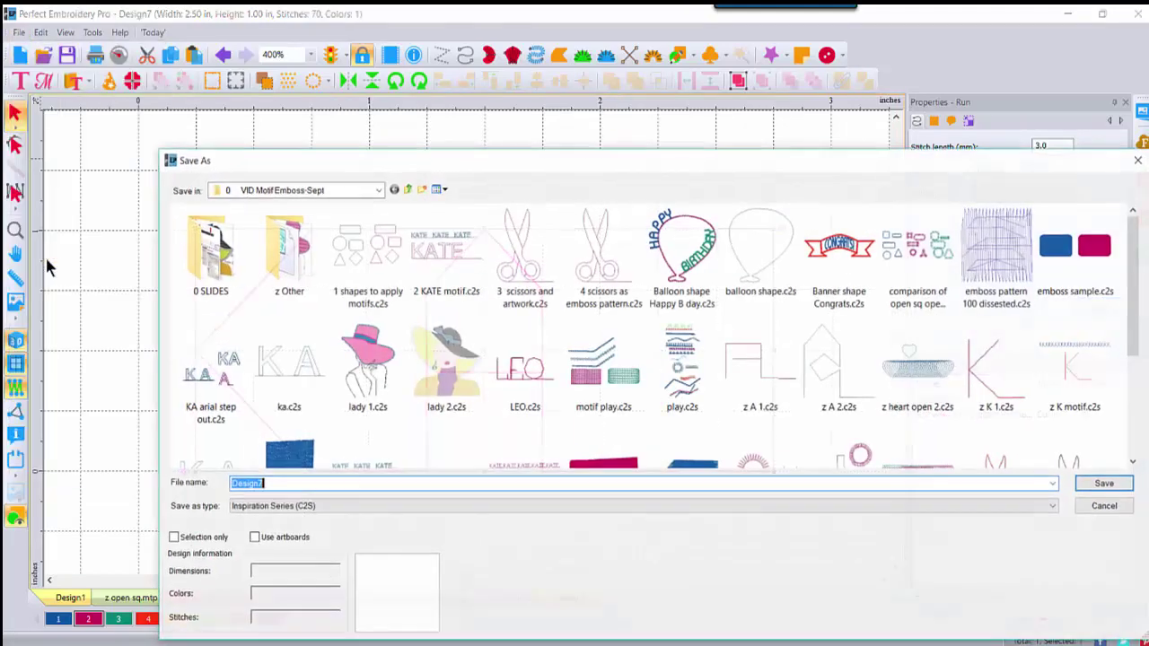
pyautogui.click(276, 507)
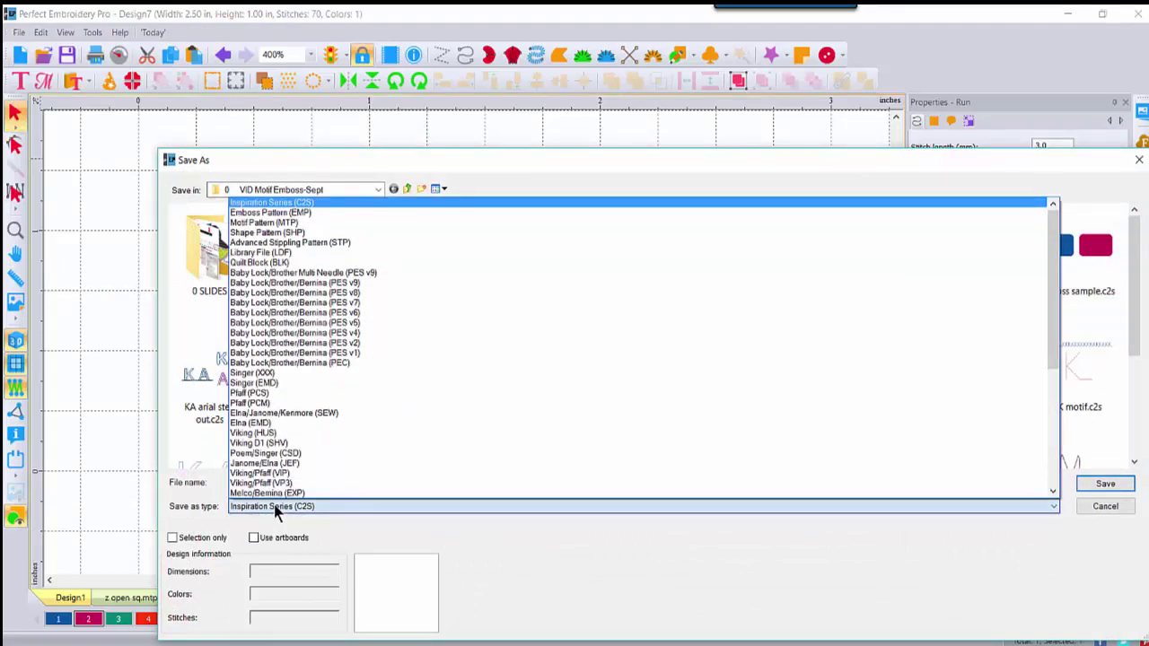
pyautogui.click(290, 223)
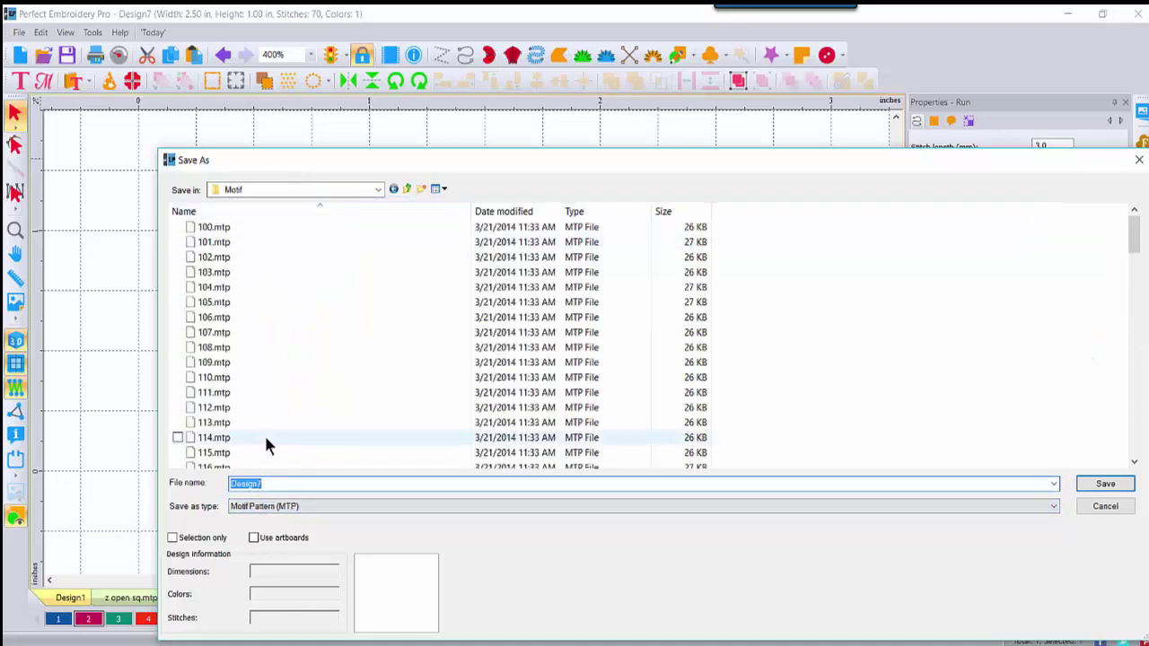
pyautogui.press('BackSpace')
pyautogui.write('z')
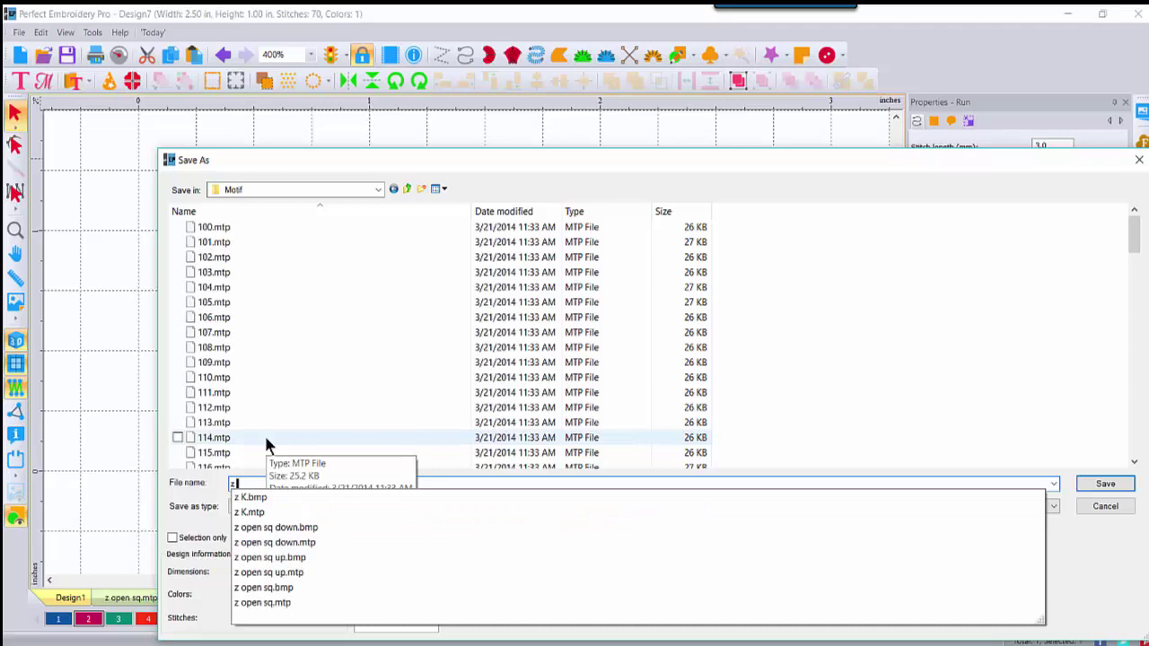
pyautogui.write(' KA')
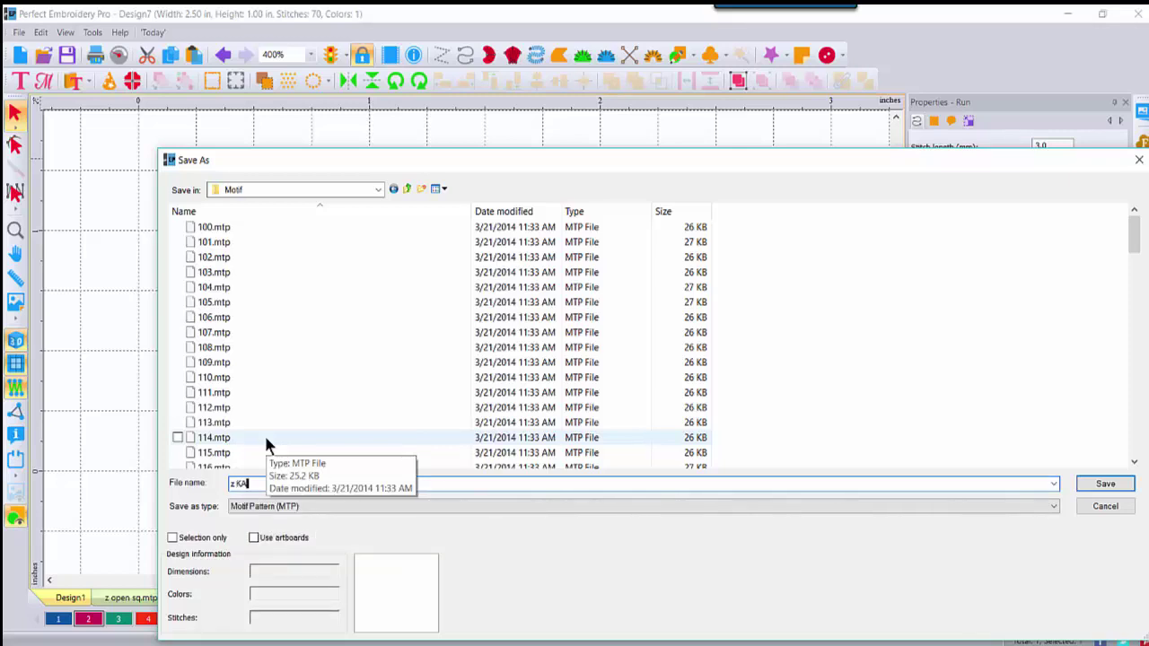
pyautogui.click(1117, 484)
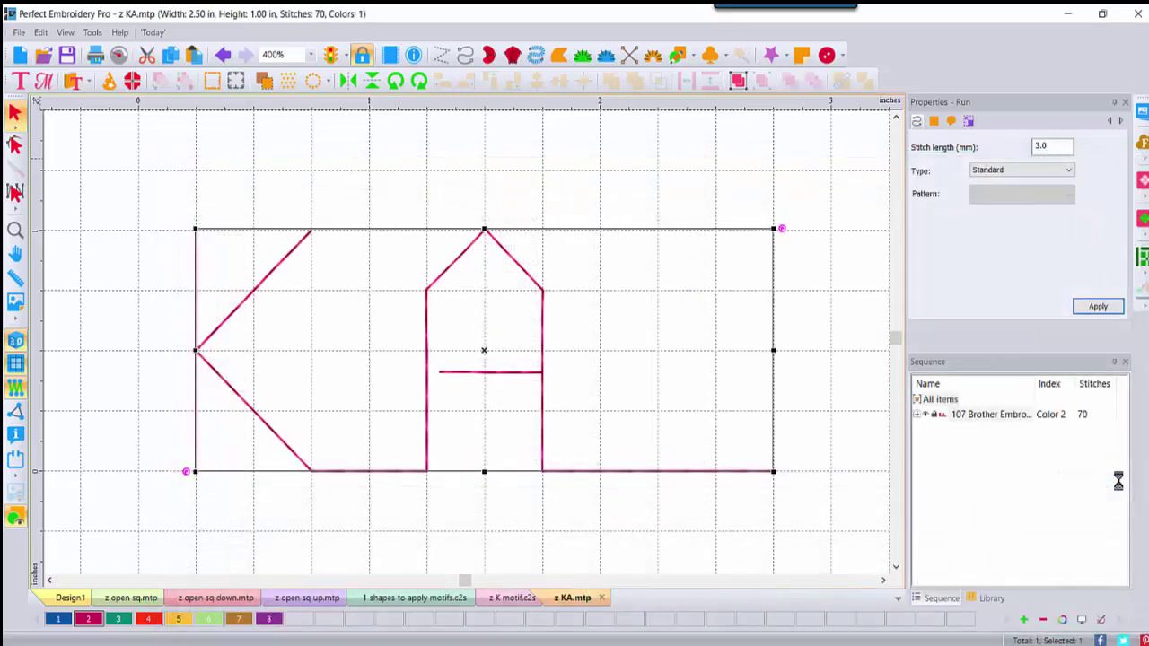
# - Draw a nearly horizontal run stitch line about 4.5 in long above the KA letters
pyautogui.click(310, 54)
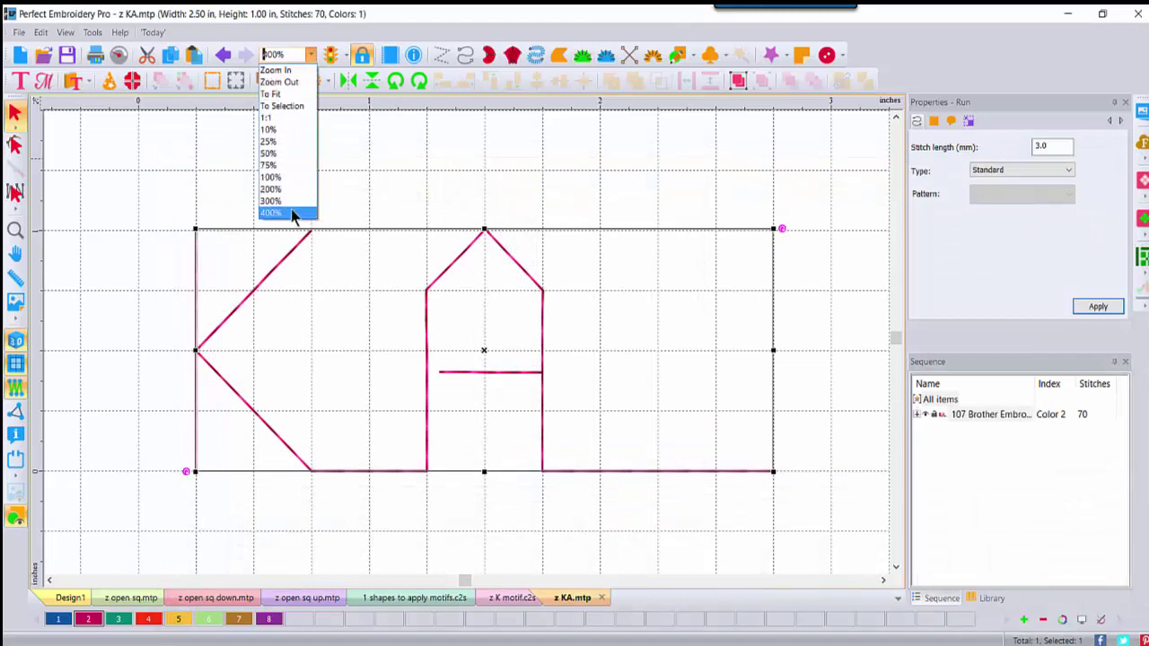
pyautogui.click(271, 188)
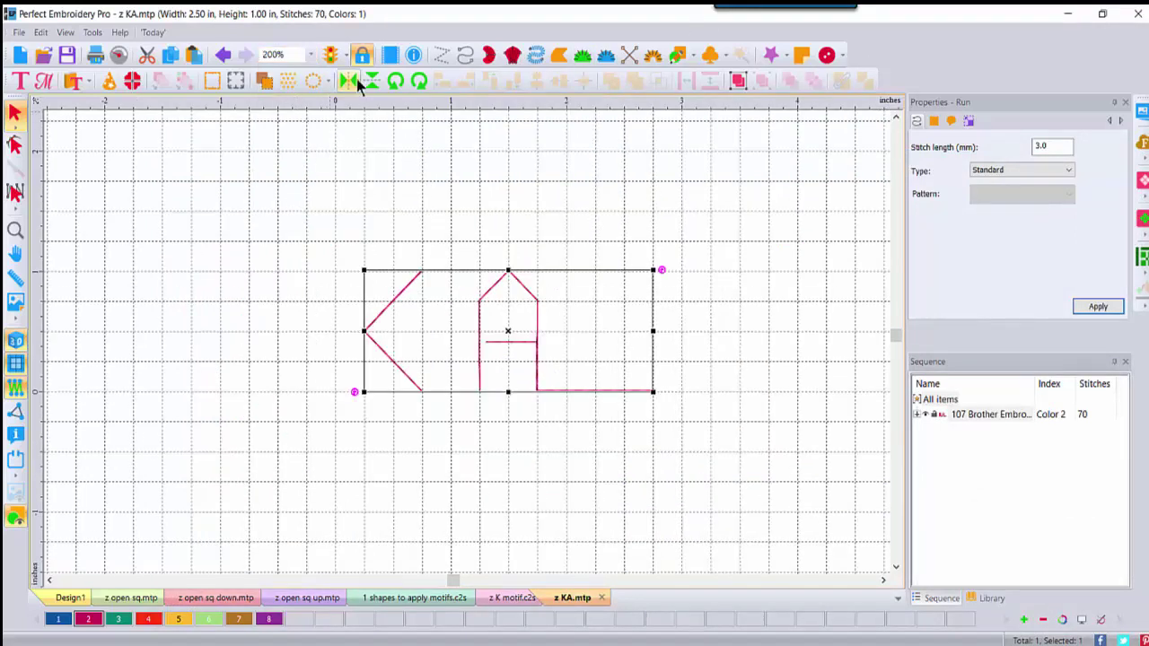
pyautogui.click(466, 54)
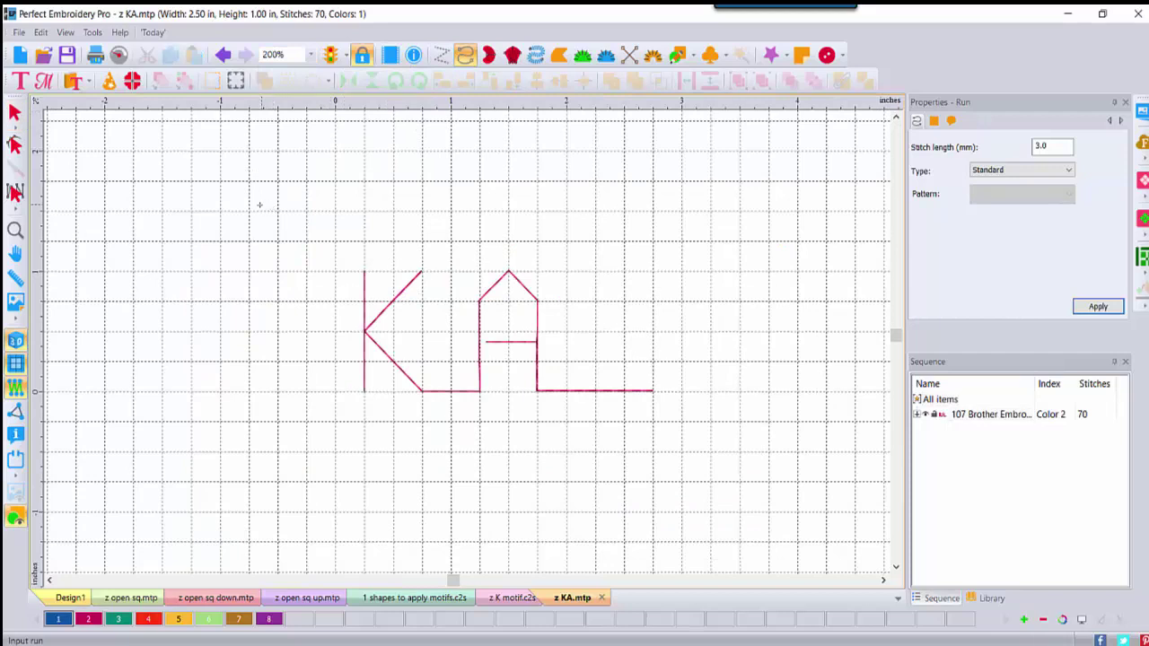
pyautogui.click(251, 209)
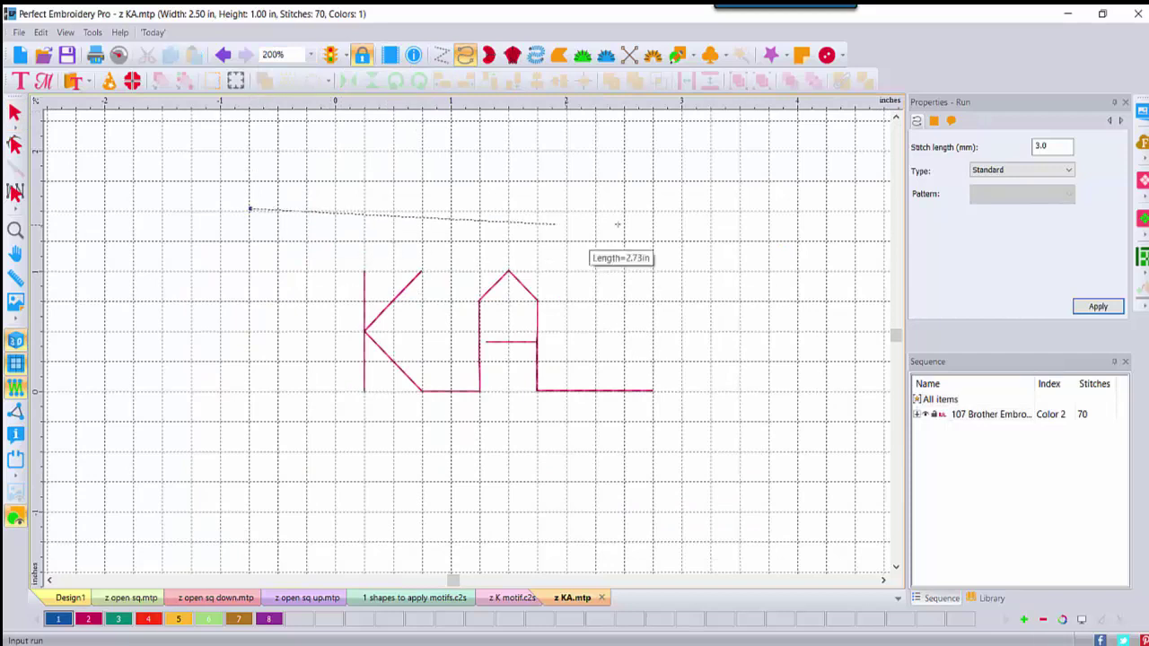
pyautogui.click(769, 212)
pyautogui.press('Return')
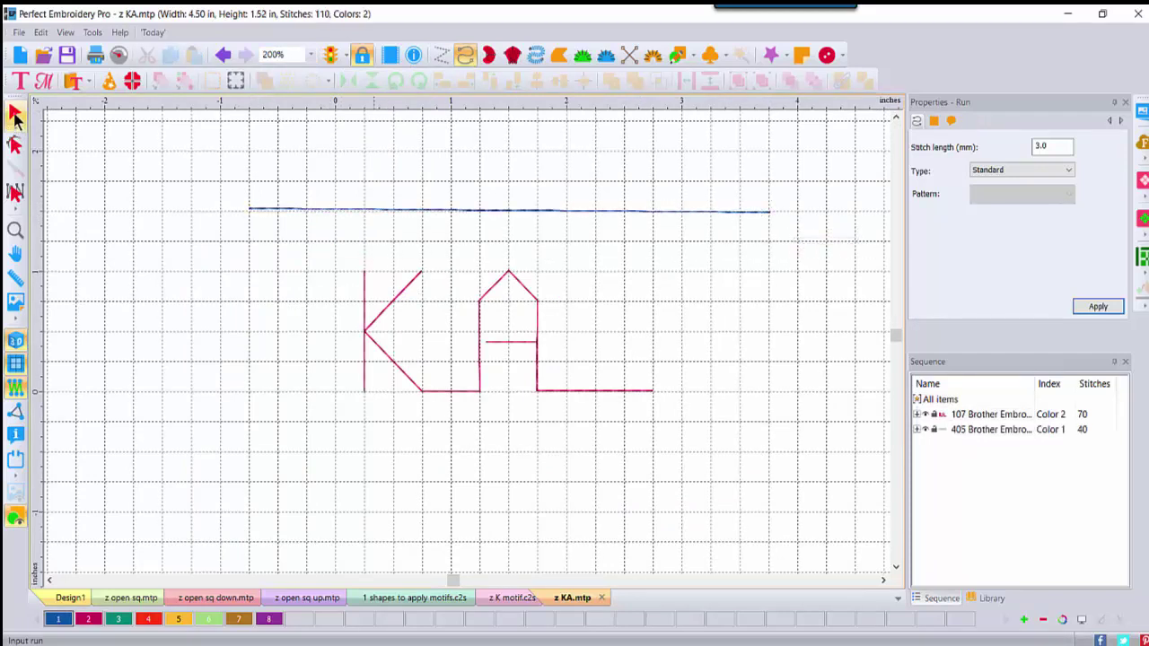
# - Change the run line above the letters to a Motif type using the "z KA" pattern
pyautogui.click(14, 111)
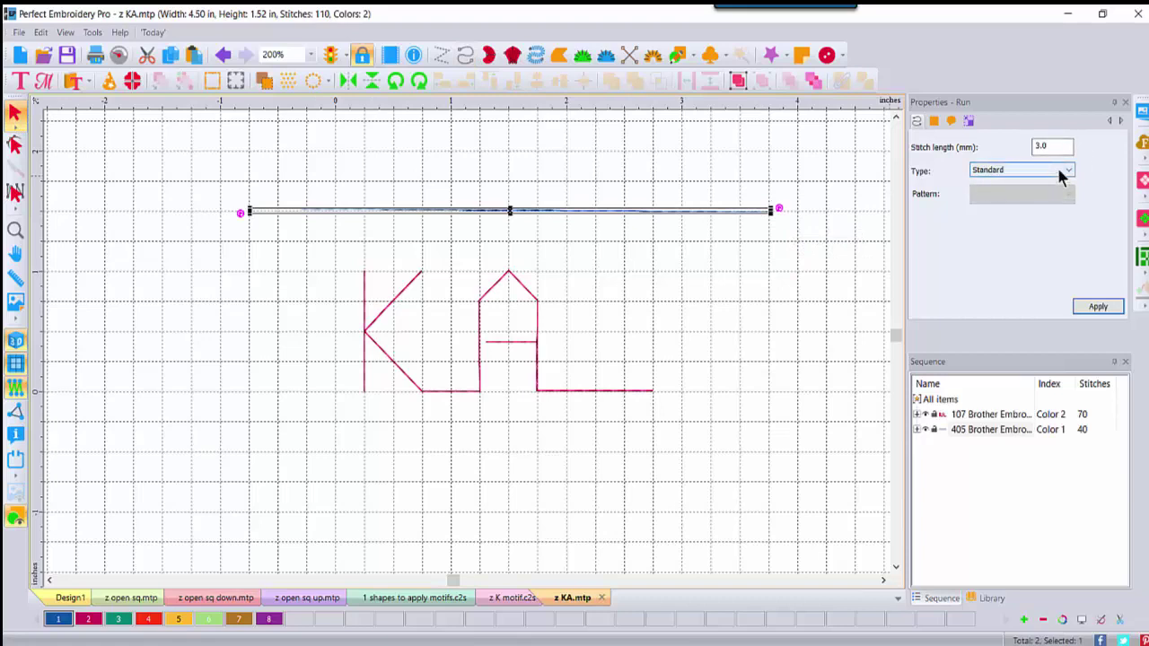
pyautogui.click(1059, 170)
pyautogui.click(996, 214)
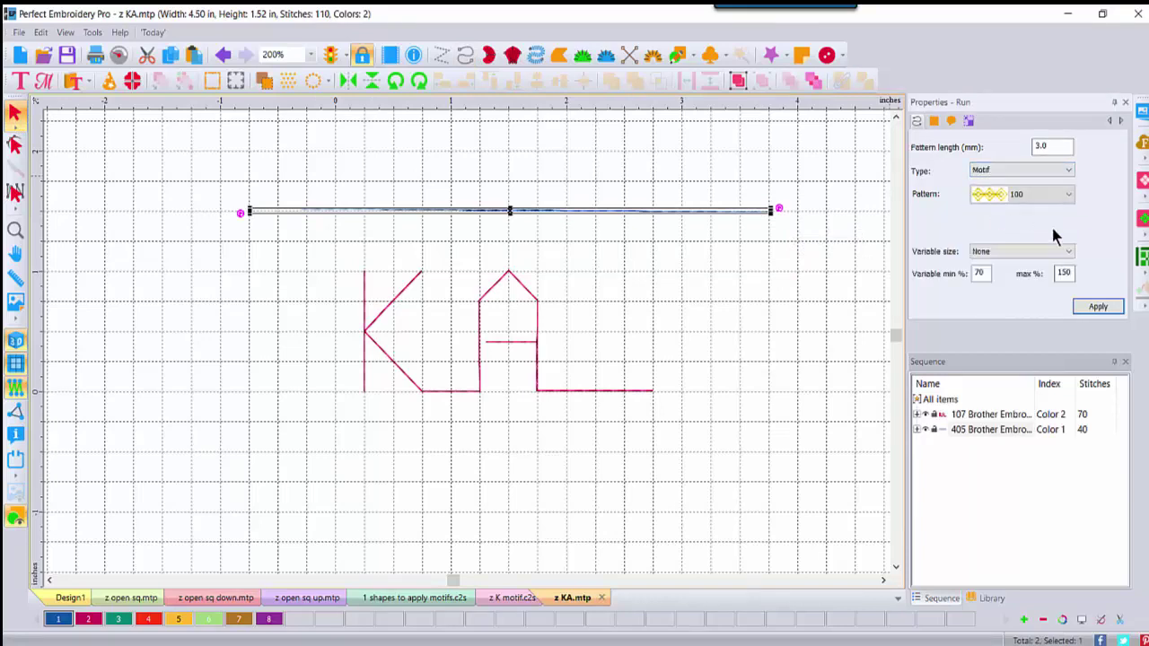
pyautogui.click(1069, 193)
pyautogui.moveTo(1065, 231); pyautogui.dragTo(1066, 403)
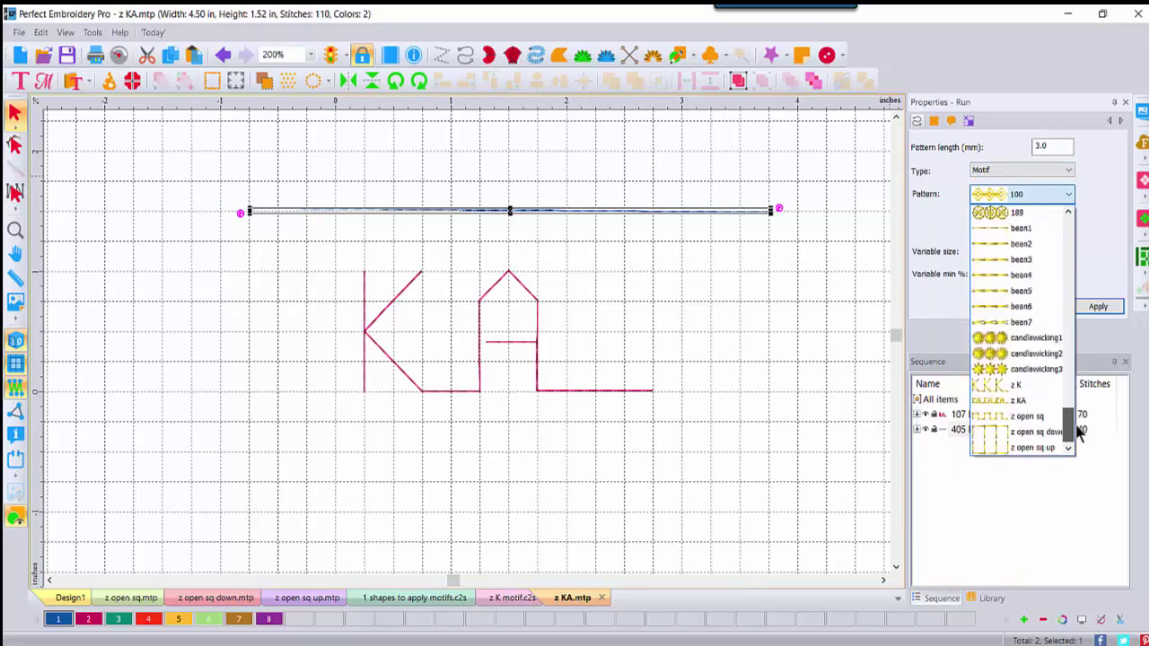
pyautogui.click(1022, 400)
pyautogui.click(1097, 307)
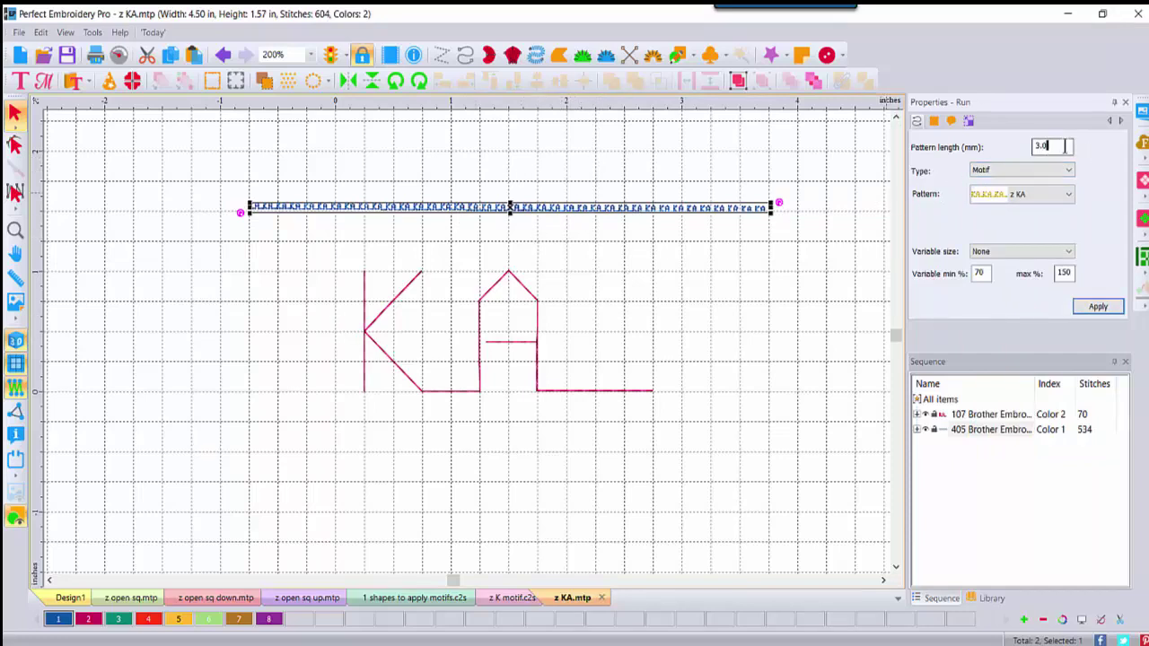
# - Set the motif line's pattern length to 18 mm and deselect the line
pyautogui.moveTo(1060, 147); pyautogui.dragTo(1002, 147)
pyautogui.write('10')
pyautogui.click(1098, 306)
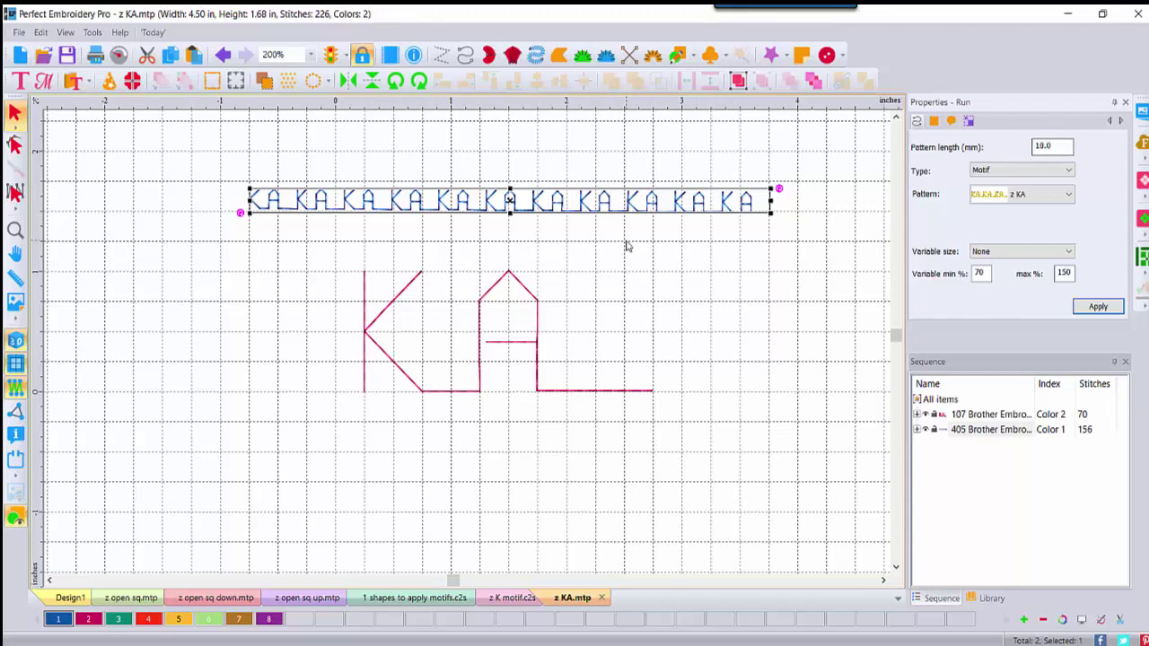
pyautogui.click(643, 285)
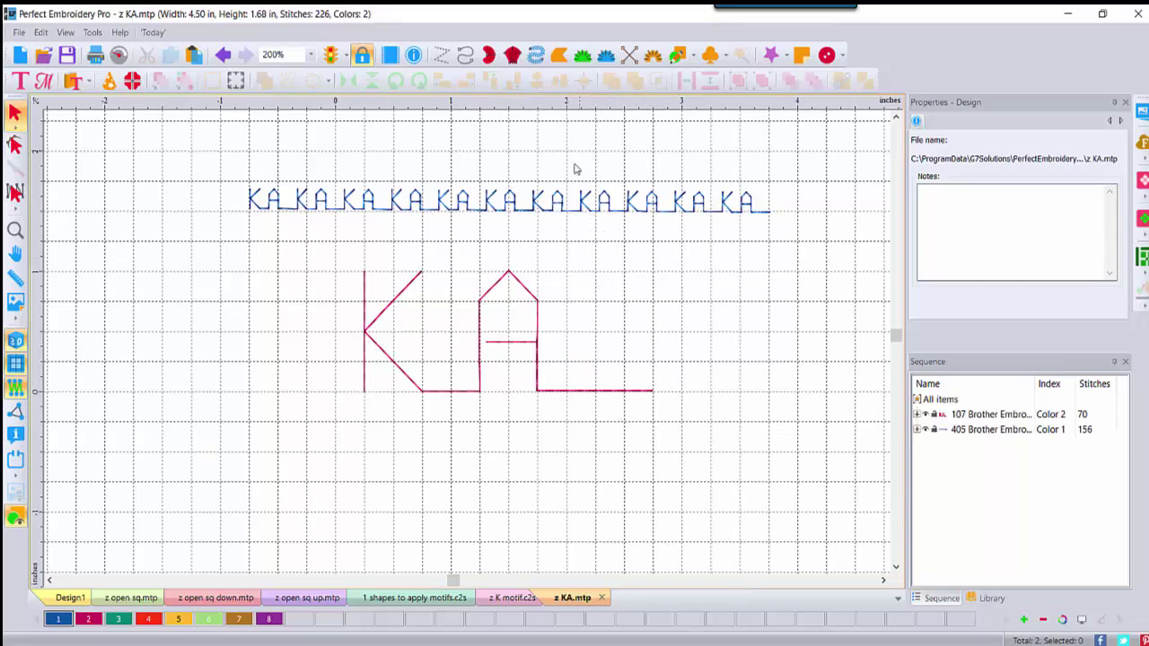
# - Create a new design and import the TrueType text "KA" in the Arial font
pyautogui.click(20, 57)
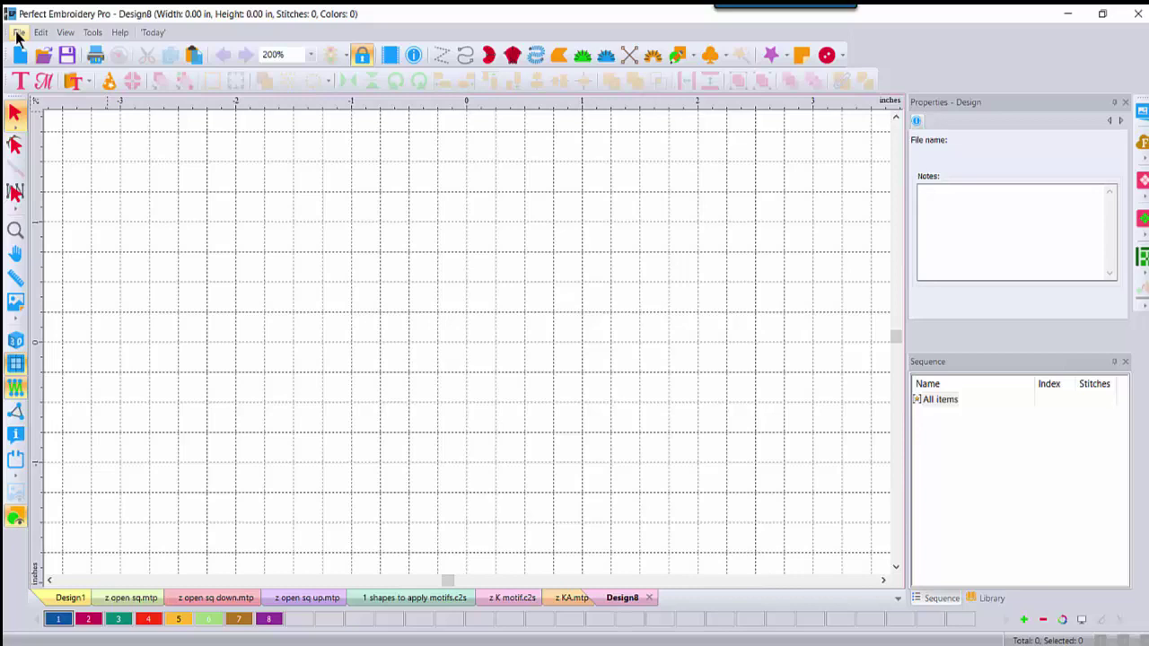
pyautogui.click(18, 33)
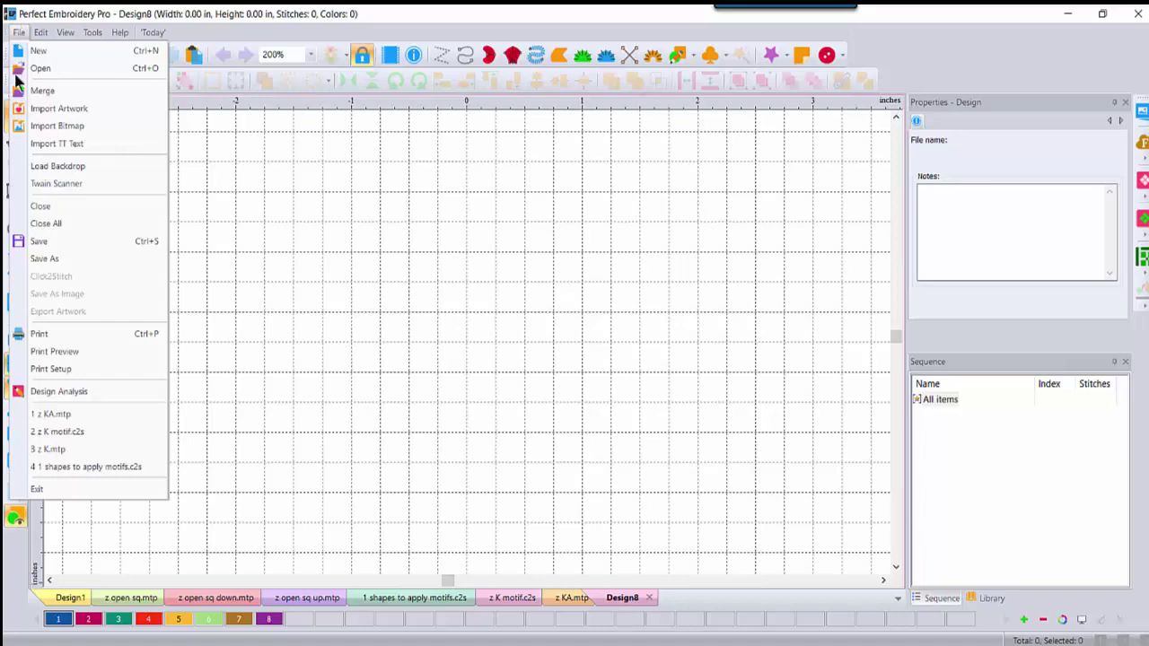
pyautogui.click(43, 147)
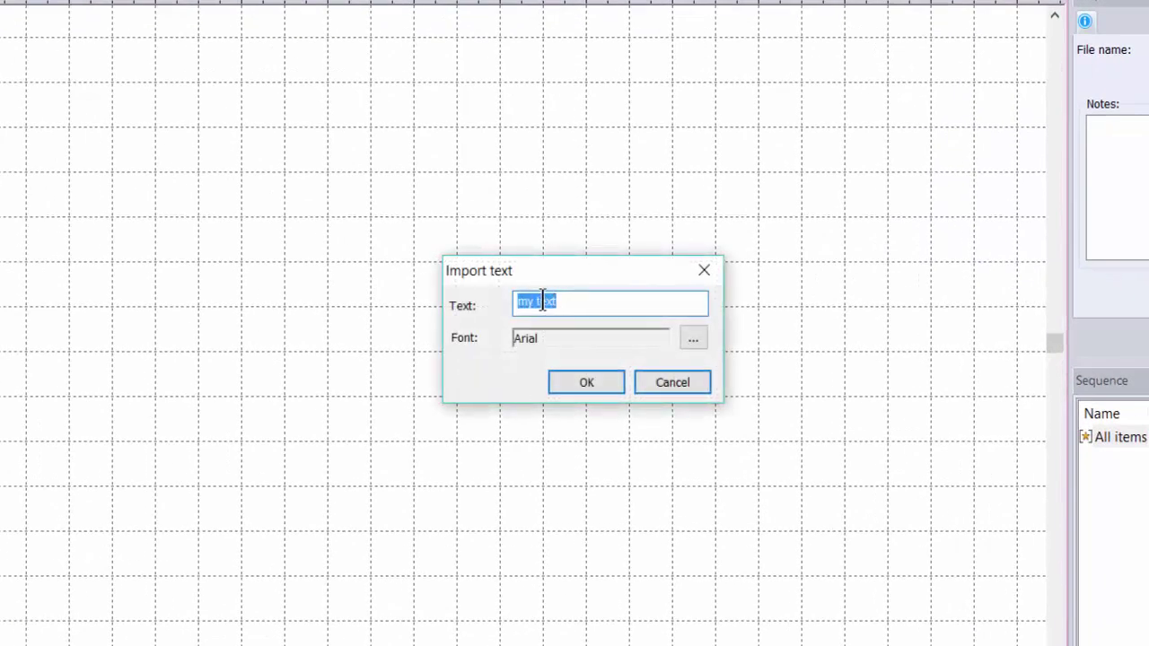
pyautogui.write('KA')
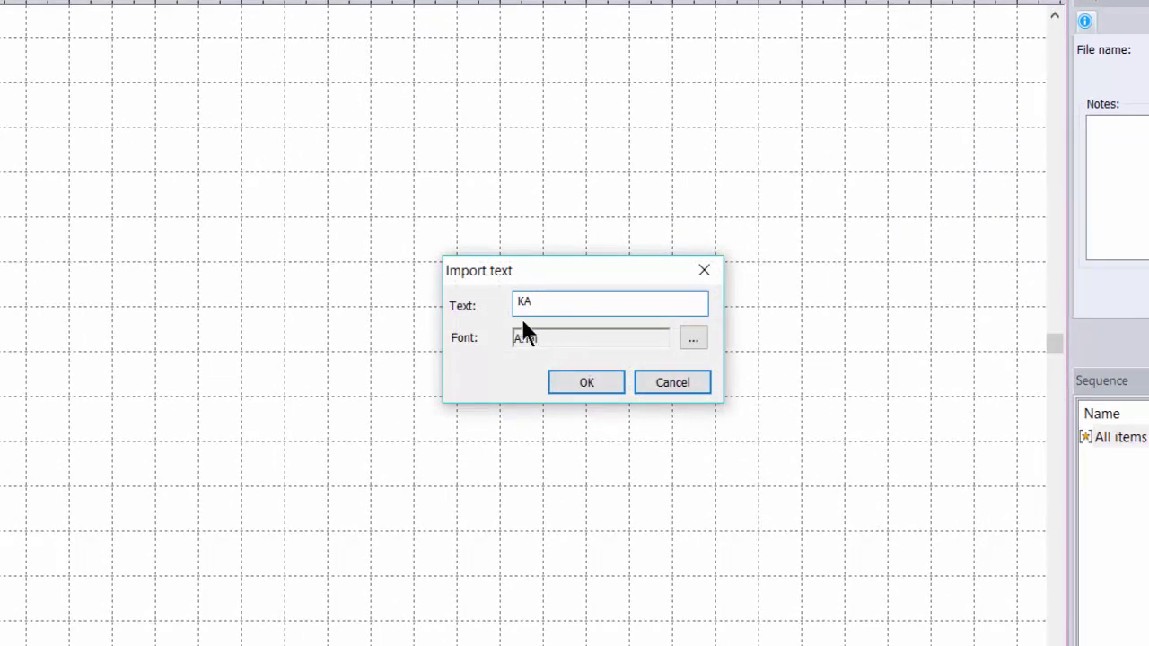
pyautogui.click(603, 386)
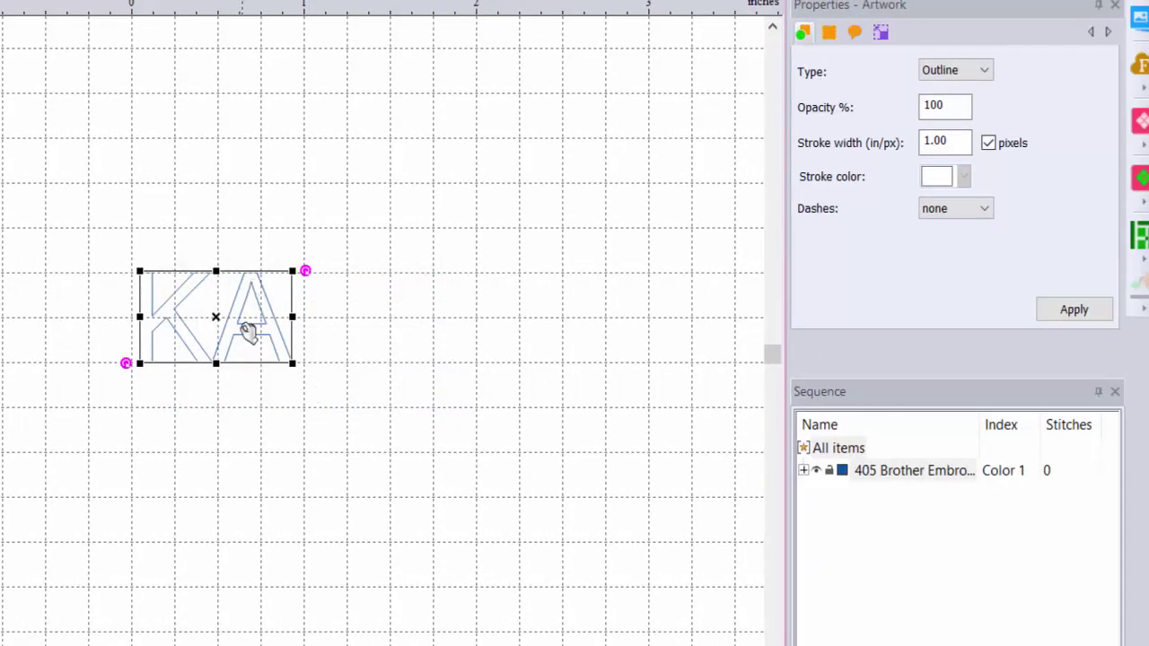
# - Resize the imported KA text to a height of 1 in, maintaining its aspect ratio
pyautogui.click(881, 33)
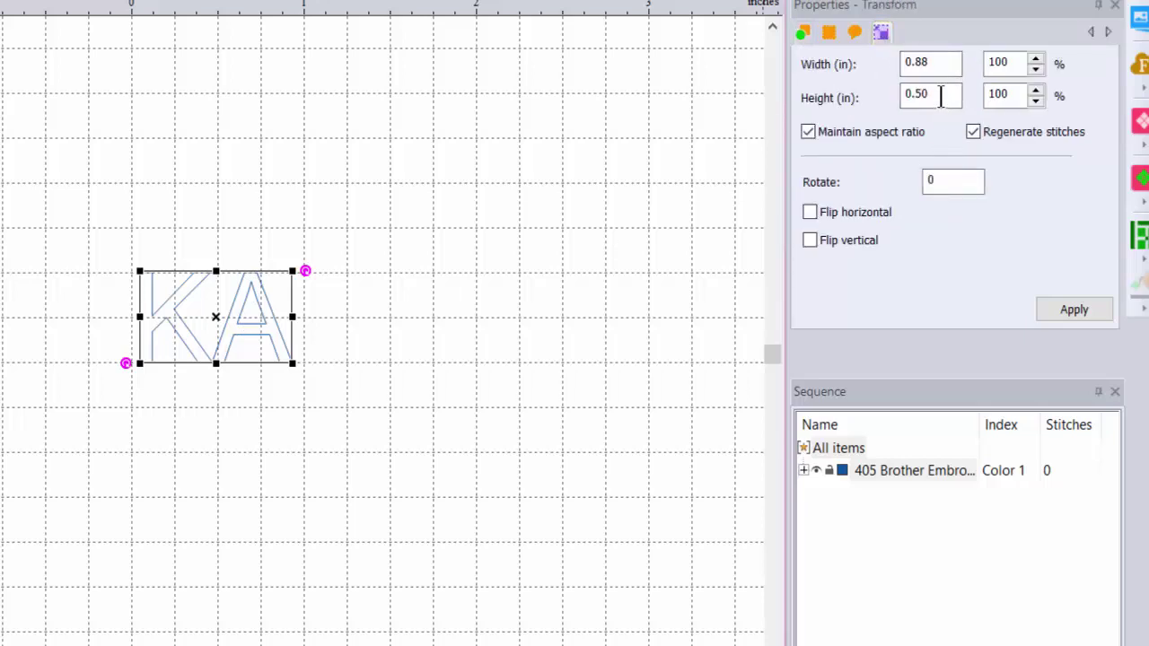
pyautogui.moveTo(944, 102); pyautogui.dragTo(805, 103)
pyautogui.write('1')
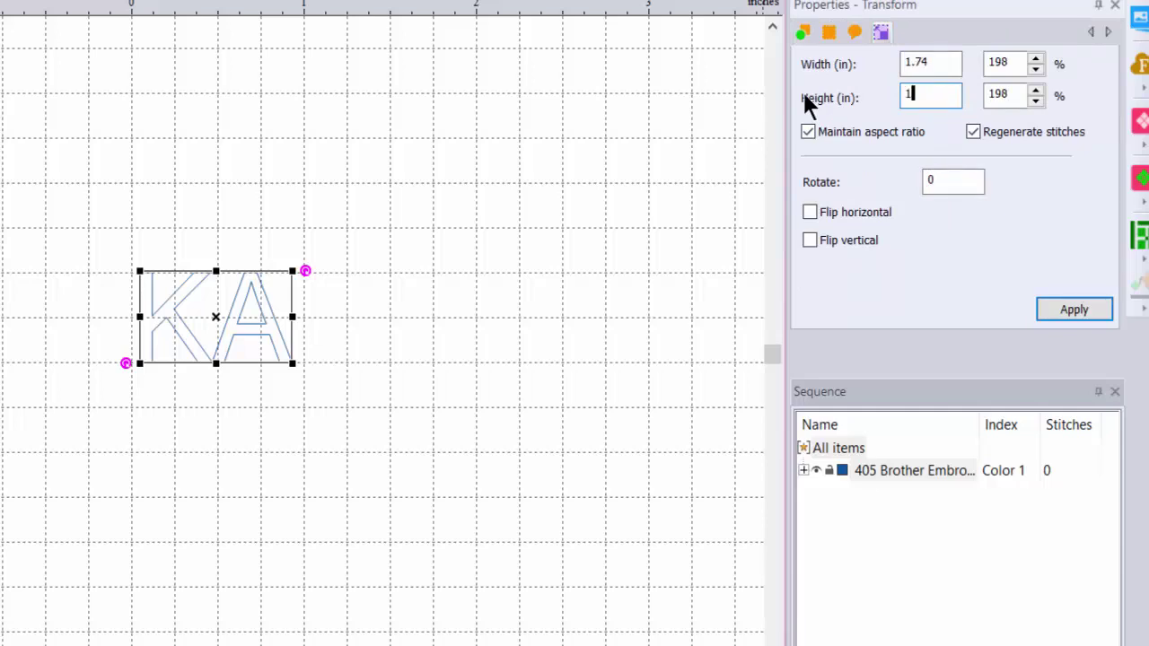
pyautogui.click(1070, 312)
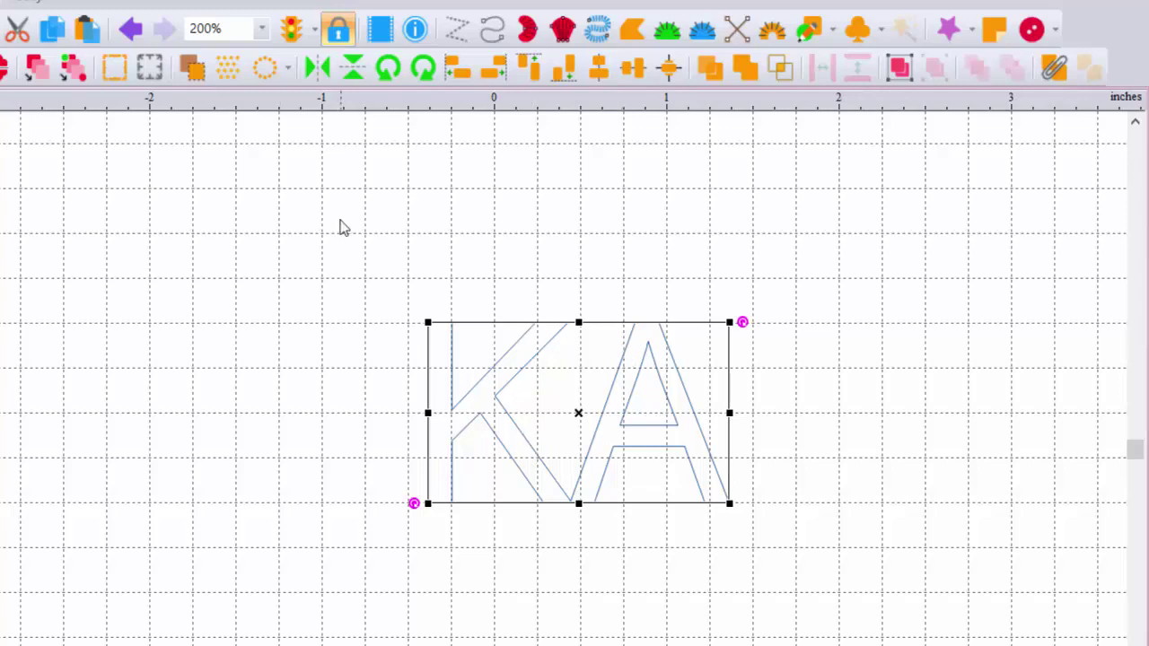
# - Start a Pen artwork path with a baseline about 1.09 in long from left of the K to where the K and A meet
pyautogui.click(261, 29)
pyautogui.click(205, 267)
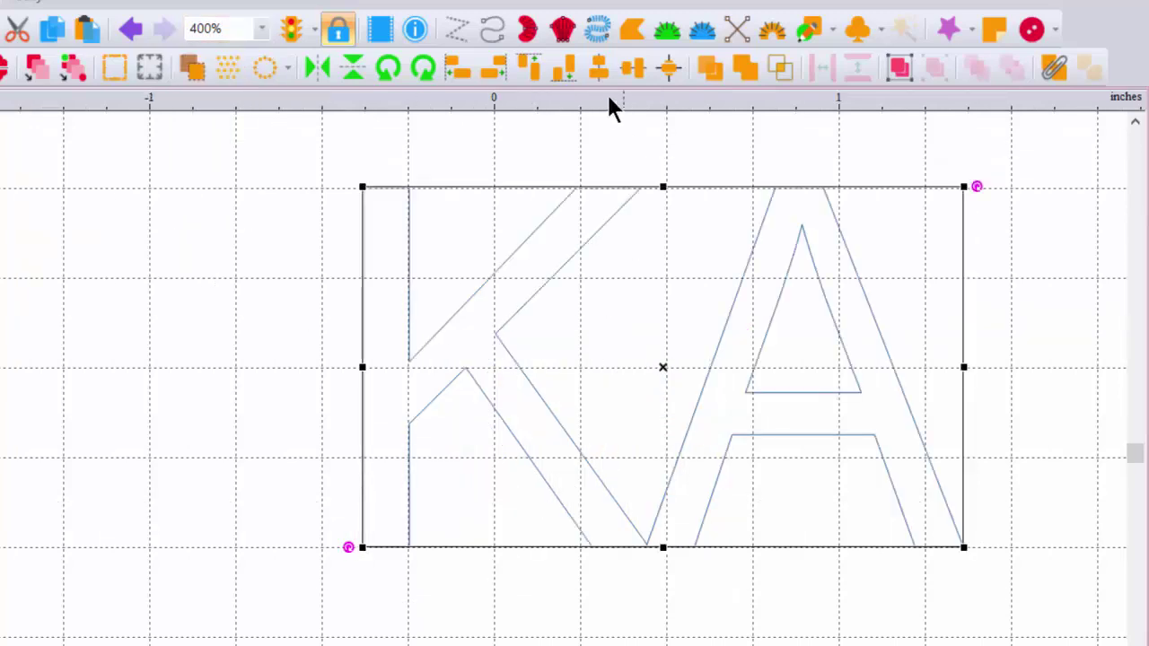
pyautogui.click(832, 27)
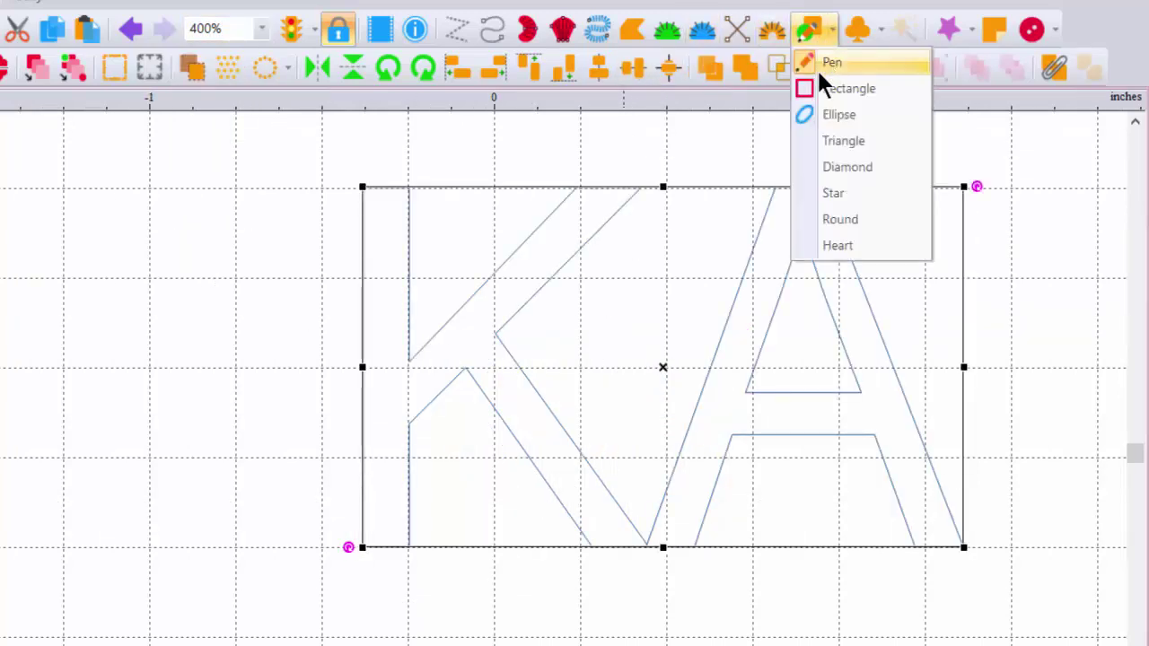
pyautogui.click(823, 59)
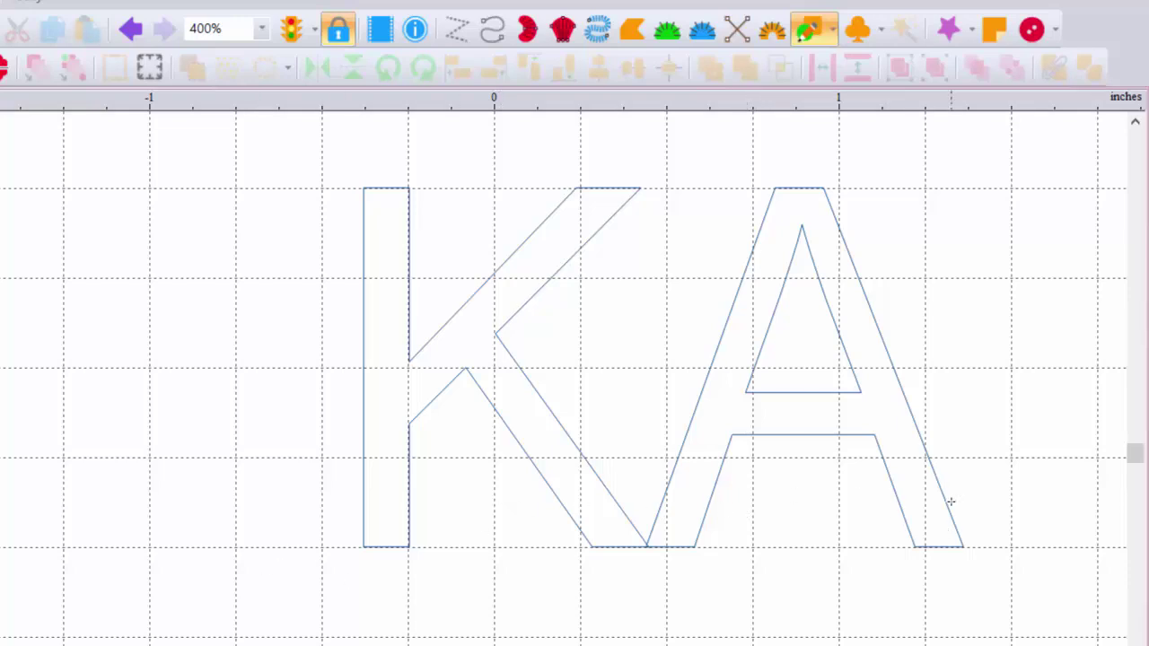
pyautogui.click(270, 546)
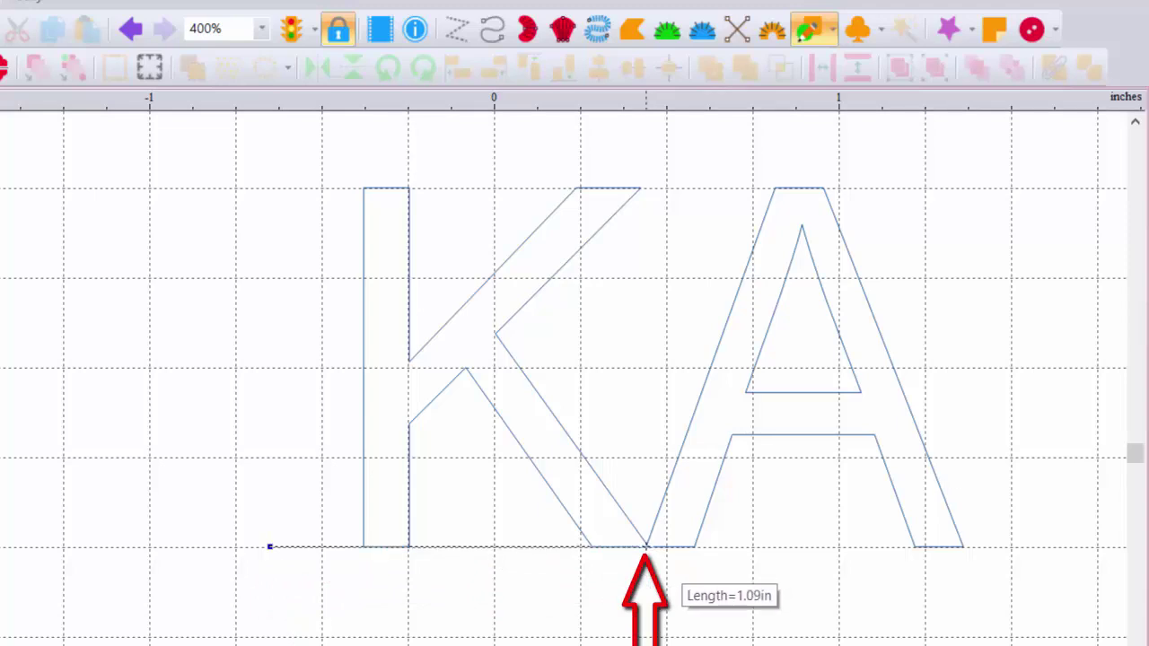
pyautogui.click(646, 546)
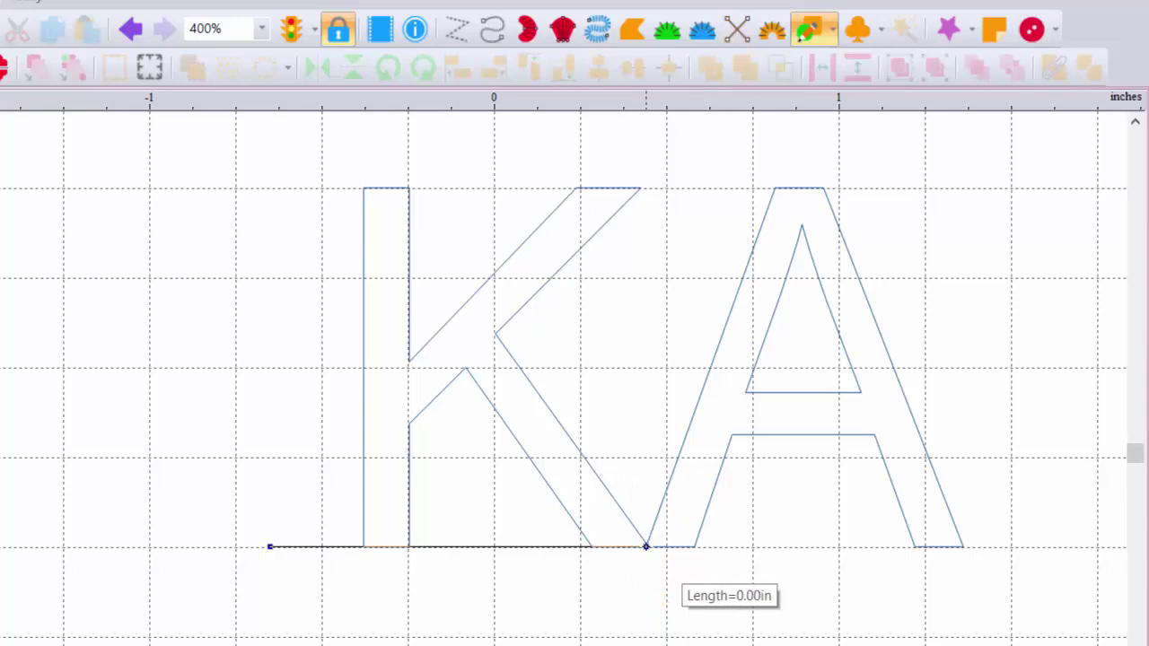
# - Continue the Pen path clockwise around the K's outline, corner by corner, back to the point where K and A meet
pyautogui.click(590, 546)
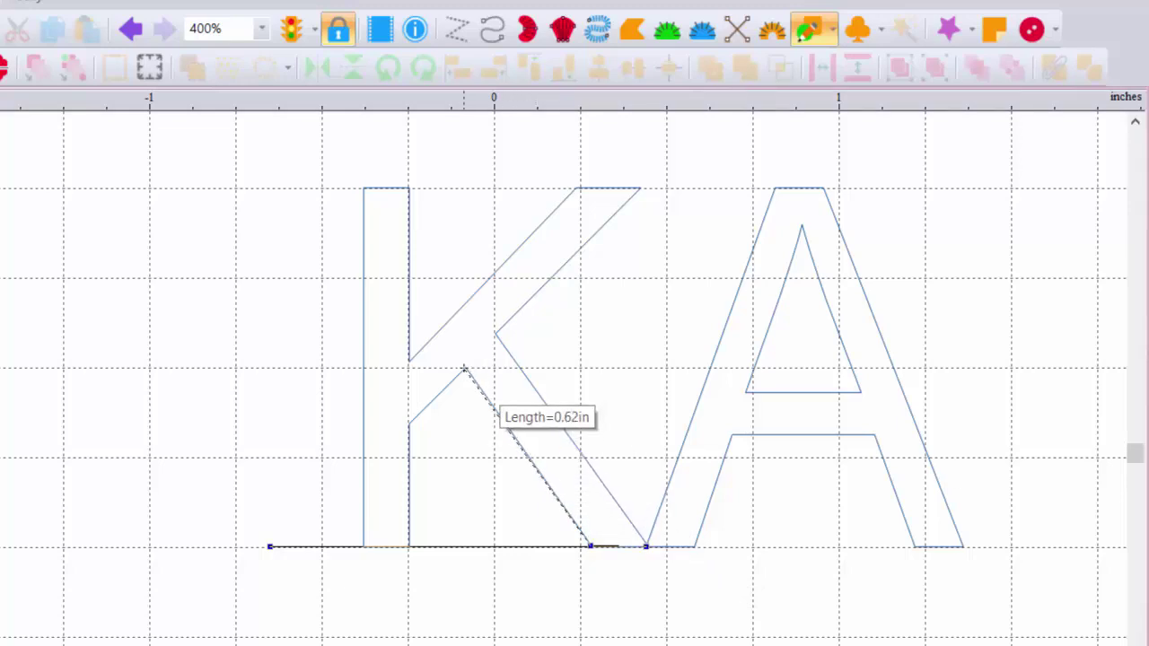
pyautogui.click(464, 368)
pyautogui.click(407, 426)
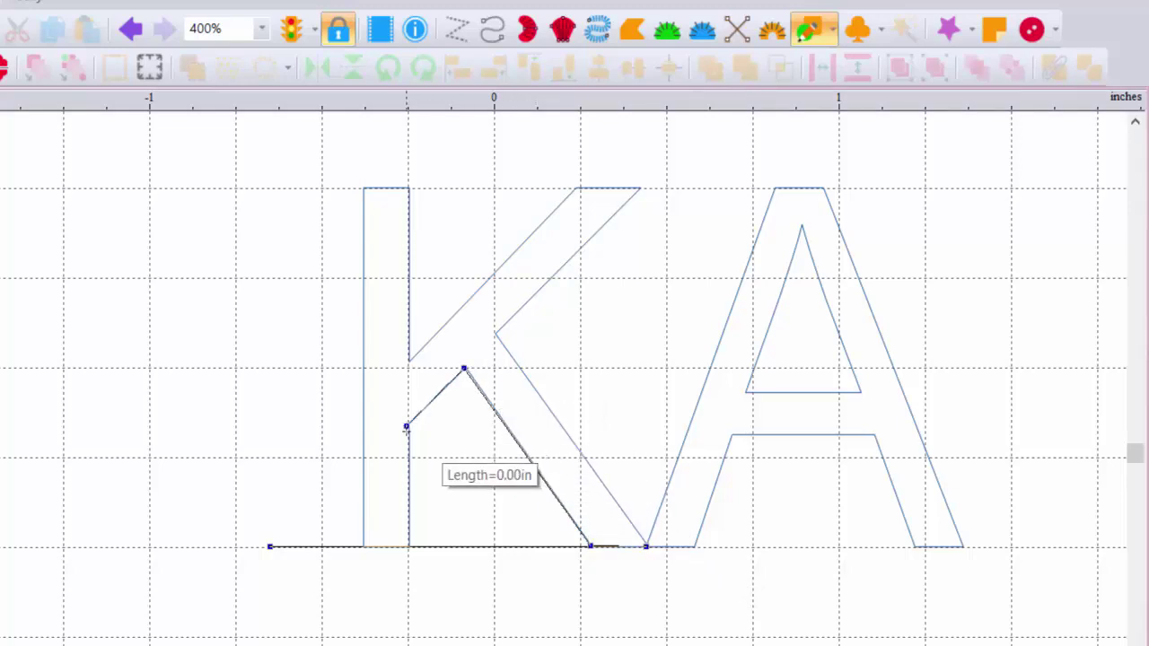
pyautogui.click(411, 548)
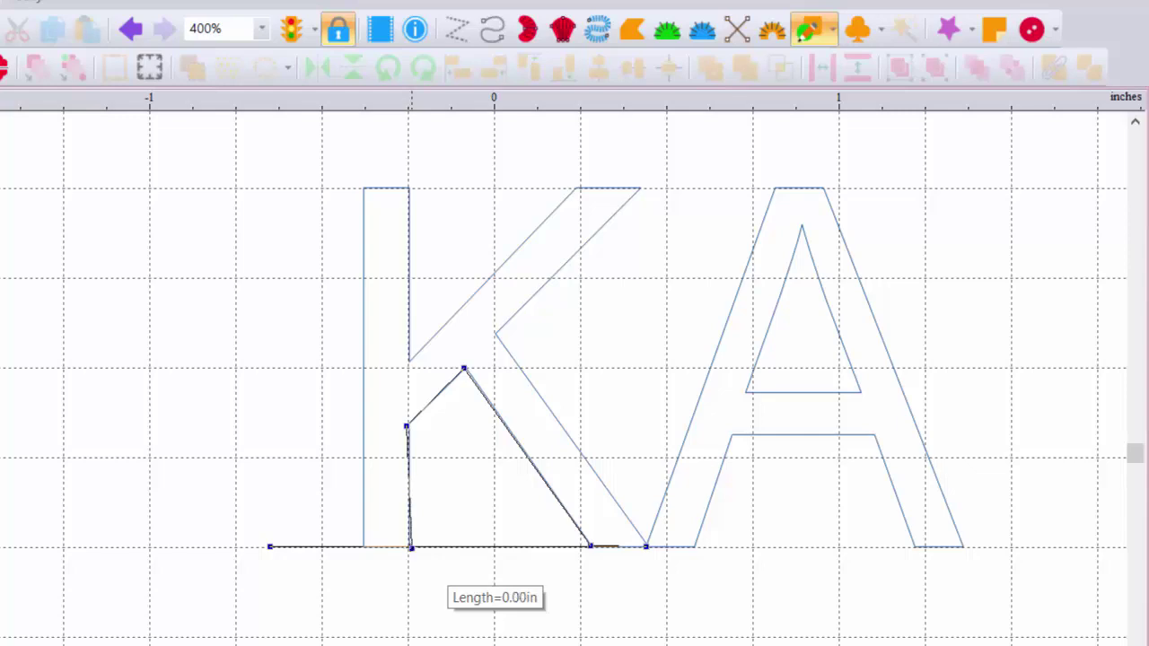
pyautogui.click(363, 547)
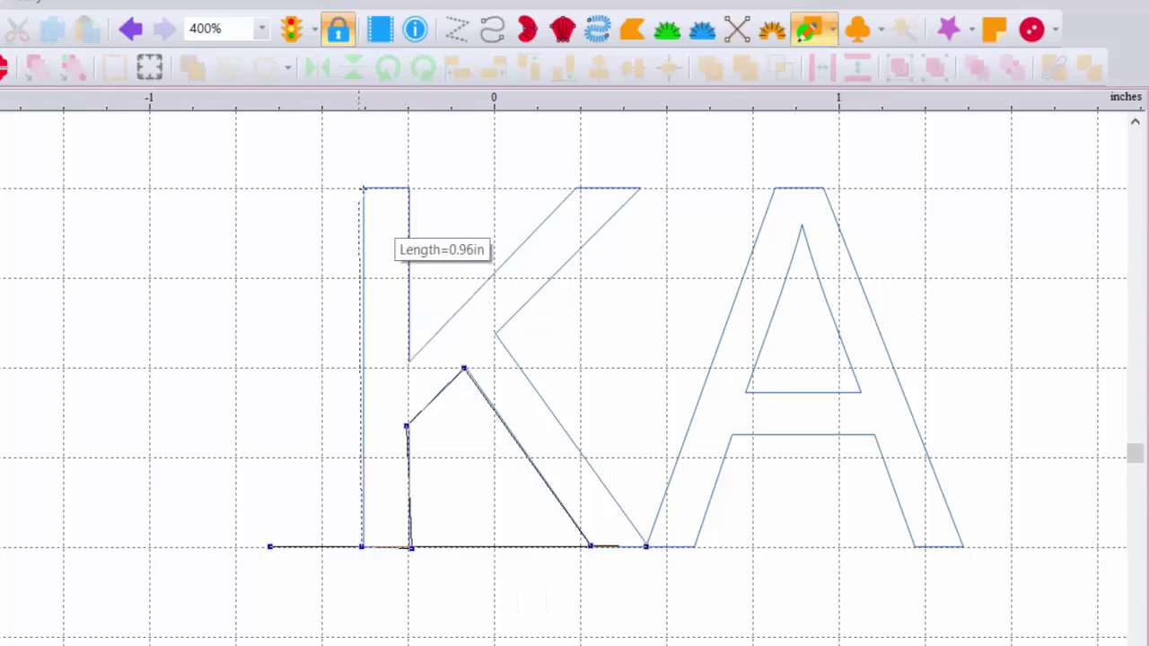
pyautogui.click(363, 186)
pyautogui.click(406, 187)
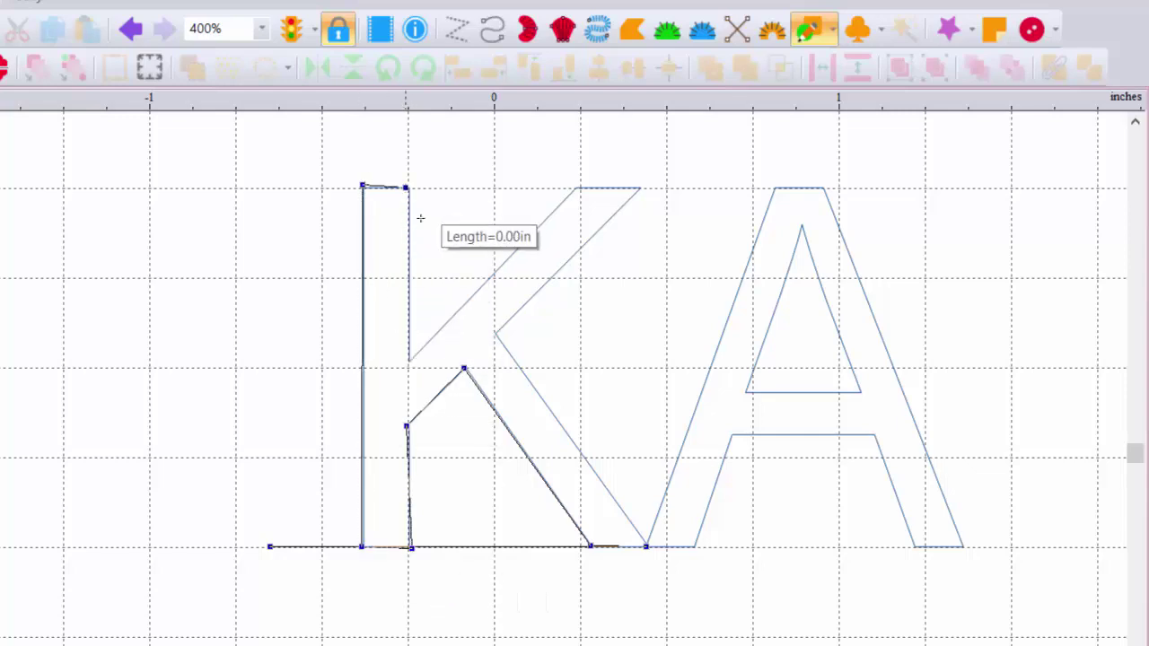
pyautogui.click(408, 364)
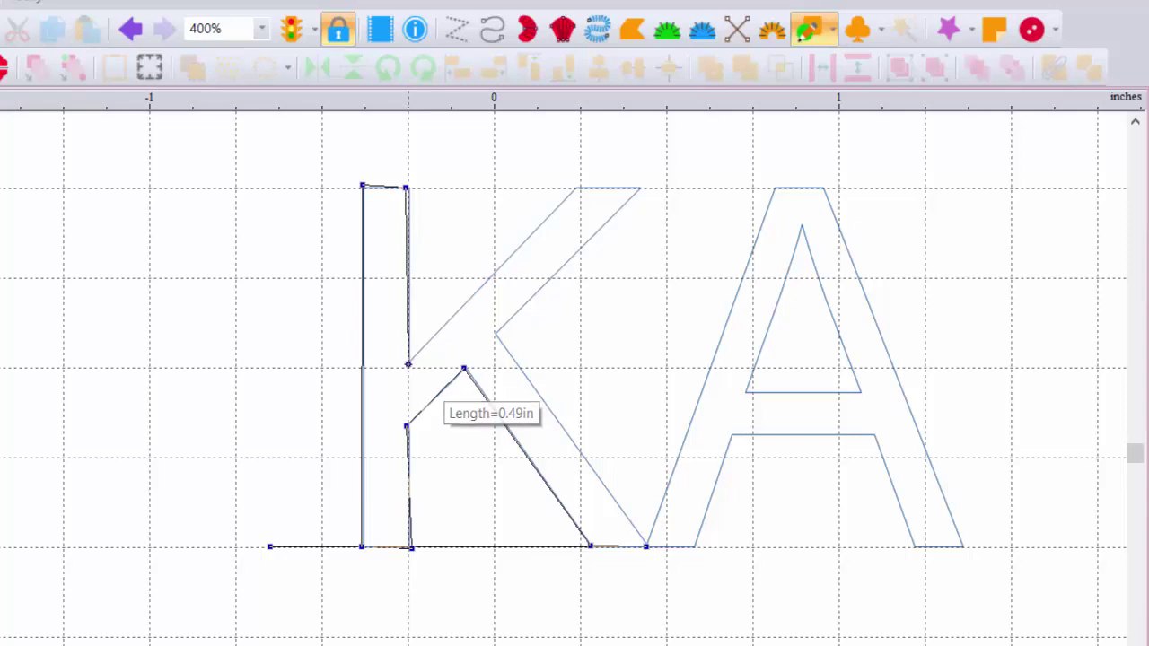
pyautogui.click(576, 190)
pyautogui.click(643, 188)
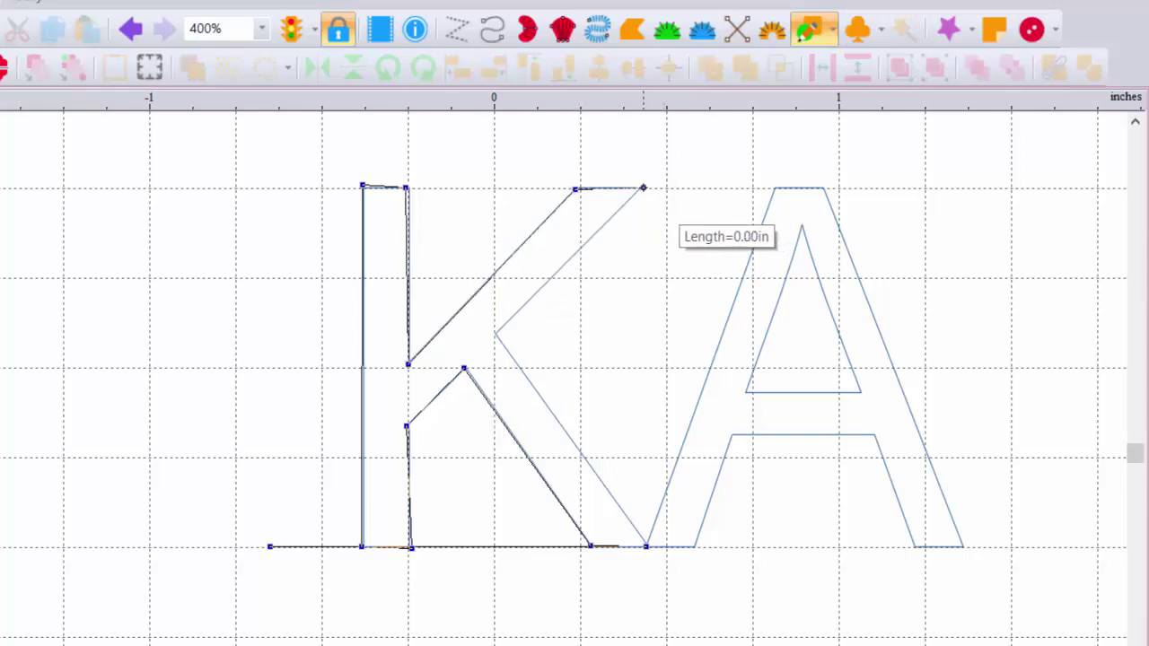
pyautogui.click(498, 334)
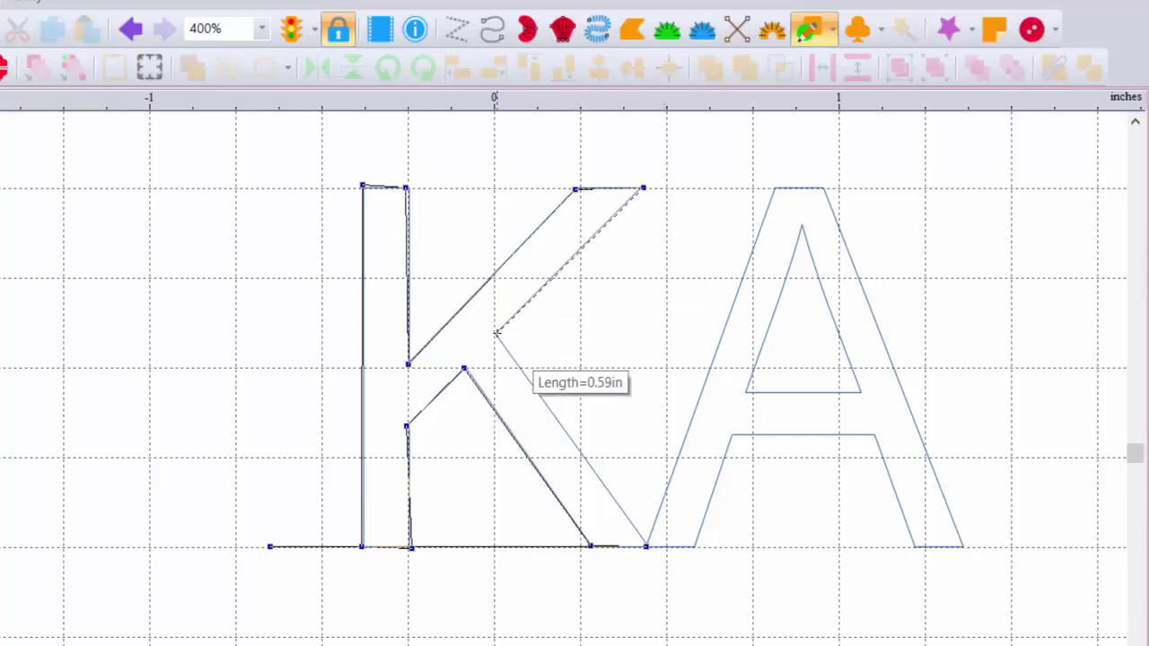
pyautogui.click(646, 548)
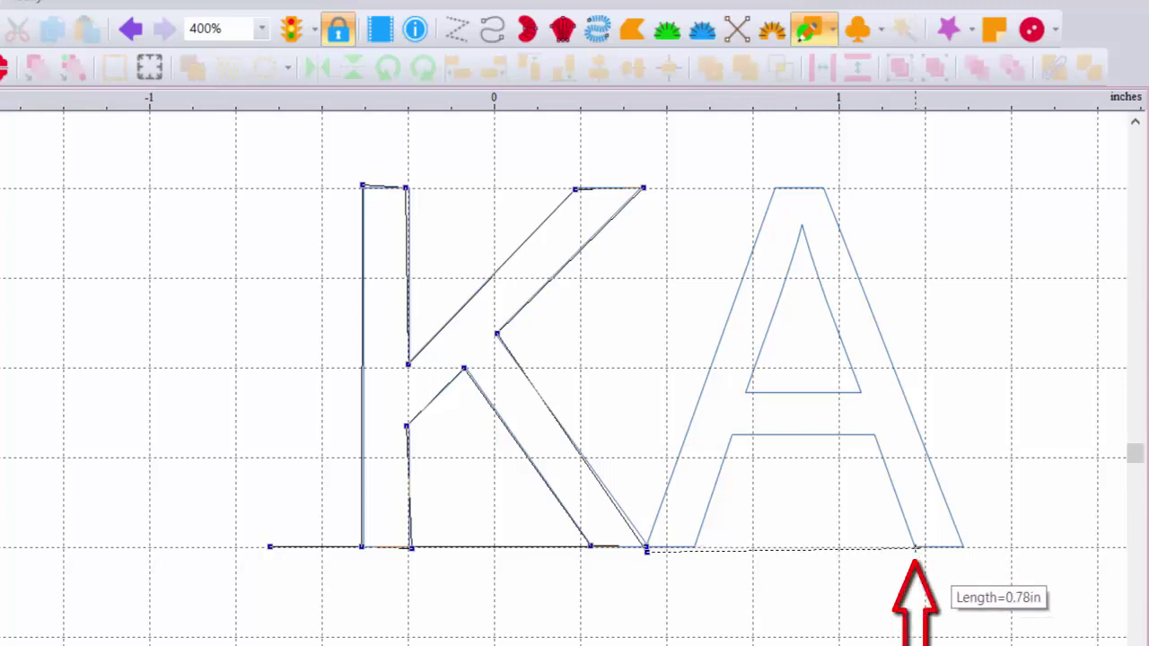
# - Continue the Pen path along the baseline, around the A's inner triangle, crossbar and inner left leg, back to where K and A meet
pyautogui.click(916, 548)
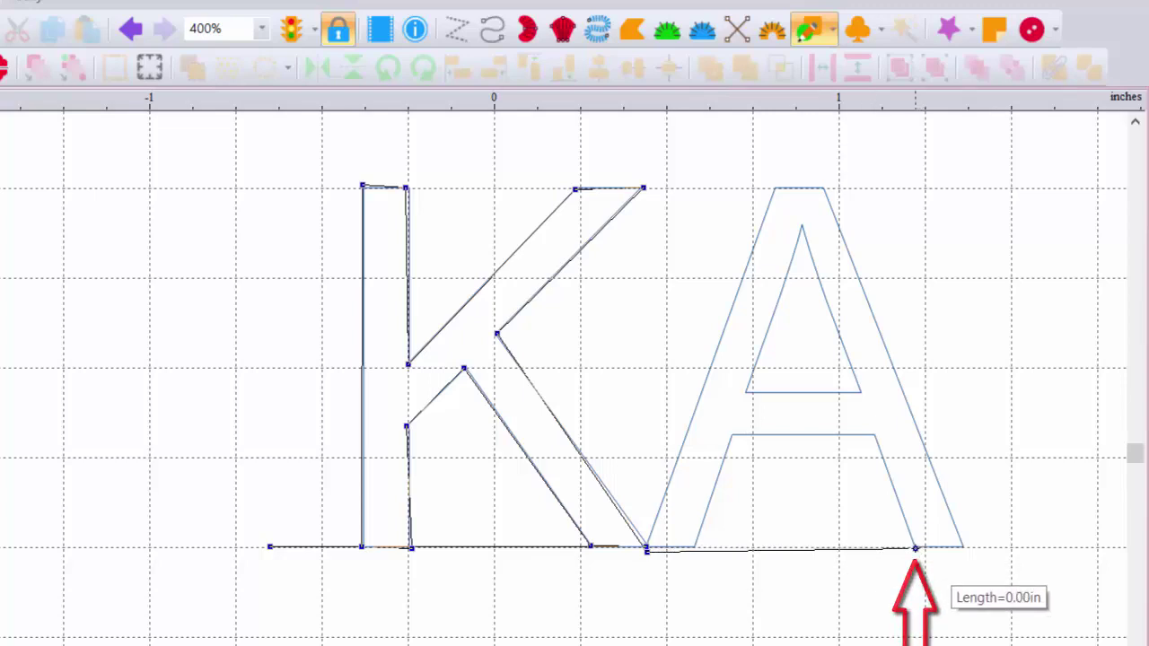
pyautogui.click(801, 223)
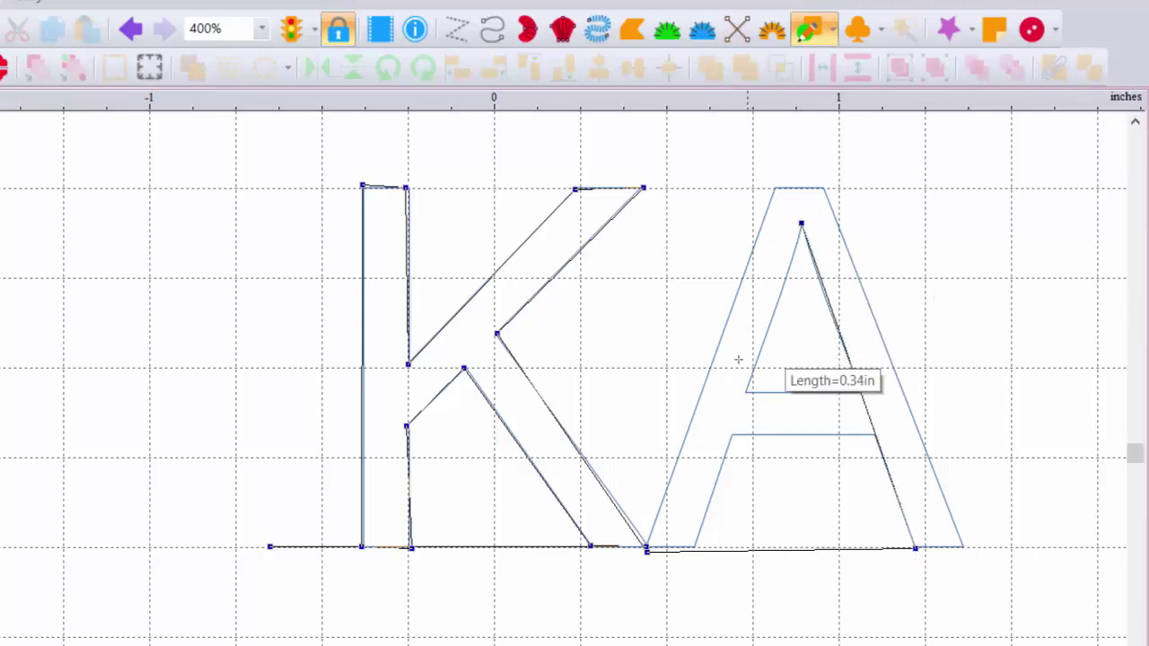
pyautogui.click(746, 393)
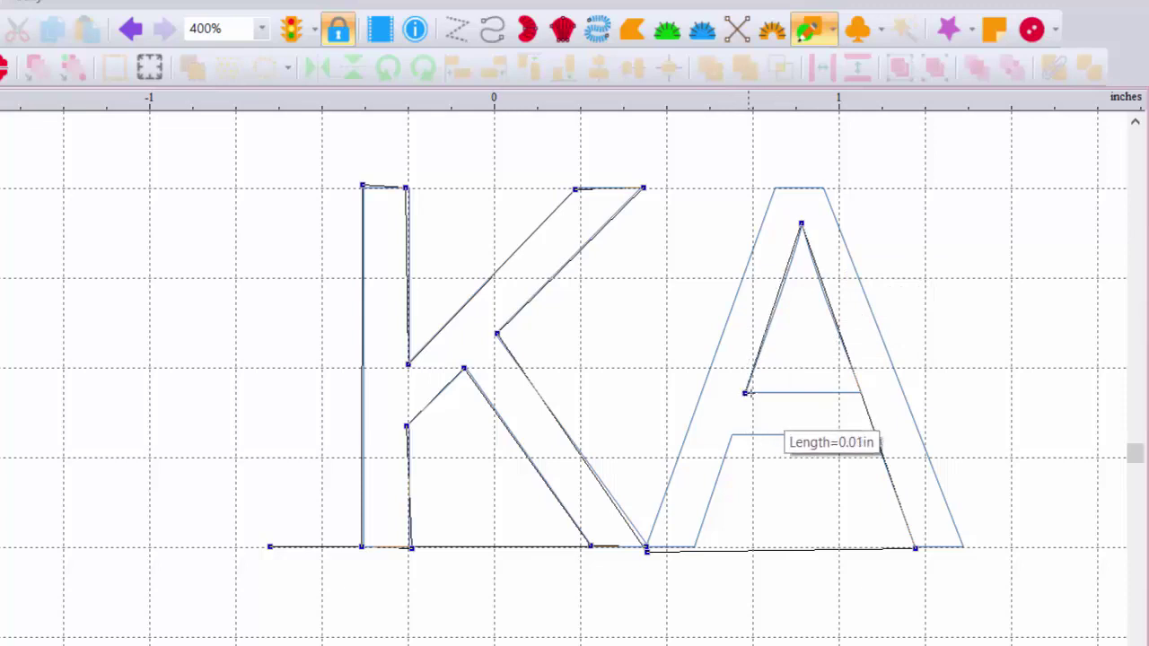
pyautogui.click(862, 392)
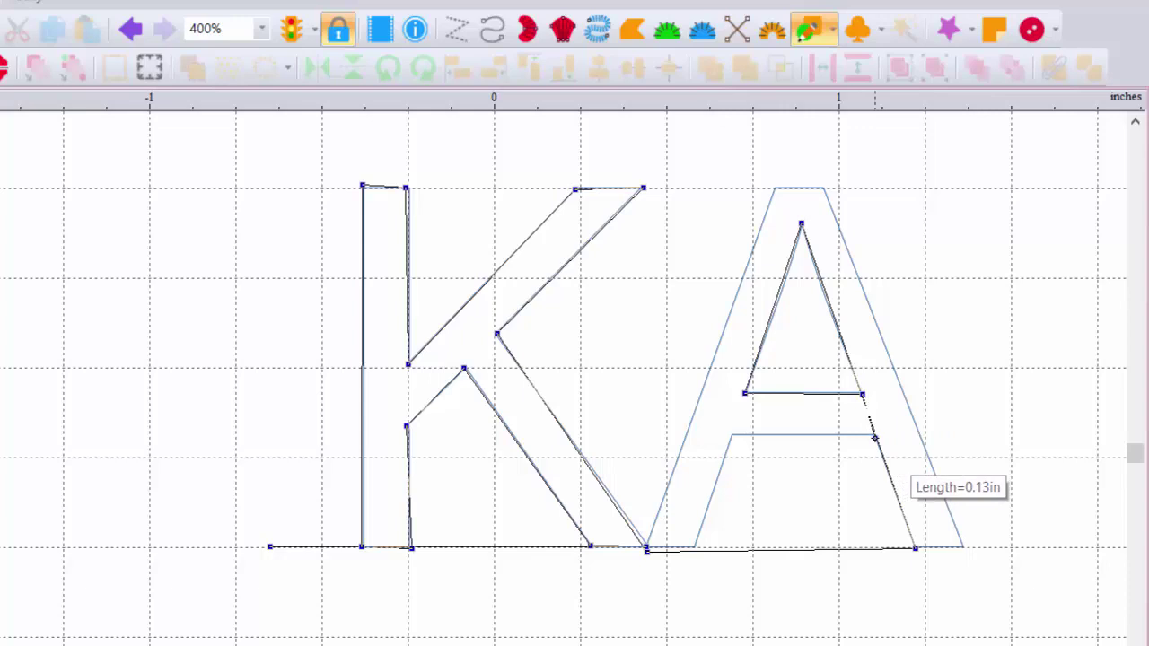
pyautogui.click(875, 437)
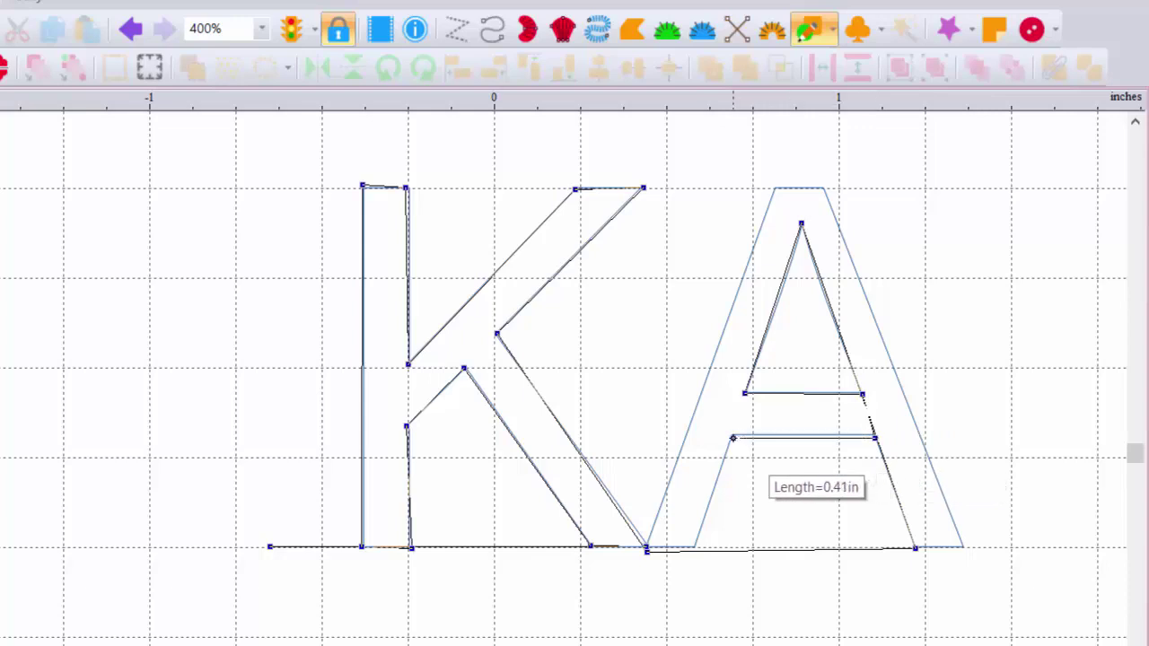
pyautogui.click(733, 437)
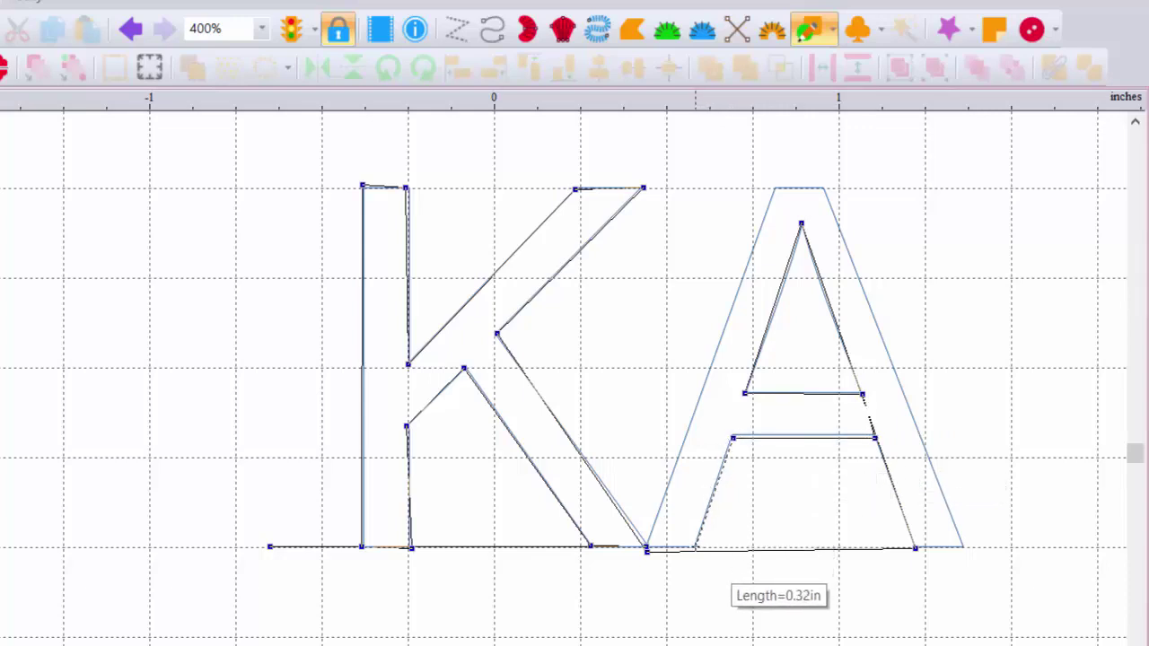
pyautogui.click(695, 547)
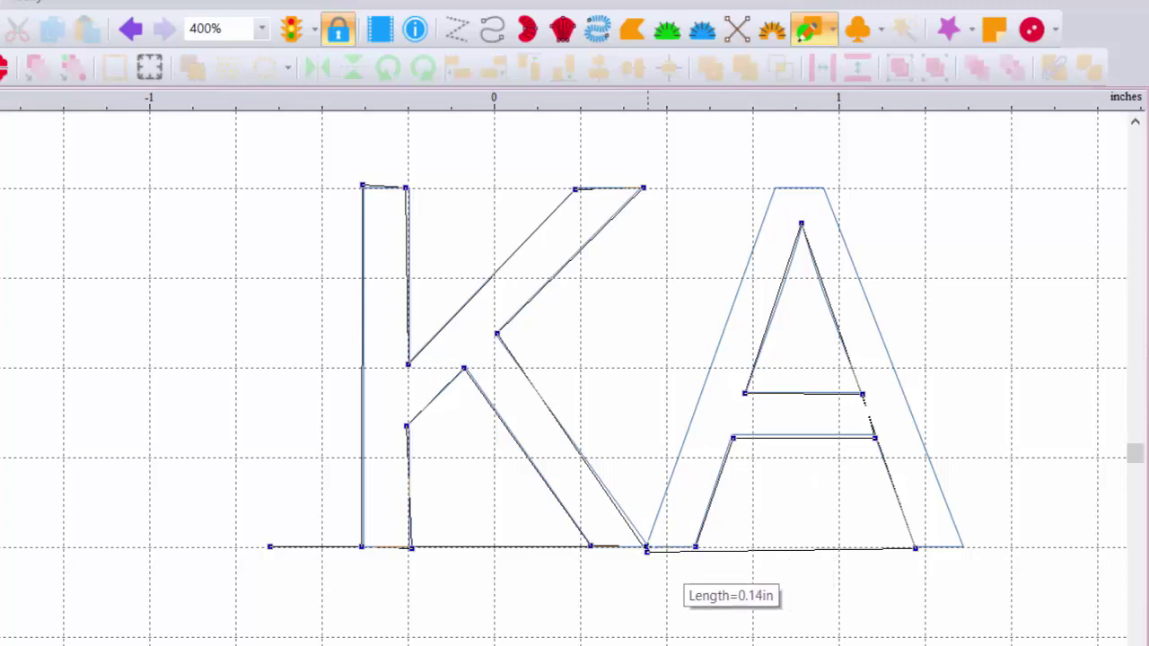
pyautogui.click(646, 549)
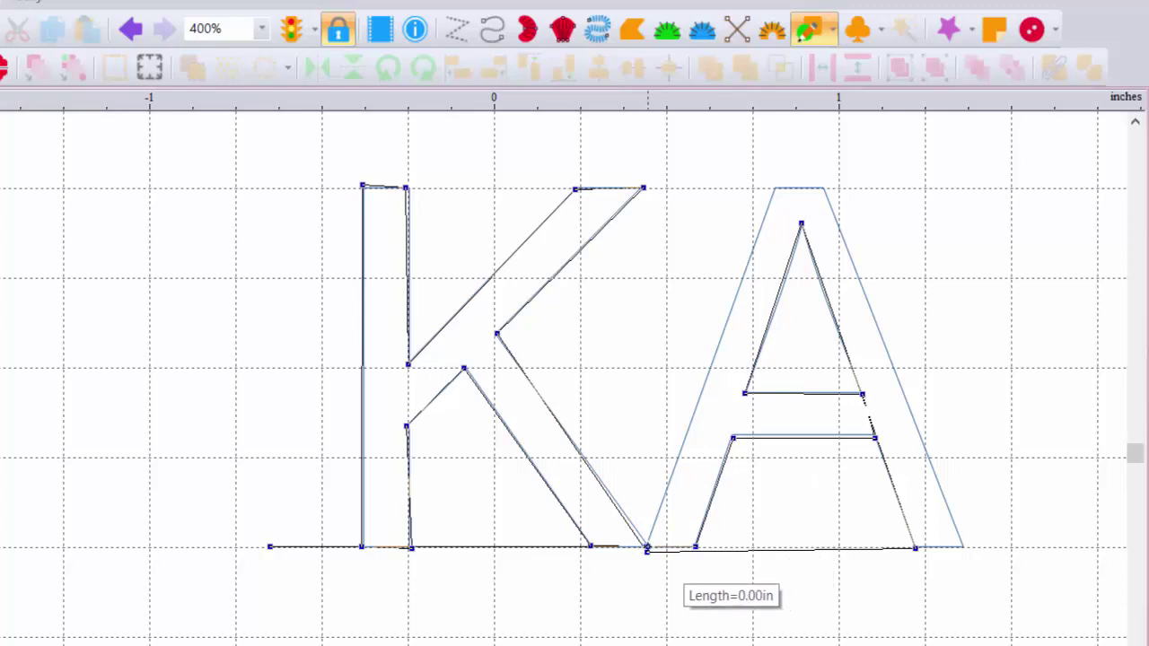
# - Trace the A's outer outline, extend the baseline about 0.4 in past its right foot, and finish the Pen path
pyautogui.click(773, 185)
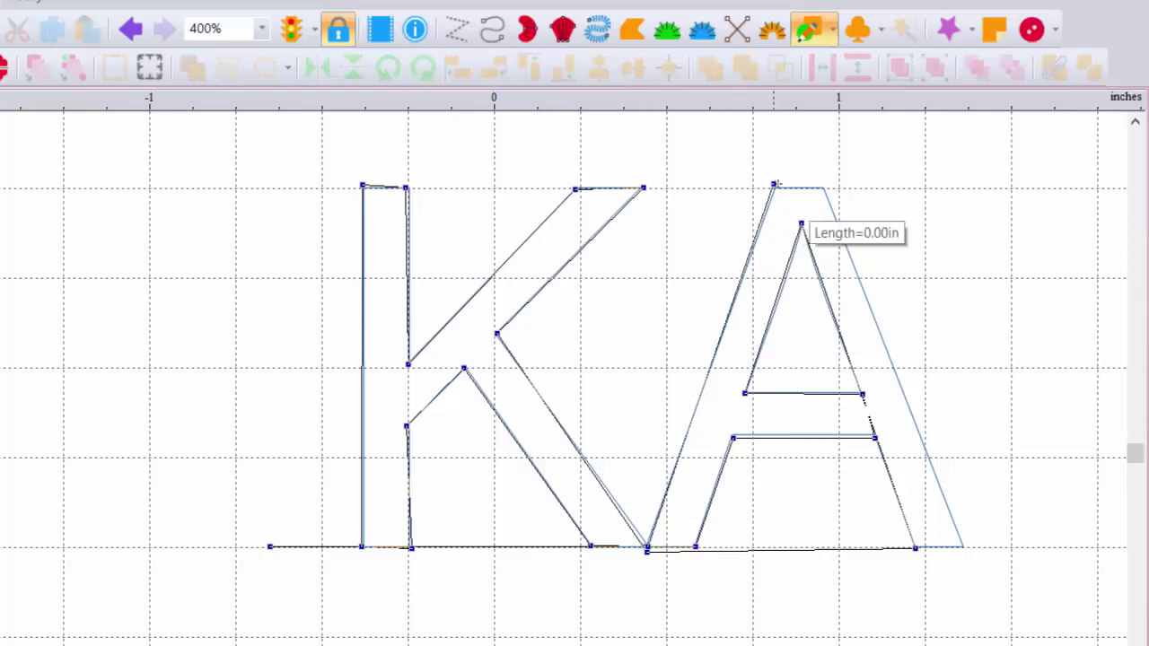
pyautogui.click(827, 189)
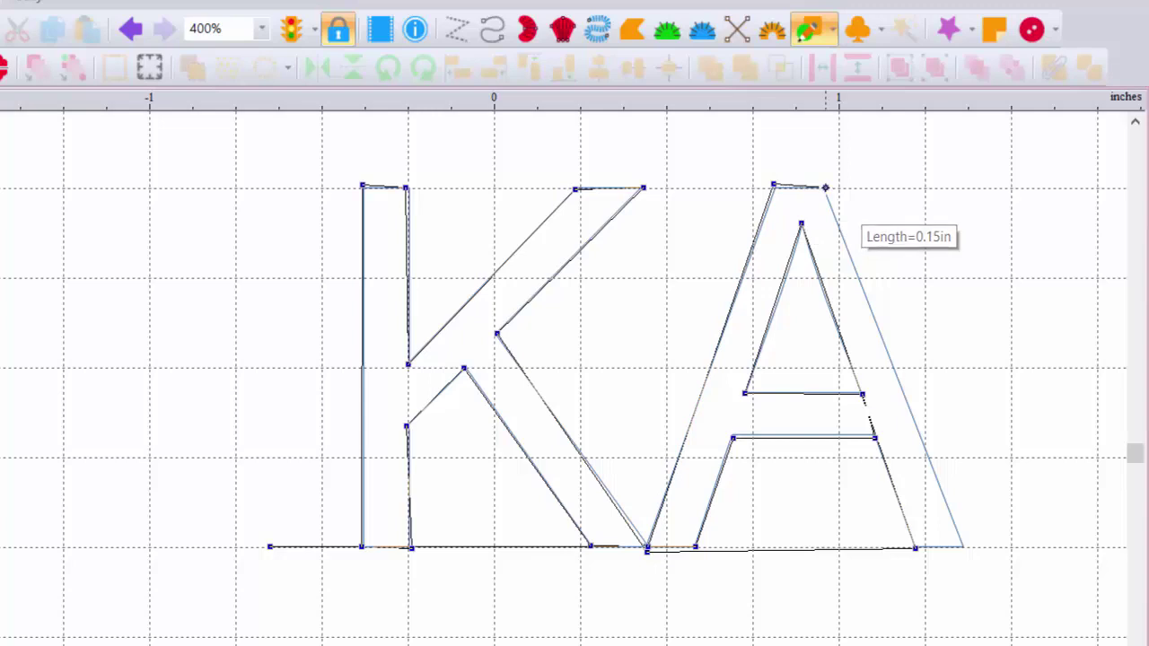
pyautogui.click(964, 551)
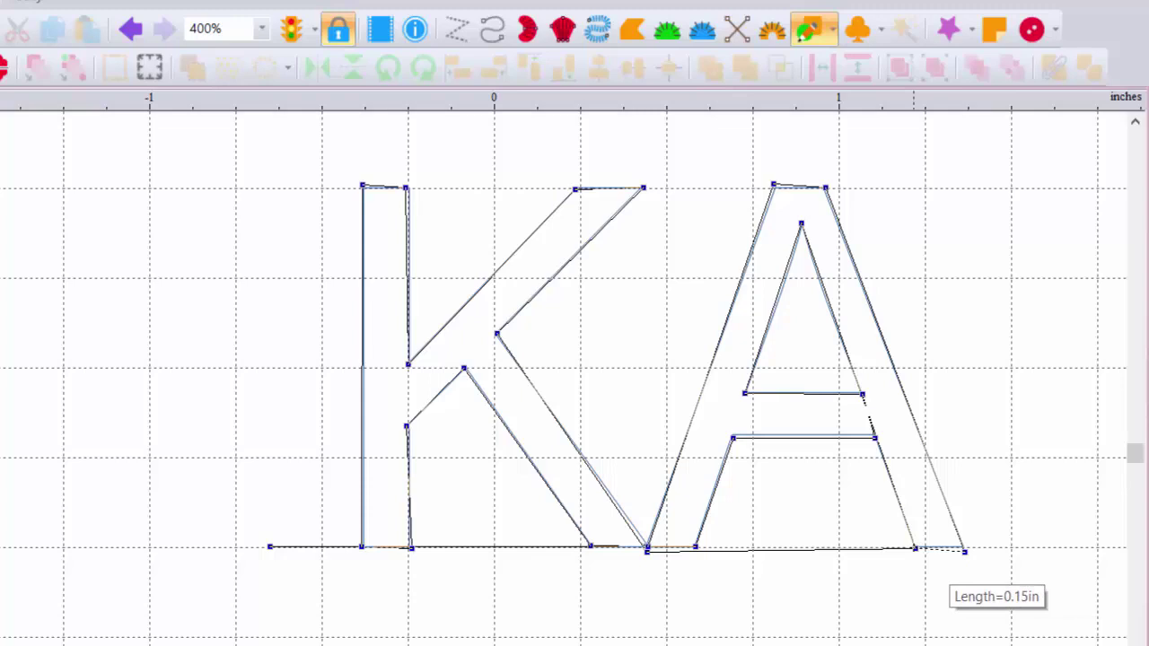
pyautogui.click(914, 548)
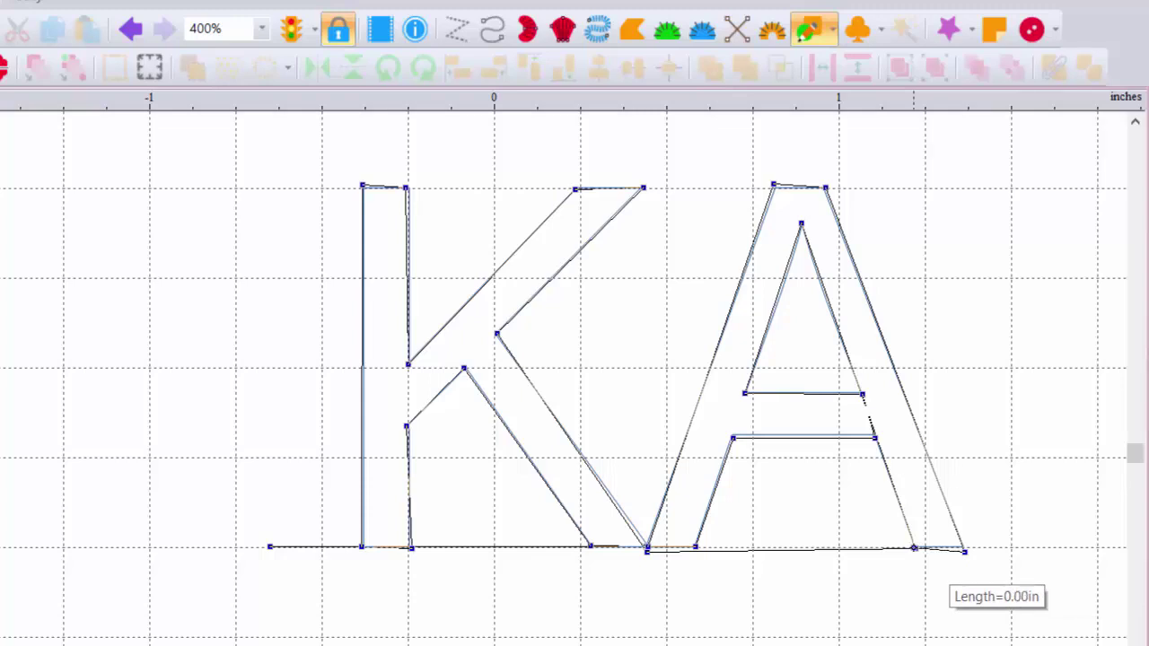
pyautogui.click(1098, 547)
pyautogui.press('Return')
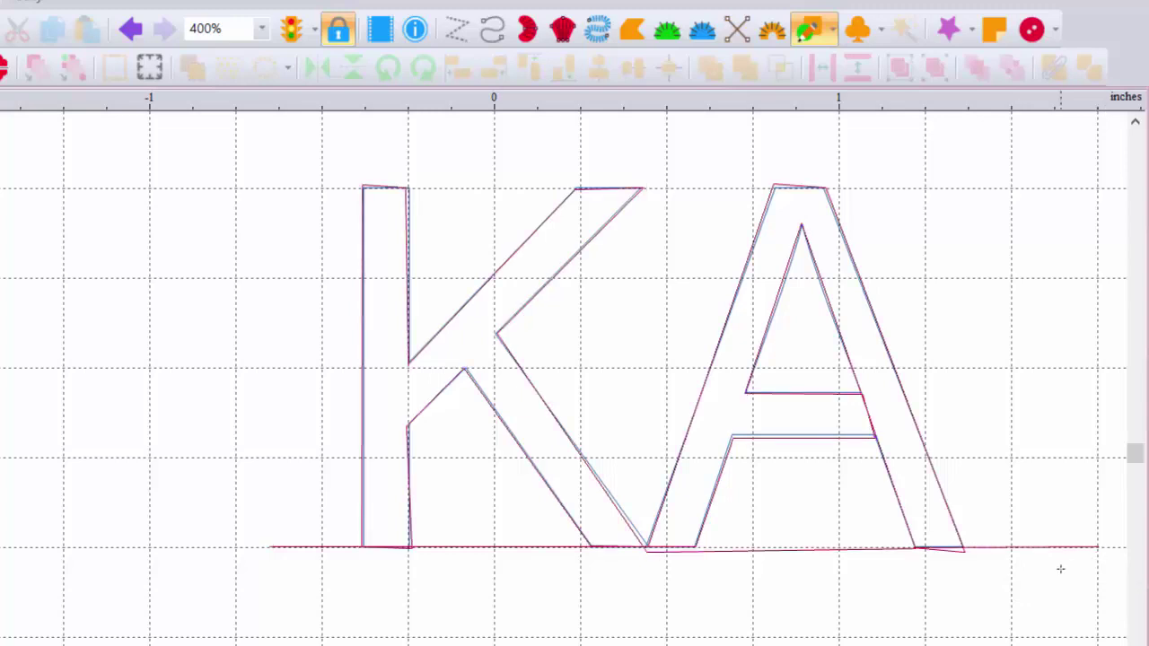
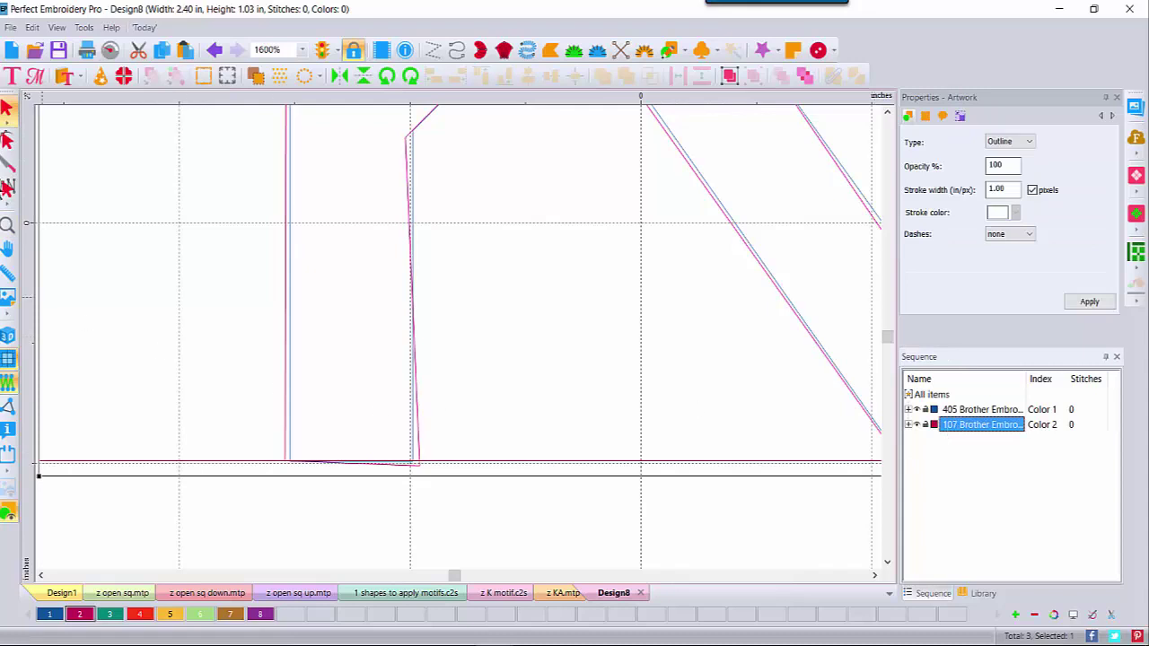
# - Edit the traced path's nodes at the K stem's two bottom corners and the K-A meeting point to match the imported outline
pyautogui.click(7, 140)
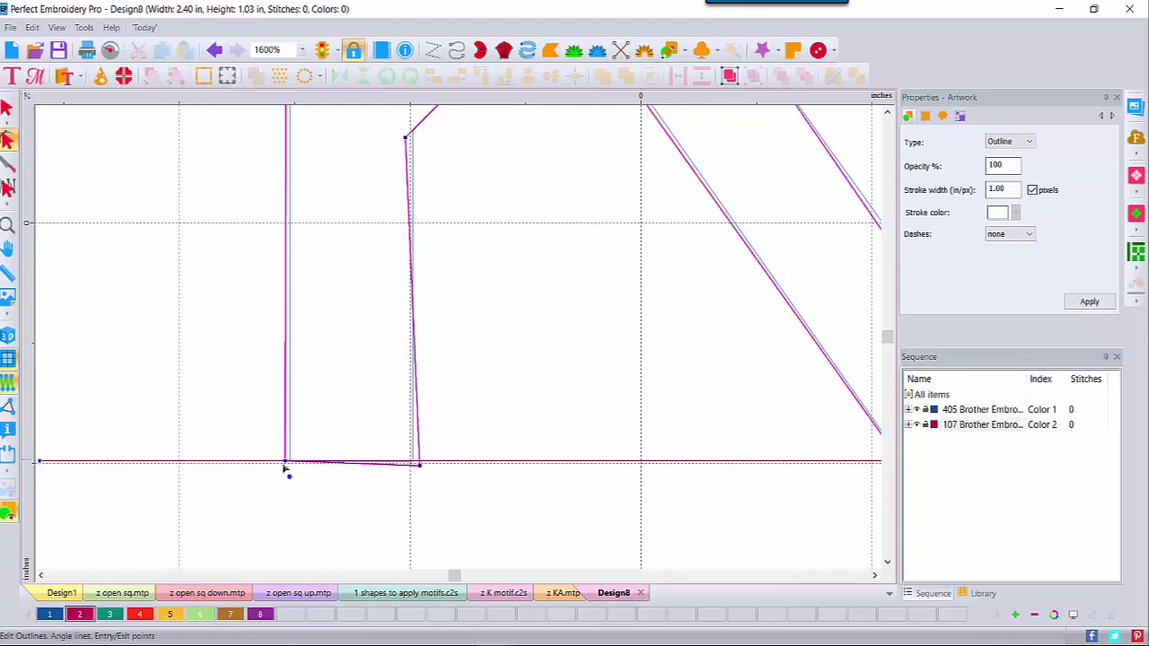
pyautogui.moveTo(286, 463); pyautogui.dragTo(291, 462)
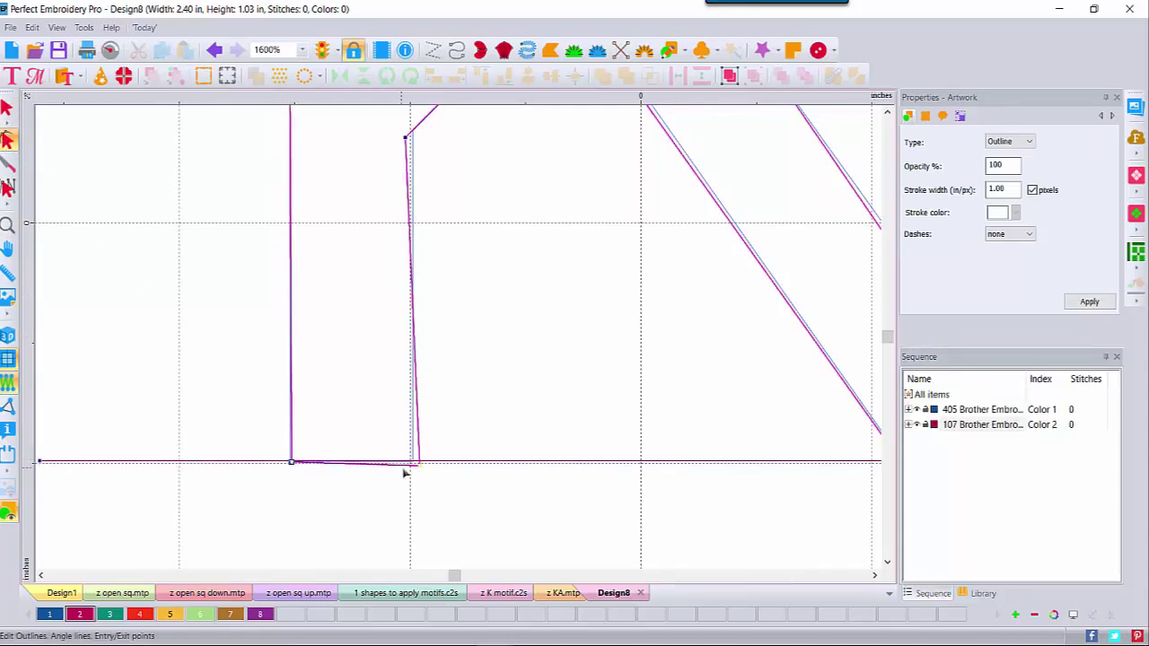
pyautogui.moveTo(418, 464); pyautogui.dragTo(410, 463)
pyautogui.click(875, 577)
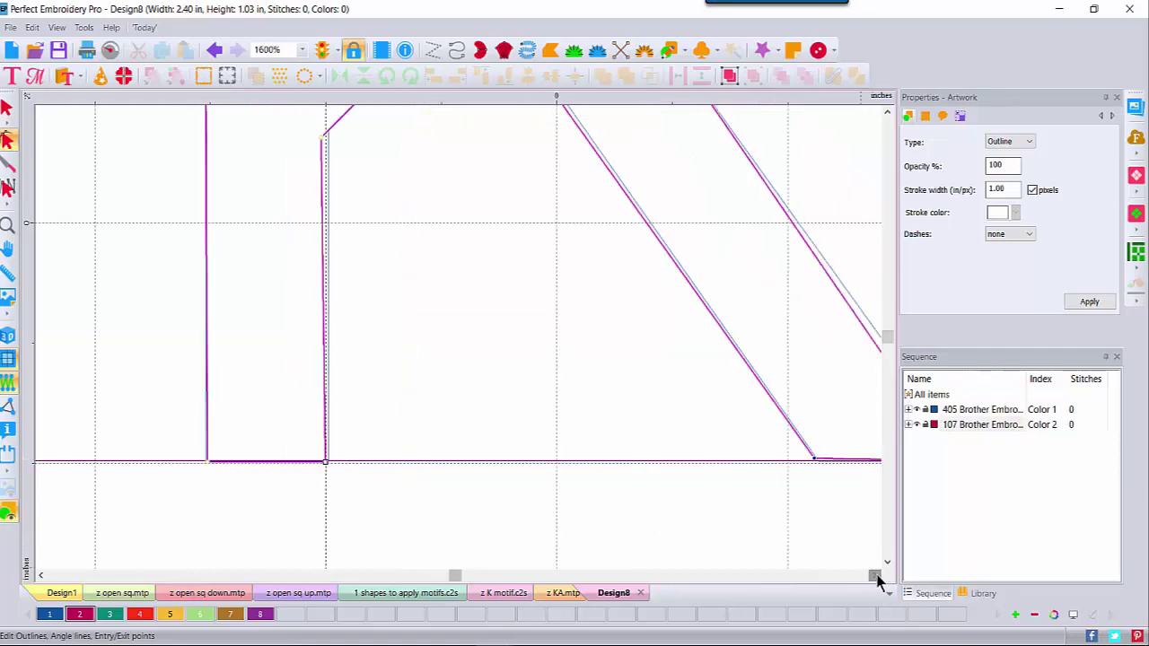
pyautogui.click(875, 576)
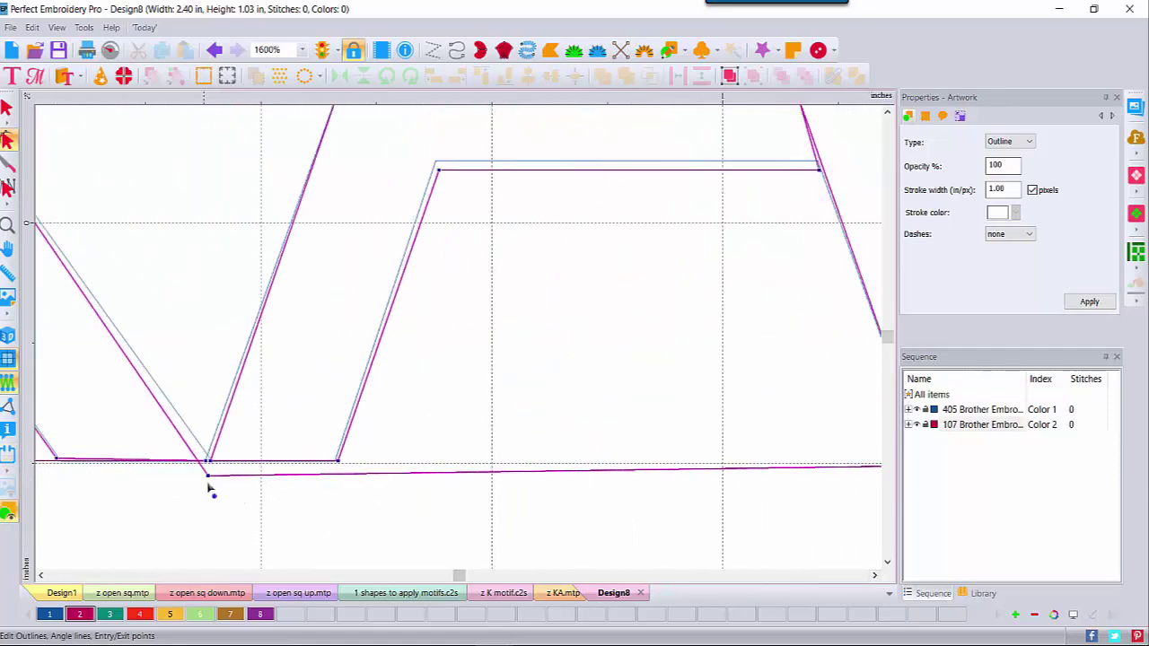
pyautogui.moveTo(209, 477); pyautogui.dragTo(207, 461)
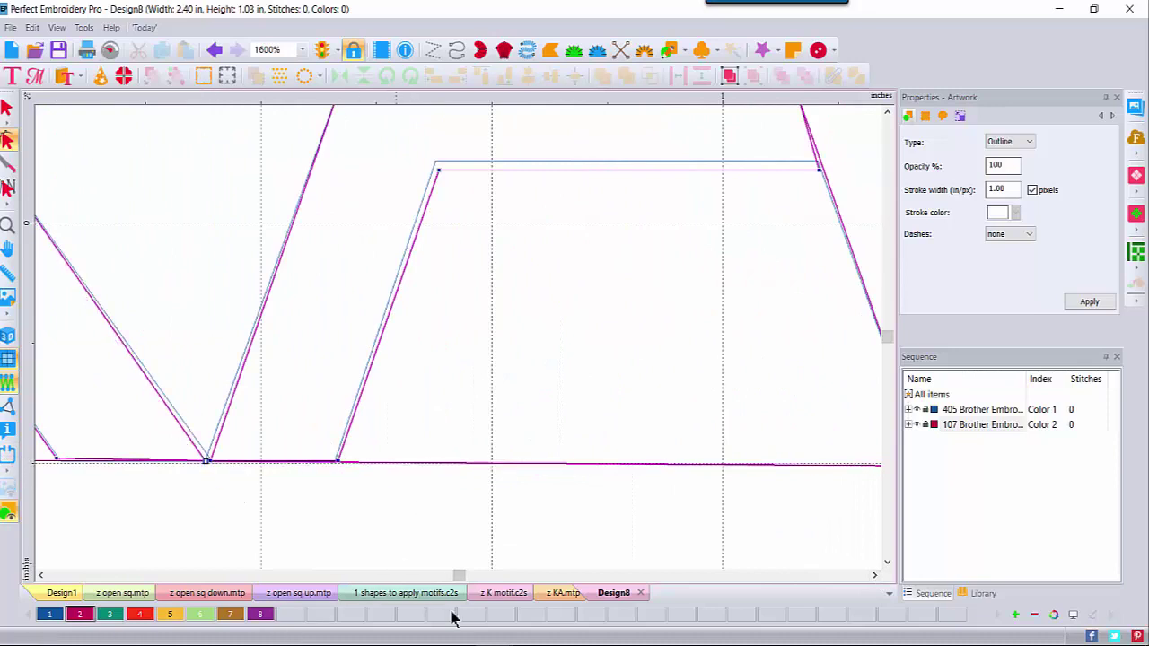
# - Align the traced path's nodes at the bottom corners of the A's right leg with the imported outline
pyautogui.click(876, 577)
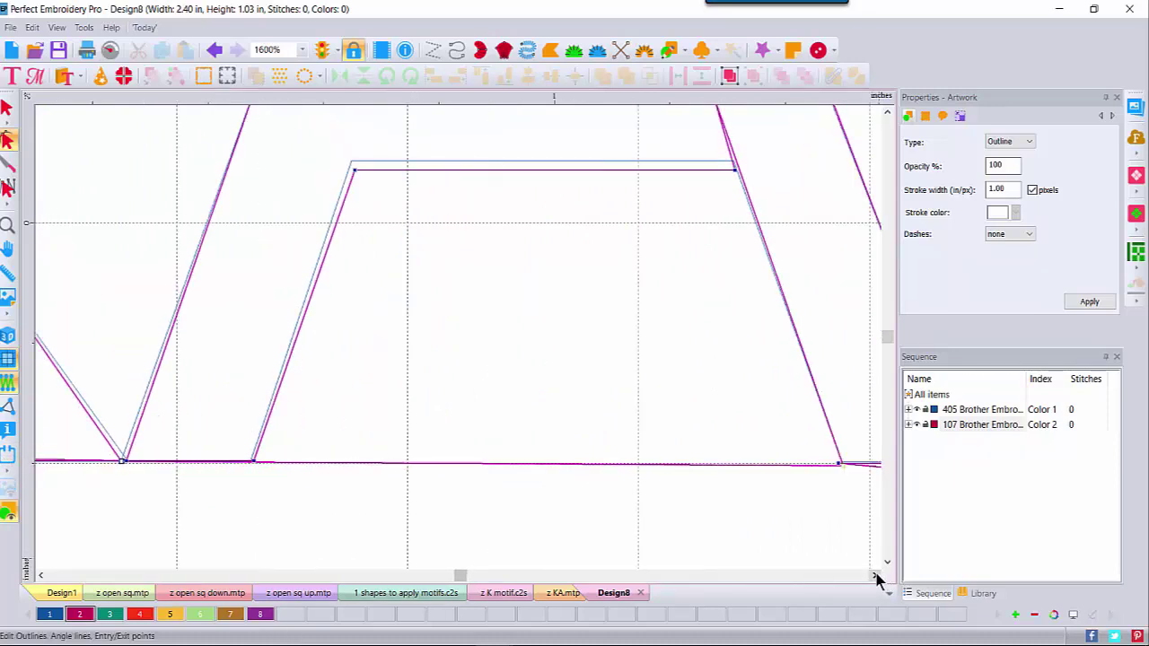
pyautogui.click(875, 577)
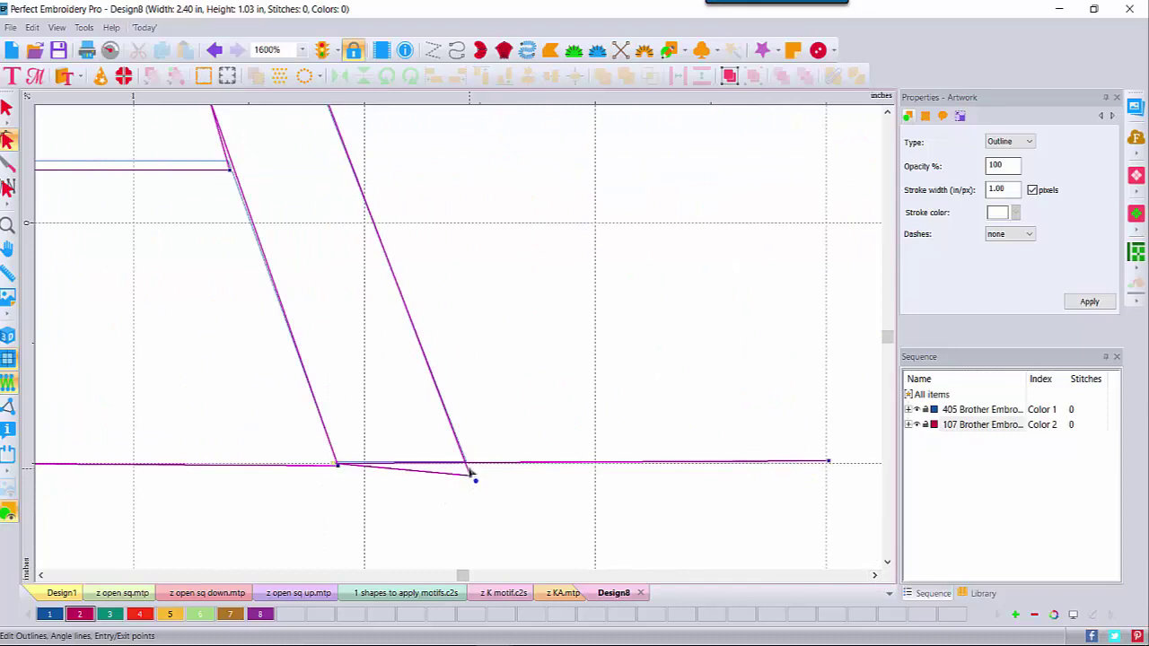
pyautogui.moveTo(469, 475); pyautogui.dragTo(465, 462)
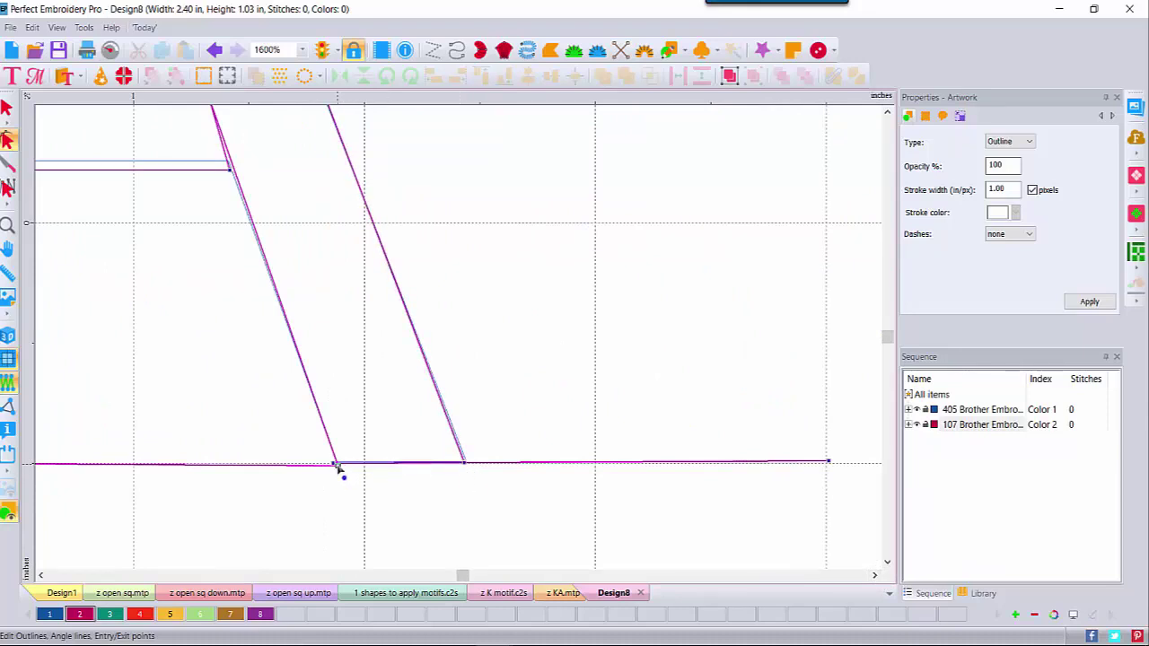
pyautogui.moveTo(339, 467); pyautogui.dragTo(334, 463)
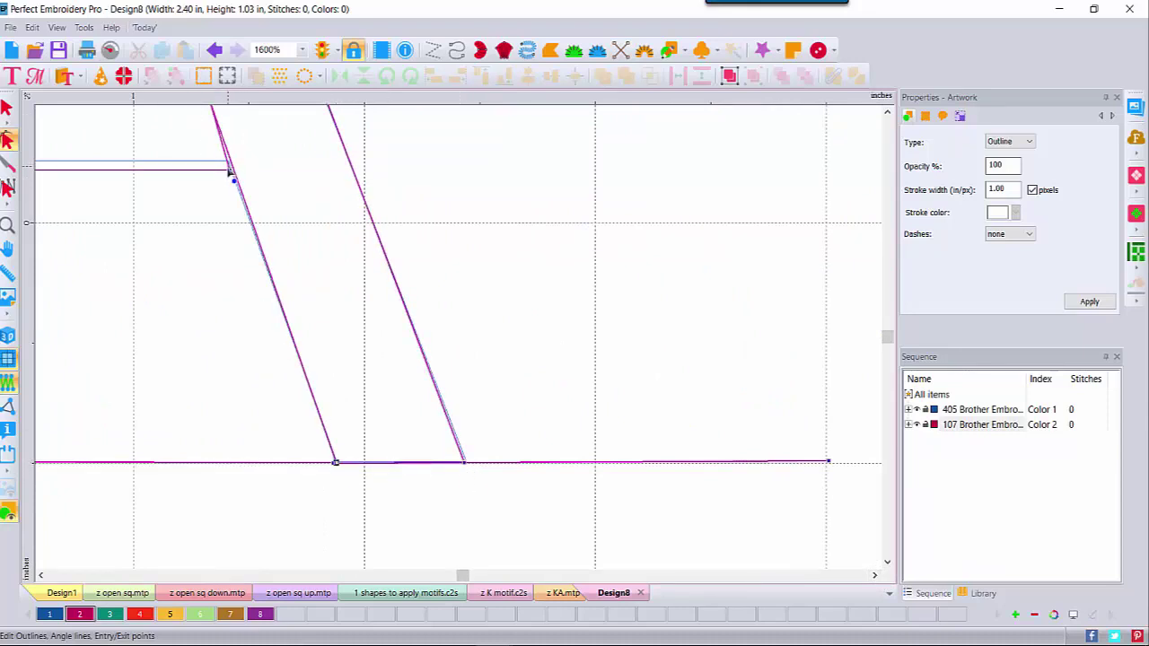
# - Align the path nodes at the right ends and lower left corner of the A's crossbar with the imported outline
pyautogui.moveTo(229, 173); pyautogui.dragTo(226, 162)
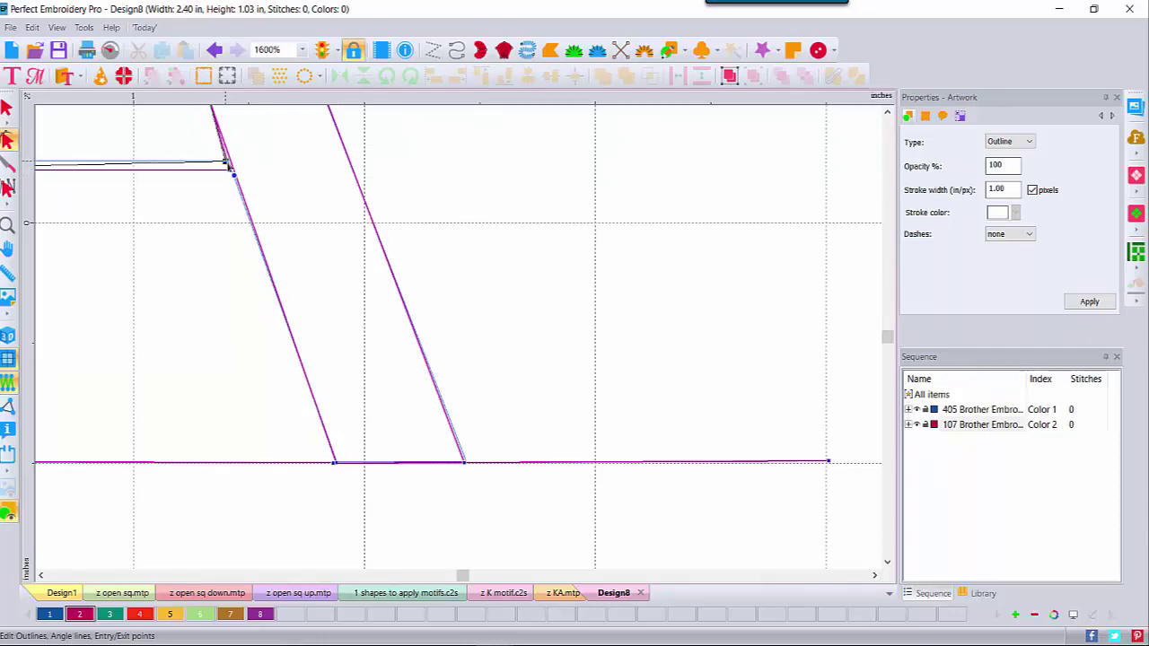
pyautogui.click(887, 113)
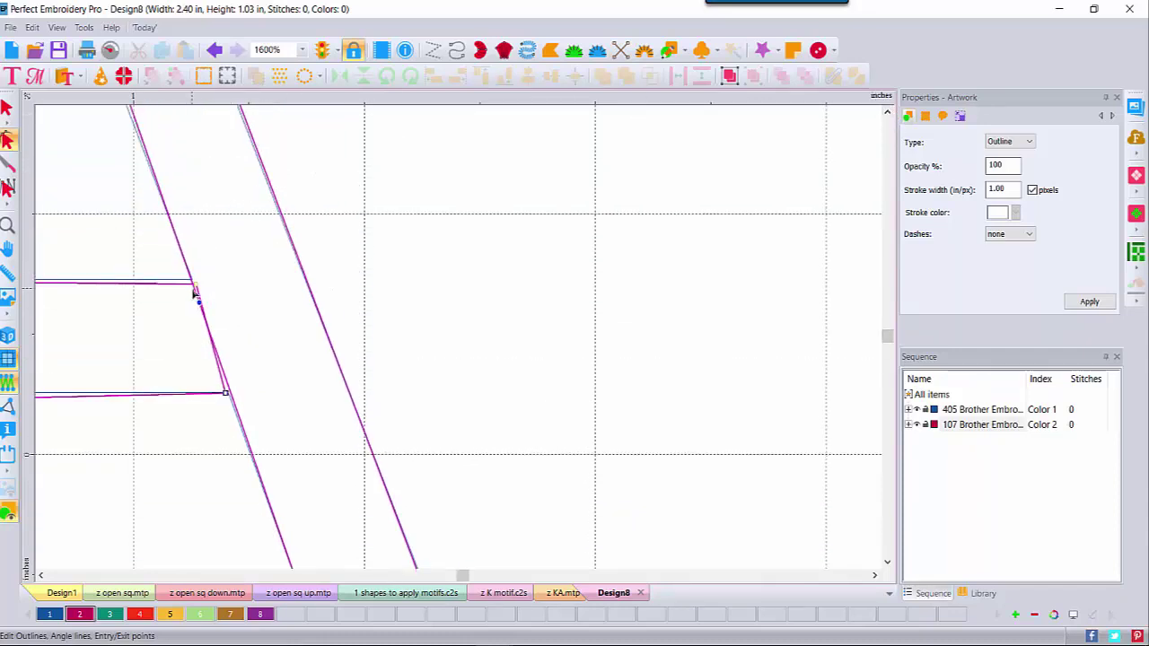
pyautogui.click(193, 286)
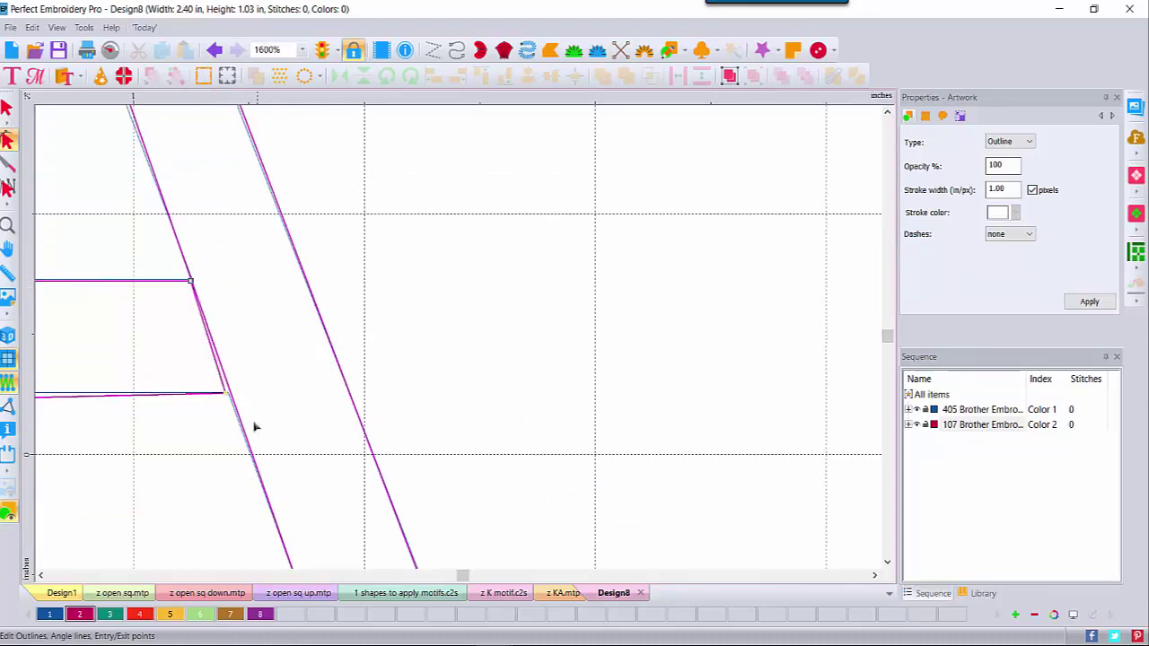
pyautogui.moveTo(225, 398); pyautogui.dragTo(231, 395)
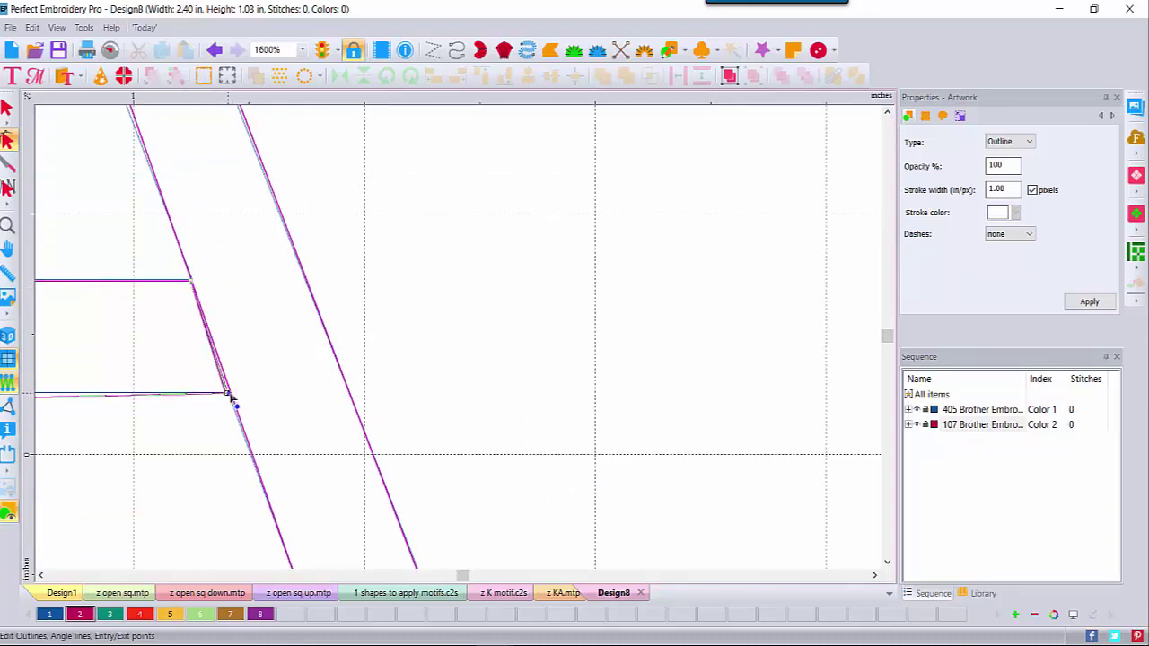
pyautogui.click(40, 575)
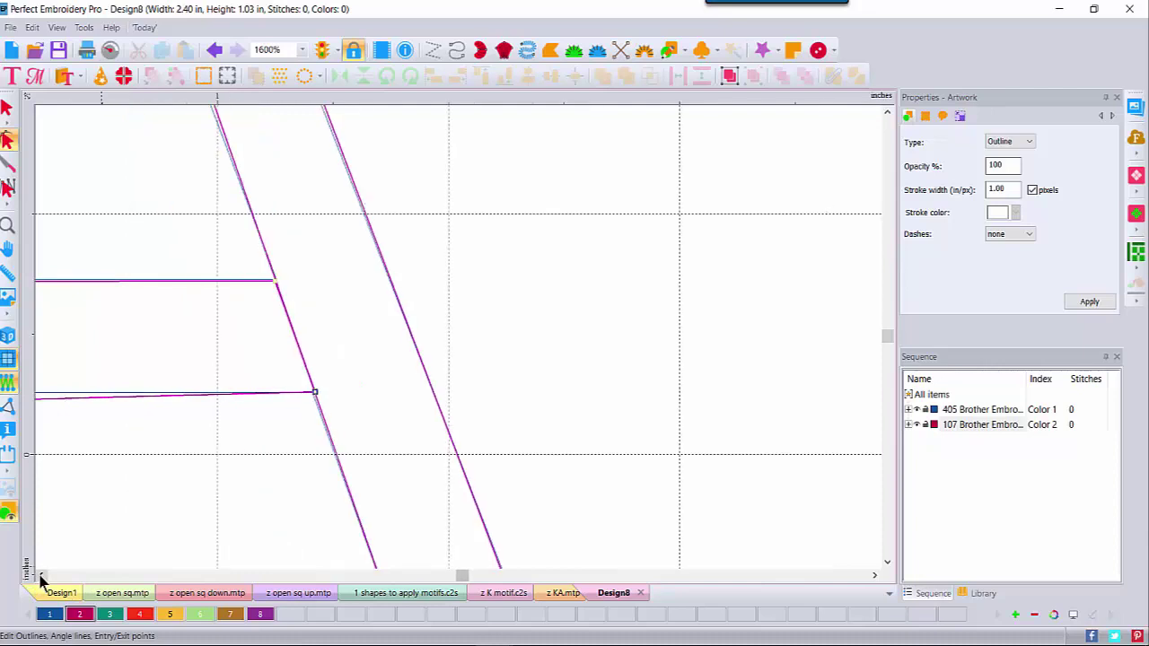
pyautogui.moveTo(439, 409); pyautogui.dragTo(437, 396)
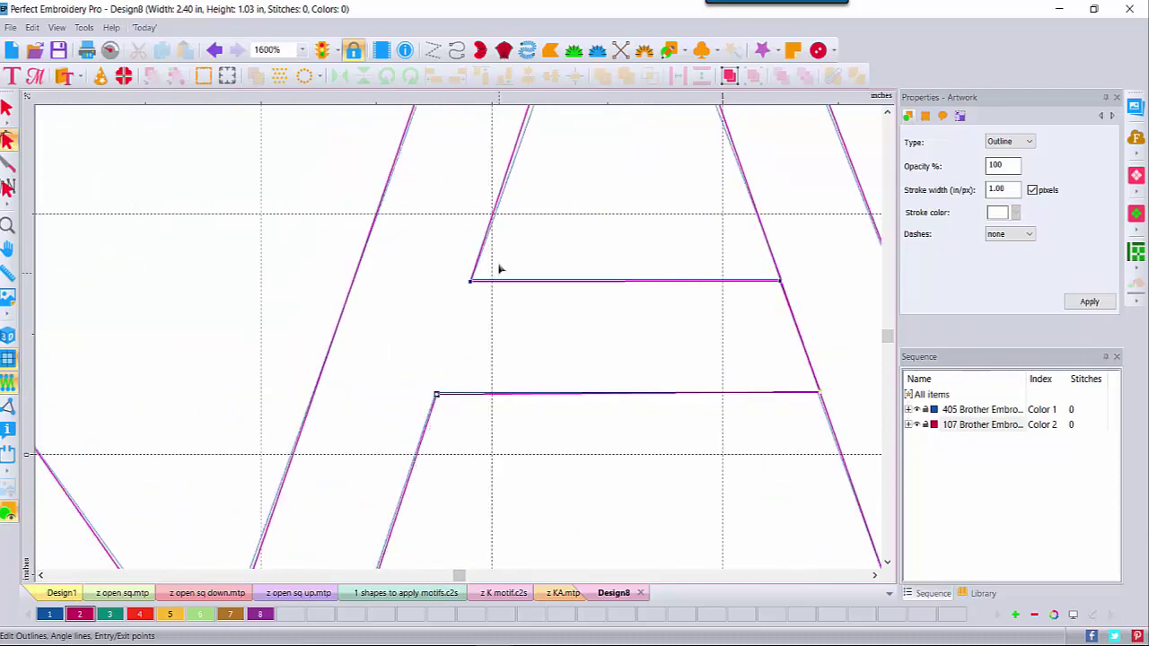
# - Align the path nodes at the A's inner triangle apex and its two outer top corners with the imported outline
pyautogui.click(887, 112)
pyautogui.click(887, 112)
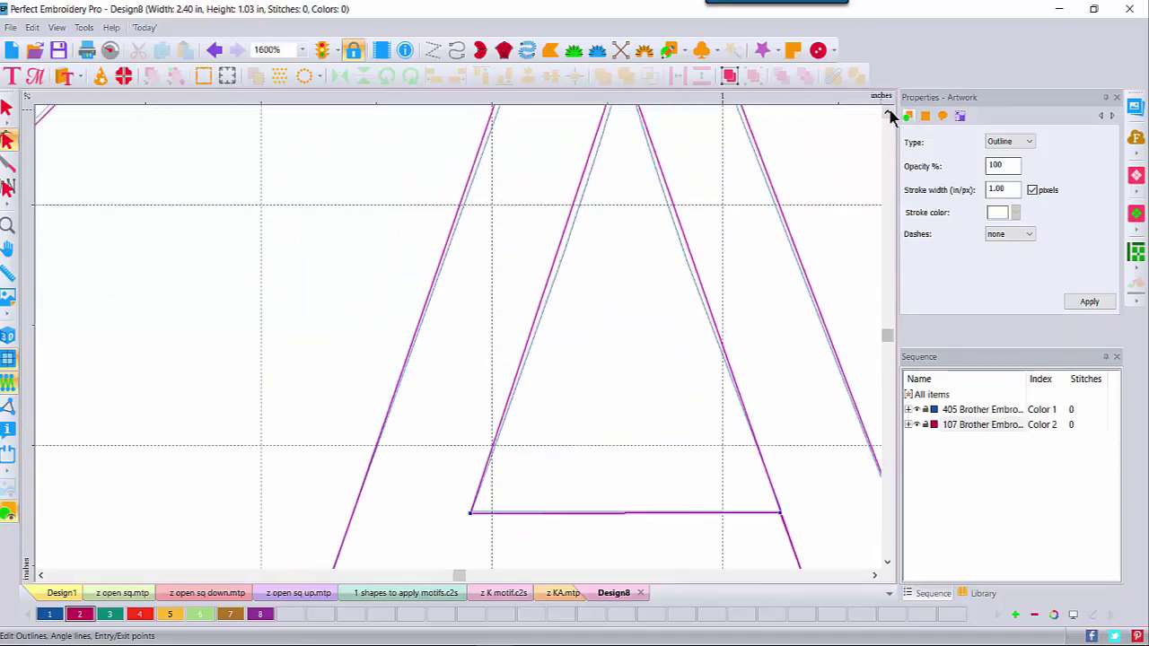
pyautogui.click(888, 112)
pyautogui.moveTo(622, 338); pyautogui.dragTo(622, 340)
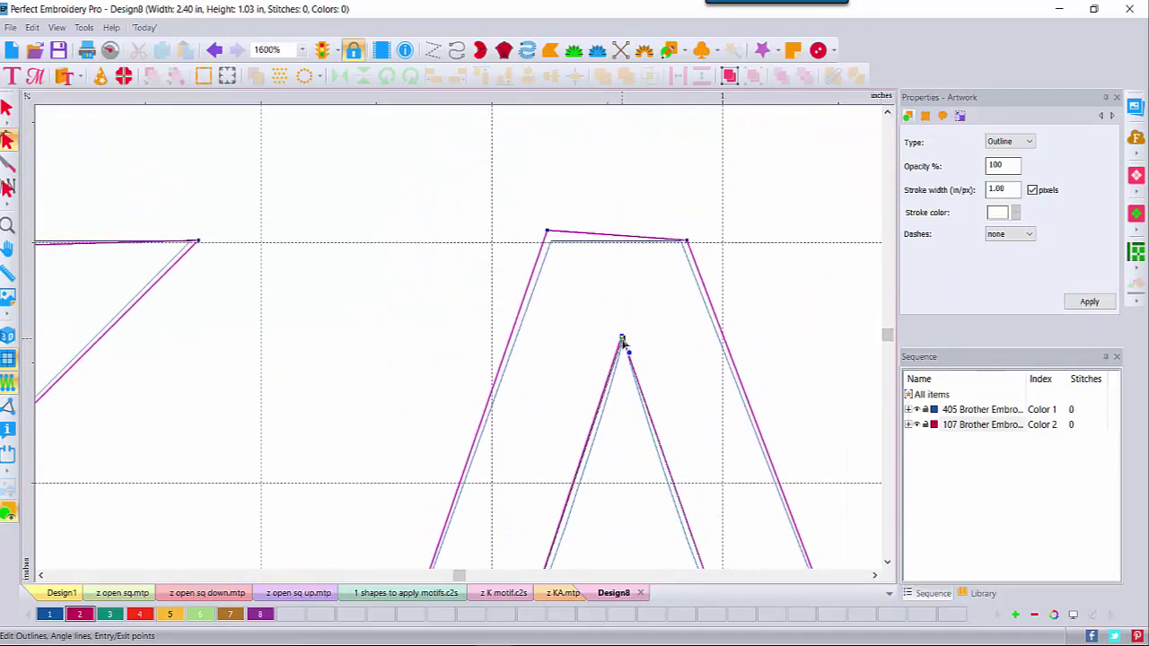
pyautogui.moveTo(554, 236); pyautogui.dragTo(557, 246)
pyautogui.moveTo(690, 246); pyautogui.dragTo(682, 242)
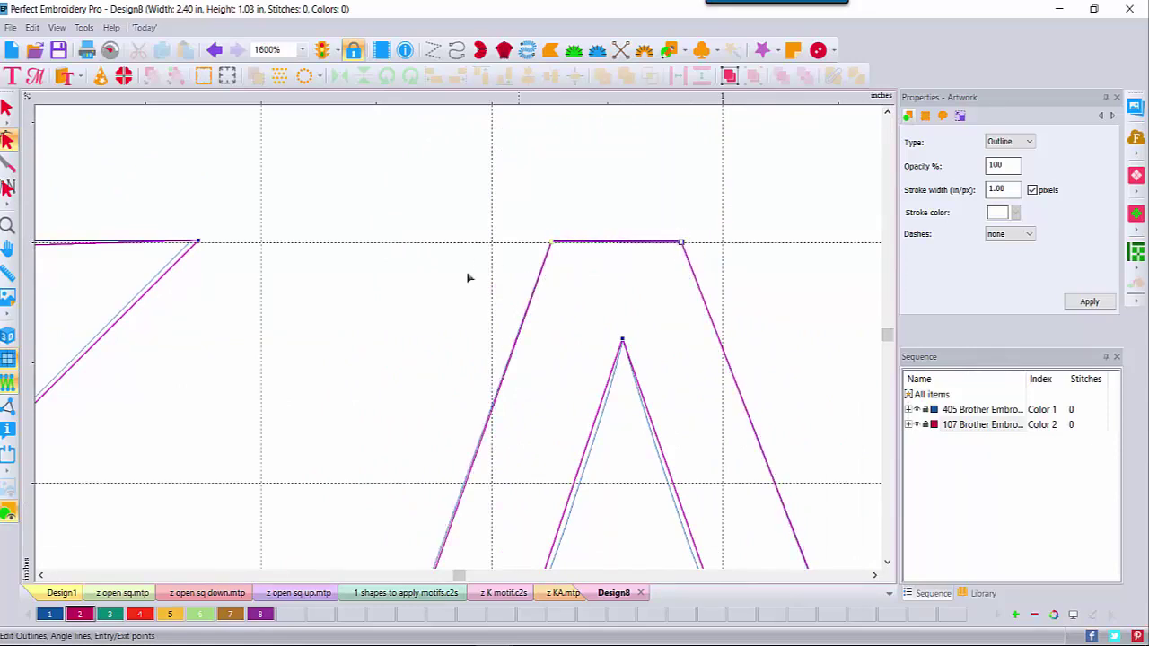
# - Delete the imported outline KA text in color 405 Brother, keeping only the traced path
pyautogui.click(7, 225)
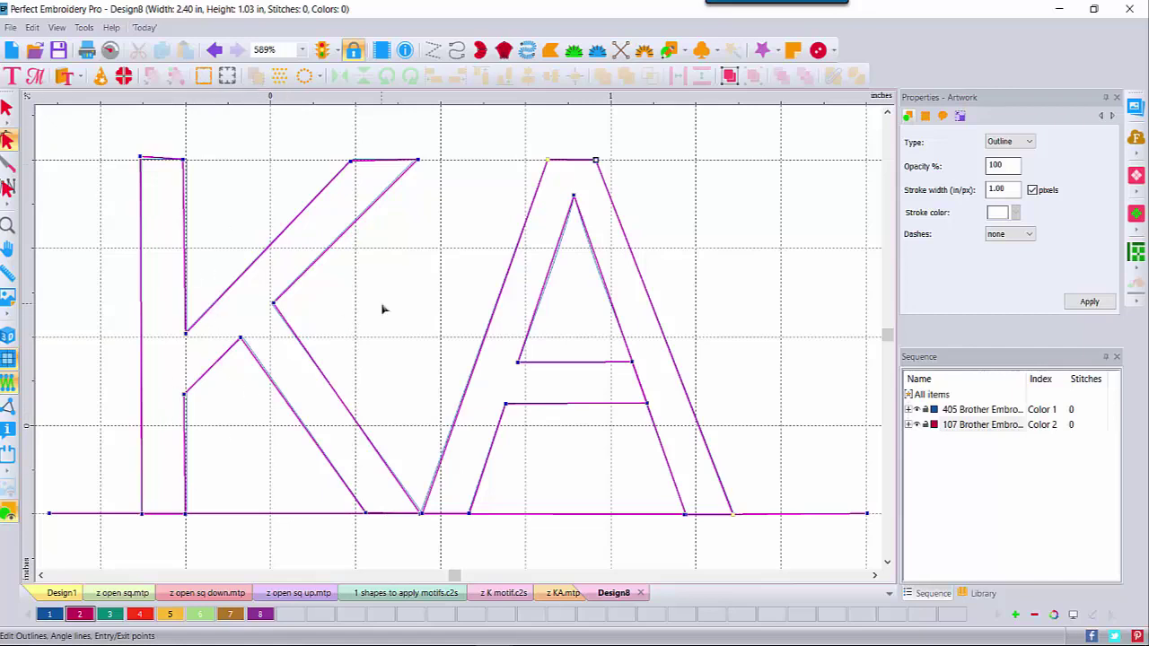
pyautogui.click(7, 109)
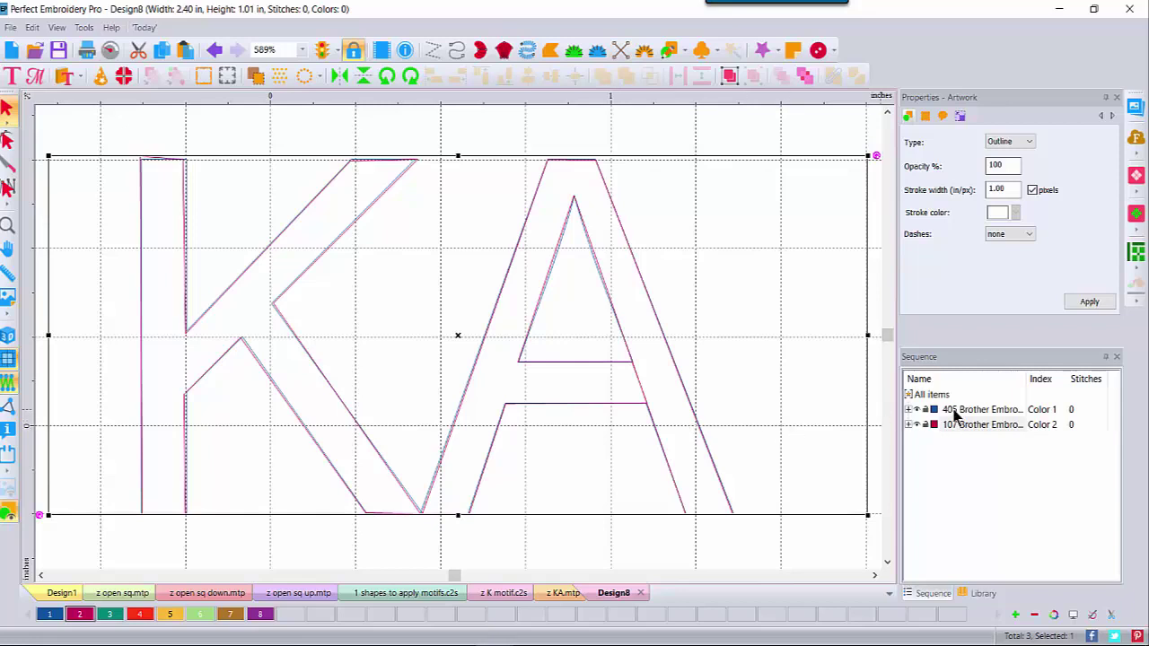
pyautogui.click(956, 412)
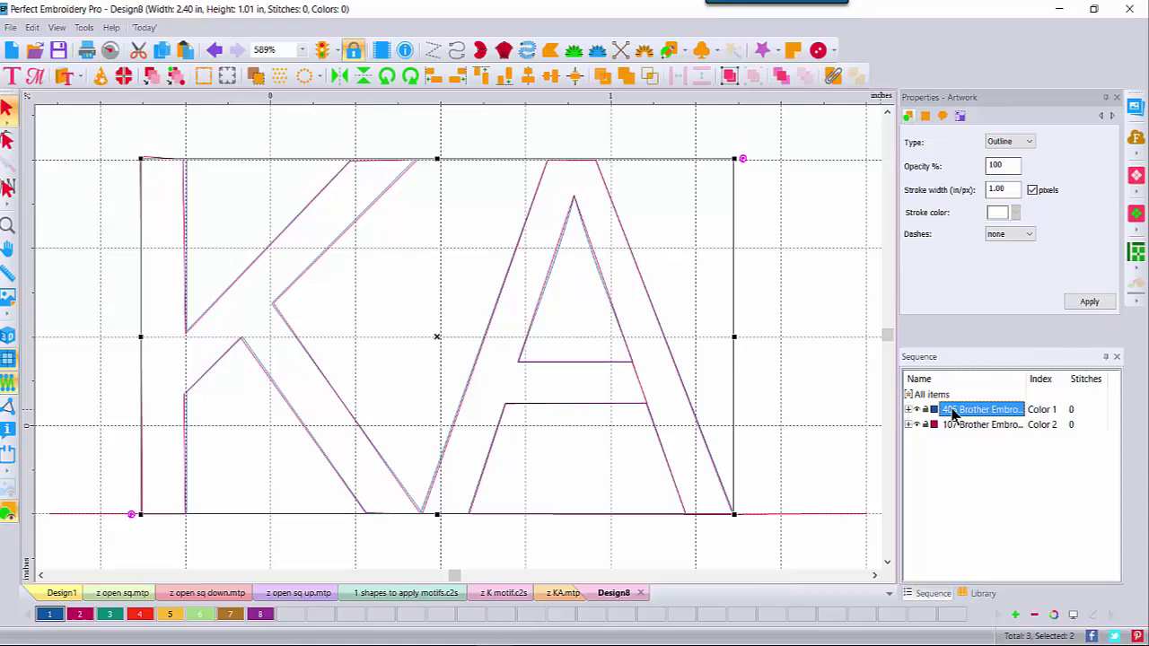
pyautogui.press('Delete')
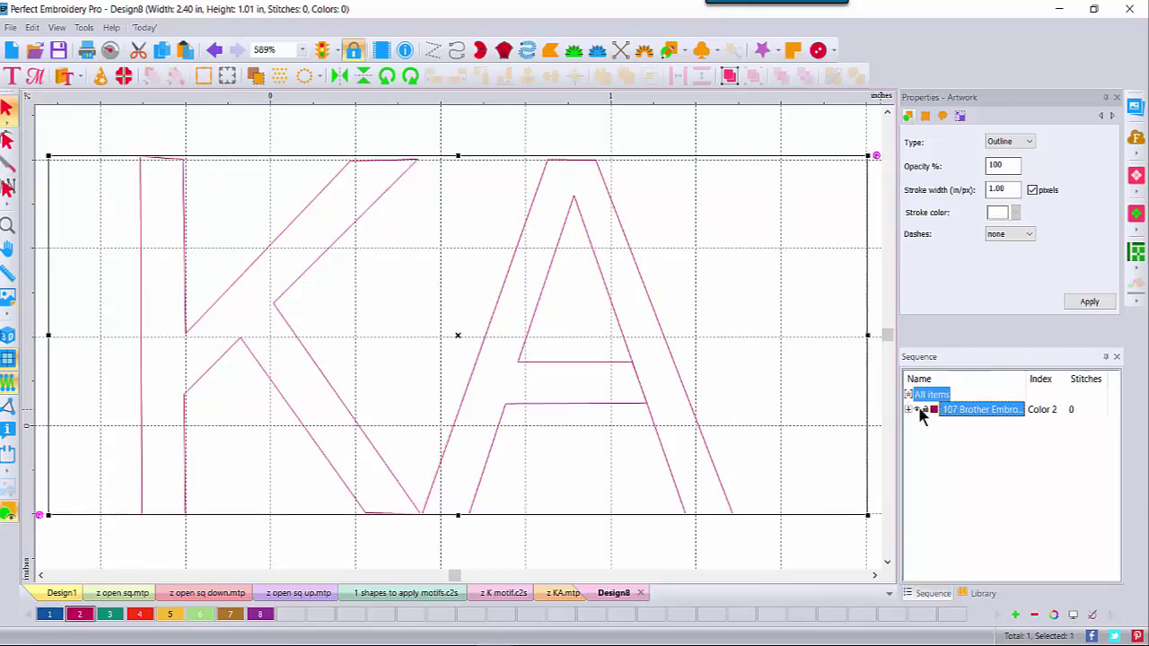
# - Convert the traced KA artwork to a Run stitch and display it in the 3D stitch view
pyautogui.click(908, 409)
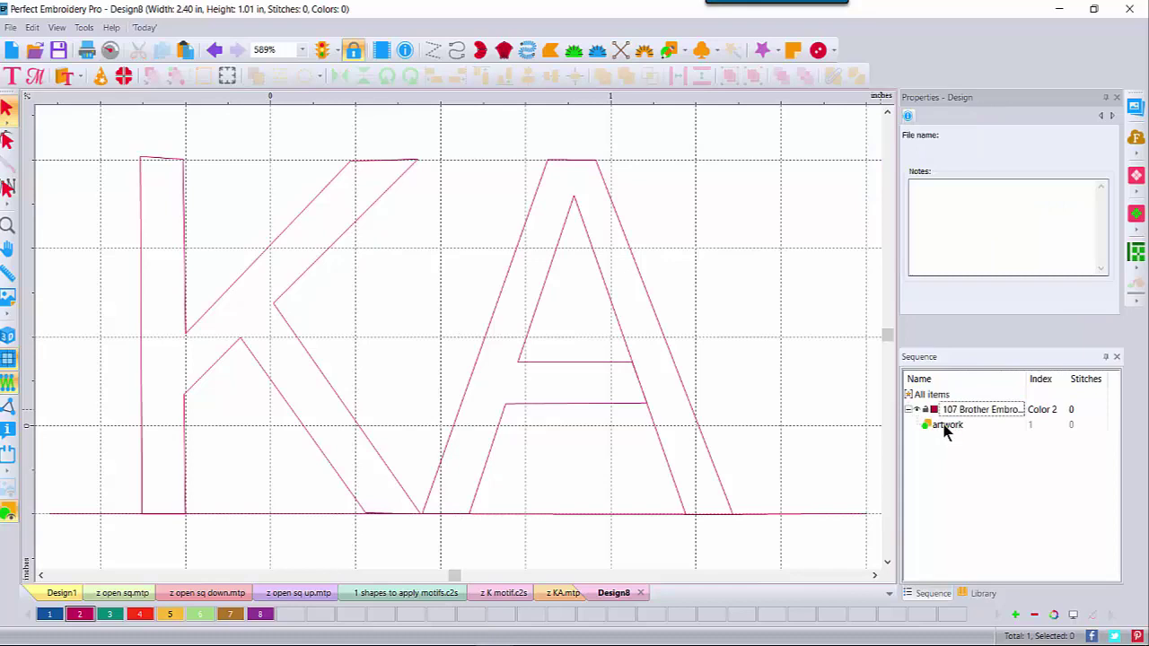
pyautogui.click(945, 427)
pyautogui.rightClick(449, 329)
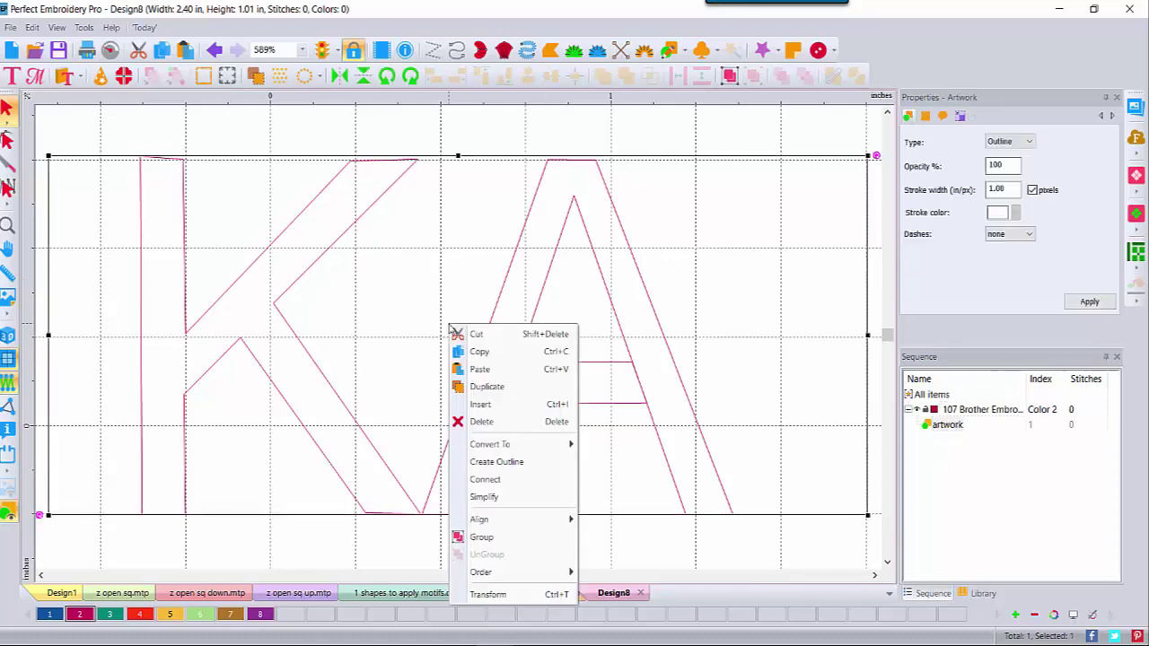
pyautogui.moveTo(540, 449)
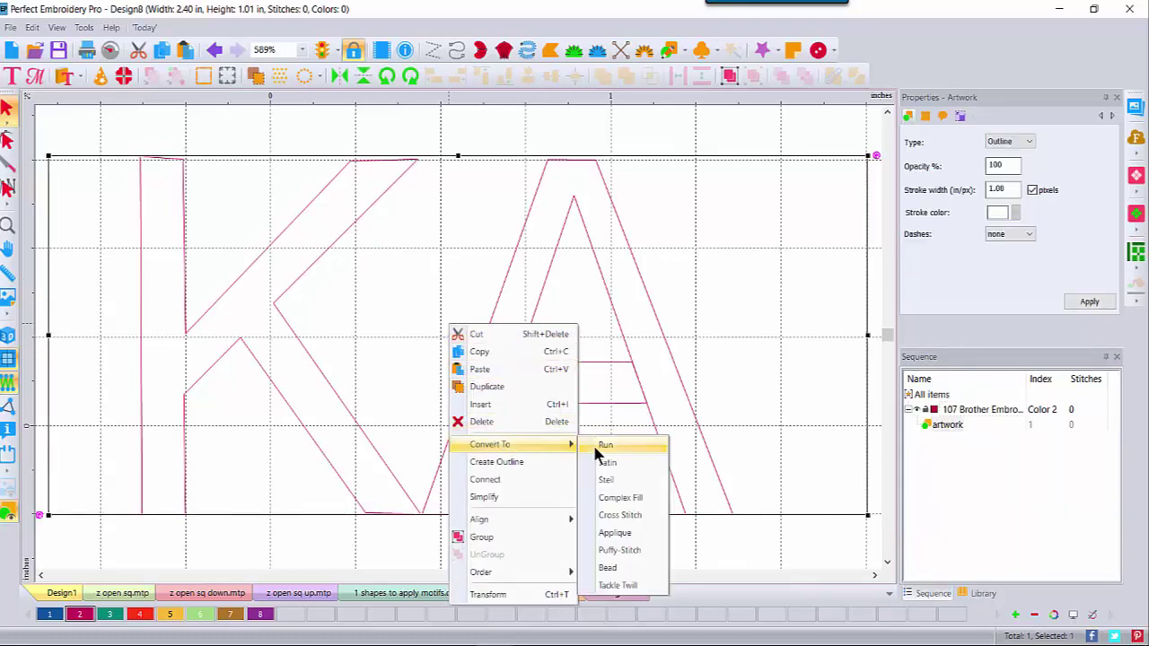
pyautogui.click(596, 444)
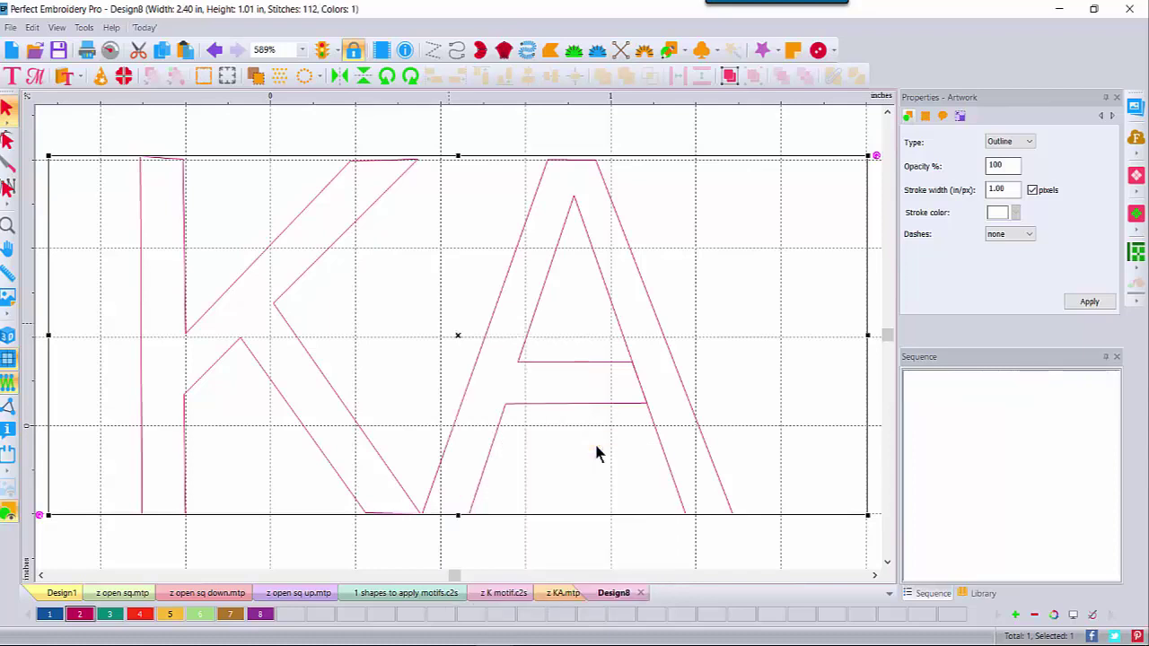
pyautogui.click(302, 50)
pyautogui.click(285, 208)
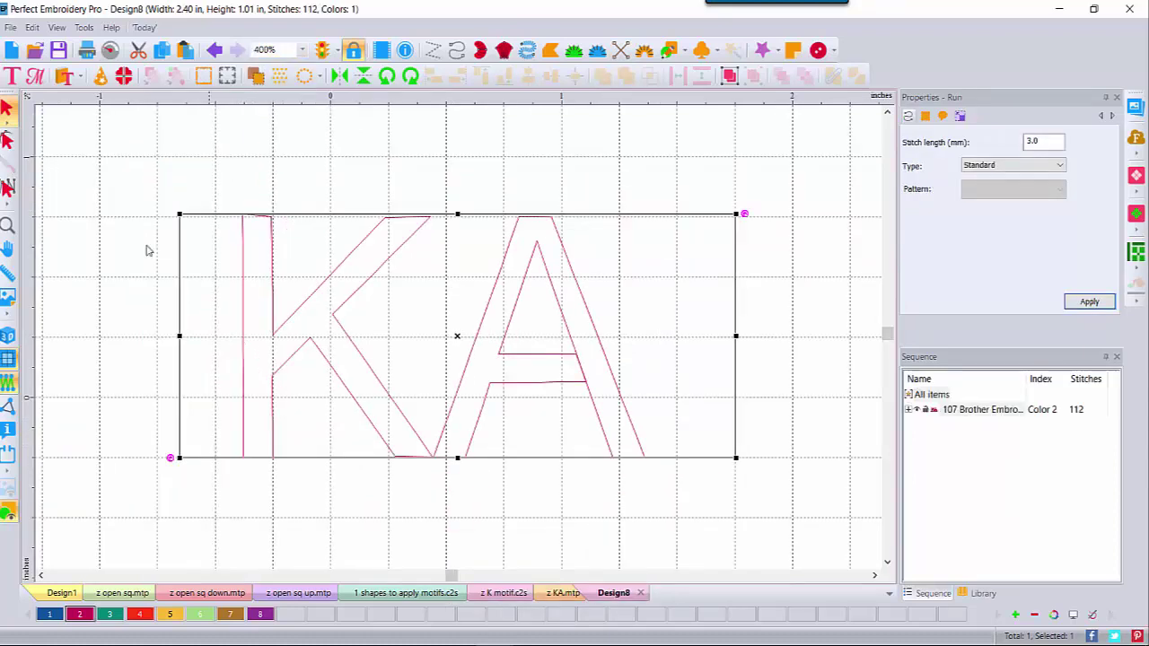
pyautogui.click(7, 336)
pyautogui.click(90, 171)
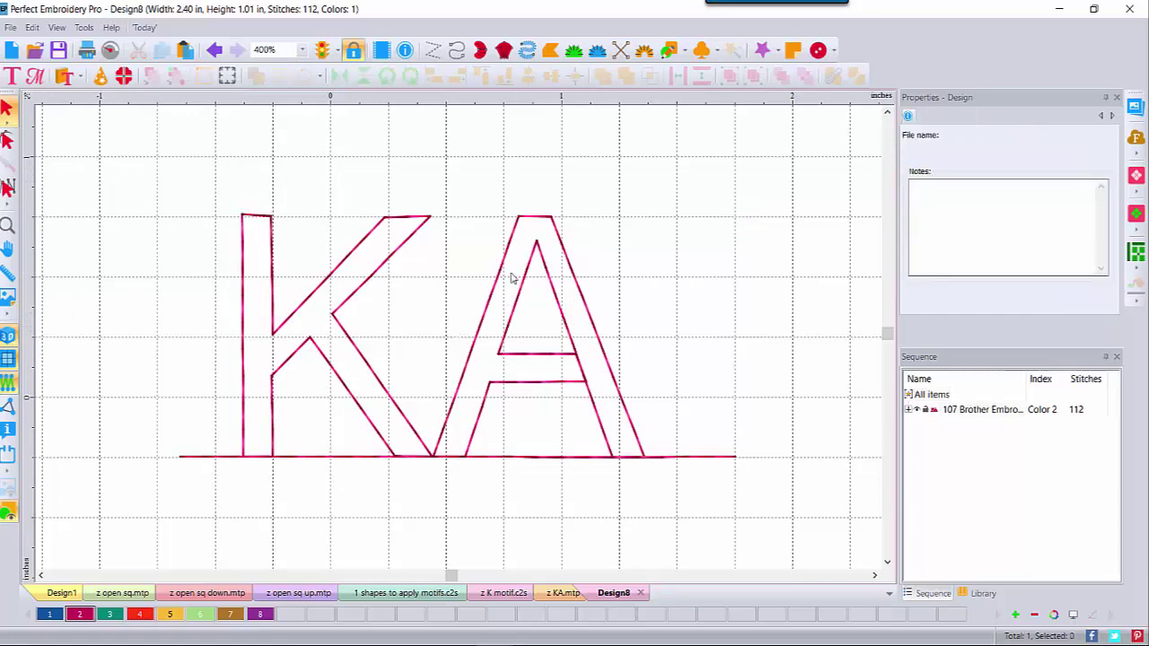
# - Save the design as a Motif Pattern (MTP) file named "z KA open" in the Motif folder
pyautogui.click(11, 27)
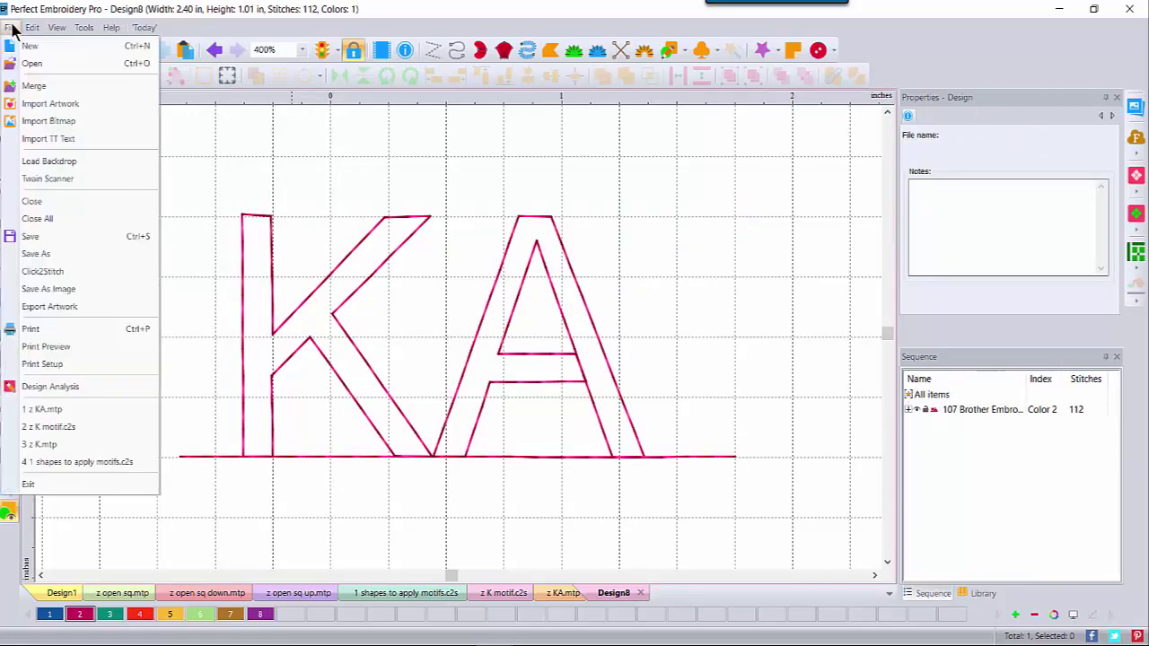
pyautogui.click(34, 254)
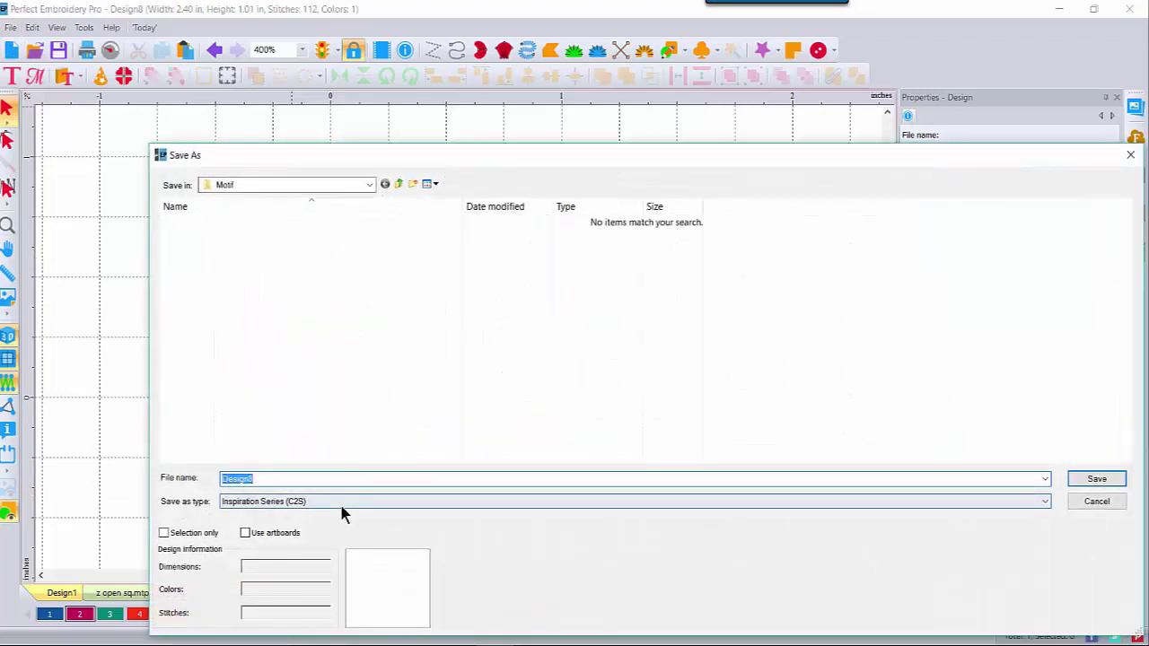
pyautogui.click(342, 502)
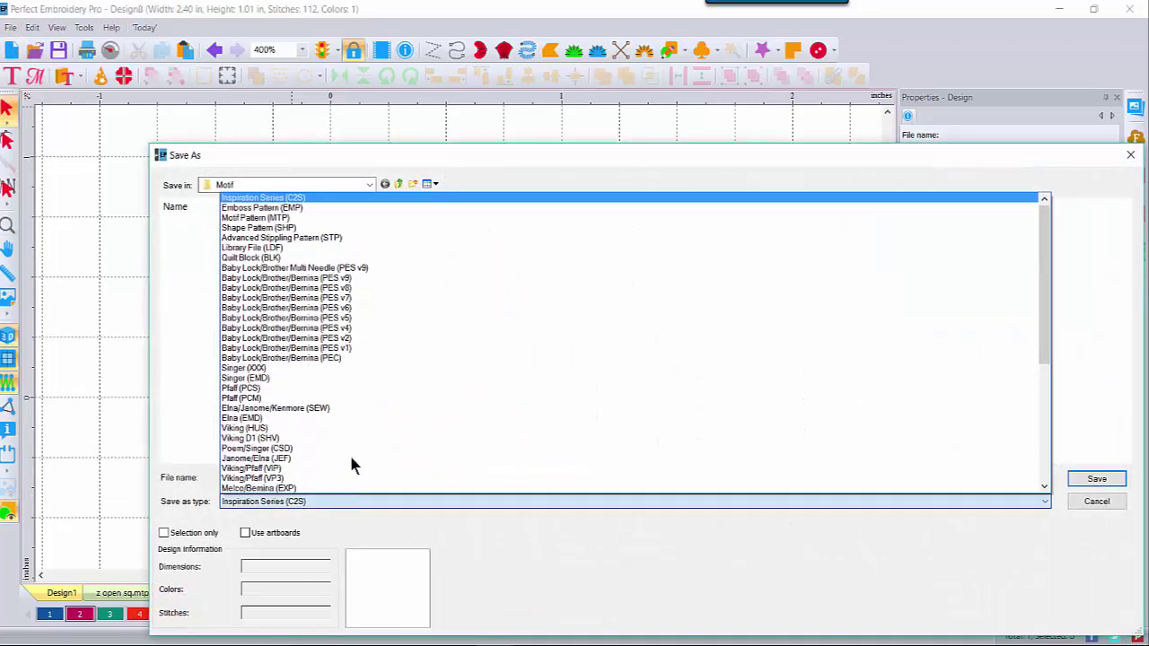
pyautogui.click(292, 224)
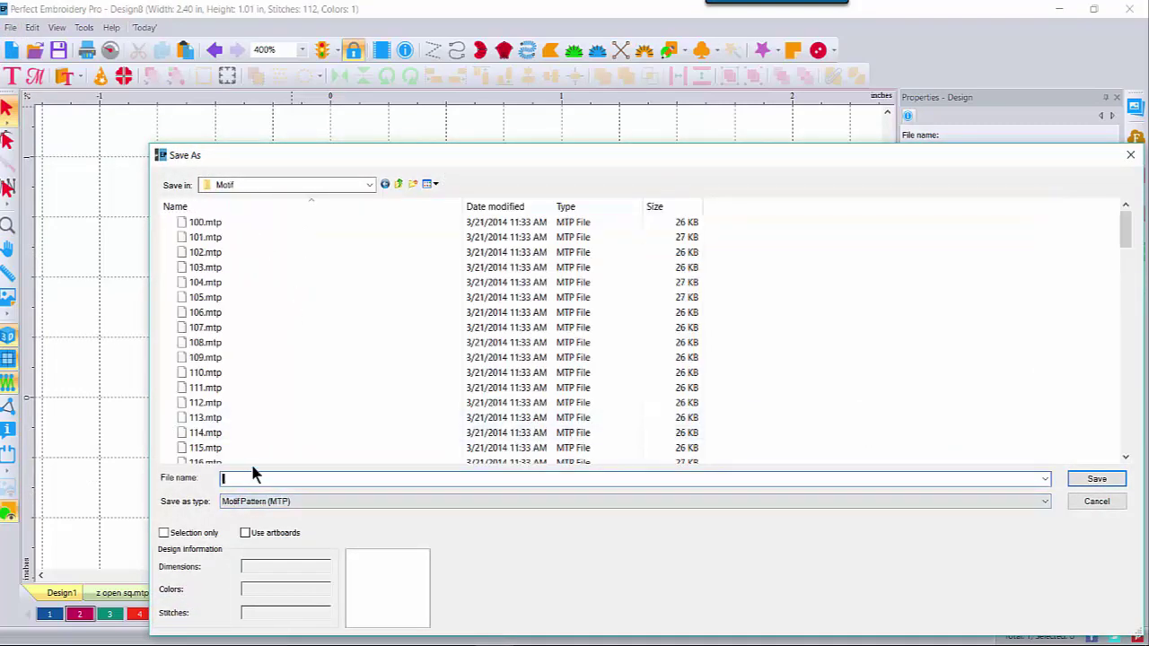
pyautogui.write('z')
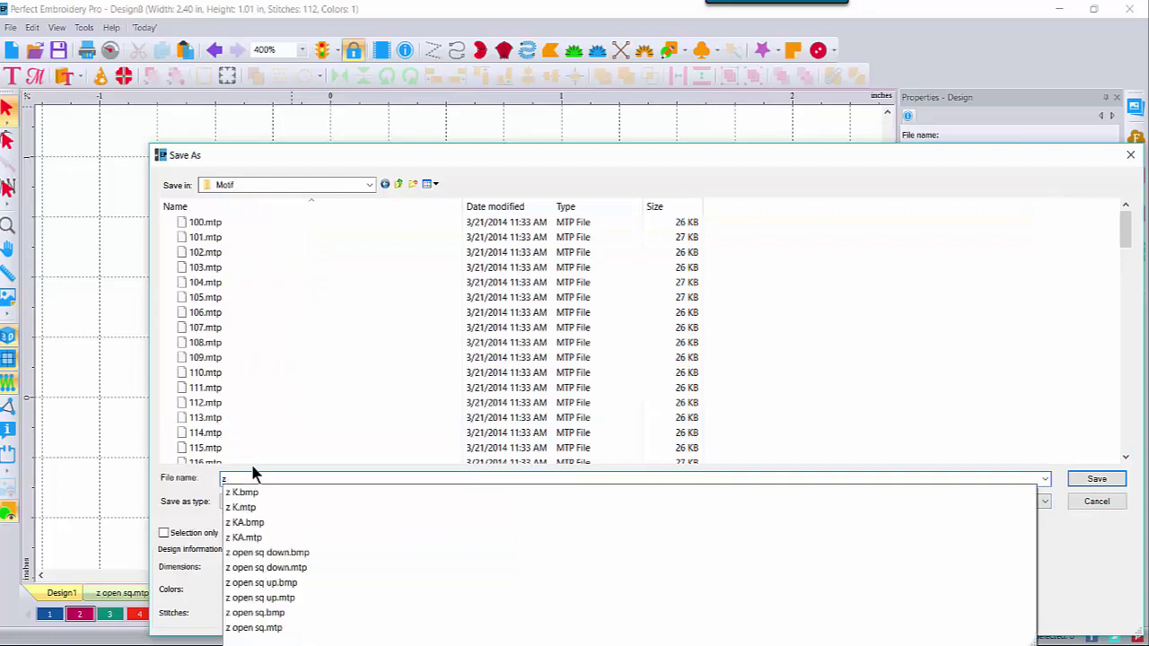
pyautogui.write(' KA open')
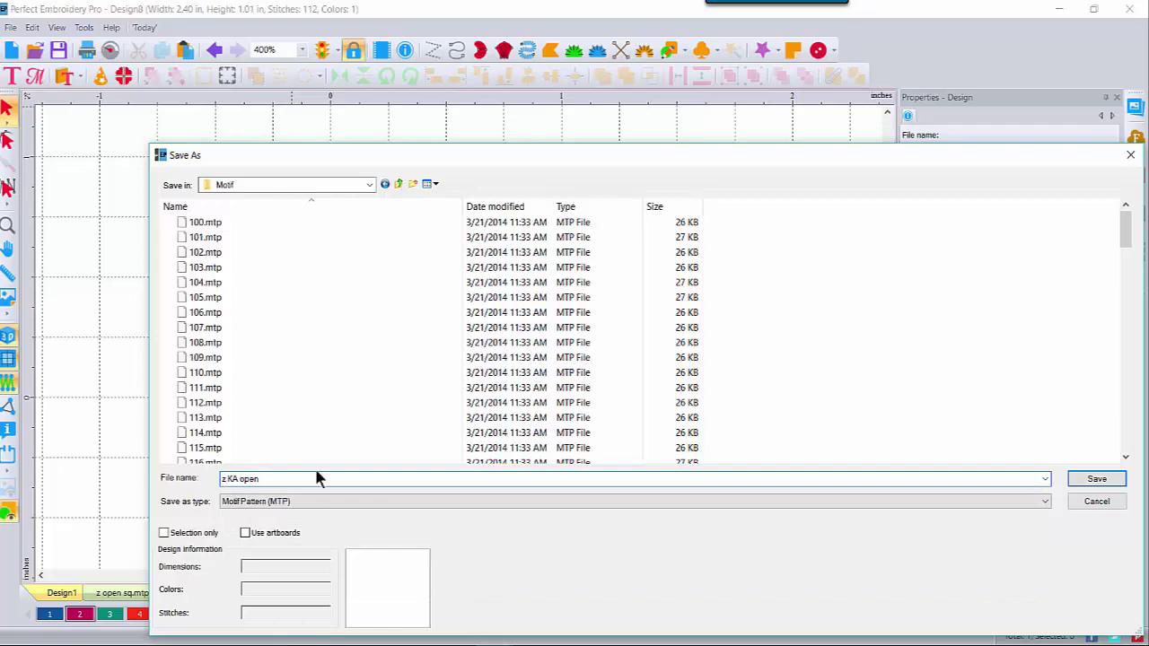
pyautogui.click(1108, 479)
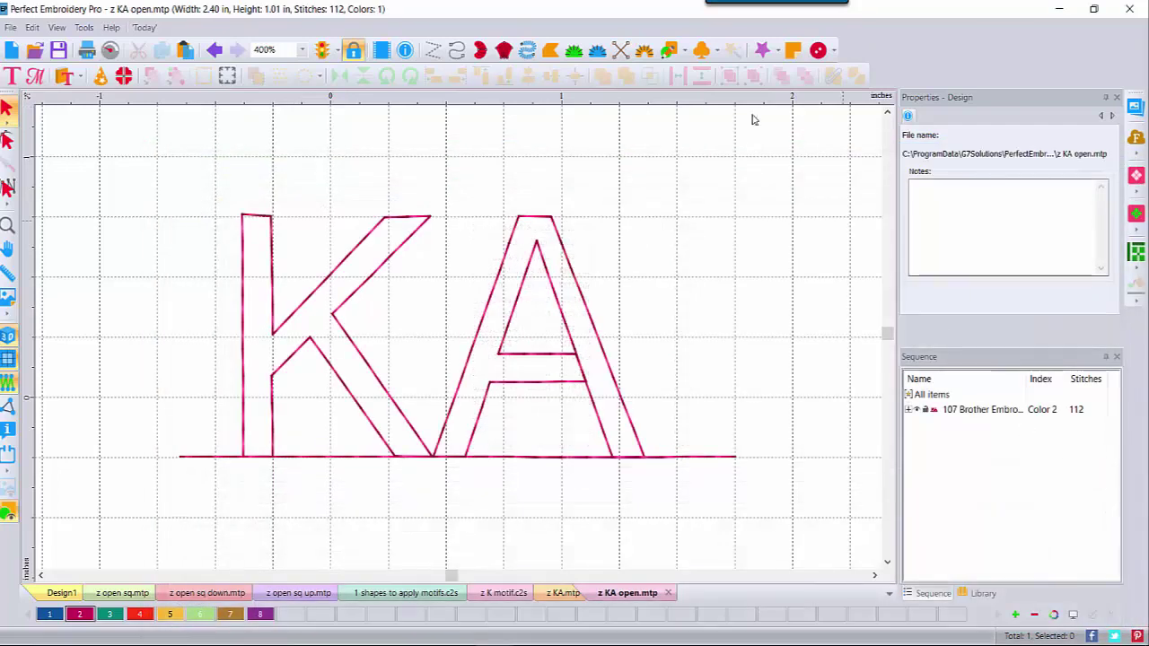
# - Draw a horizontal run line about 3.26 in long above the KA letters and select it
pyautogui.click(888, 116)
pyautogui.click(888, 116)
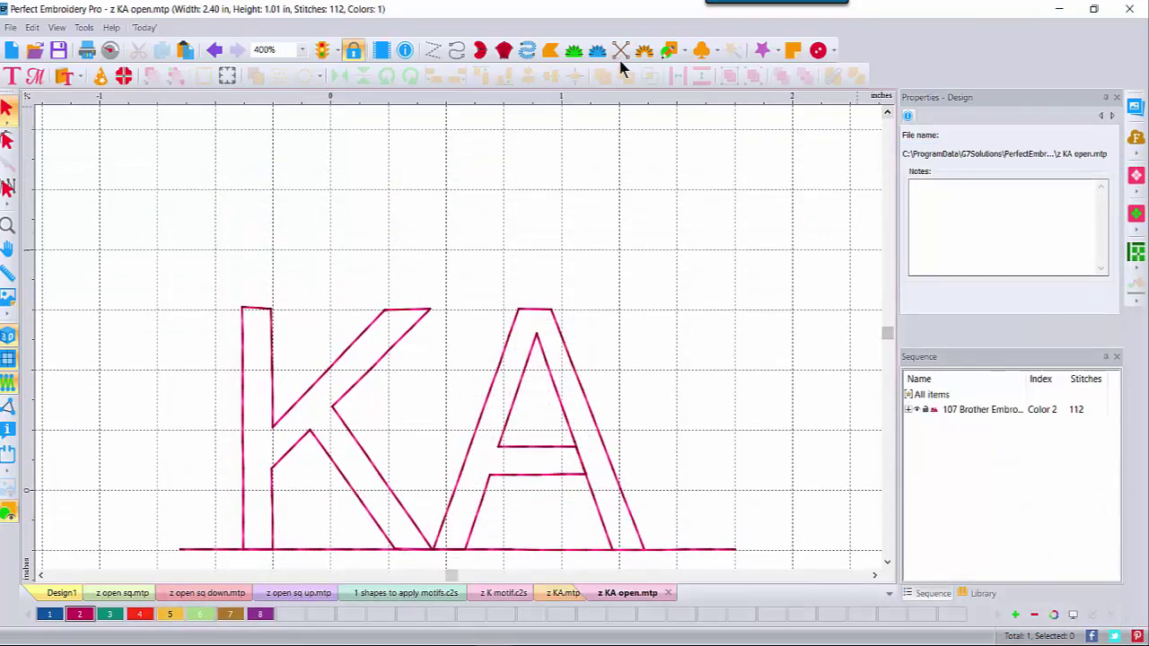
pyautogui.click(455, 51)
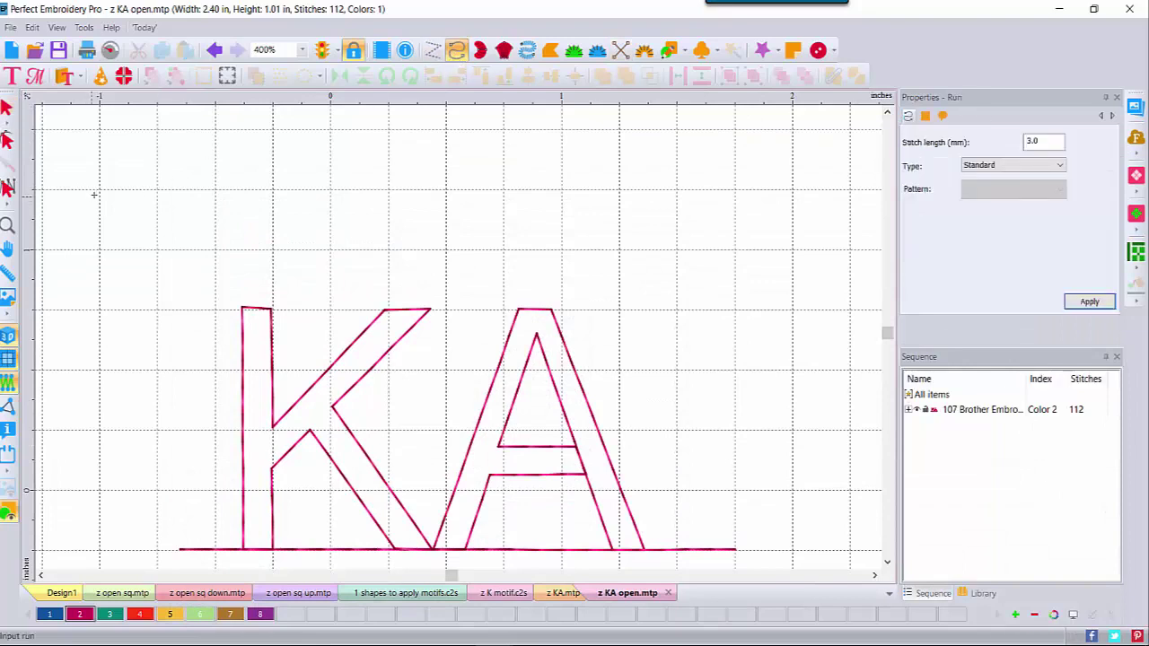
pyautogui.click(99, 249)
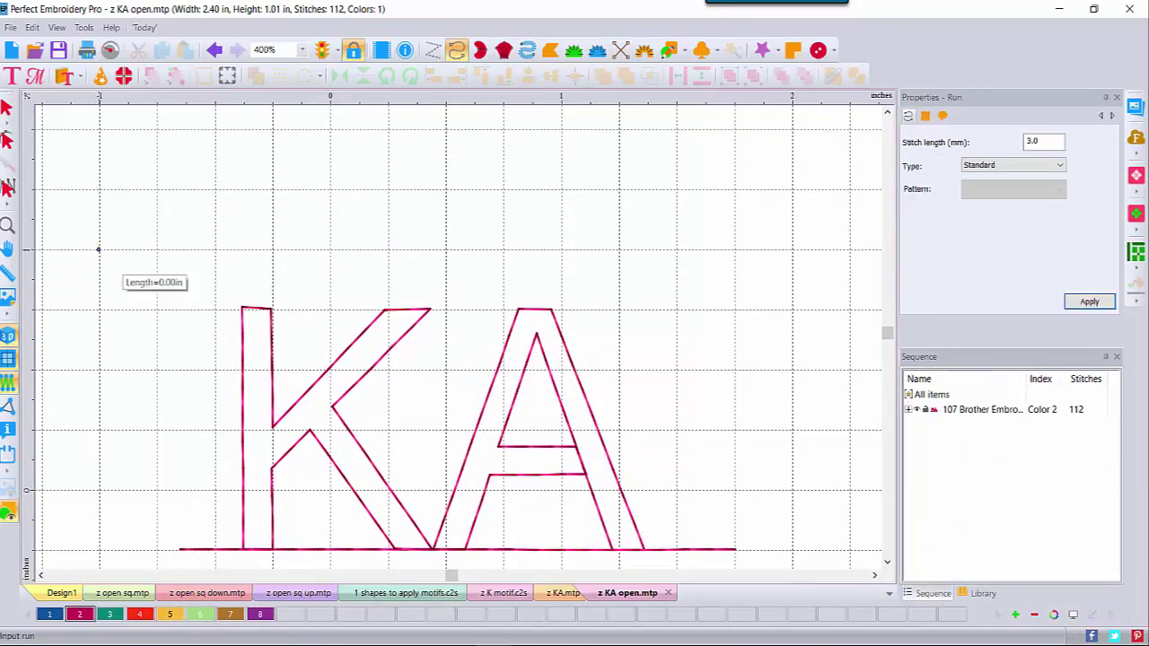
pyautogui.click(851, 251)
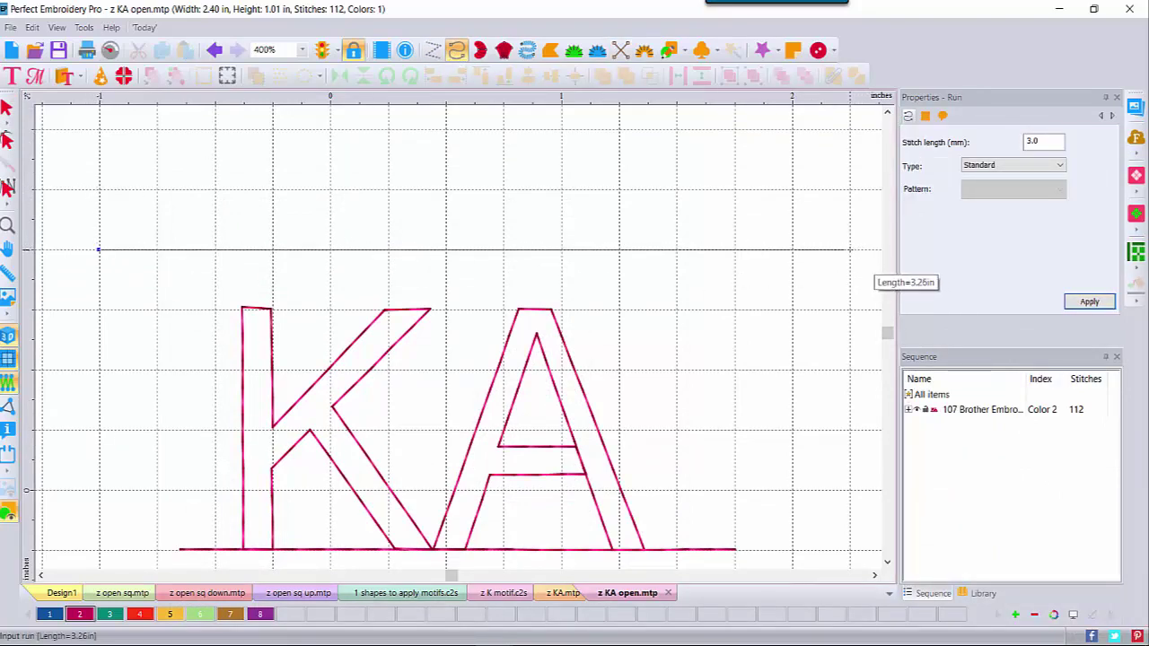
pyautogui.press('Return')
pyautogui.click(6, 111)
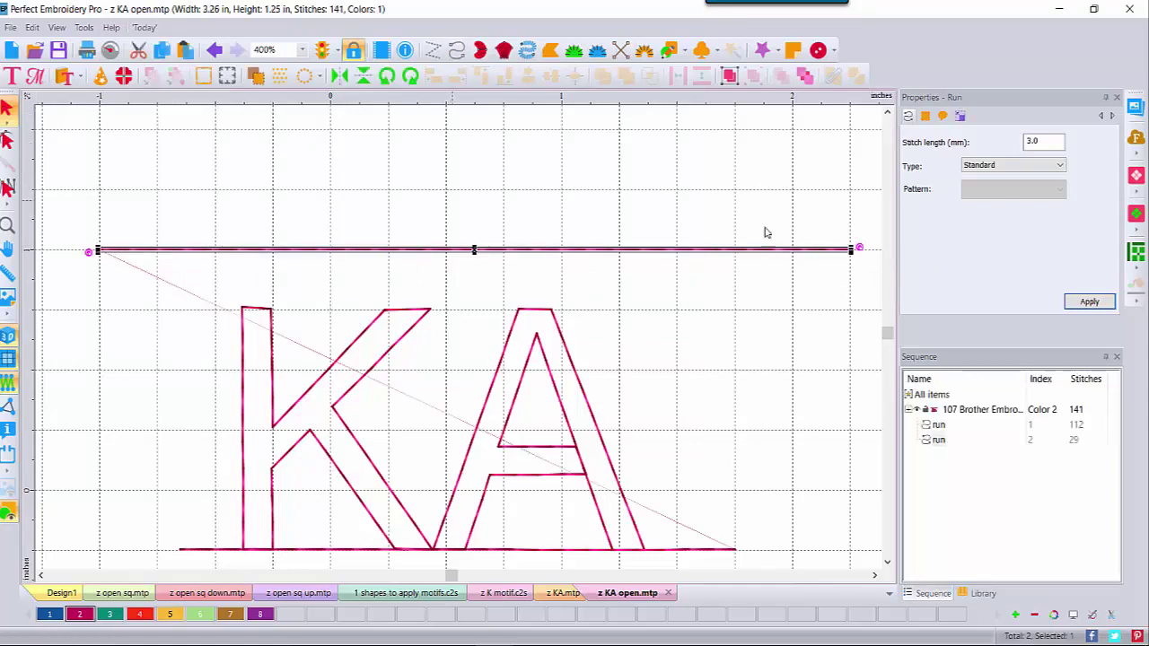
# - Change the new run line to the Motif type and apply the "z KA open" pattern
pyautogui.click(1031, 169)
pyautogui.click(997, 197)
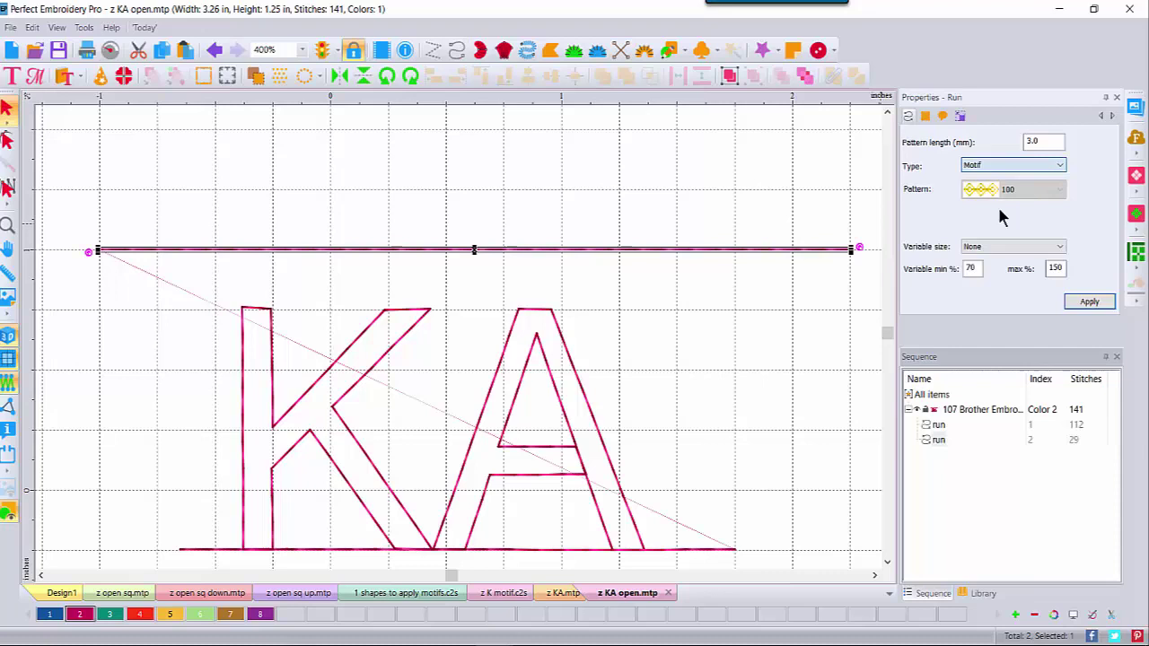
pyautogui.click(1056, 192)
pyautogui.moveTo(1060, 220); pyautogui.dragTo(1062, 429)
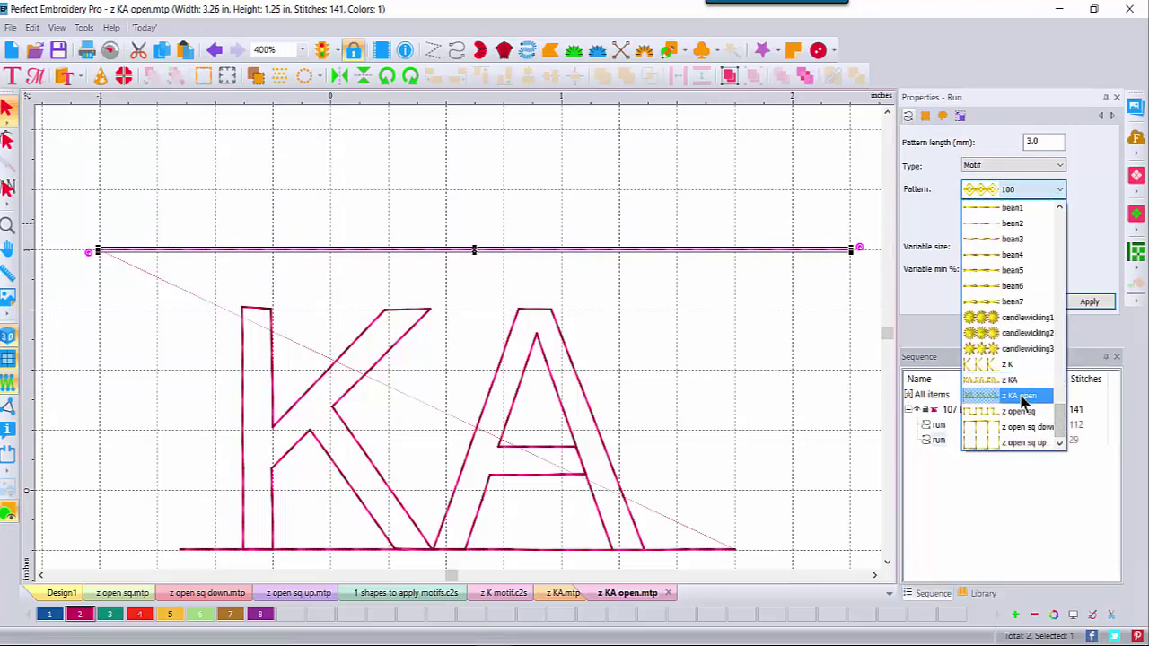
pyautogui.click(1021, 398)
pyautogui.click(1088, 302)
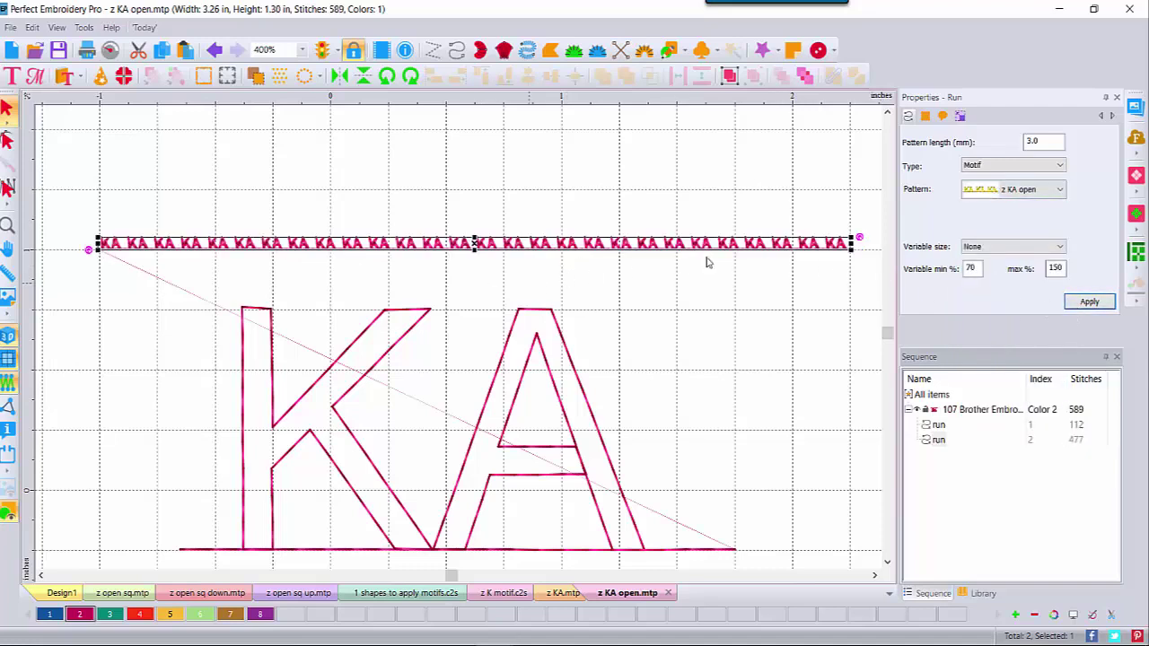
# - Set the motif line's pattern length to 15 mm and apply it
pyautogui.doubleClick(1059, 142)
pyautogui.write('15')
pyautogui.click(1101, 303)
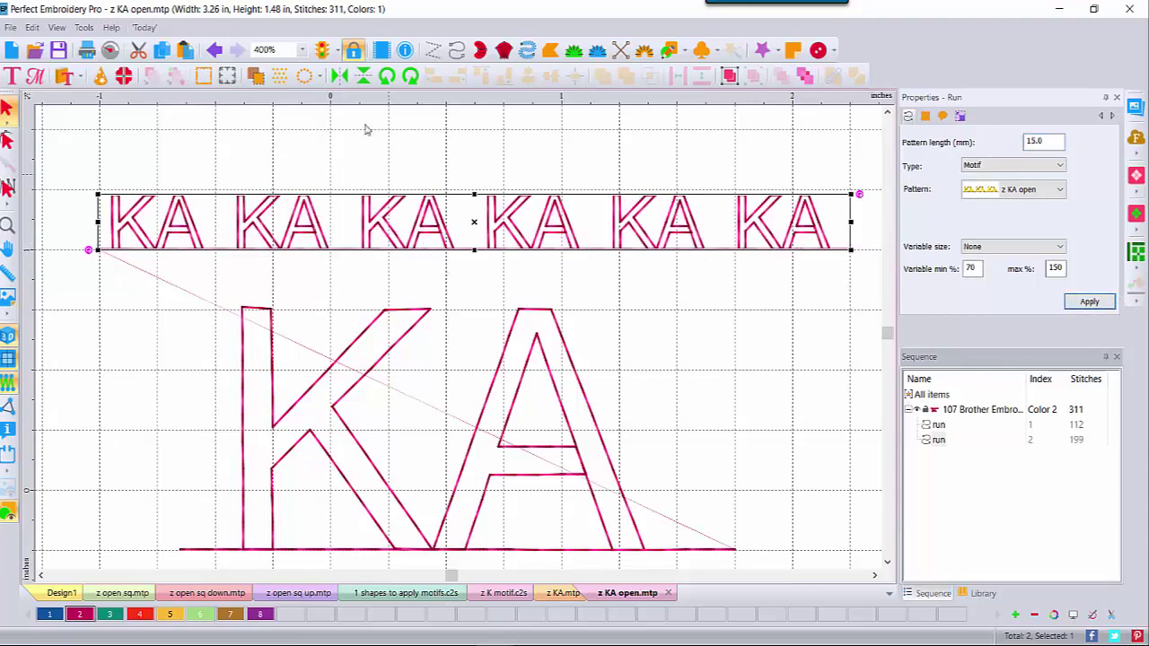
# - Hide the grid and draw a wide artwork rectangle above the row of KA motifs
pyautogui.click(303, 50)
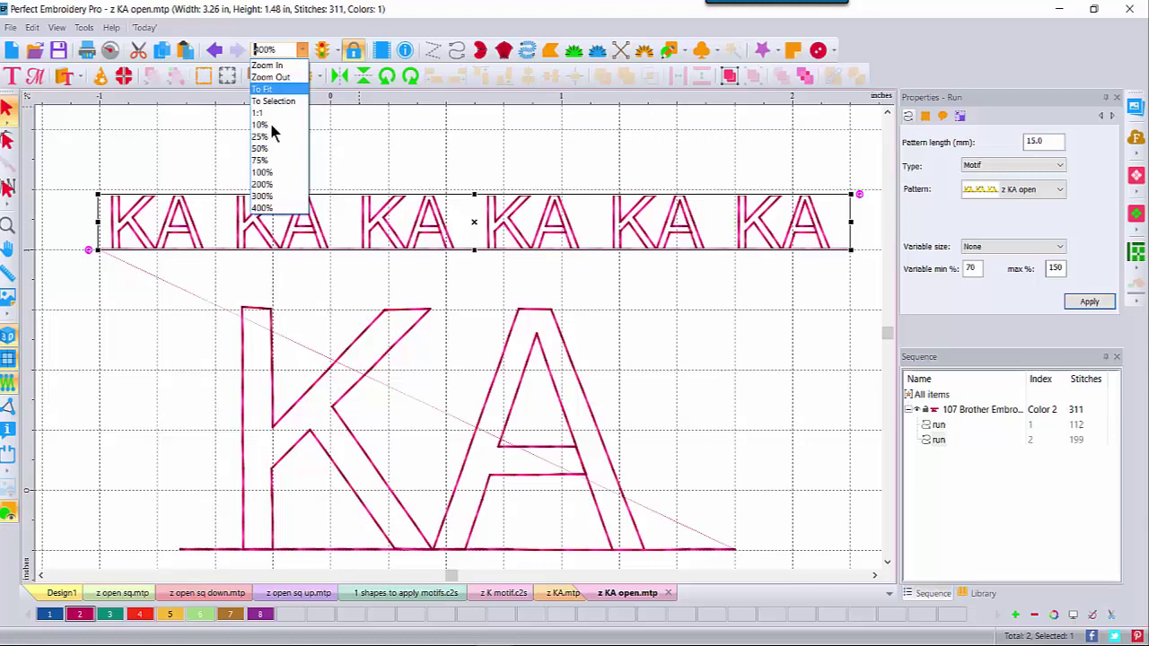
pyautogui.click(262, 184)
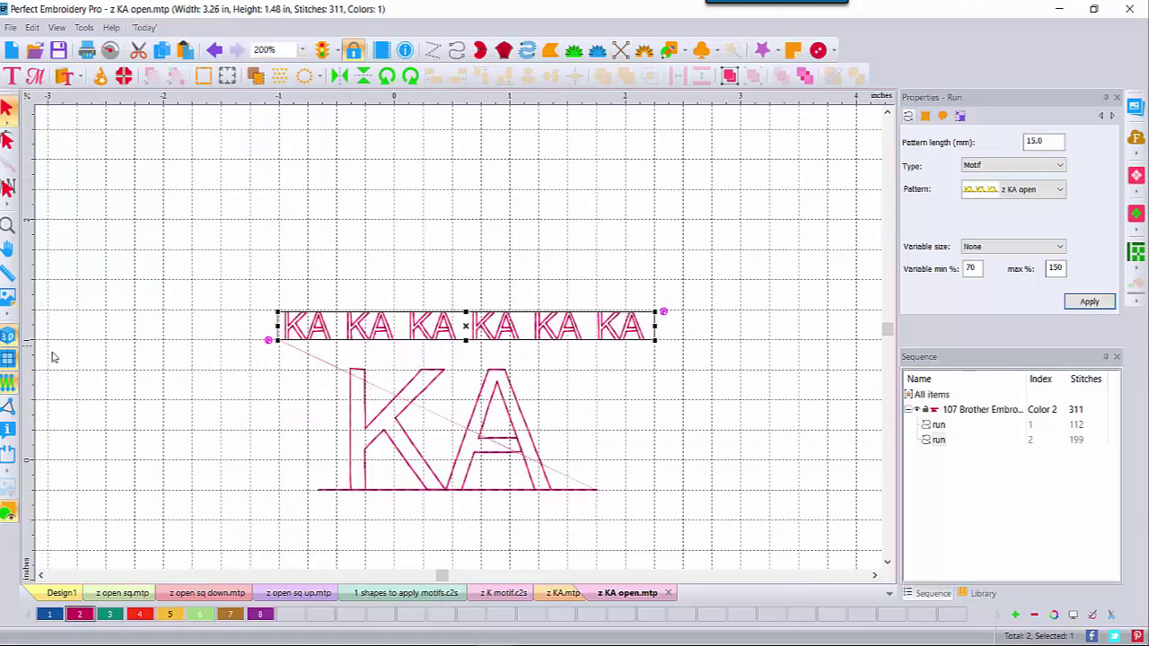
pyautogui.click(9, 362)
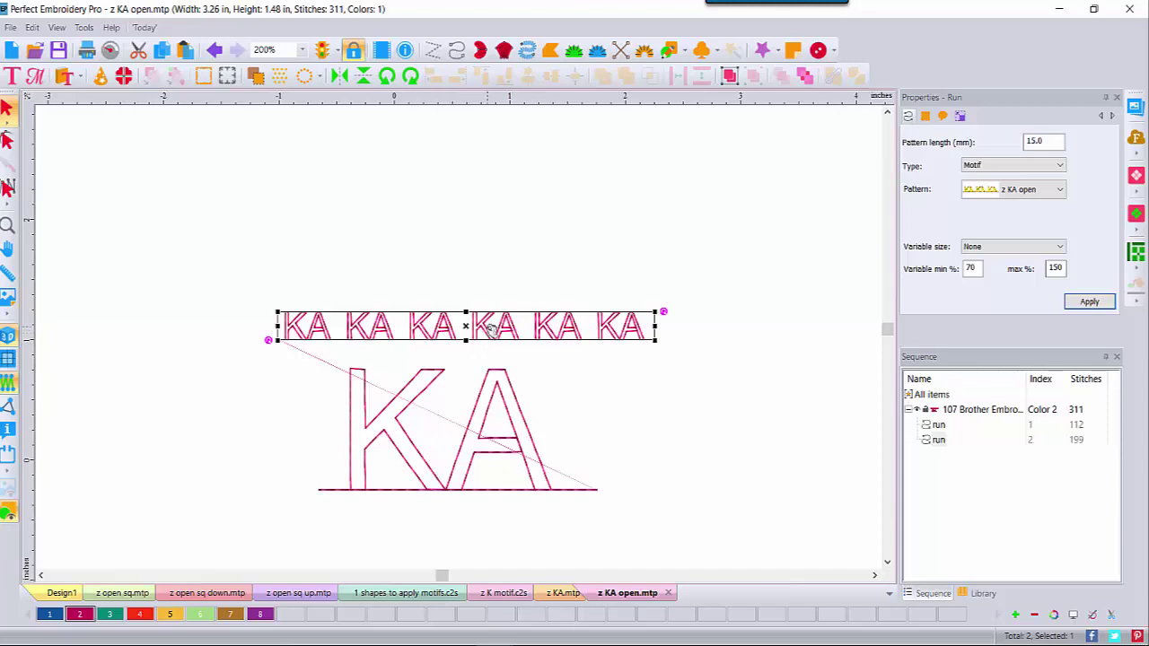
pyautogui.click(682, 51)
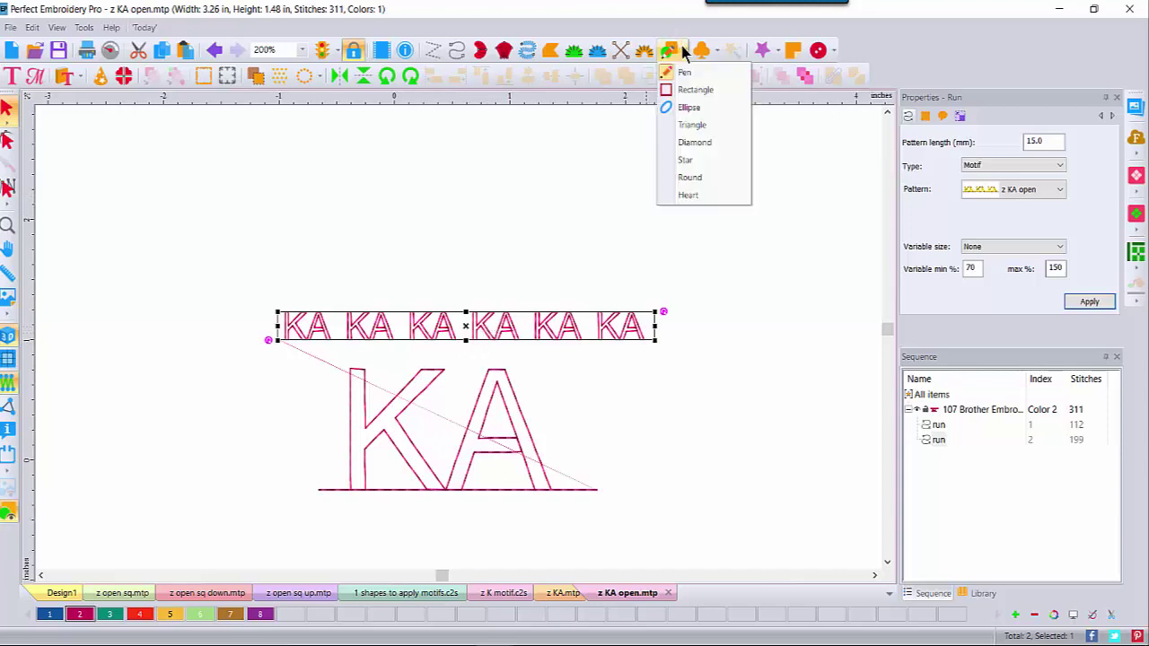
pyautogui.click(696, 90)
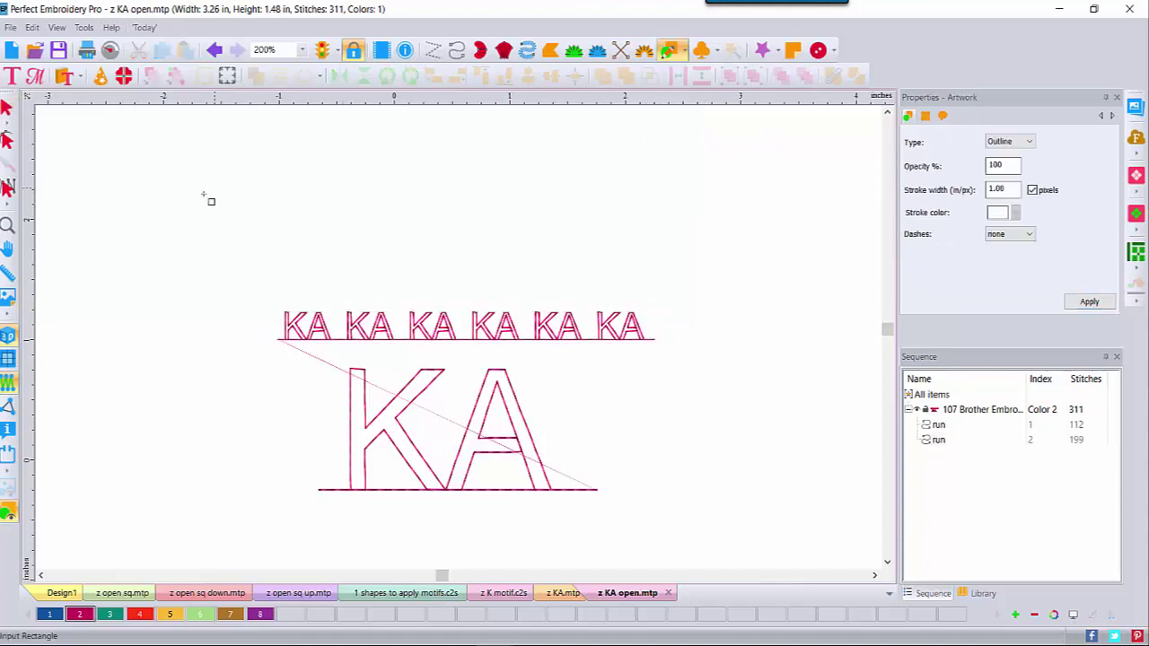
pyautogui.moveTo(270, 155); pyautogui.dragTo(636, 277)
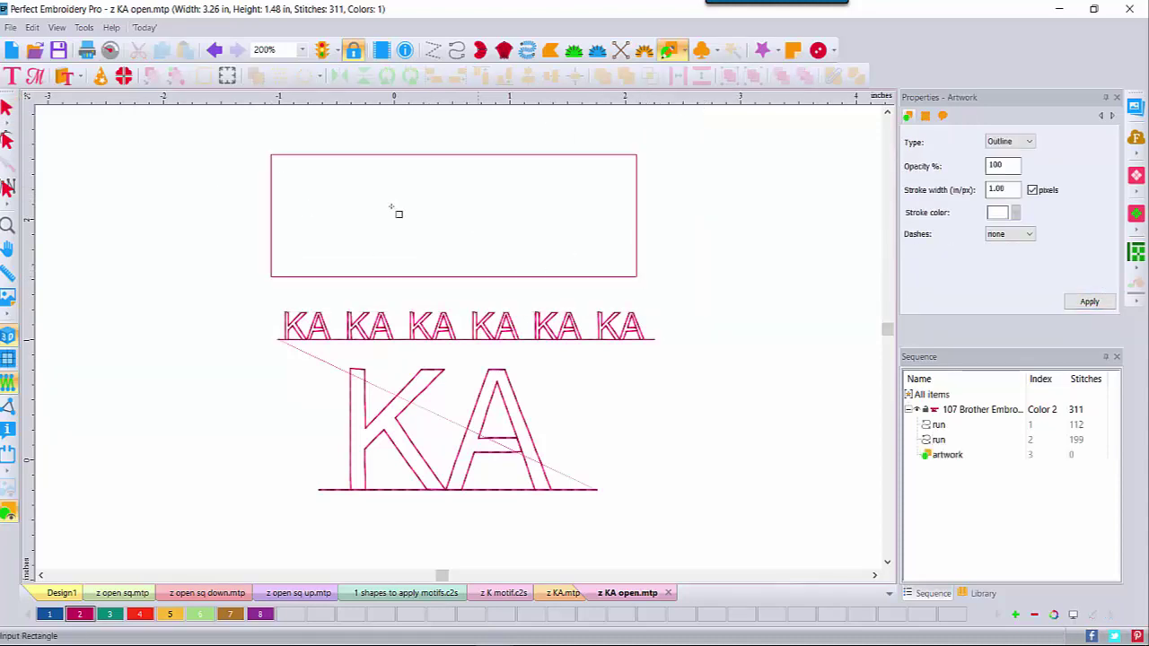
# - Convert the rectangle above the motif row to a Complex Fill
pyautogui.click(6, 108)
pyautogui.click(261, 170)
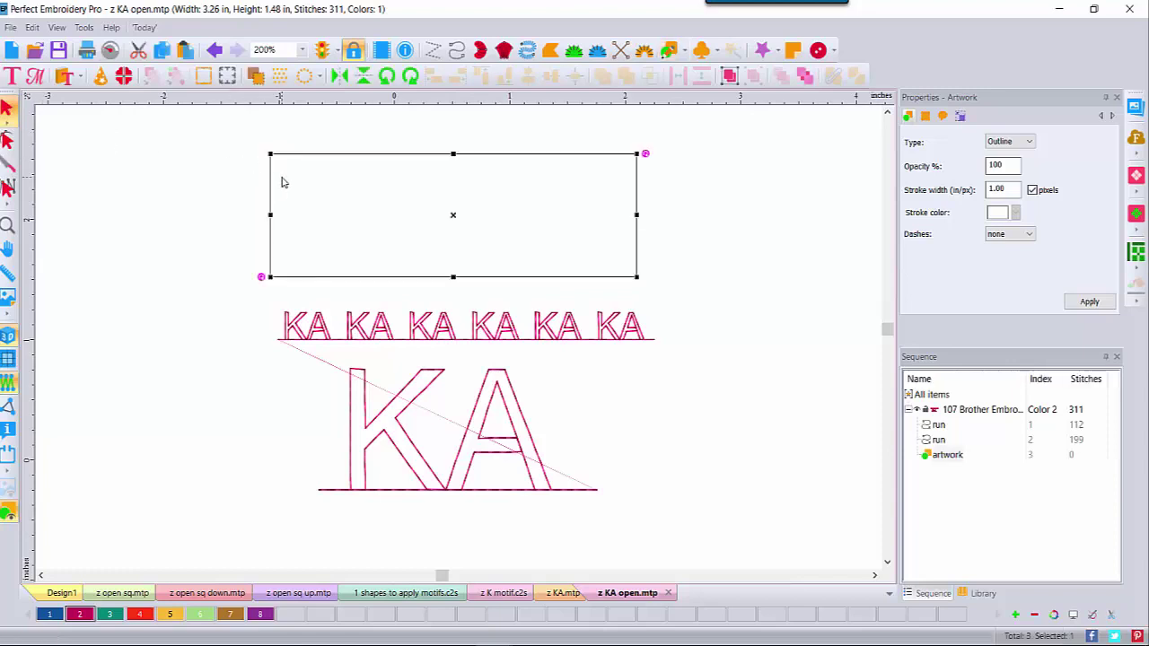
pyautogui.rightClick(281, 183)
pyautogui.moveTo(311, 302)
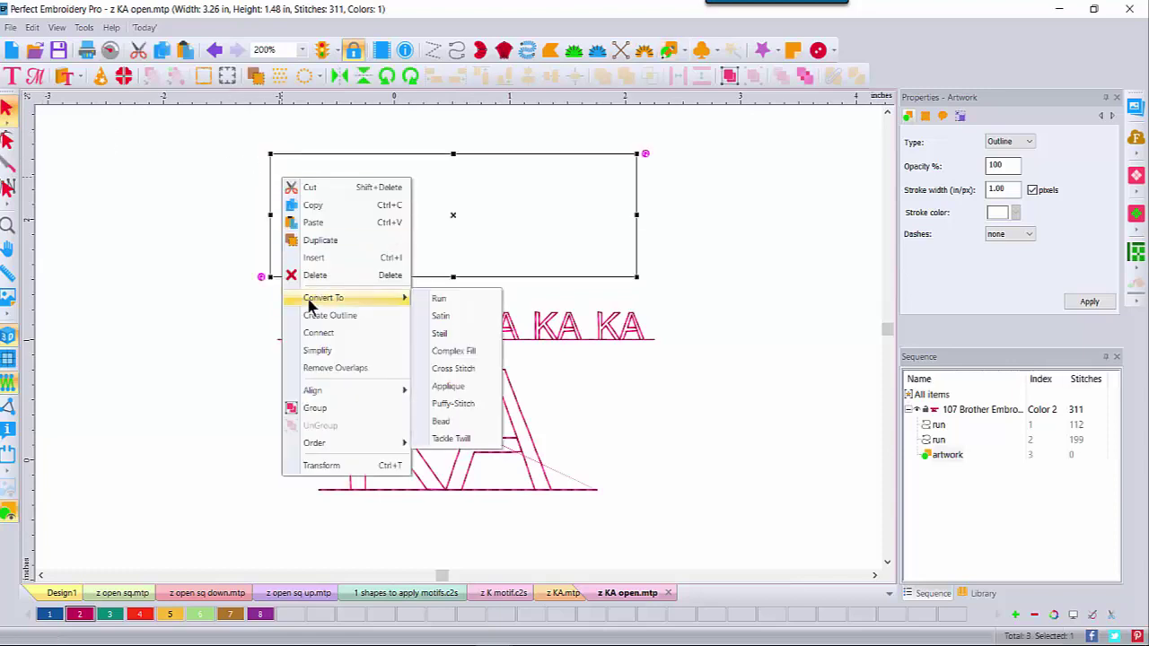
pyautogui.click(440, 351)
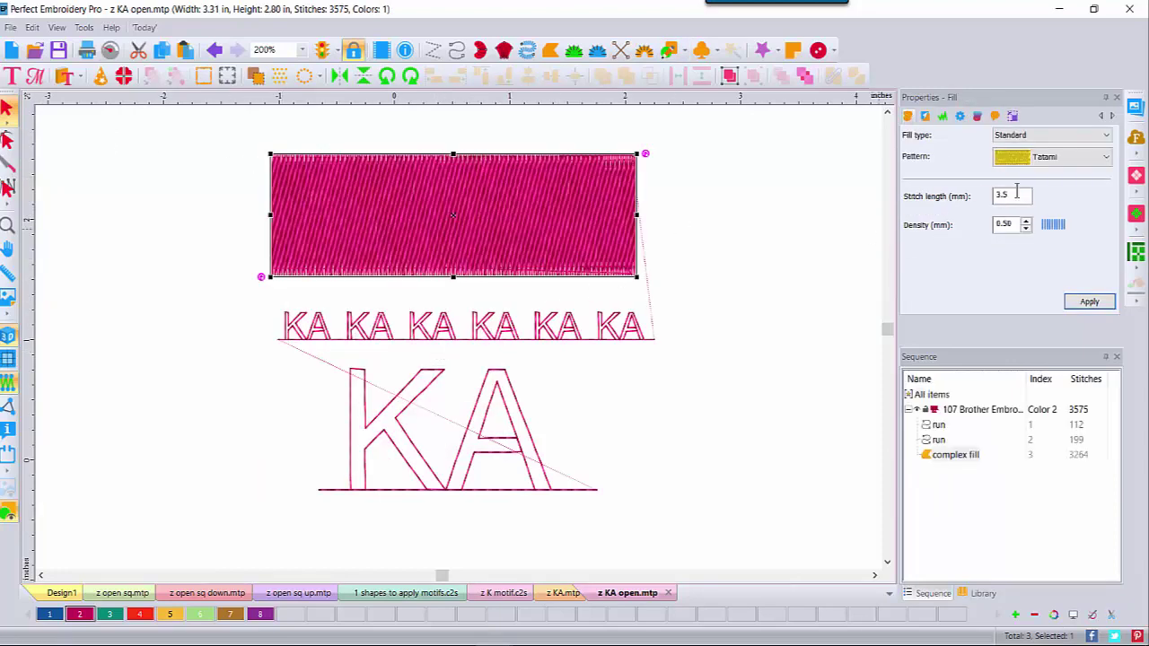
# - Change the rectangle's fill type to Motif and apply the "z KA open" pattern
pyautogui.click(1097, 139)
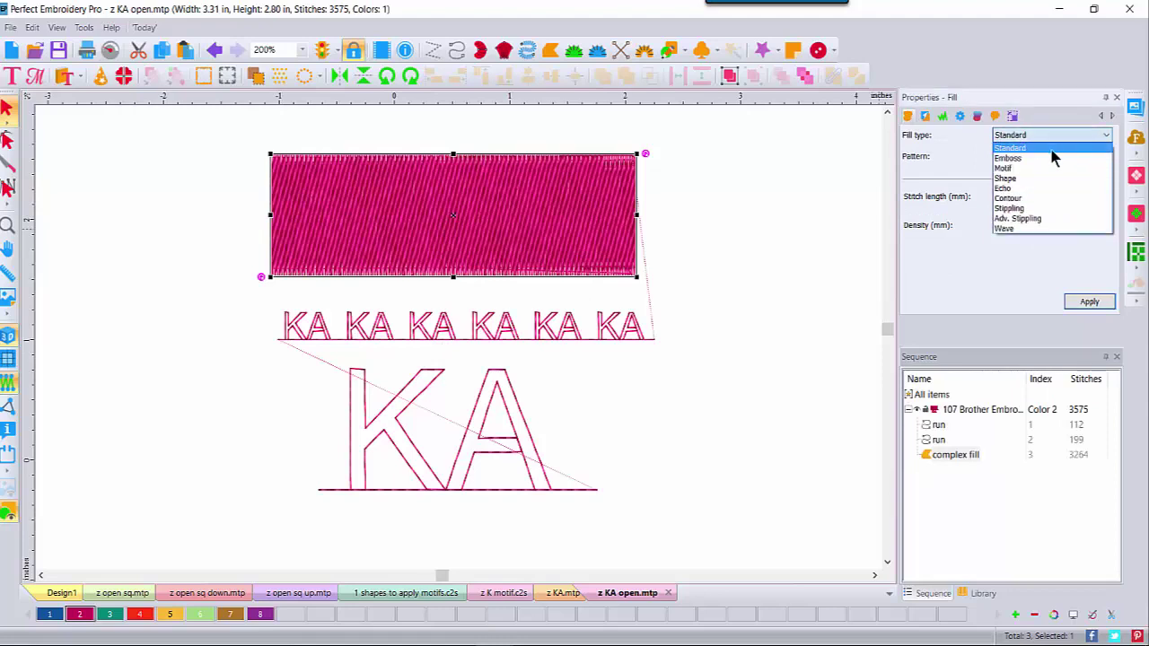
pyautogui.click(1021, 161)
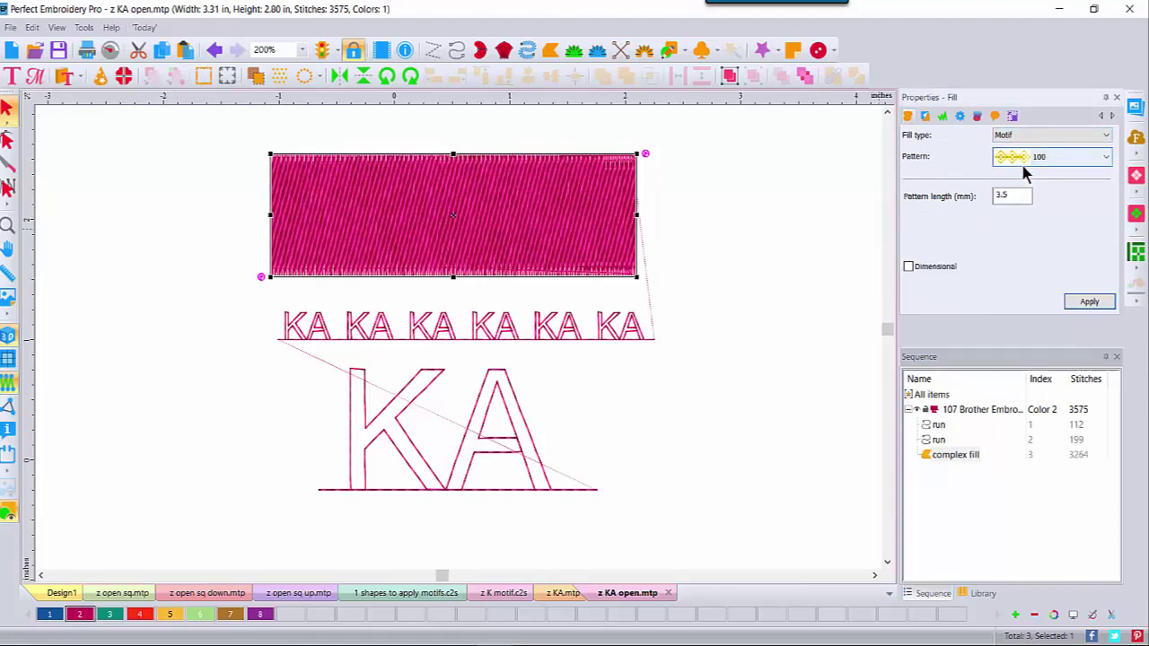
pyautogui.click(1106, 157)
pyautogui.moveTo(1106, 206); pyautogui.dragTo(1110, 420)
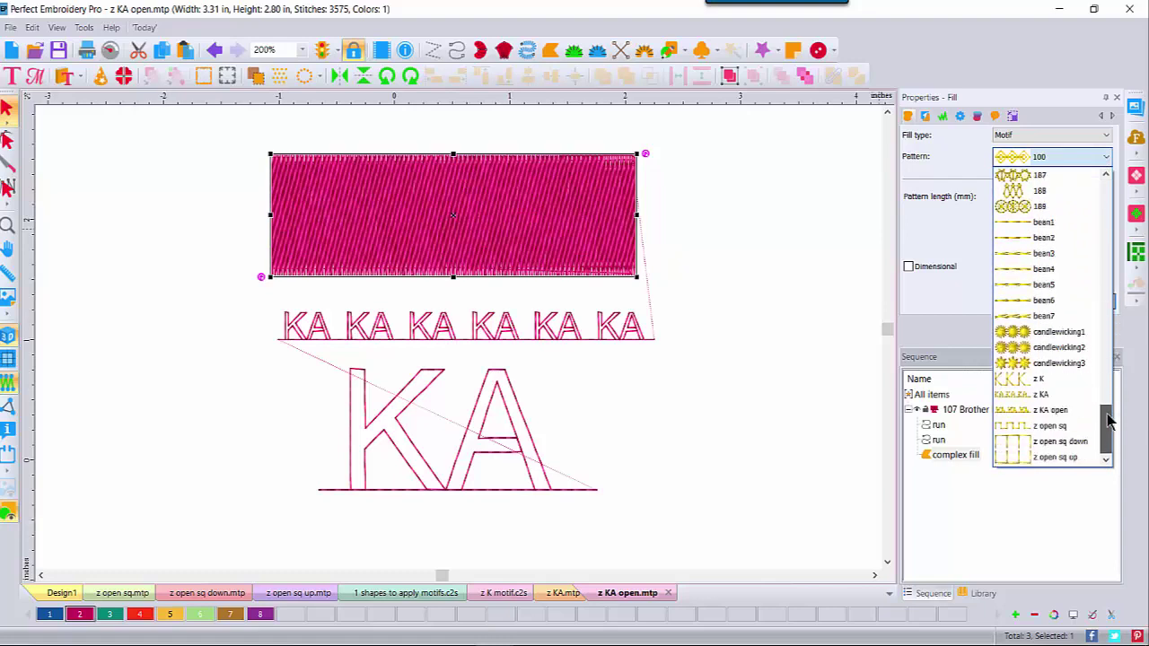
pyautogui.click(1047, 410)
pyautogui.click(1089, 303)
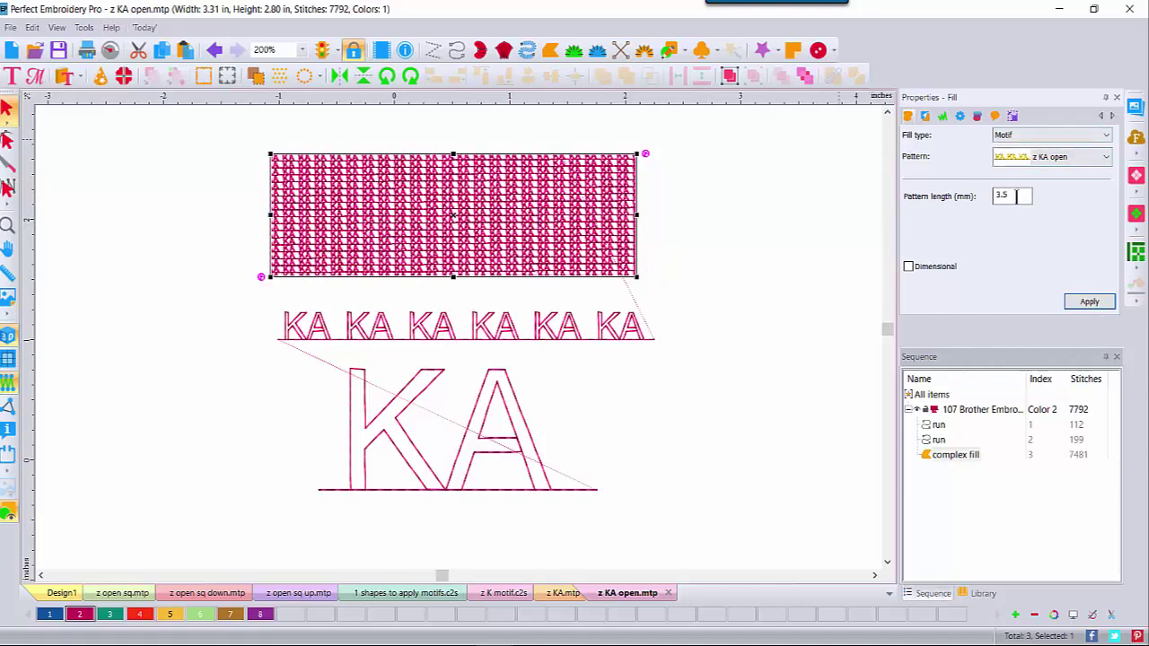
# - Set the rectangle's motif fill pattern length to 10 mm and apply it
pyautogui.doubleClick(1017, 195)
pyautogui.write('10')
pyautogui.click(1089, 302)
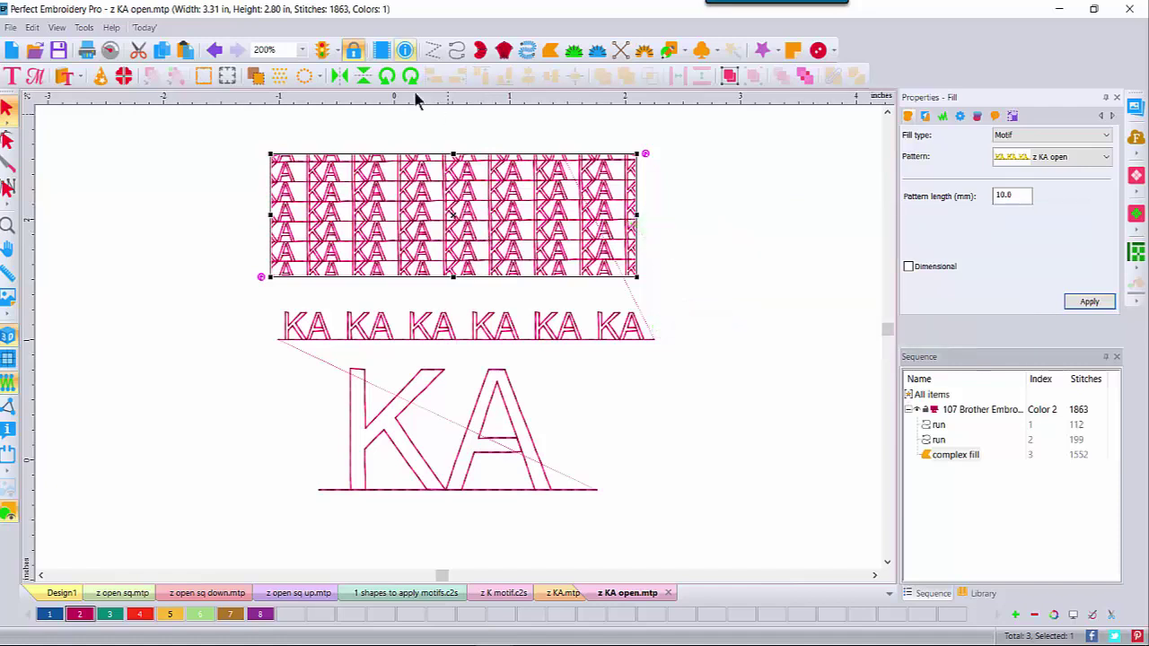
# - Convert the motif-filled rectangle above the KA row to a Run outline
pyautogui.rightClick(469, 209)
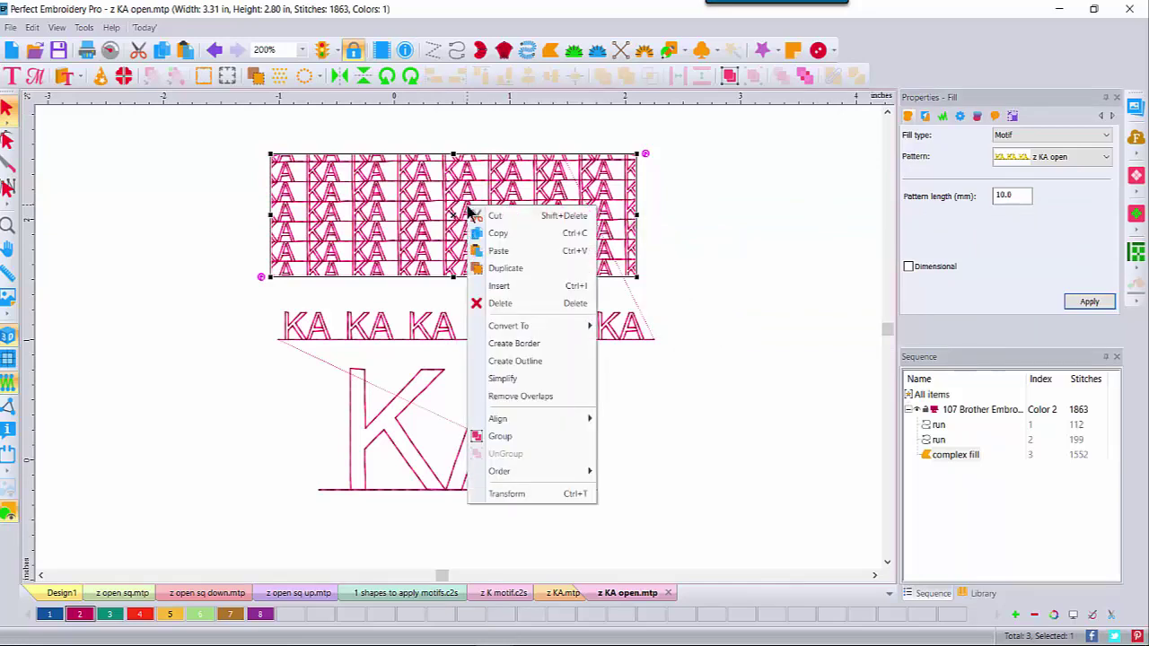
pyautogui.moveTo(508, 328)
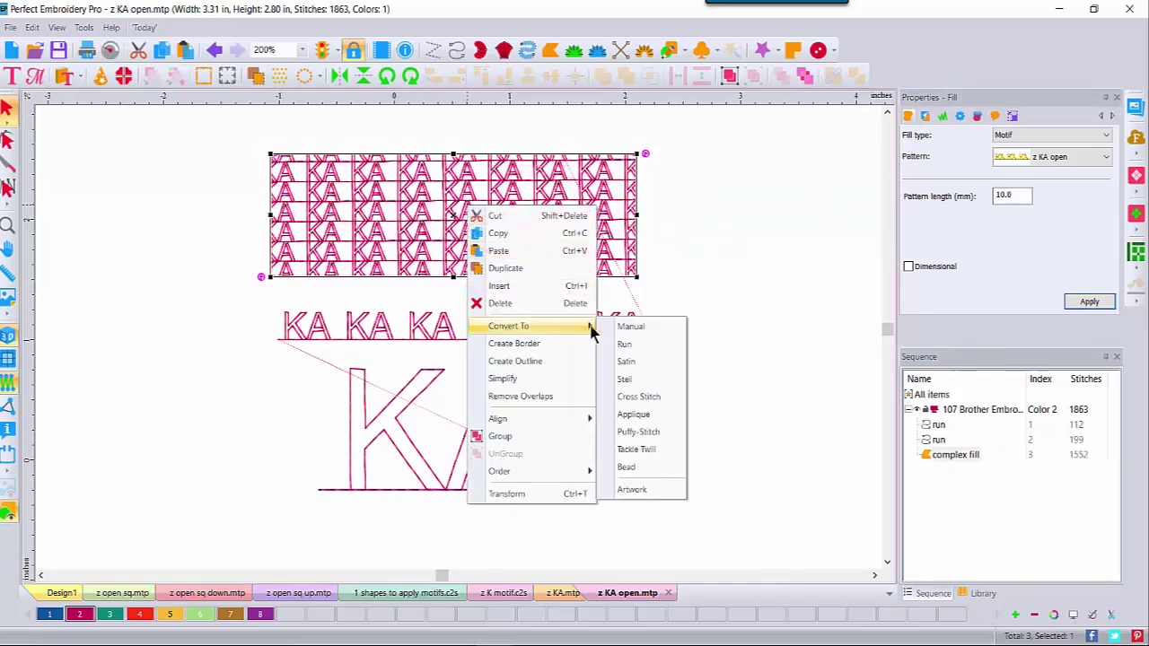
pyautogui.click(624, 344)
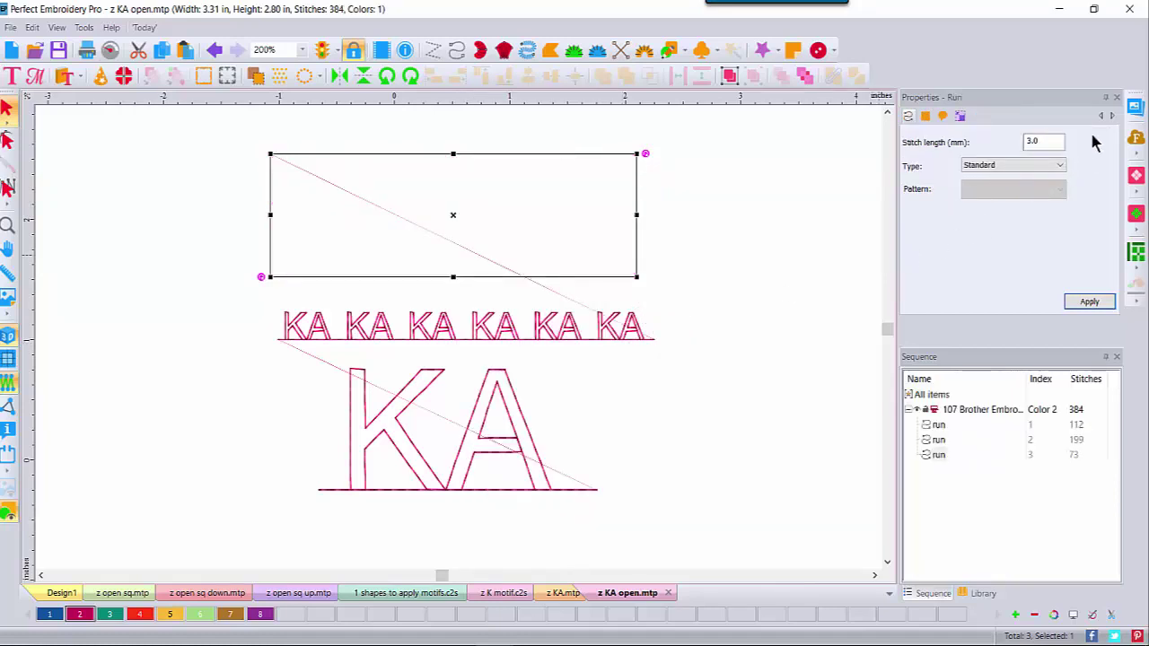
# - Change the rectangle's run type to Motif and apply the "z KA open" pattern to the outline
pyautogui.click(1059, 165)
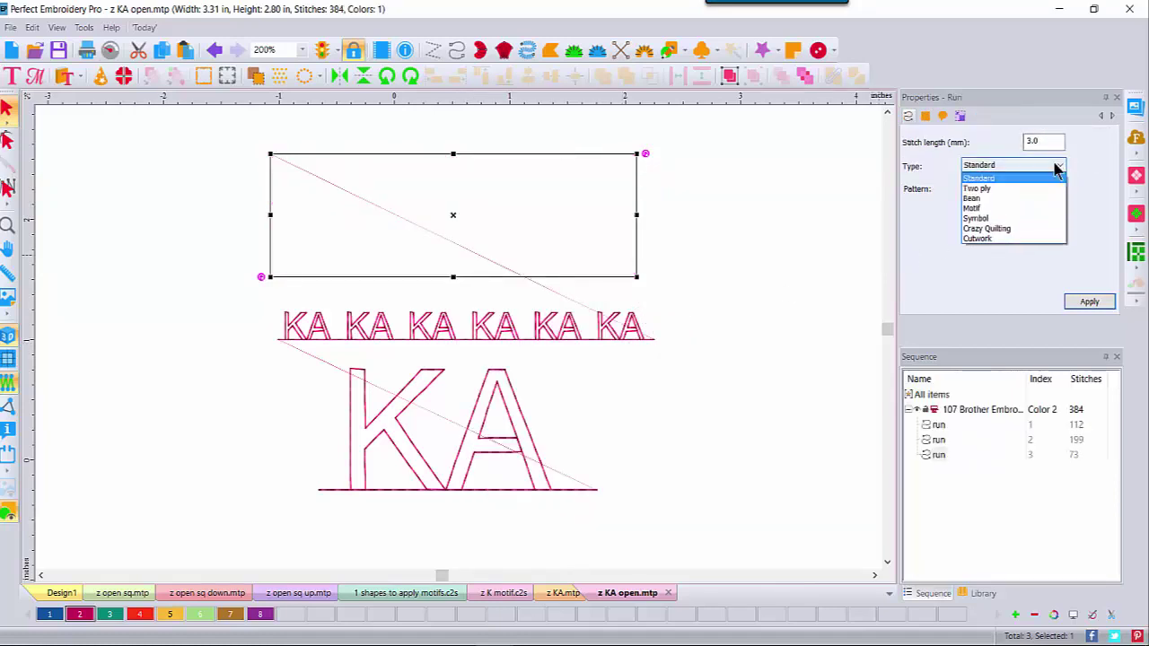
pyautogui.click(979, 208)
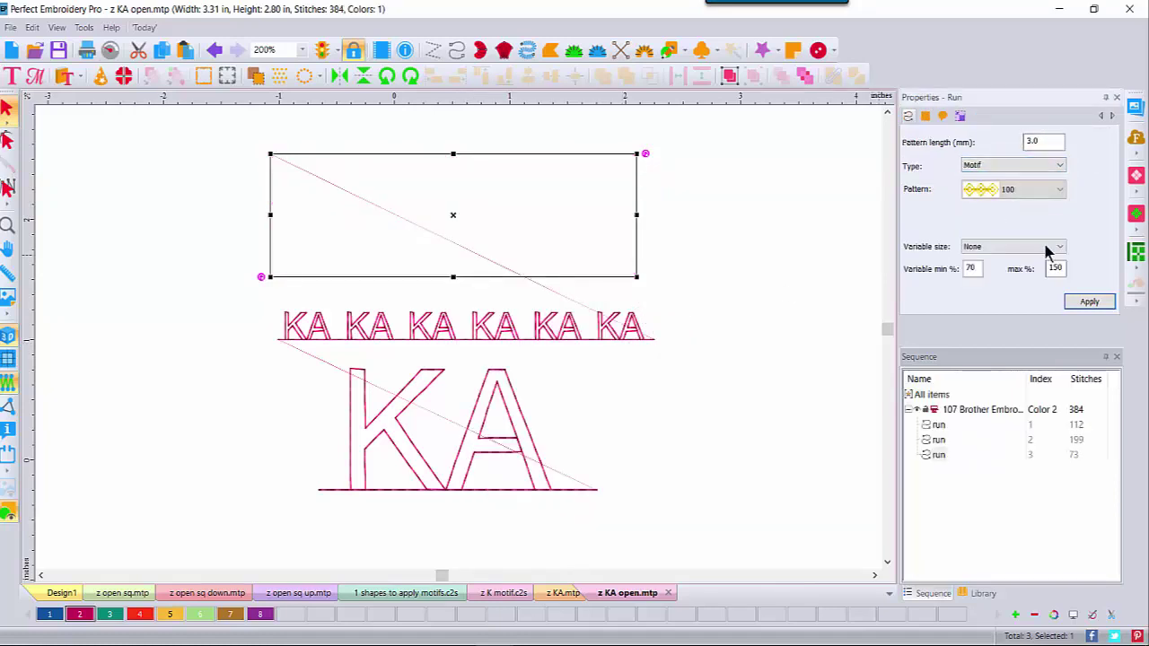
pyautogui.click(1059, 190)
pyautogui.scroll(-5, 1032, 314)
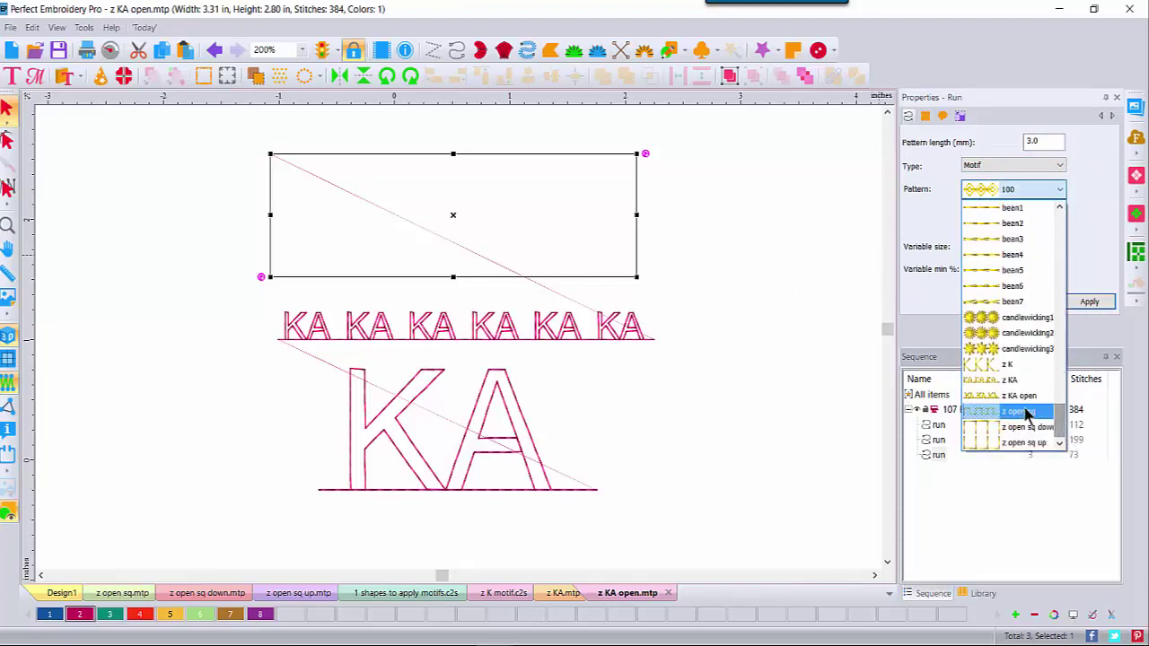
pyautogui.click(1019, 396)
pyautogui.click(1091, 302)
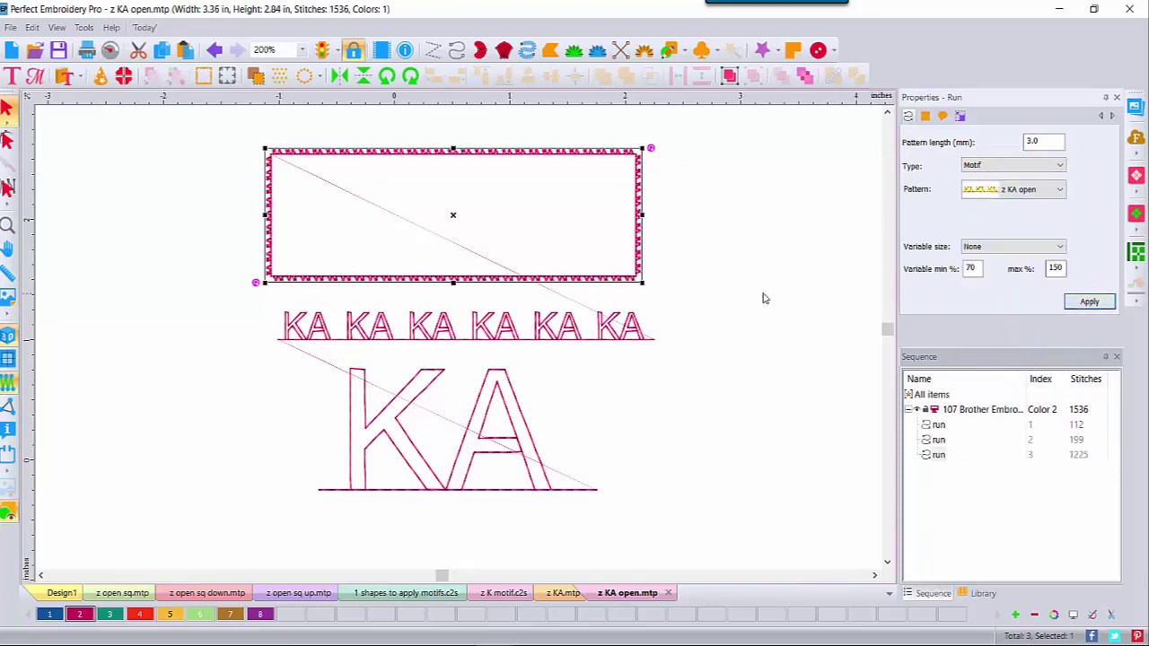
# - Set the rectangular outline's motif pattern length to 10 mm and apply it
pyautogui.moveTo(1053, 142); pyautogui.dragTo(950, 148)
pyautogui.write('10')
pyautogui.click(1068, 303)
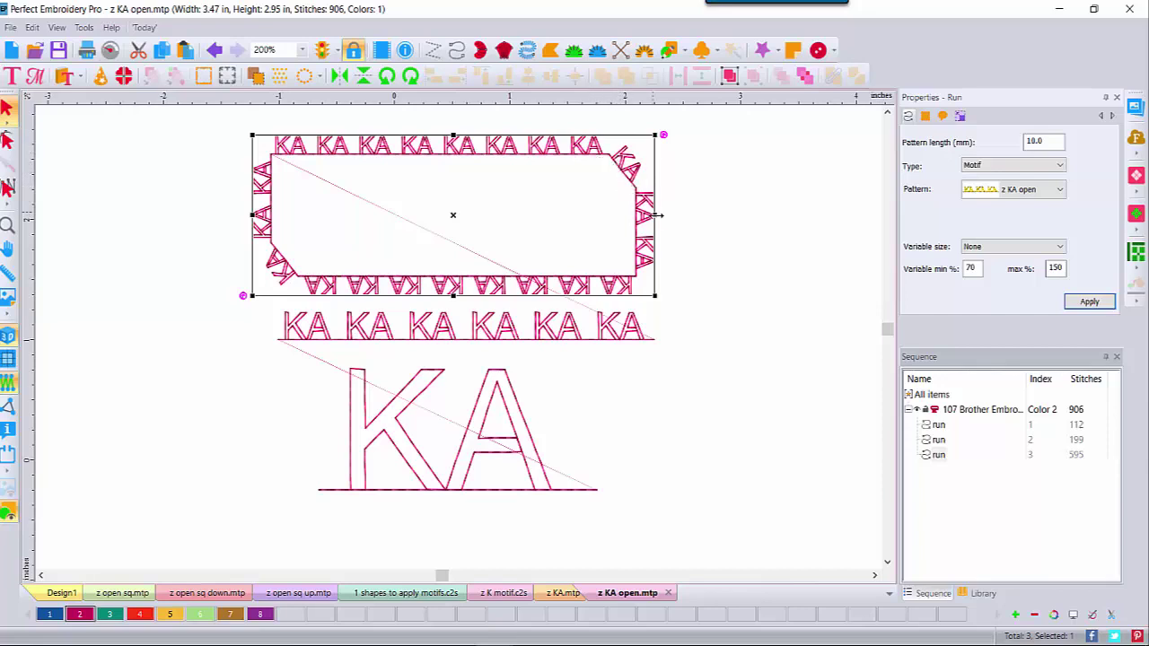
# - Stretch the rectangular KA border to about 4.04 in wide, raise its upper edge to make it taller, and deselect it
pyautogui.moveTo(655, 215); pyautogui.dragTo(721, 223)
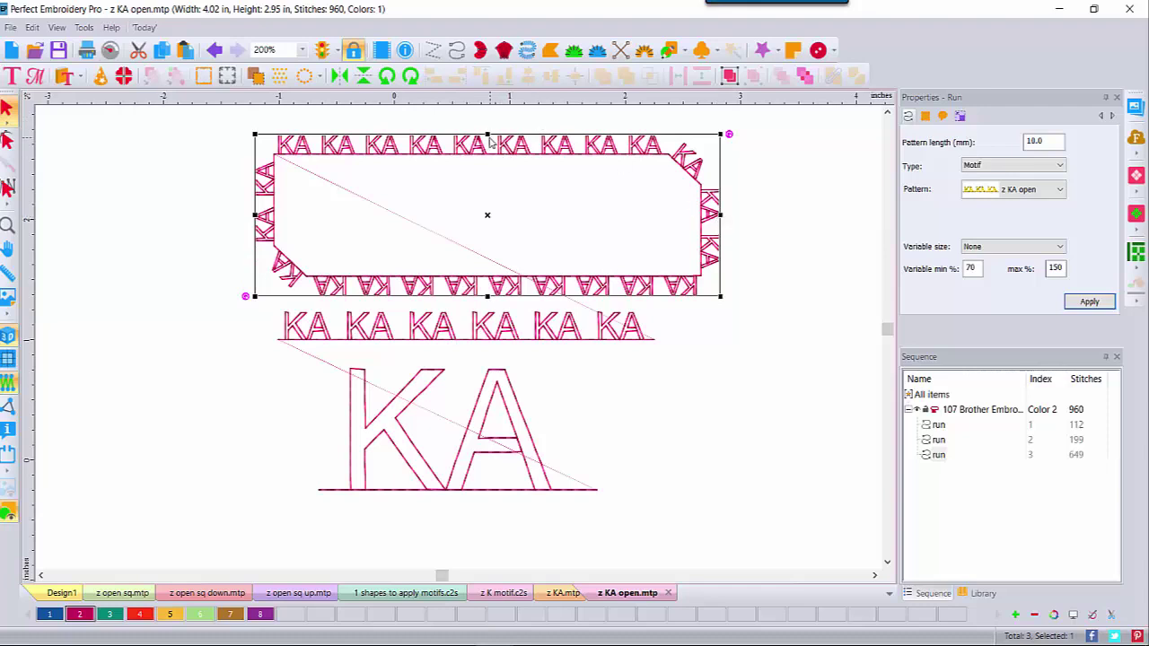
pyautogui.moveTo(487, 135); pyautogui.dragTo(488, 106)
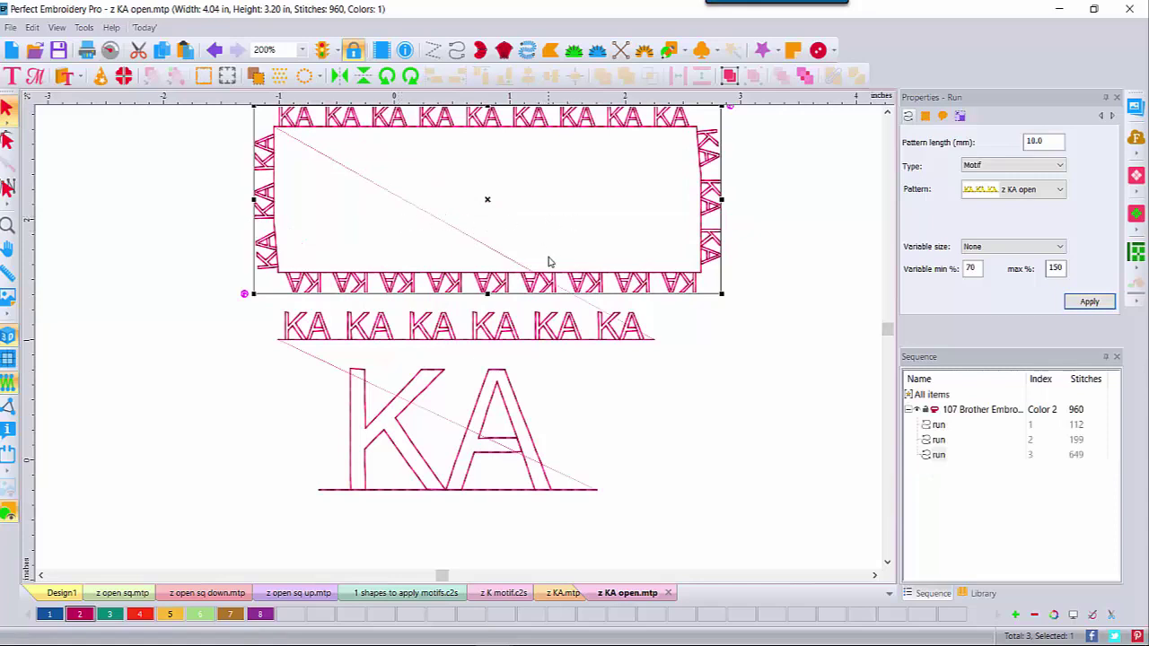
pyautogui.click(7, 228)
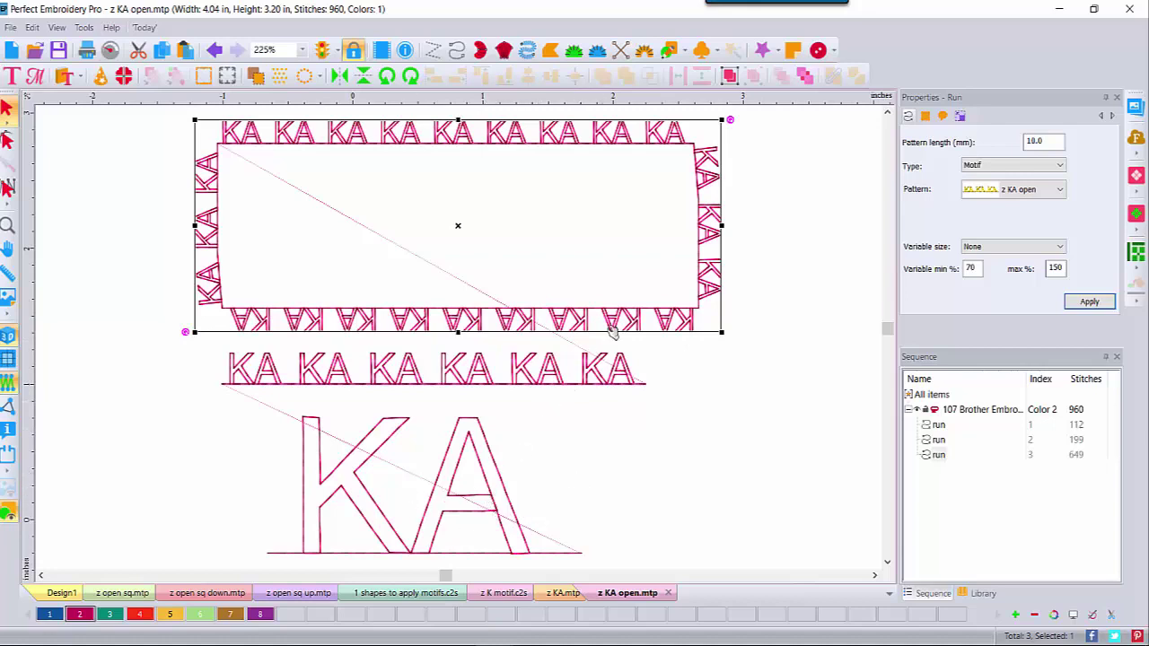
pyautogui.click(148, 263)
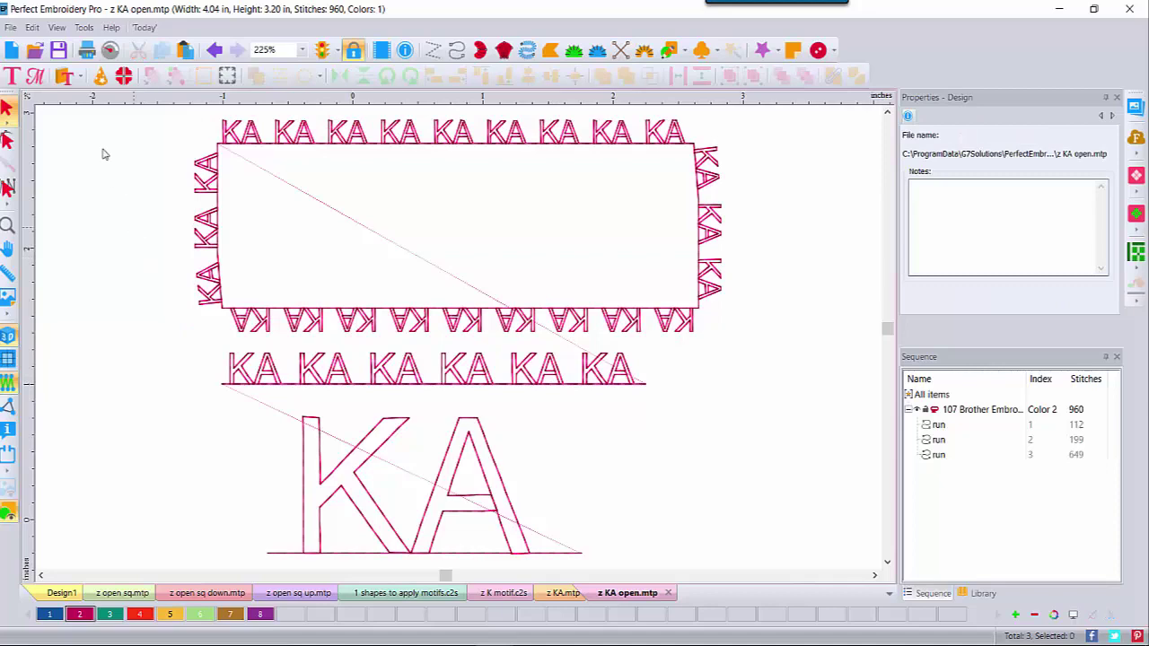
# - Open "2 KATE motif.c2s" from the "VID Motif Emboss-Sept" folder on drive D and show its stitches in 3D
pyautogui.click(34, 50)
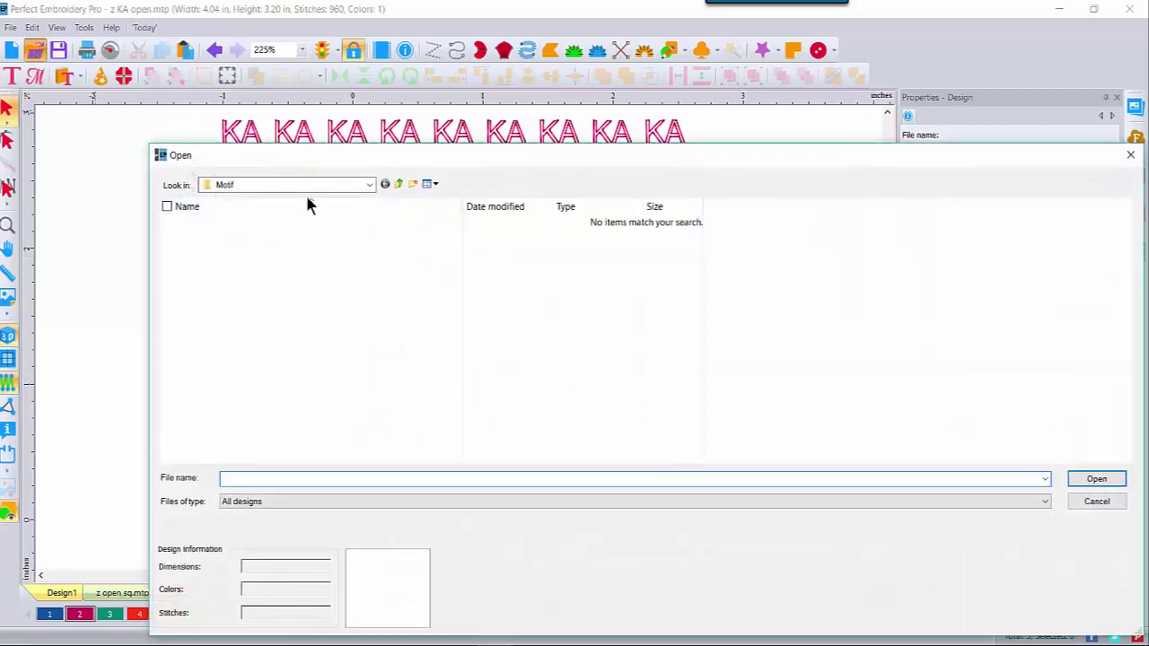
pyautogui.click(368, 185)
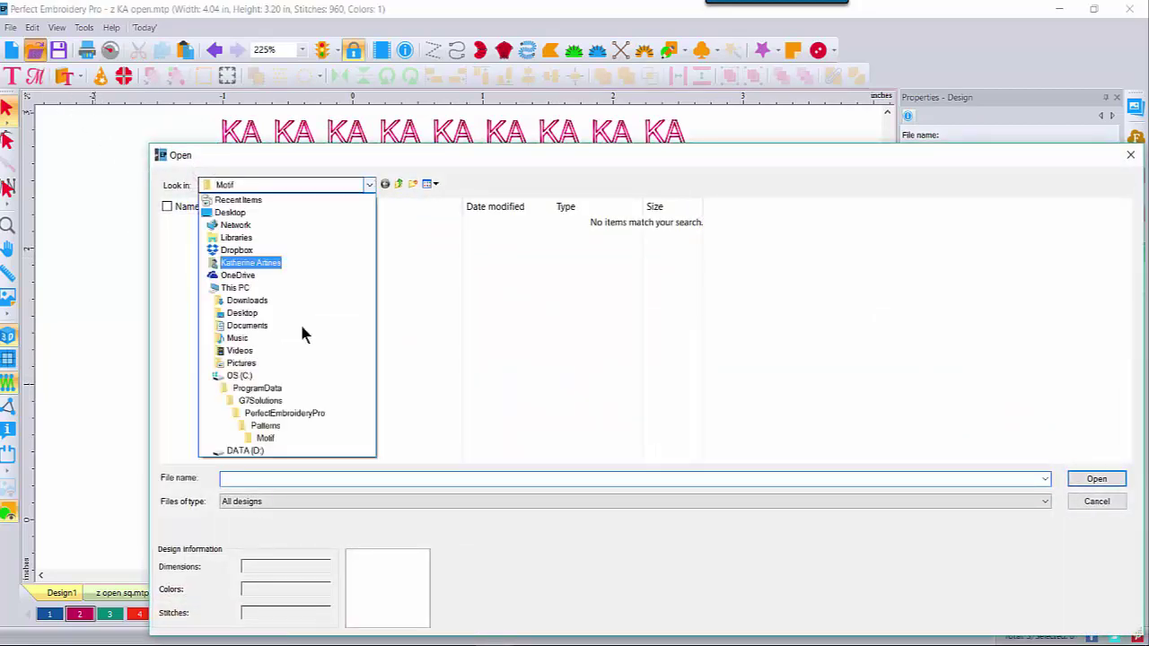
pyautogui.click(245, 450)
pyautogui.doubleClick(285, 226)
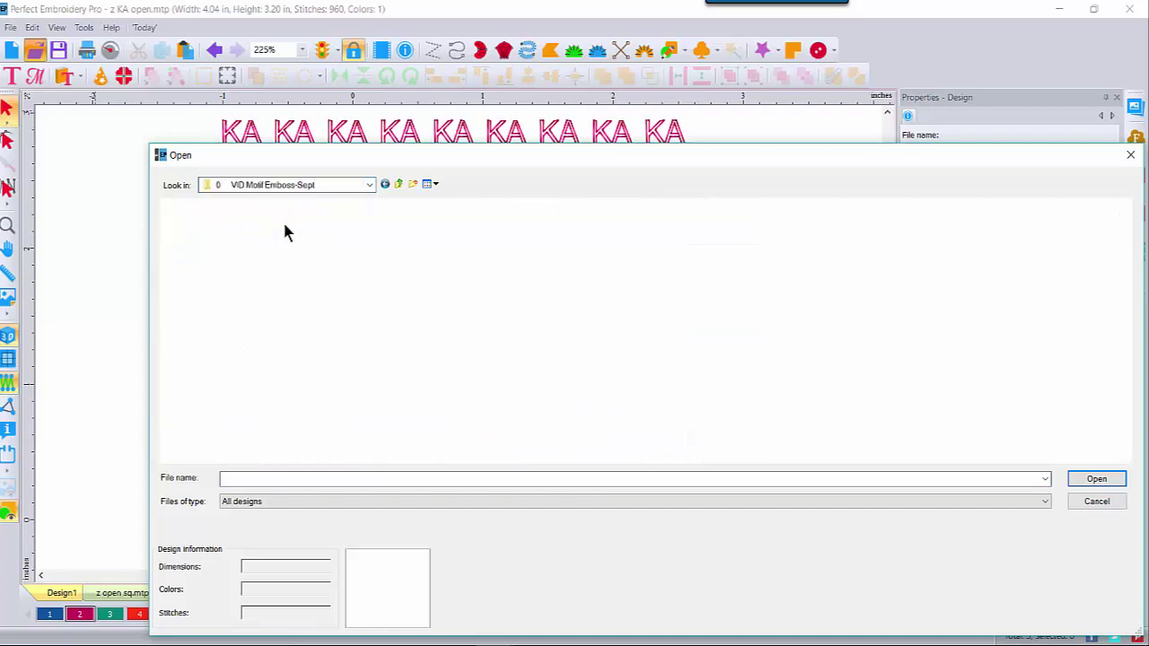
pyautogui.doubleClick(451, 256)
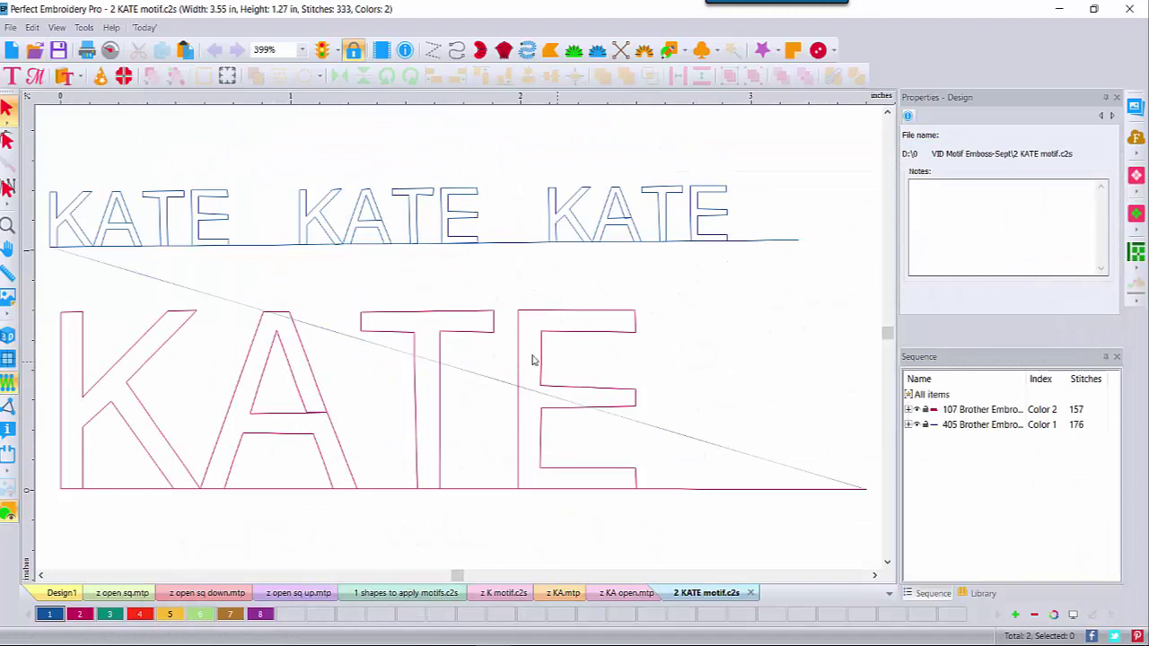
pyautogui.click(7, 340)
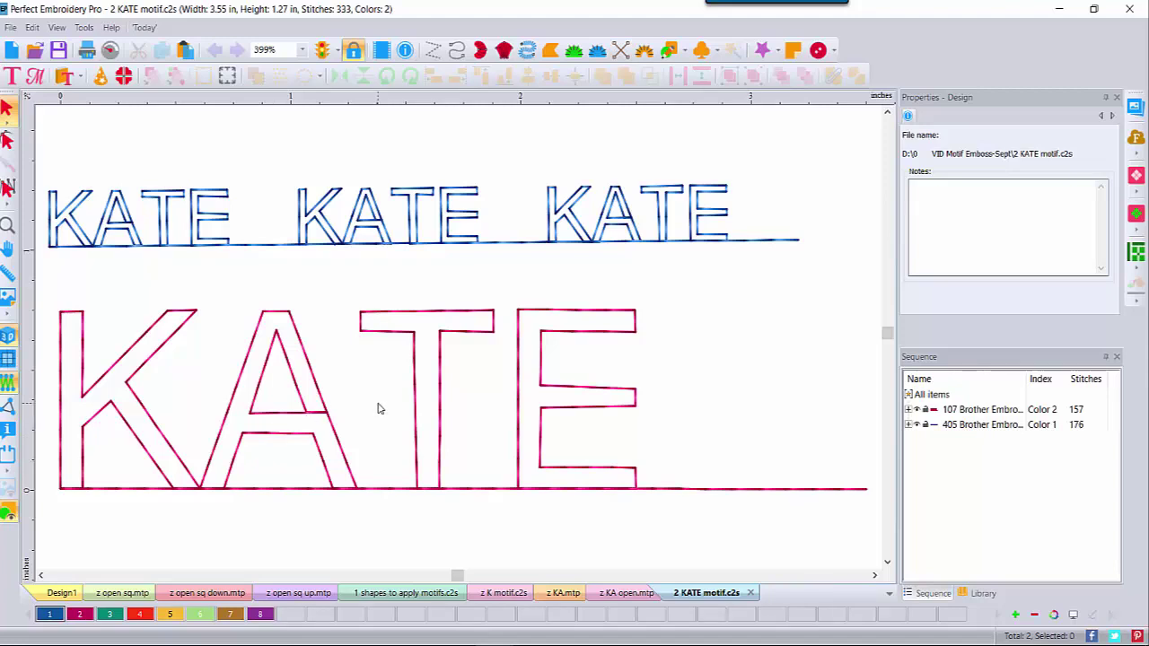
# - Start a new blank design and view the plotting order for the letters in the "4 kate sequence.png" image
pyautogui.click(11, 51)
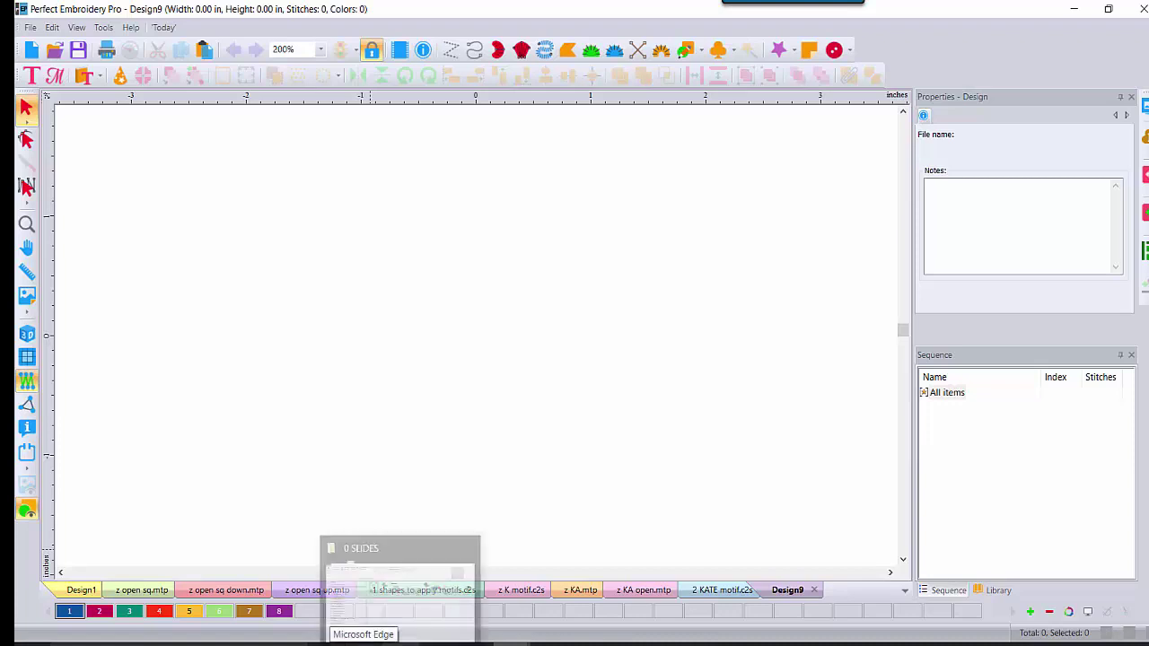
pyautogui.click(436, 580)
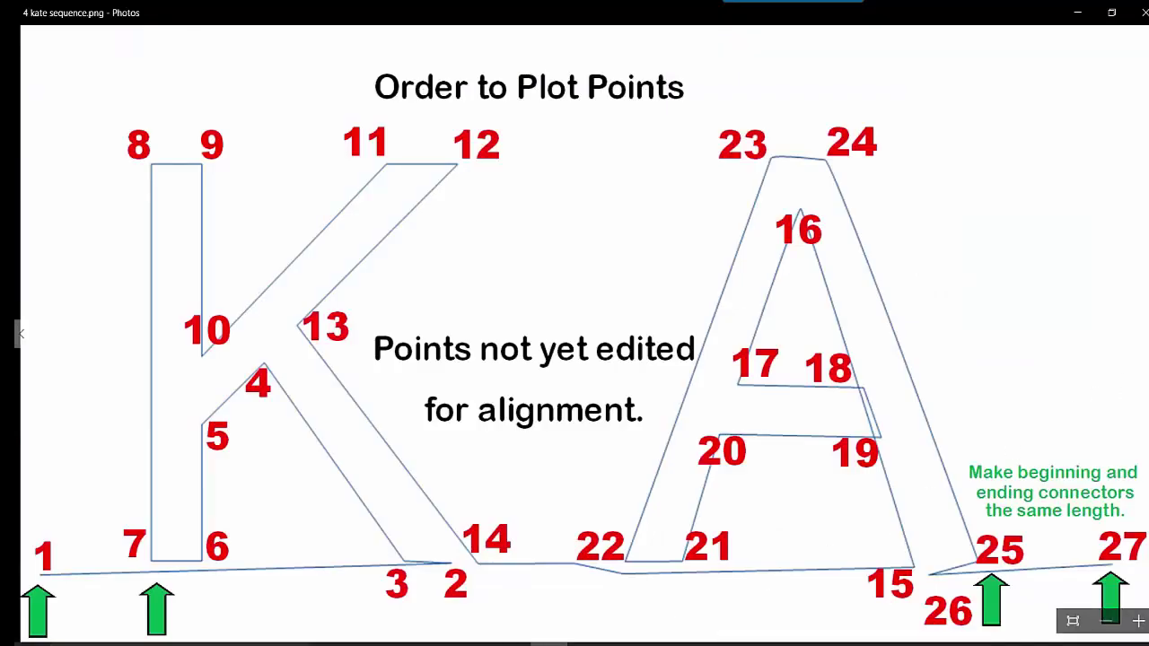
pyautogui.click(1139, 332)
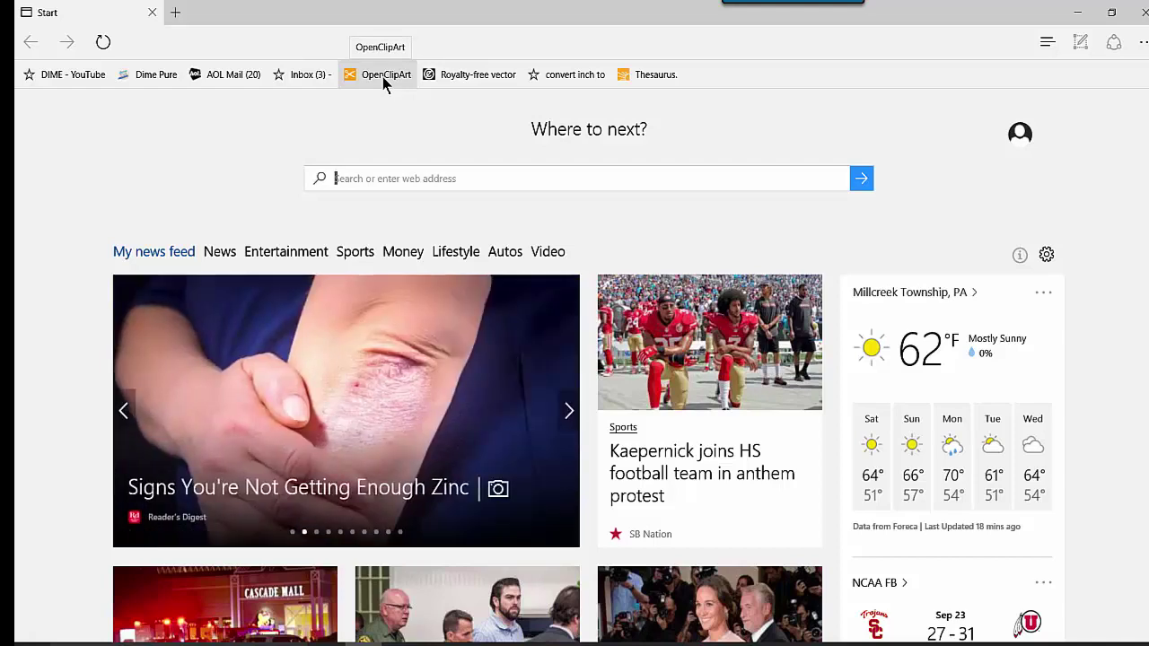
# - Go to the OpenClipArt site in the web browser and search it for "sewing machine"
pyautogui.click(383, 76)
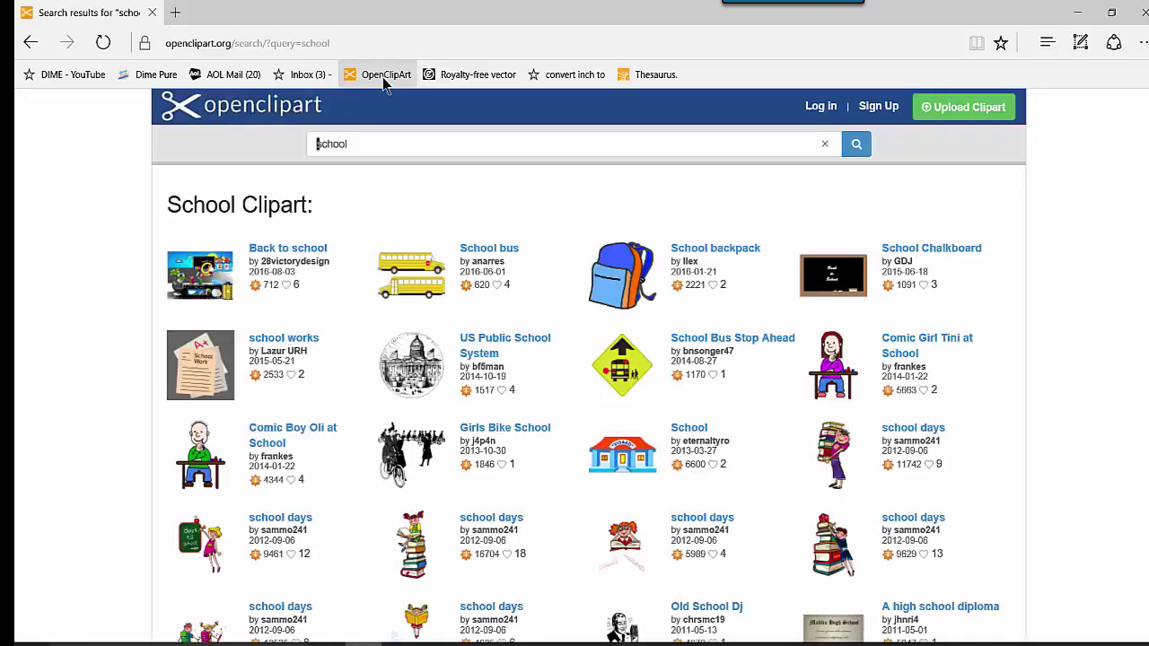
pyautogui.click(368, 146)
pyautogui.moveTo(367, 146); pyautogui.dragTo(302, 149)
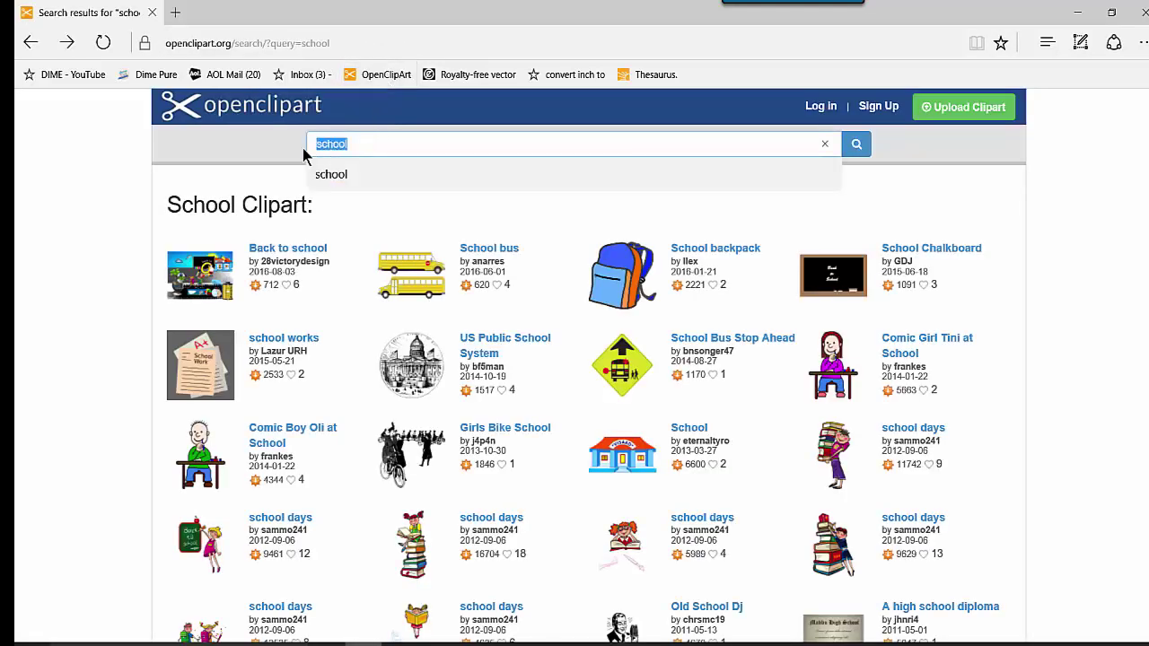
pyautogui.write('sewi')
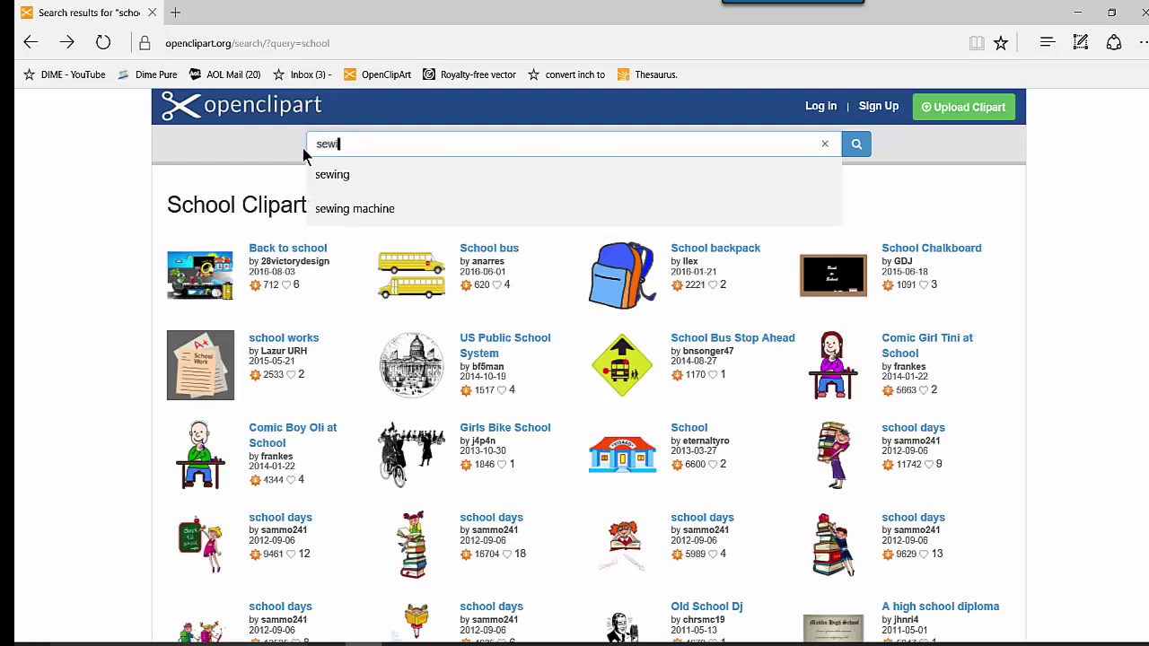
pyautogui.write('ng m')
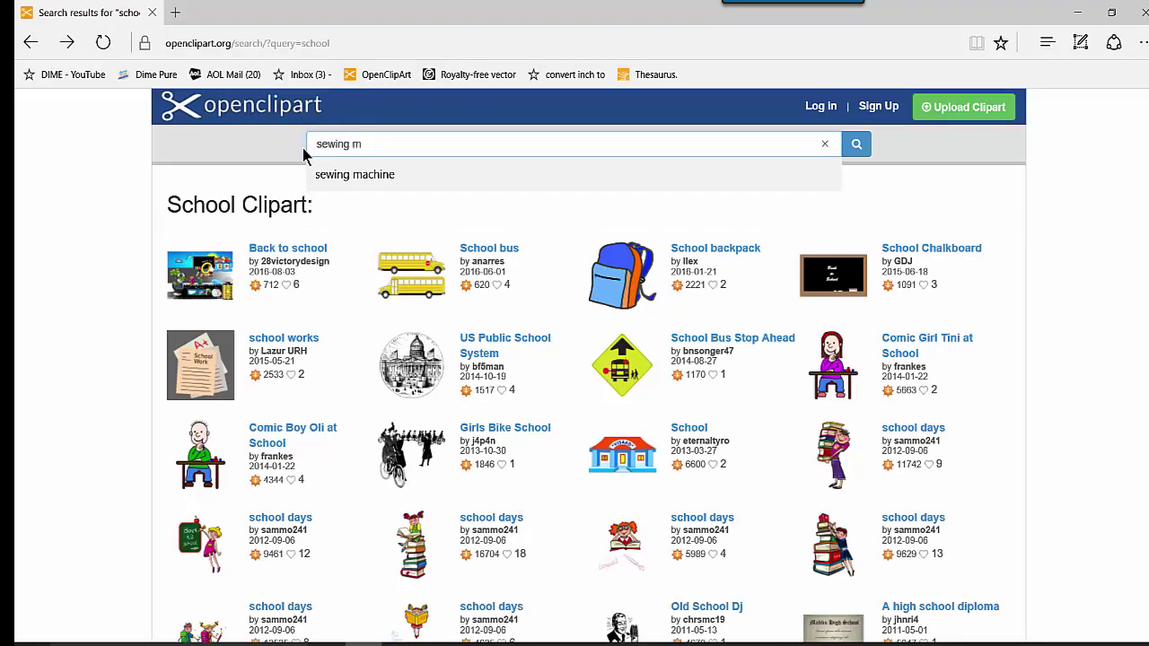
pyautogui.click(377, 179)
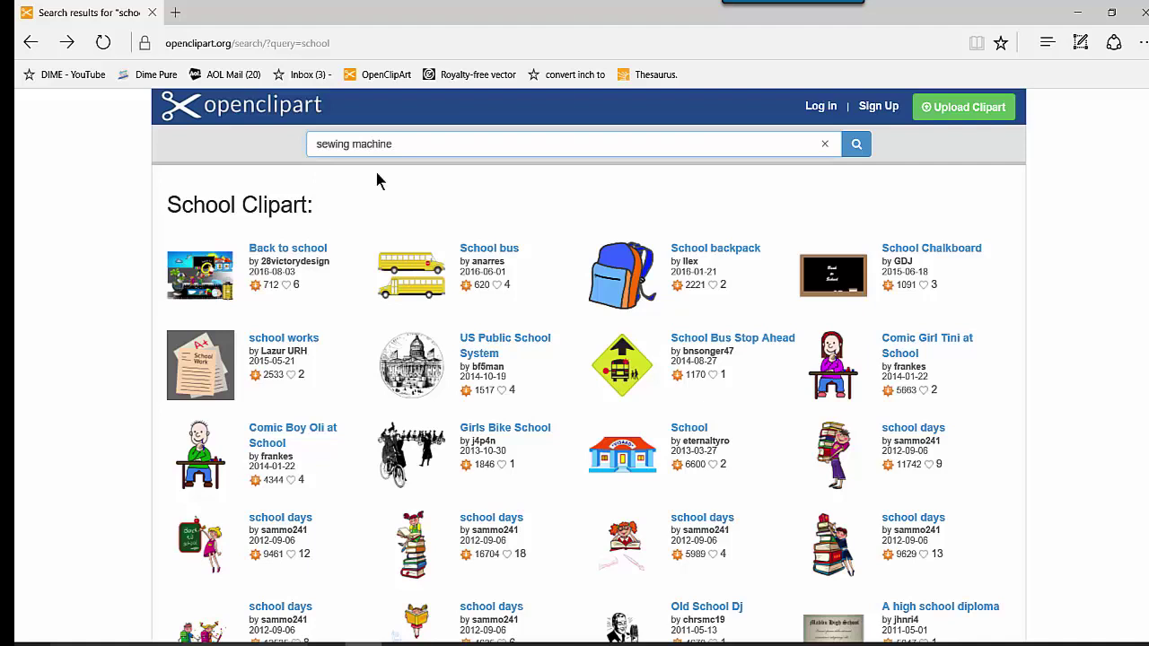
pyautogui.click(857, 146)
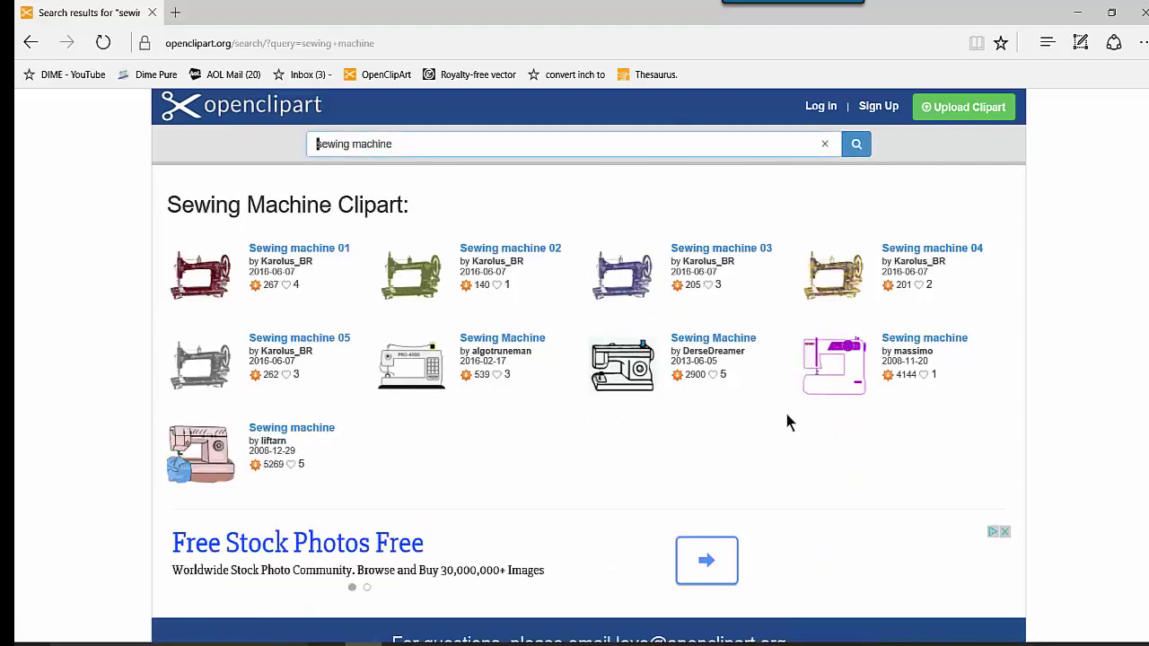
# - Open the purple outlined "Sewing machine" clipart and download it as a medium PNG image
pyautogui.click(849, 360)
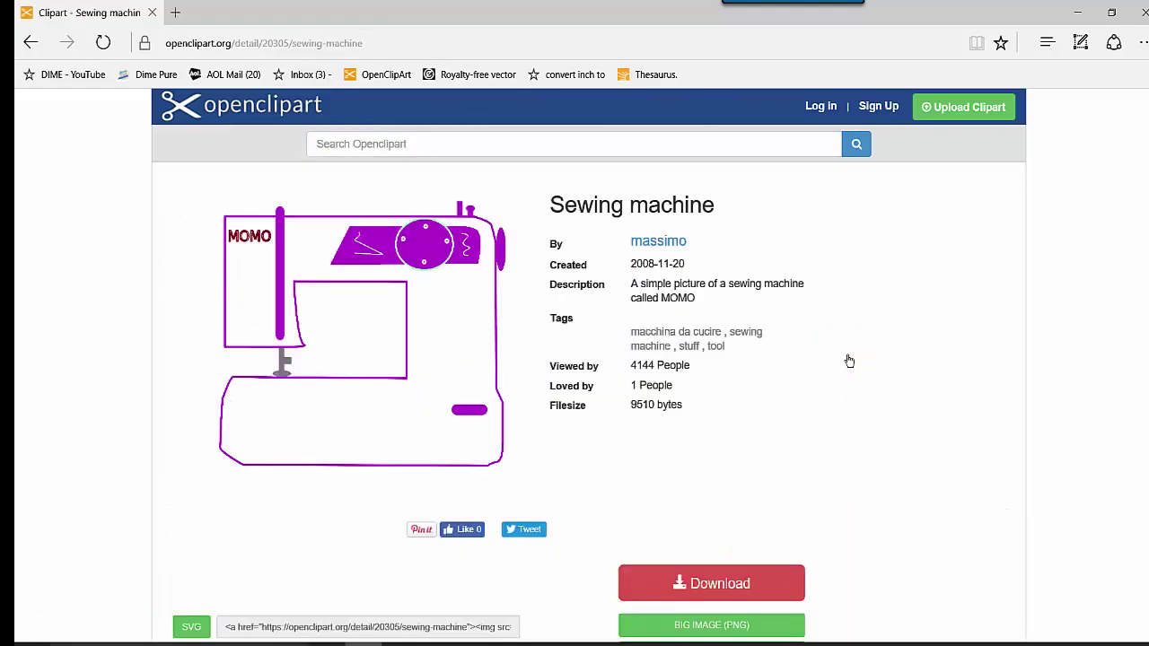
pyautogui.scroll(-3, 1124, 354)
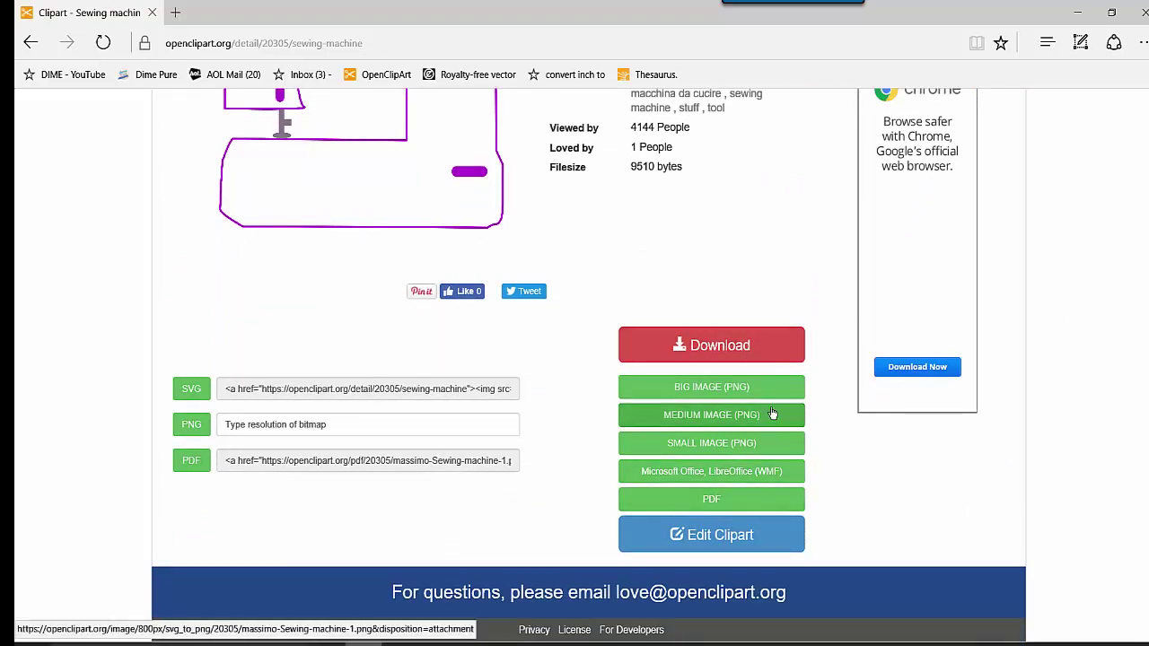
pyautogui.click(731, 426)
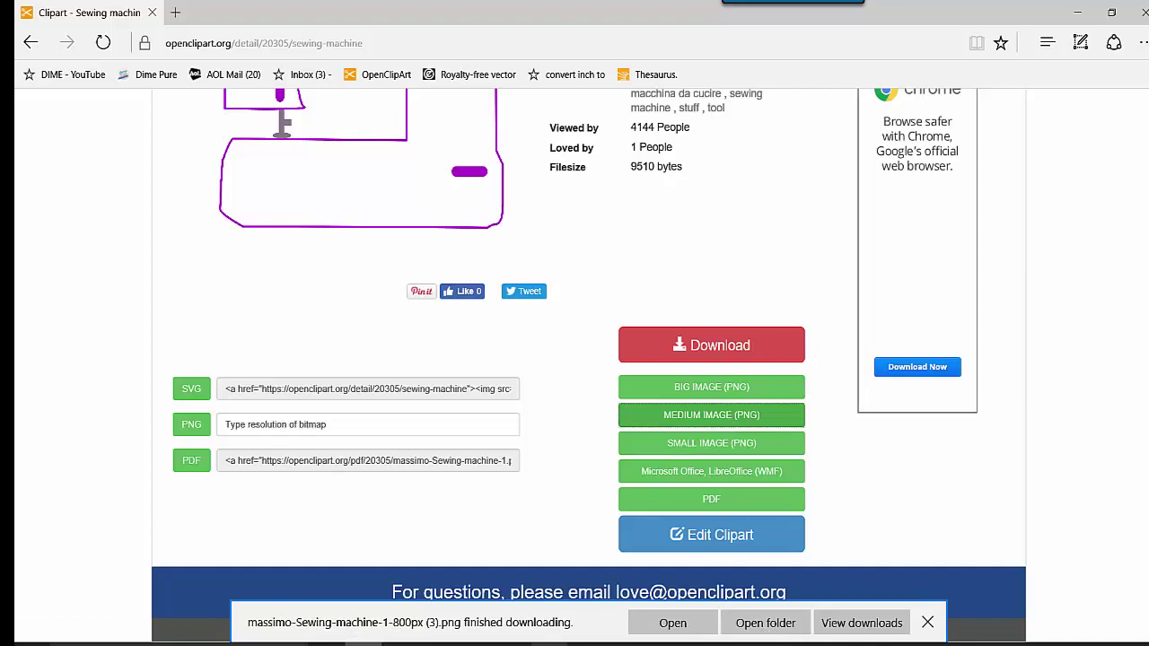
pyautogui.moveTo(530, 643)
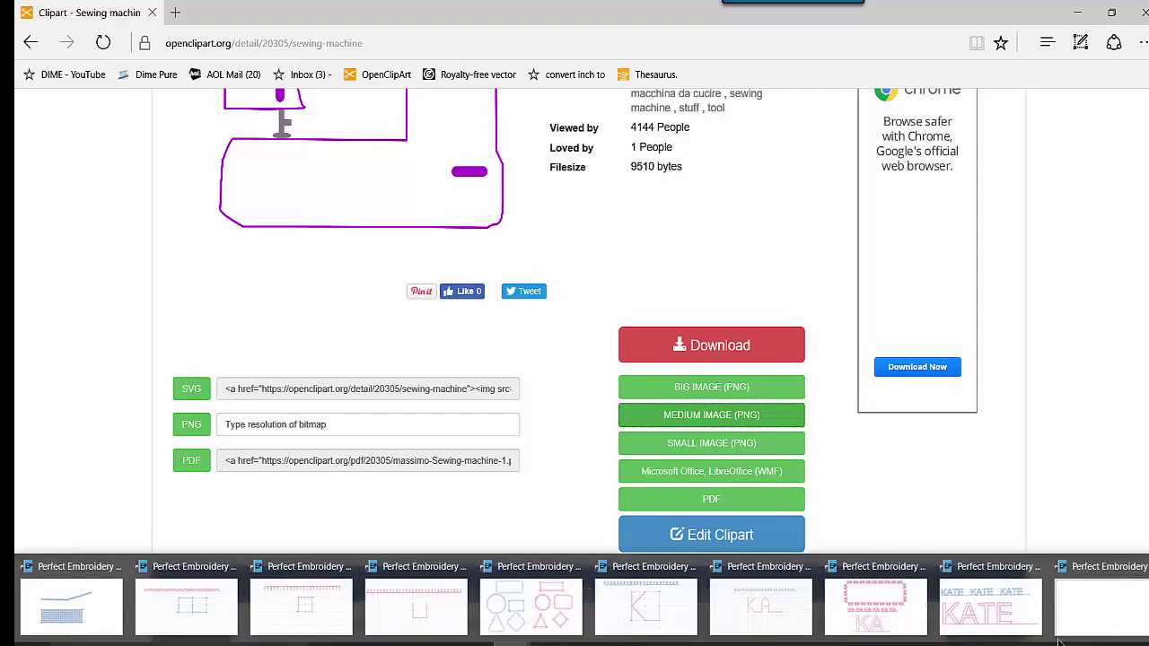
# - Switch to Perfect Embroidery Pro and load the purple "massimo-Sewing" machine image as the blank design's backdrop
pyautogui.click(1103, 610)
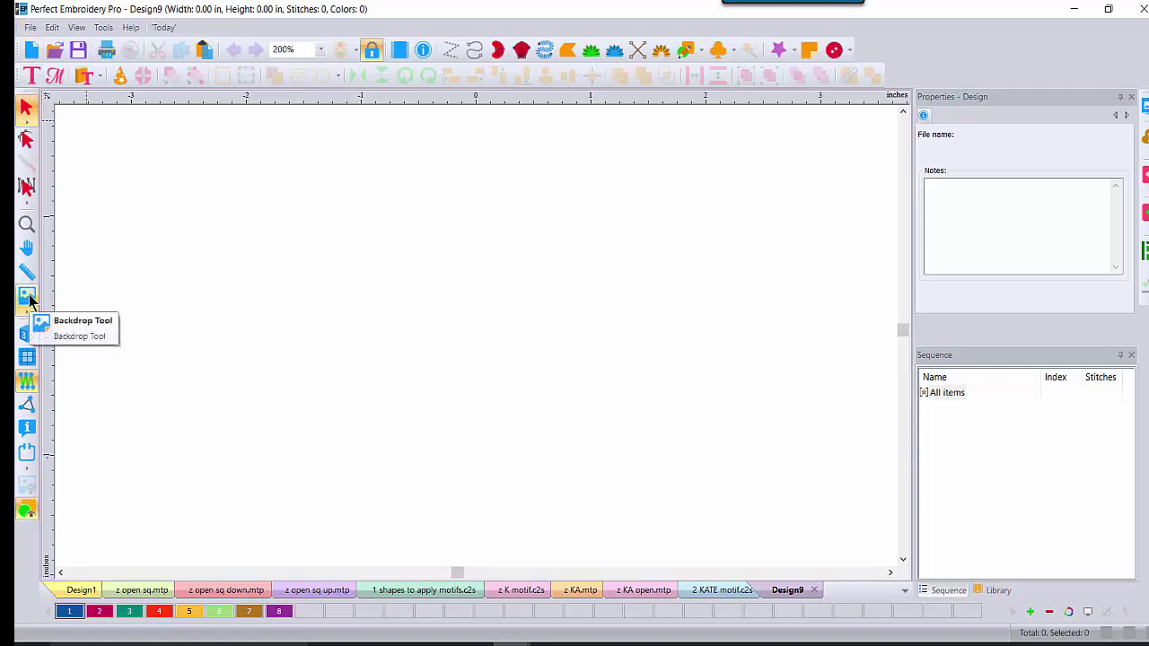
pyautogui.click(27, 298)
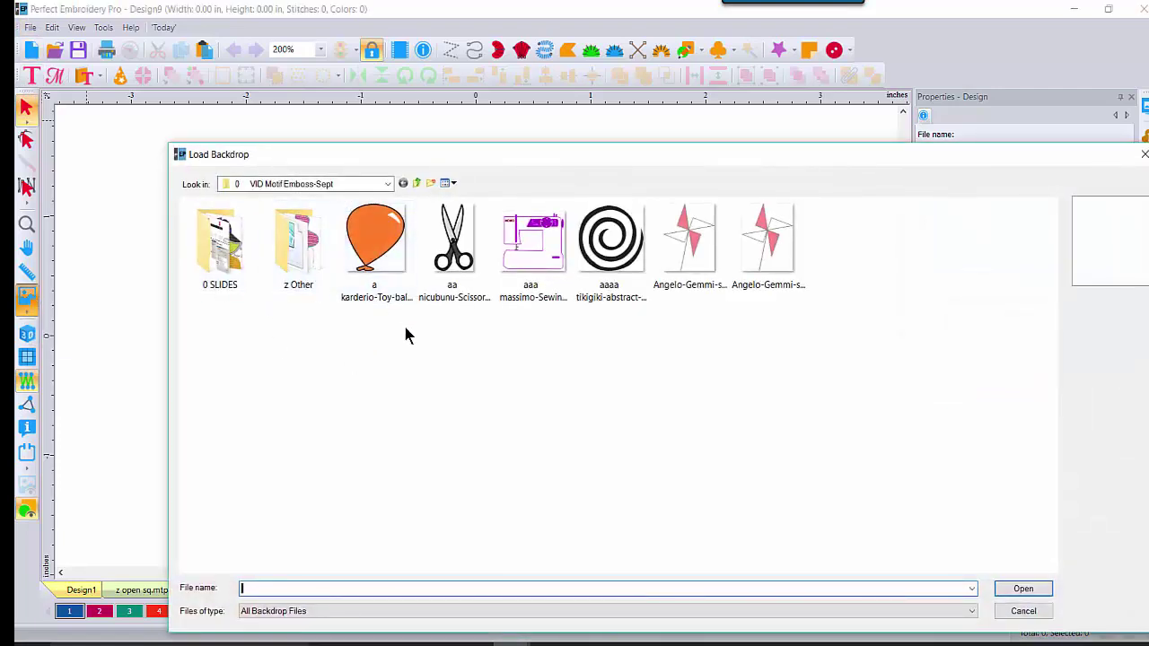
pyautogui.click(536, 256)
pyautogui.doubleClick(536, 256)
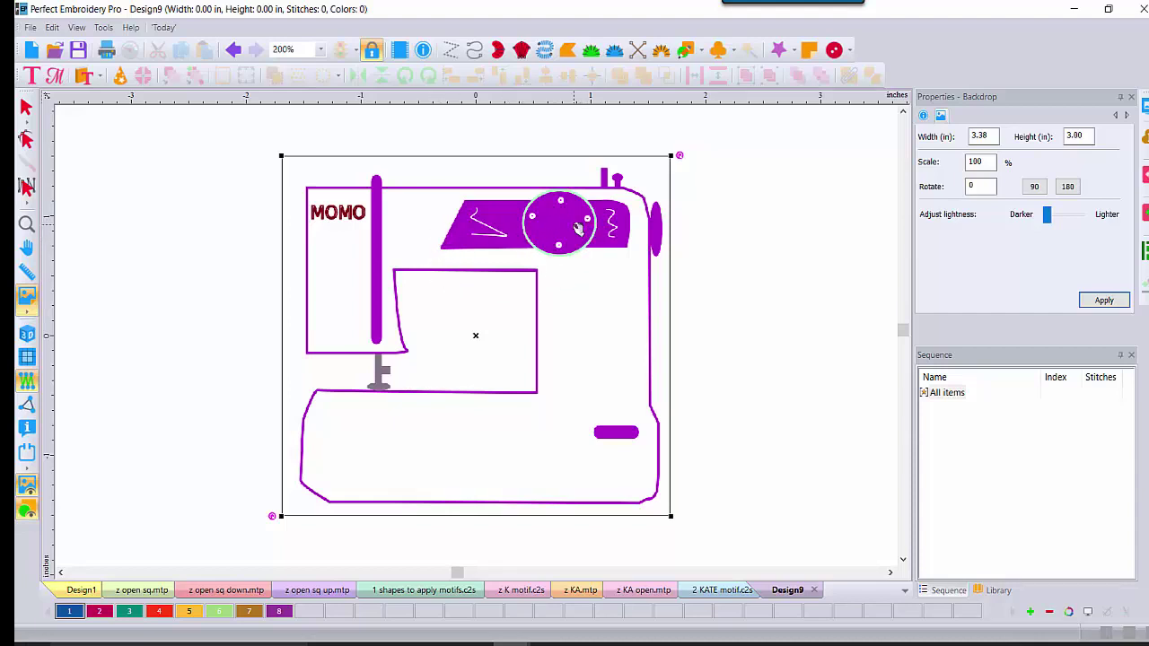
# - Start an artwork outline with a horizontal line about 2 in long into the base's bottom edge, and trace back around the base's left end
pyautogui.click(684, 54)
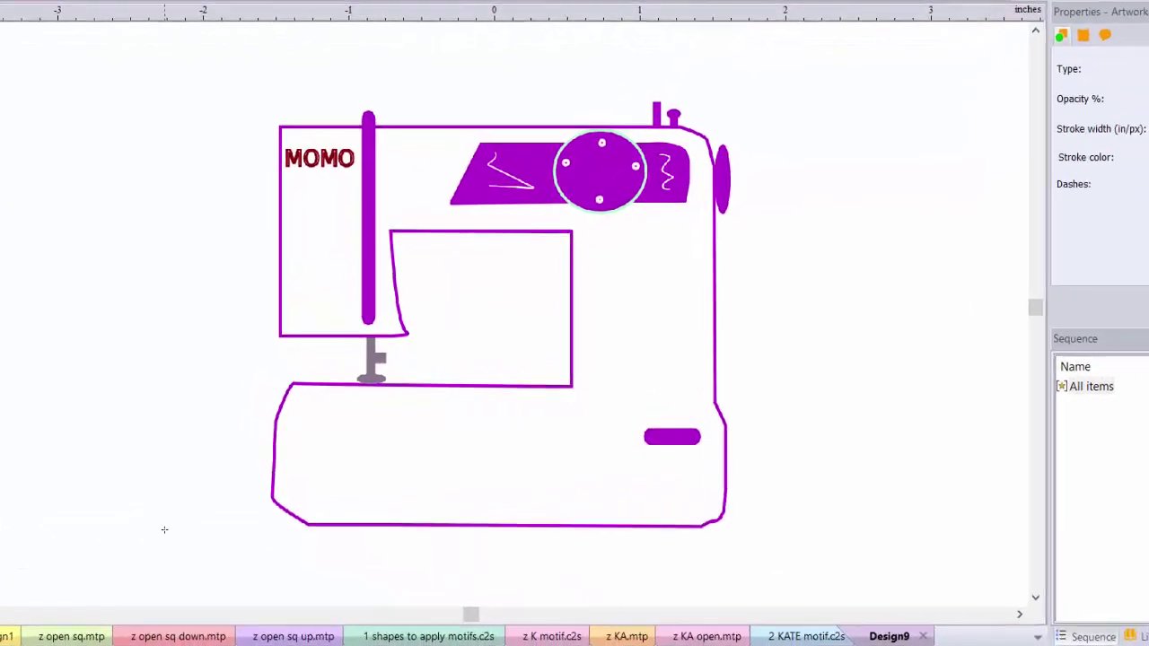
pyautogui.click(125, 544)
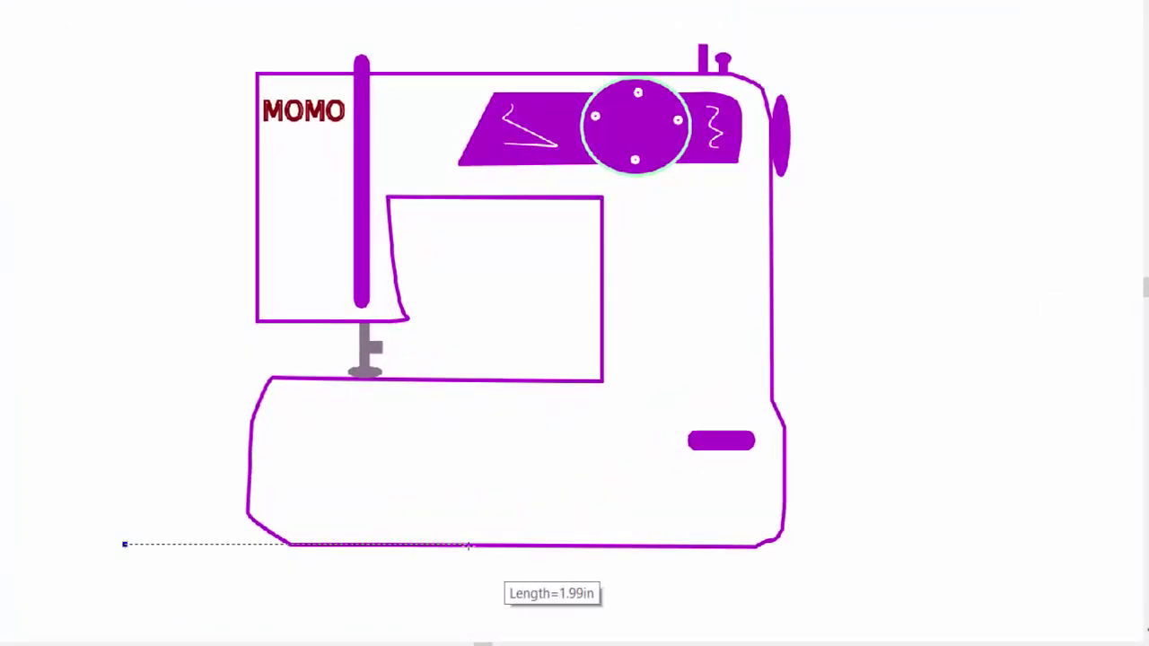
pyautogui.click(477, 545)
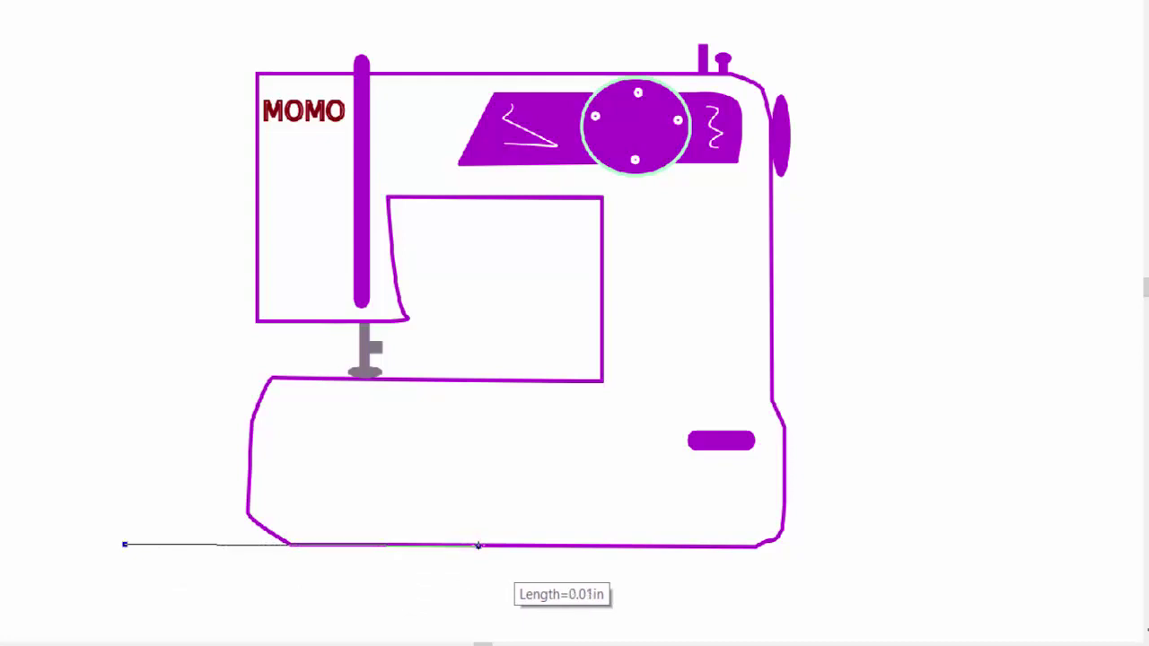
pyautogui.click(289, 543)
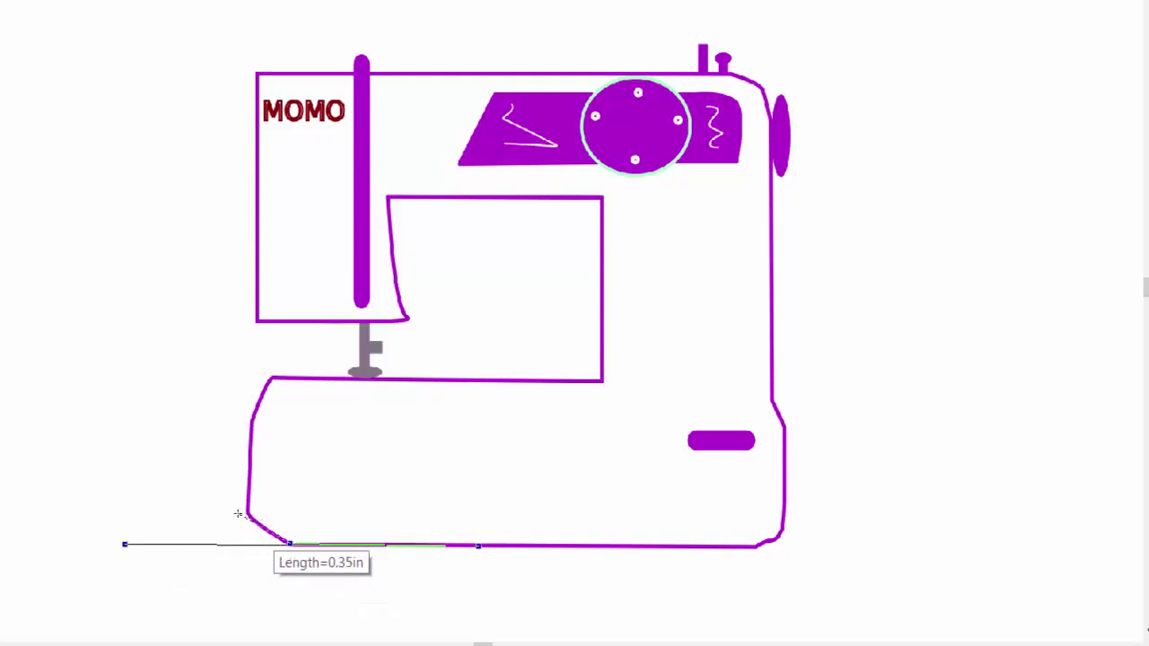
pyautogui.click(245, 513)
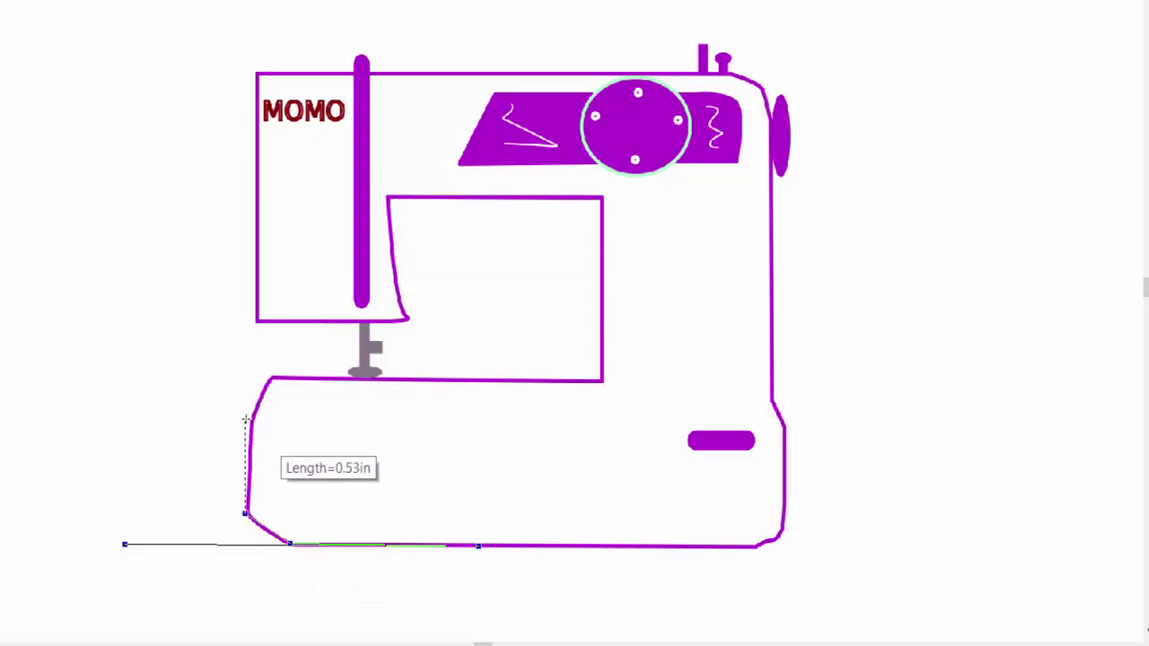
pyautogui.click(246, 419)
pyautogui.click(270, 379)
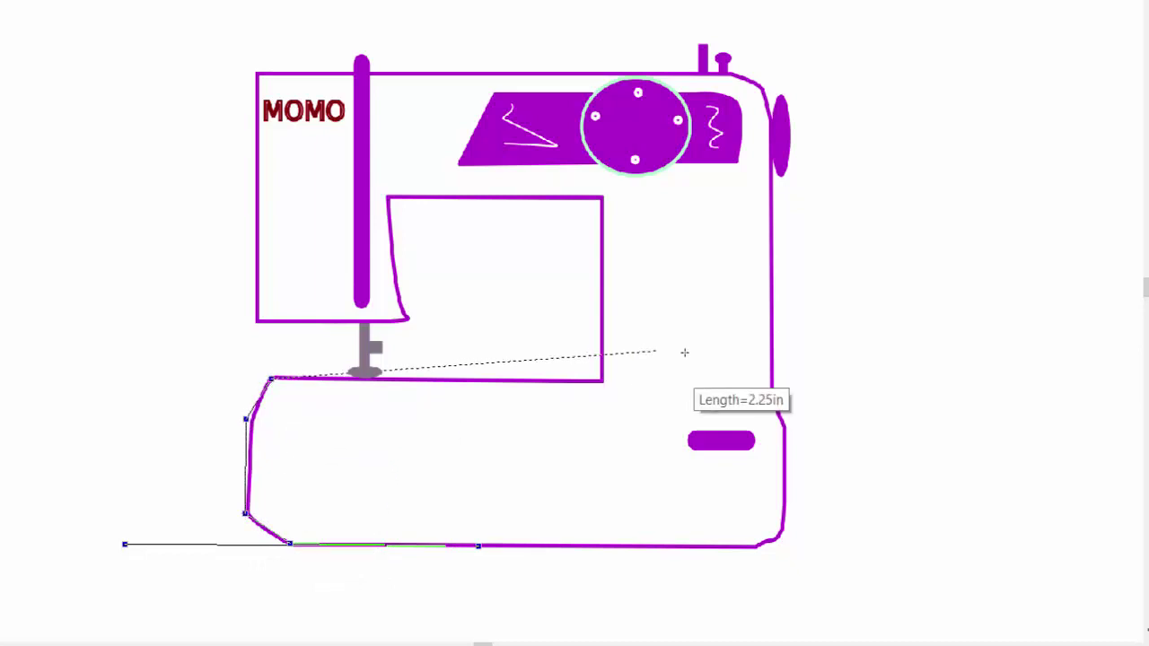
# - Continue the outline along the base's top edge, around the arm opening and up the needle head to its upper left corner
pyautogui.click(601, 383)
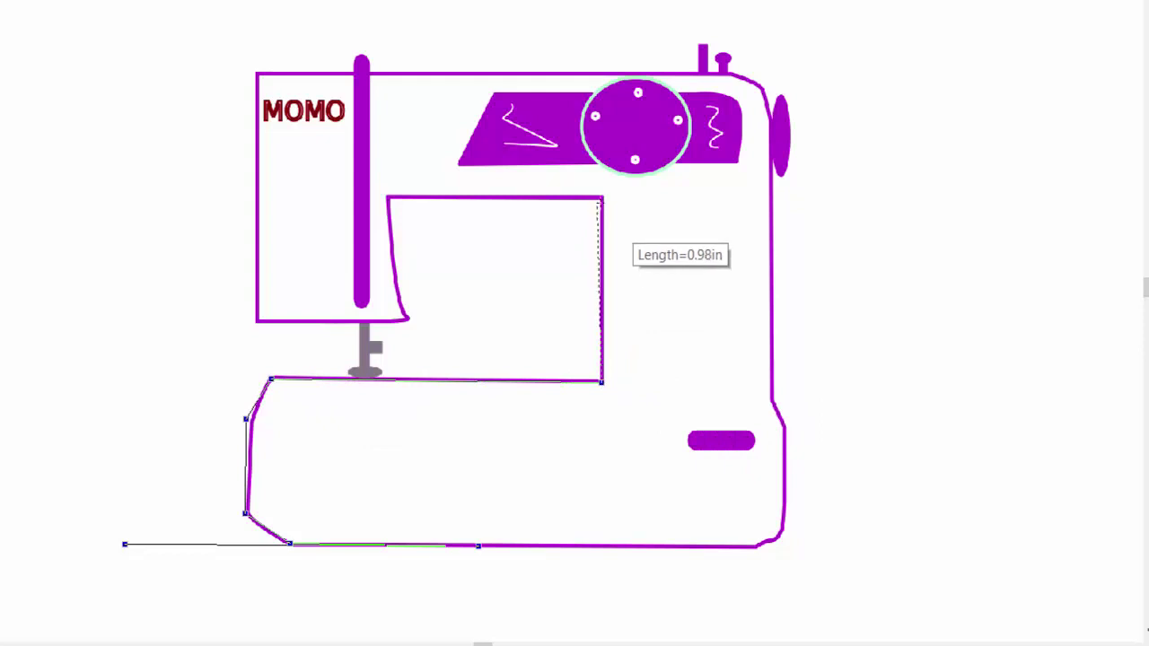
pyautogui.click(602, 195)
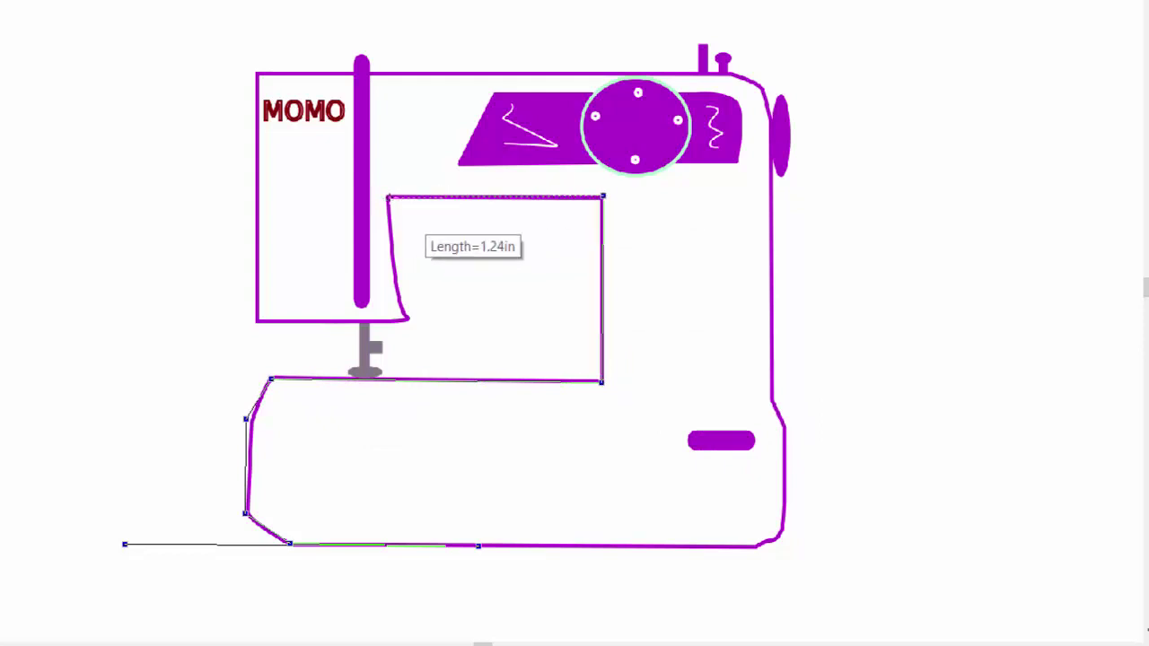
pyautogui.click(389, 196)
pyautogui.click(391, 266)
pyautogui.click(411, 320)
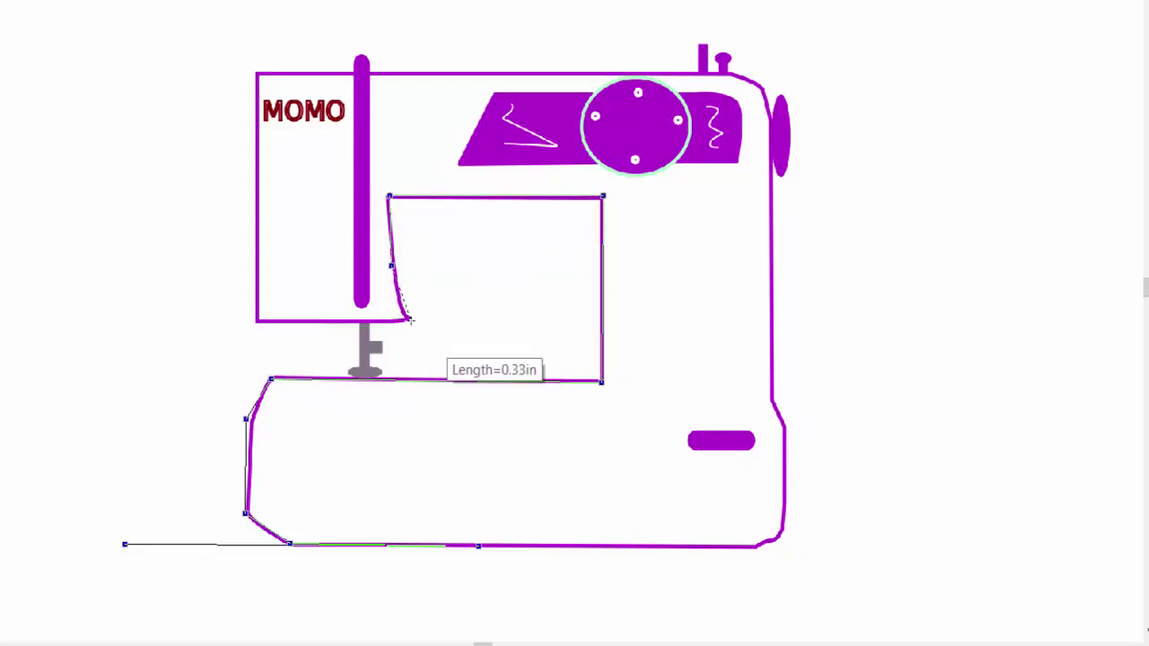
pyautogui.click(255, 321)
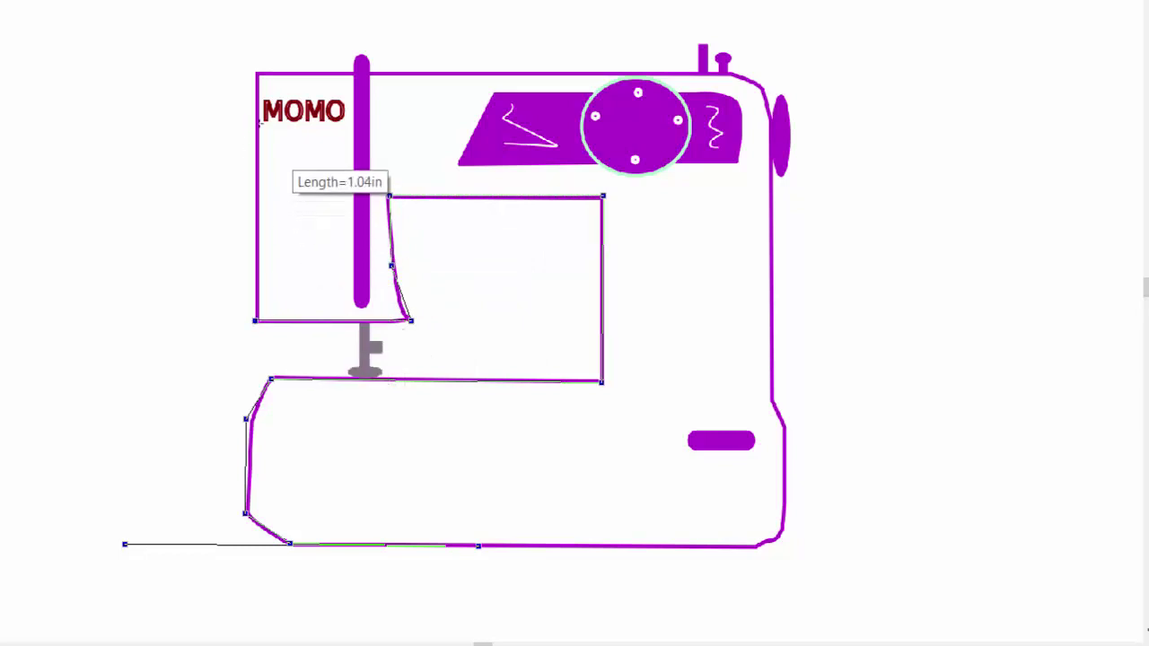
pyautogui.click(256, 73)
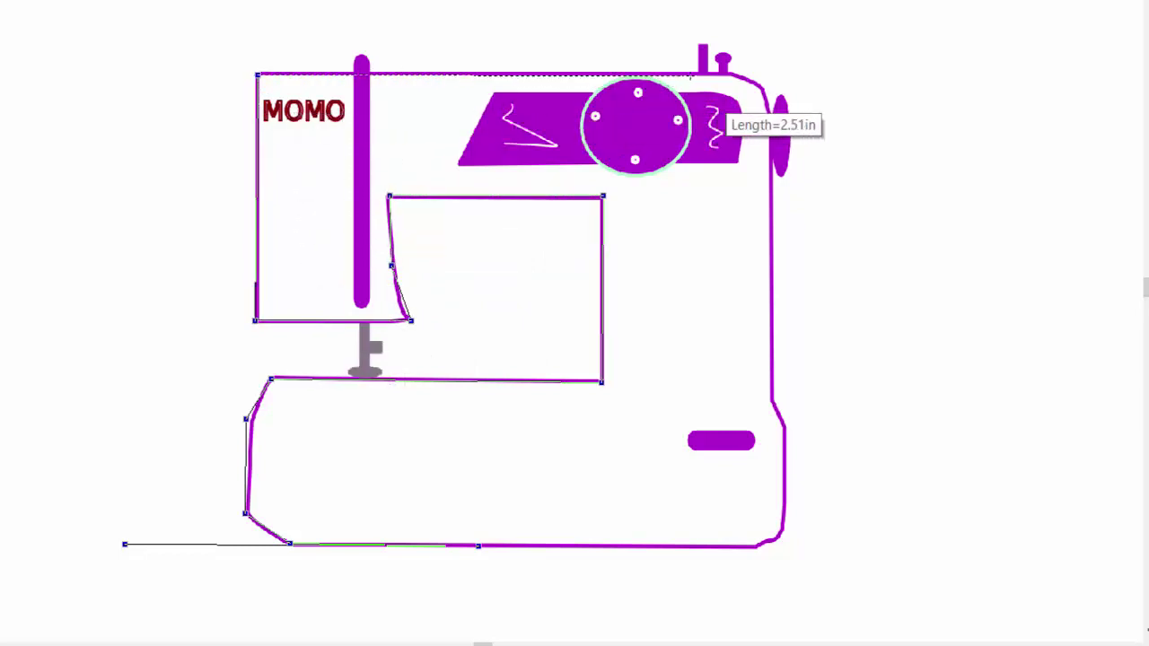
# - Trace the machine's top edge, go around the spool pins with a rectangular box, and follow the rounded upper right shoulder
pyautogui.click(694, 73)
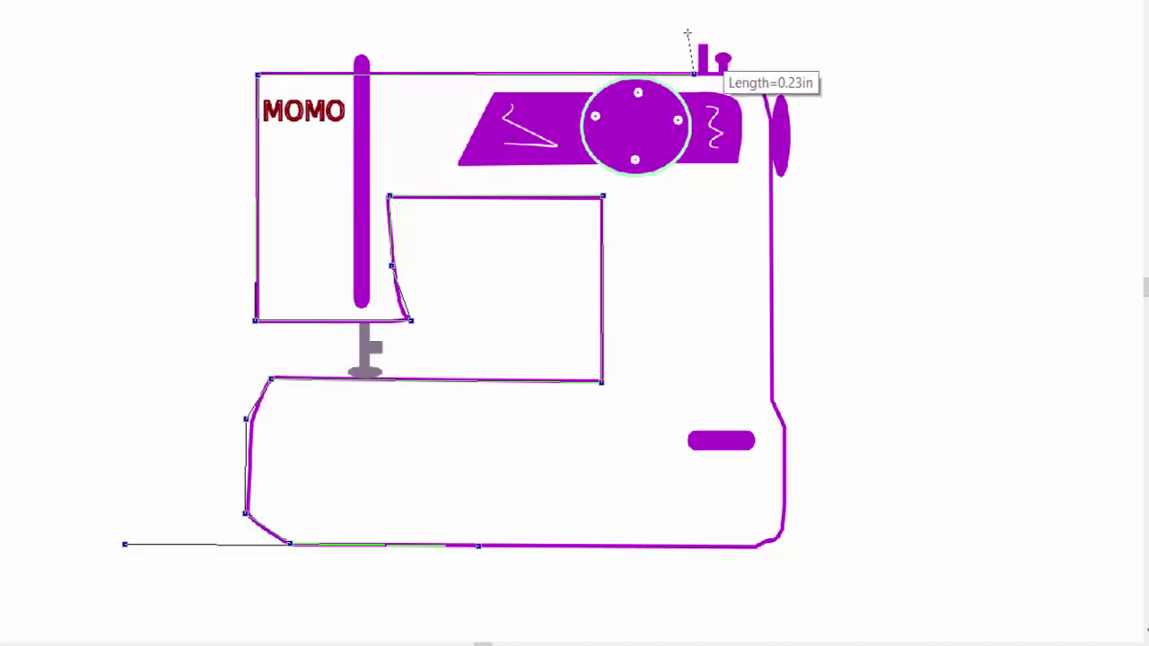
pyautogui.click(691, 30)
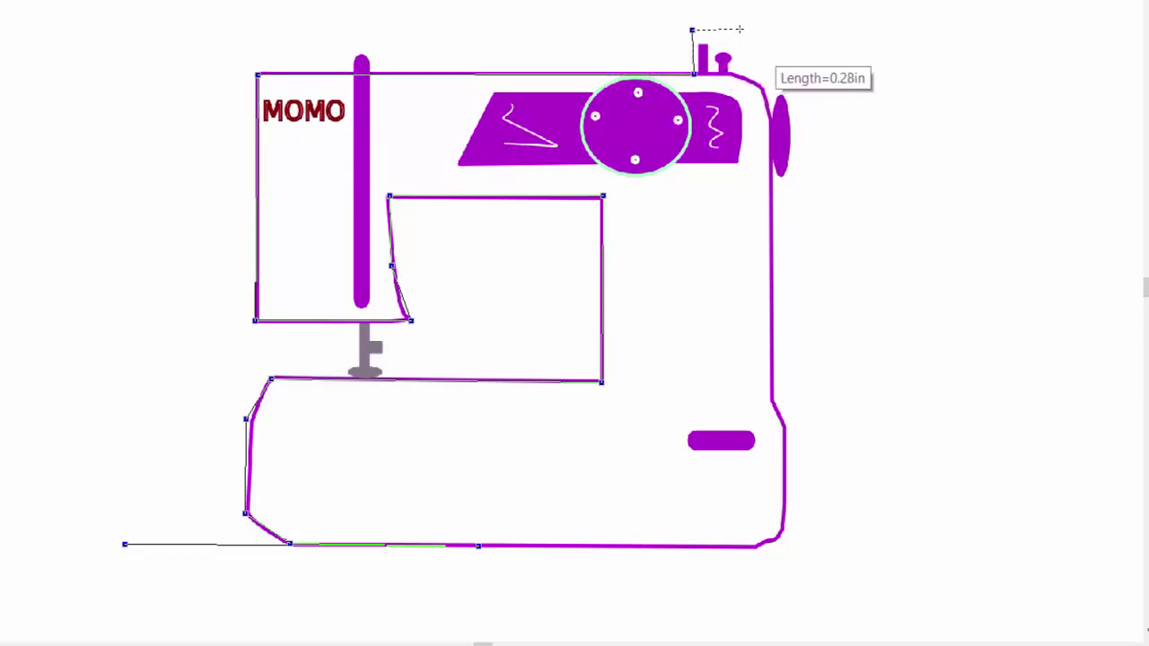
pyautogui.click(740, 29)
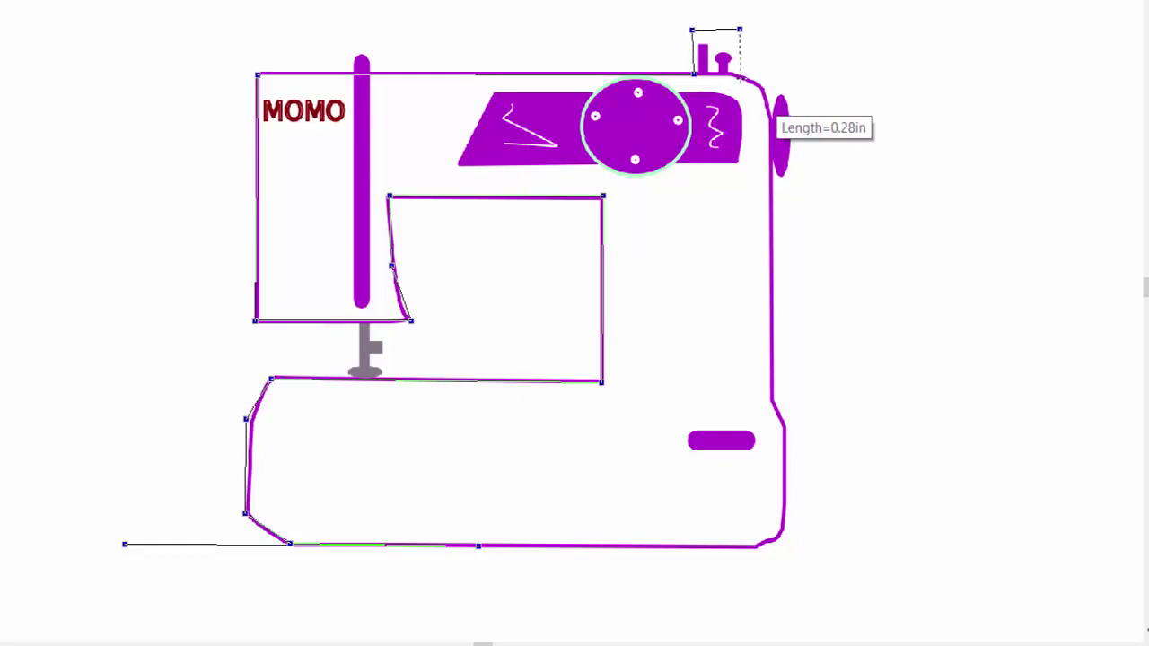
pyautogui.click(758, 90)
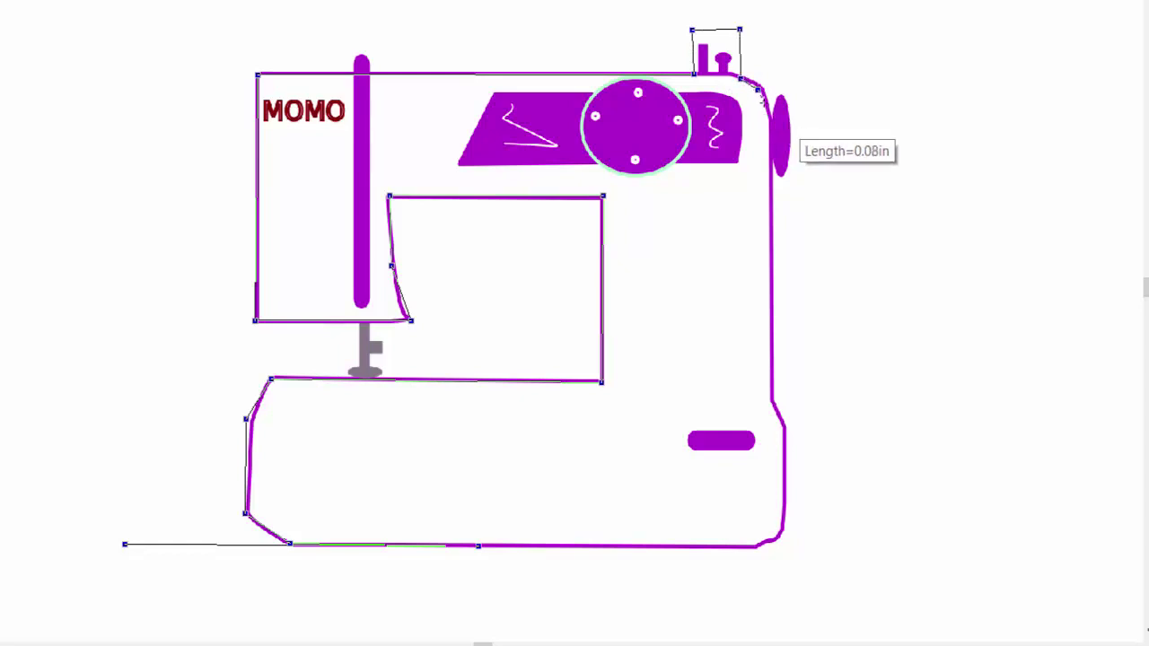
pyautogui.click(769, 118)
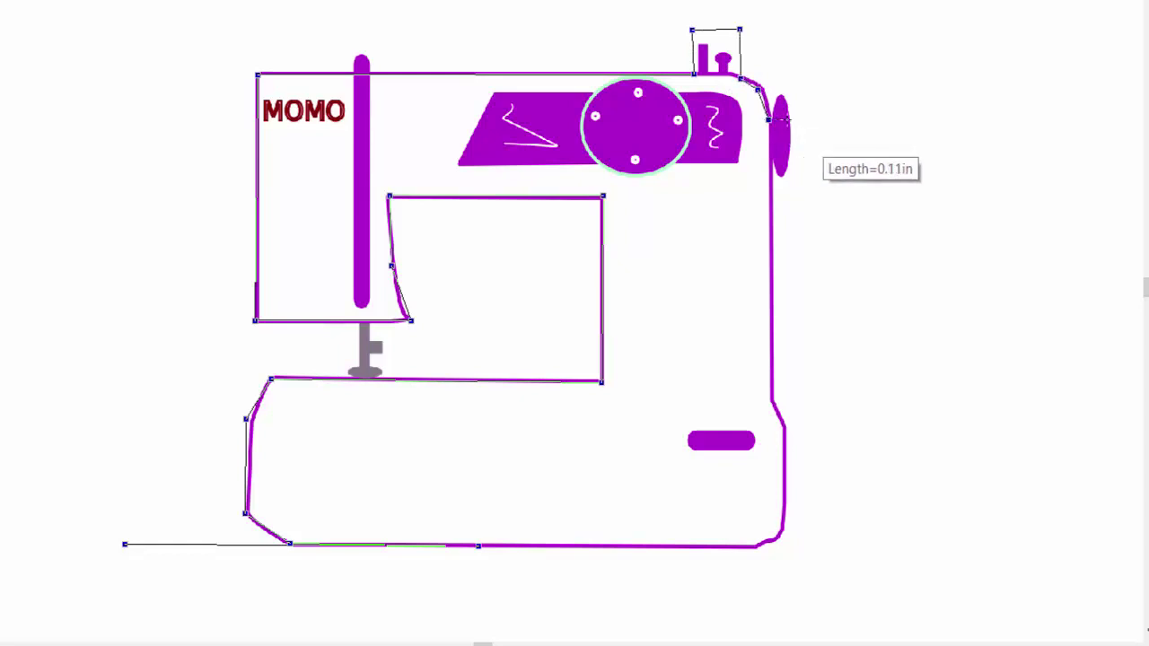
# - Replace the handwheel with a tall rectangular outline beside the machine, connected to the body by a narrow neck
pyautogui.click(783, 61)
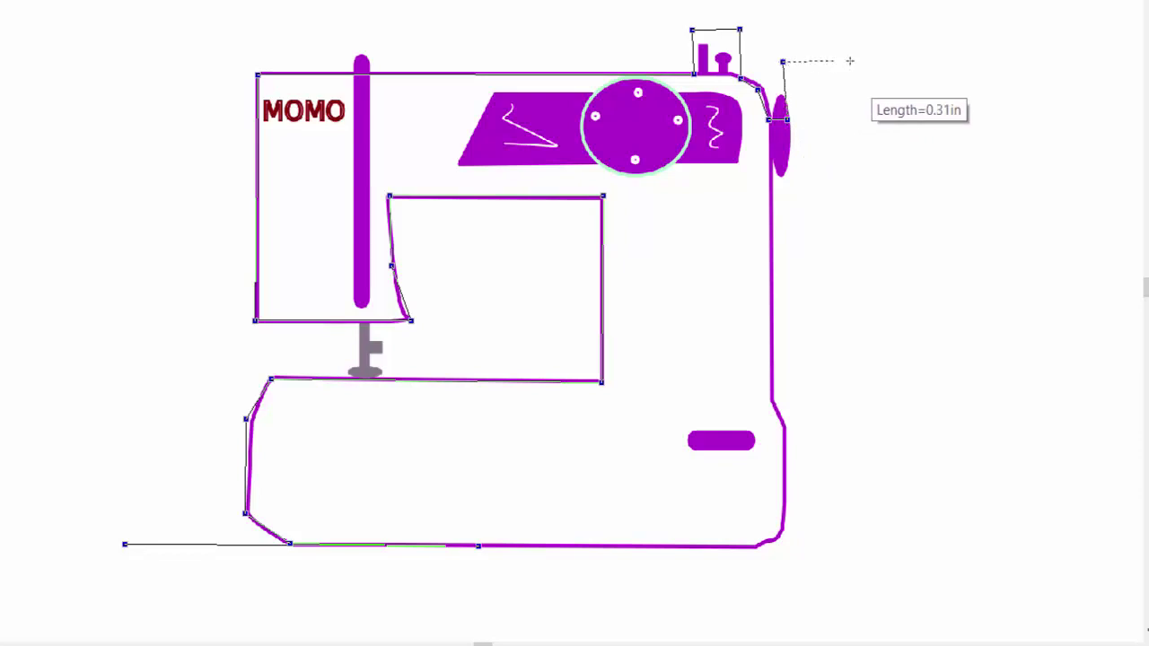
pyautogui.click(840, 64)
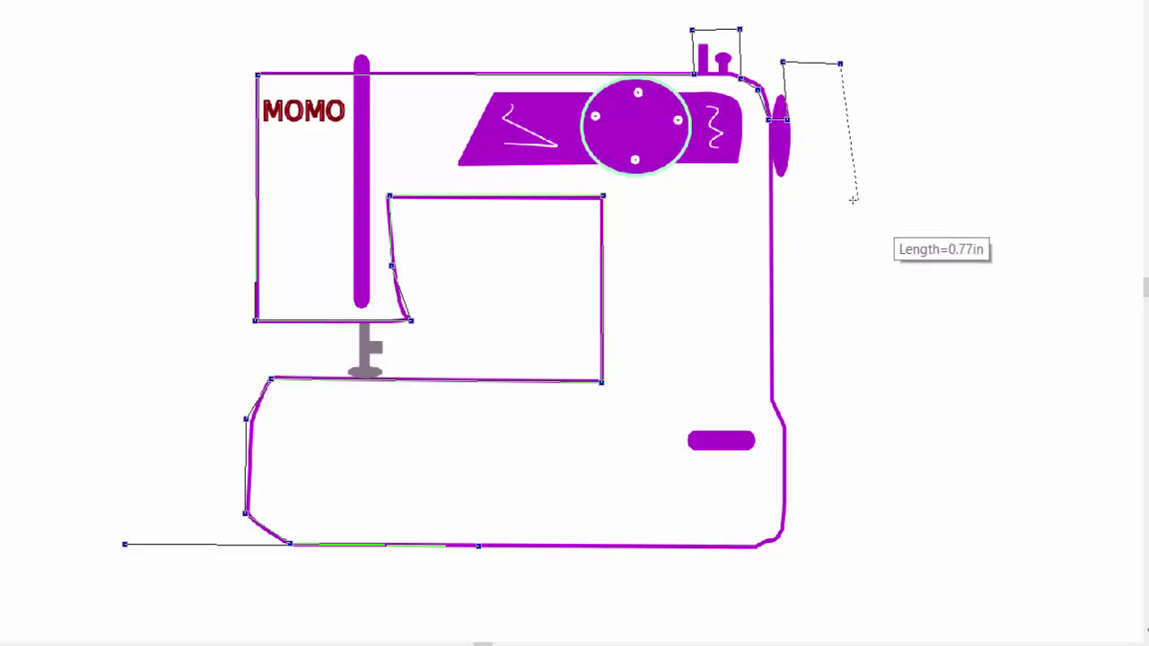
pyautogui.click(841, 197)
pyautogui.click(792, 198)
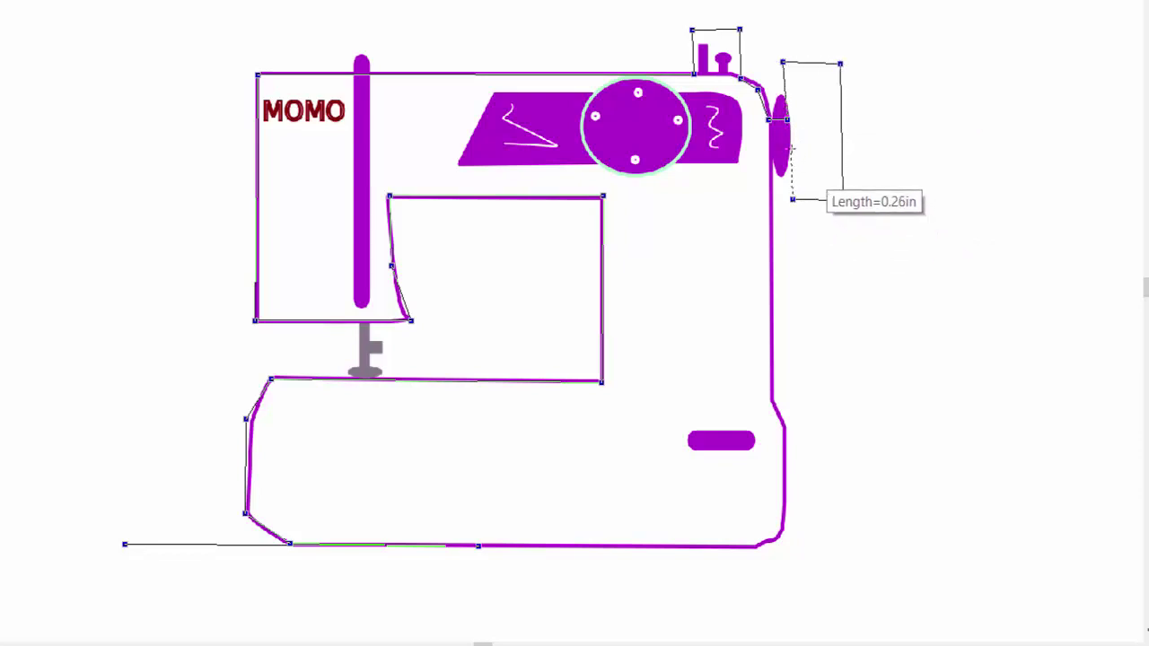
pyautogui.click(792, 144)
pyautogui.click(764, 143)
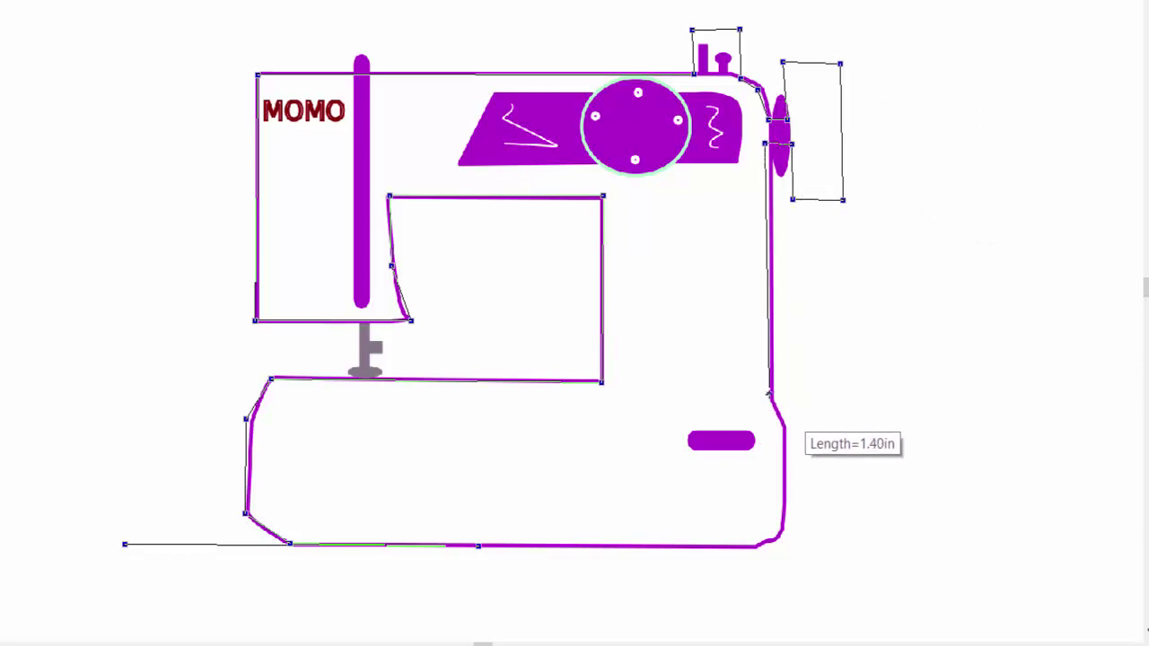
# - Trace the machine's right side and bottom edge, extend a horizontal line out past the base's right end, and finish the outline
pyautogui.click(769, 393)
pyautogui.click(786, 436)
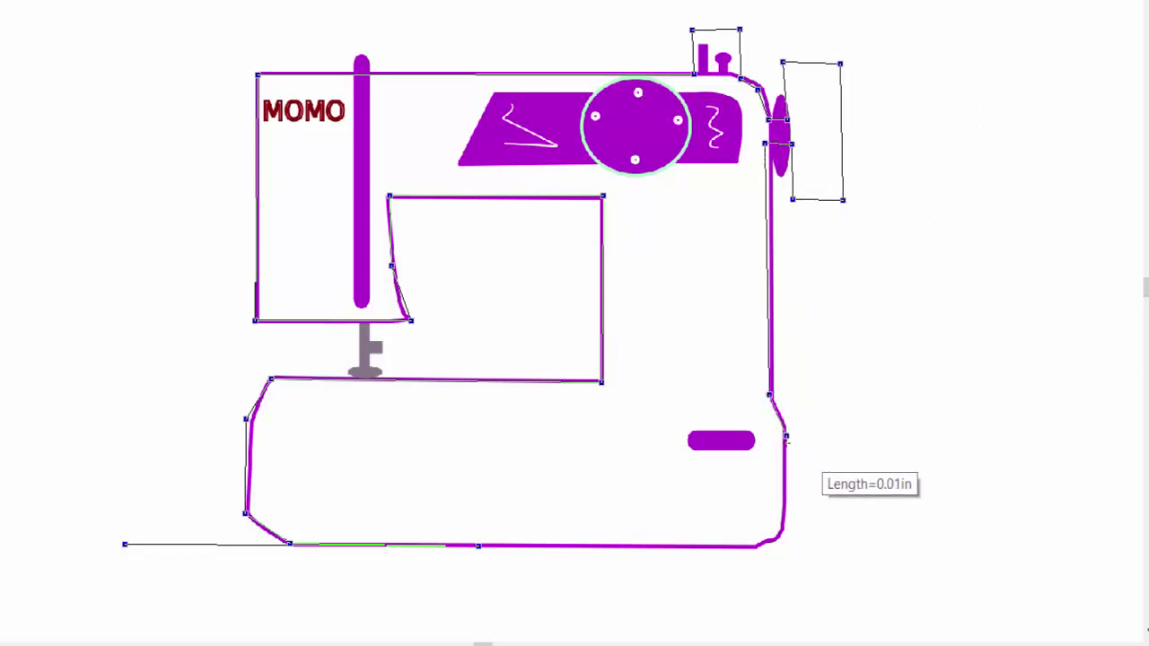
pyautogui.click(782, 533)
pyautogui.click(749, 550)
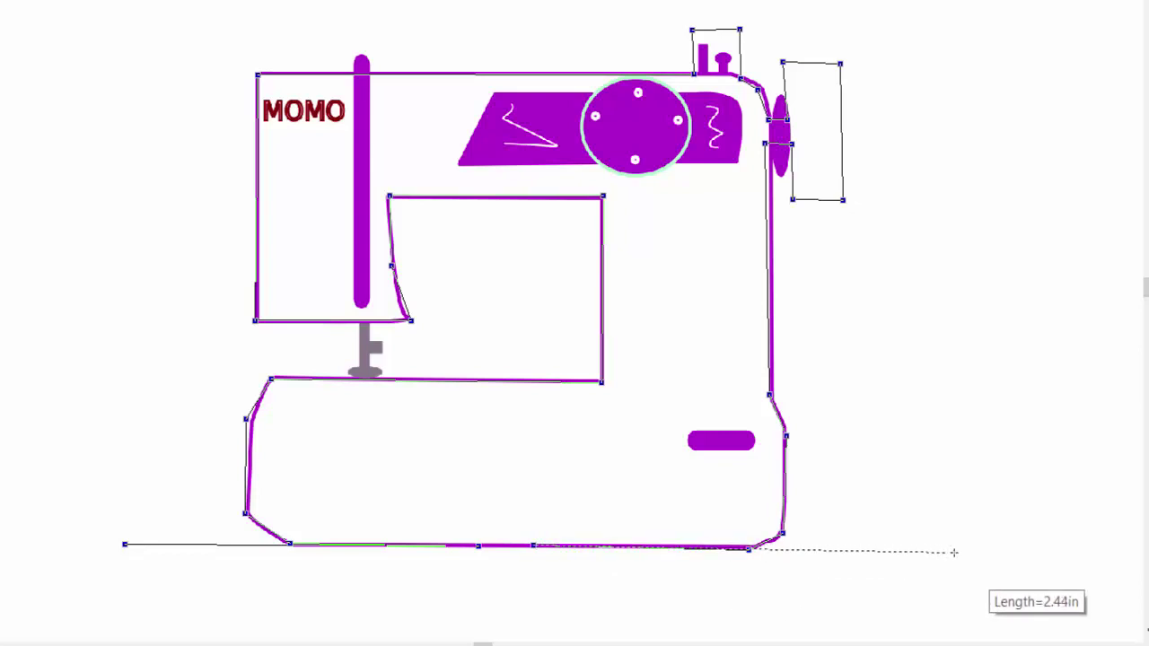
pyautogui.click(984, 552)
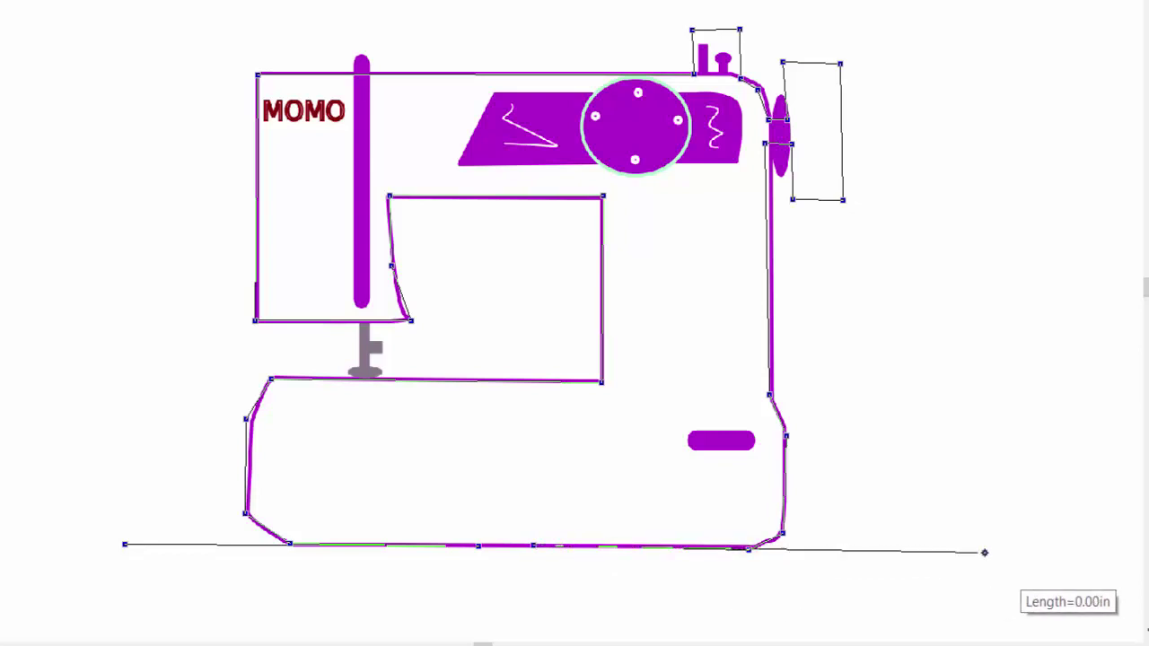
pyautogui.press('Return')
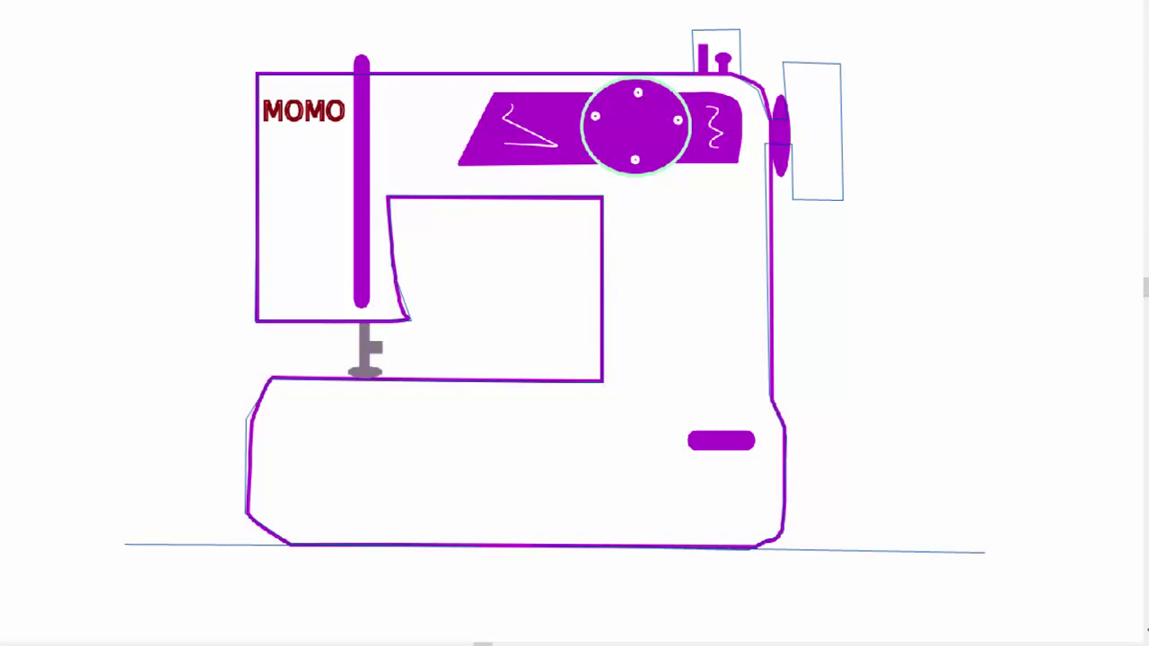
# - Make the rectangle around the spool pins taller and align its corner points so its sides are straight and vertical
pyautogui.click(740, 20)
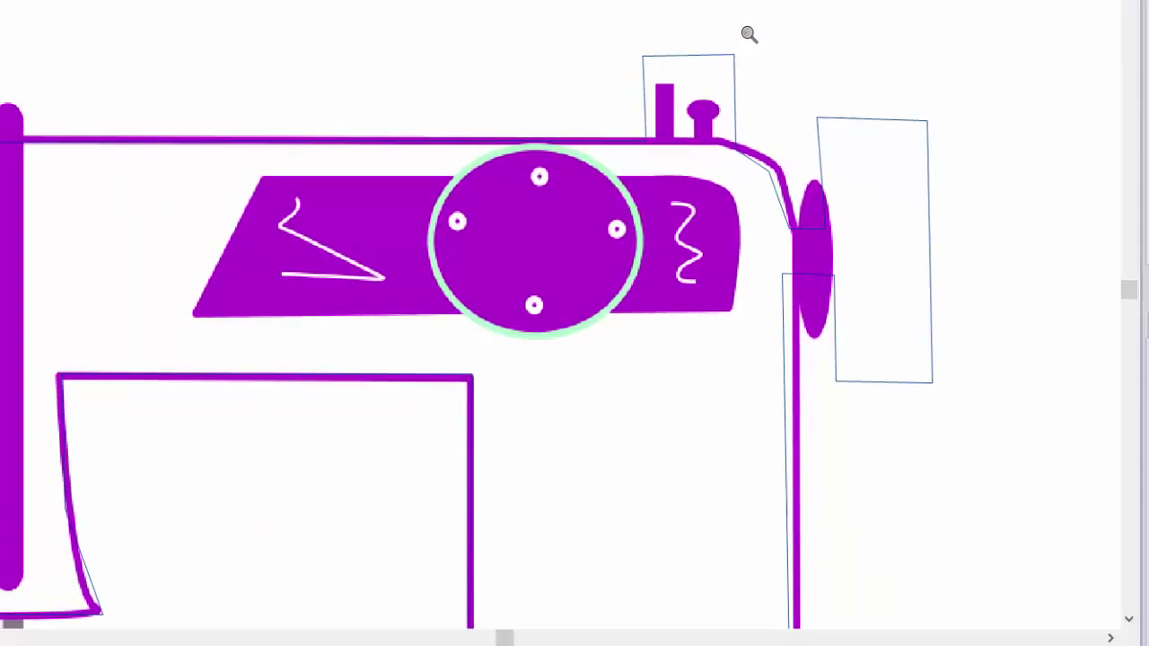
pyautogui.click(750, 35)
pyautogui.click(12, 78)
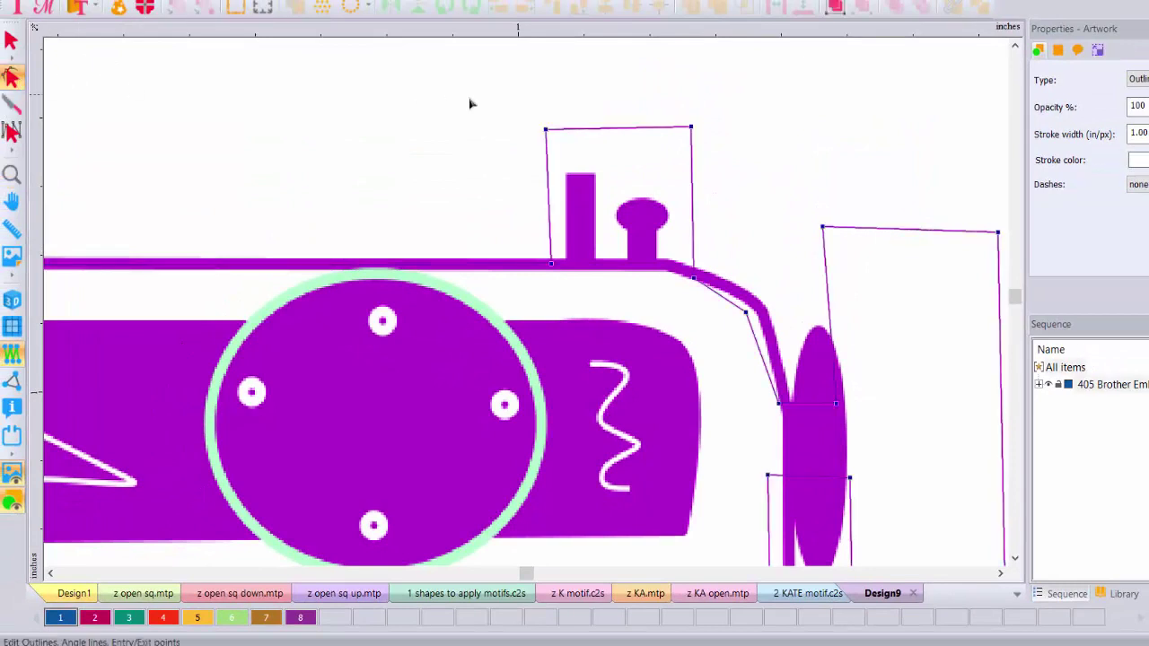
pyautogui.moveTo(521, 80); pyautogui.dragTo(692, 61)
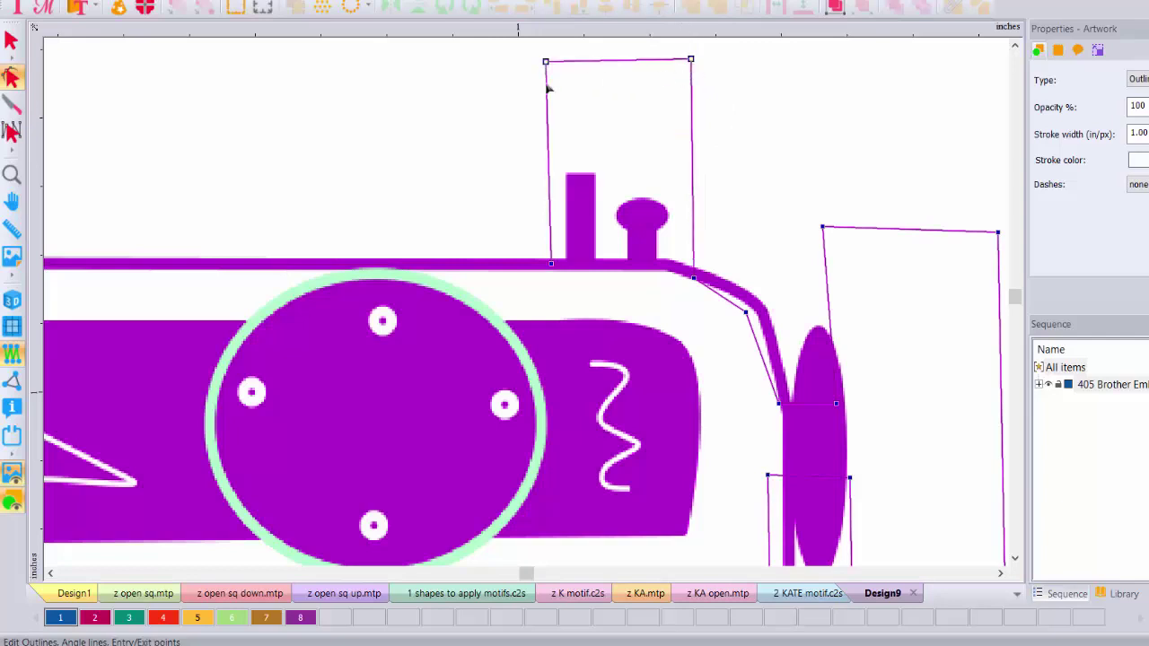
pyautogui.click(578, 104)
pyautogui.moveTo(546, 62); pyautogui.dragTo(551, 58)
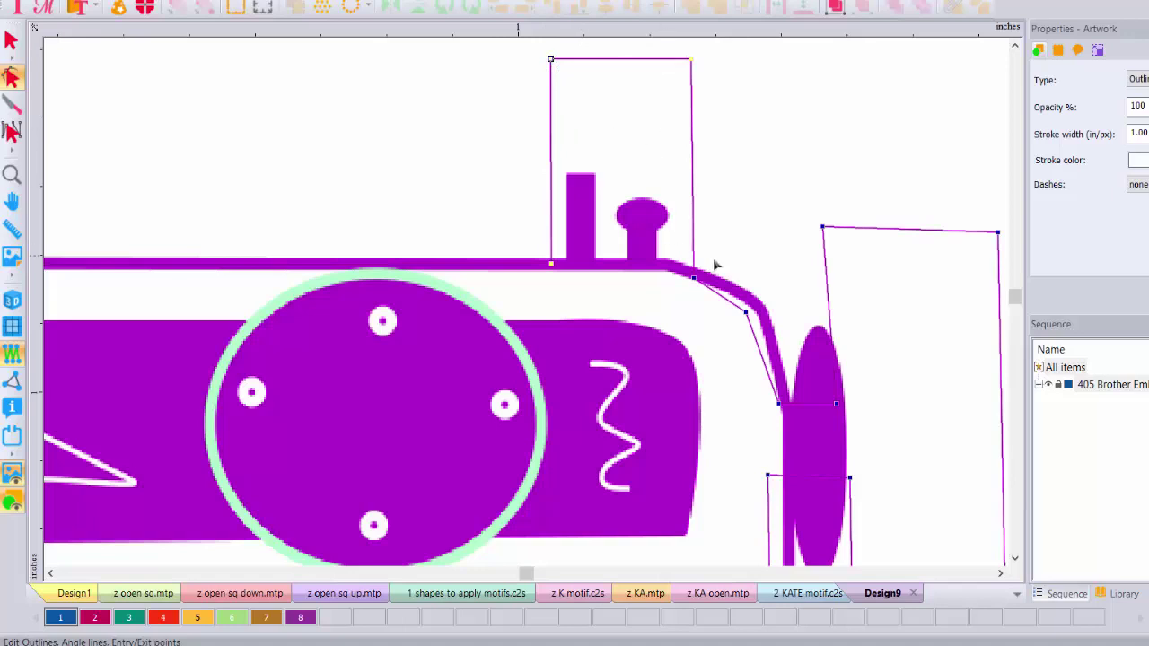
pyautogui.moveTo(694, 279); pyautogui.dragTo(690, 266)
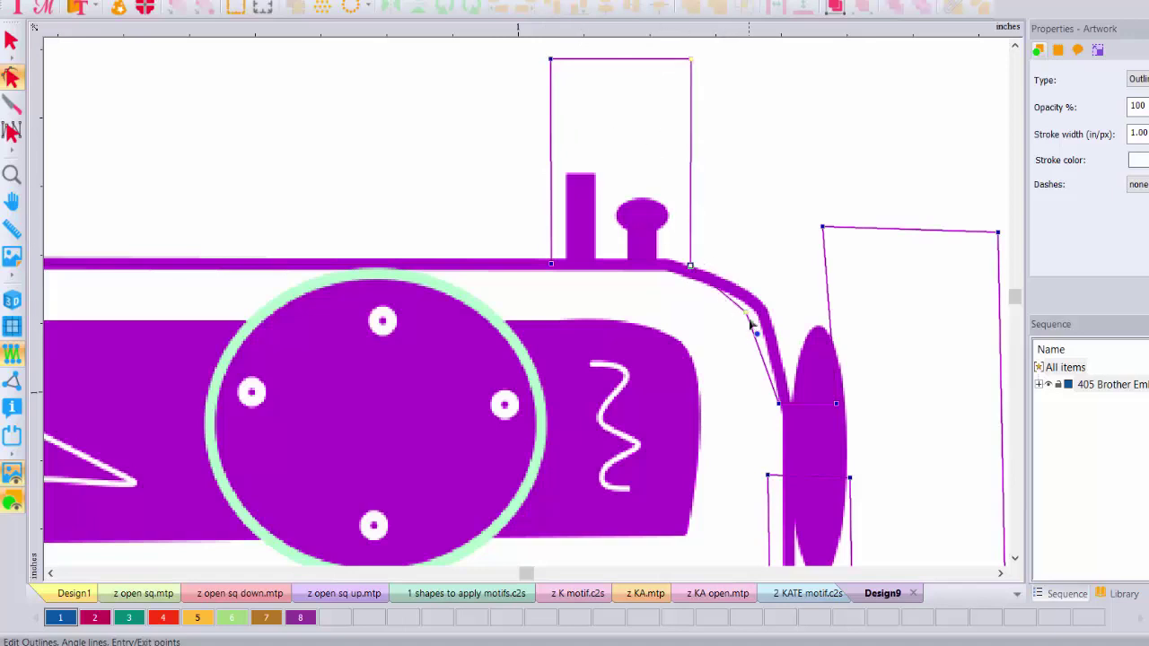
# - Move the outline's shoulder point onto the backdrop's rounded upper right corner and convert it to a smooth point
pyautogui.moveTo(745, 320); pyautogui.dragTo(760, 308)
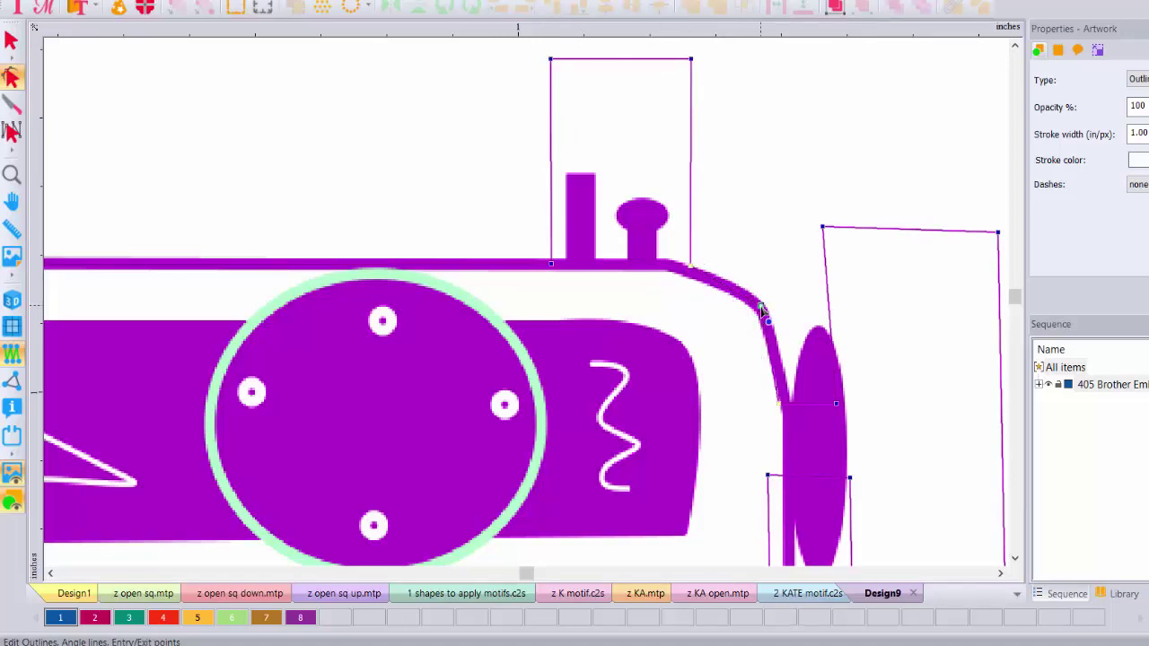
pyautogui.rightClick(760, 308)
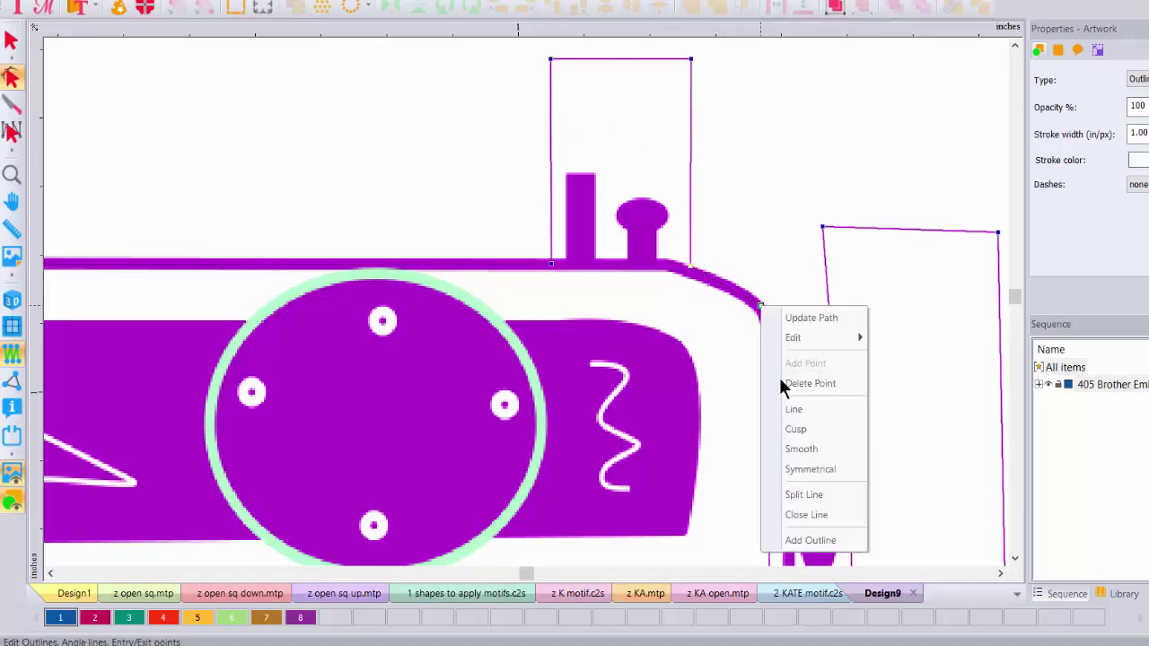
pyautogui.click(802, 453)
pyautogui.click(1016, 558)
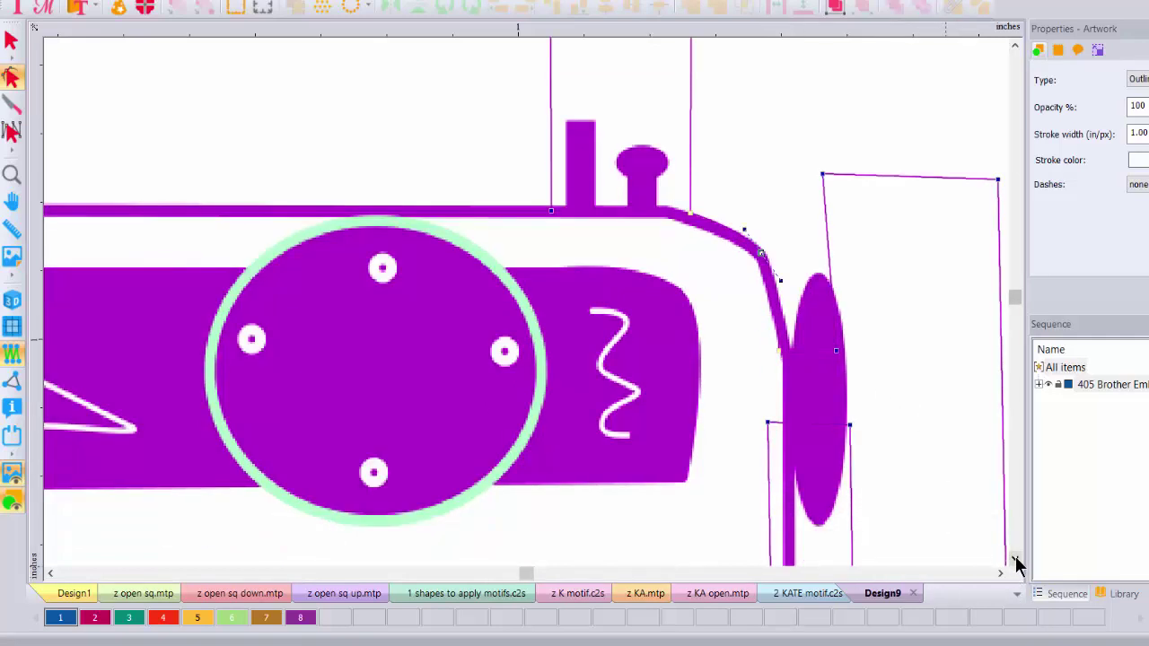
# - Move the handwheel rectangle's lower points down together so the neck meets the machine's side, and align the lower outer corner vertically
pyautogui.click(1015, 558)
pyautogui.click(1016, 557)
pyautogui.click(1016, 557)
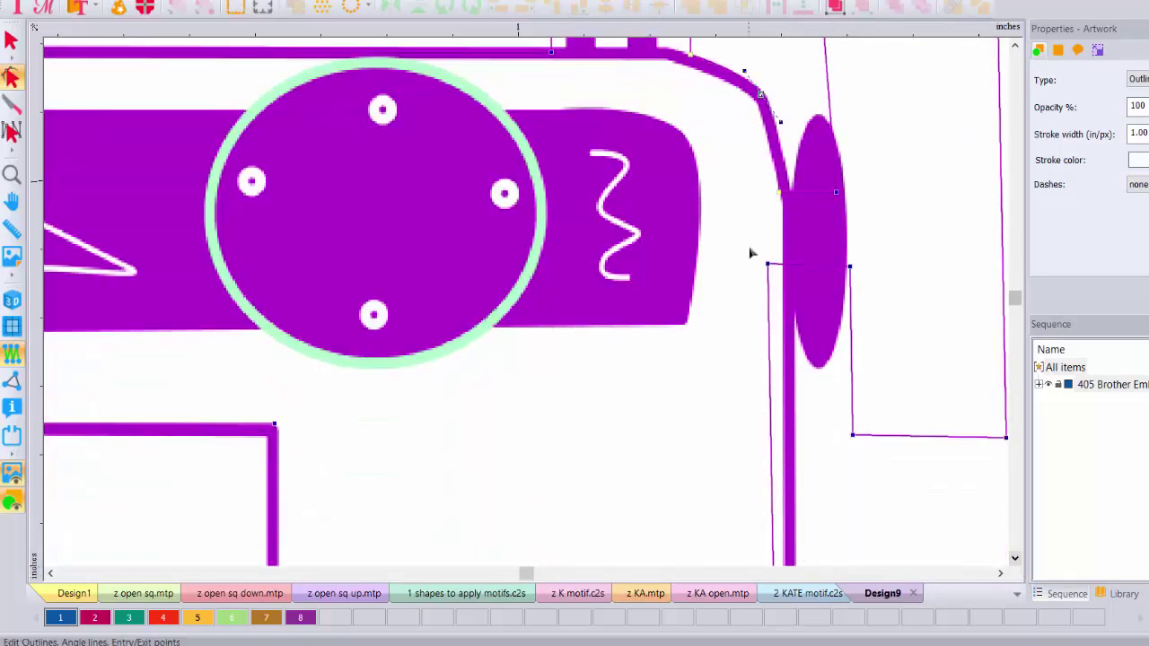
pyautogui.click(1001, 573)
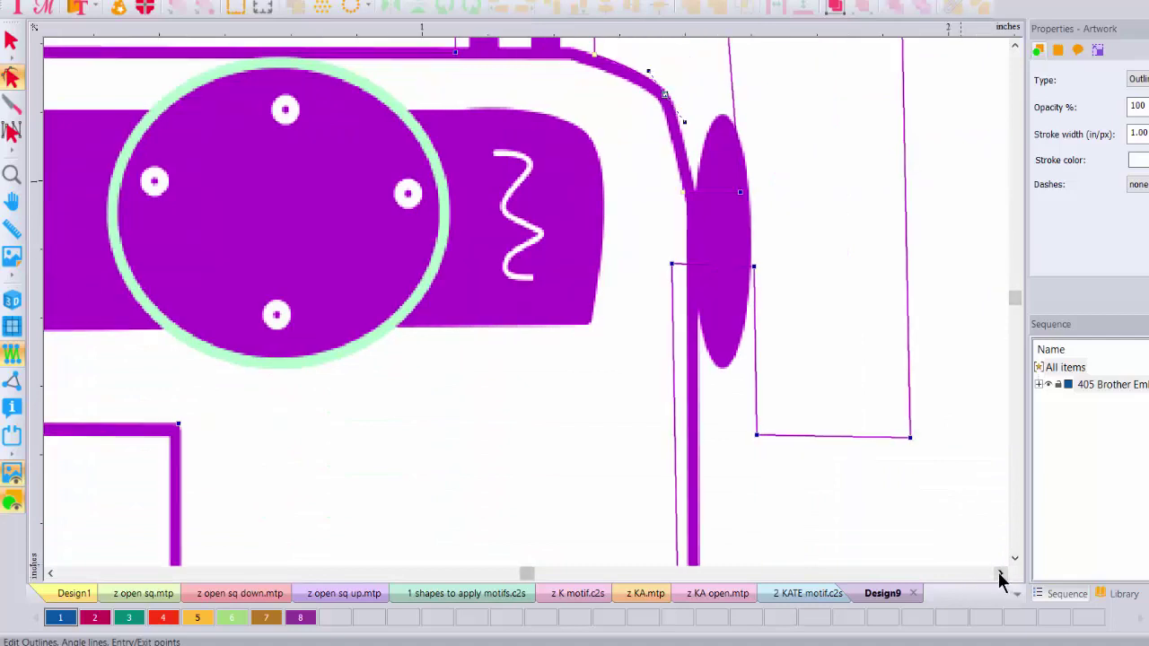
pyautogui.moveTo(623, 227); pyautogui.dragTo(951, 484)
pyautogui.moveTo(672, 266); pyautogui.dragTo(688, 348)
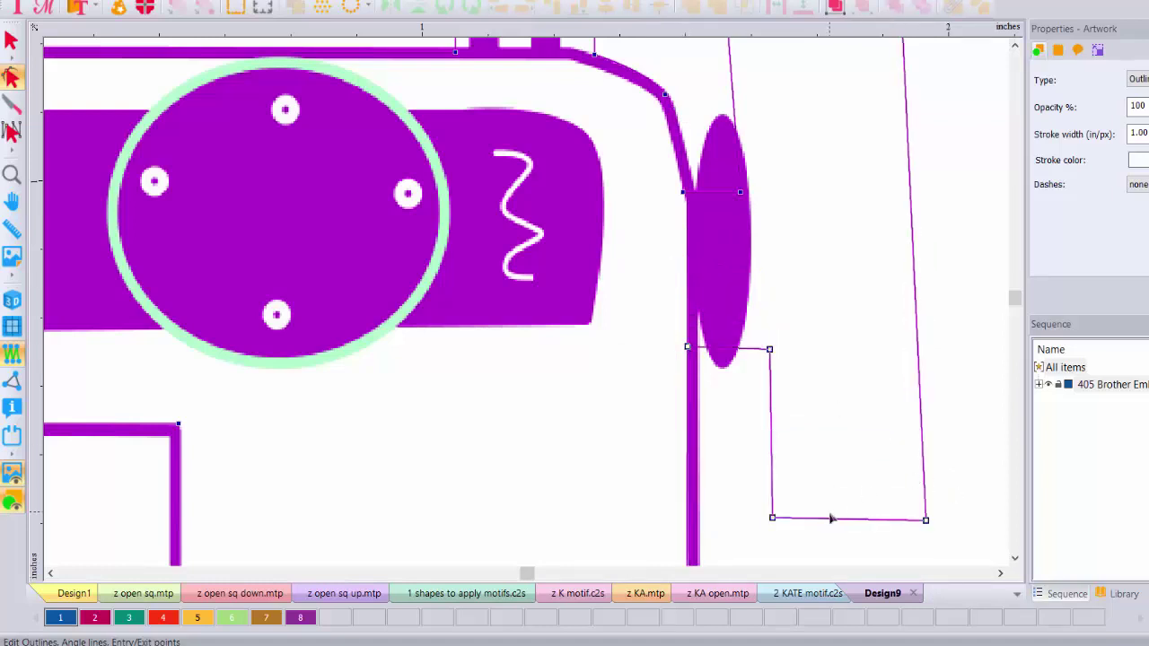
pyautogui.click(907, 521)
pyautogui.click(928, 524)
pyautogui.moveTo(926, 521); pyautogui.dragTo(905, 521)
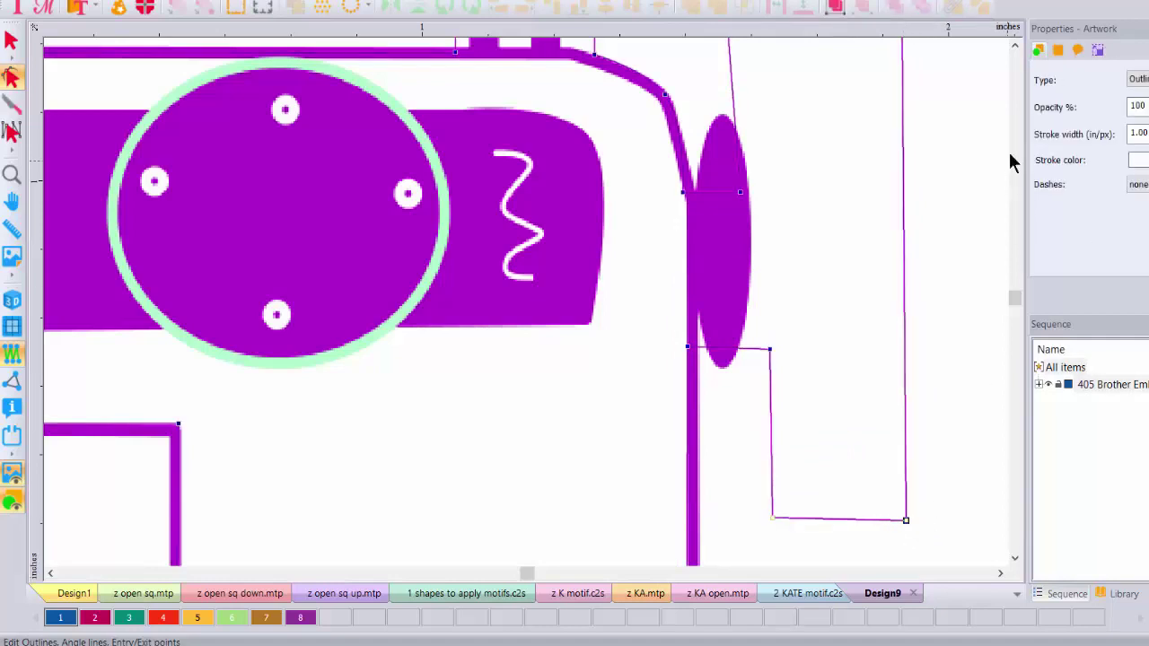
# - Add a horizontal guideline at the top of the handwheel rectangle and align its upper outer corner to it
pyautogui.click(1015, 47)
pyautogui.click(1014, 49)
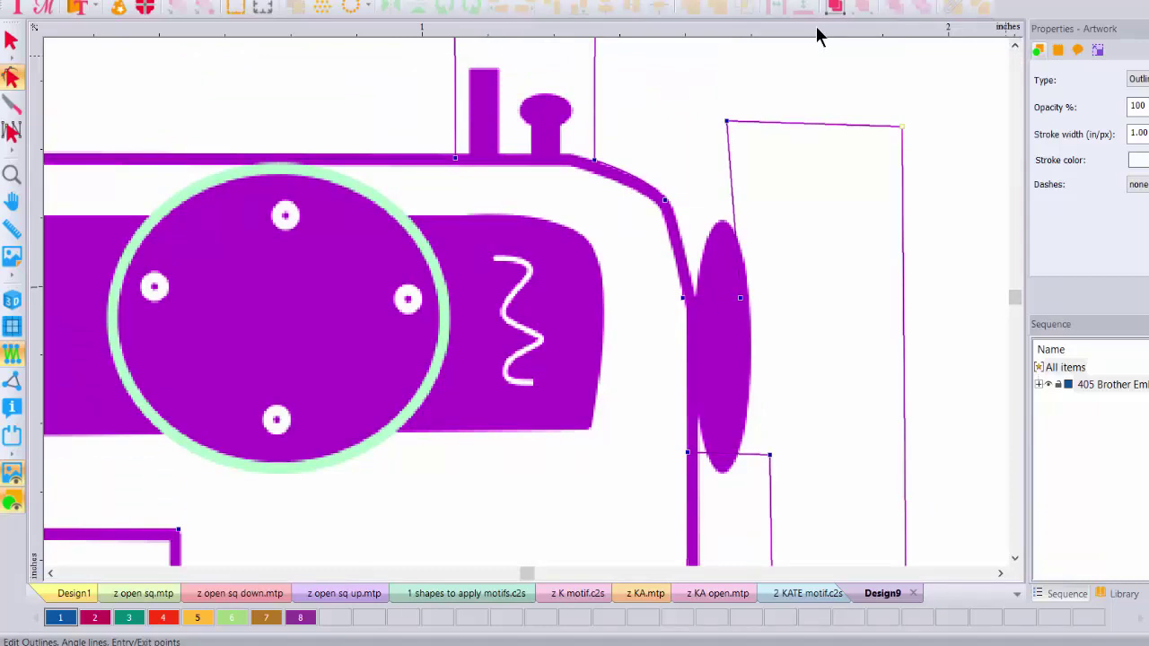
pyautogui.moveTo(817, 36); pyautogui.dragTo(816, 121)
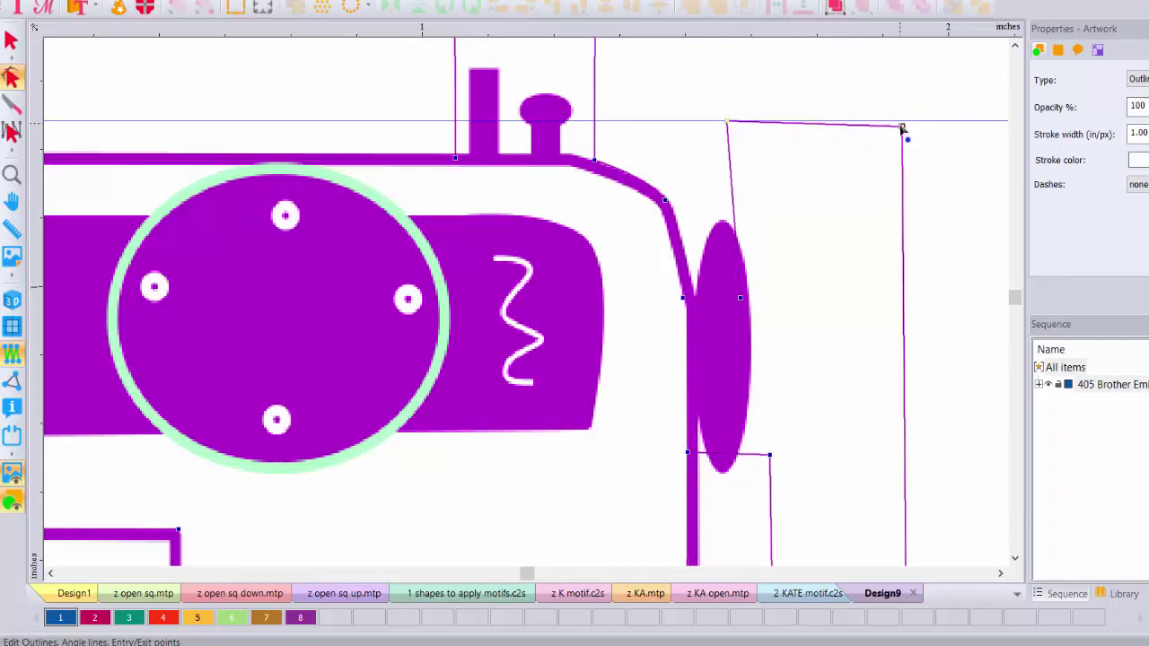
pyautogui.moveTo(903, 129); pyautogui.dragTo(900, 121)
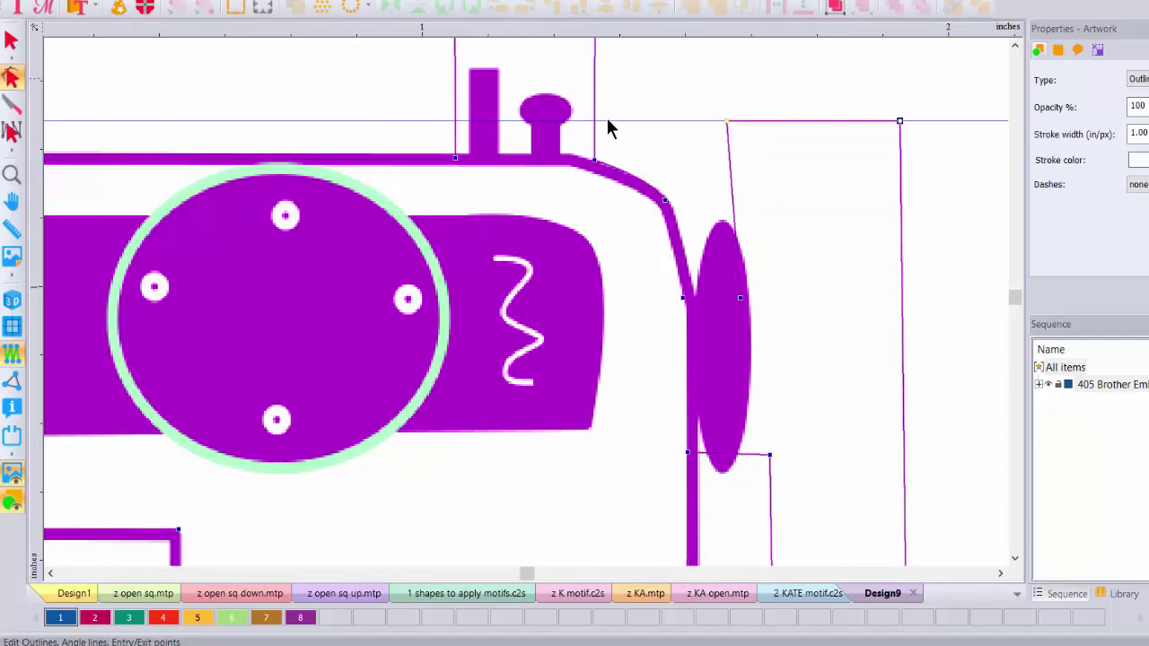
# - Add a vertical guideline along the handwheel rectangle's inner side and align the upper neck point and both inner corners to it
pyautogui.click(770, 125)
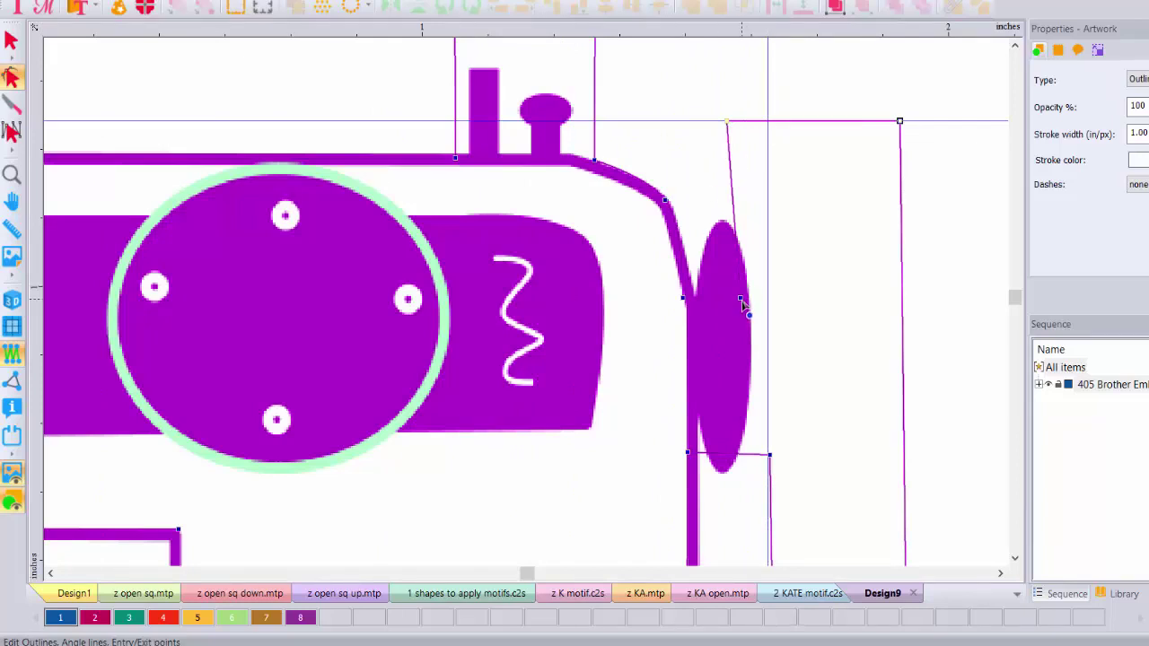
pyautogui.moveTo(741, 302); pyautogui.dragTo(769, 301)
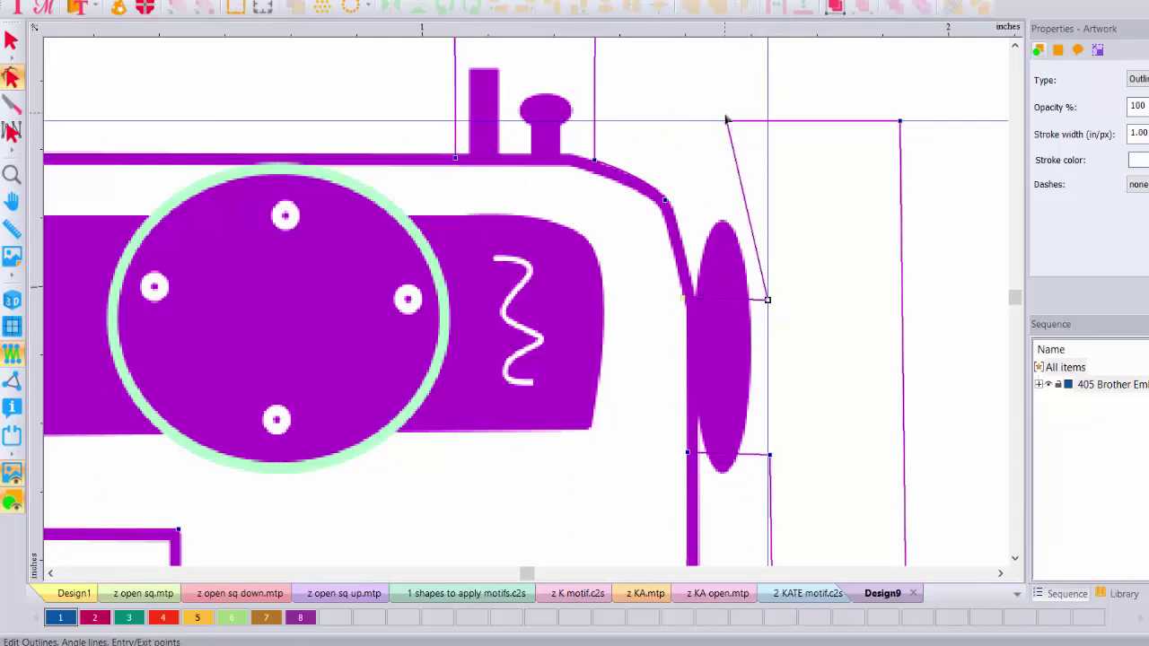
pyautogui.moveTo(727, 125); pyautogui.dragTo(767, 125)
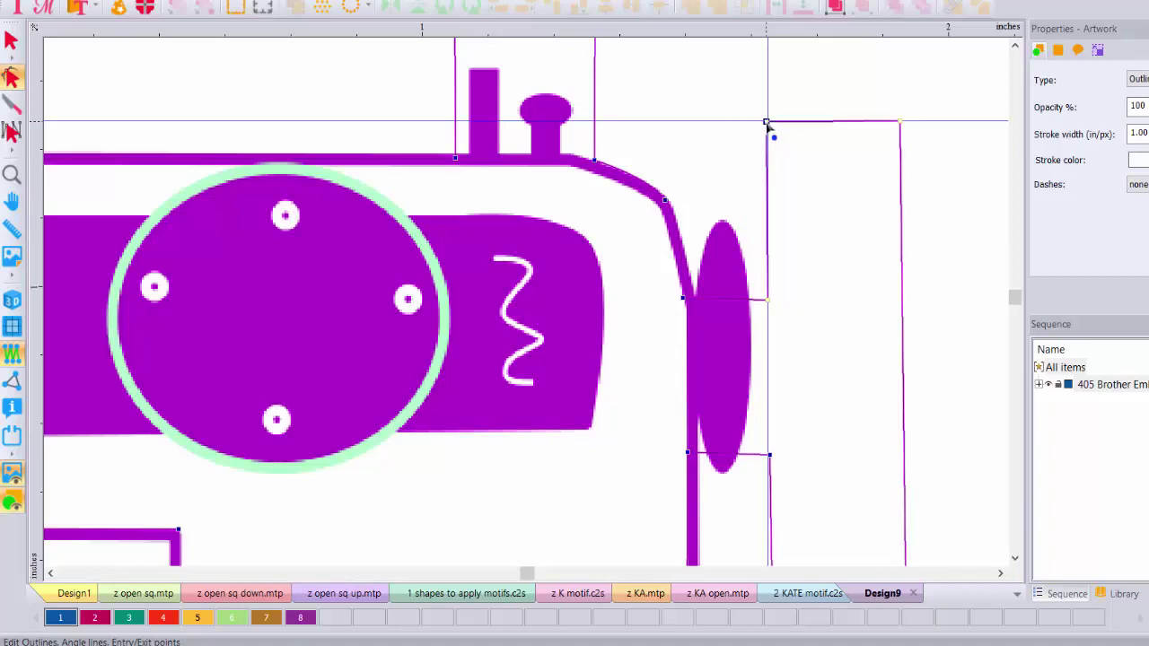
pyautogui.click(1015, 558)
pyautogui.click(1015, 558)
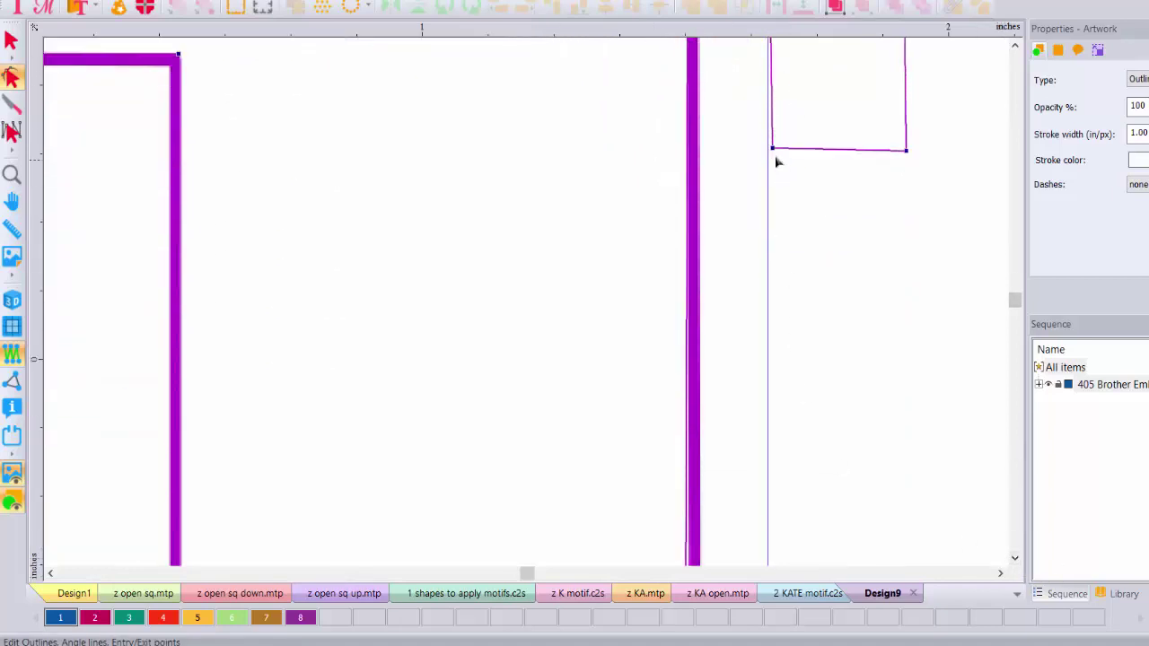
pyautogui.moveTo(773, 153); pyautogui.dragTo(770, 150)
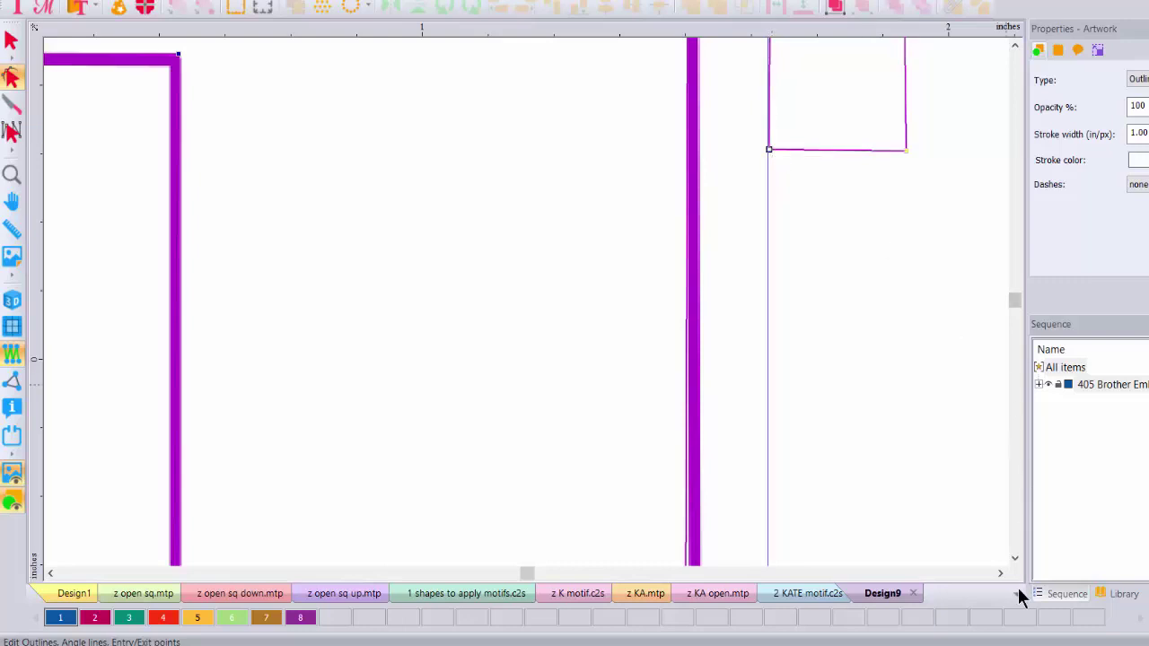
# - Move the outline point on the machine's lower right side onto the backdrop's bend
pyautogui.click(1015, 559)
pyautogui.click(1015, 560)
pyautogui.click(1016, 559)
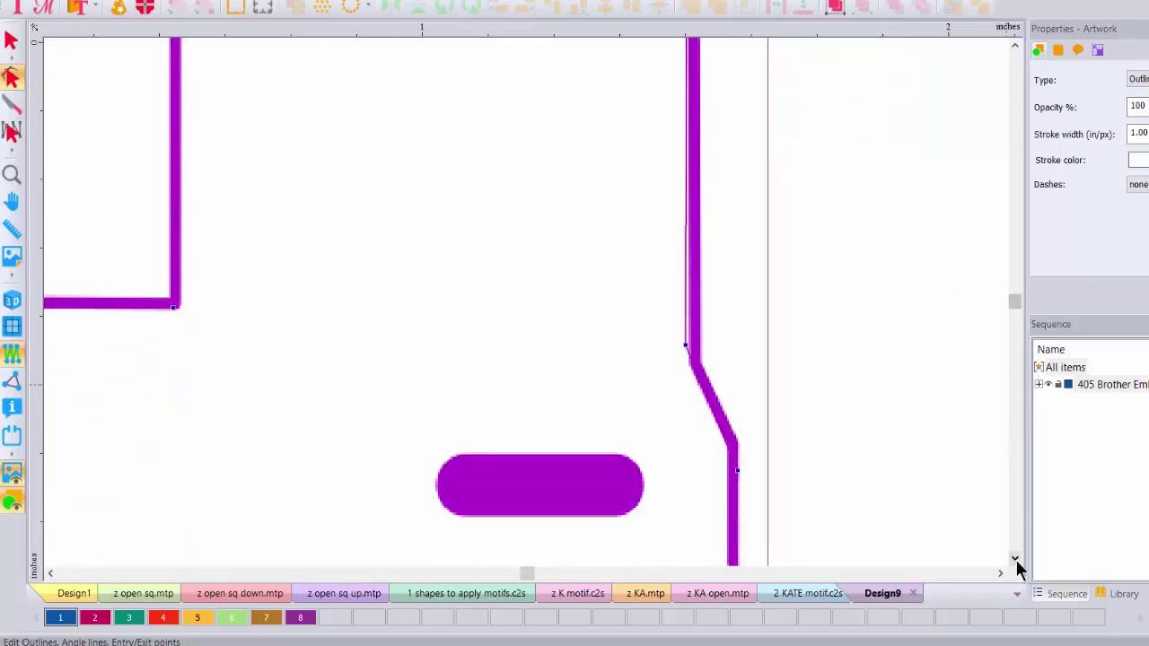
pyautogui.moveTo(688, 351); pyautogui.dragTo(694, 363)
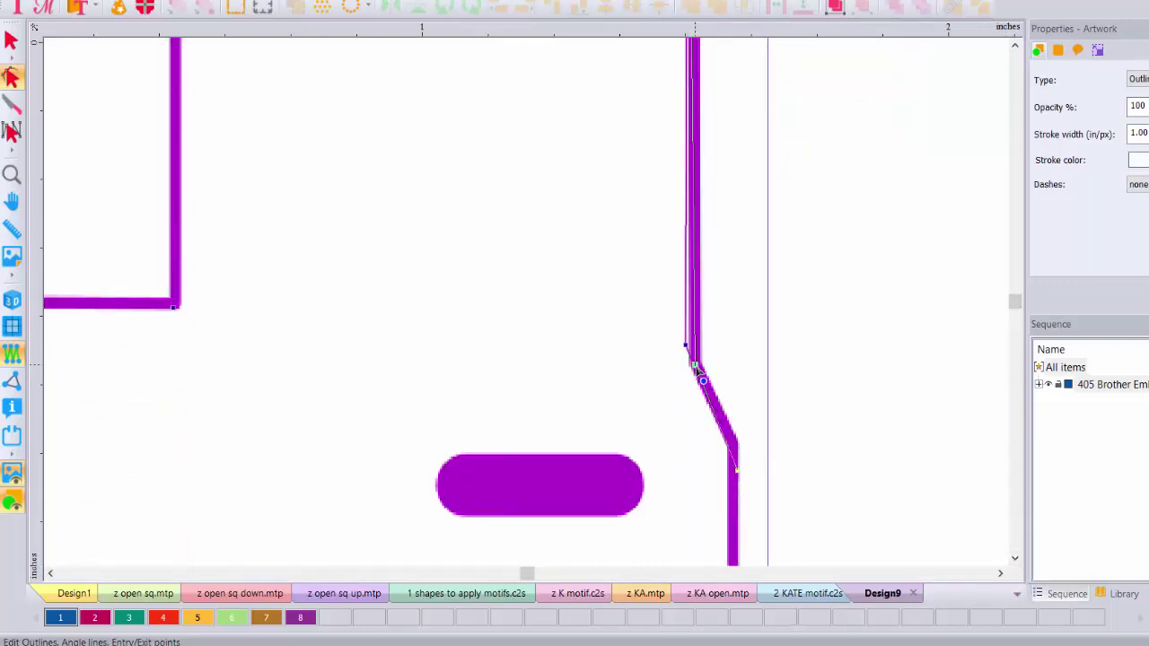
# - Add a horizontal guideline along the machine's bottom edge and align the base's right corner and the right extension line's outer end to it
pyautogui.click(1015, 559)
pyautogui.click(1014, 560)
pyautogui.click(1014, 560)
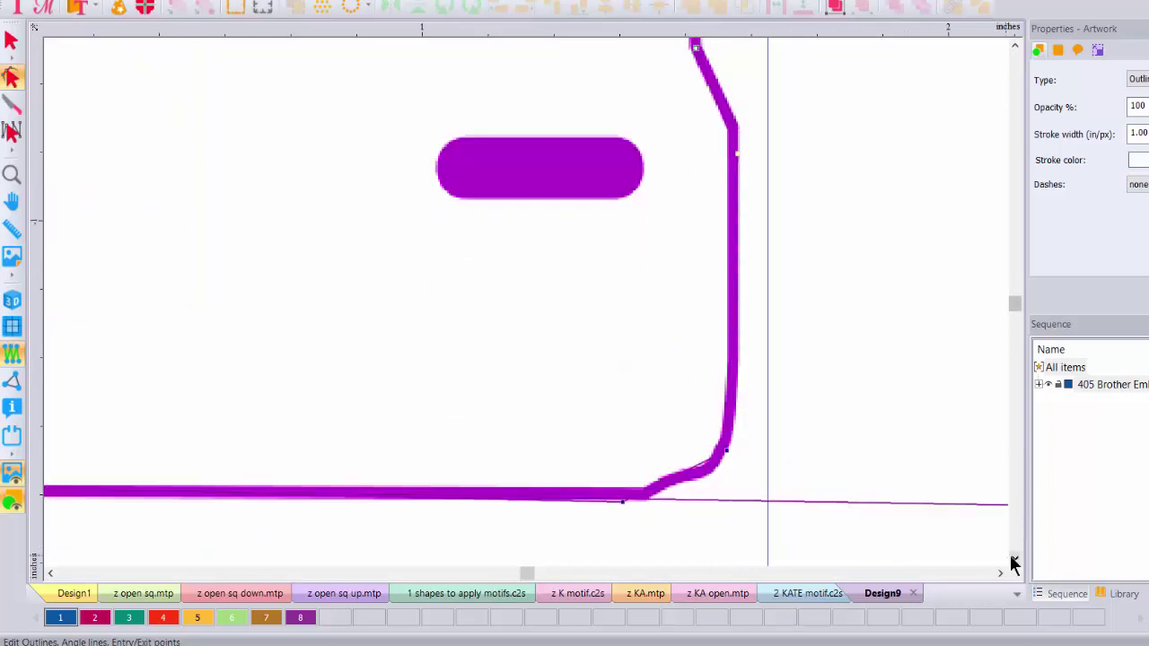
pyautogui.click(1015, 560)
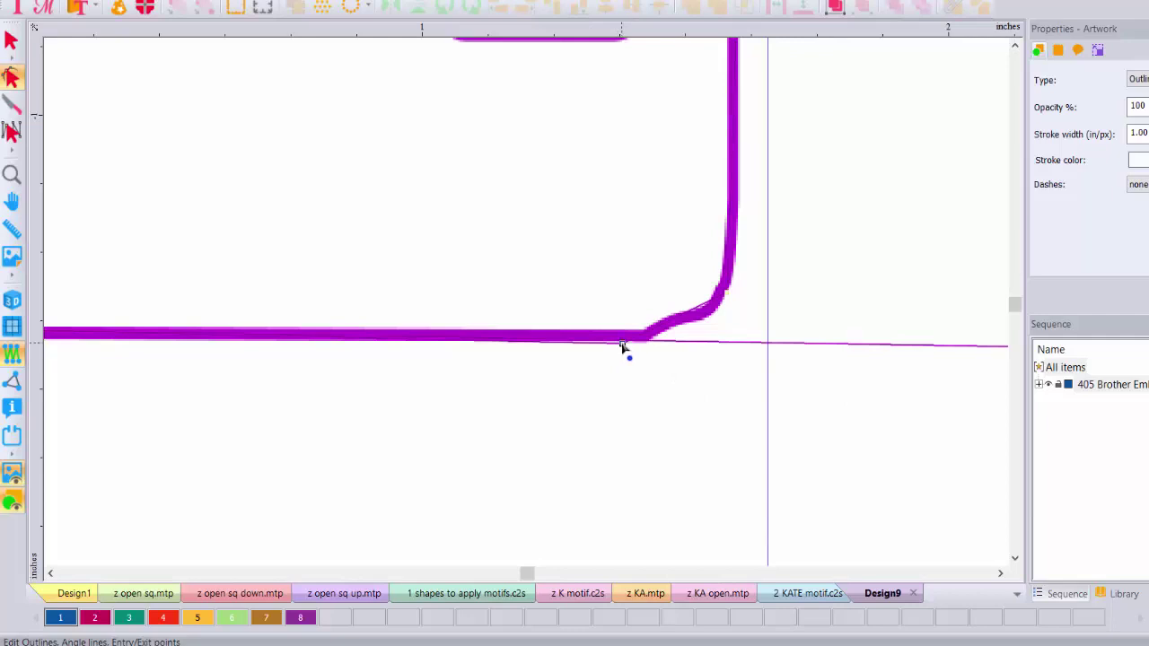
pyautogui.click(622, 342)
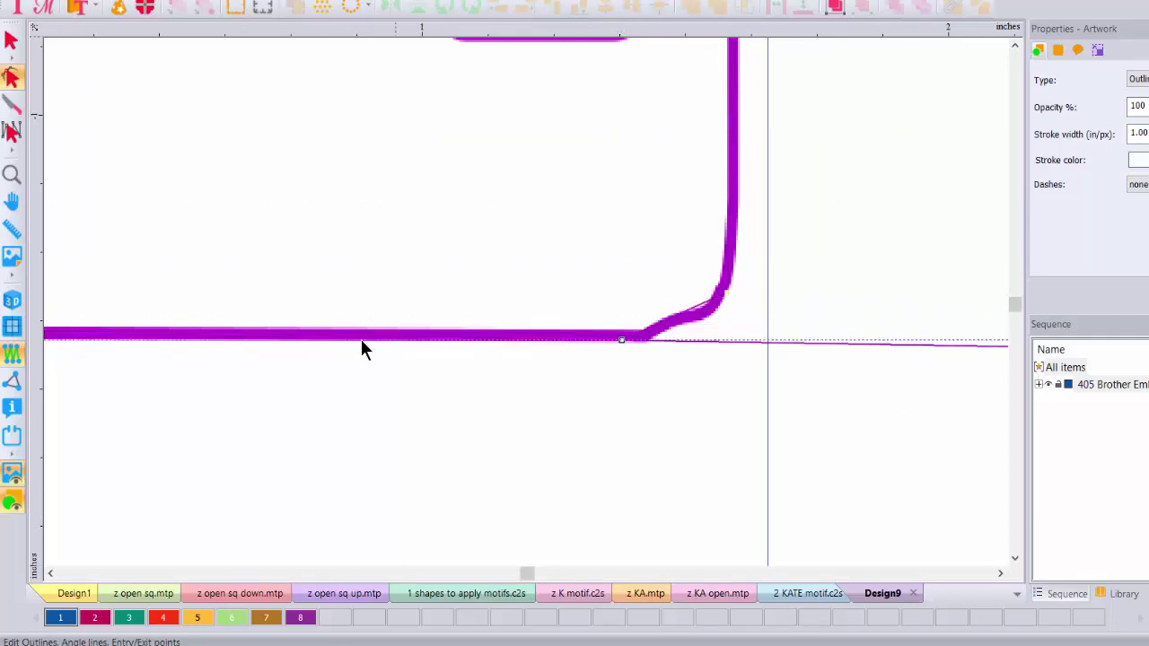
pyautogui.click(1000, 573)
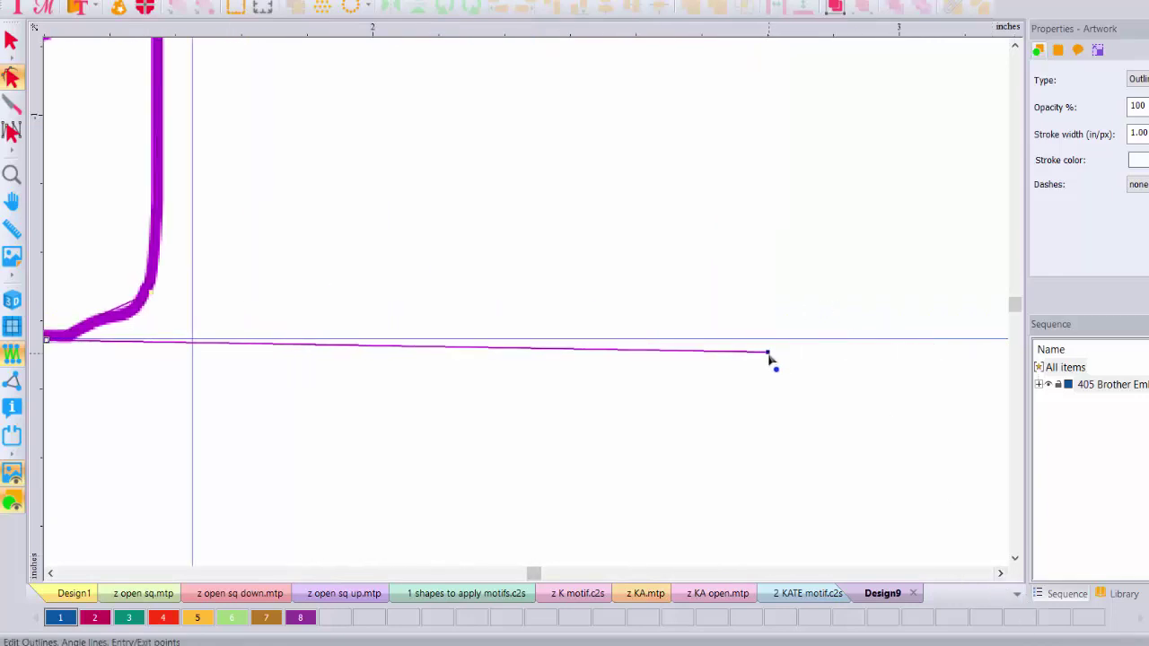
pyautogui.moveTo(770, 359); pyautogui.dragTo(771, 339)
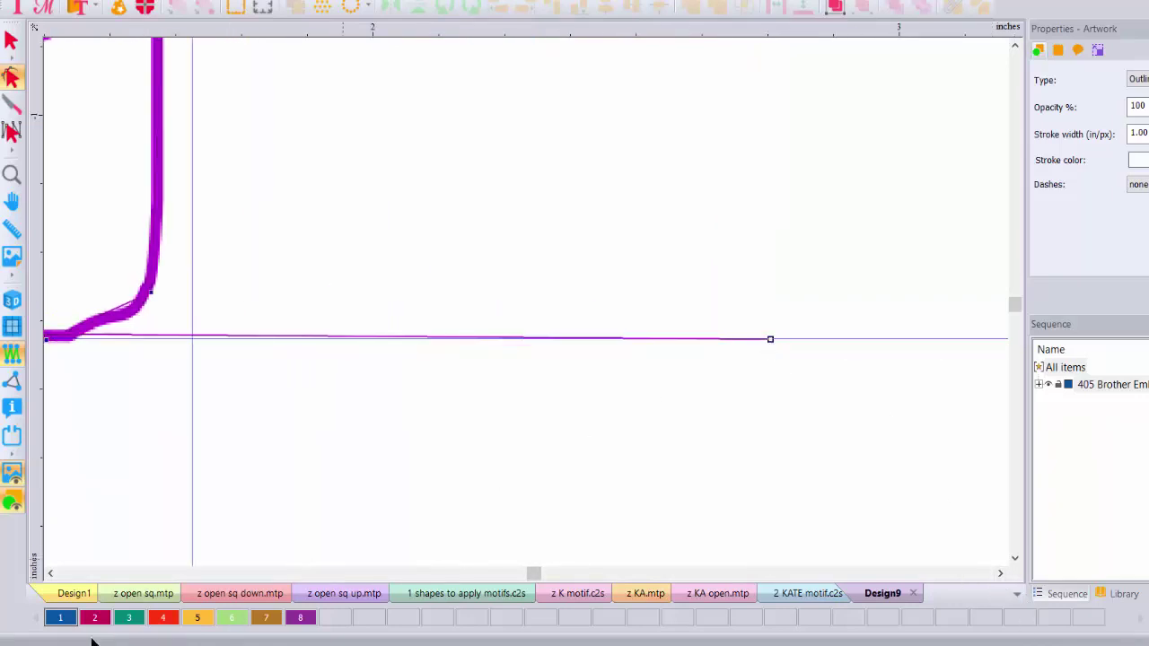
# - Align the base's left corner, the left extension line's outer end and the outline's two bottom end points to the horizontal guideline
pyautogui.click(52, 575)
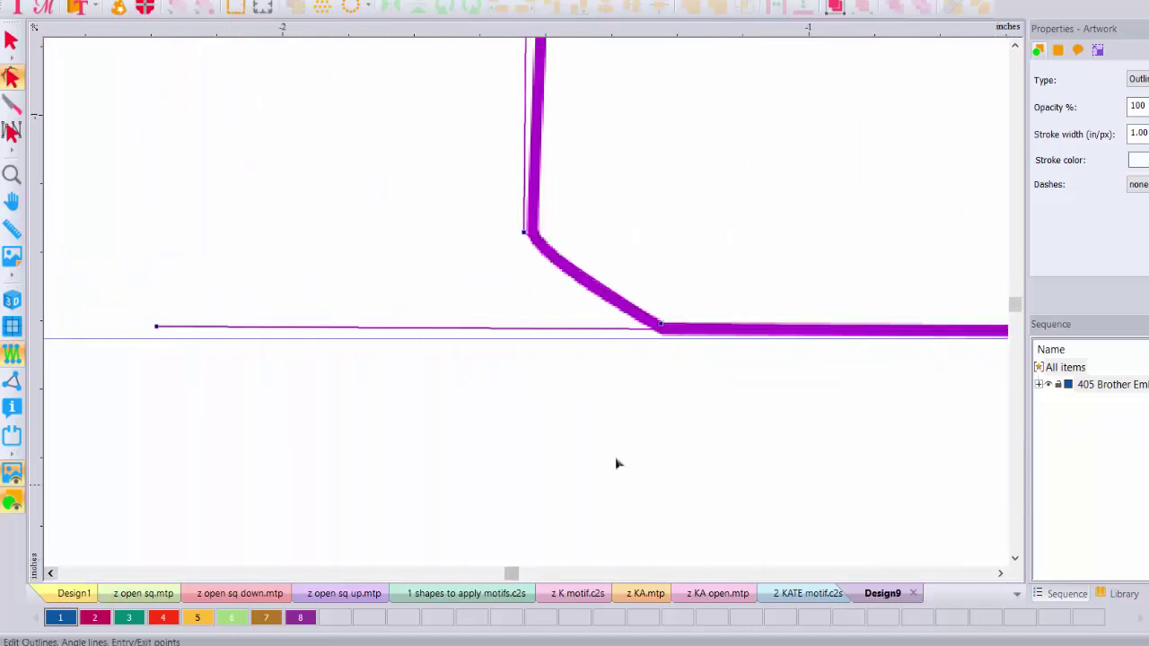
pyautogui.click(662, 332)
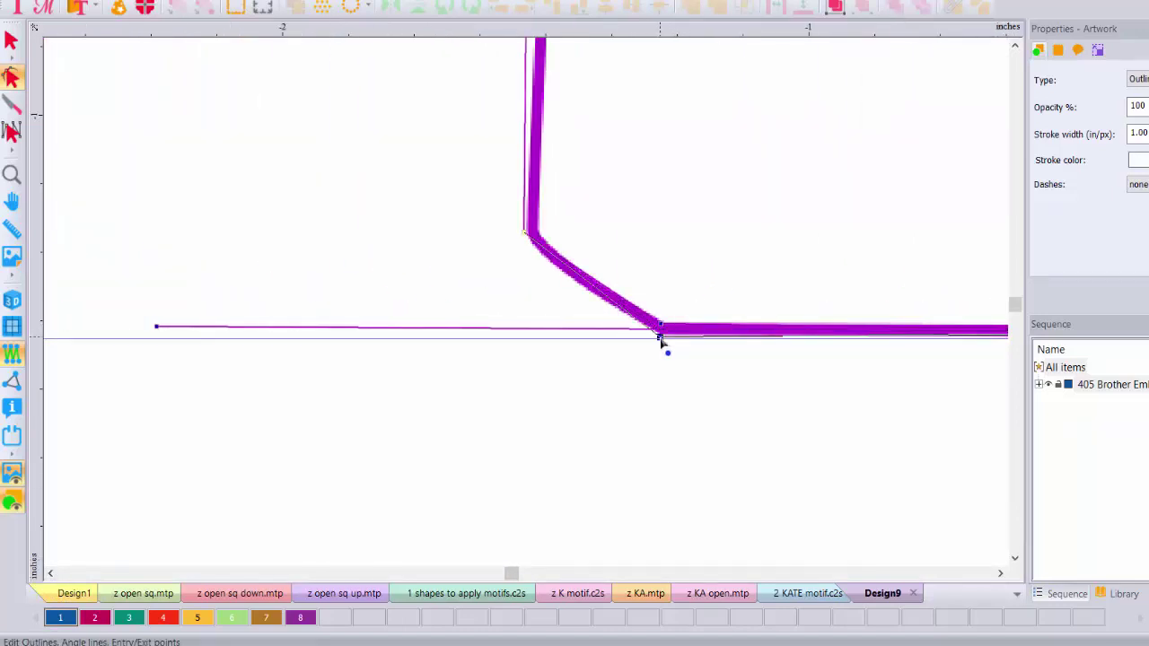
pyautogui.moveTo(160, 335); pyautogui.dragTo(155, 340)
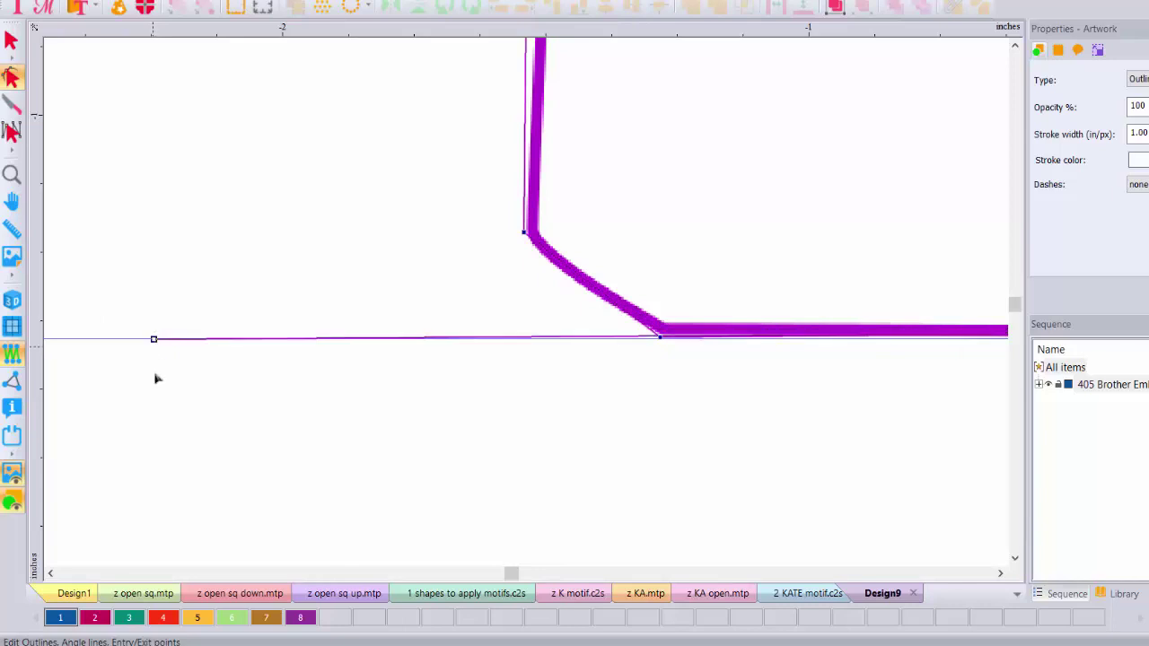
pyautogui.click(1000, 573)
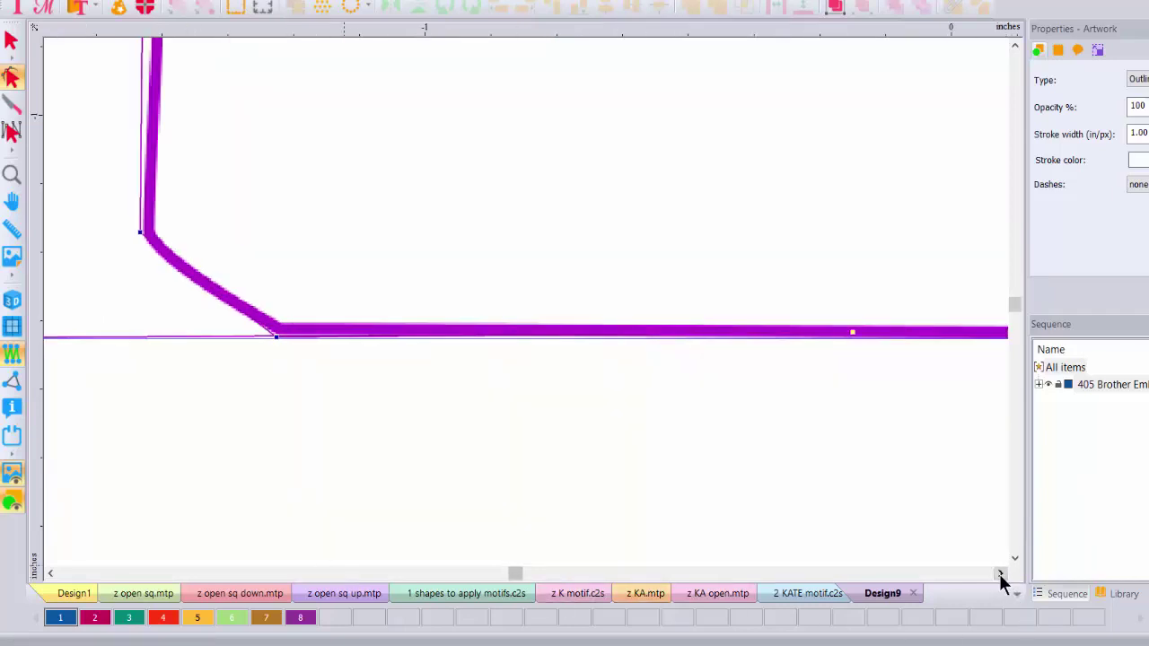
pyautogui.click(565, 336)
pyautogui.click(735, 336)
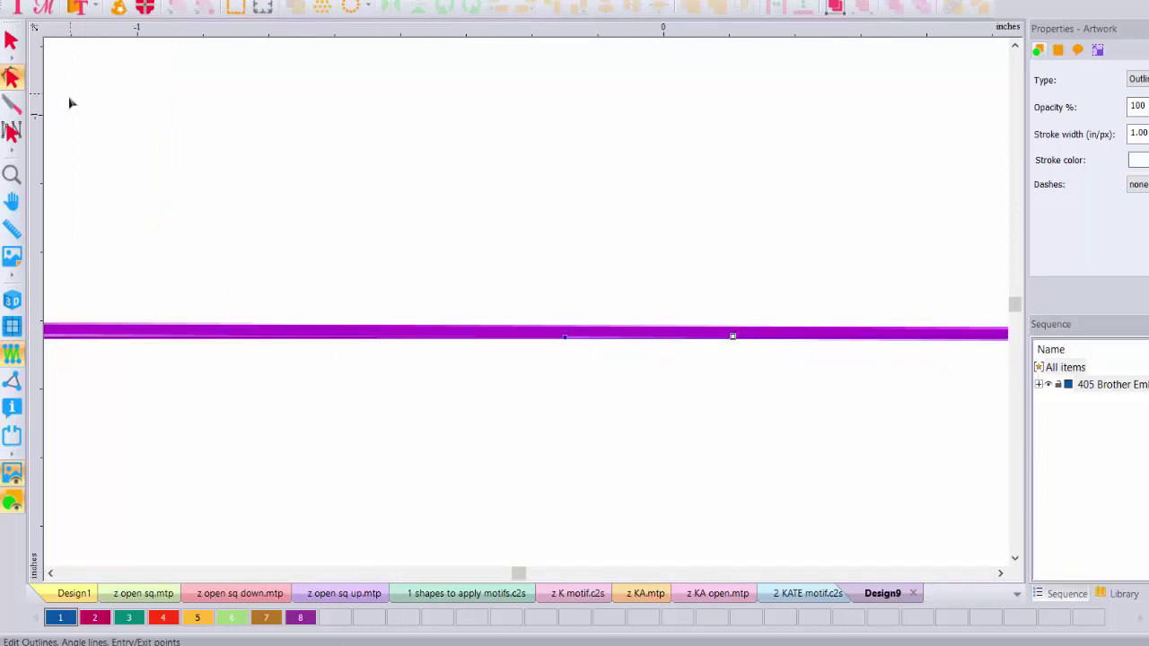
# - Show the whole design, select the backdrop image and lighten it
pyautogui.click(11, 175)
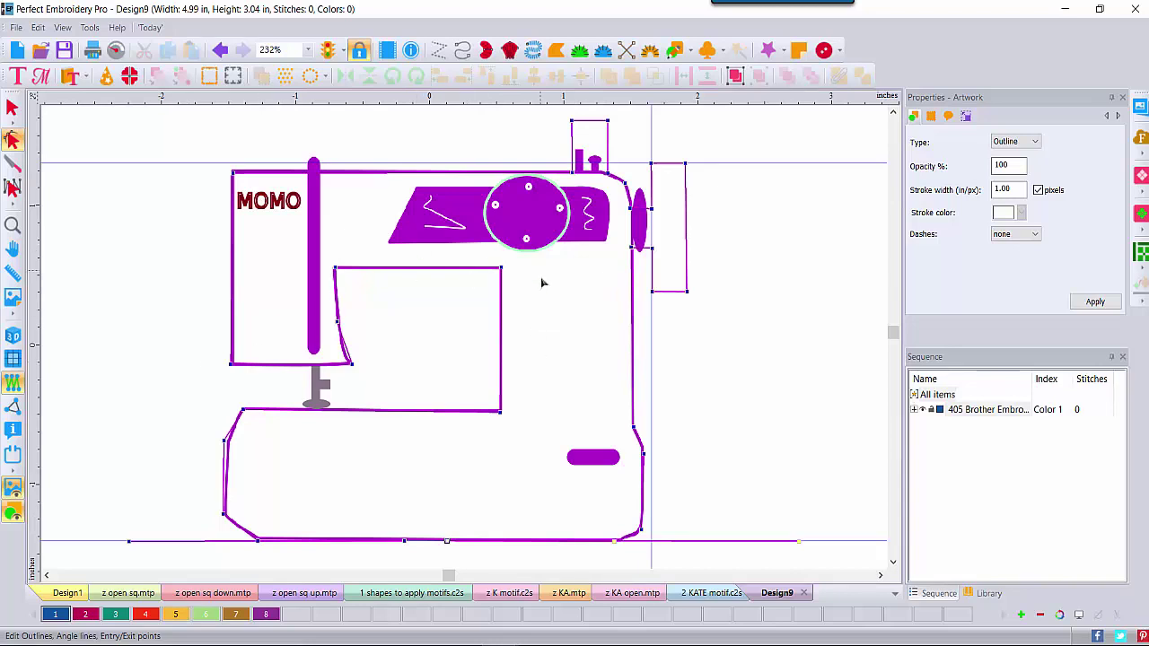
pyautogui.click(13, 302)
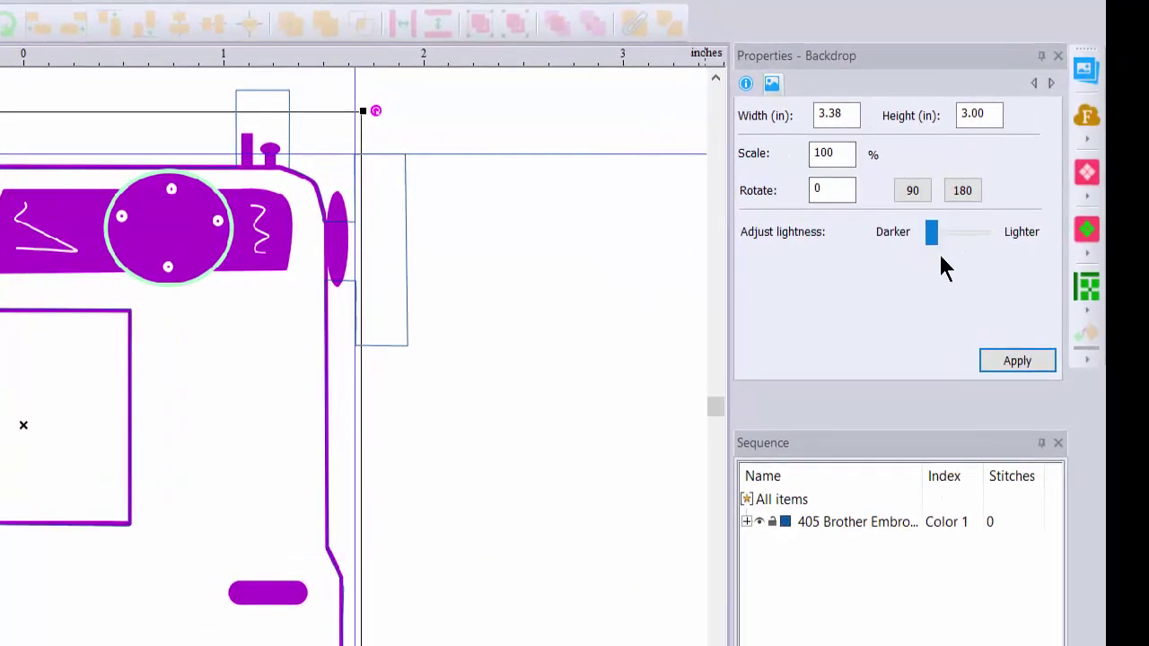
pyautogui.click(943, 236)
pyautogui.moveTo(929, 230); pyautogui.dragTo(973, 237)
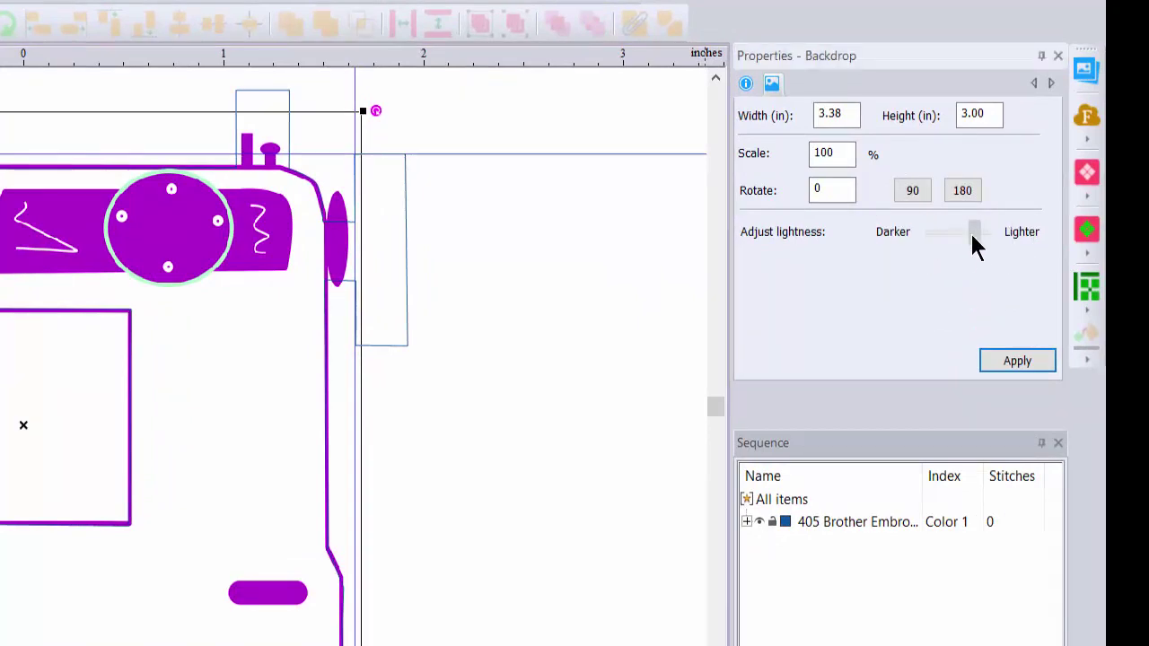
pyautogui.click(1017, 362)
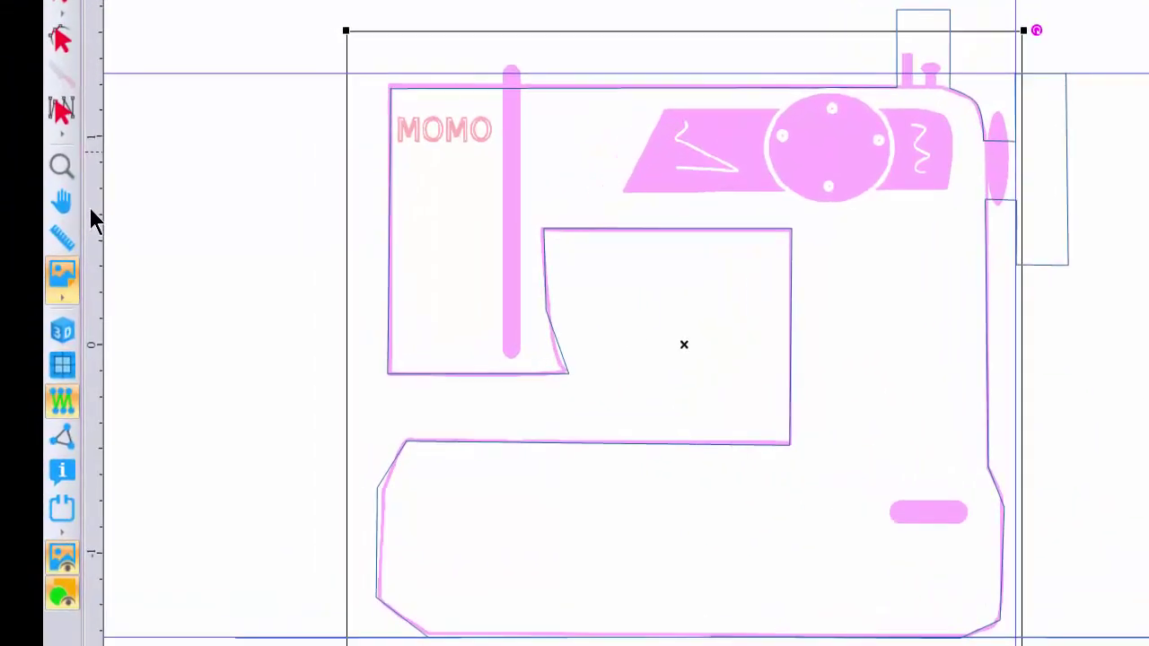
# - Remove all guidelines and hide the backdrop image so only the artwork outline is shown
pyautogui.rightClick(32, 260)
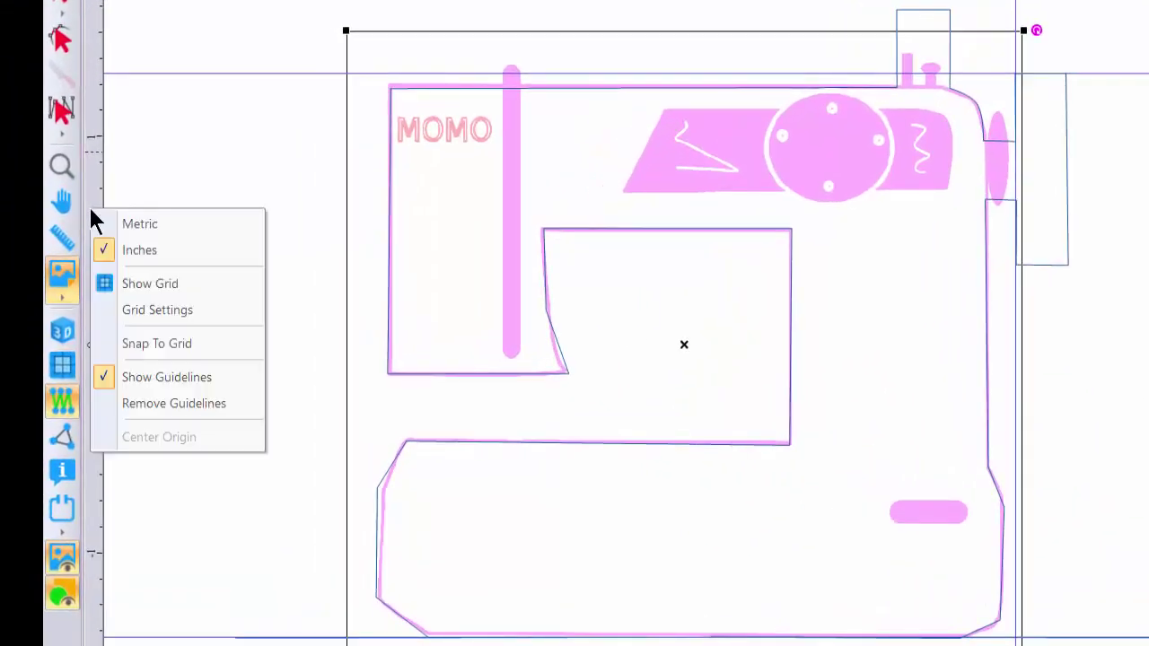
pyautogui.click(140, 406)
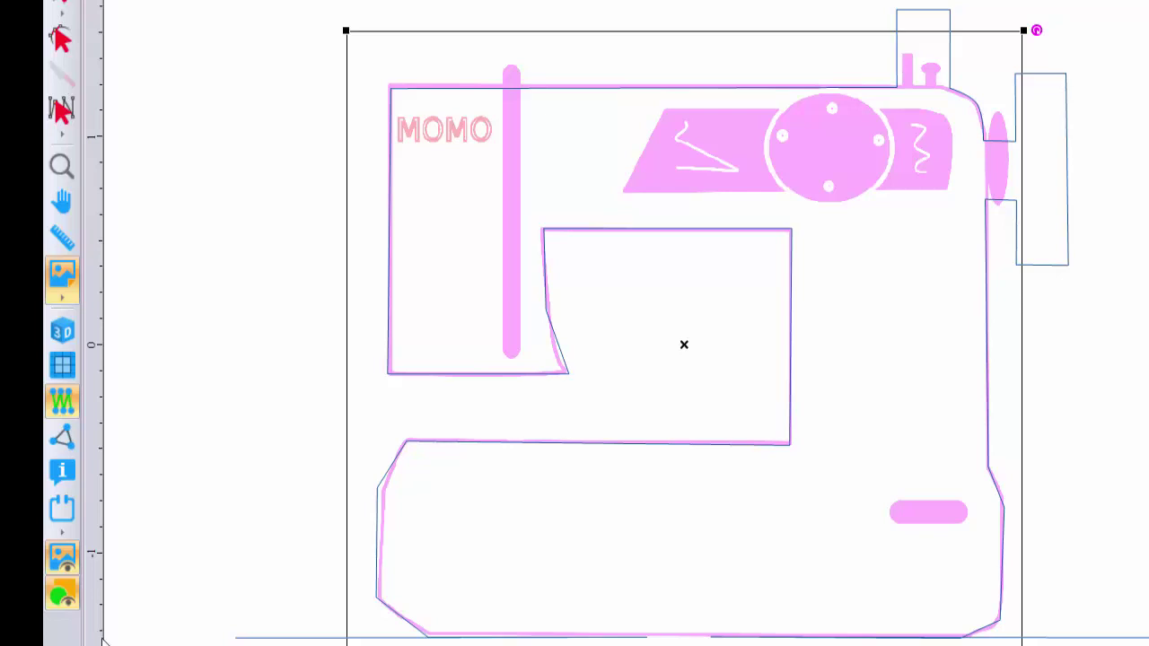
pyautogui.click(67, 563)
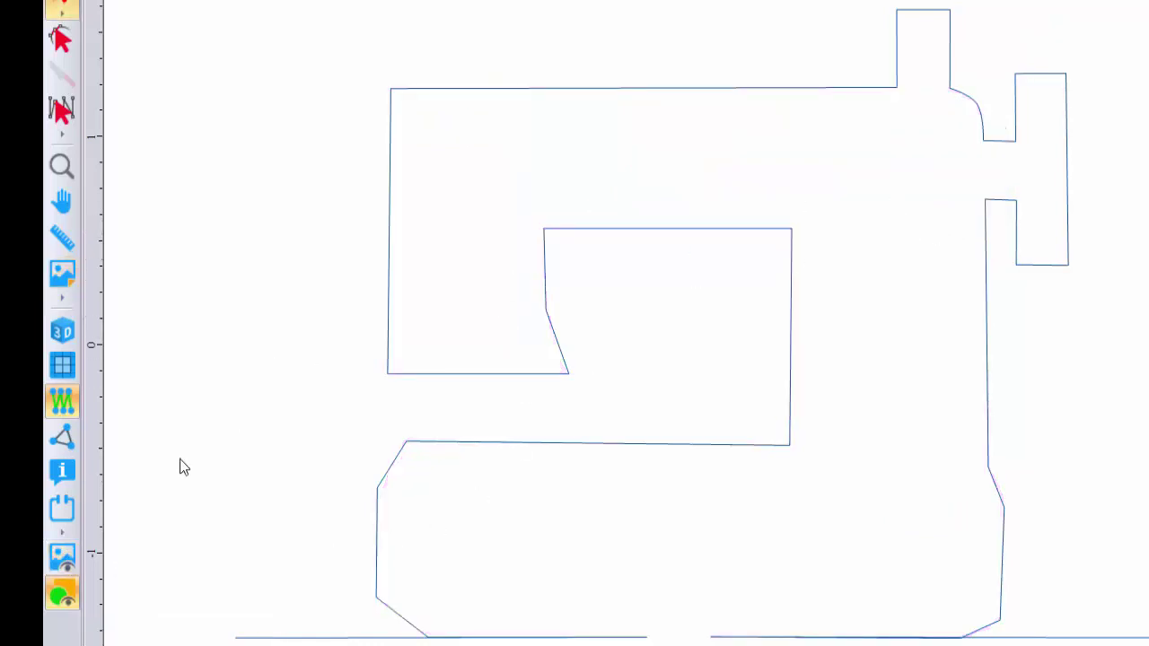
pyautogui.click(63, 555)
pyautogui.click(62, 555)
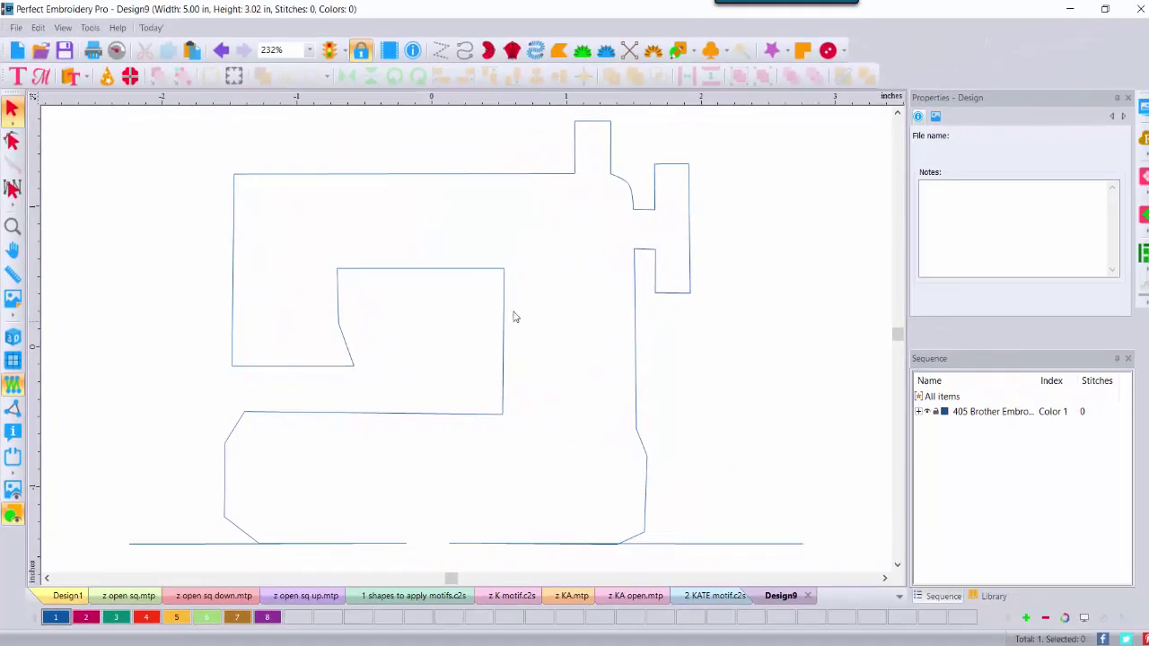
# - Set the zoom to 100%, select the sewing machine outline and open its transform properties
pyautogui.click(309, 51)
pyautogui.click(287, 173)
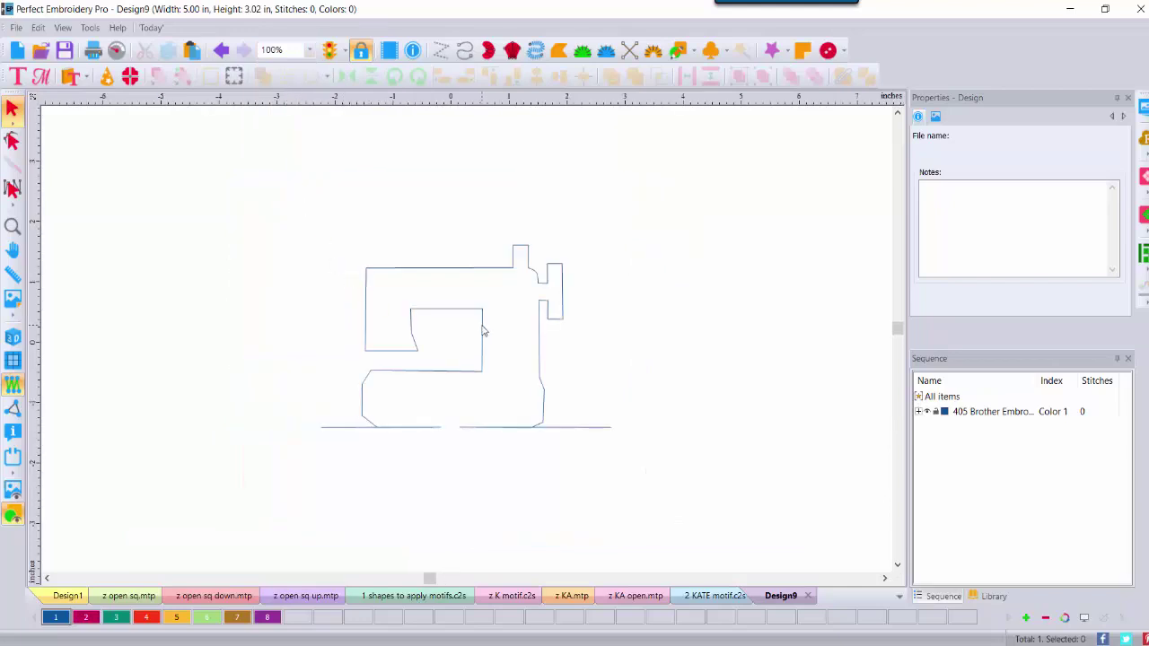
pyautogui.click(499, 269)
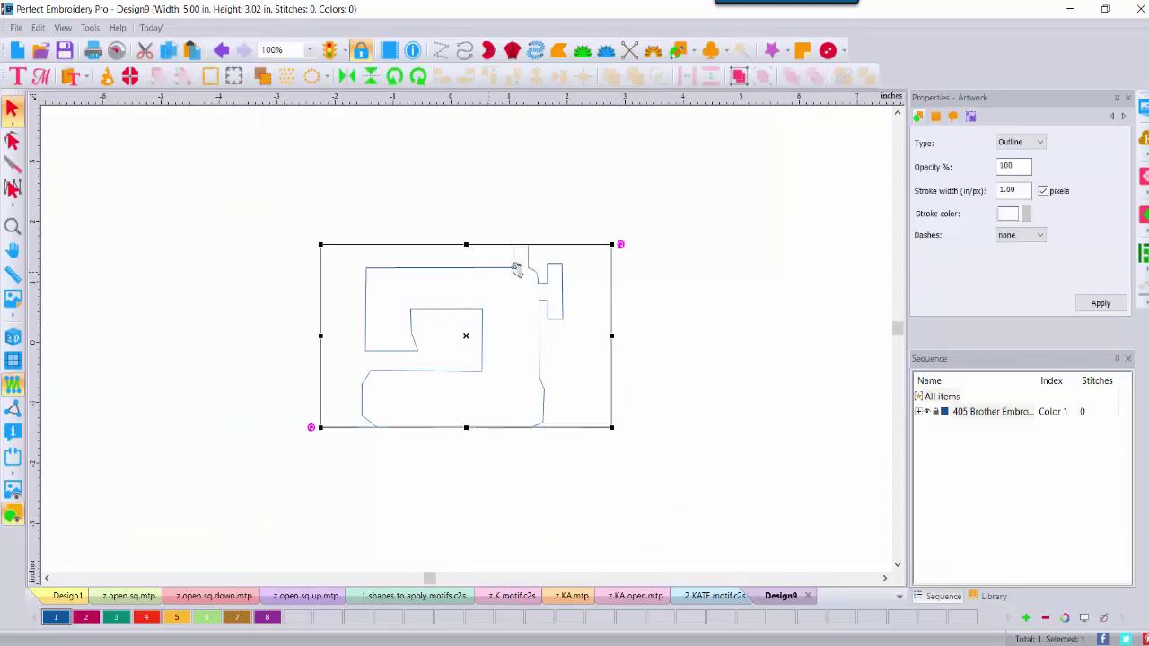
pyautogui.click(970, 117)
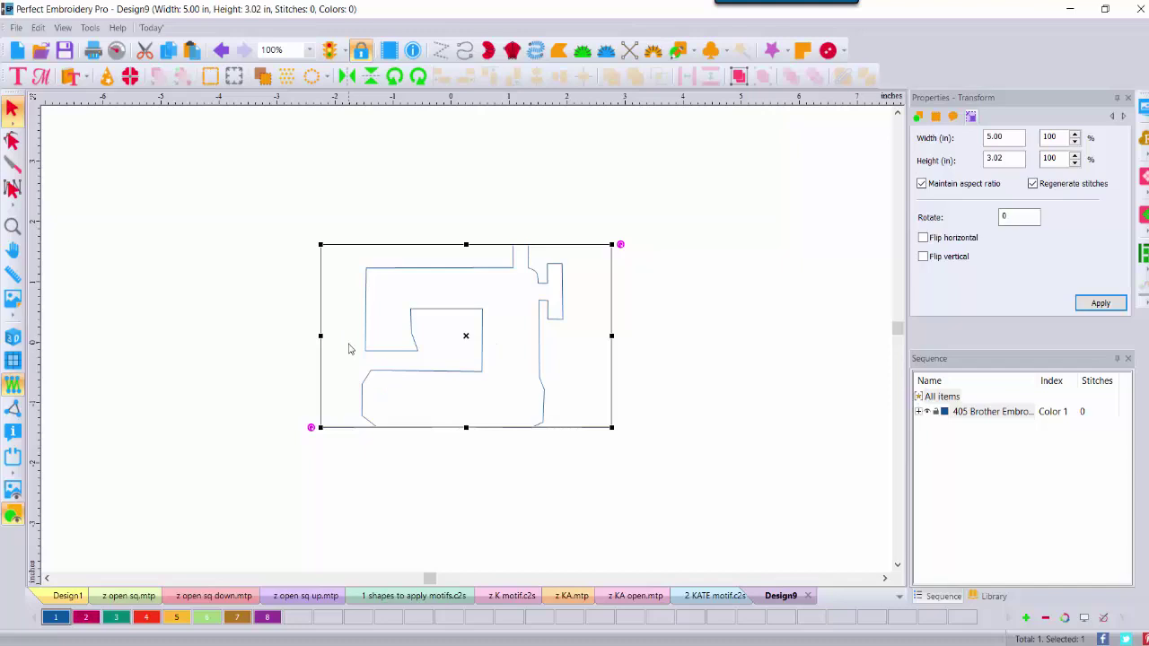
# - Convert the sewing machine artwork to a run stitch and show the design in 3D
pyautogui.click(919, 412)
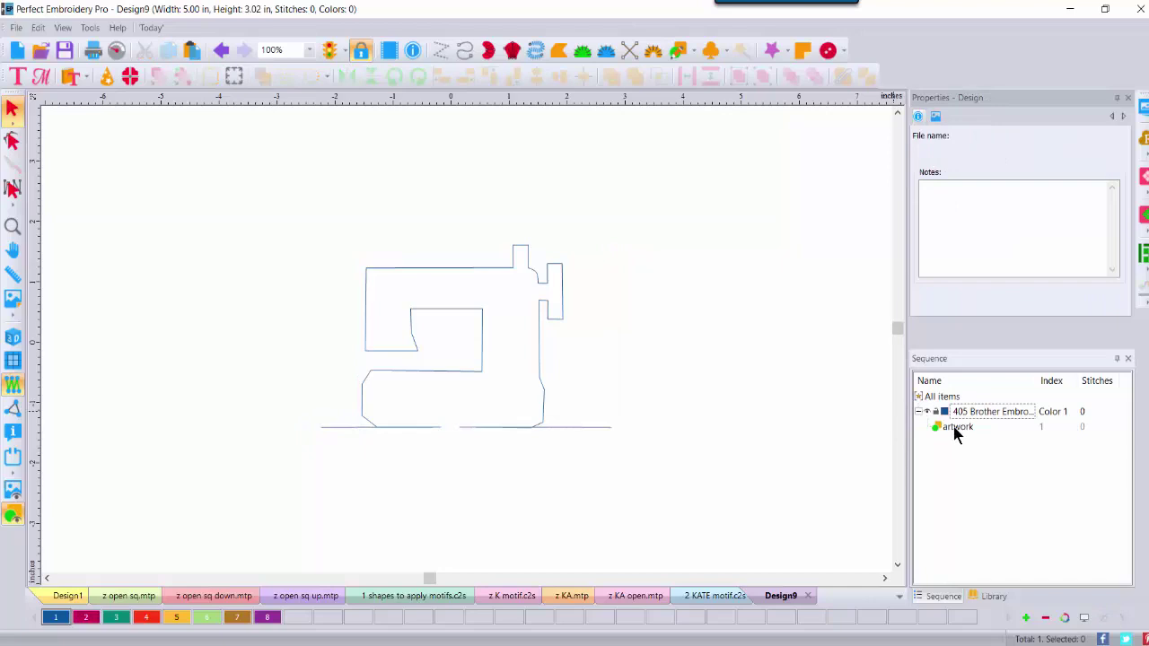
pyautogui.click(955, 429)
pyautogui.rightClick(473, 270)
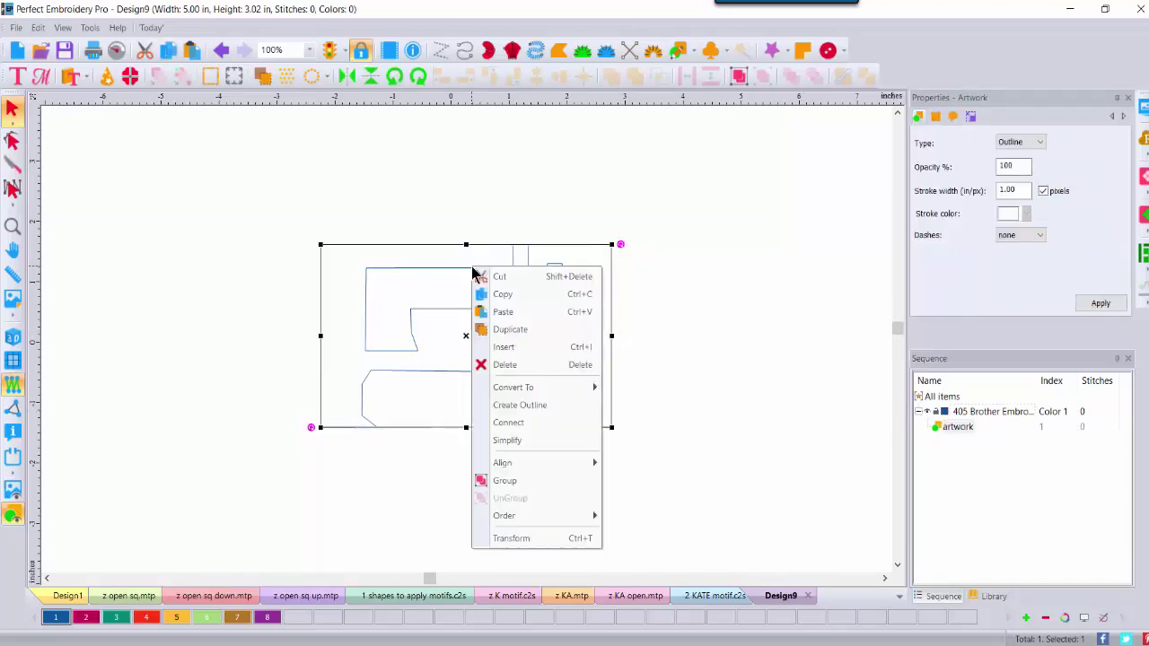
pyautogui.moveTo(519, 393)
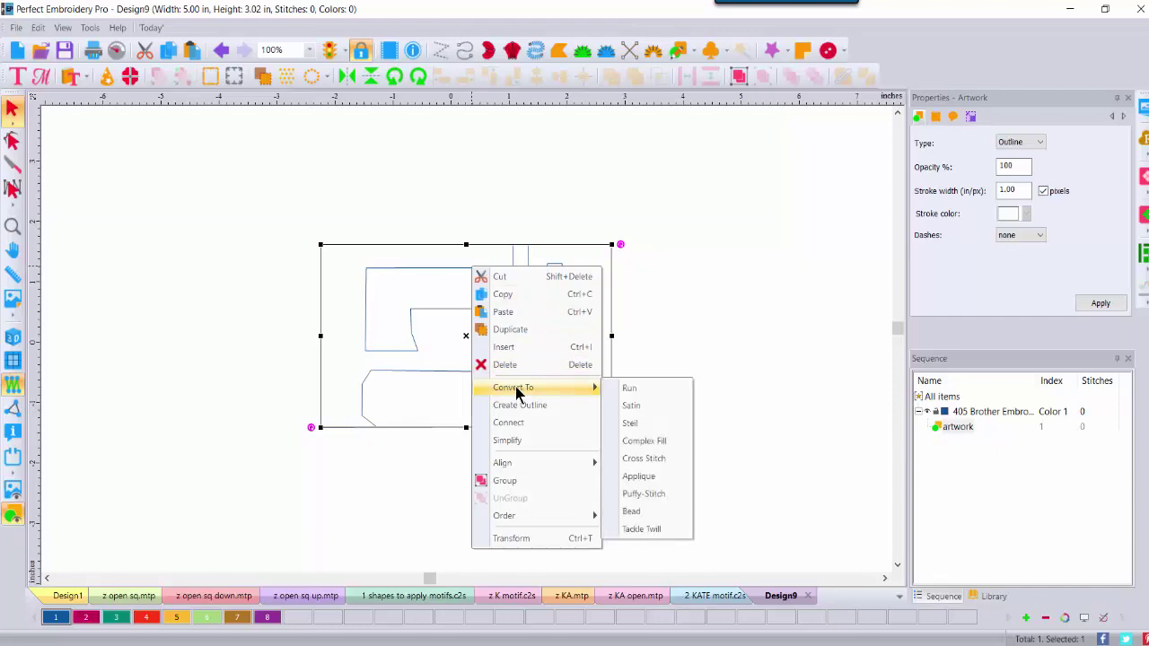
pyautogui.click(625, 392)
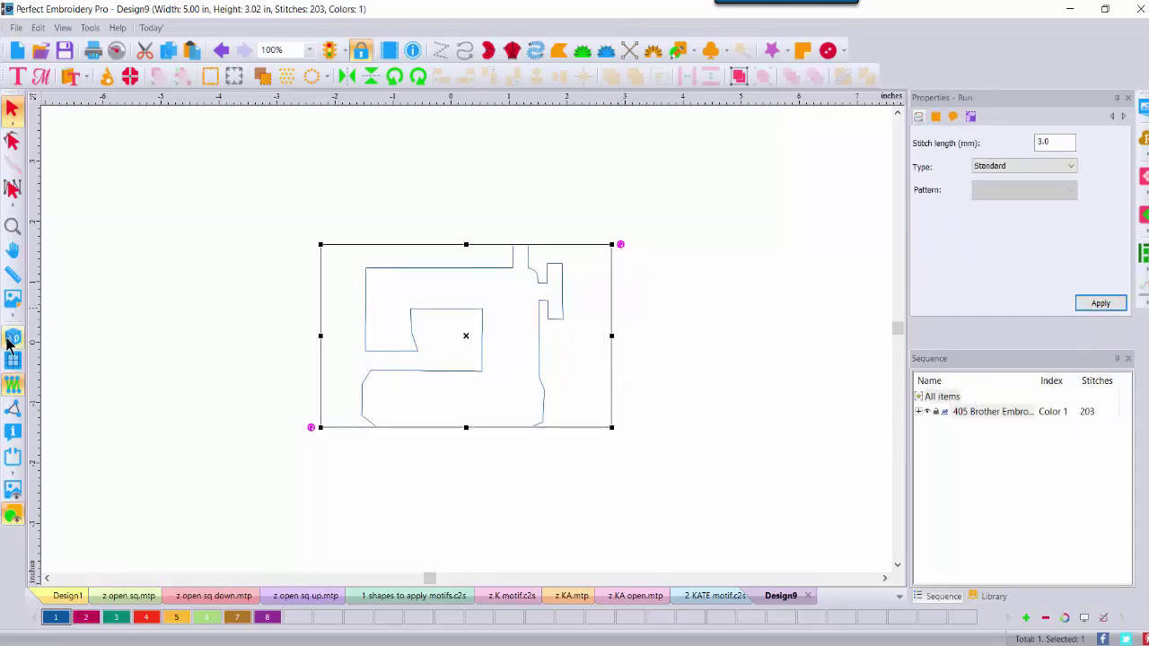
pyautogui.click(111, 249)
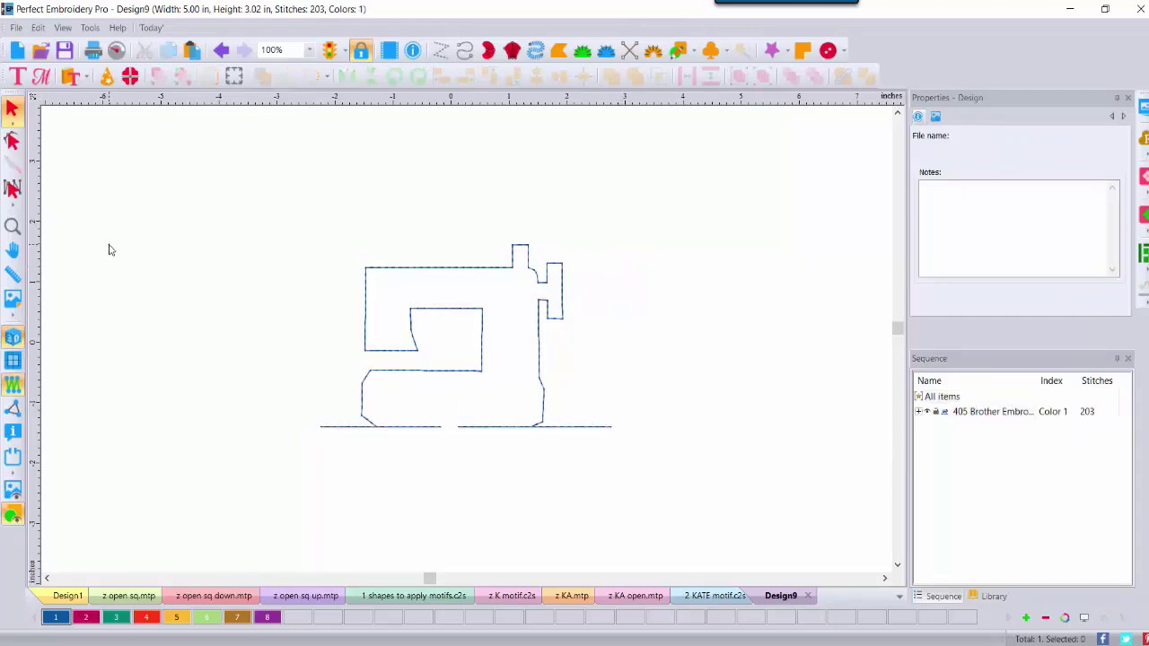
# - Save the sewing machine design as a Motif Pattern (MTP) file named z sew mach
pyautogui.click(16, 27)
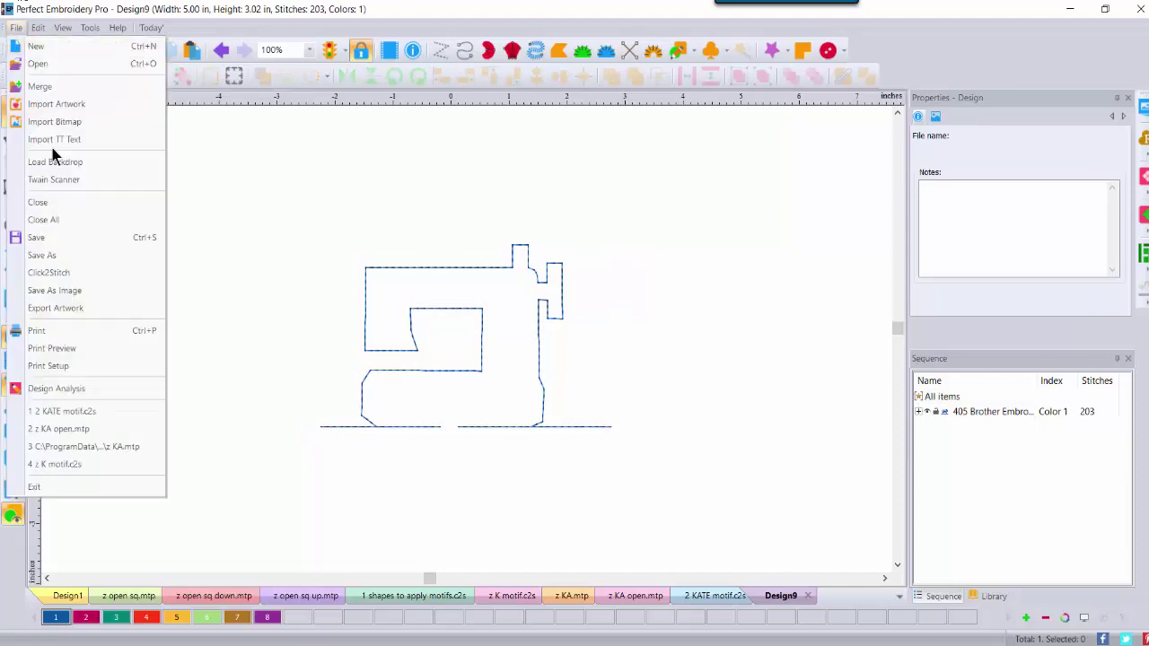
pyautogui.click(44, 258)
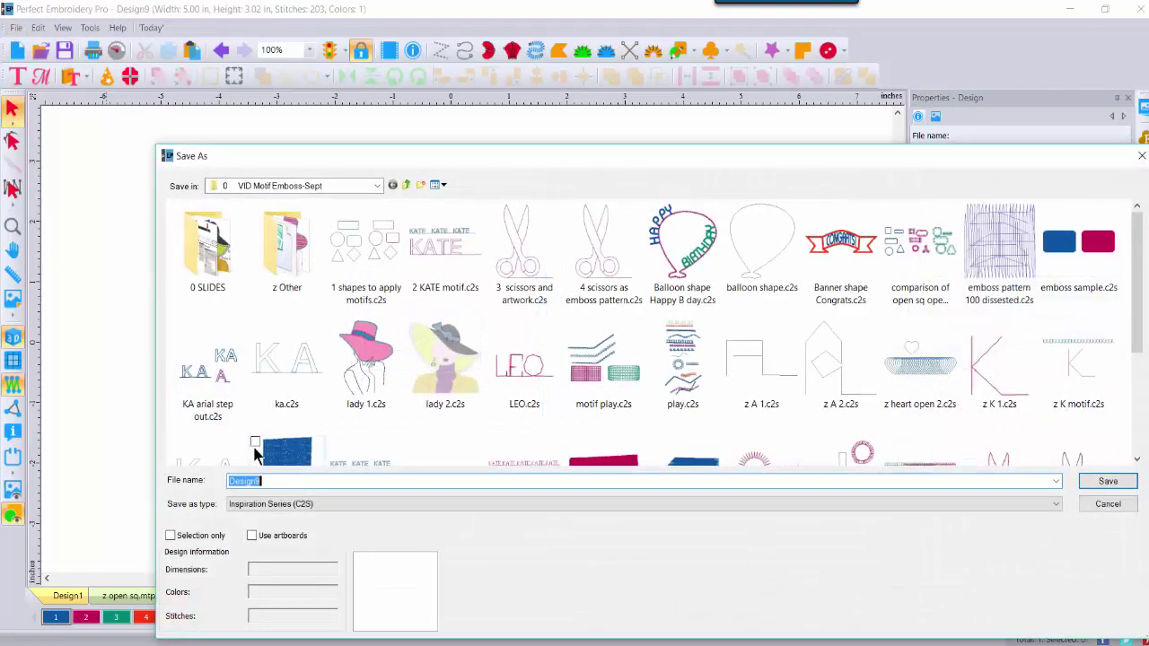
pyautogui.click(276, 505)
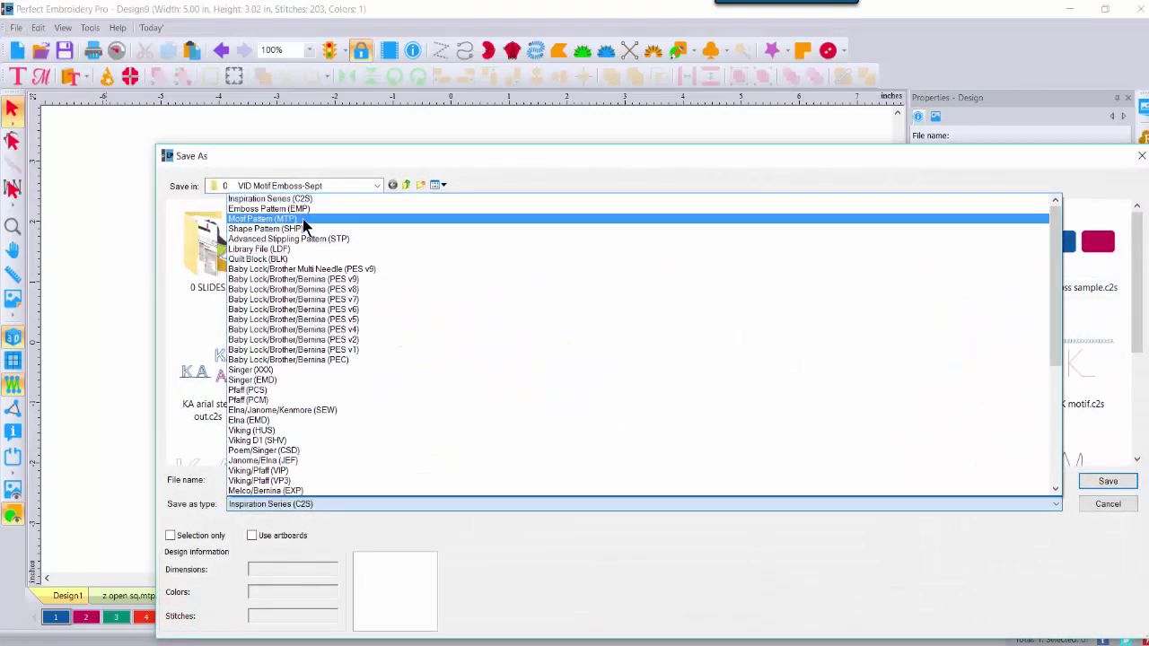
pyautogui.click(302, 220)
pyautogui.click(267, 480)
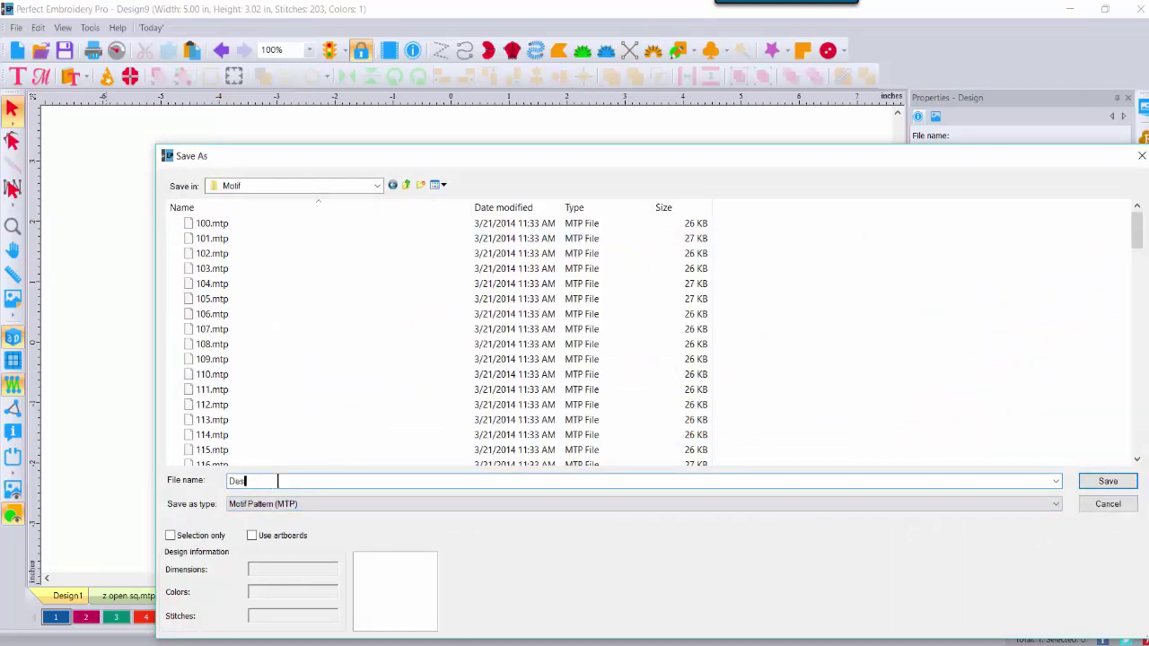
pyautogui.write('z sew mach')
pyautogui.click(1086, 479)
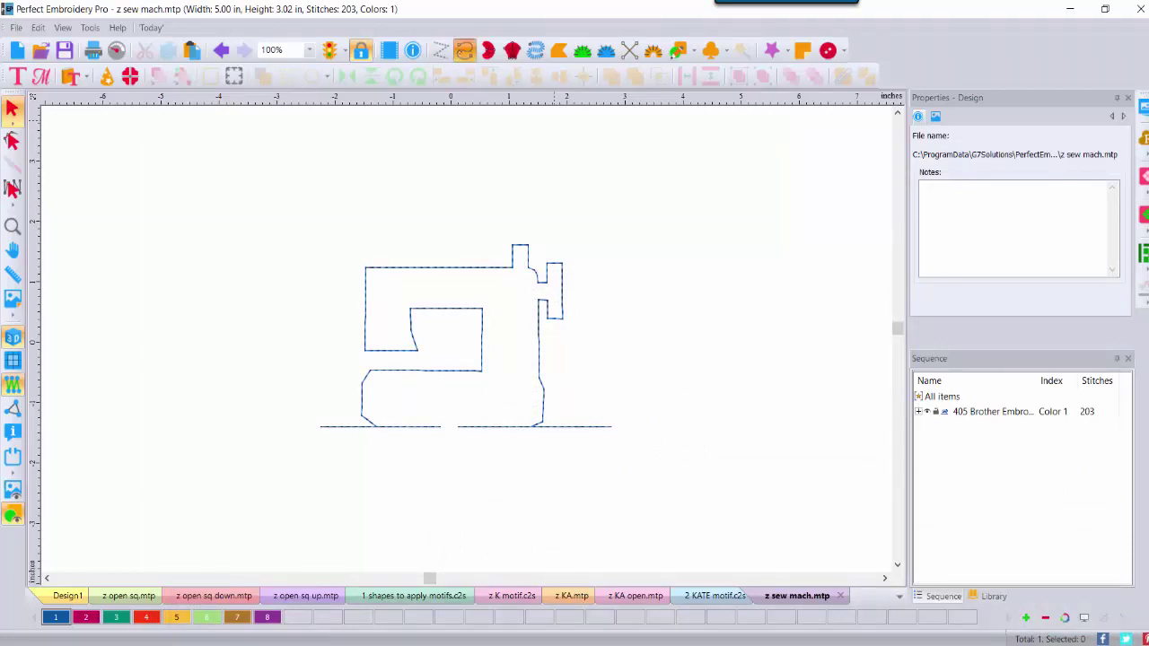
# - Draw a horizontal run line about 10.3 in long above the sewing machine and select it
pyautogui.click(440, 50)
pyautogui.click(170, 168)
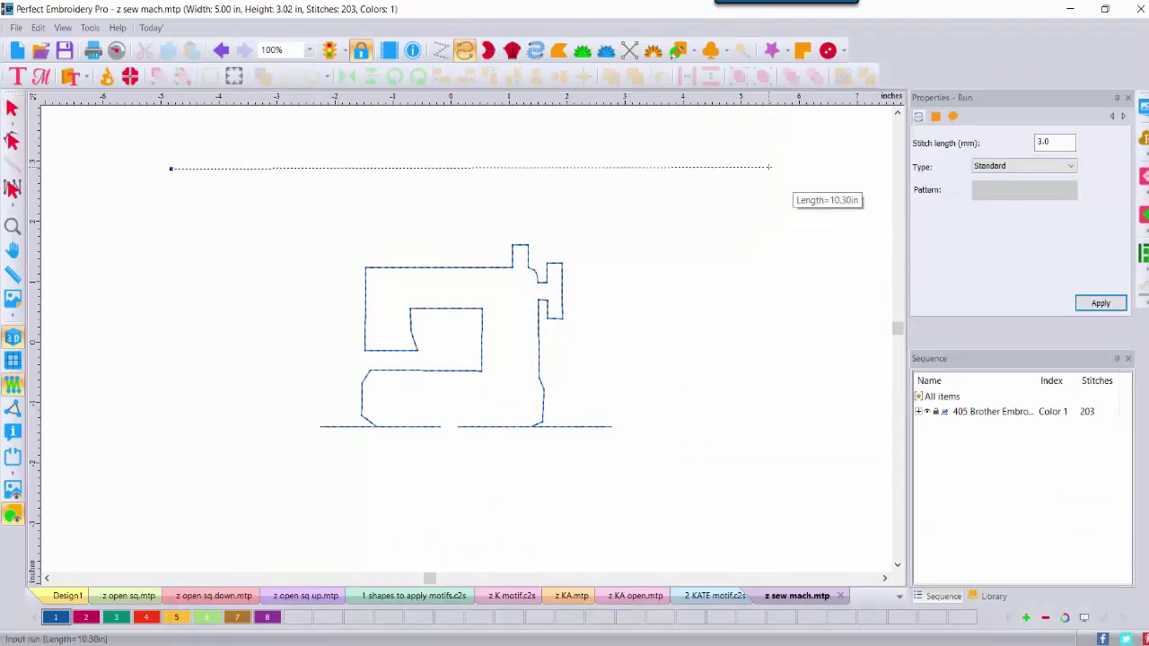
pyautogui.click(770, 167)
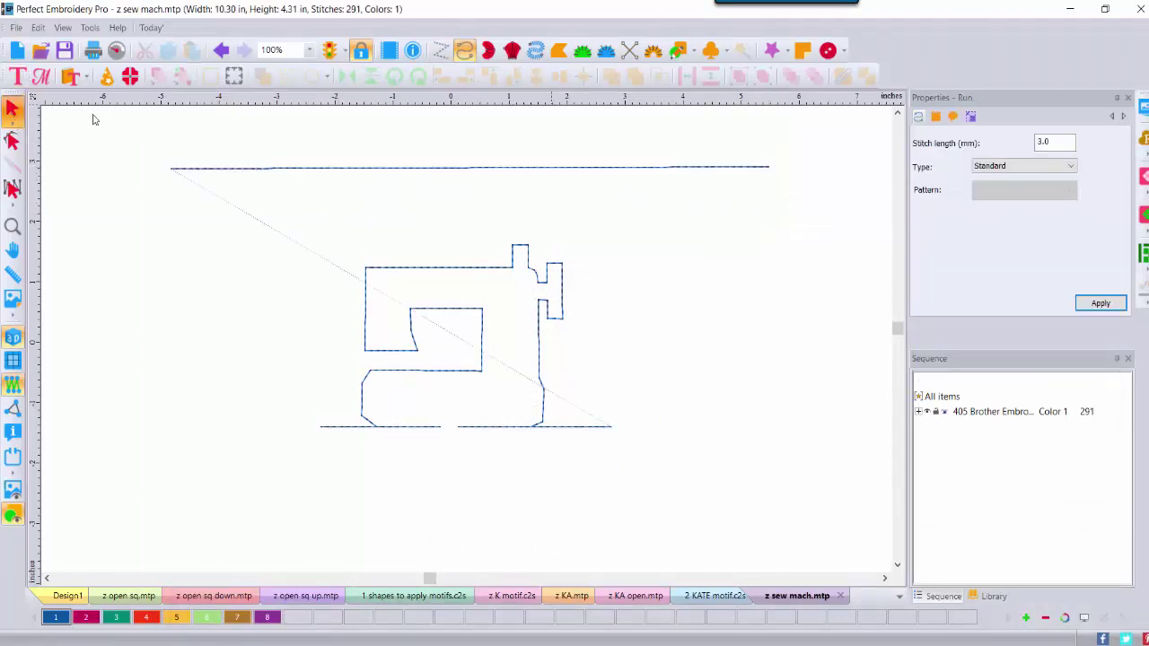
pyautogui.click(11, 108)
# - Change the line's run type to Motif and apply the z sew mach pattern
pyautogui.click(1029, 167)
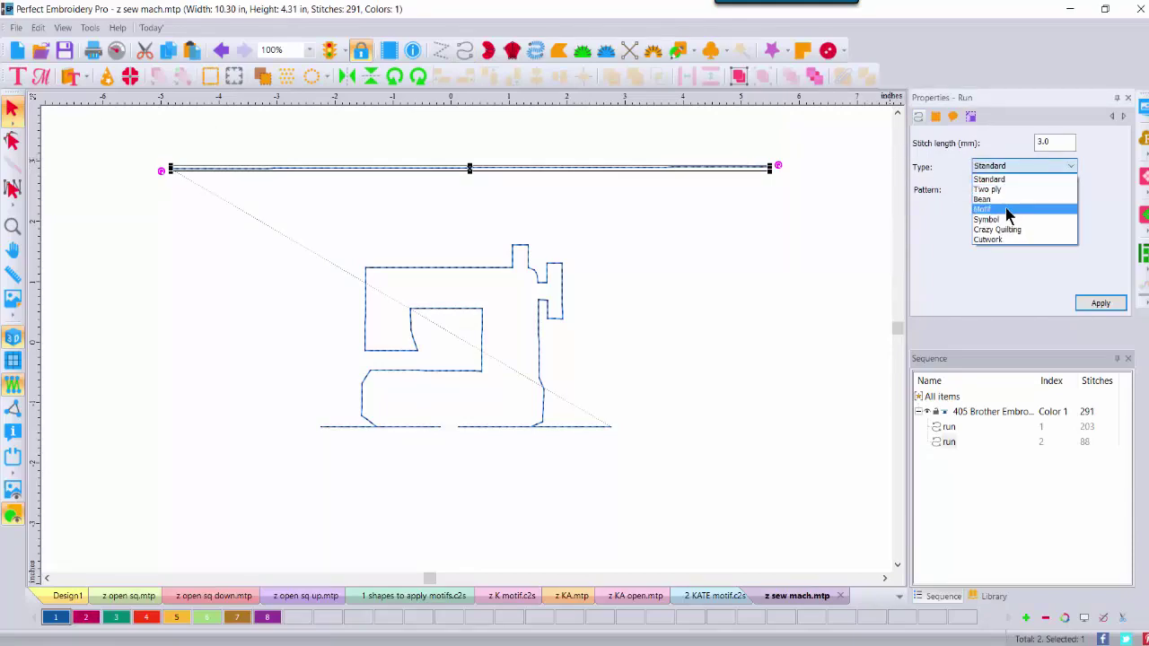
pyautogui.click(1006, 209)
pyautogui.click(1069, 193)
pyautogui.moveTo(1067, 239); pyautogui.dragTo(1070, 436)
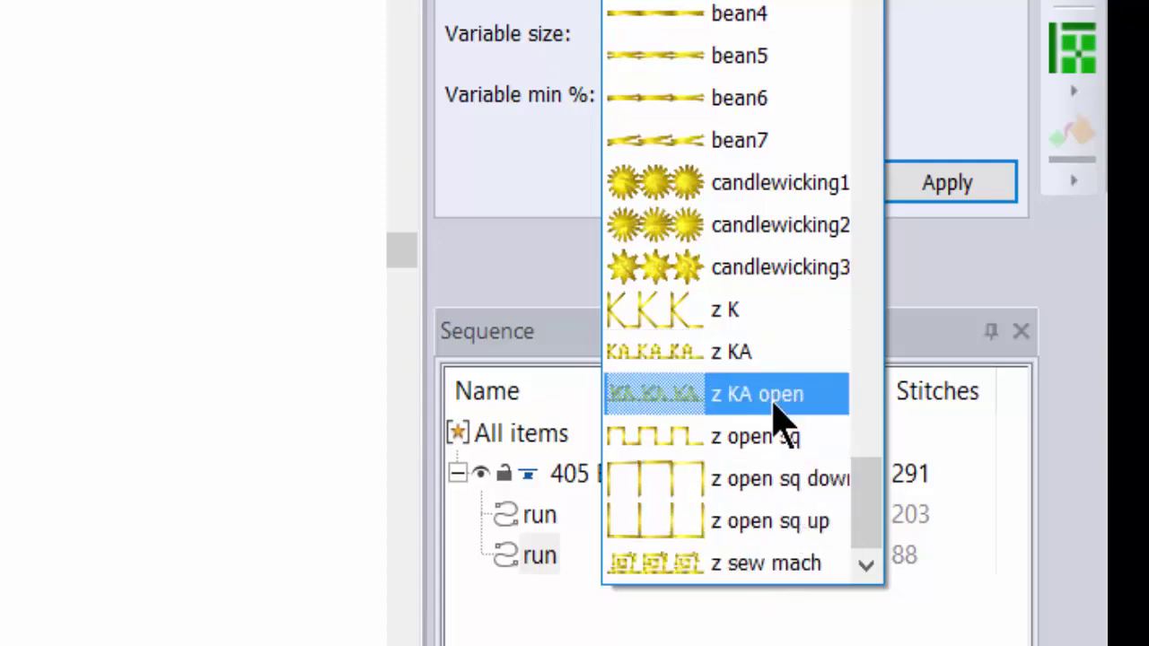
pyautogui.click(777, 564)
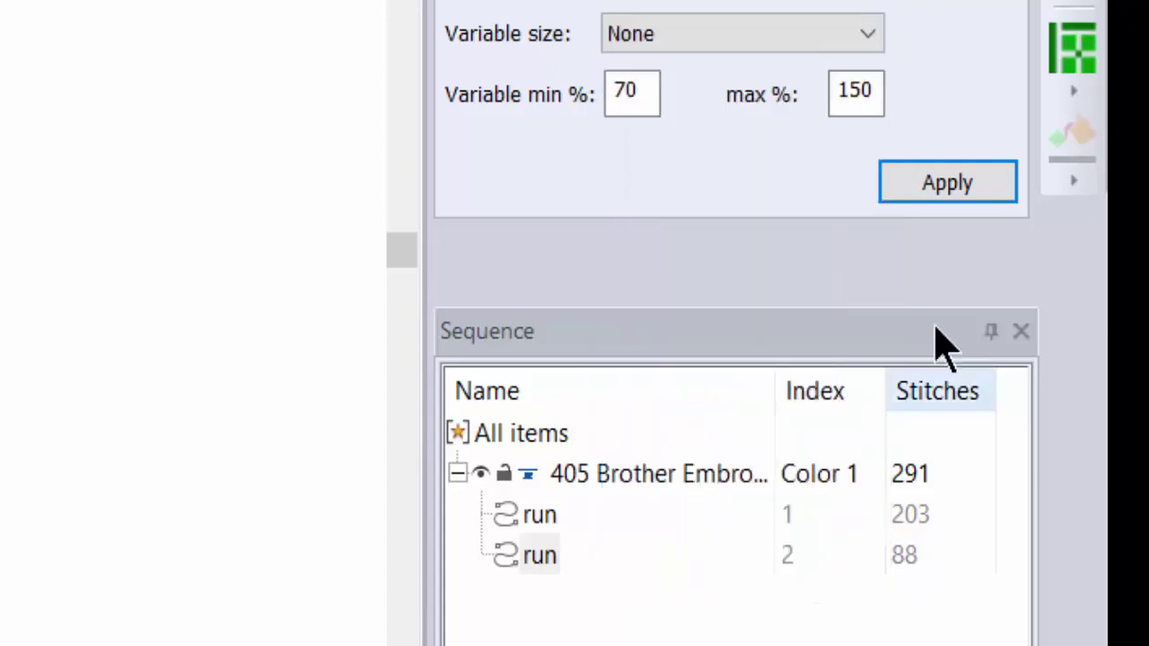
pyautogui.click(988, 184)
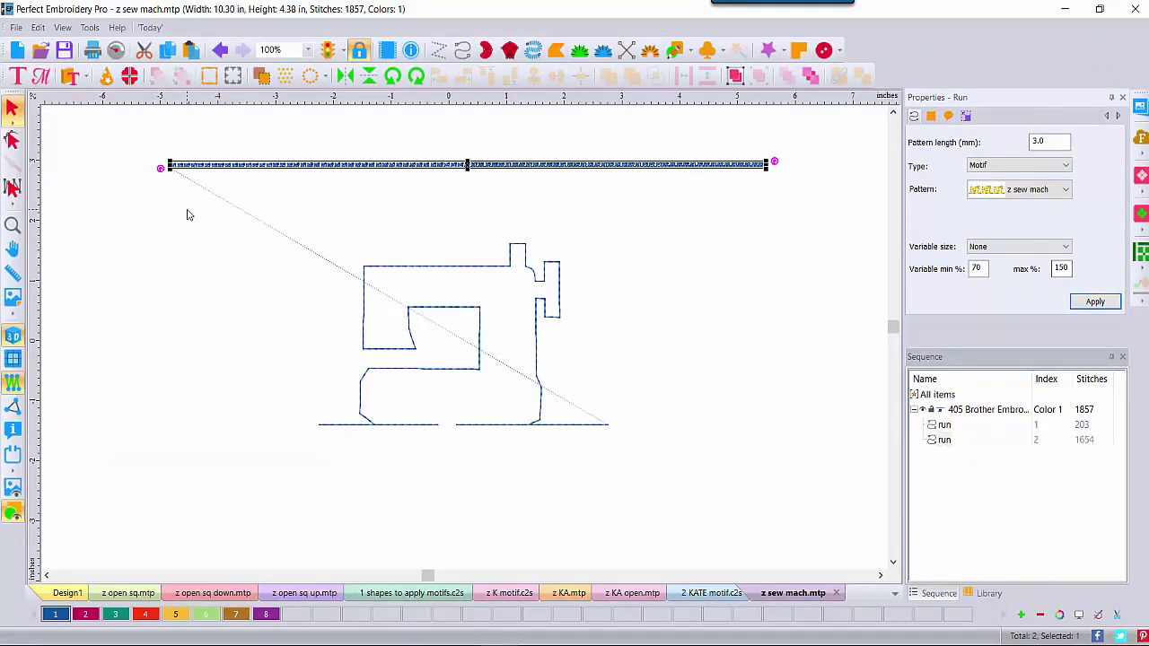
# - Set the motif line's pattern length to 20 mm and deselect the line
pyautogui.doubleClick(1047, 140)
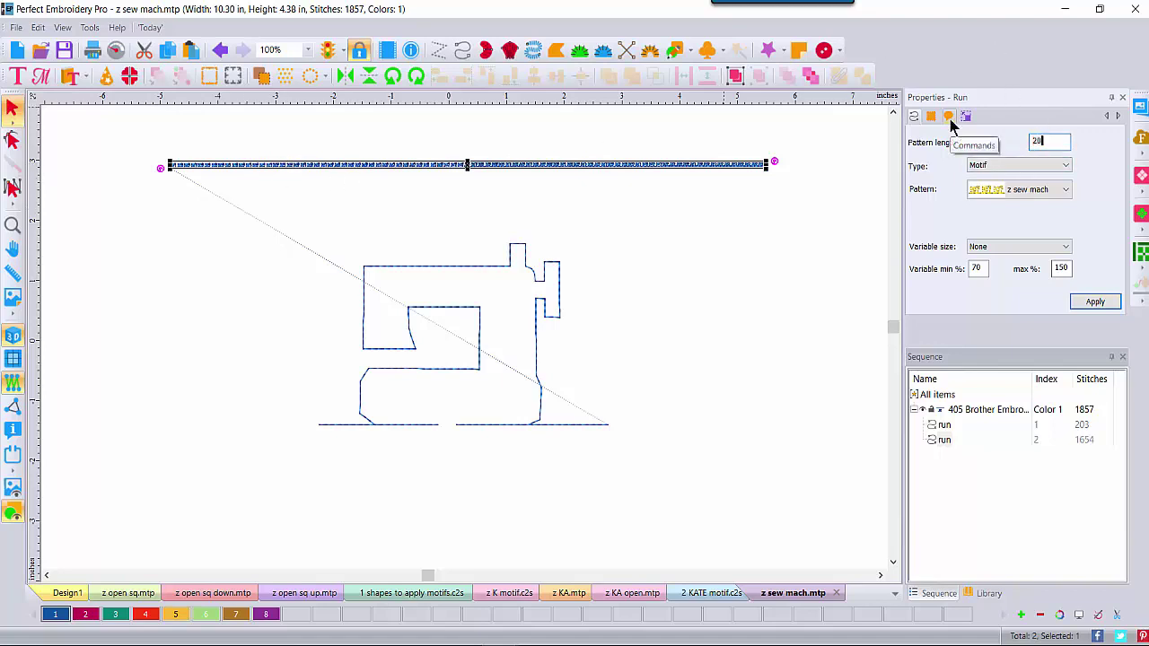
pyautogui.write('20')
pyautogui.click(1084, 302)
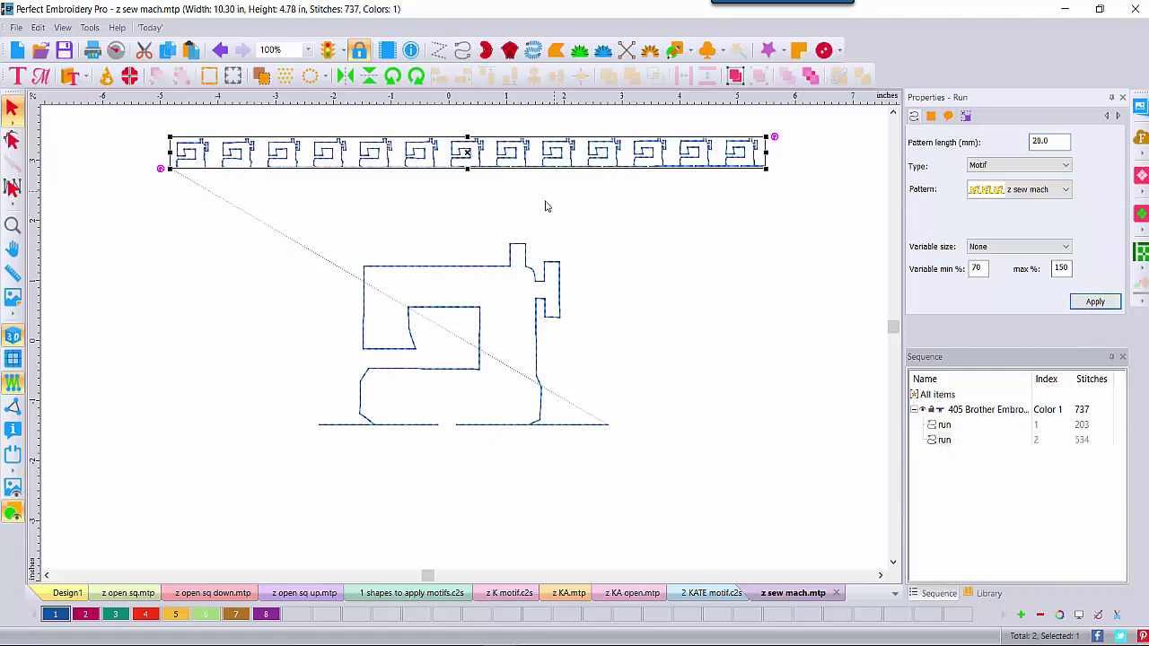
pyautogui.click(690, 211)
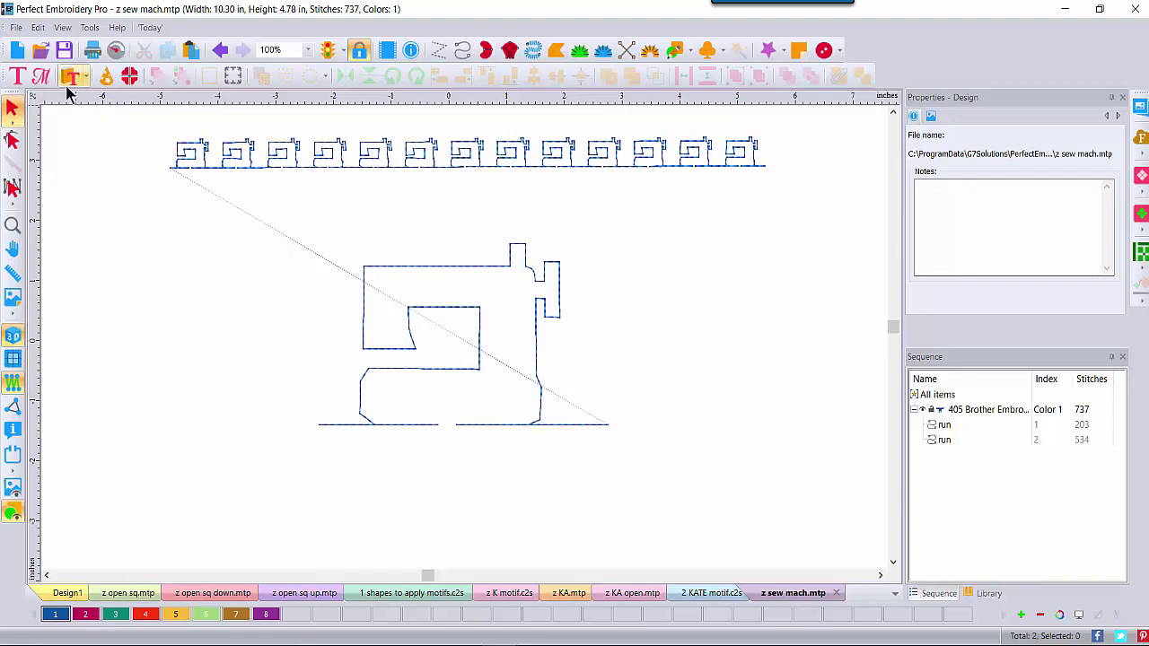
# - Open the design 3 scissors and artwork.c2s from the VID Motif Emboss-Sept folder on drive D
pyautogui.click(41, 52)
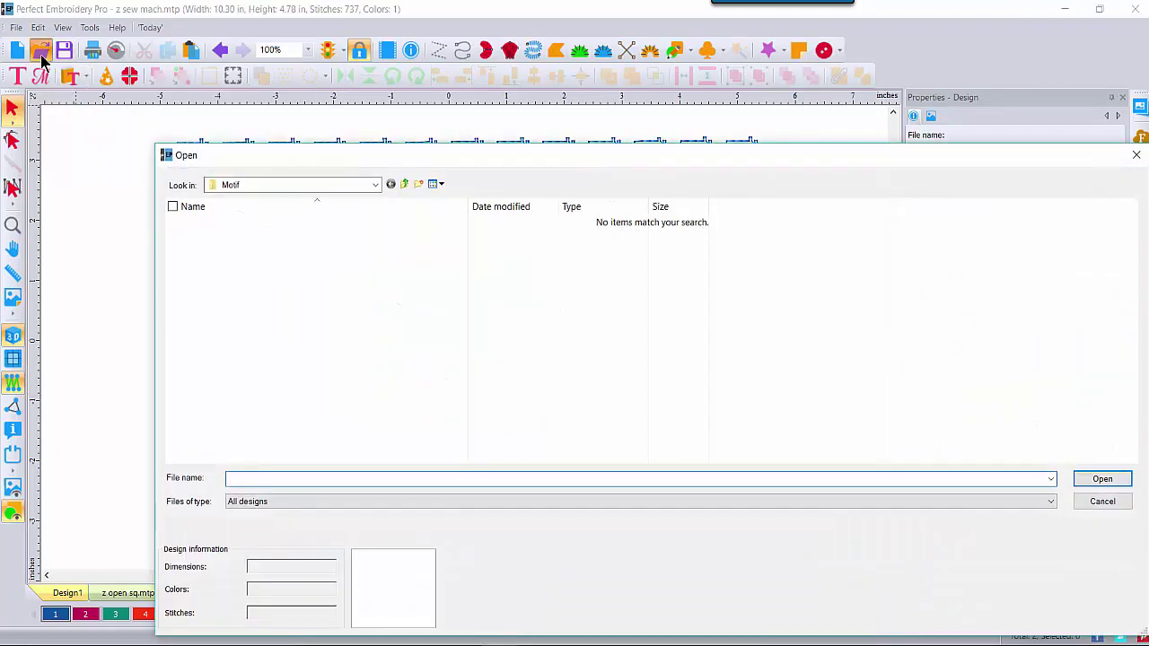
pyautogui.click(375, 185)
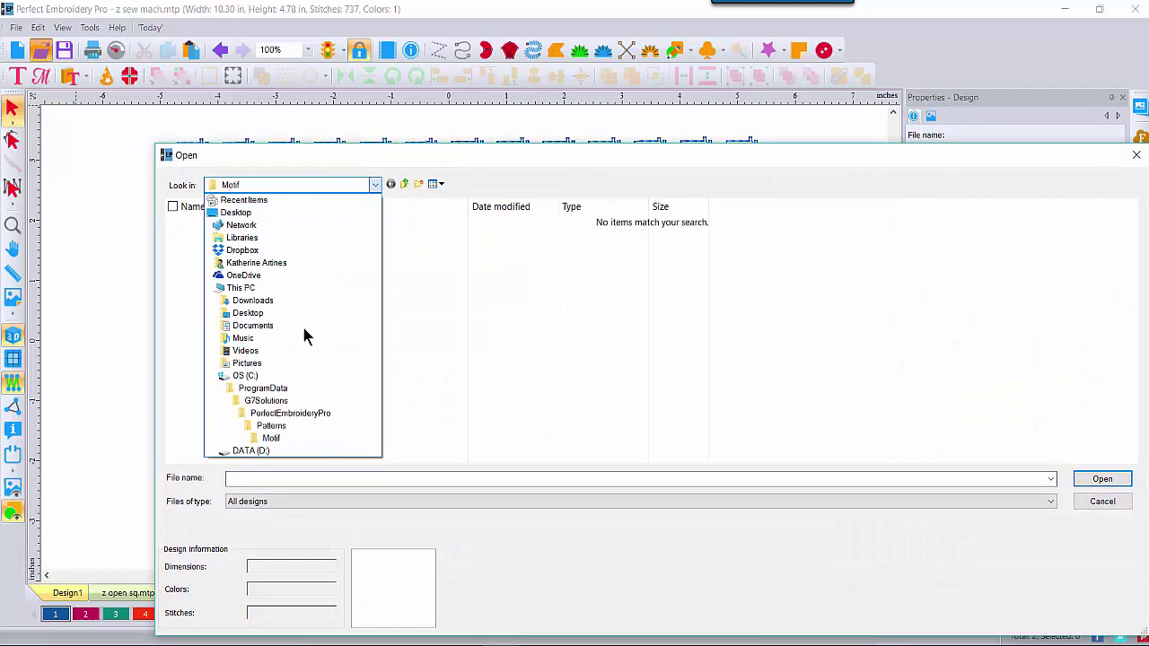
pyautogui.click(251, 451)
pyautogui.doubleClick(249, 227)
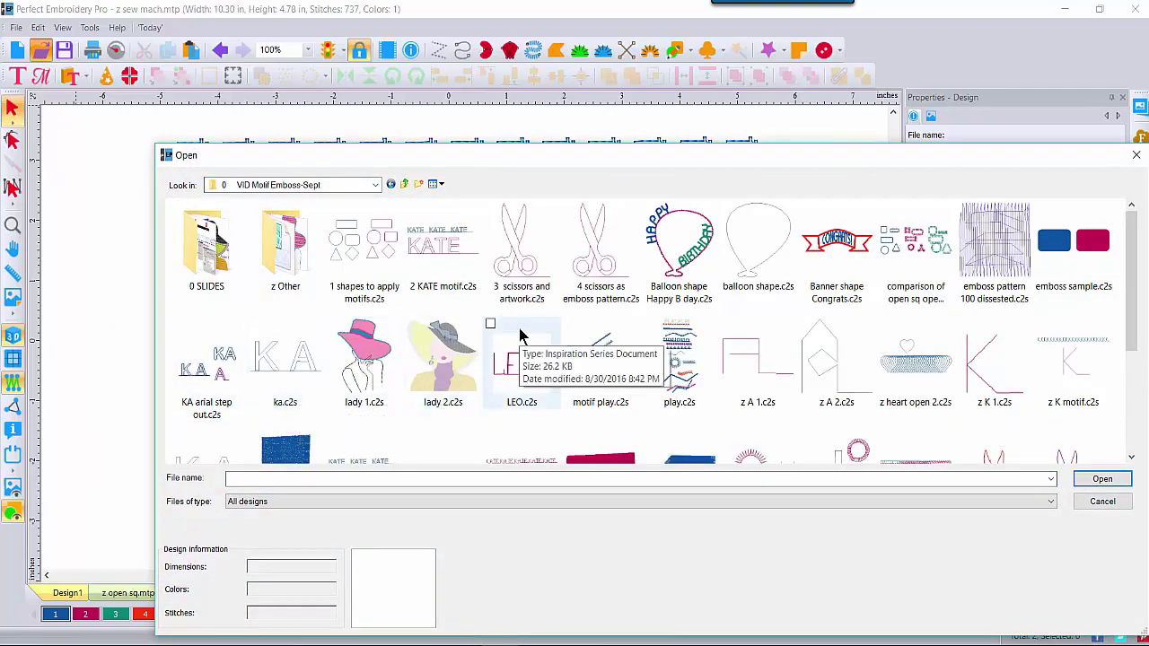
pyautogui.doubleClick(505, 260)
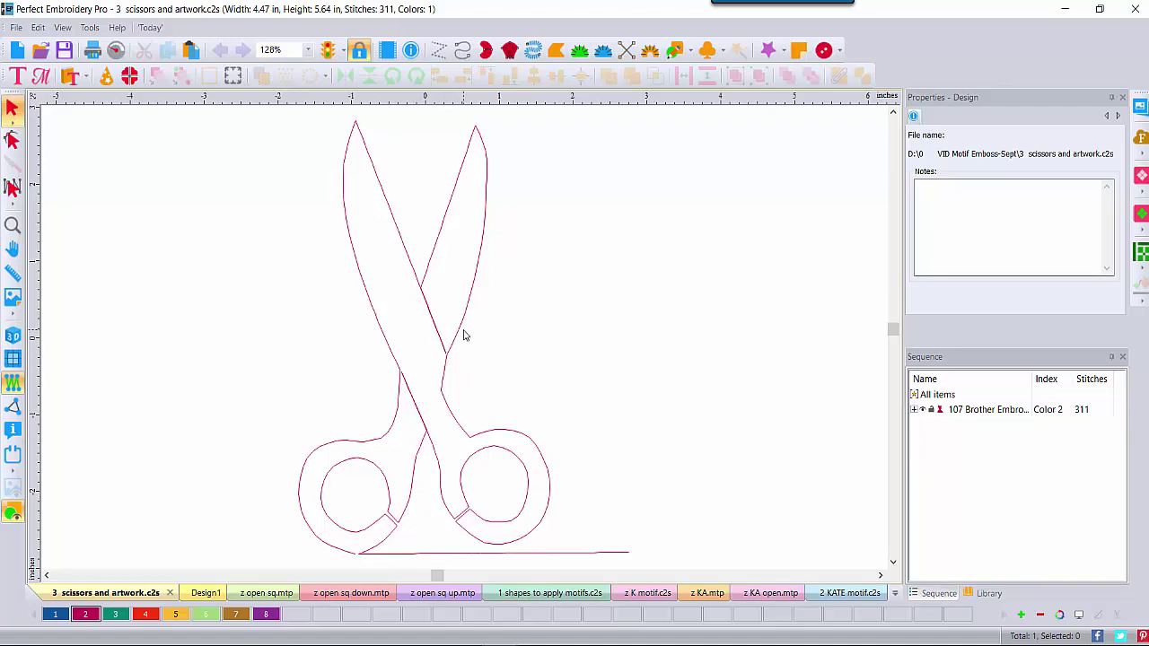
# - Load the nicubunu-Scissors-800px.png image as backdrop behind the scissors outline, then hide it
pyautogui.click(12, 299)
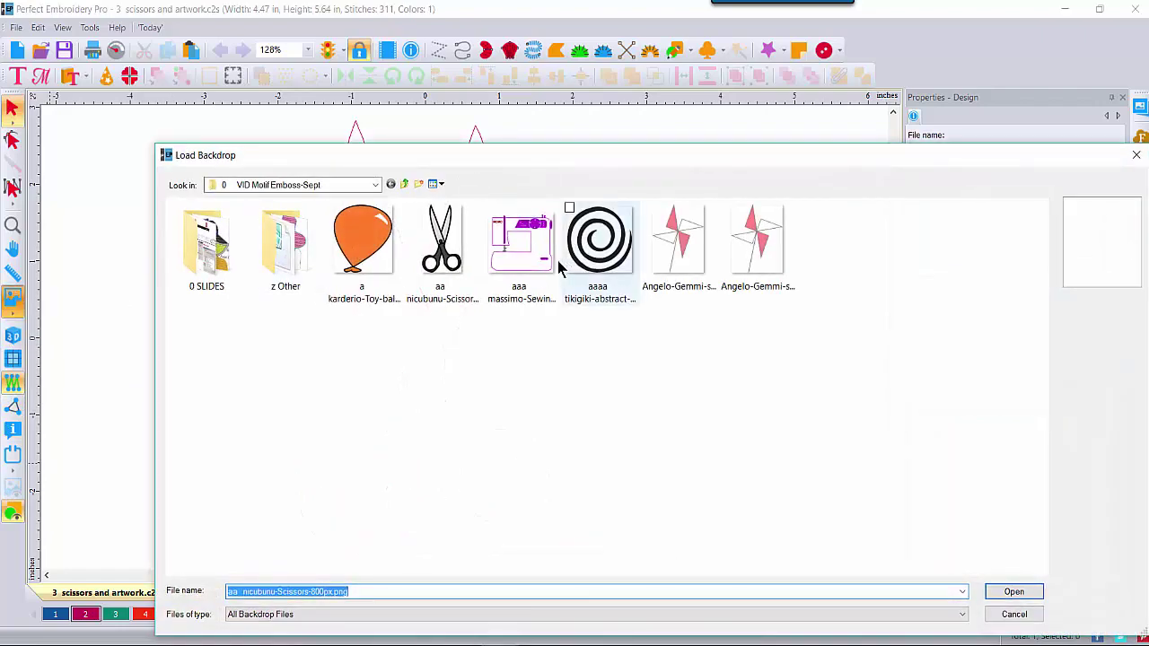
pyautogui.doubleClick(444, 258)
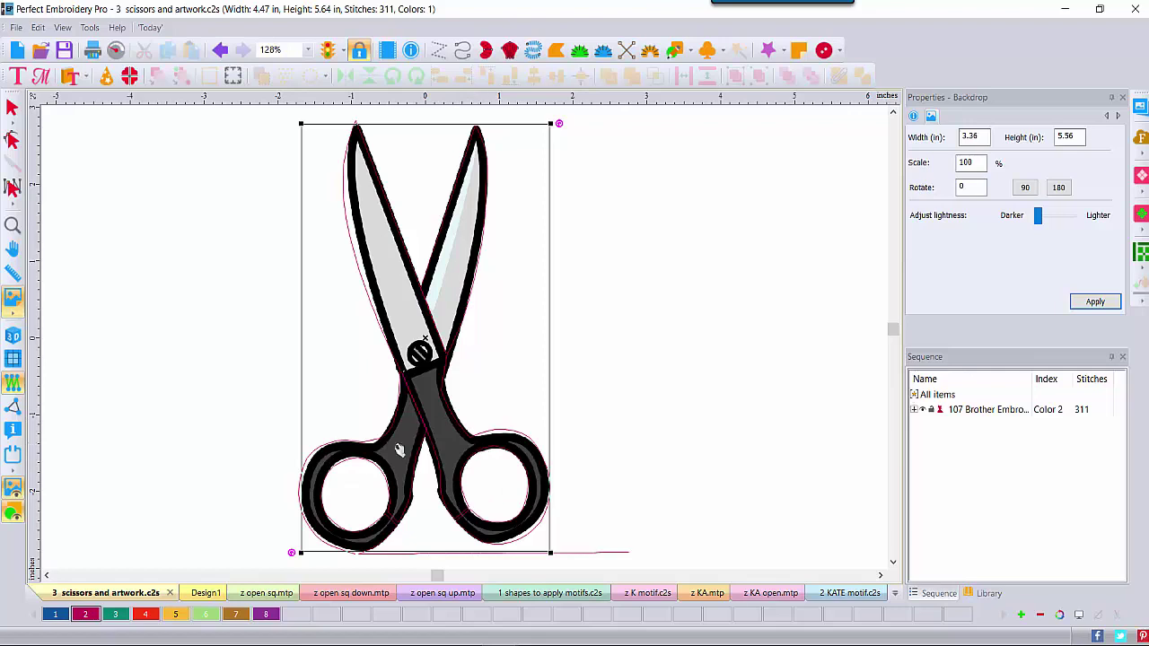
pyautogui.click(13, 490)
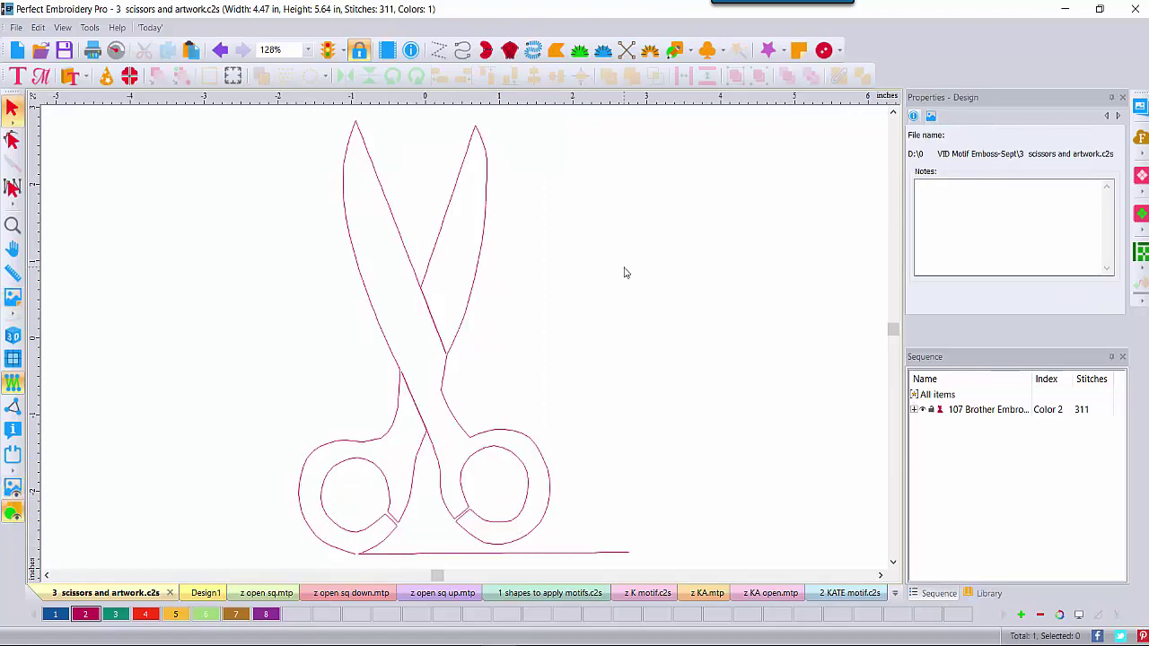
# - Examine the openings in the scissors' two handle loops and the start of the base line up close
pyautogui.click(14, 226)
pyautogui.click(427, 523)
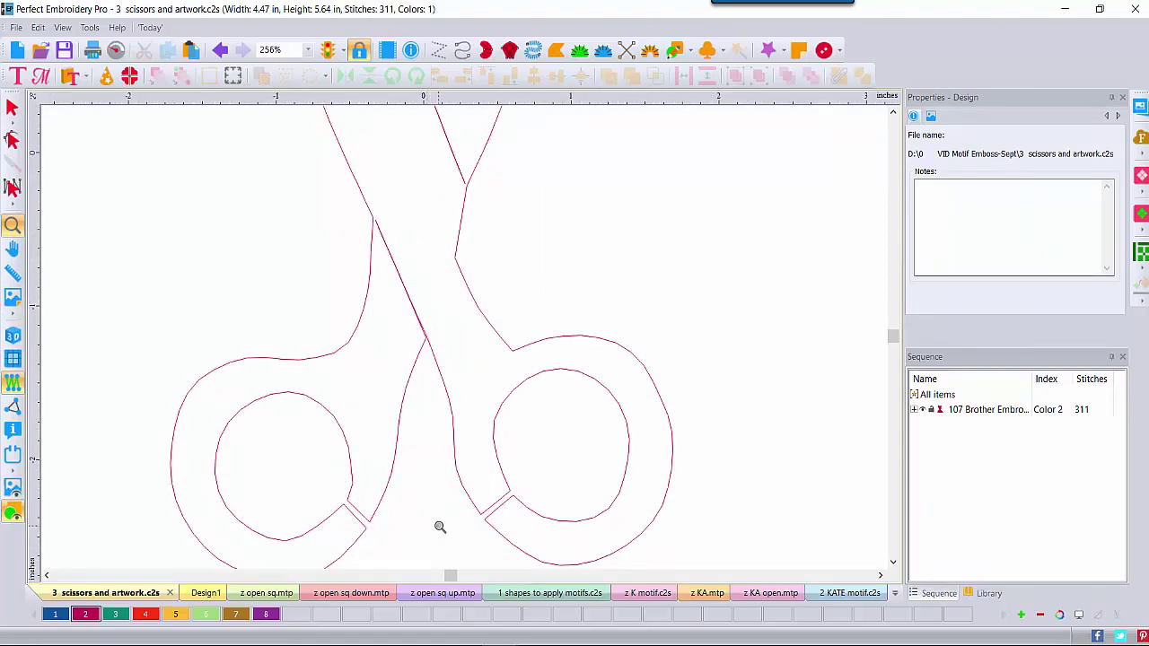
pyautogui.click(440, 527)
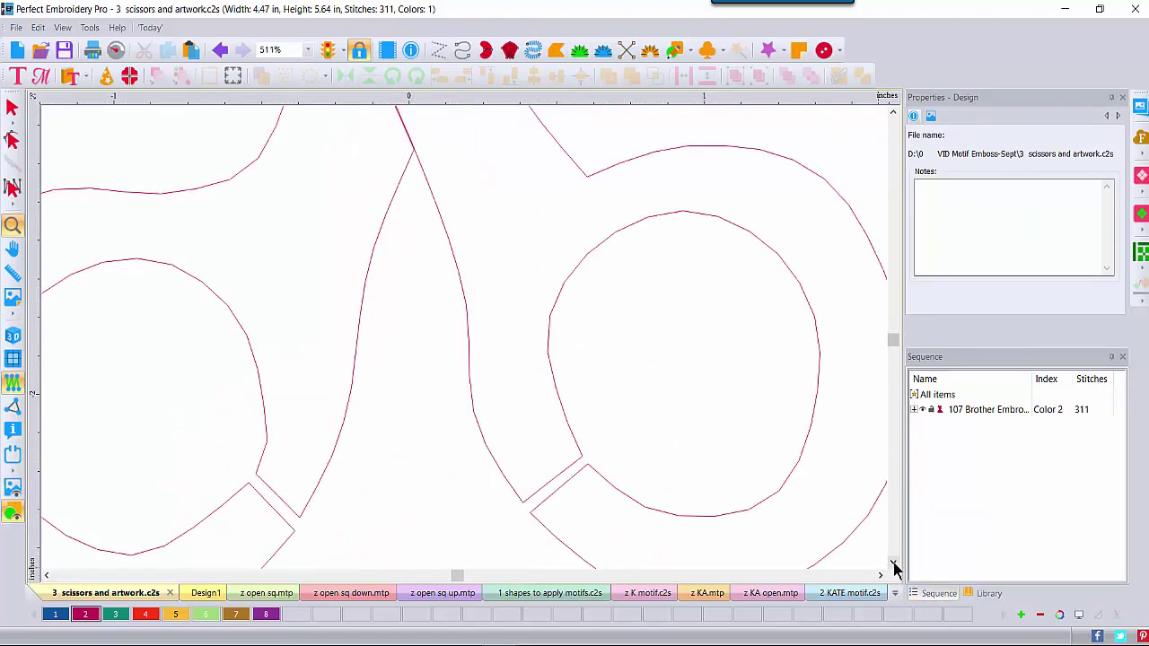
pyautogui.click(892, 563)
pyautogui.click(893, 564)
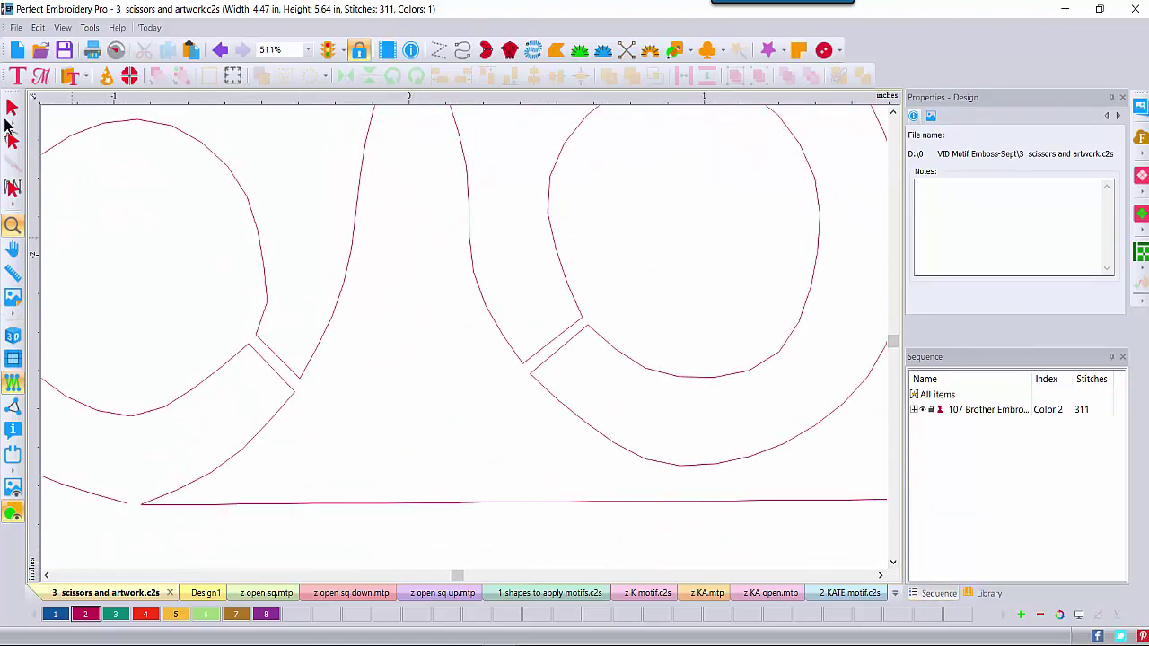
pyautogui.click(12, 112)
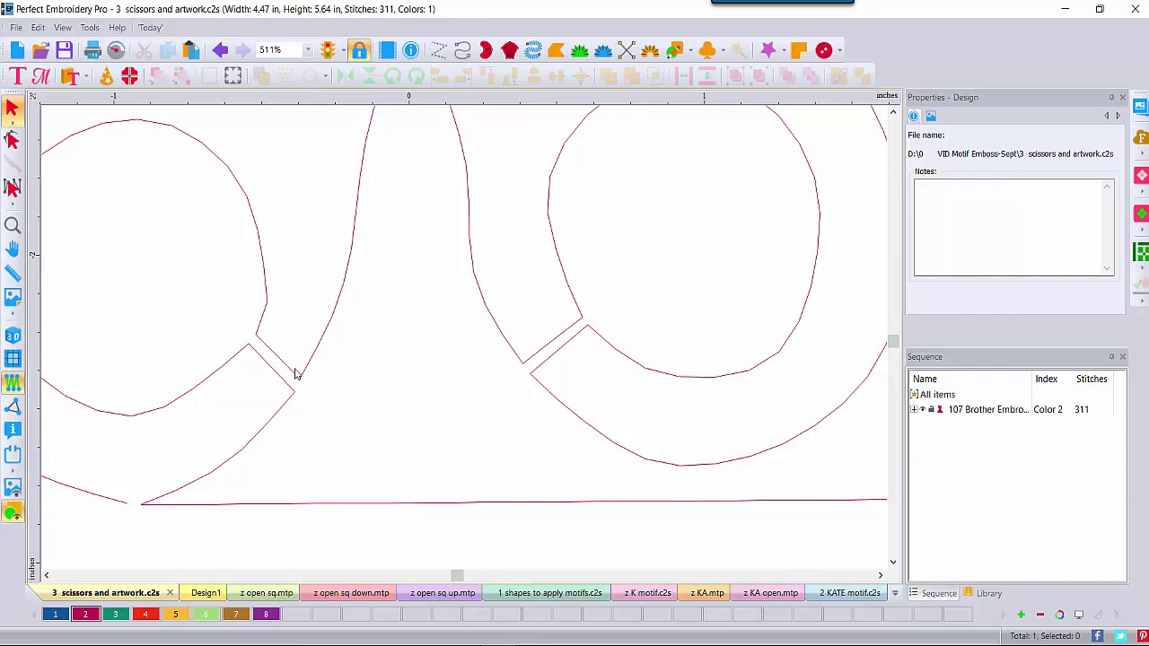
pyautogui.click(12, 229)
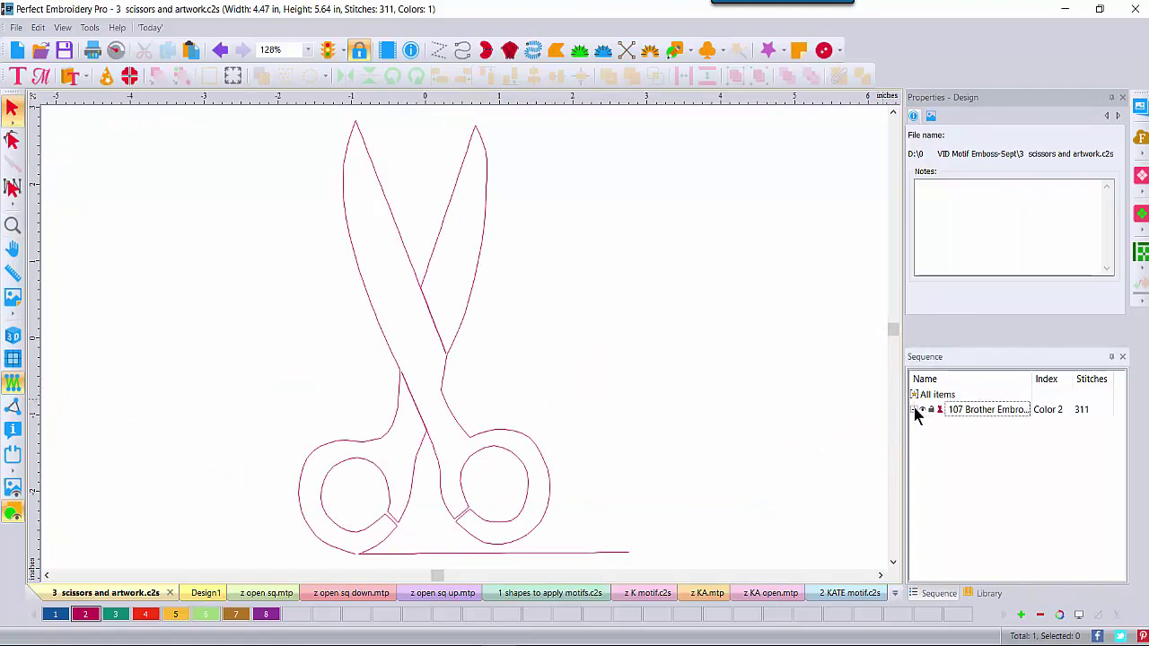
# - Select the scissors run object, show the design in 3D and deselect the object
pyautogui.click(942, 430)
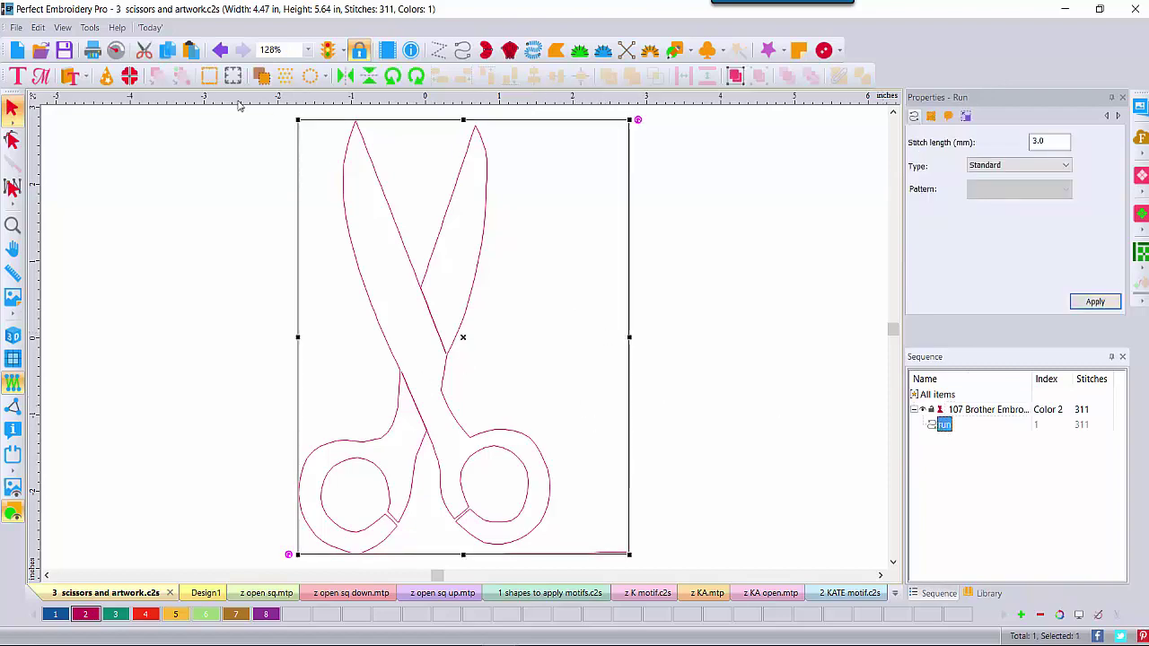
pyautogui.click(13, 335)
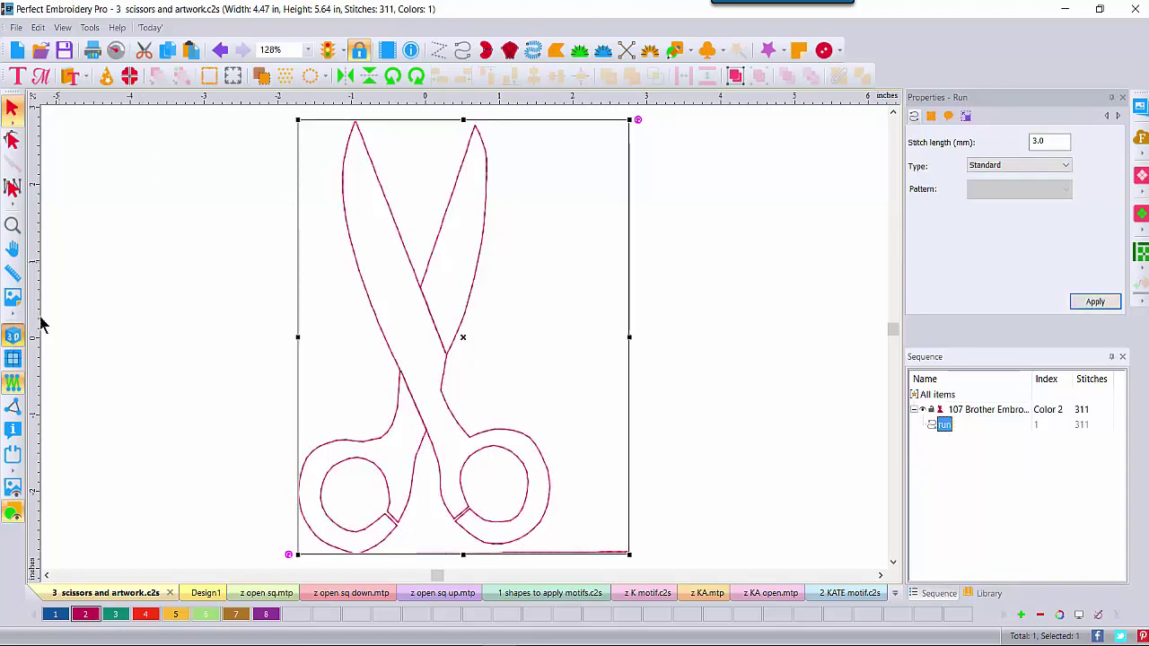
pyautogui.click(80, 260)
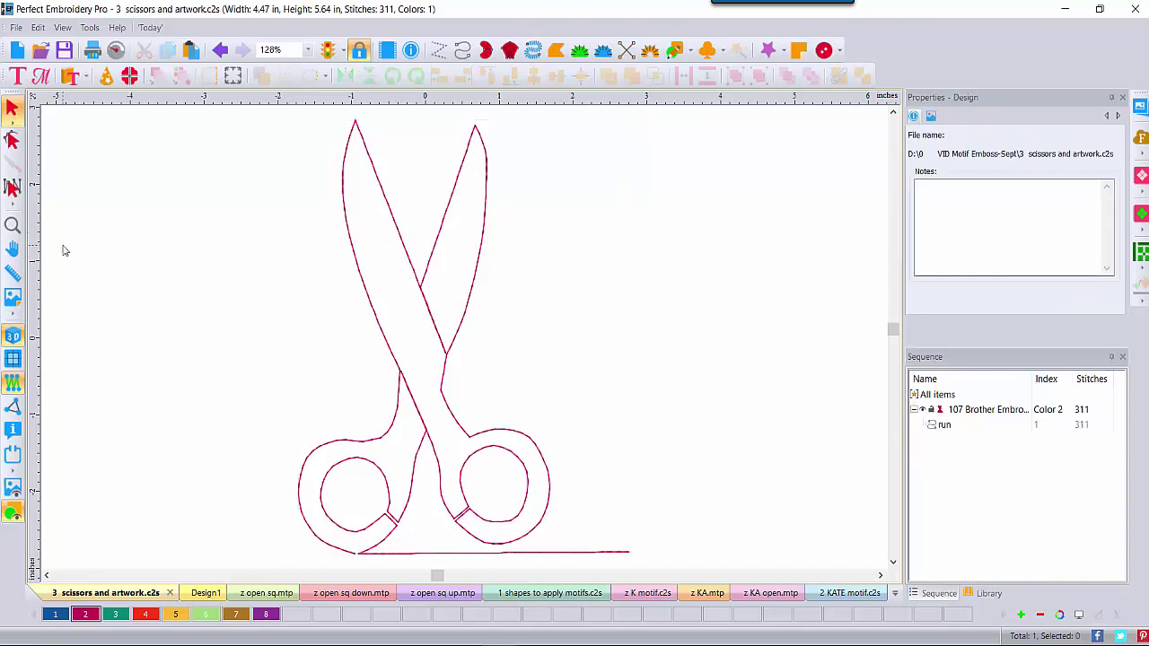
# - Save the scissors design as a Motif Pattern (MTP) file named z scissors in the Motif folder
pyautogui.click(17, 27)
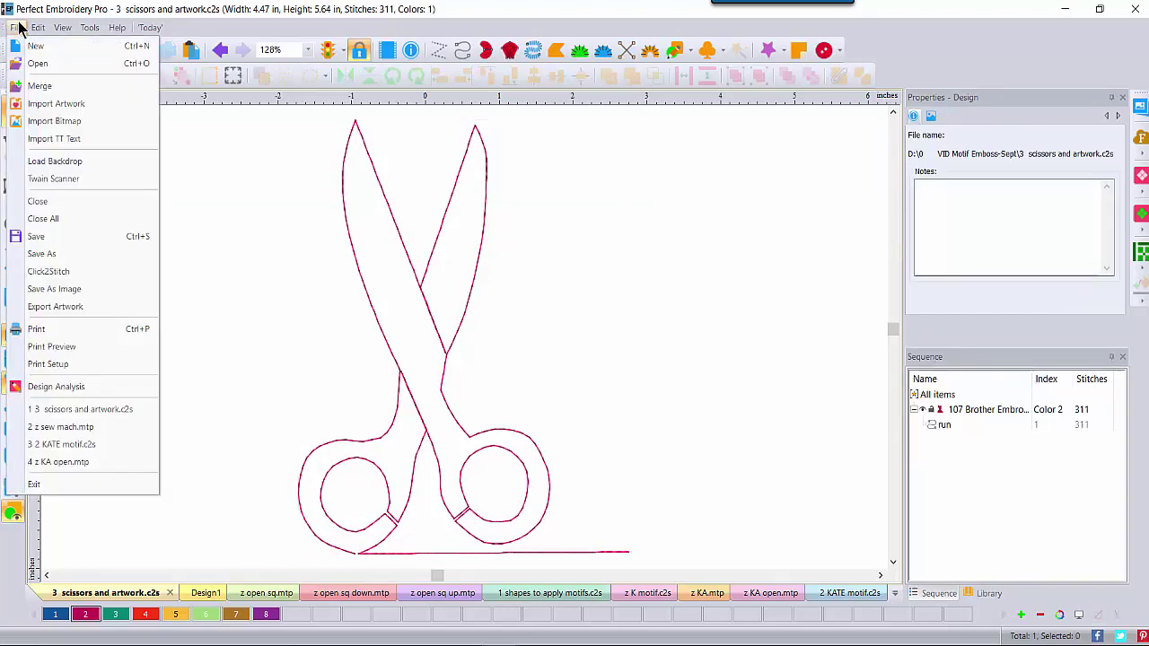
pyautogui.click(41, 255)
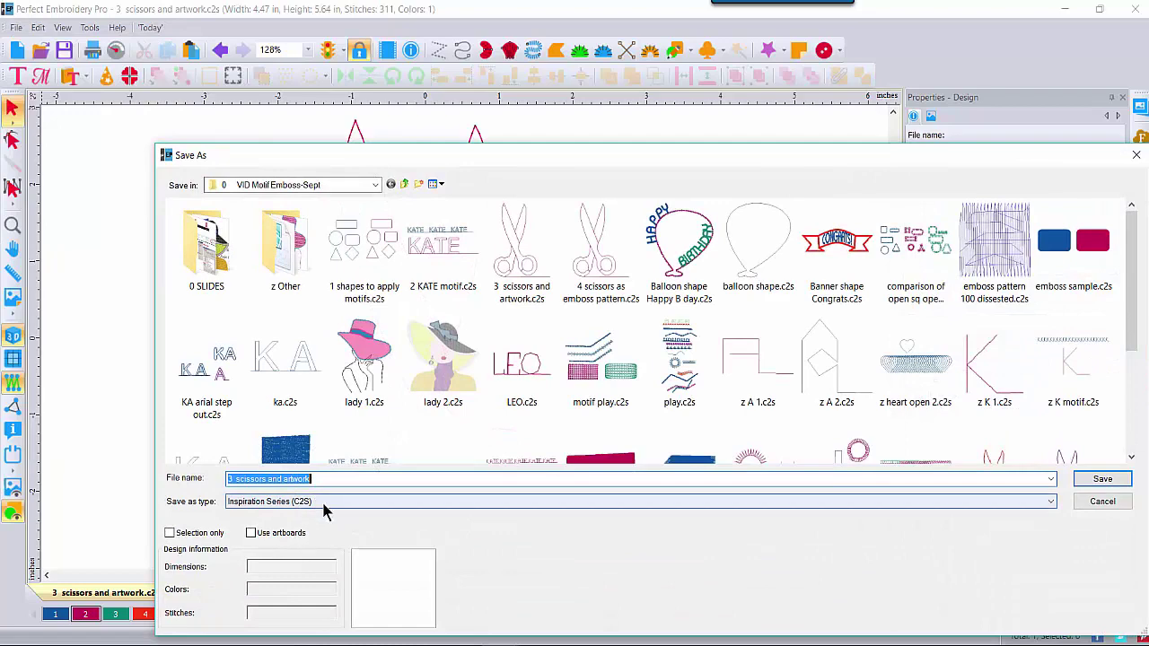
pyautogui.click(325, 505)
pyautogui.click(308, 224)
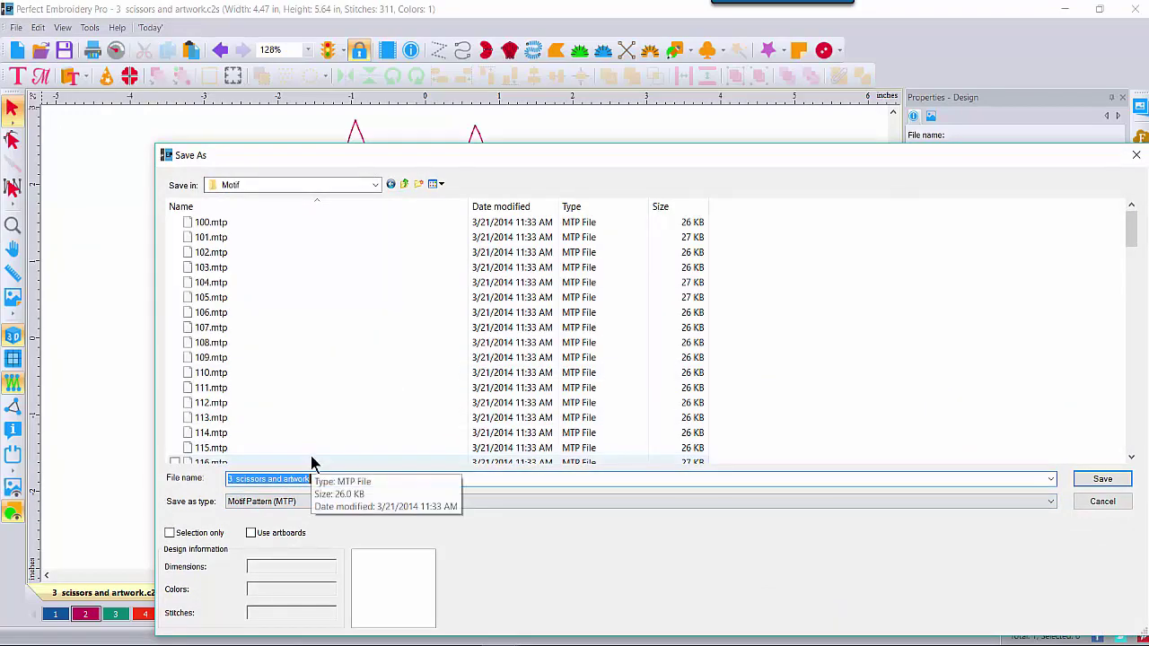
pyautogui.write('z sc')
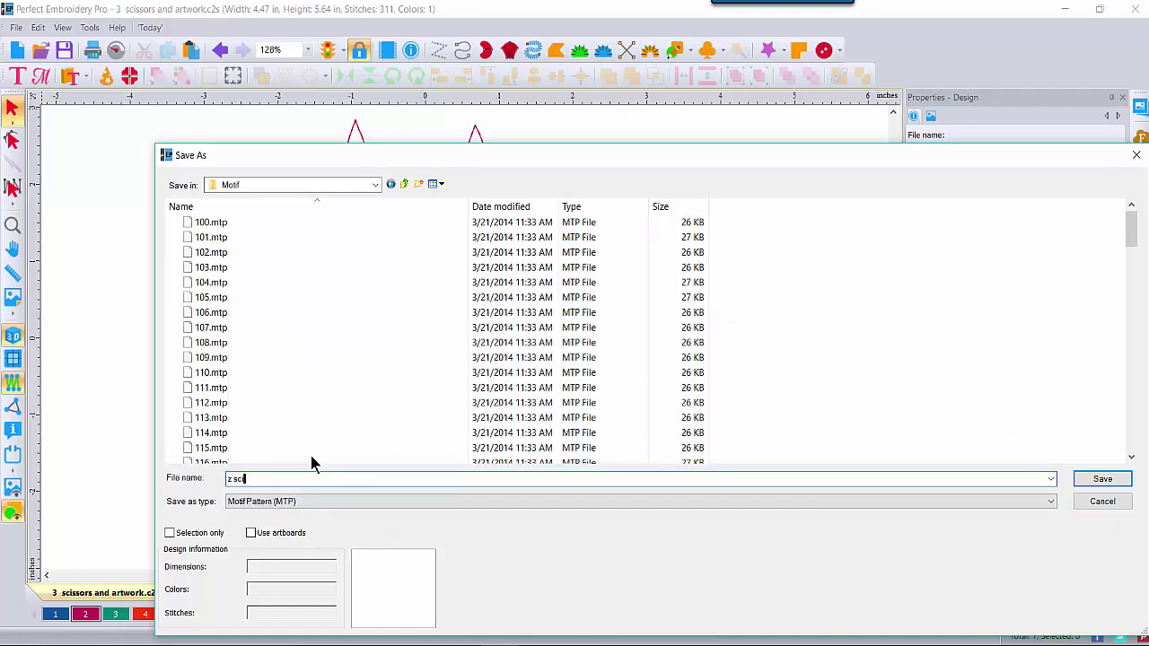
pyautogui.write('iss')
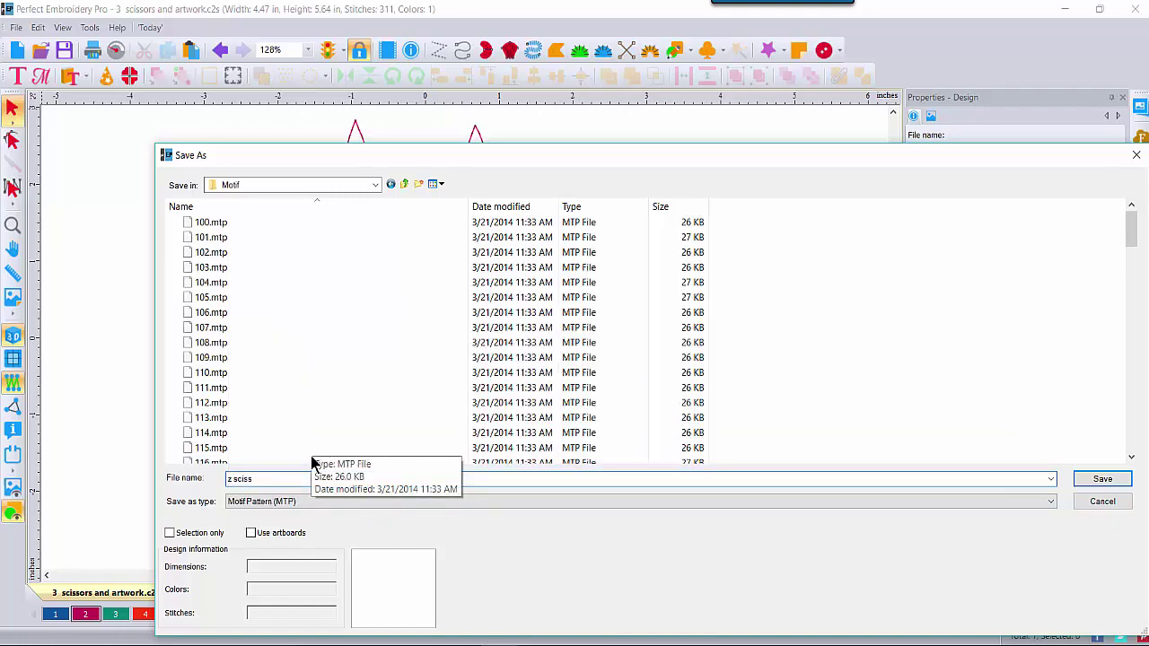
pyautogui.write('ors')
pyautogui.click(1129, 479)
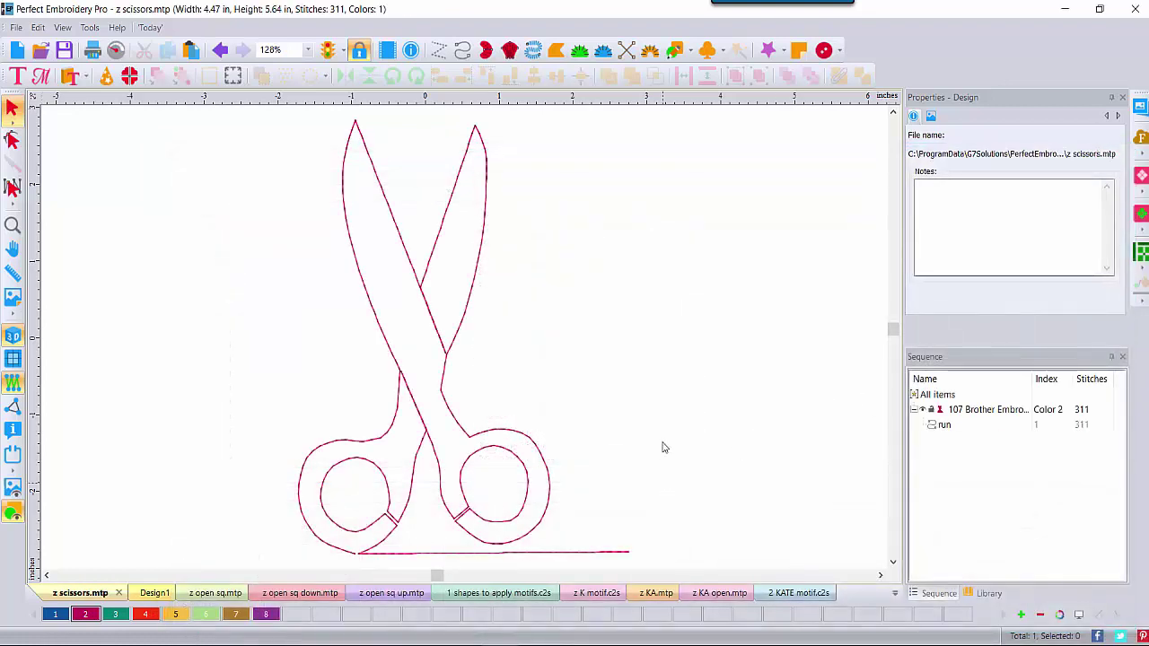
# - Draw a nearly horizontal standard run line about 8.5 inches long to the right of the scissors and select it
pyautogui.click(308, 49)
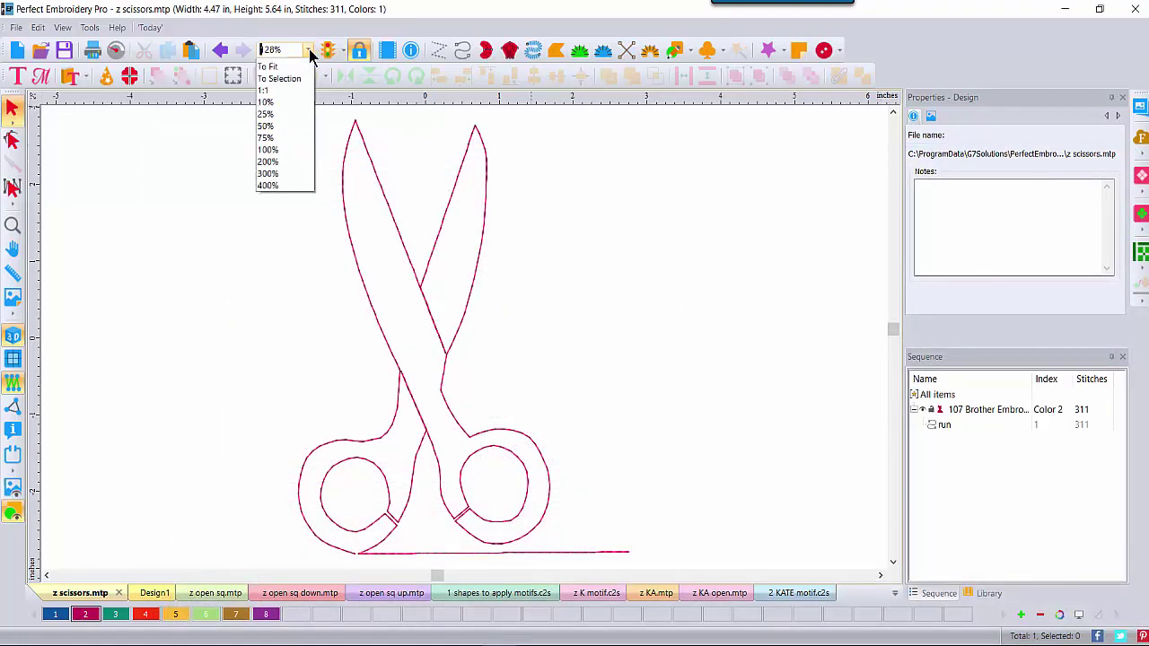
pyautogui.click(282, 160)
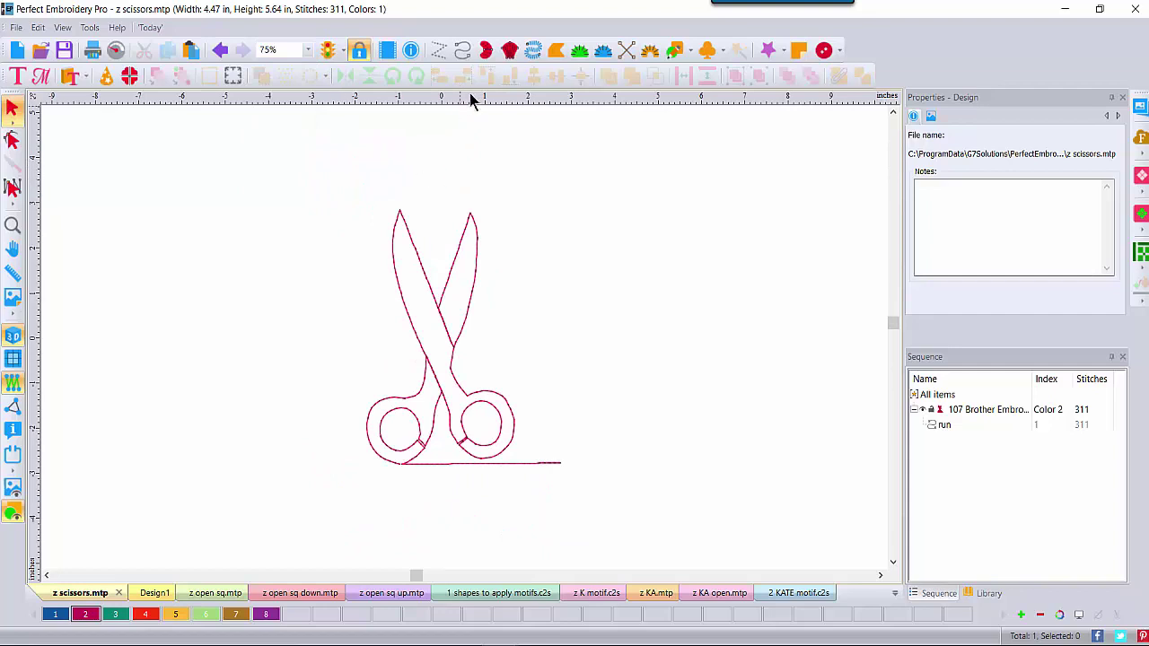
pyautogui.click(464, 52)
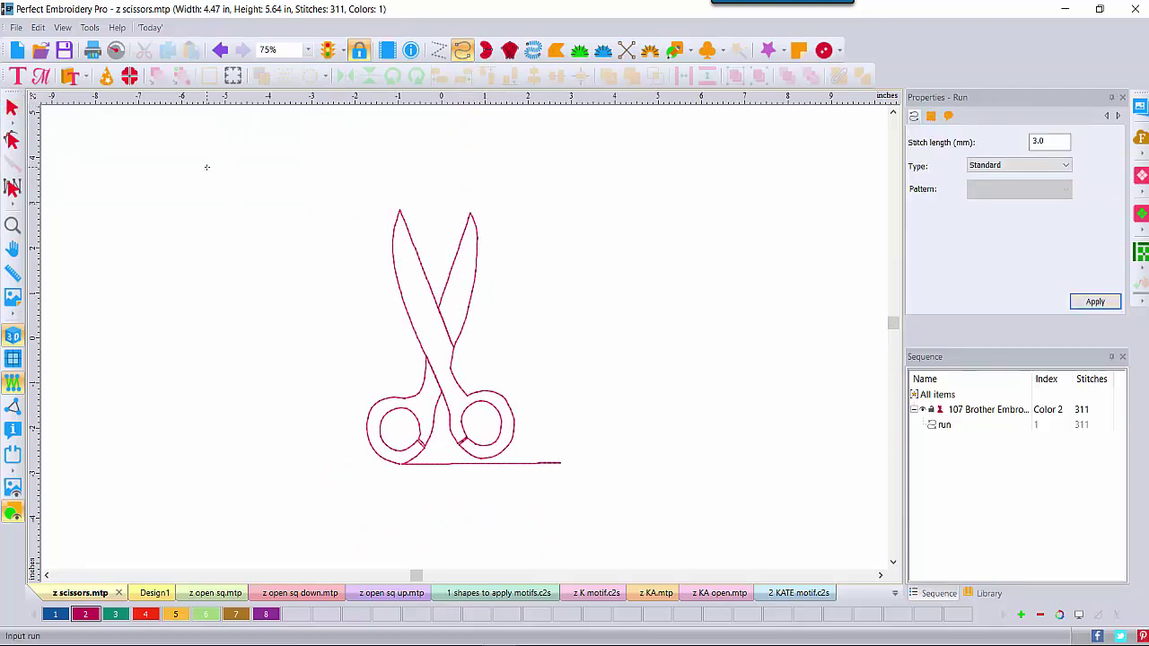
pyautogui.click(484, 360)
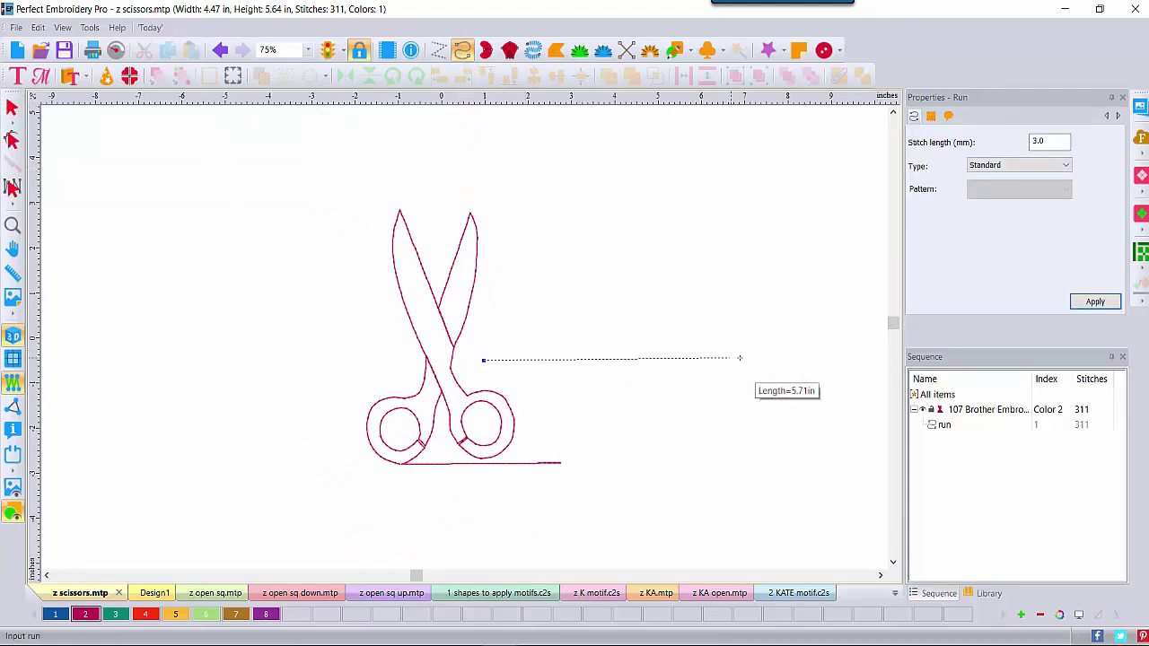
pyautogui.click(850, 355)
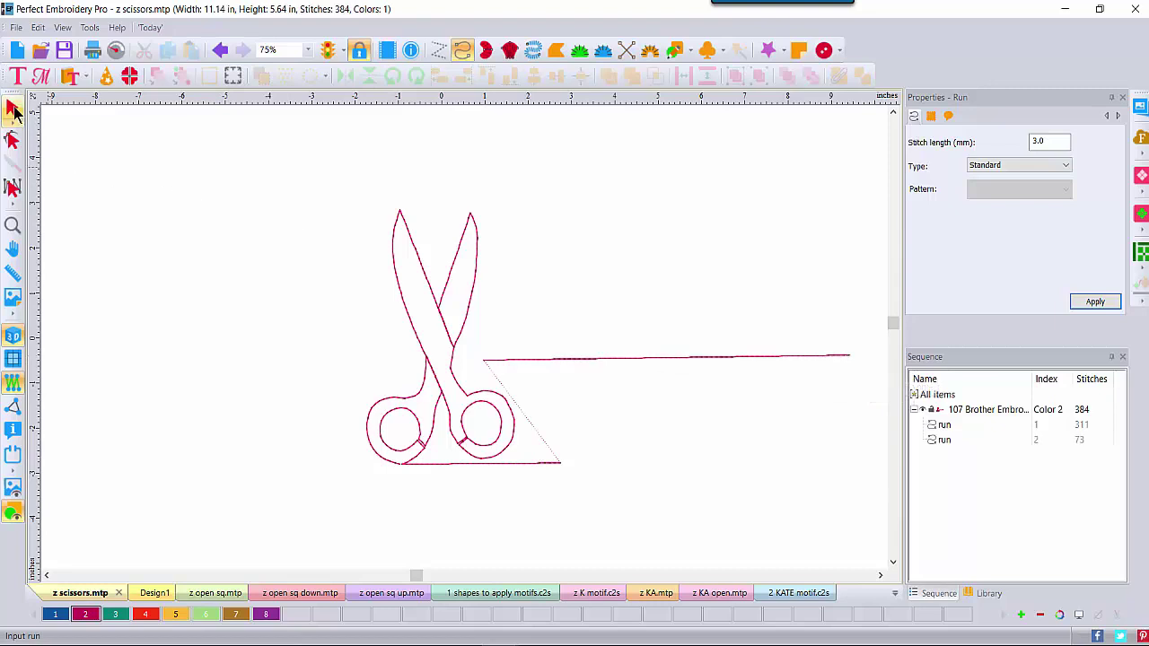
pyautogui.click(12, 106)
# - Change the new line's run type to Motif with the z scissors pattern and open its pattern length for editing
pyautogui.click(984, 169)
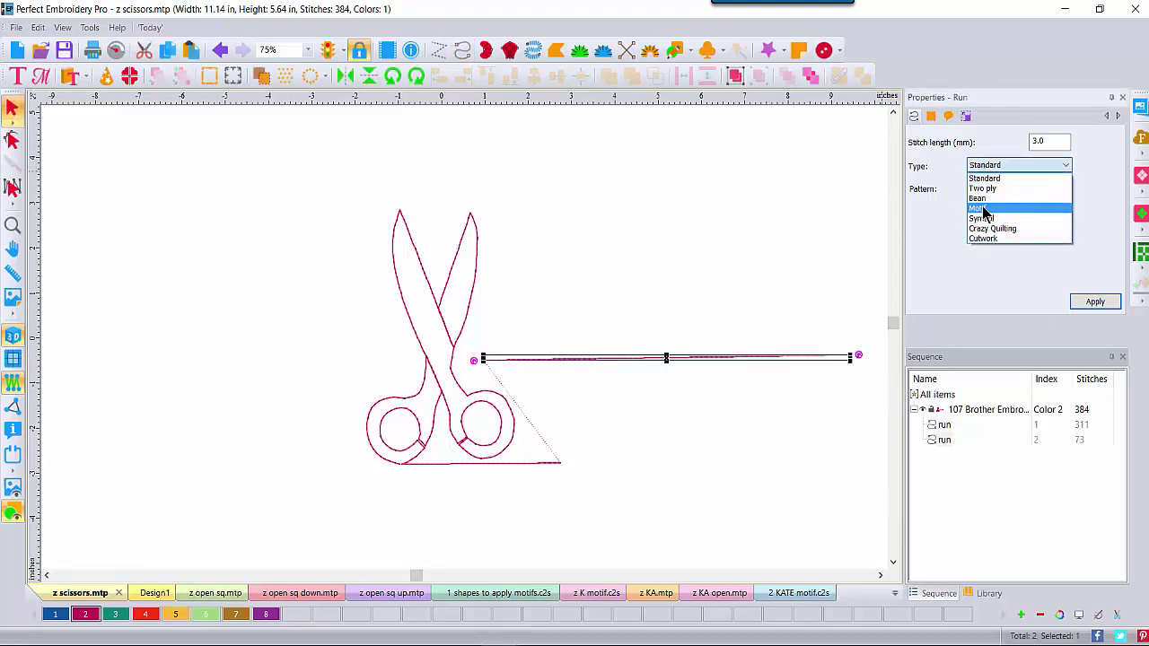
pyautogui.click(987, 210)
pyautogui.click(1066, 190)
pyautogui.moveTo(1068, 220); pyautogui.dragTo(1062, 456)
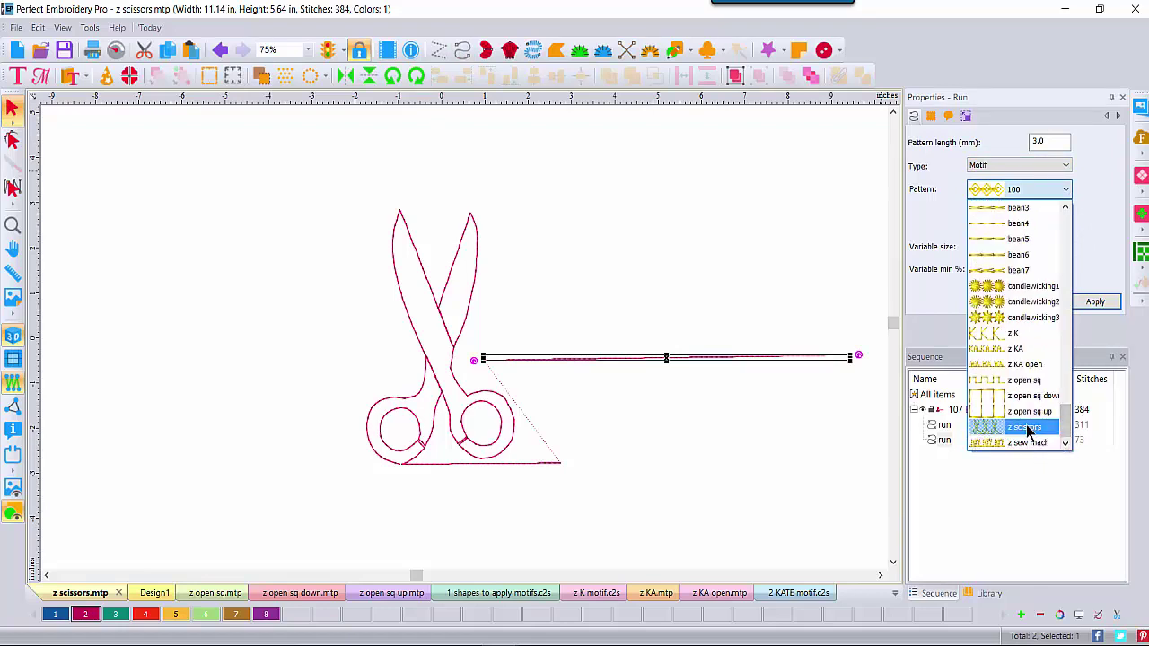
pyautogui.click(1028, 428)
pyautogui.moveTo(1032, 141); pyautogui.dragTo(1058, 141)
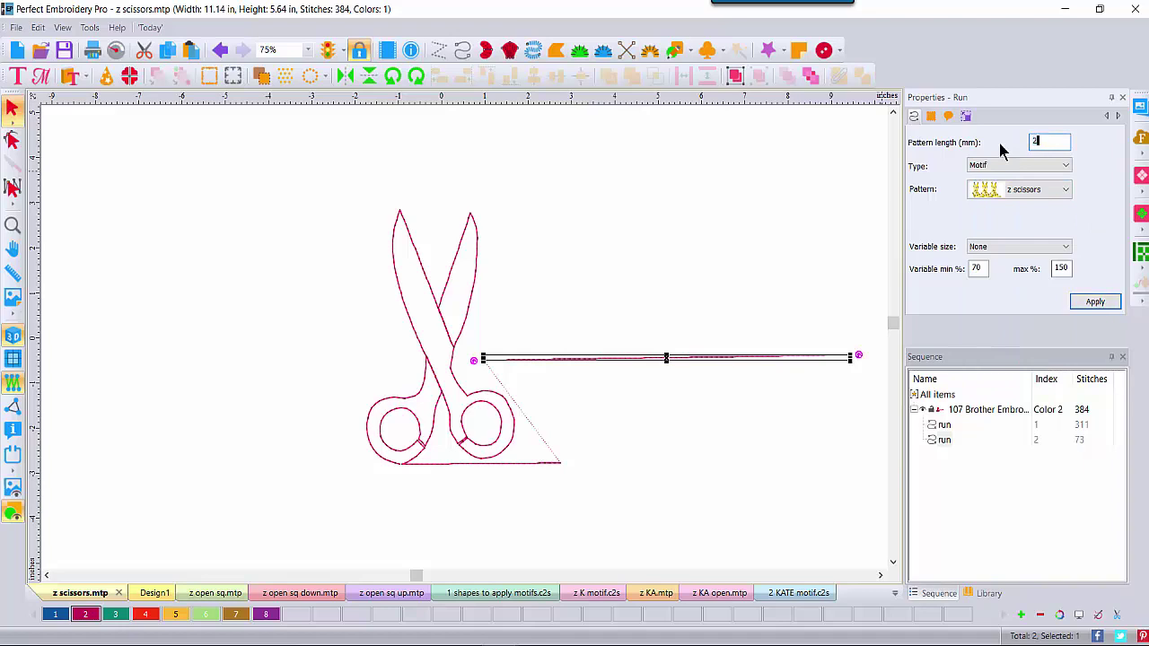
# - Apply the 20 mm pattern length to the scissors motif line and move the line up beside the blades of the large scissors
pyautogui.click(1095, 302)
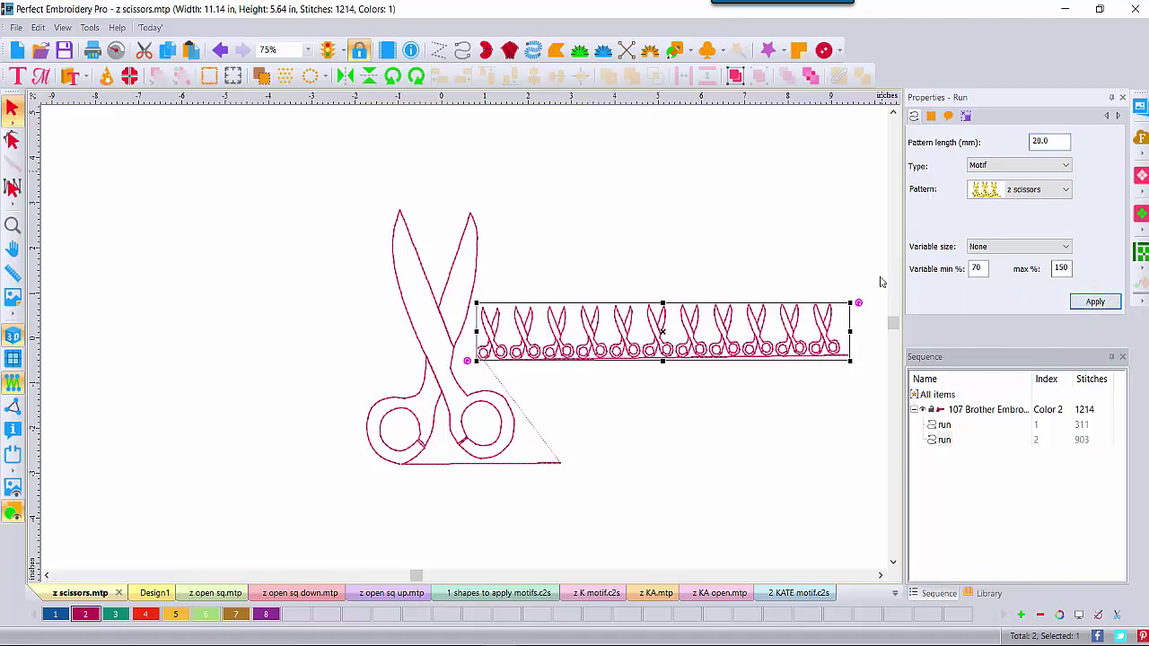
pyautogui.moveTo(717, 227); pyautogui.dragTo(709, 196)
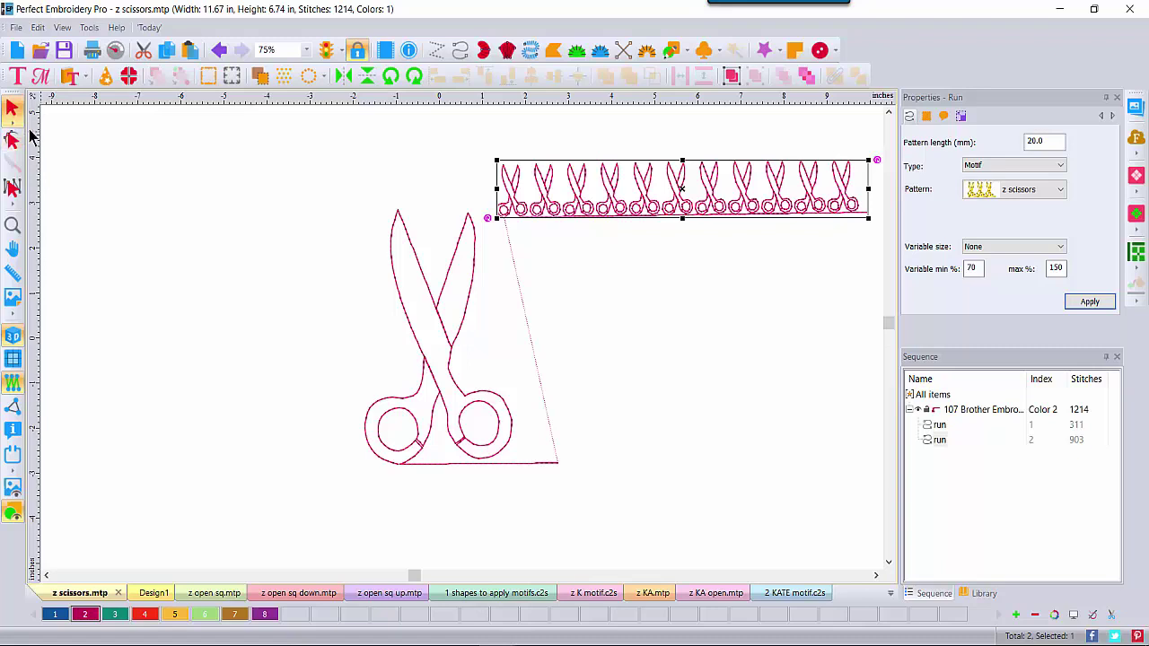
# - Create a new design and draw a heart artwork shape about 0.47 in wide and 0.62 in high
pyautogui.click(17, 50)
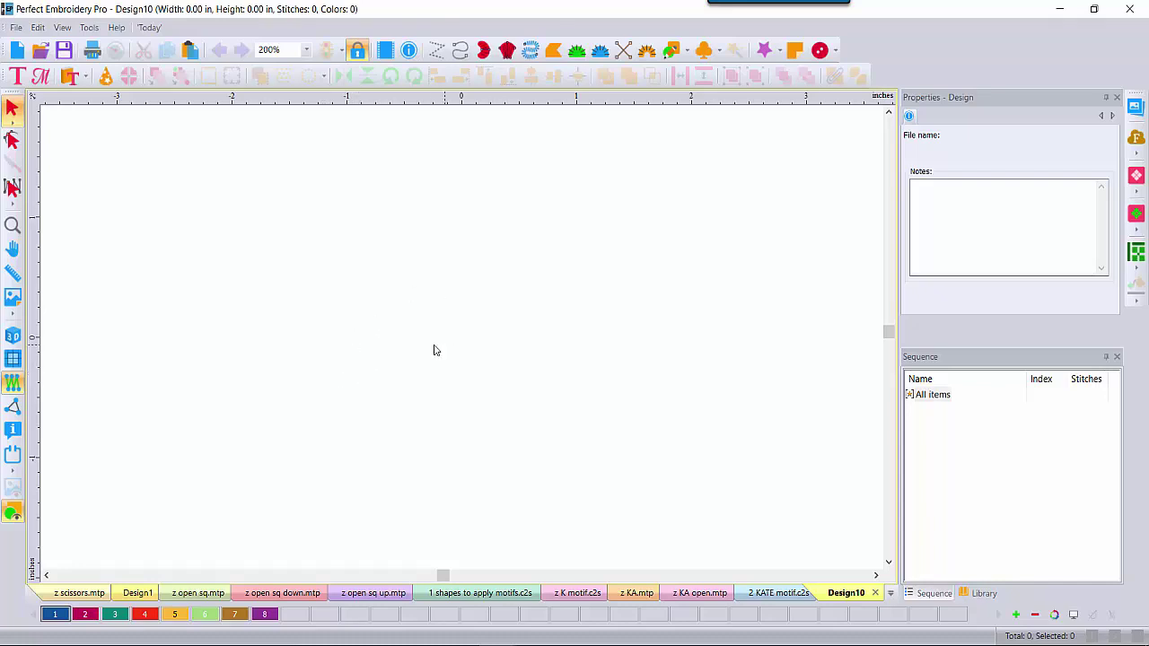
pyautogui.click(688, 54)
pyautogui.click(687, 201)
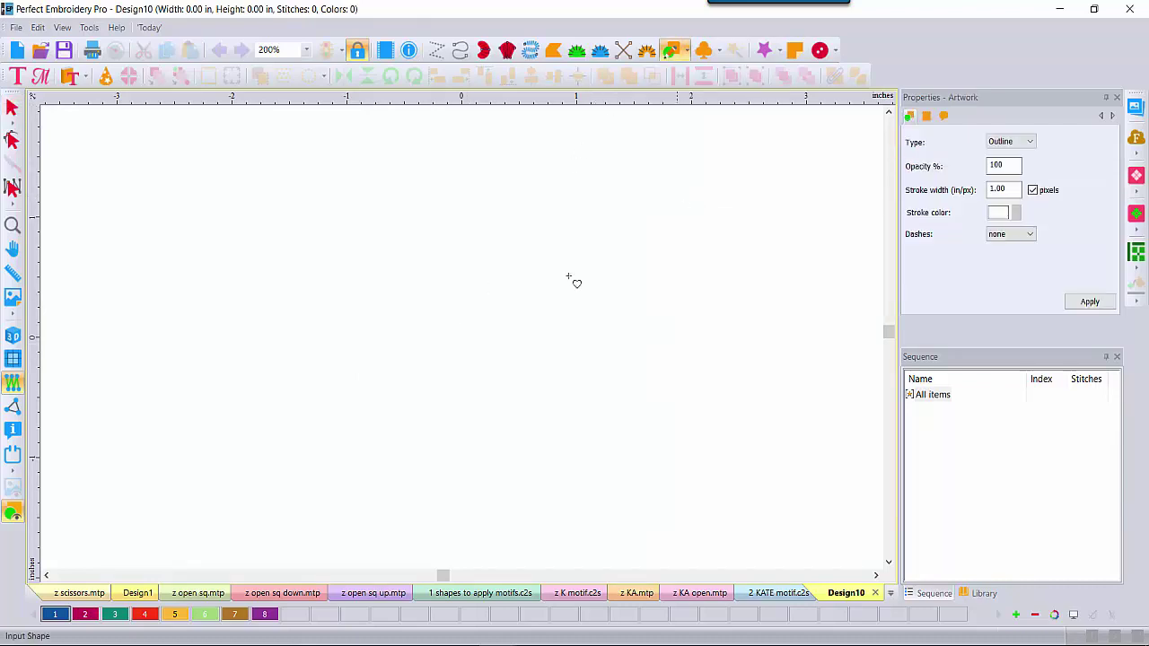
pyautogui.moveTo(402, 321); pyautogui.dragTo(438, 378)
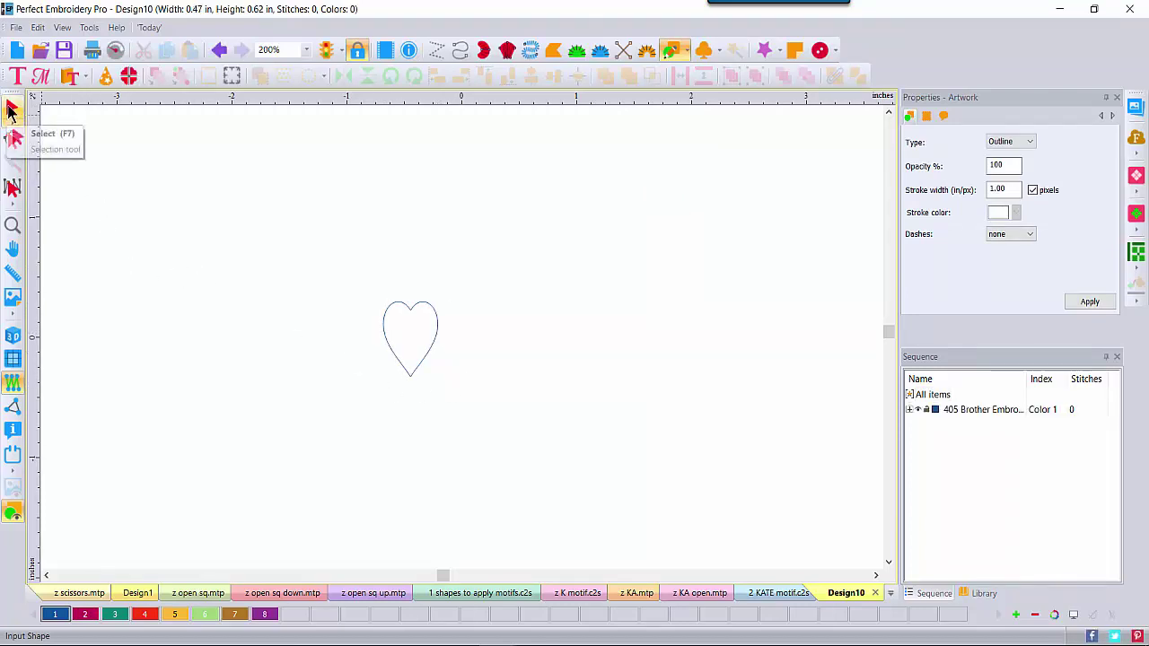
# - Split the heart's outline at the two points on either side of its bottom tip
pyautogui.click(13, 226)
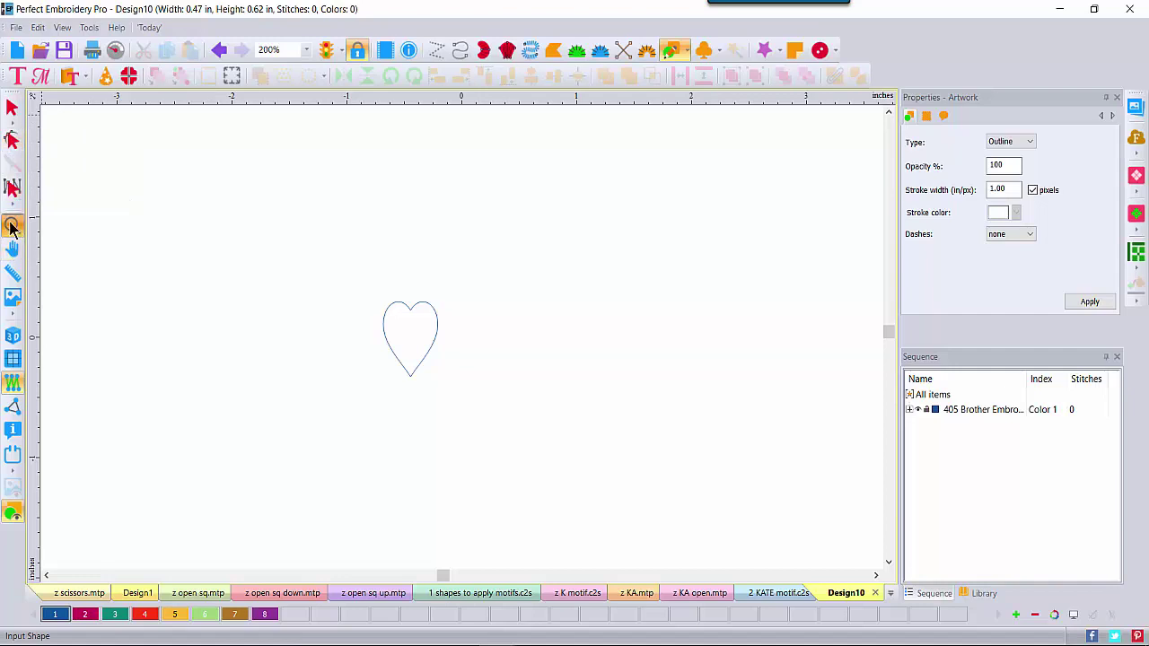
pyautogui.click(410, 375)
pyautogui.click(411, 374)
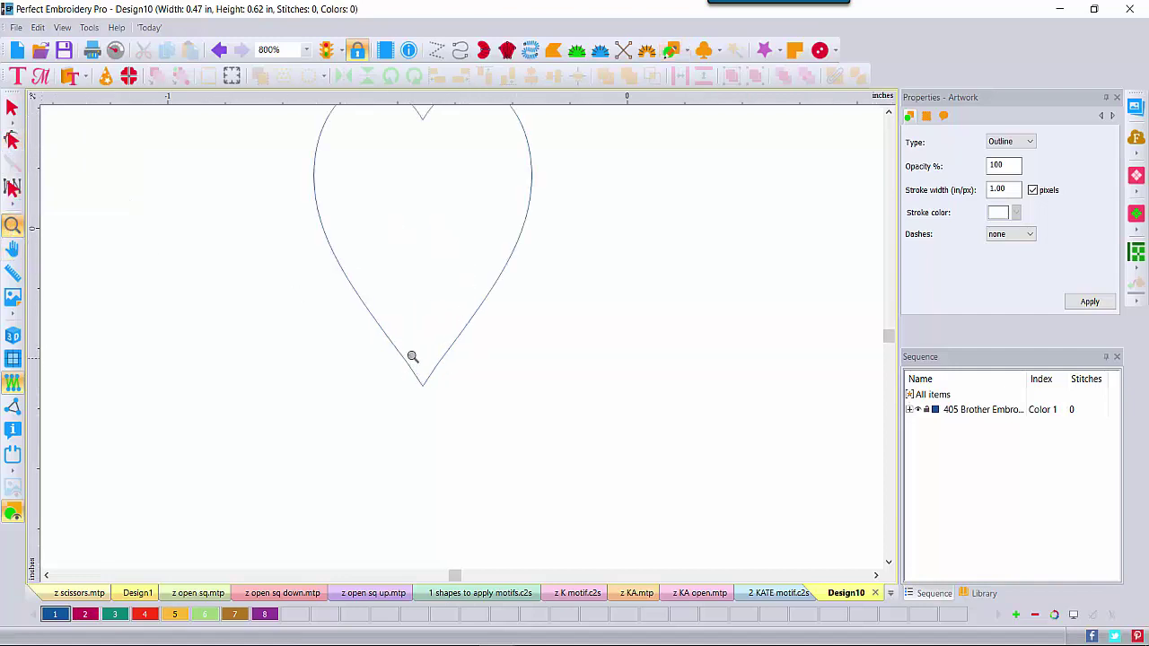
pyautogui.click(890, 113)
pyautogui.press('F9')
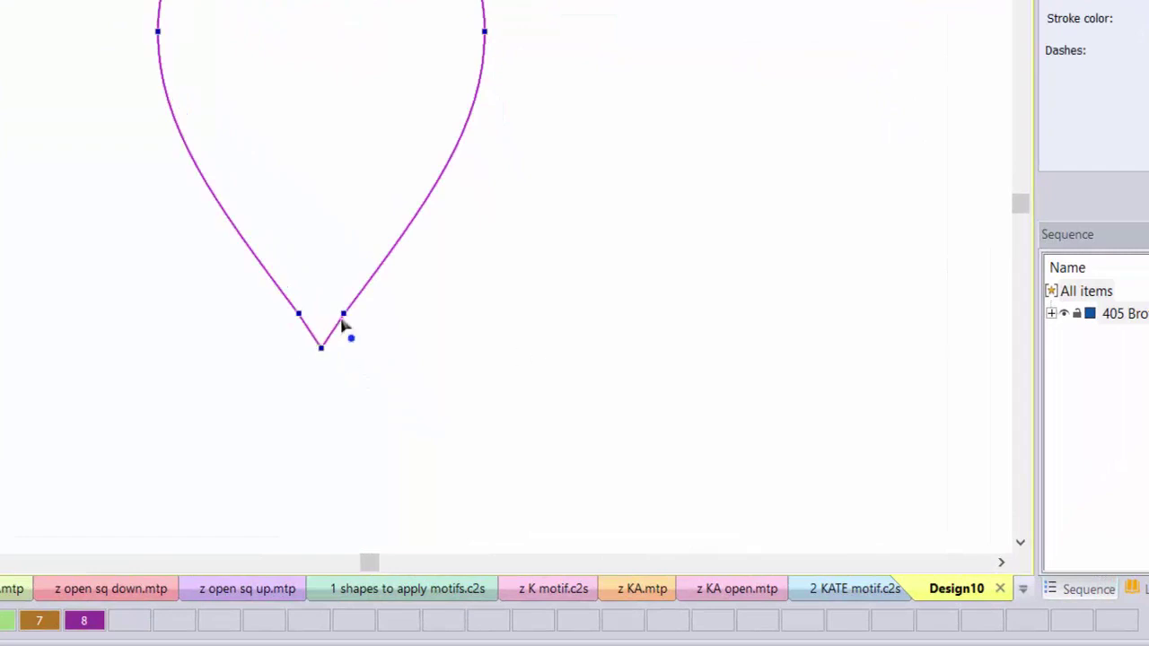
pyautogui.rightClick(299, 316)
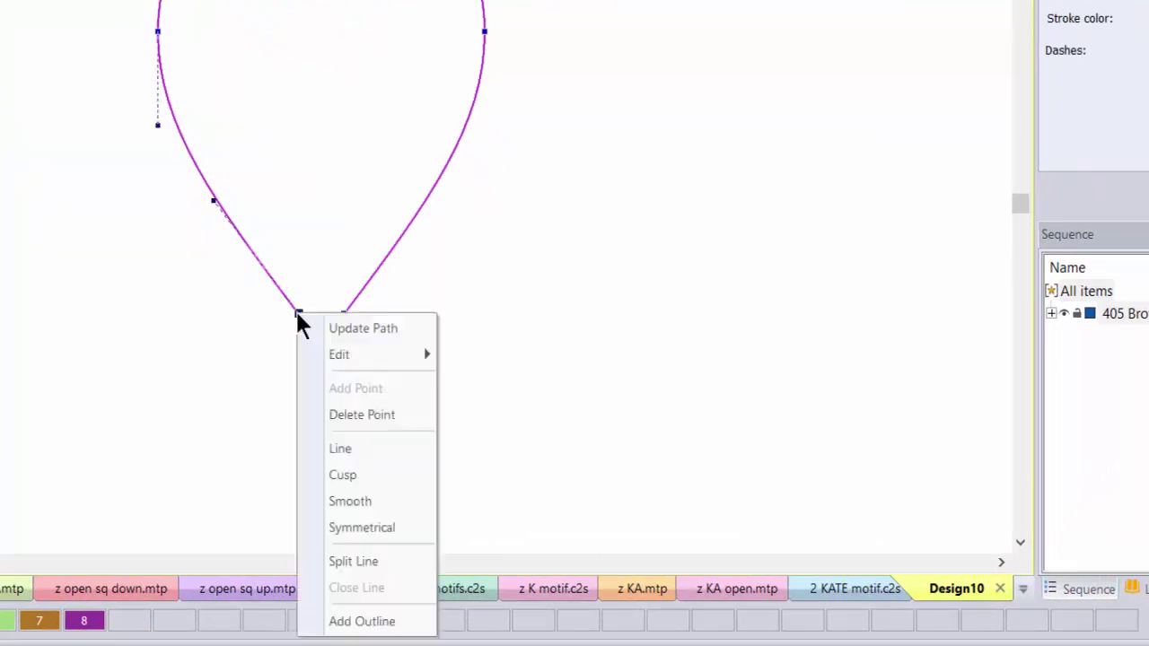
pyautogui.click(340, 562)
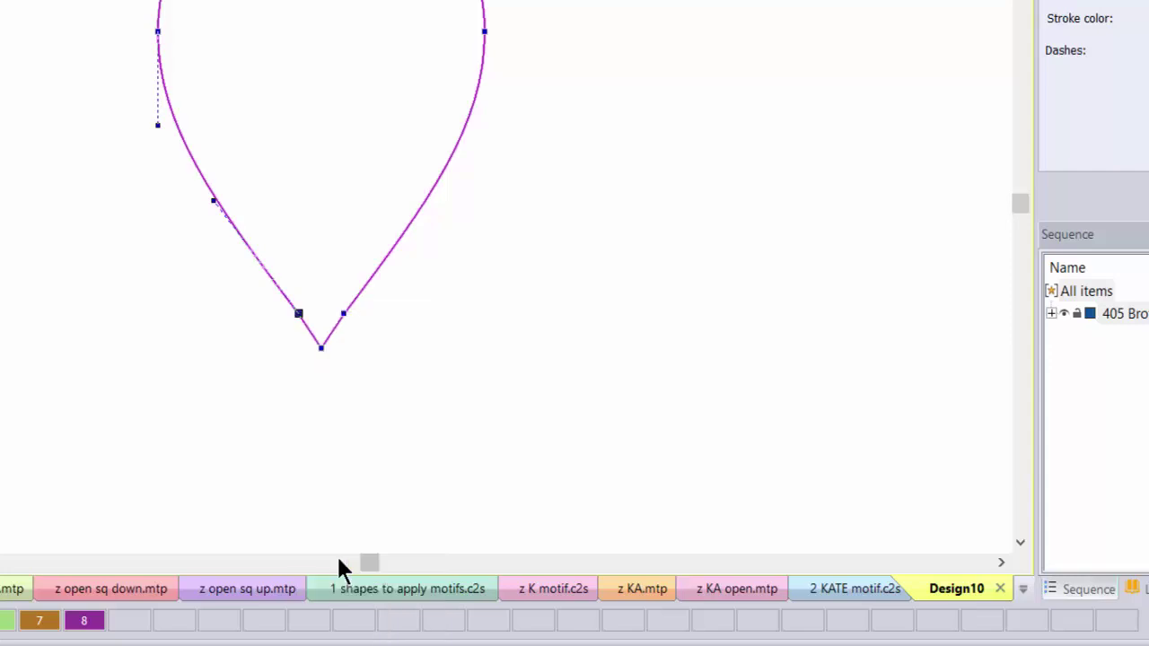
pyautogui.rightClick(344, 318)
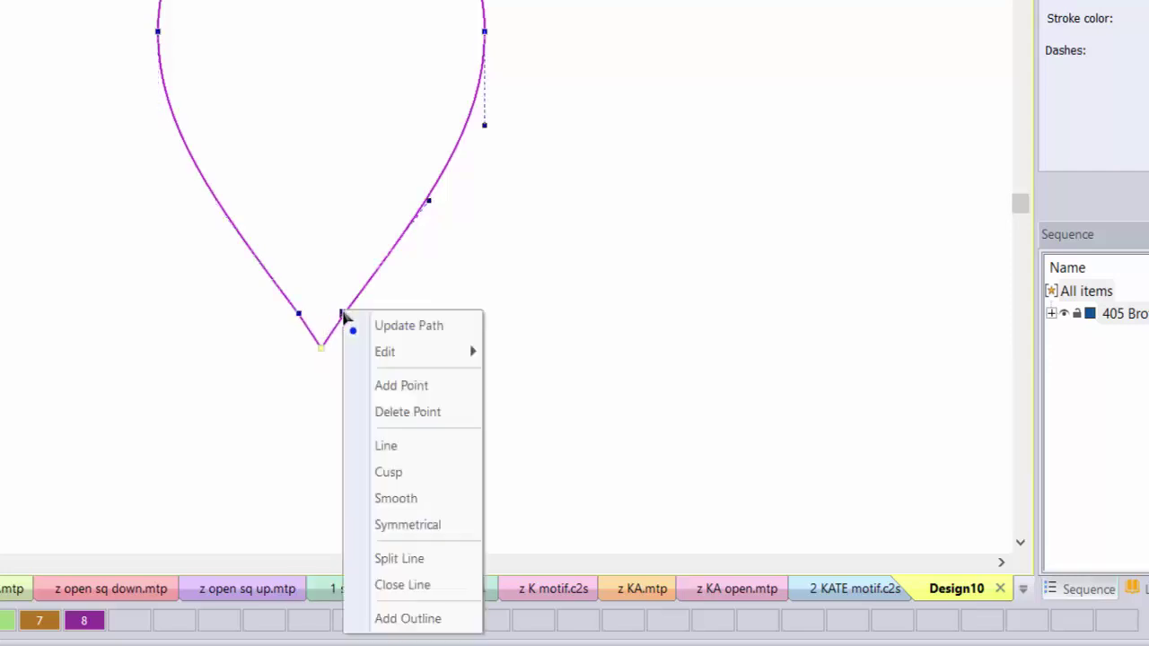
pyautogui.click(377, 560)
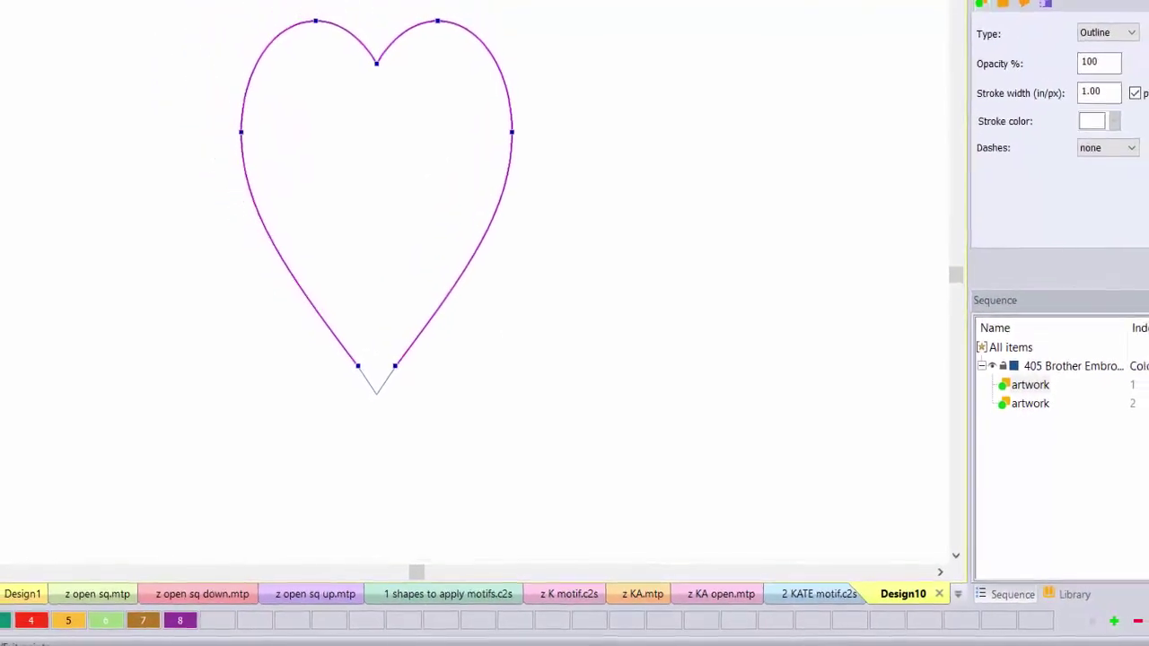
# - Delete the separated V-shaped tip piece so the heart outline is open at the bottom
pyautogui.click(370, 392)
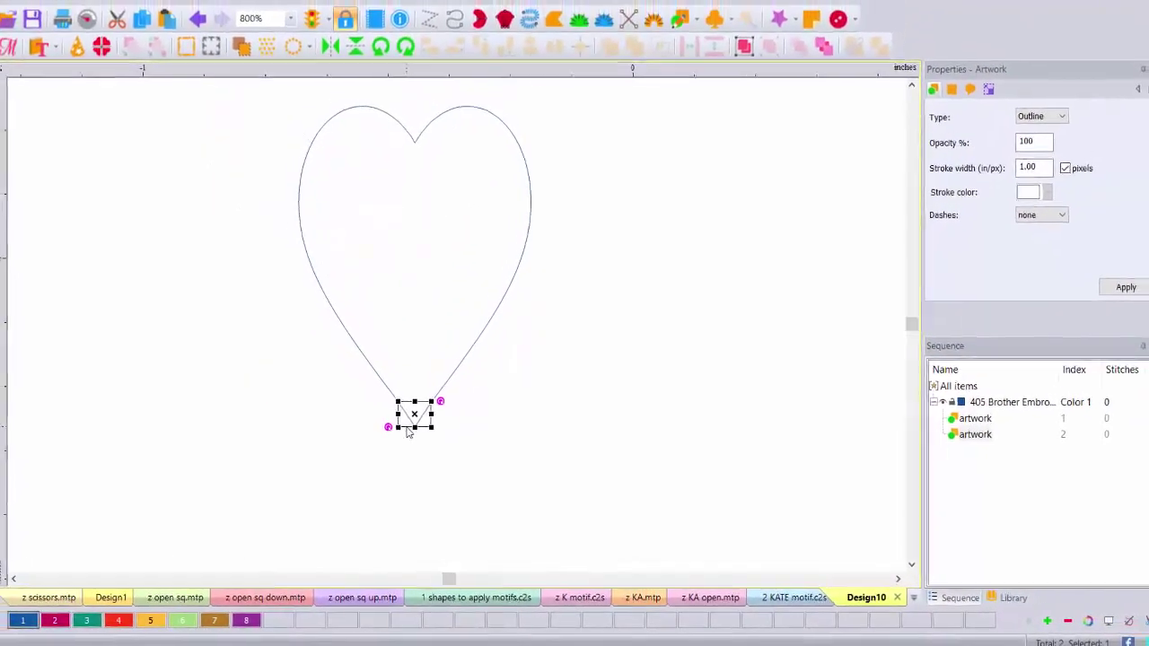
pyautogui.press('Delete')
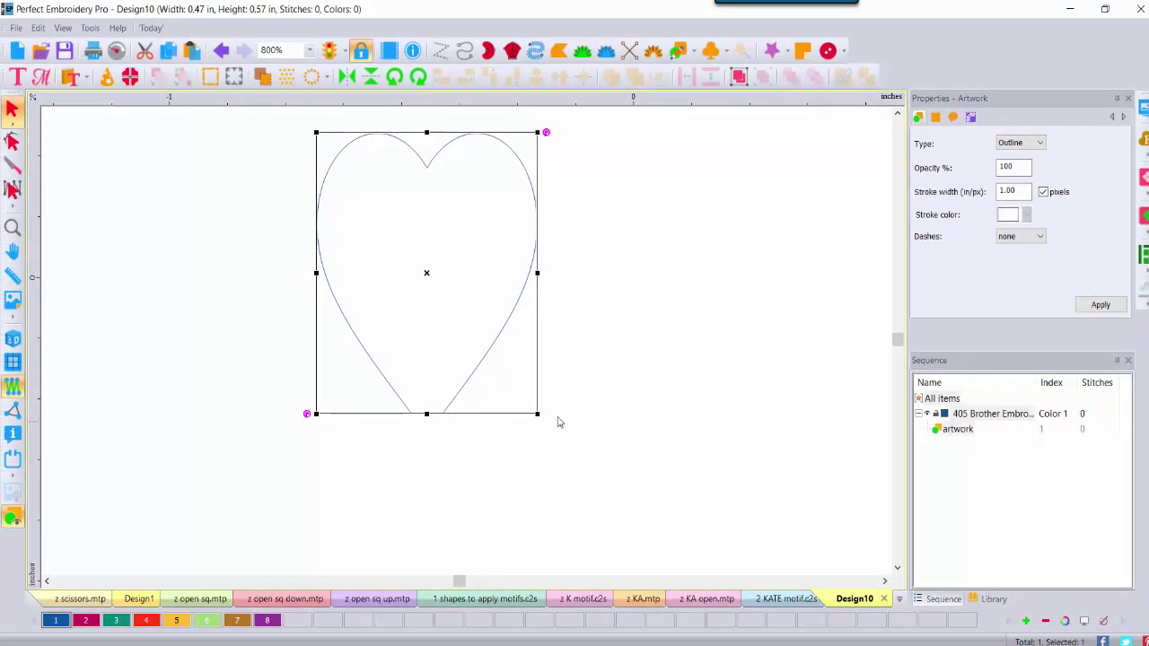
pyautogui.click(558, 422)
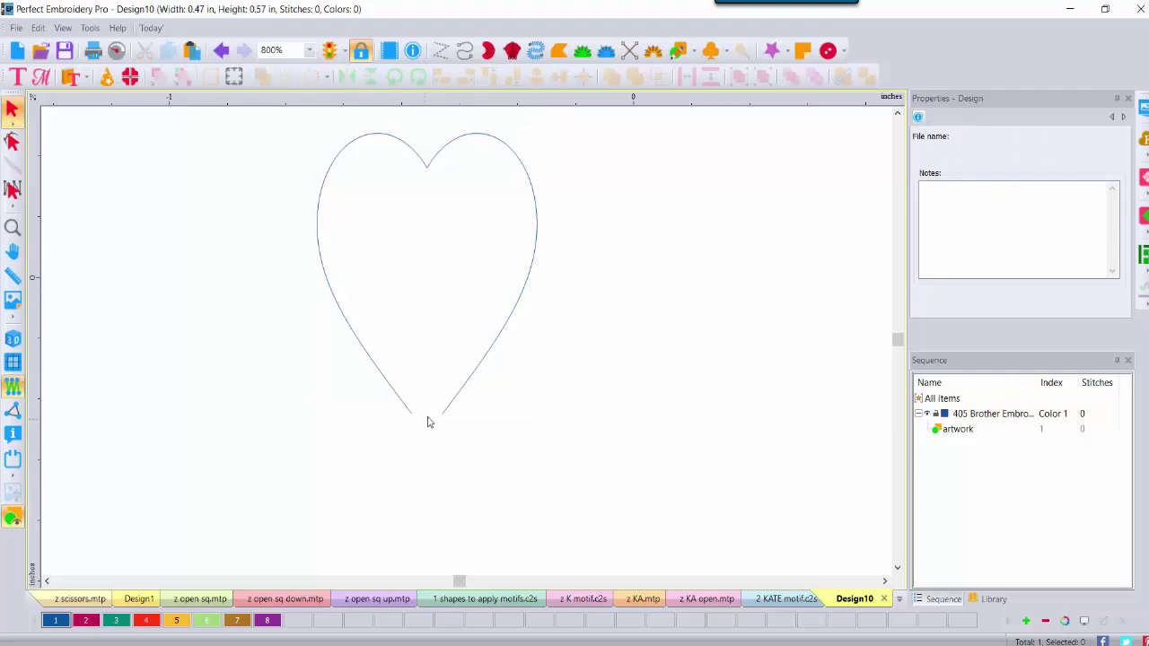
# - Stretch the open heart horizontally to about 0.57 in wide
pyautogui.click(536, 196)
pyautogui.moveTo(539, 272); pyautogui.dragTo(585, 272)
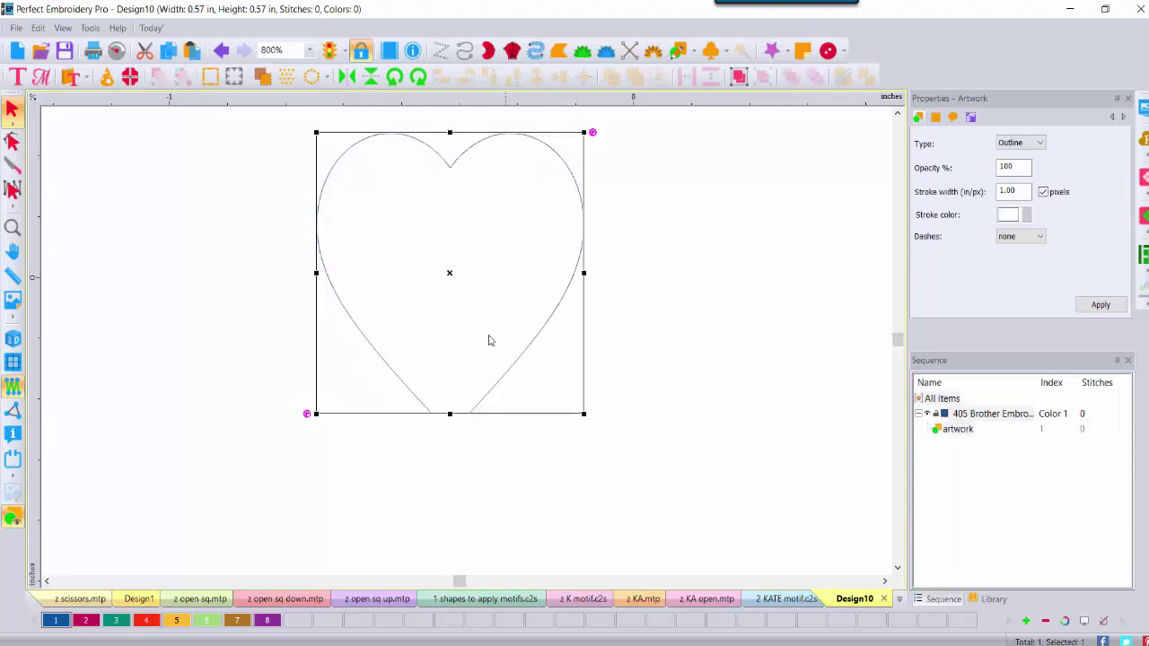
pyautogui.click(472, 490)
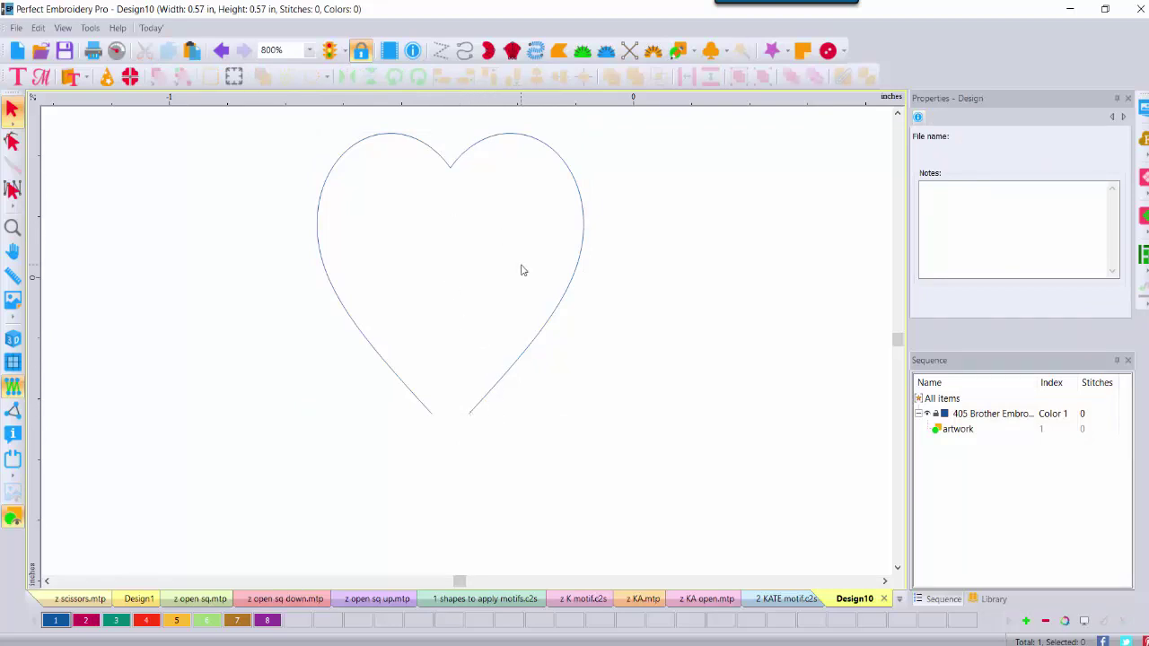
# - Convert the open heart artwork to a Run stitch
pyautogui.click(583, 246)
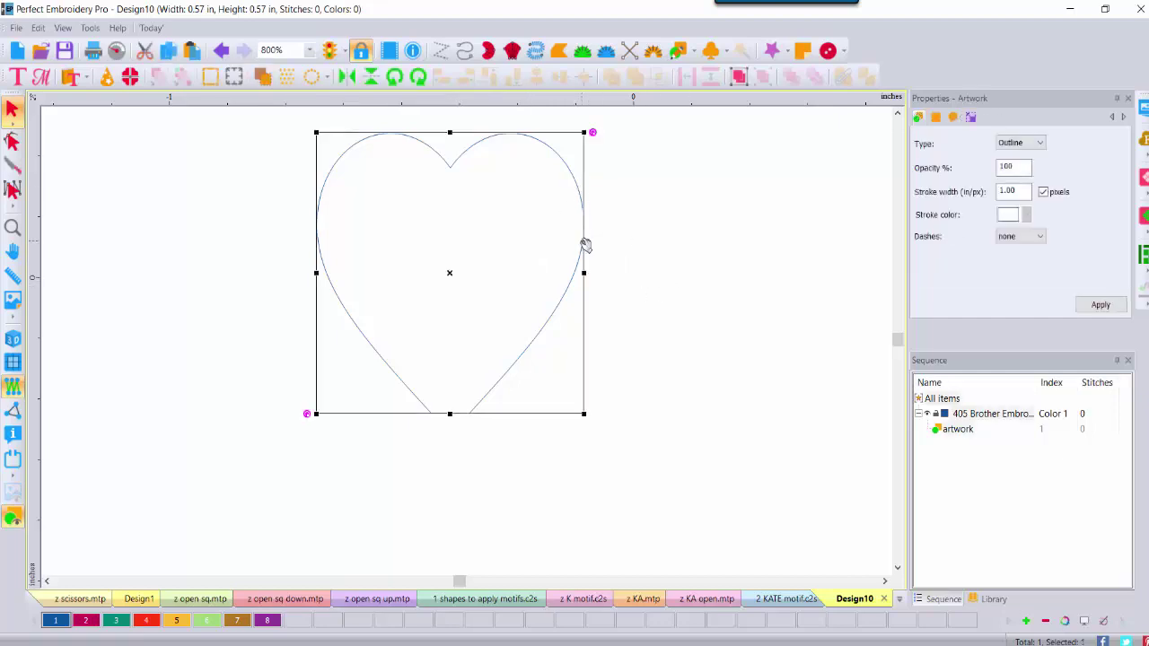
pyautogui.rightClick(584, 245)
pyautogui.moveTo(659, 363)
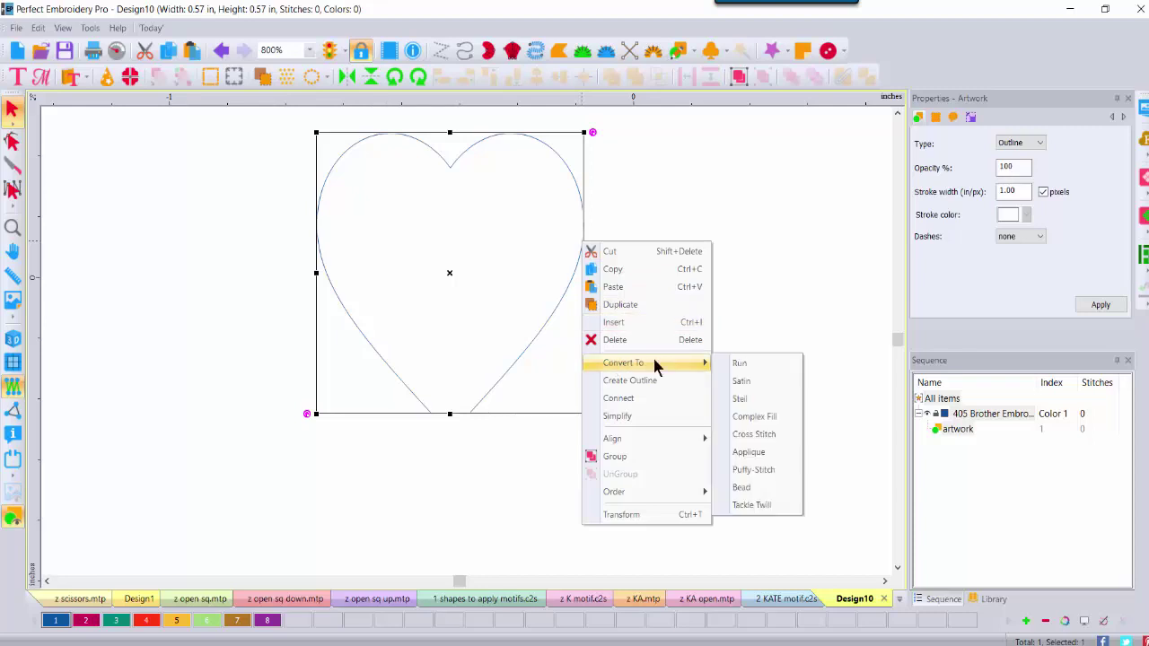
pyautogui.click(740, 364)
pyautogui.click(635, 309)
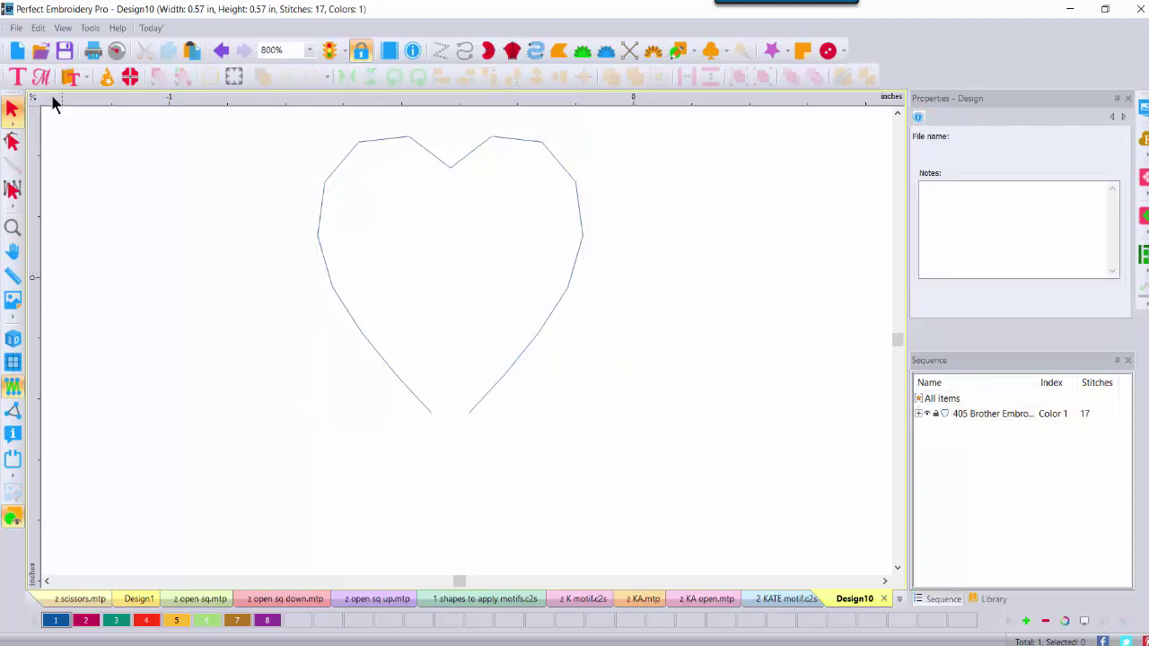
# - Save the heart as a Motif Pattern (MTP) file named "z heart" in the Motif folder
pyautogui.click(16, 27)
pyautogui.click(44, 260)
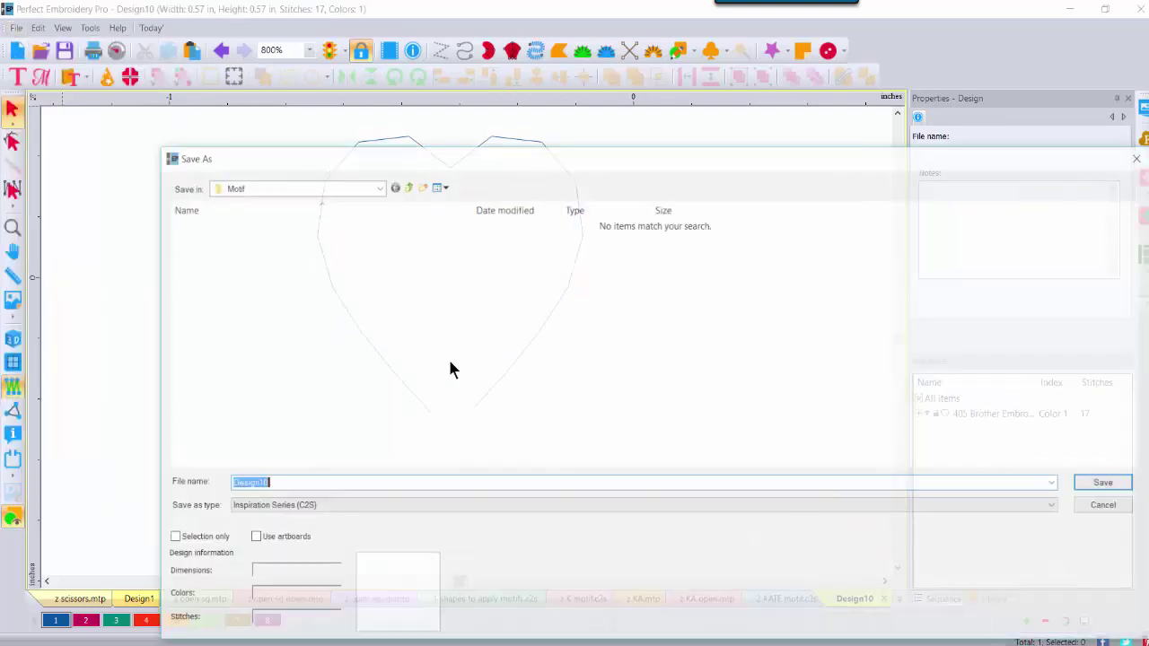
pyautogui.click(288, 508)
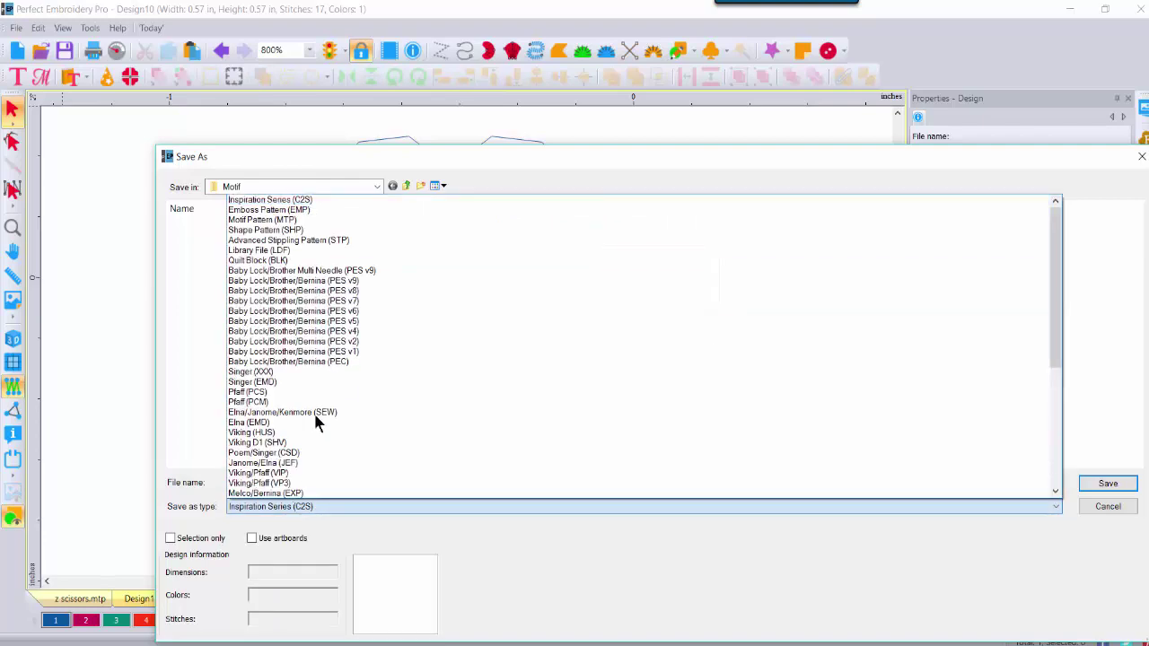
pyautogui.click(296, 220)
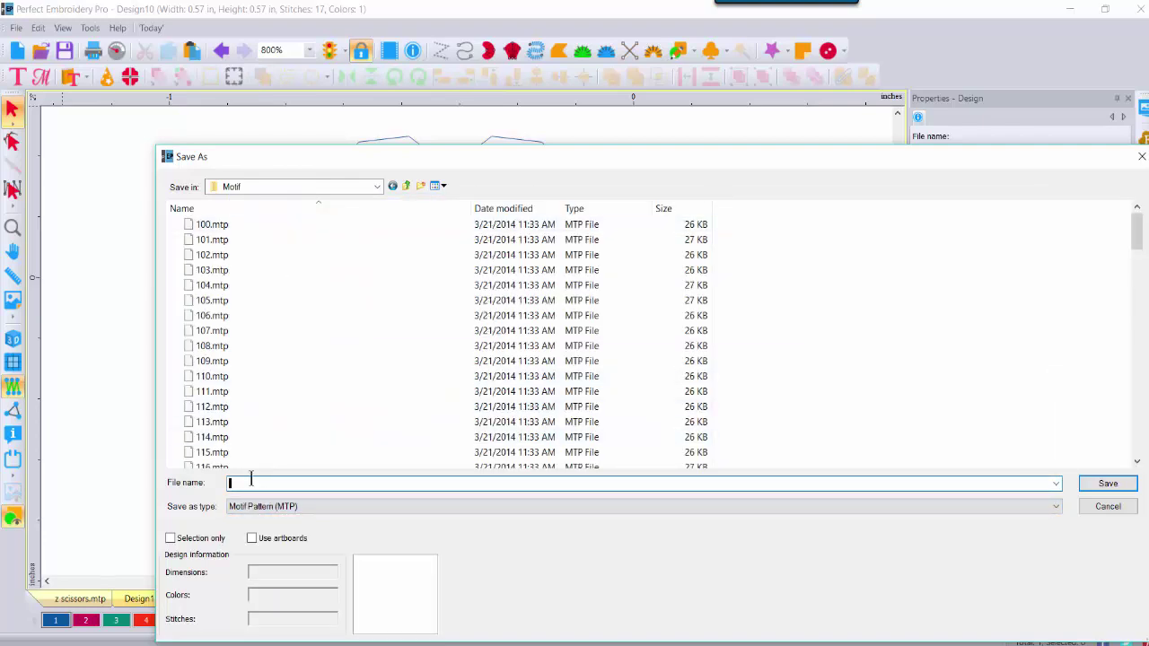
pyautogui.write('z hear')
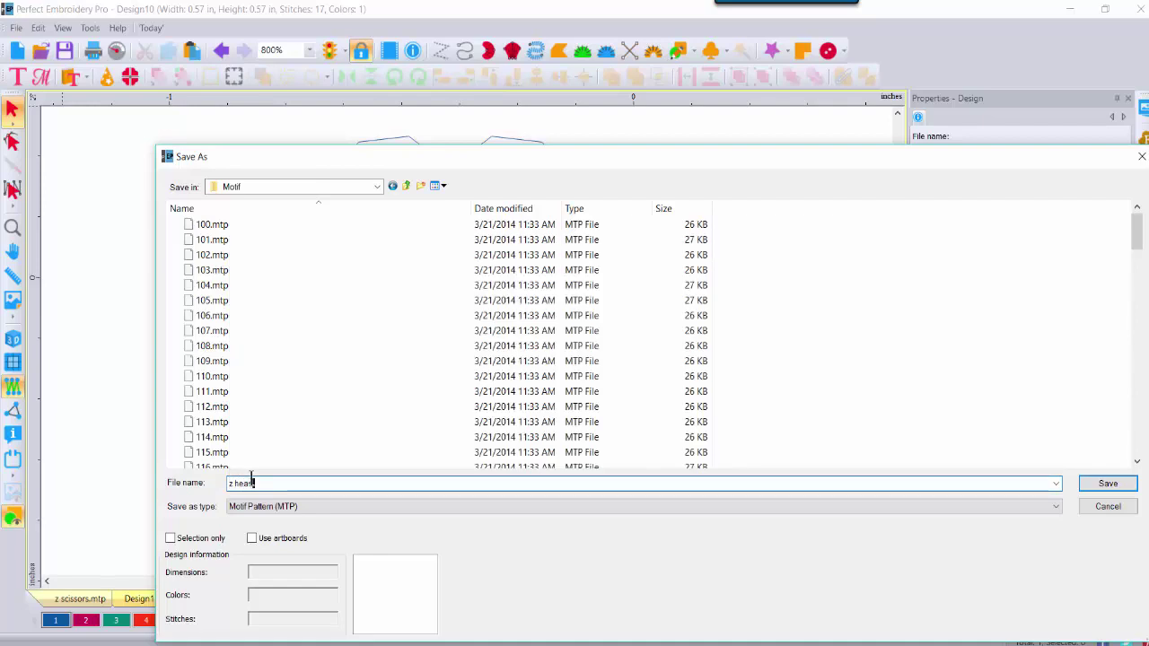
pyautogui.write('t')
pyautogui.click(1097, 484)
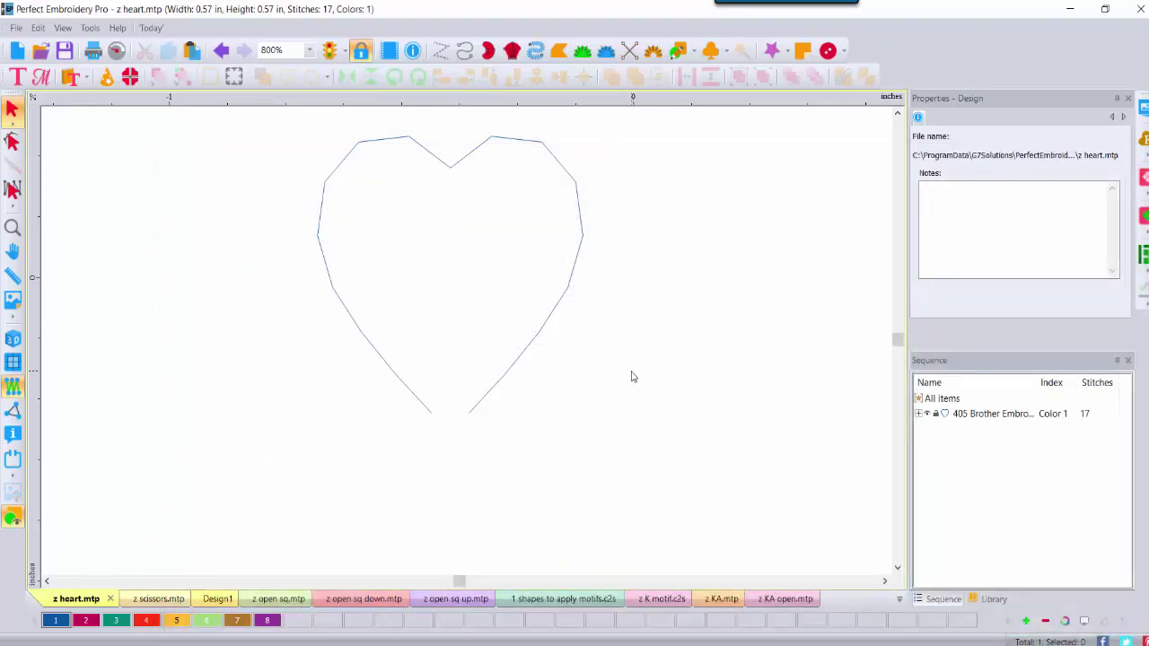
# - Draw a horizontal run line about 1.38 in long below the heart and change its color to Dark Fuchsia (color 2)
pyautogui.click(463, 52)
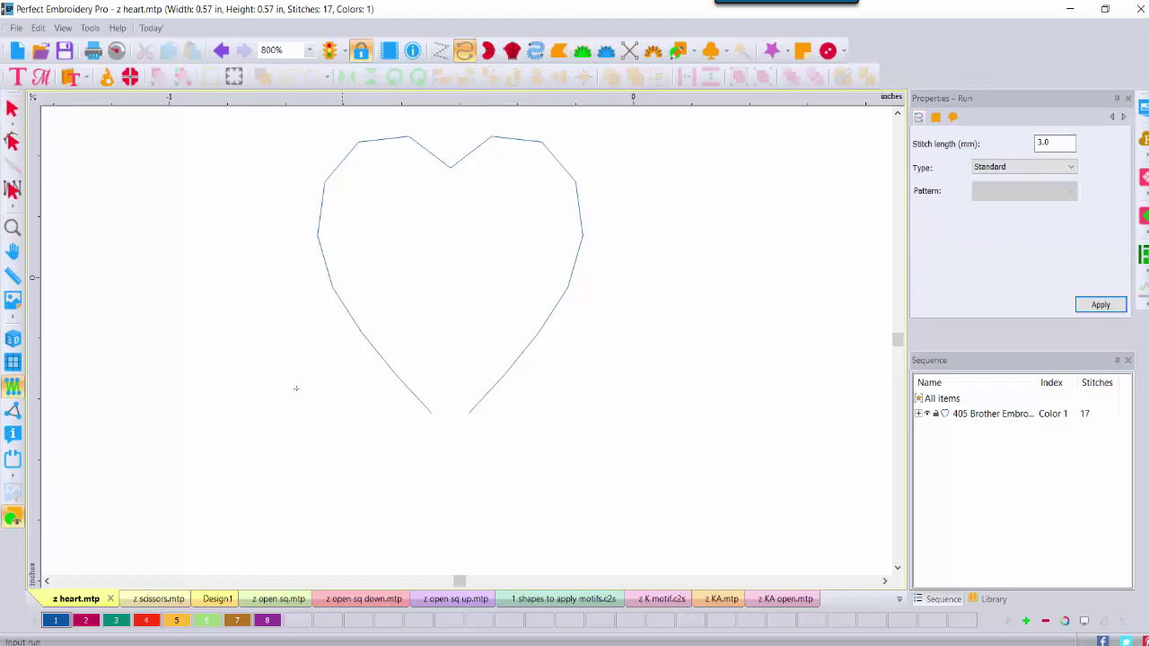
pyautogui.click(133, 513)
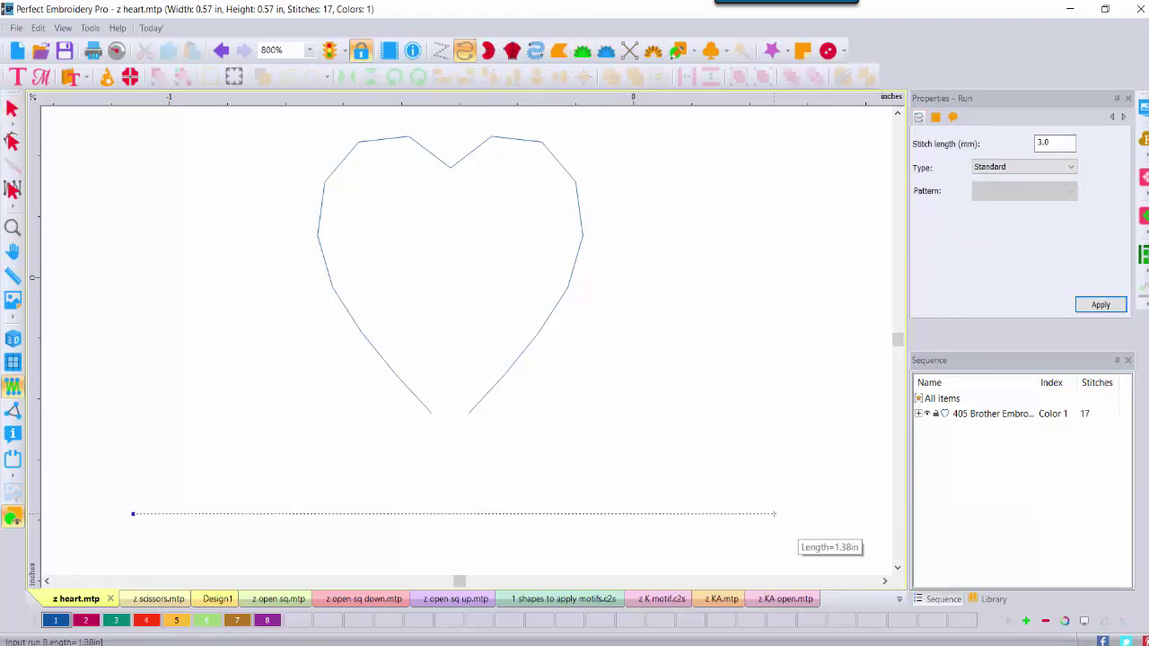
pyautogui.click(774, 513)
pyautogui.press('Return')
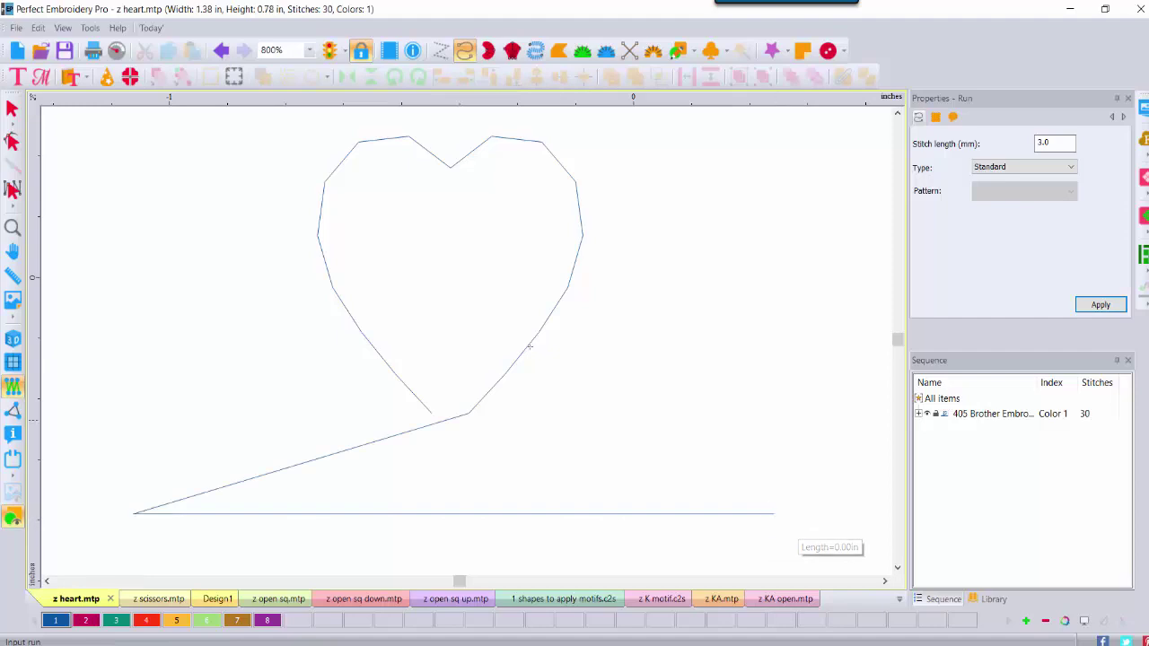
pyautogui.click(12, 108)
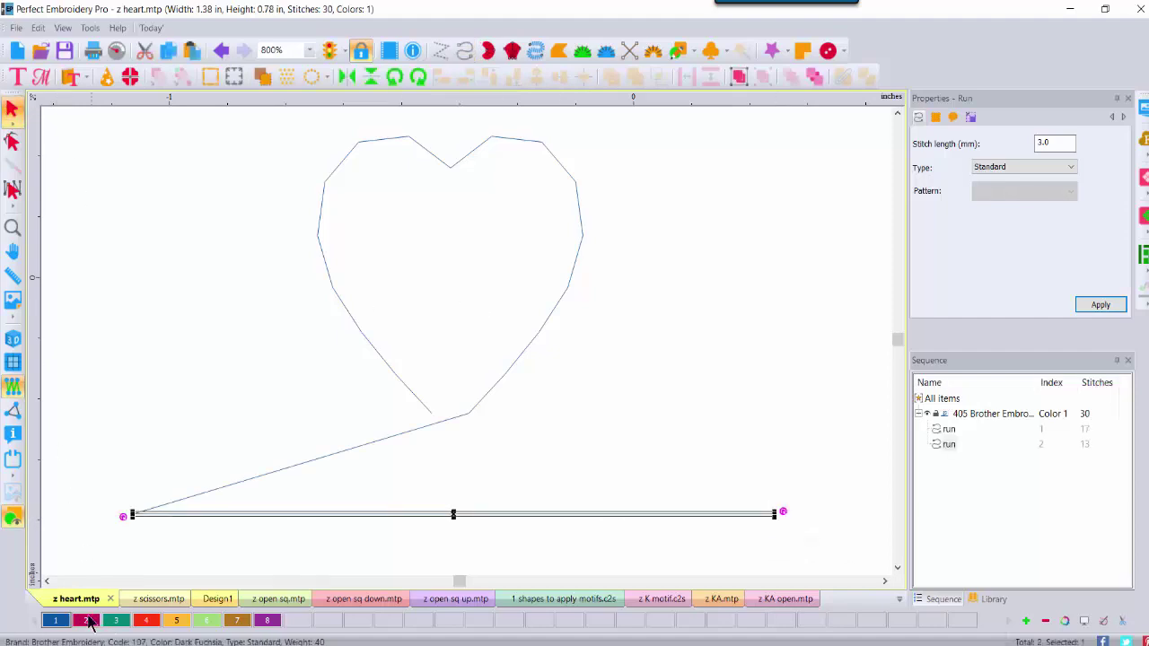
pyautogui.click(86, 621)
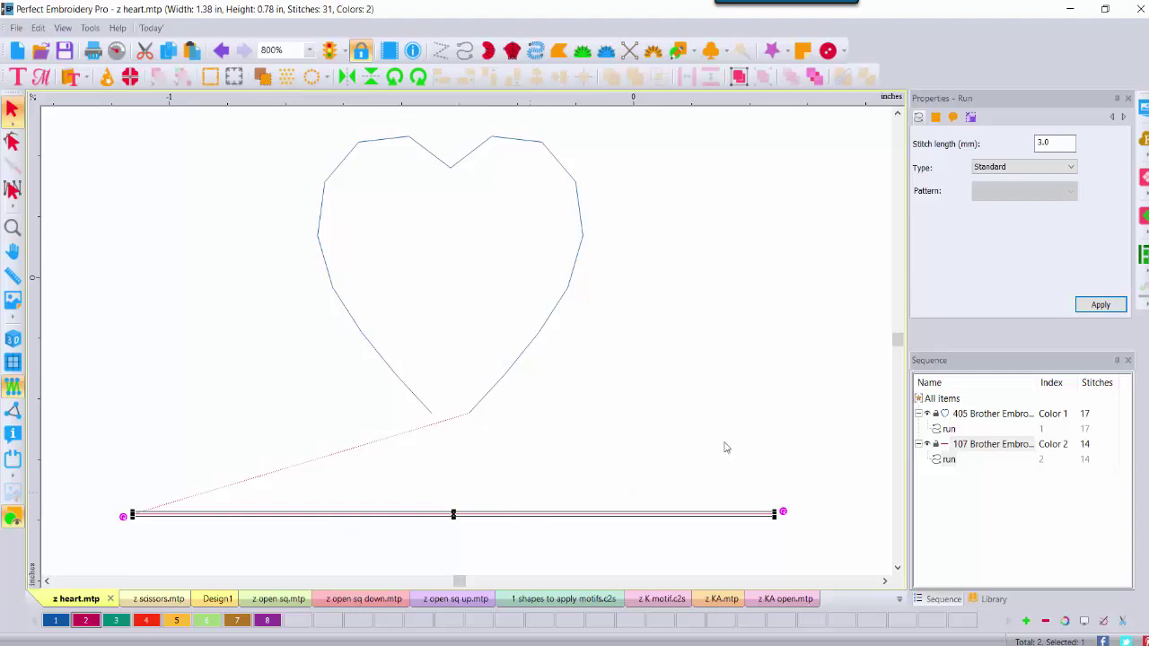
# - Set the line's run type to Motif with the "z heart" pattern and apply it
pyautogui.click(1045, 169)
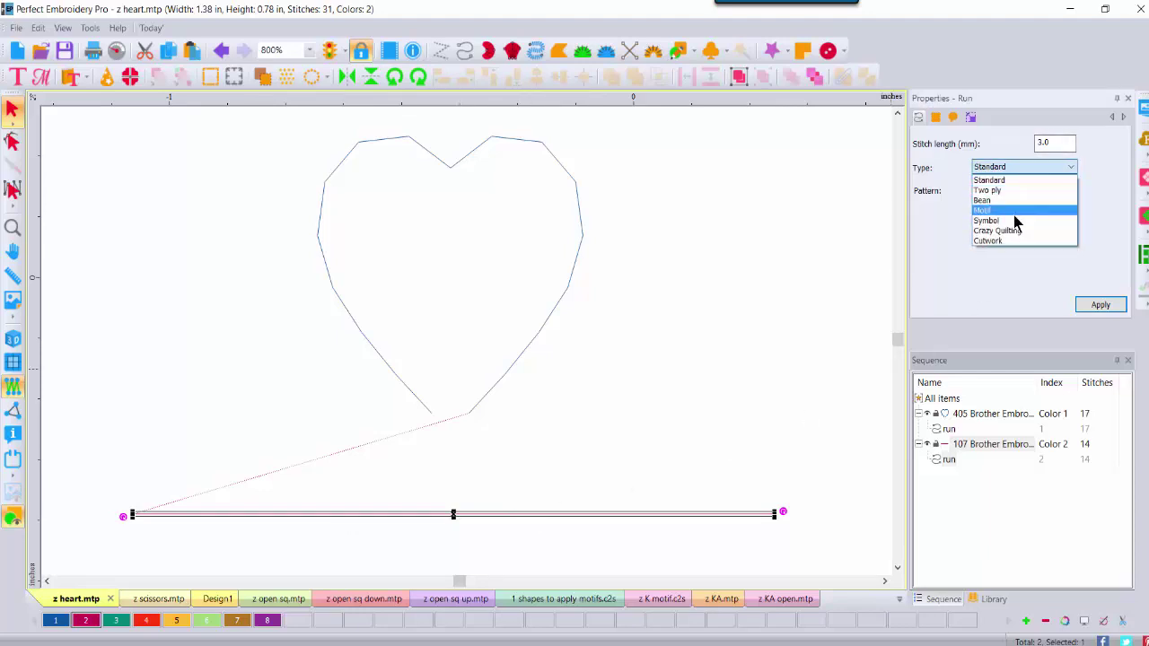
pyautogui.click(1014, 214)
pyautogui.click(1070, 193)
pyautogui.moveTo(1071, 236); pyautogui.dragTo(1080, 435)
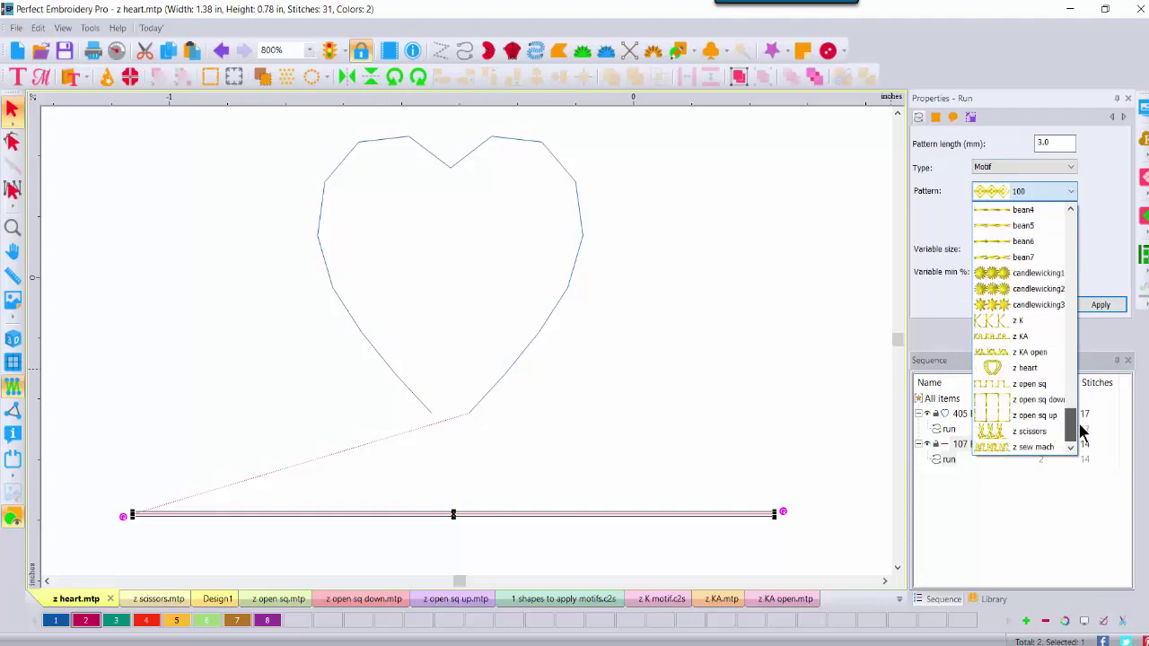
pyautogui.click(1039, 375)
pyautogui.click(1089, 307)
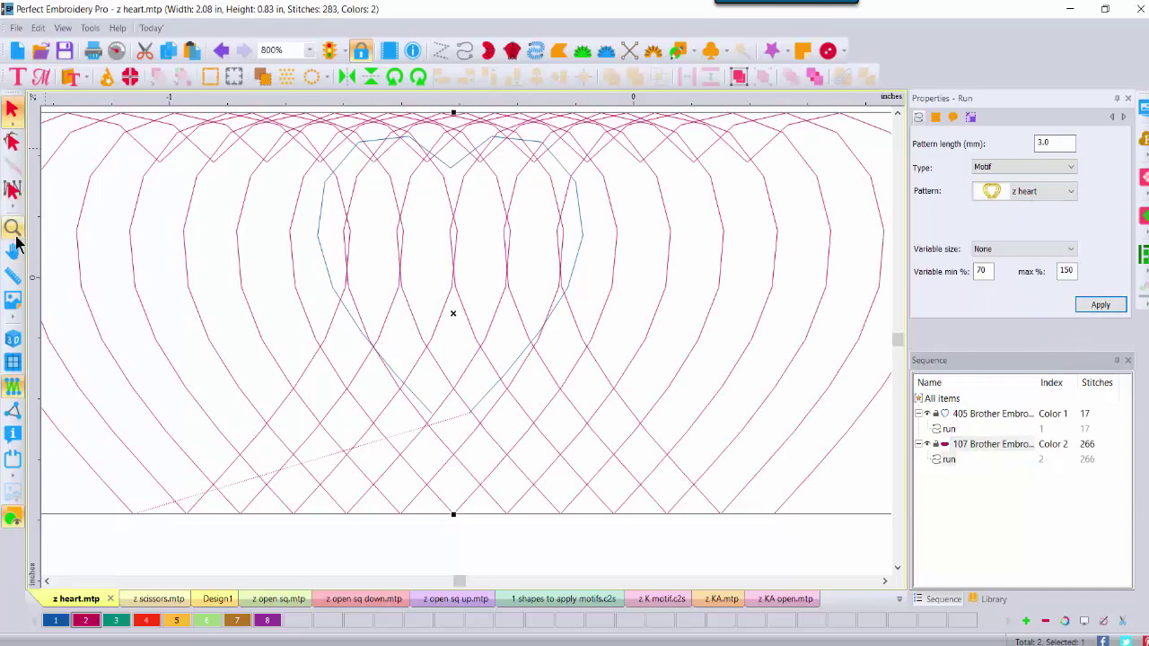
pyautogui.click(309, 50)
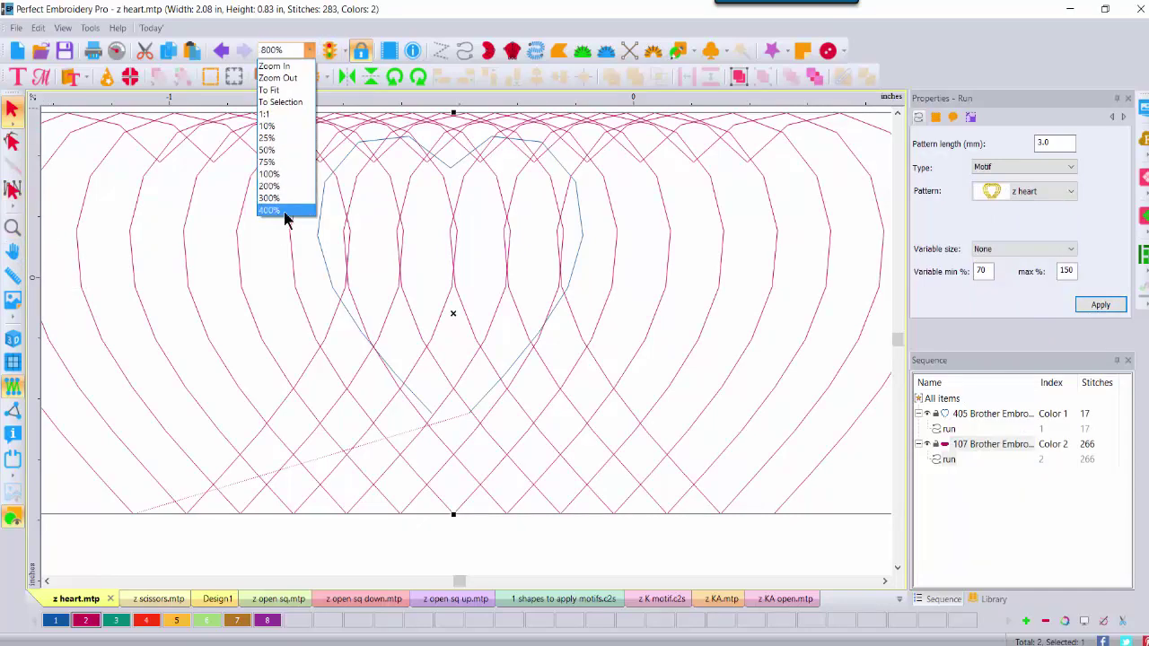
pyautogui.click(286, 217)
pyautogui.click(787, 217)
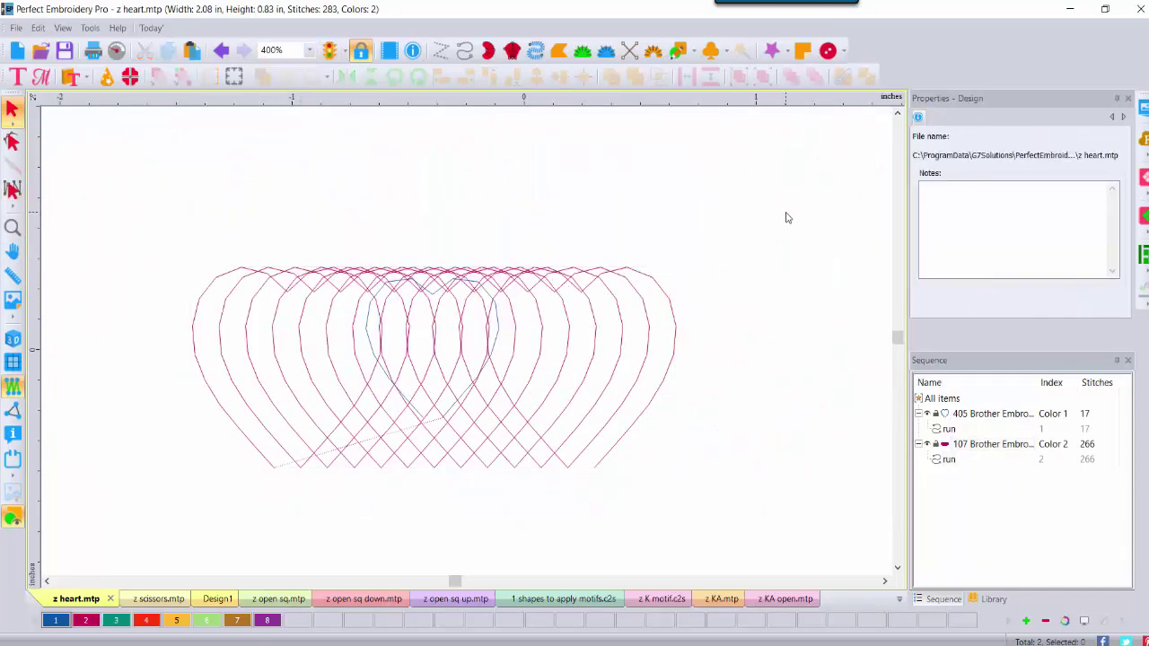
# - Move the single blue heart outline above the row of overlapping motif hearts
pyautogui.click(957, 415)
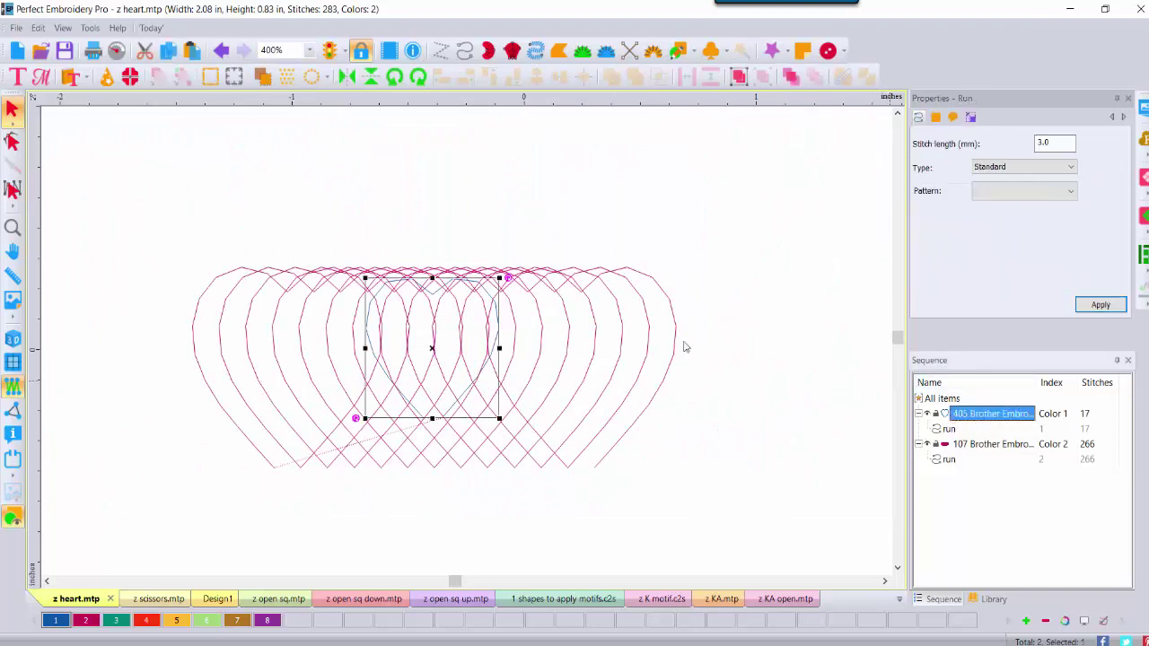
pyautogui.moveTo(493, 307); pyautogui.dragTo(507, 132)
pyautogui.click(551, 222)
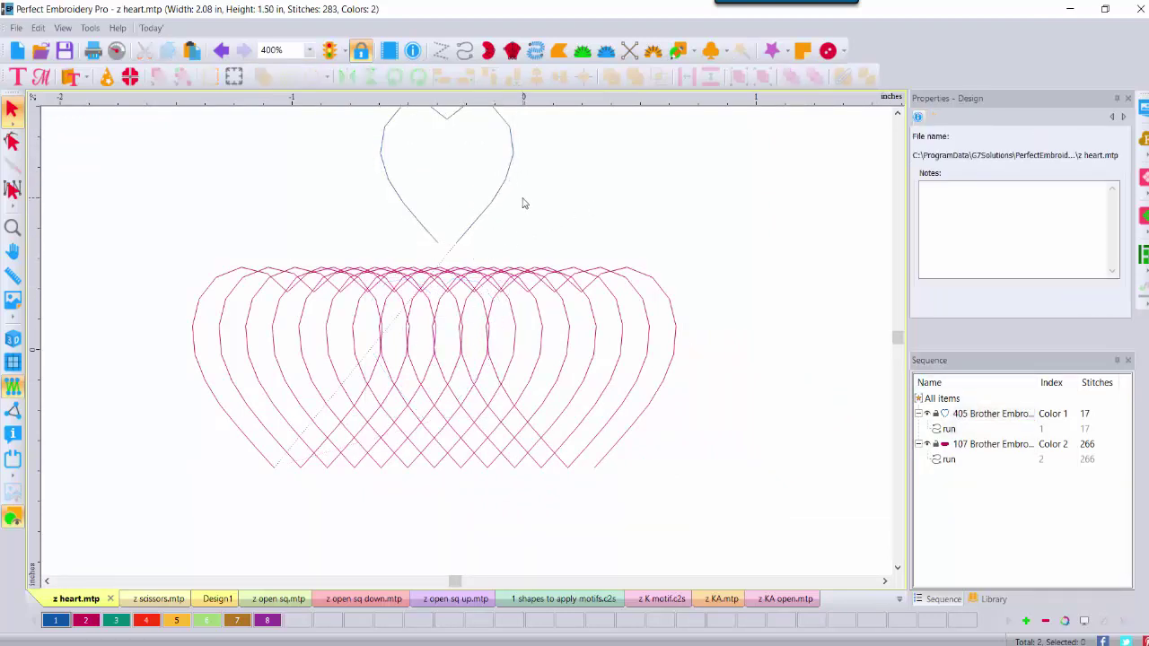
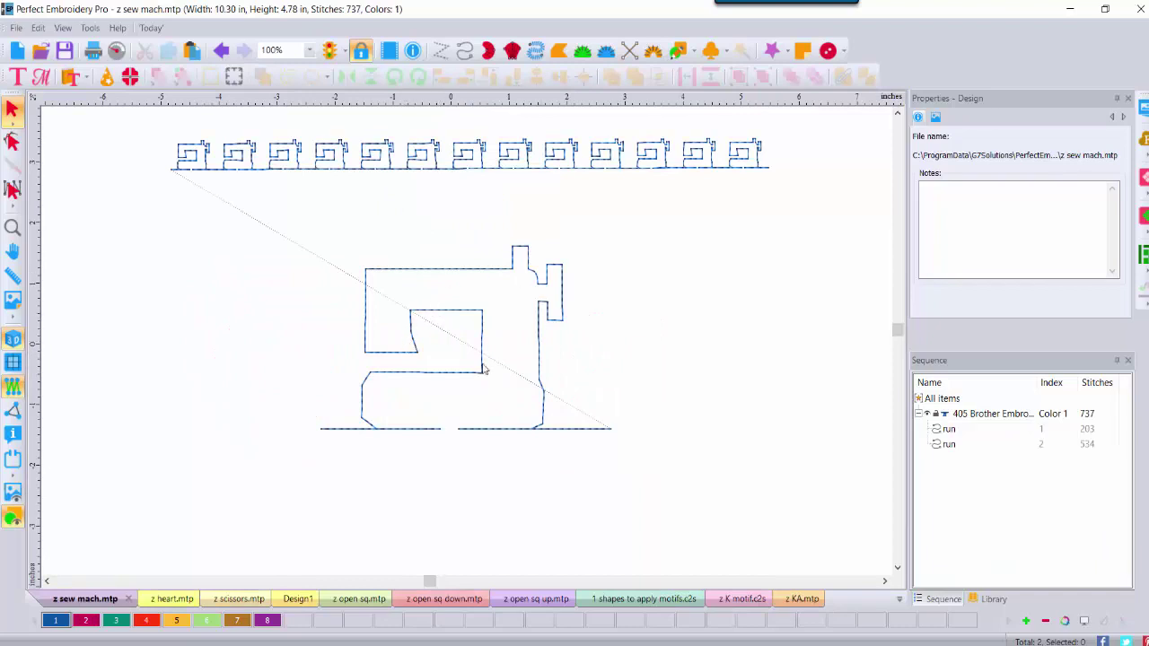
# - Save the sewing machine design as a C2S file named "sew mach motif" in the "VID Motif Emboss-Sept" folder on DATA (D:)
pyautogui.click(16, 27)
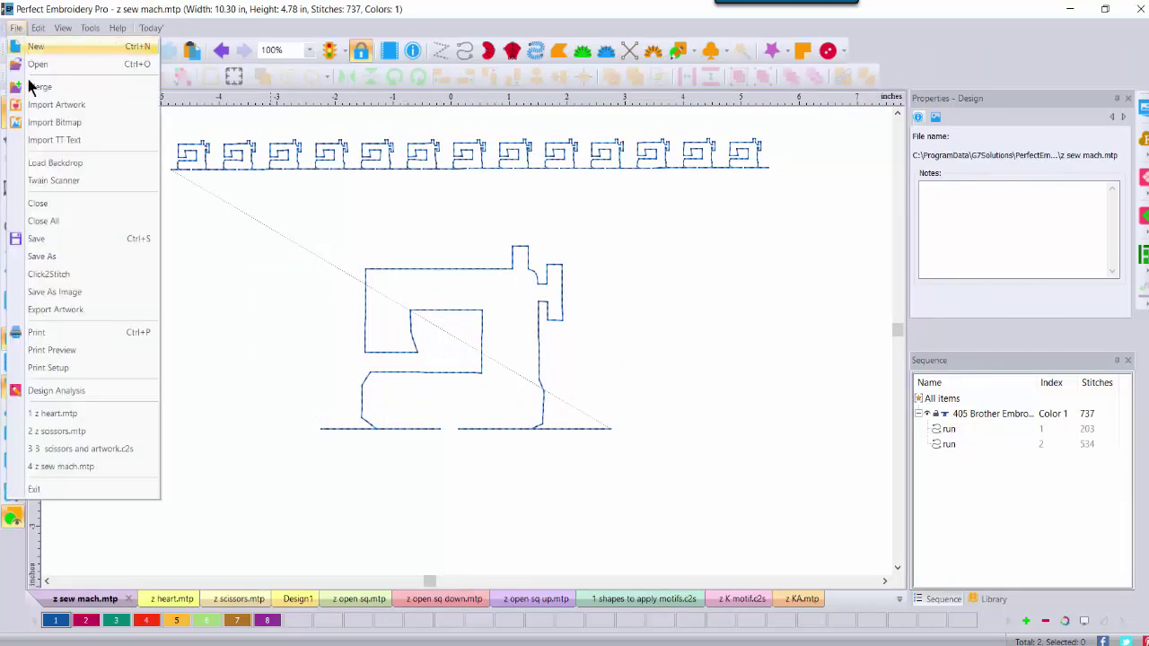
pyautogui.click(40, 259)
pyautogui.click(378, 187)
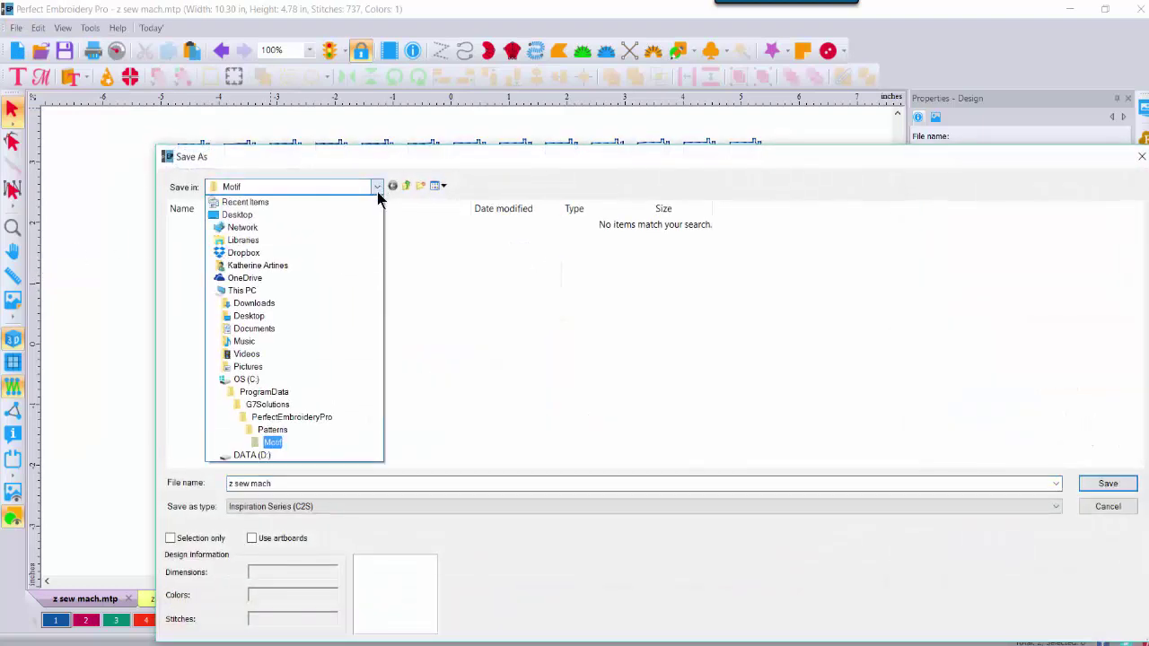
pyautogui.click(232, 458)
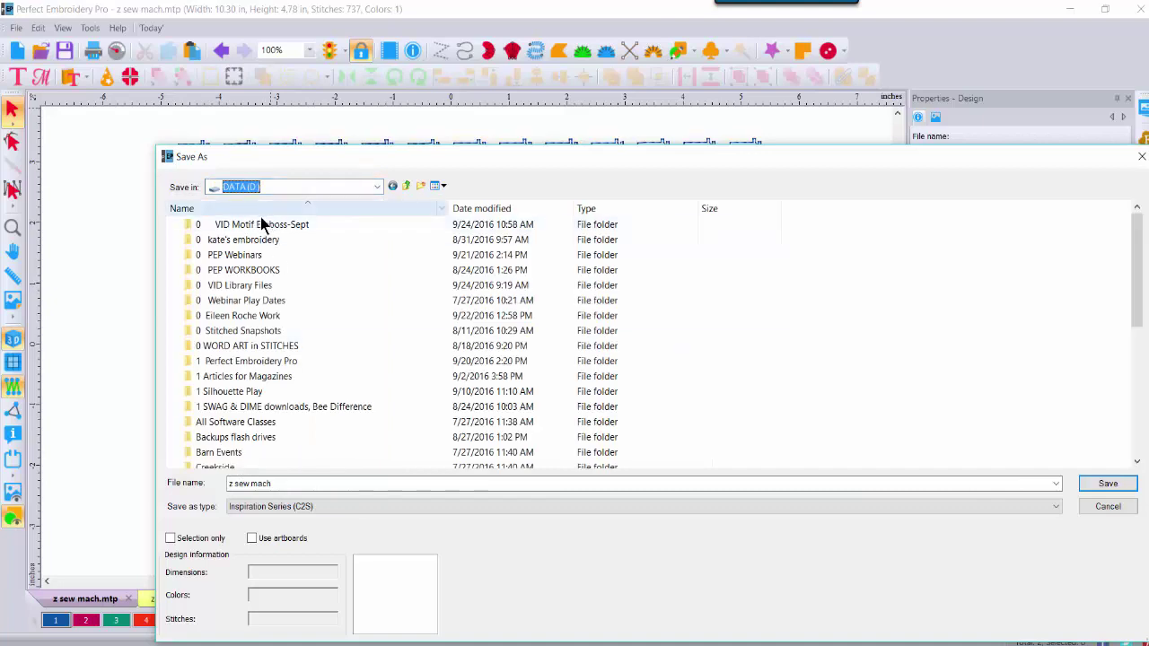
pyautogui.doubleClick(254, 223)
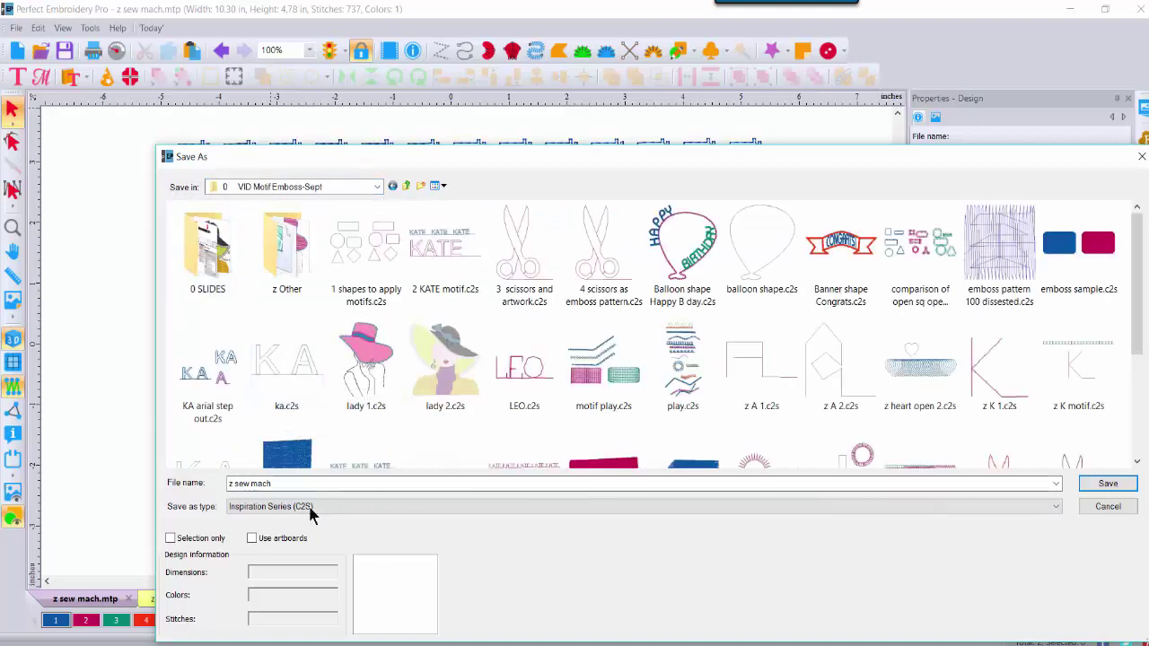
pyautogui.click(271, 485)
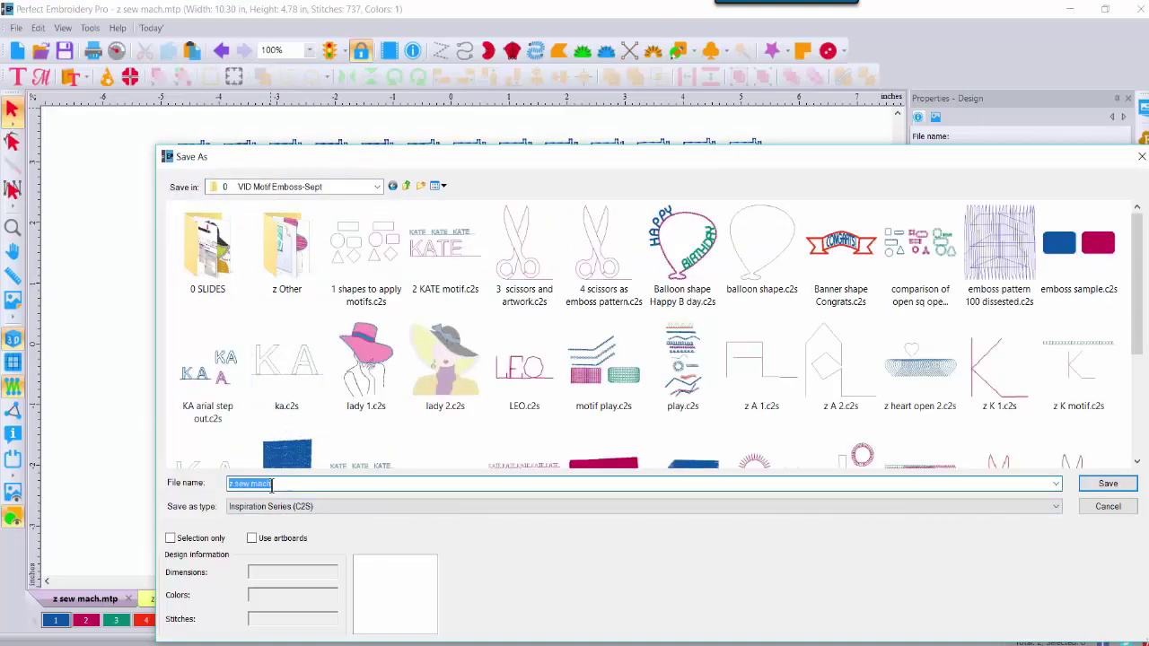
pyautogui.write('sew')
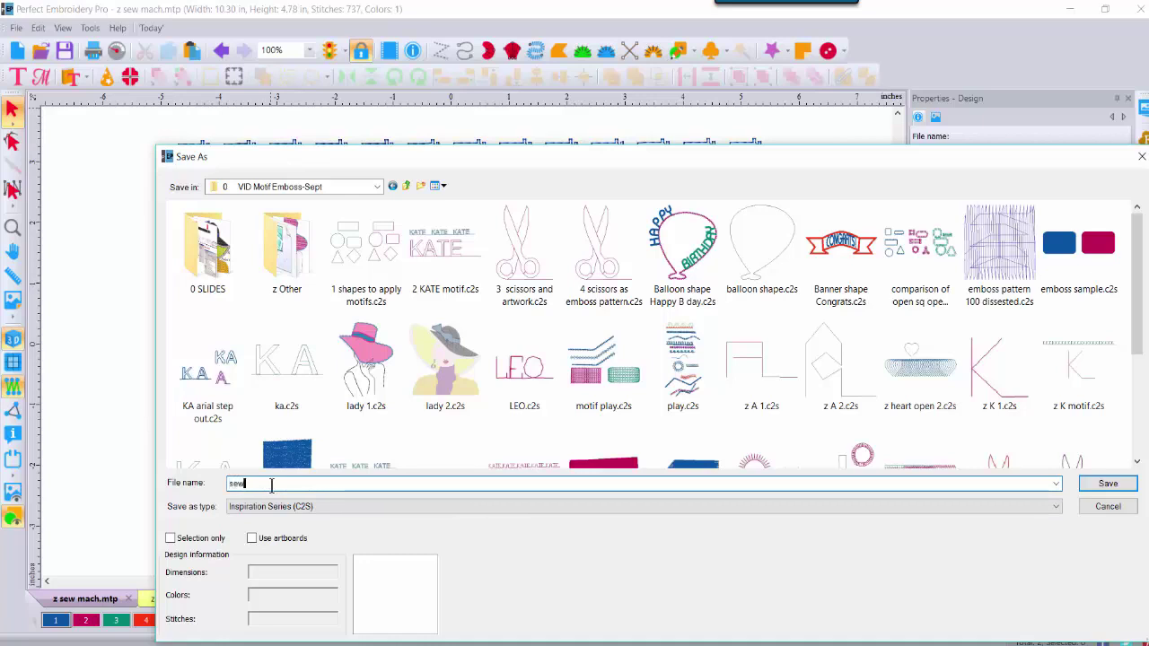
pyautogui.write(' mach')
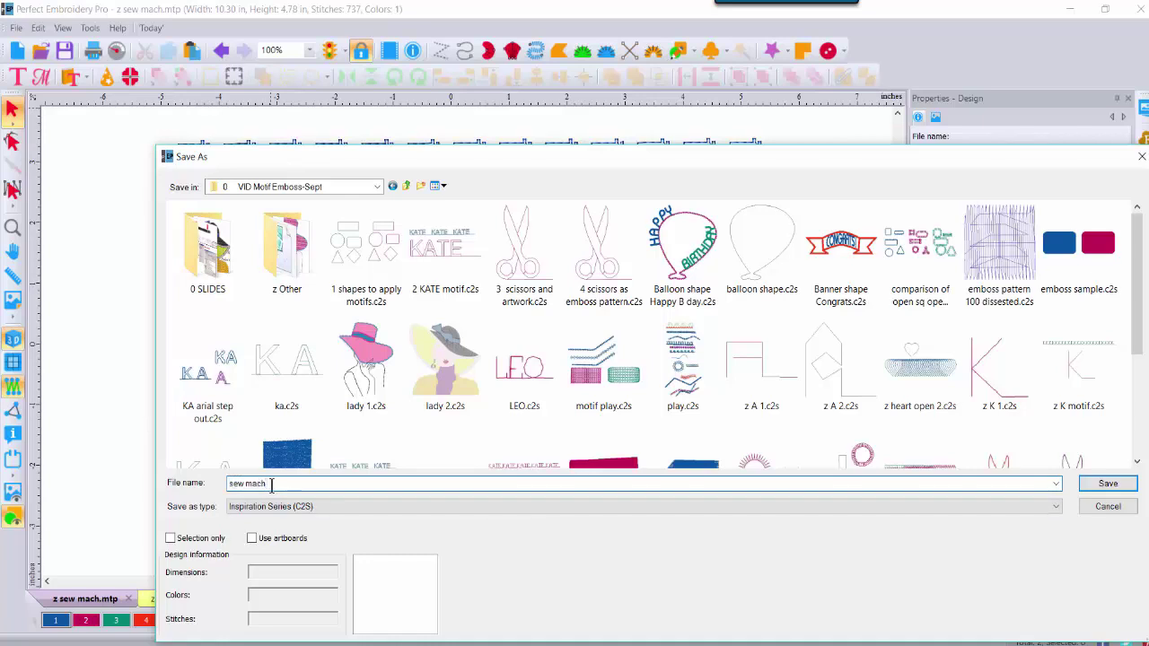
pyautogui.write(' notif')
pyautogui.click(1109, 483)
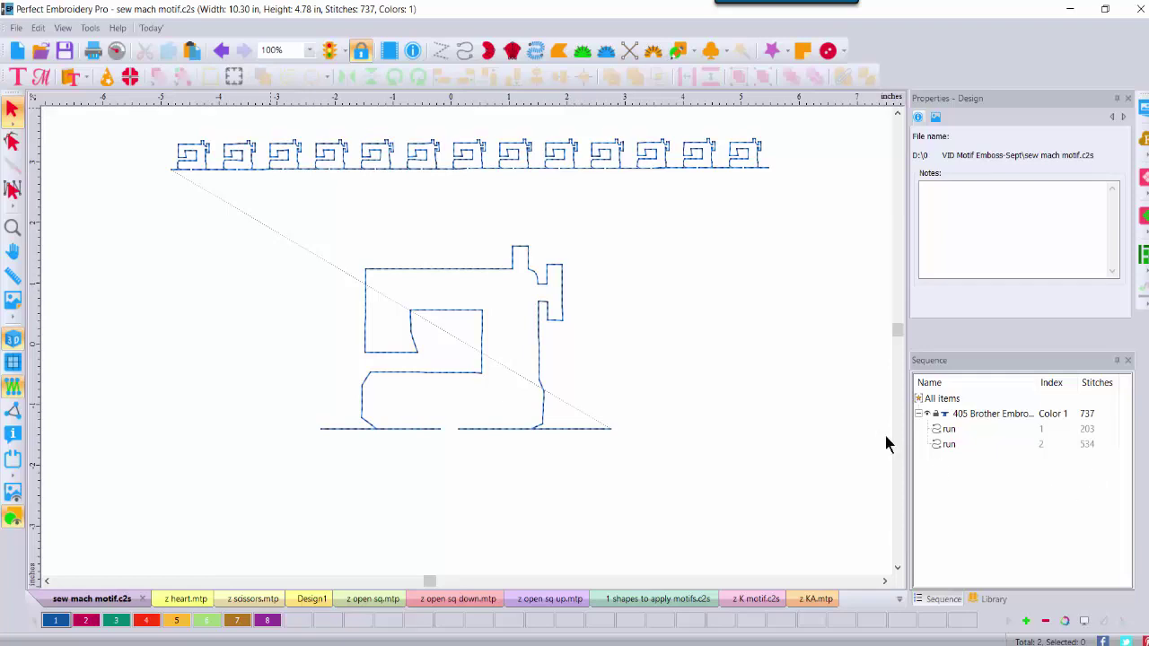
# - Start a new design and draw a rectangular complex fill about 2.57 in wide and 1.46 in high
pyautogui.click(16, 51)
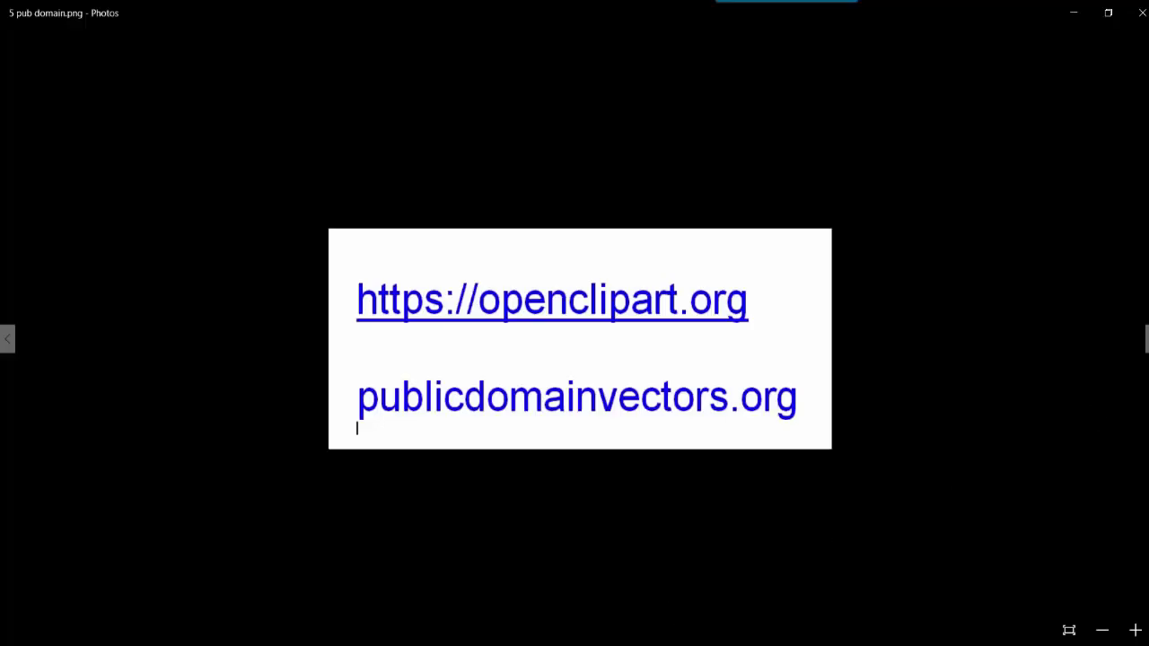
pyautogui.click(1134, 342)
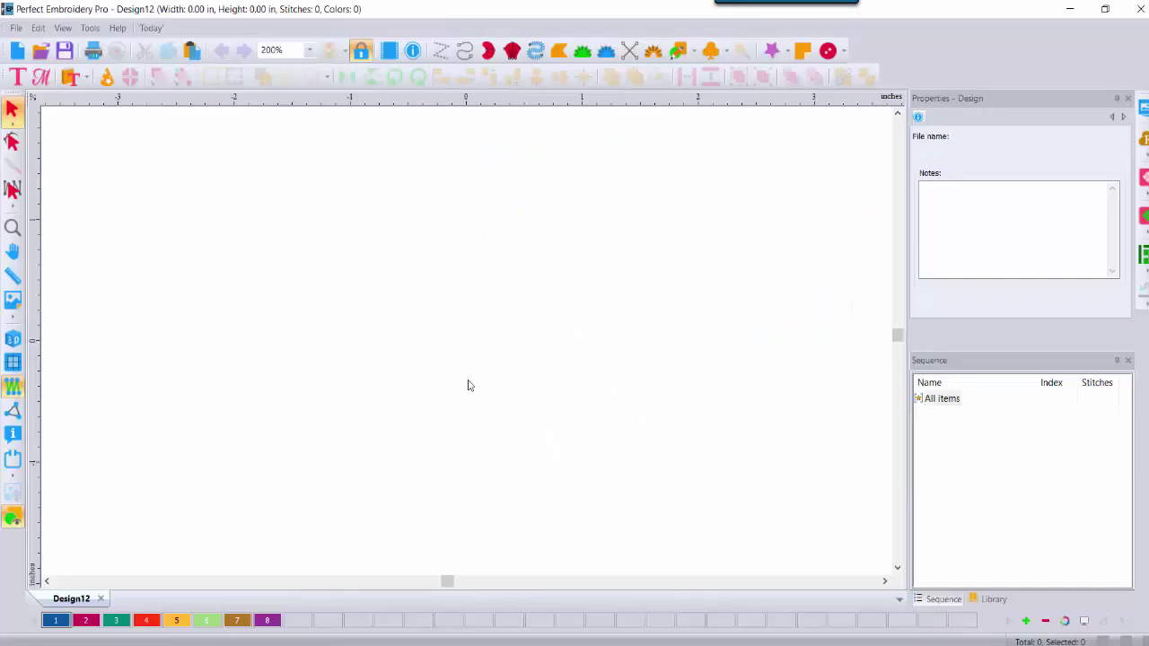
pyautogui.click(557, 52)
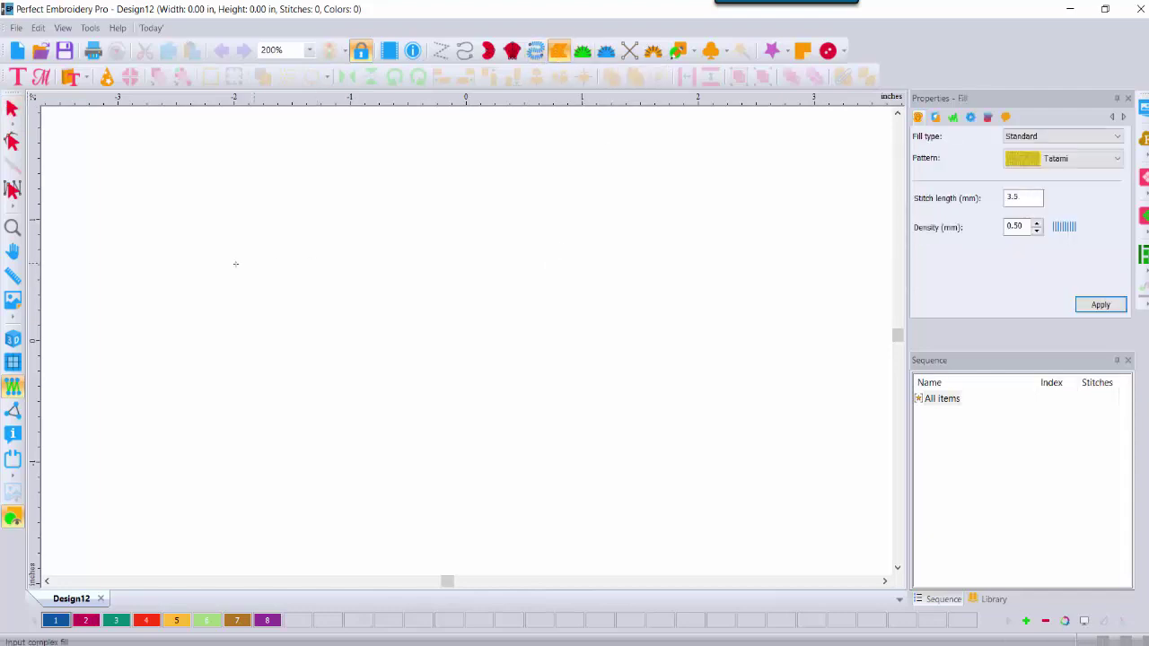
pyautogui.click(194, 168)
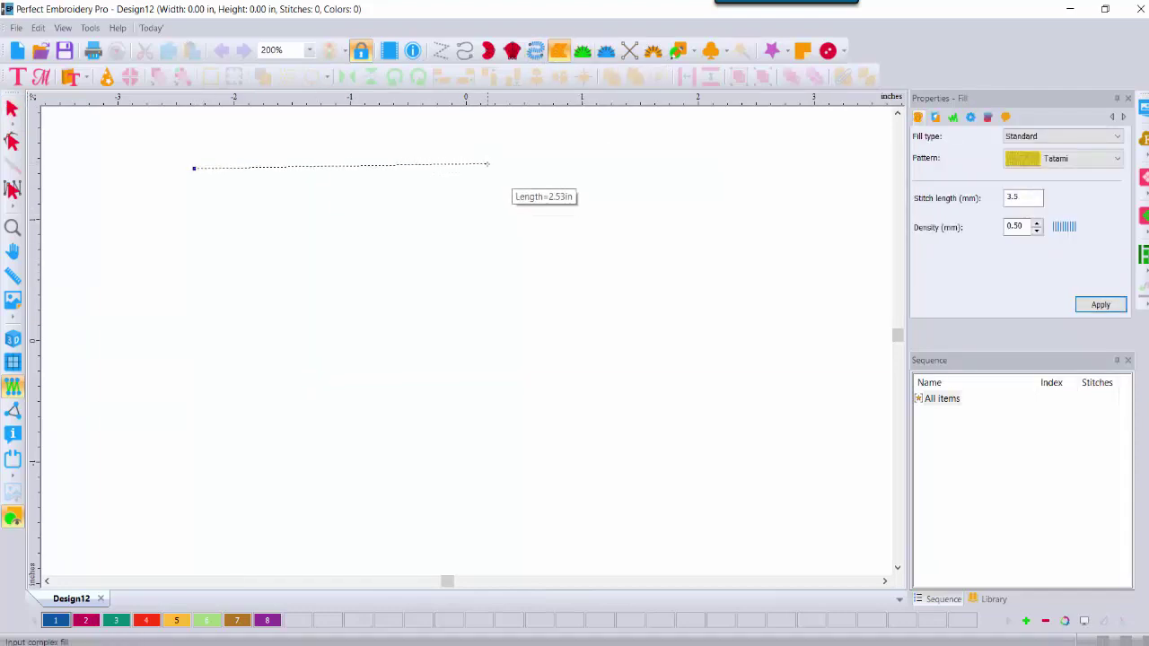
pyautogui.click(487, 167)
pyautogui.click(484, 343)
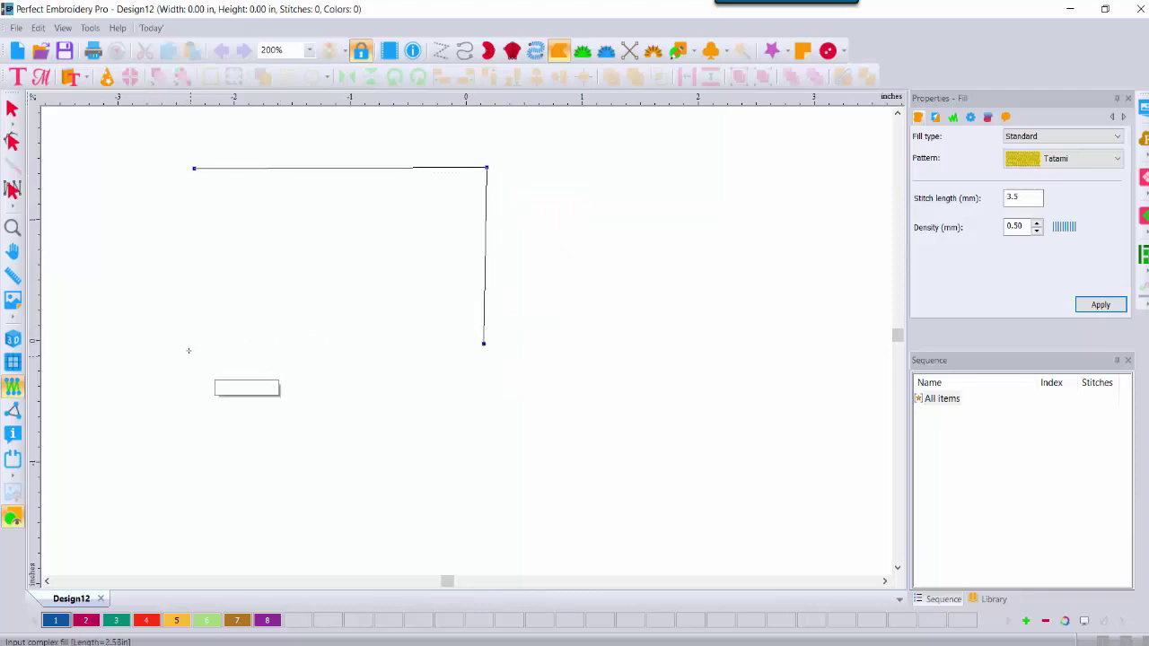
pyautogui.click(188, 344)
pyautogui.press('Return')
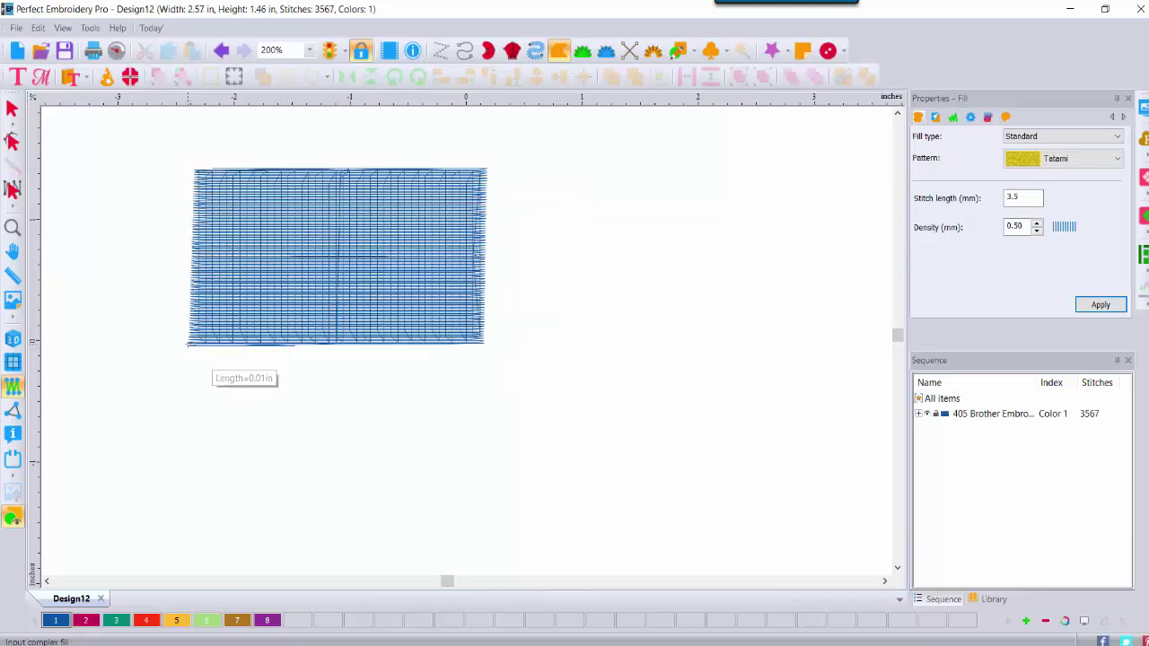
# - Duplicate the fill rectangle, place the copy beside the original and change its color to Dark Fuchsia (color 2)
pyautogui.click(12, 109)
pyautogui.click(191, 51)
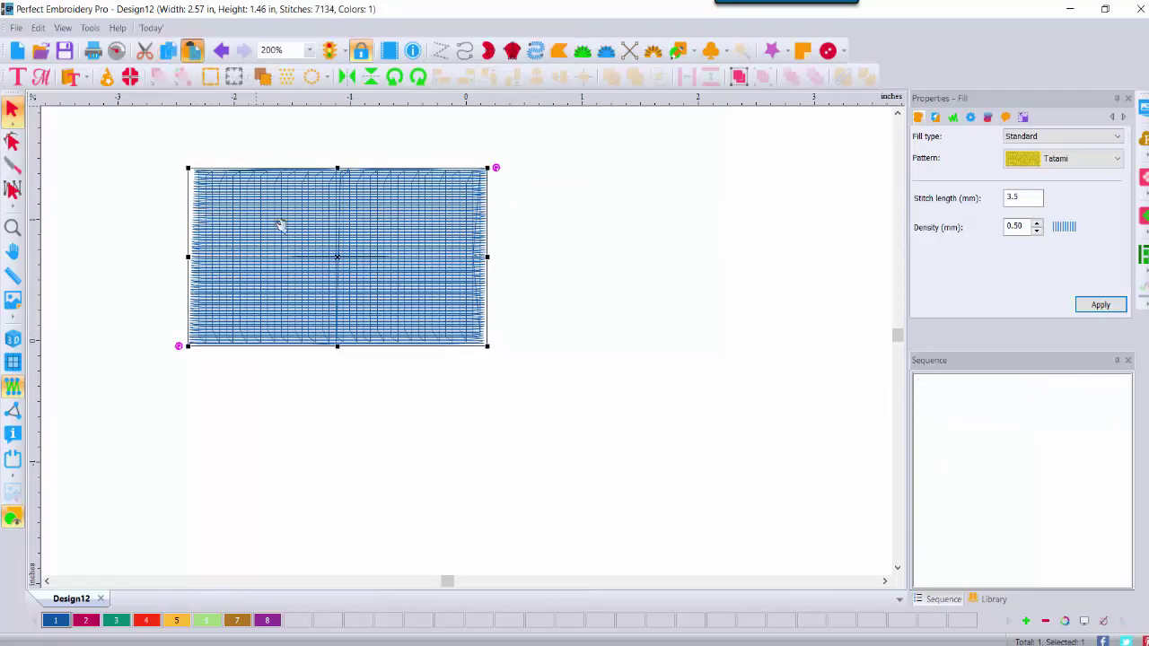
pyautogui.click(619, 431)
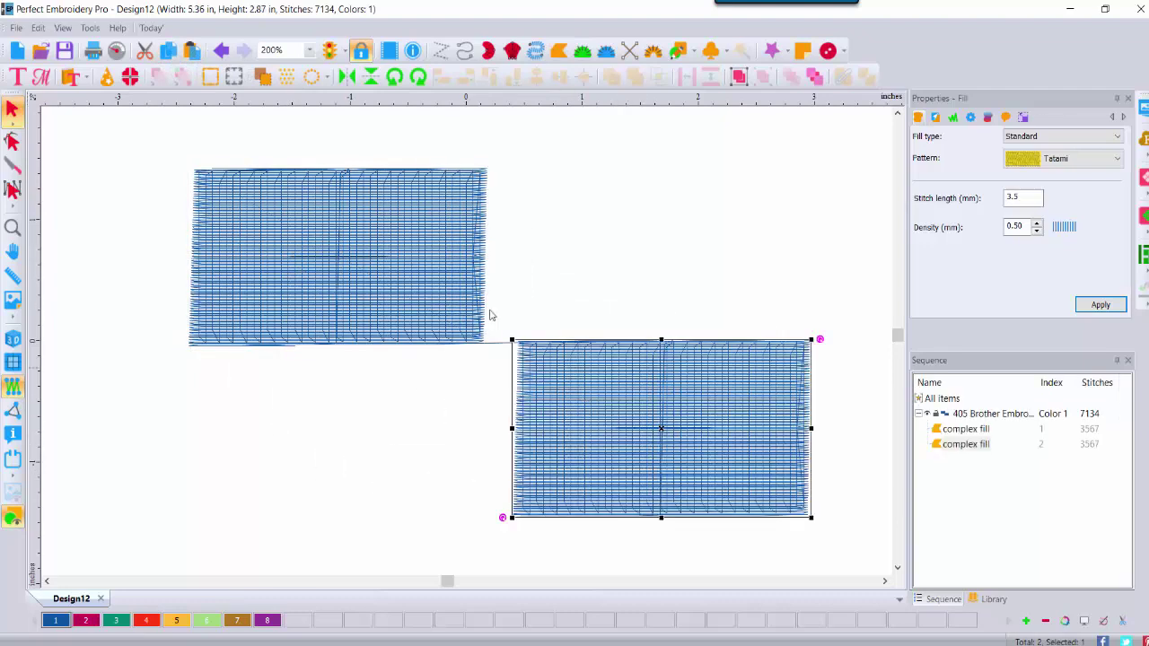
pyautogui.moveTo(618, 428); pyautogui.dragTo(623, 253)
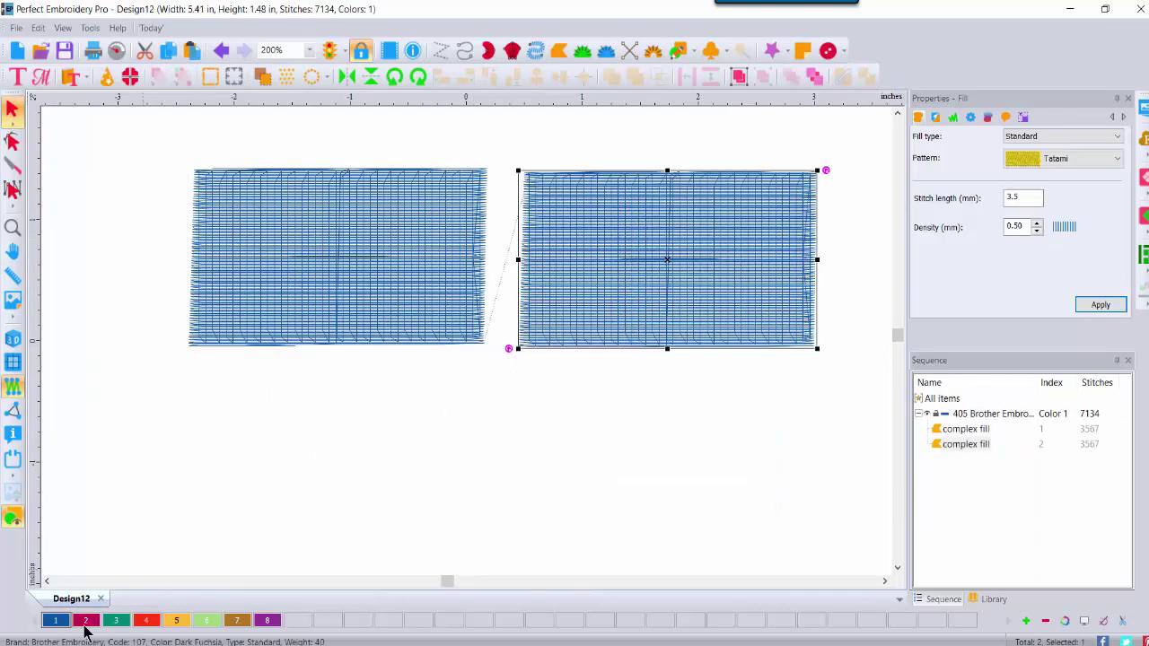
pyautogui.click(85, 620)
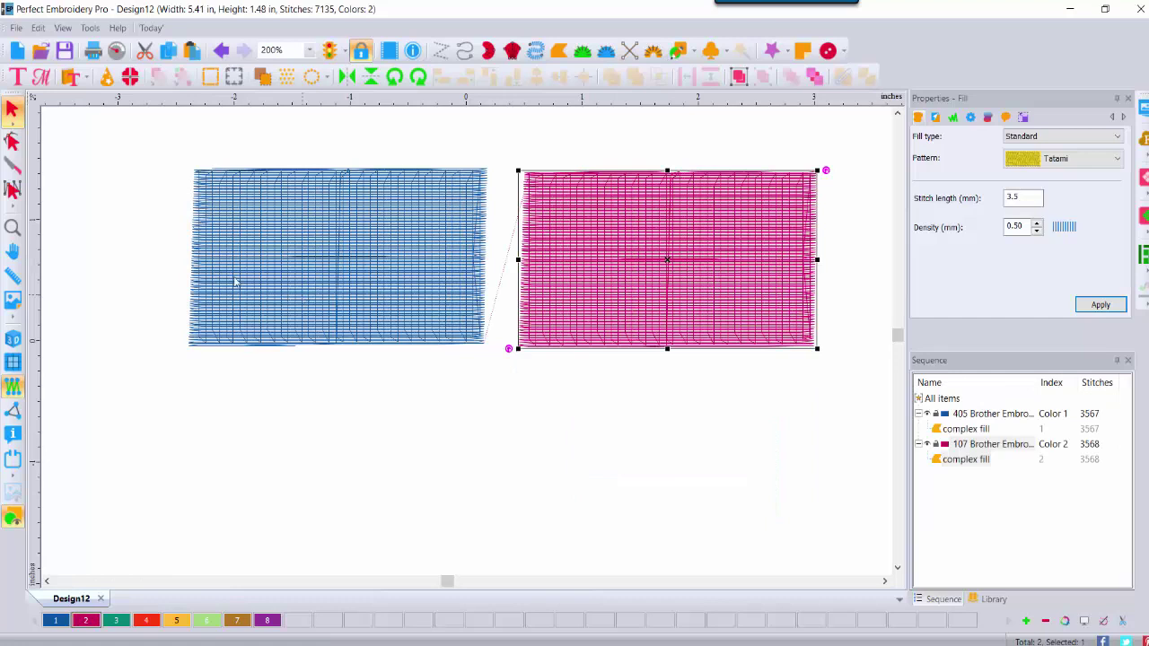
# - Turn on the 3D view and apply the Emboss fill type with pattern 100 to the blue rectangle
pyautogui.click(14, 339)
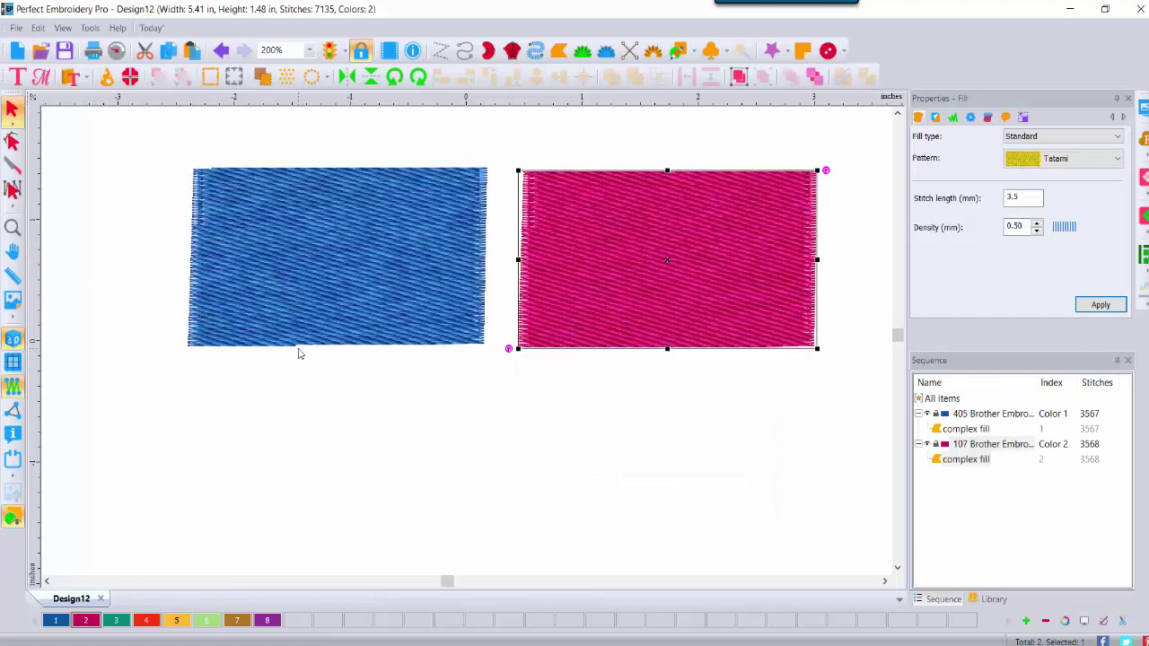
pyautogui.click(258, 256)
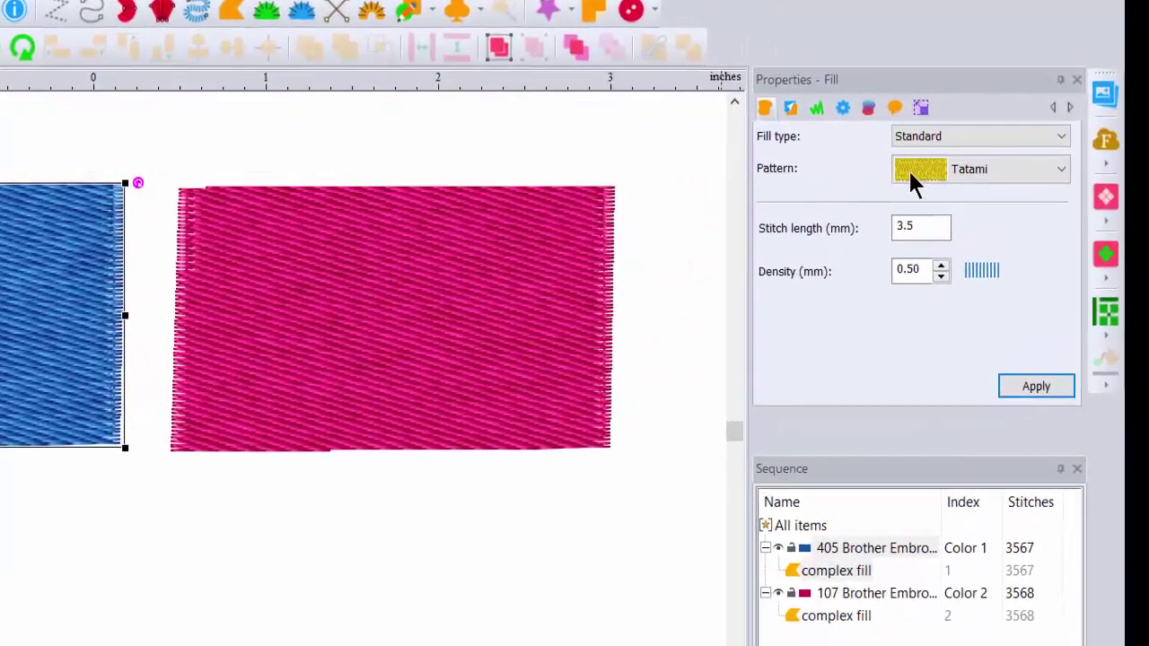
pyautogui.click(1027, 144)
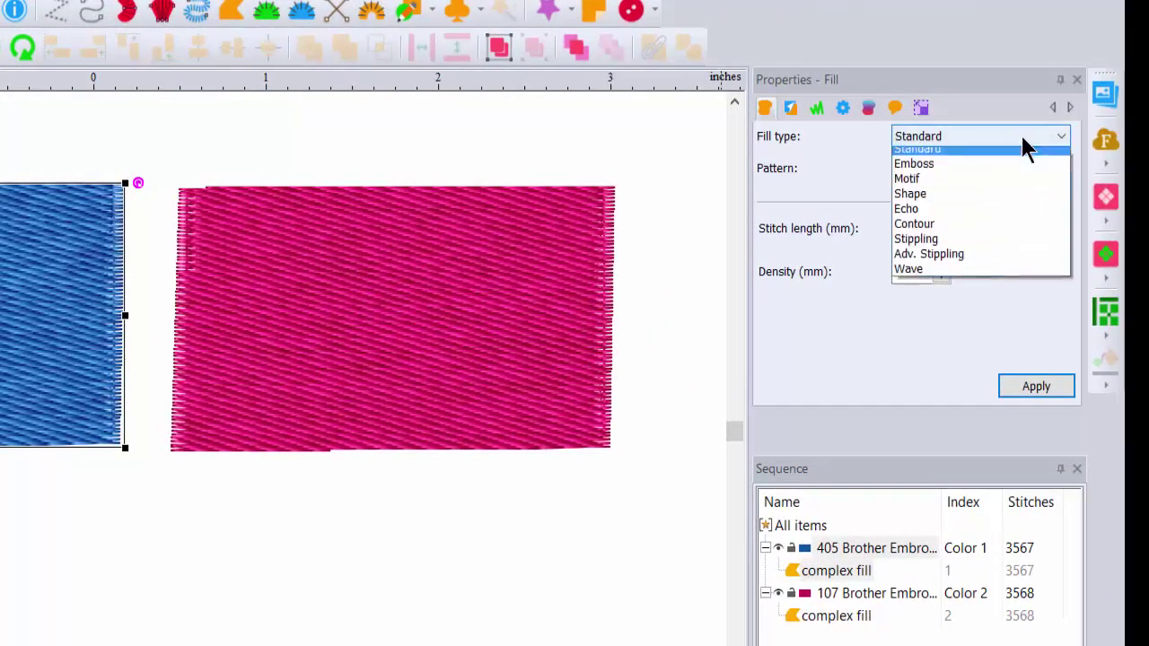
pyautogui.click(936, 172)
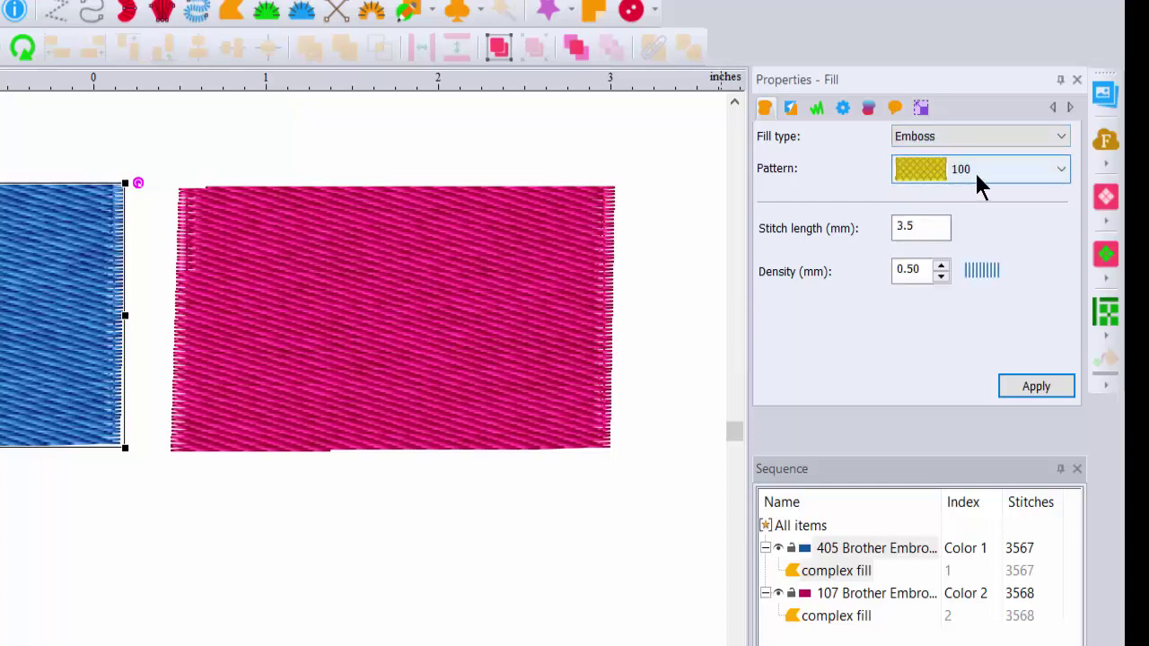
pyautogui.click(1062, 171)
pyautogui.moveTo(1057, 222)
pyautogui.mouseDown()
pyautogui.moveTo(1054, 410)
pyautogui.moveTo(1037, 478)
pyautogui.moveTo(1063, 616)
pyautogui.moveTo(1070, 206)
pyautogui.mouseUp()
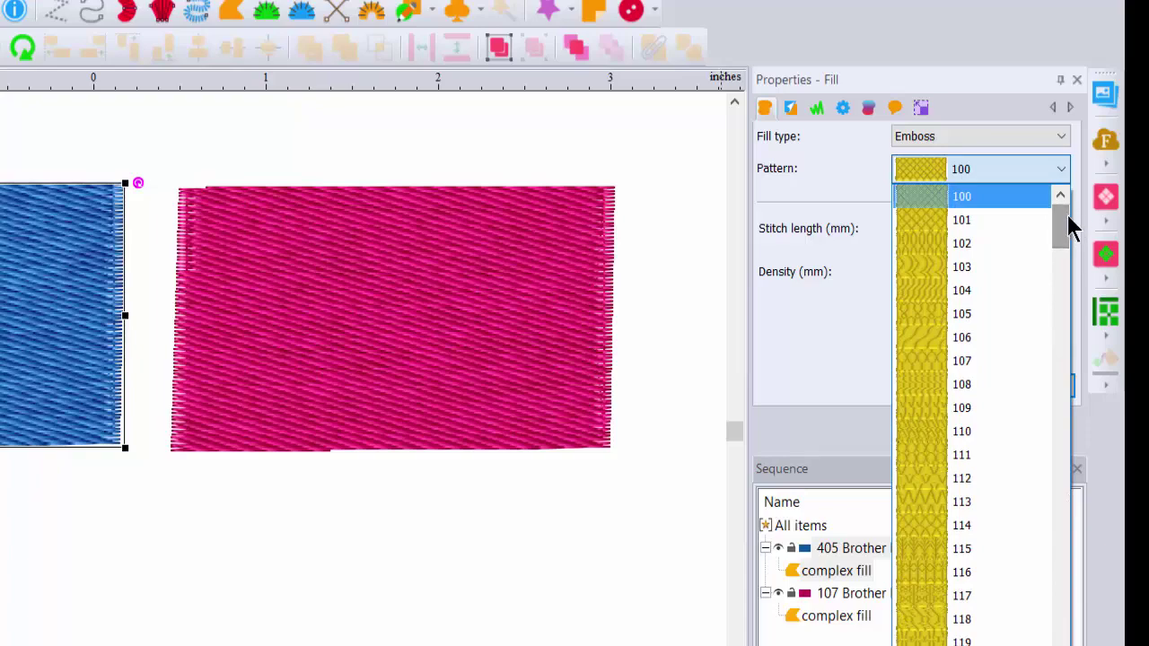
pyautogui.click(931, 194)
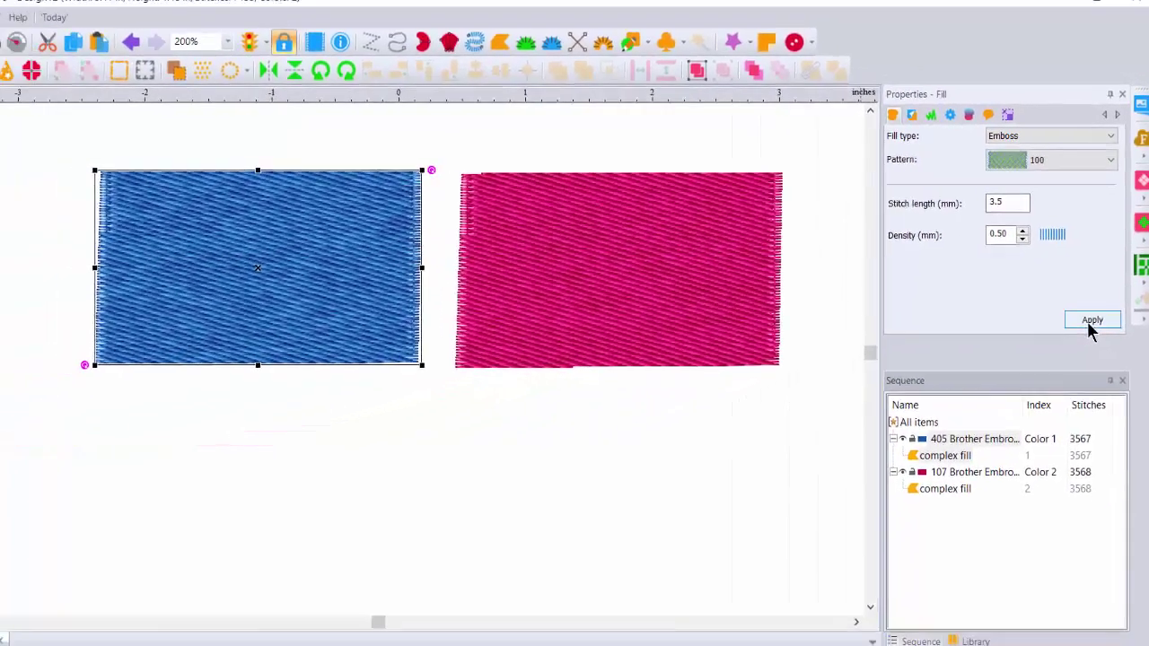
pyautogui.click(1093, 320)
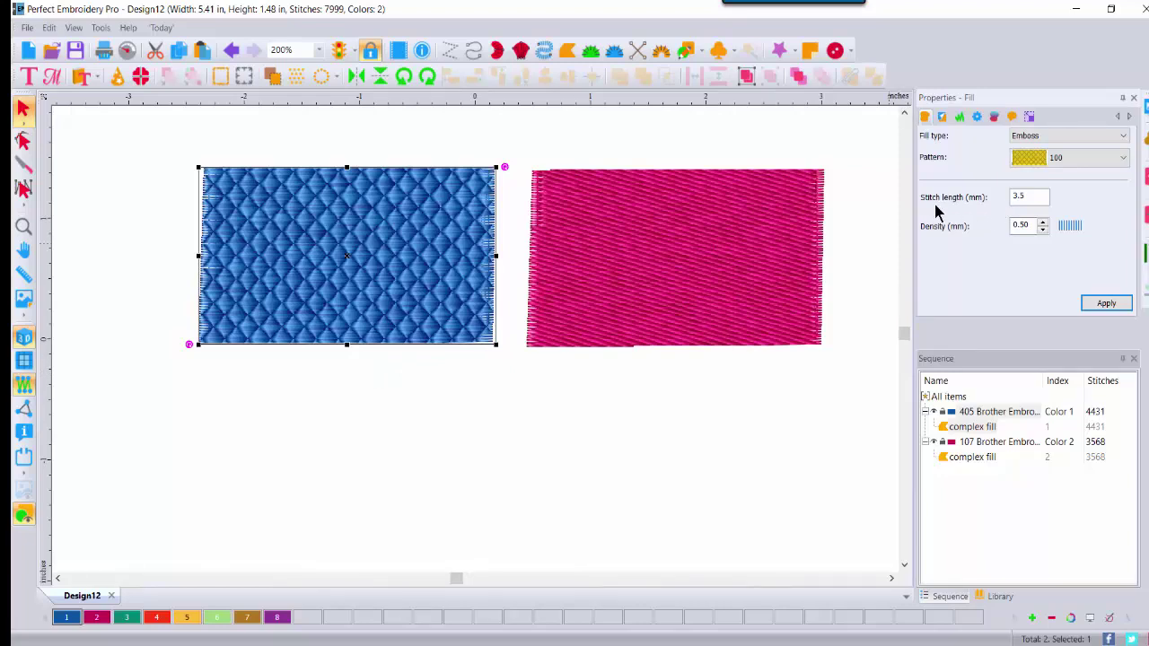
# - Try a 6 mm stitch length on the blue embossed rectangle and undo the change
pyautogui.doubleClick(1019, 196)
pyautogui.write('6')
pyautogui.click(1104, 303)
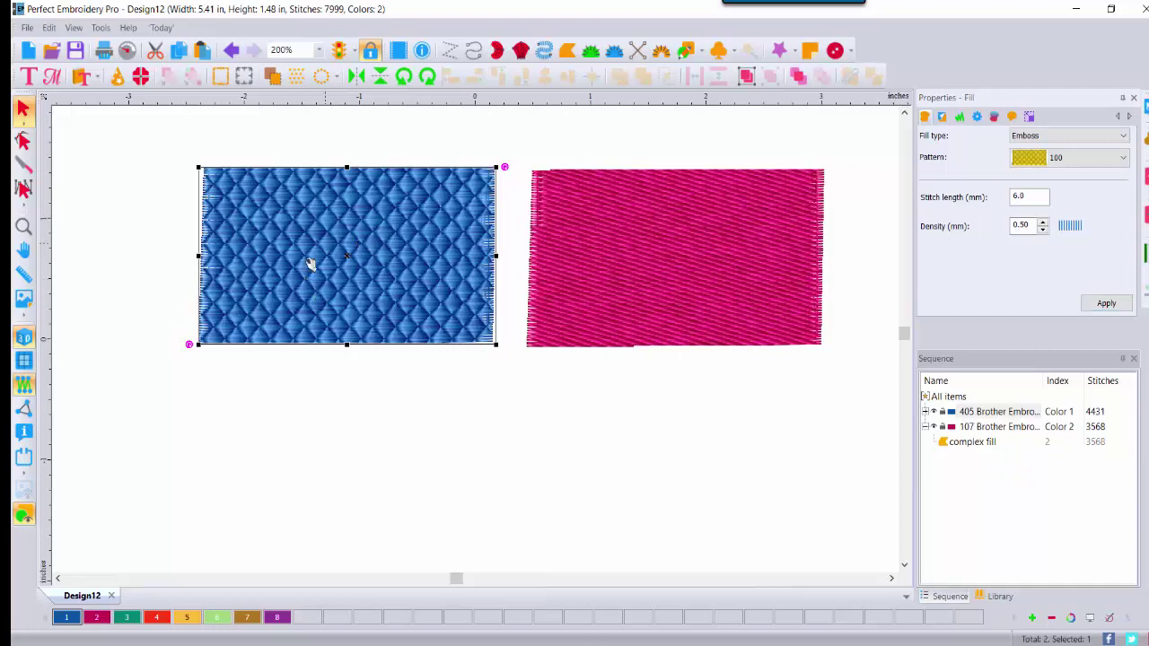
pyautogui.click(231, 50)
# - Apply the Emboss fill type with pattern 101 to the fuchsia rectangle
pyautogui.click(660, 258)
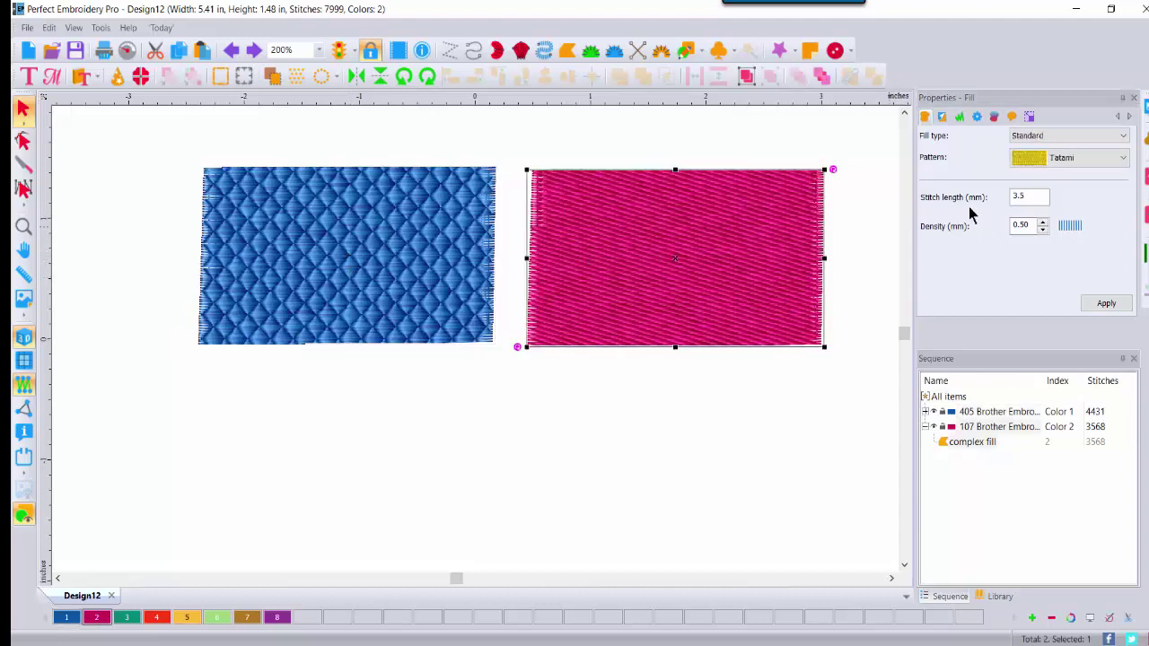
pyautogui.click(1077, 136)
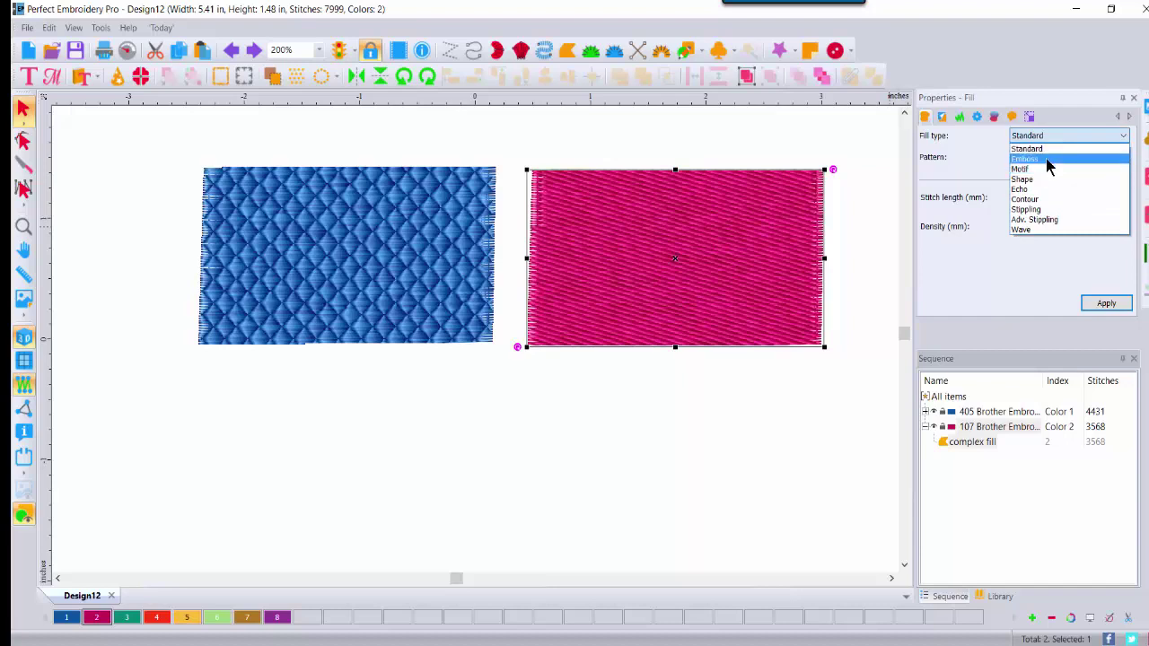
pyautogui.click(1053, 159)
pyautogui.click(1124, 159)
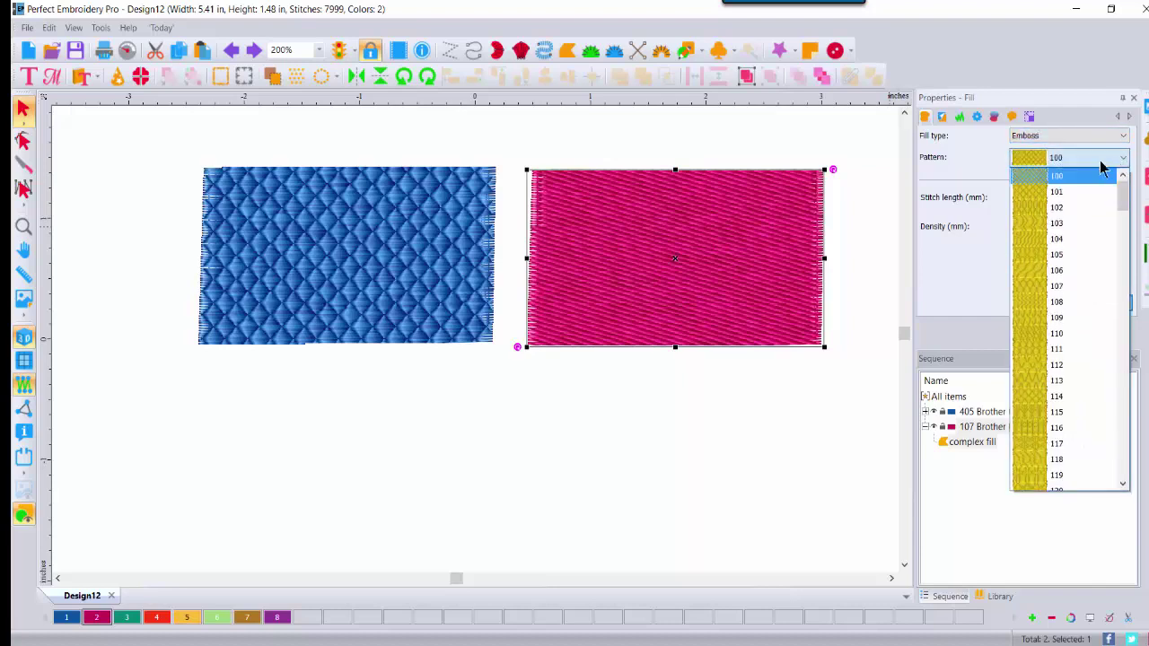
pyautogui.click(1056, 193)
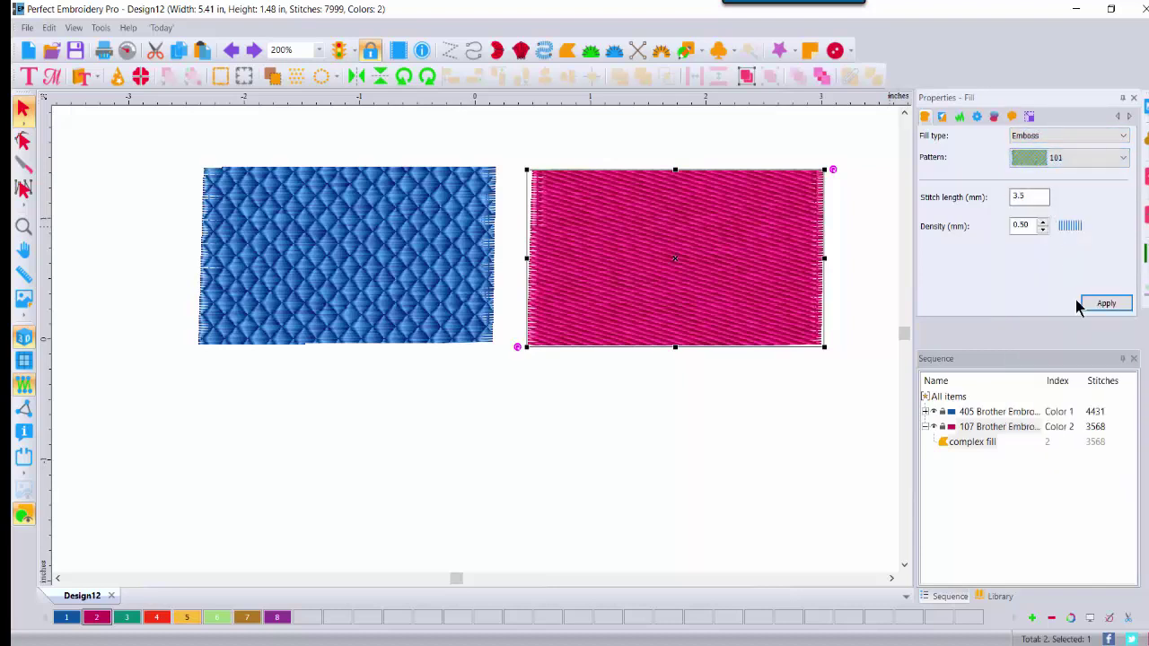
pyautogui.click(1101, 303)
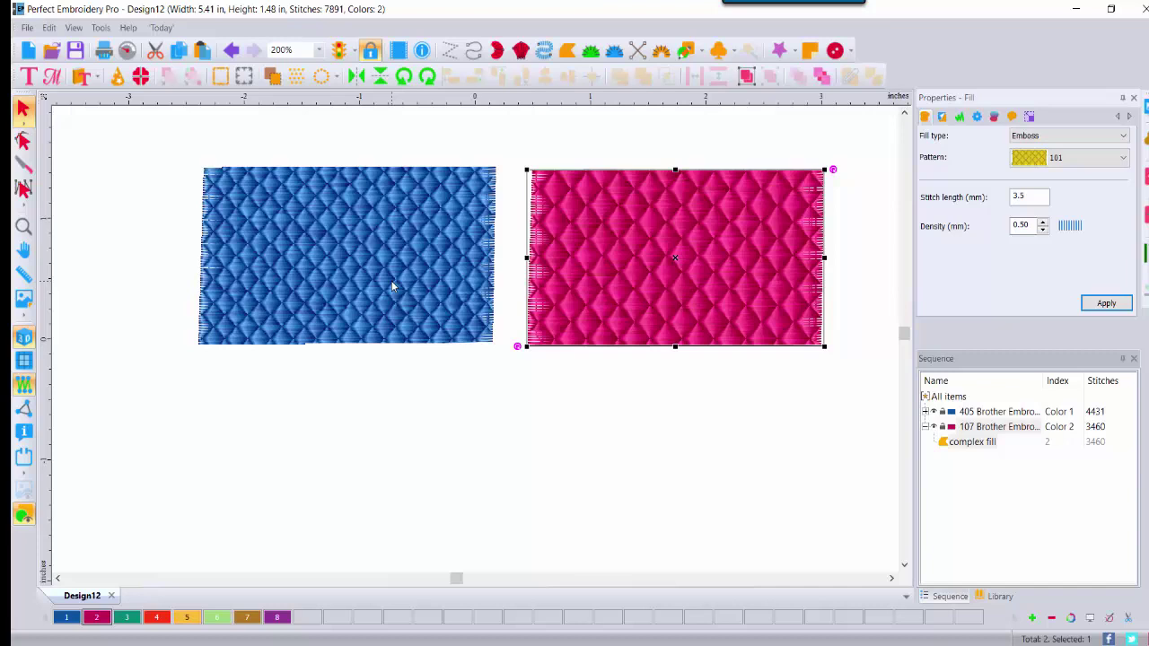
# - Deselect the fuchsia rectangle and create a new blank design
pyautogui.click(479, 392)
pyautogui.click(29, 51)
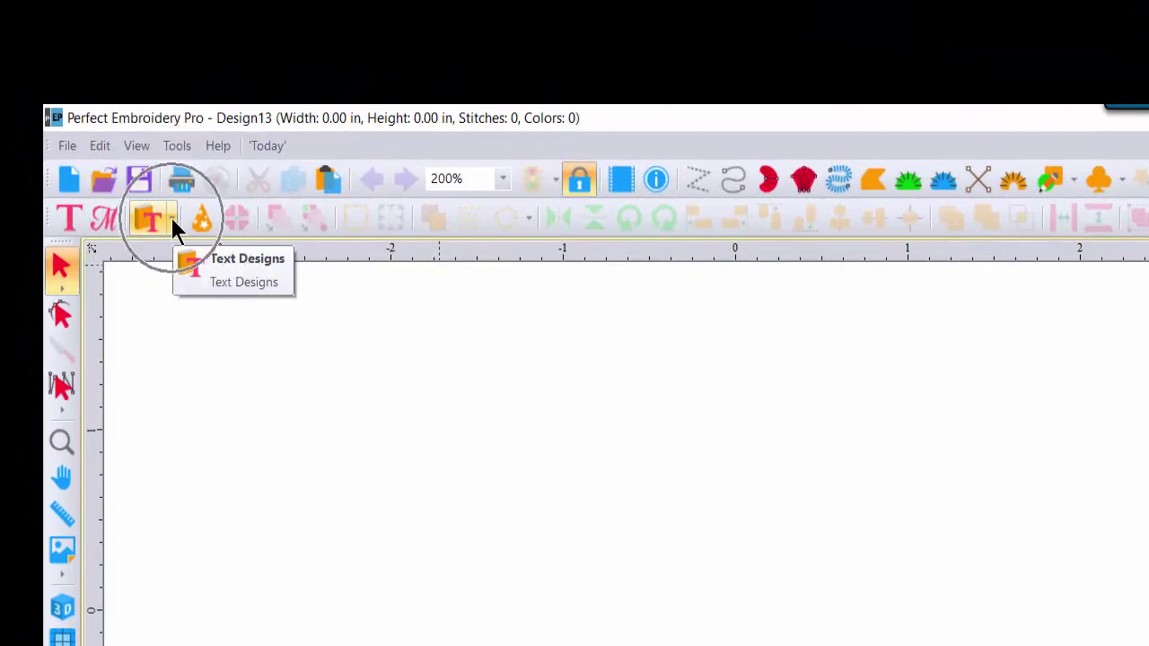
# - Insert the Butterfly01 applique shape from the catalog and convert it to artwork
pyautogui.click(171, 224)
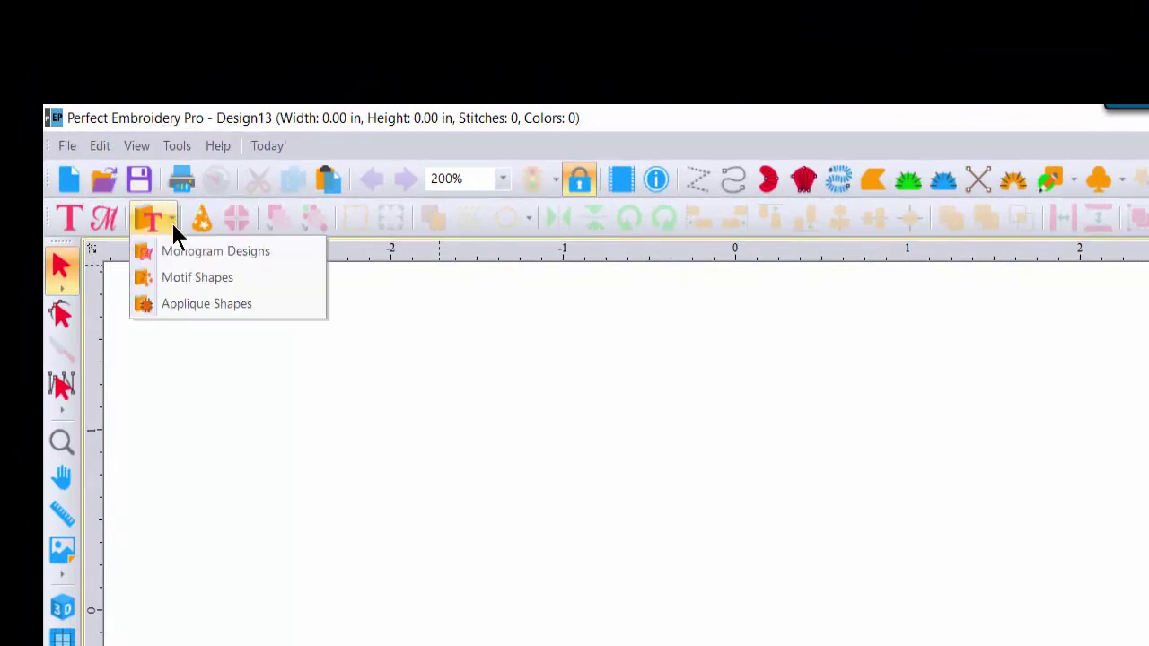
pyautogui.click(183, 310)
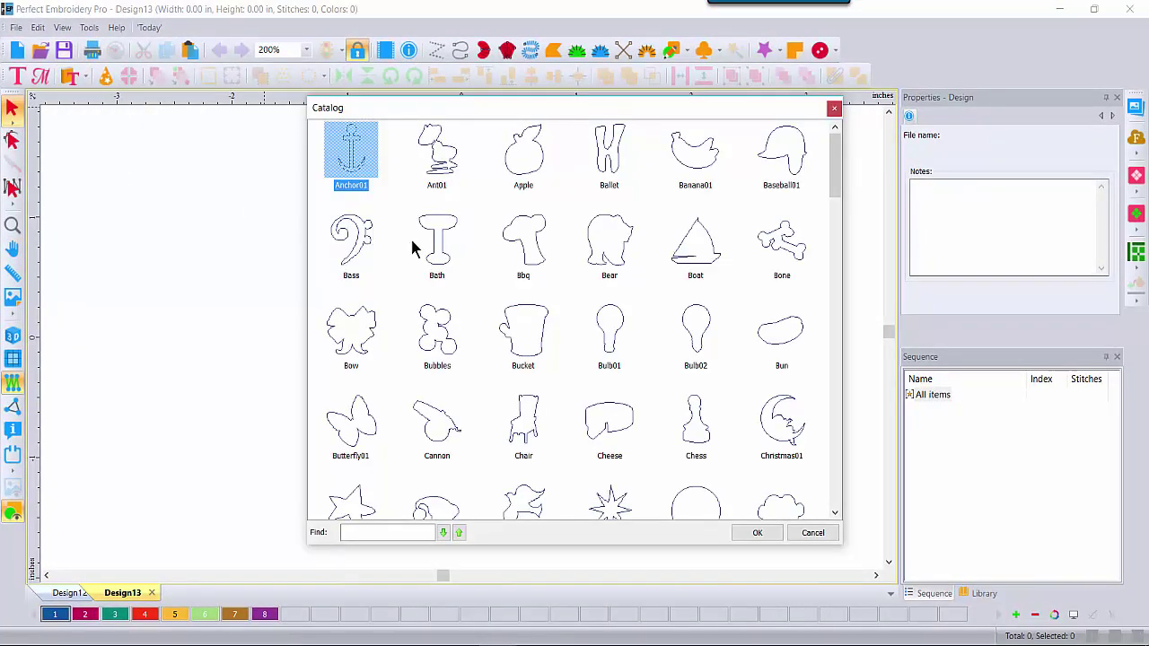
pyautogui.doubleClick(350, 440)
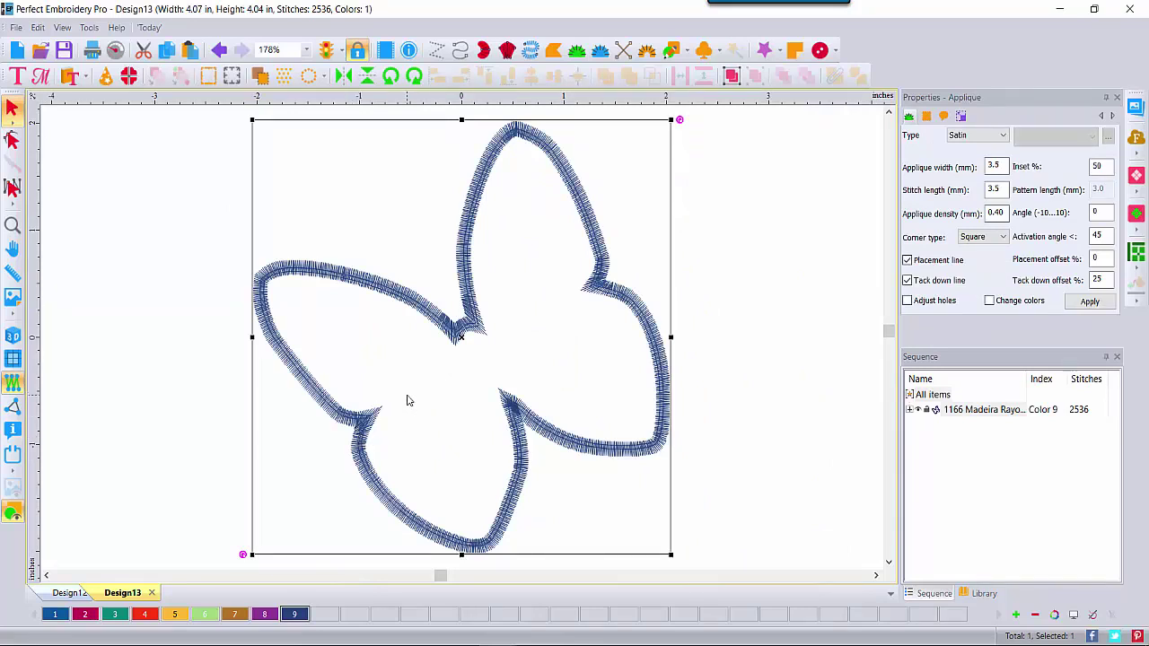
pyautogui.rightClick(462, 329)
pyautogui.moveTo(515, 449)
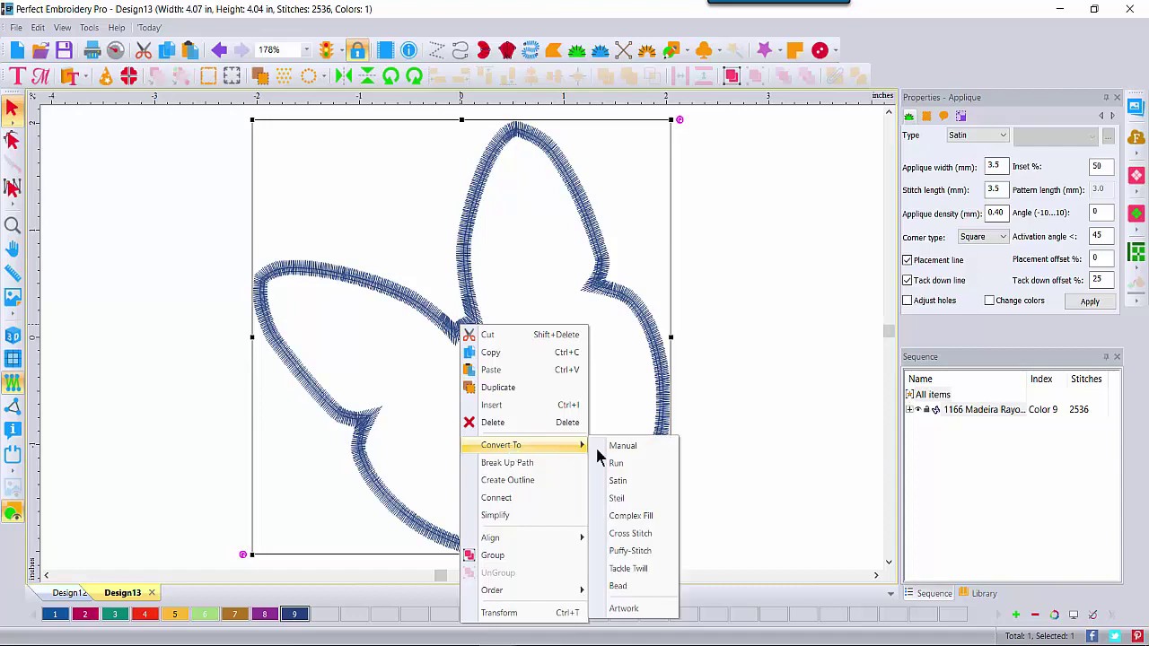
pyautogui.click(643, 609)
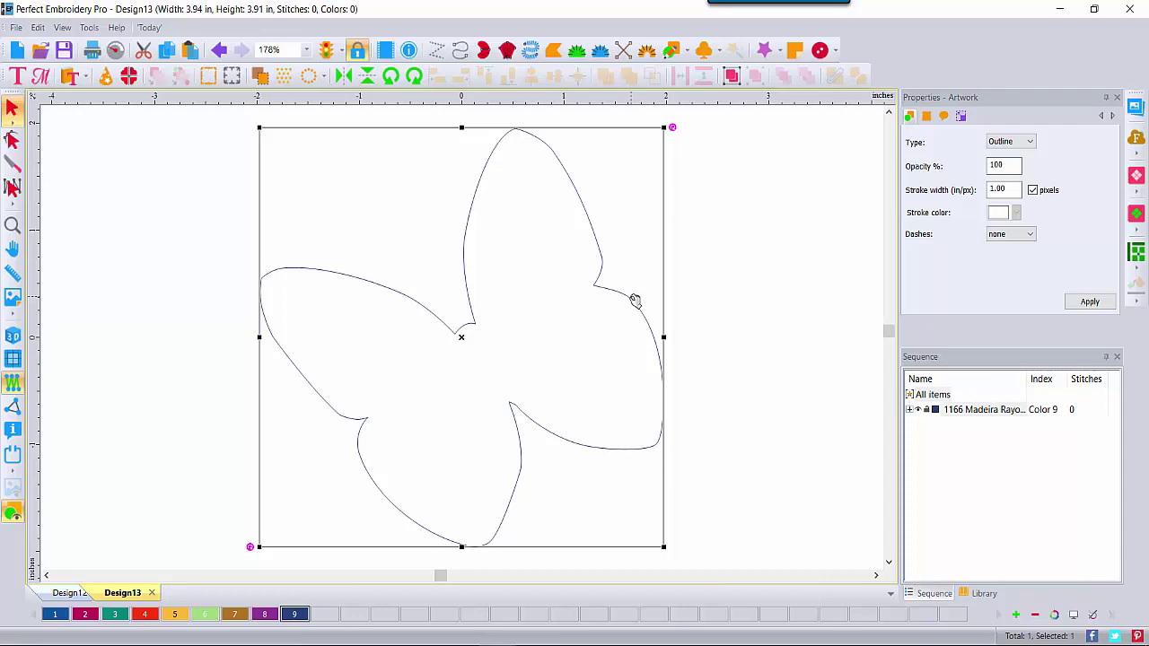
# - Scale the butterfly artwork to a height of 0.25 in with the aspect ratio maintained, and deselect it
pyautogui.click(961, 118)
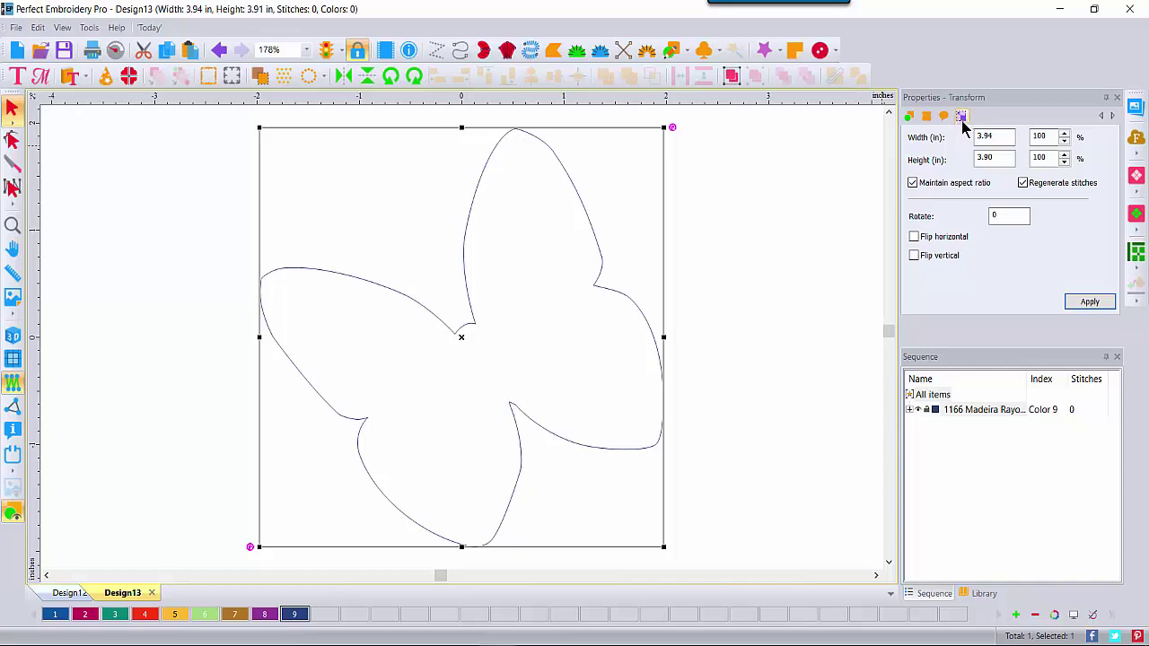
pyautogui.doubleClick(988, 158)
pyautogui.write('.25')
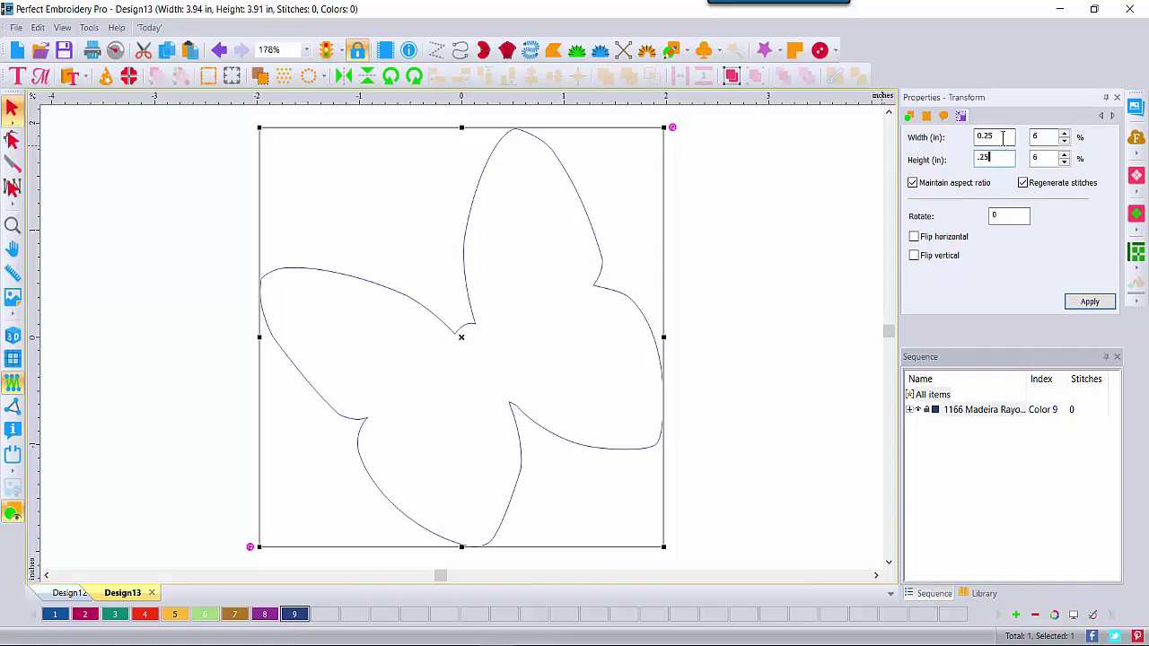
pyautogui.click(1088, 303)
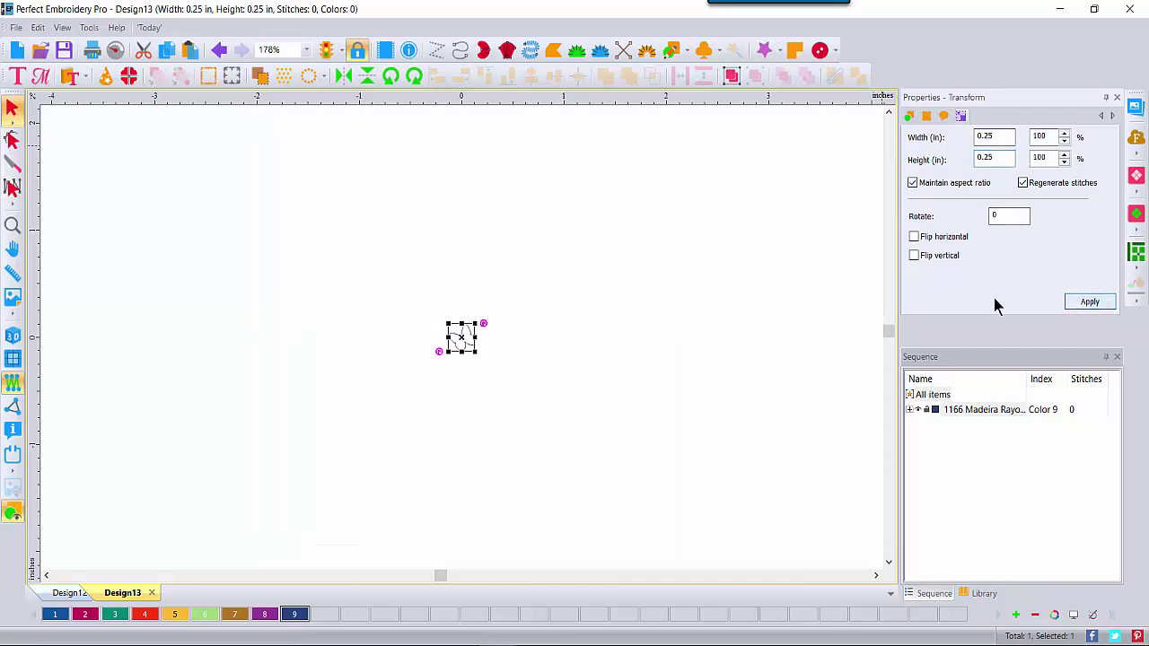
pyautogui.click(473, 386)
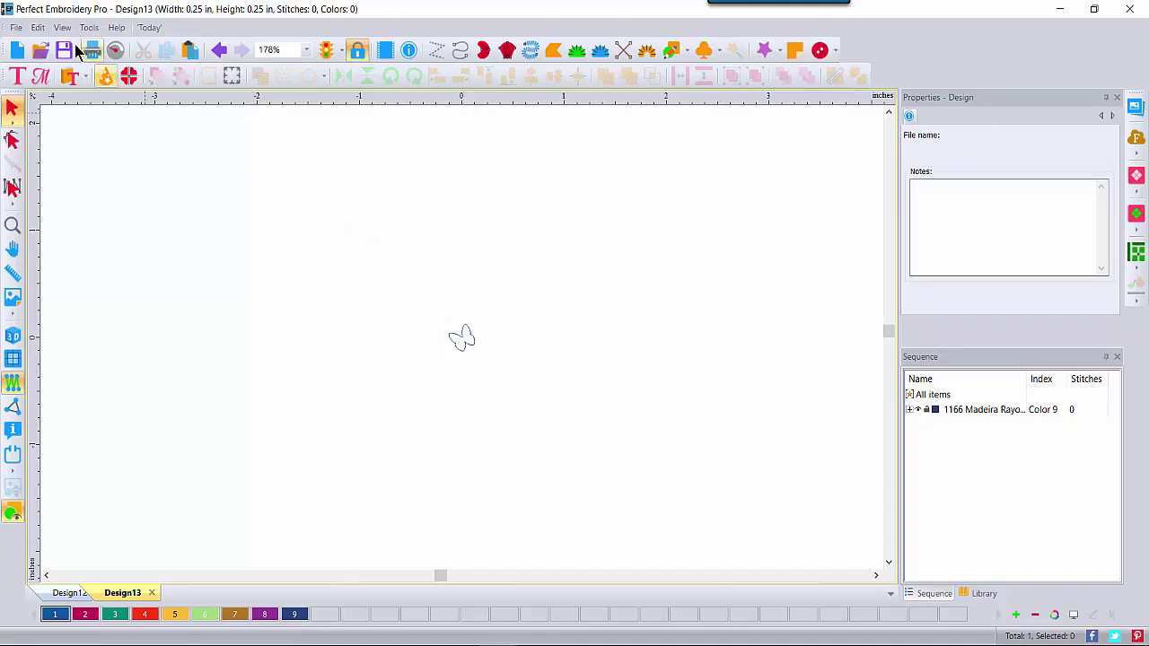
# - Save the butterfly artwork as an Emboss Pattern (EMP) file named "z bttrfly" in the Emboss patterns folder
pyautogui.click(16, 27)
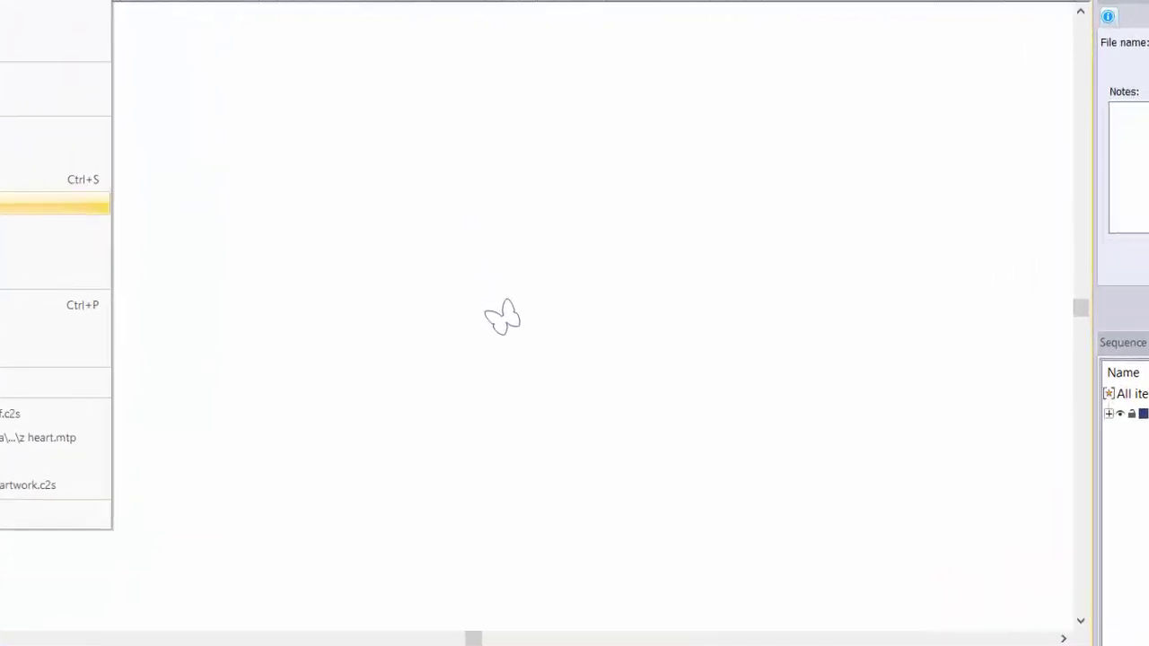
pyautogui.click(36, 254)
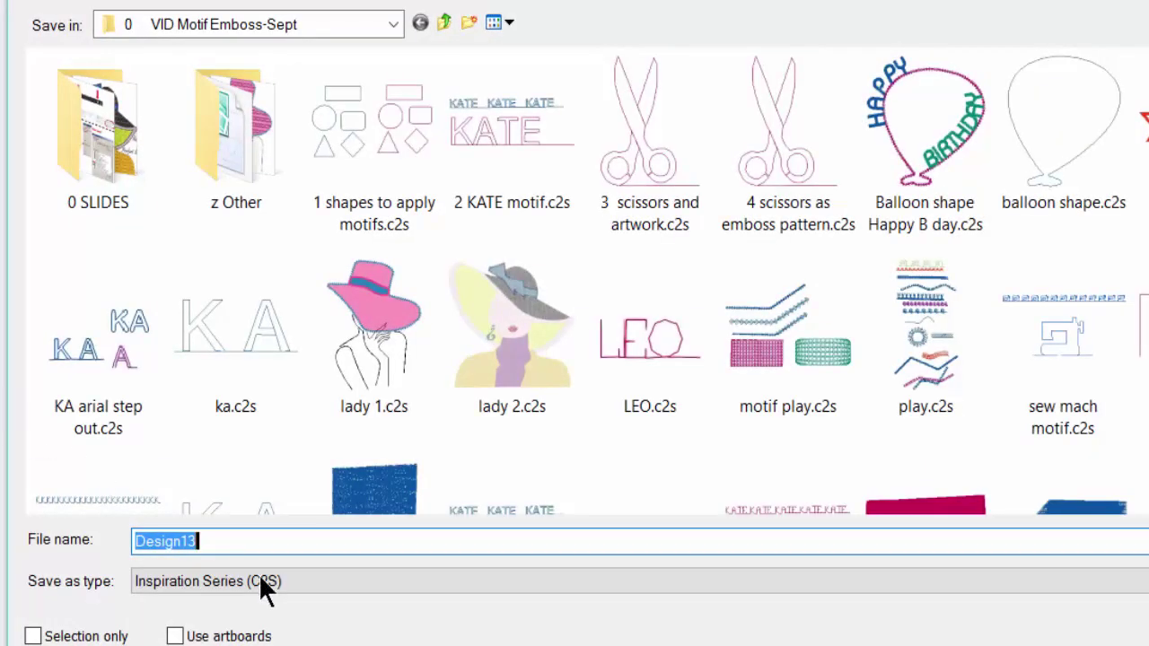
pyautogui.click(323, 583)
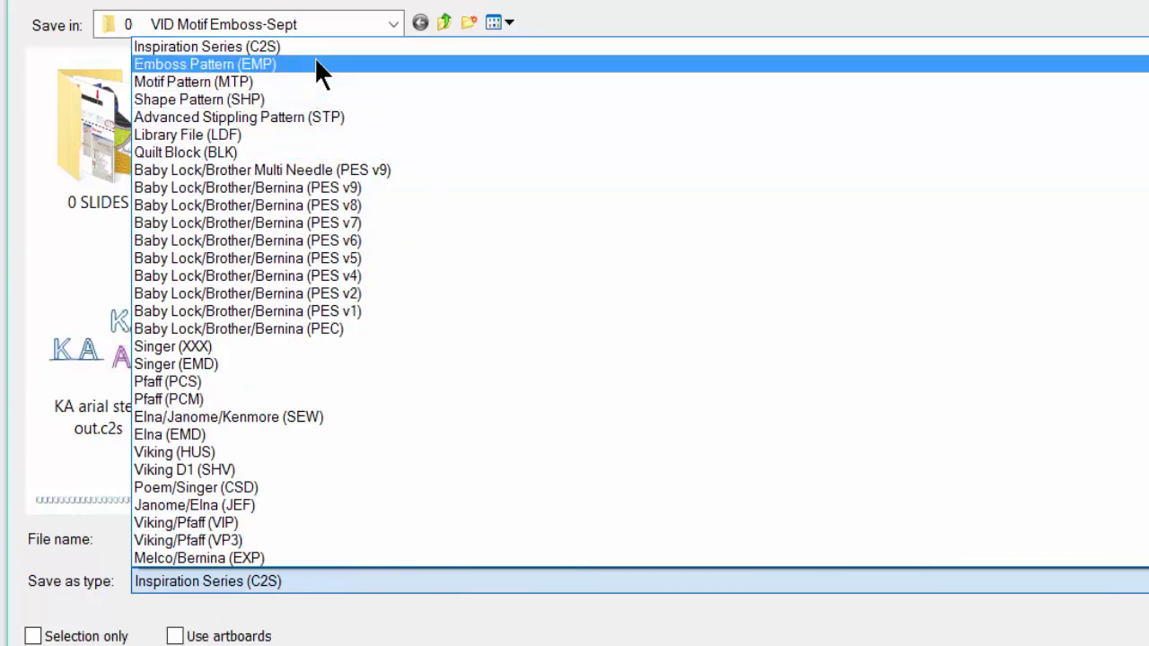
pyautogui.click(316, 63)
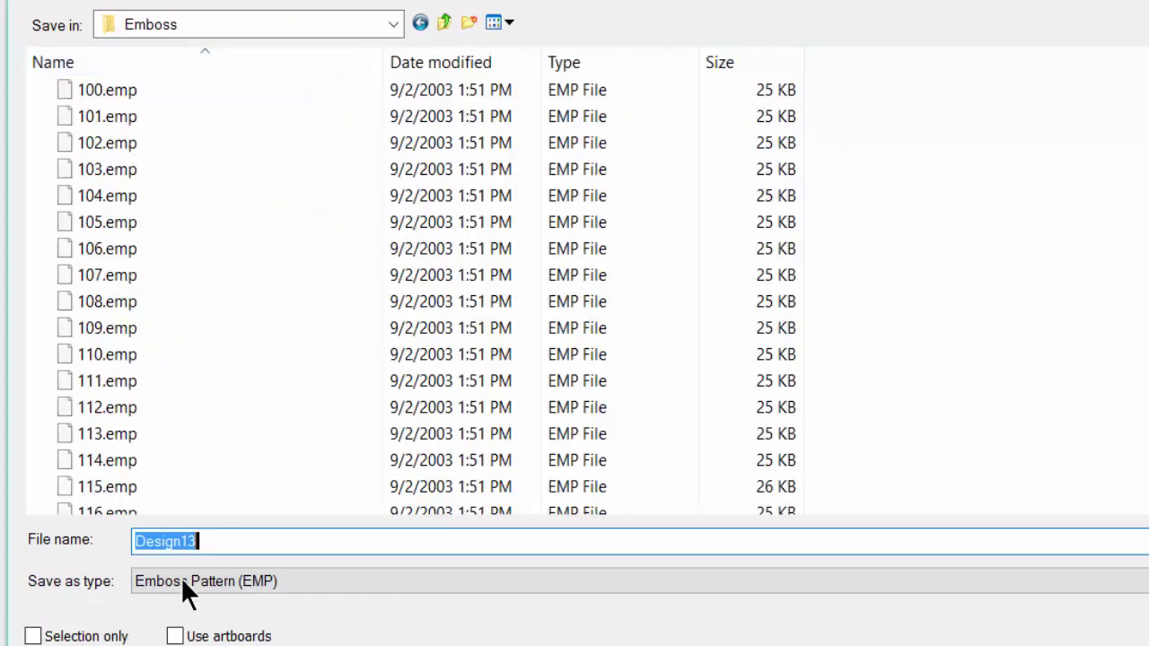
pyautogui.click(393, 25)
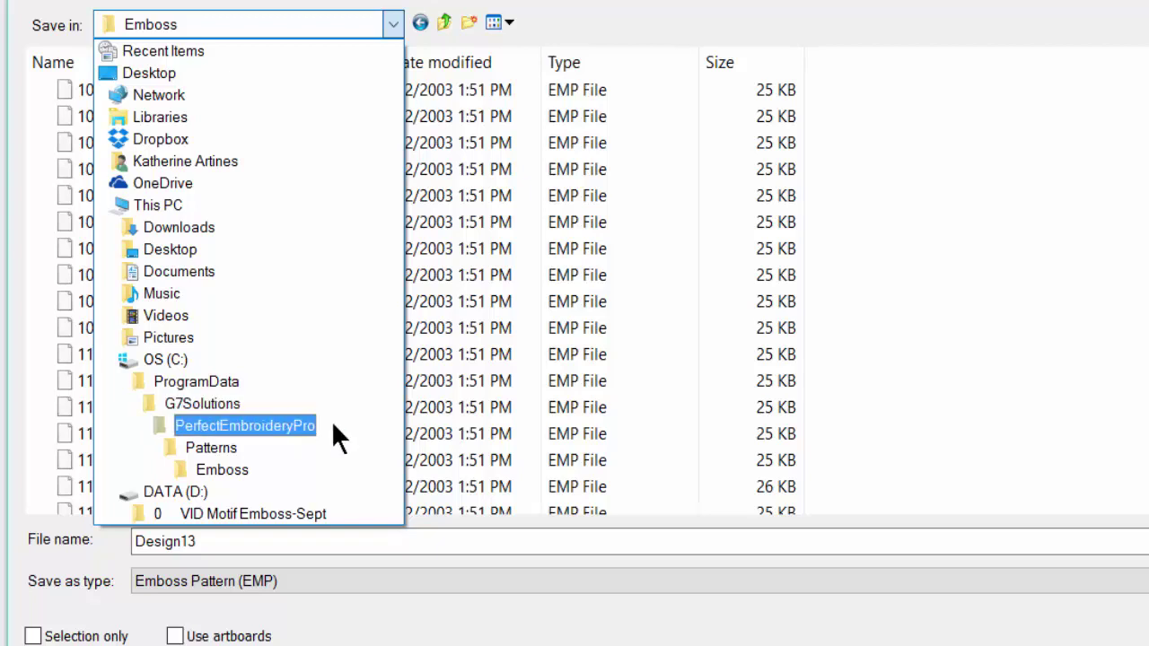
pyautogui.click(240, 467)
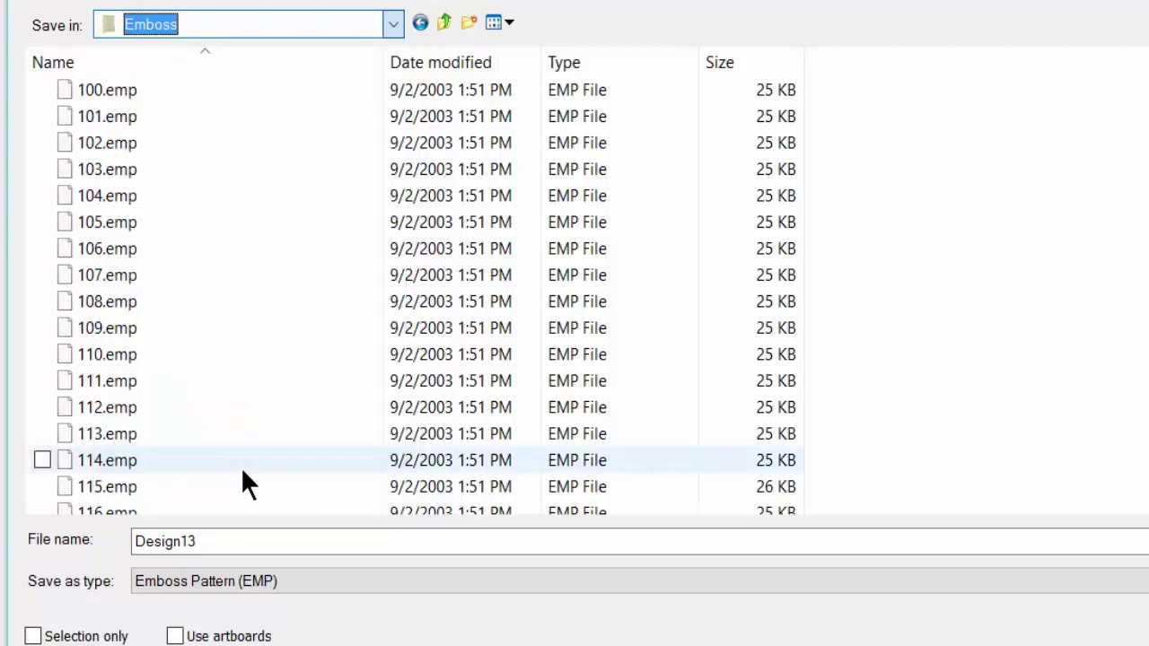
pyautogui.doubleClick(225, 536)
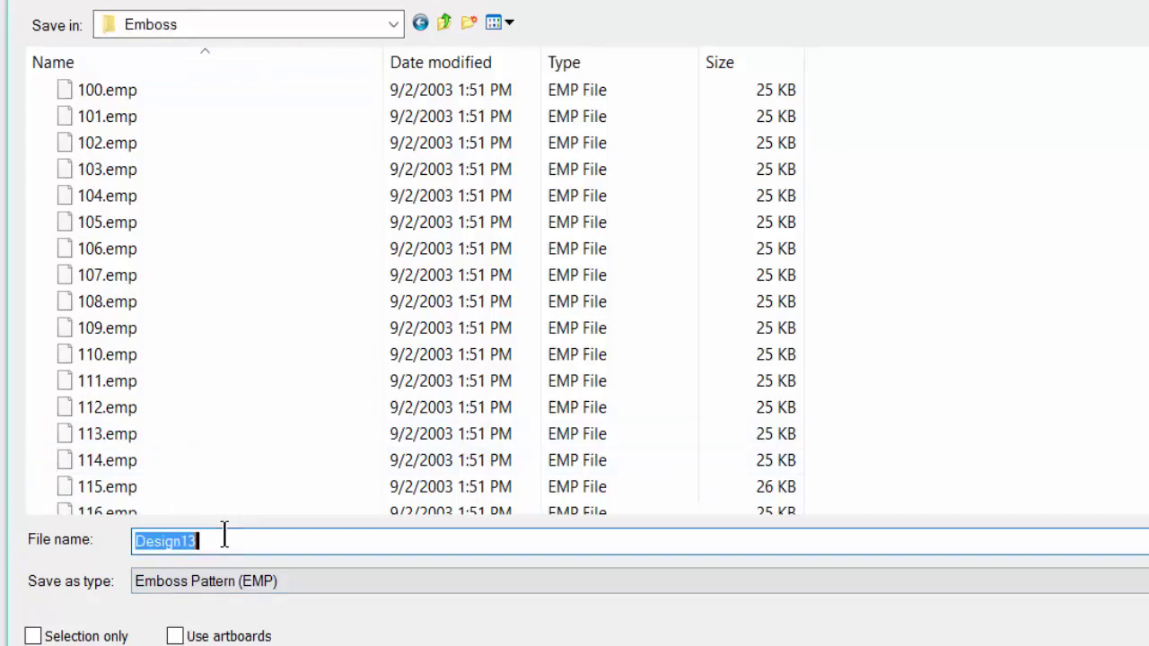
pyautogui.write('z')
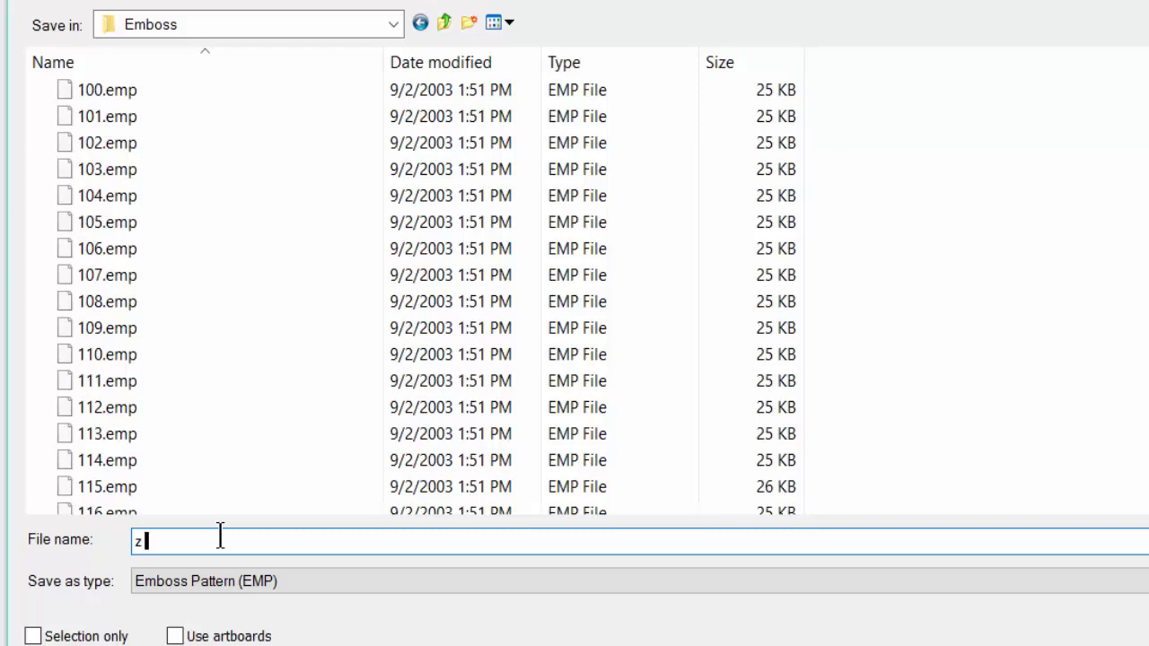
pyautogui.write('bttrfly')
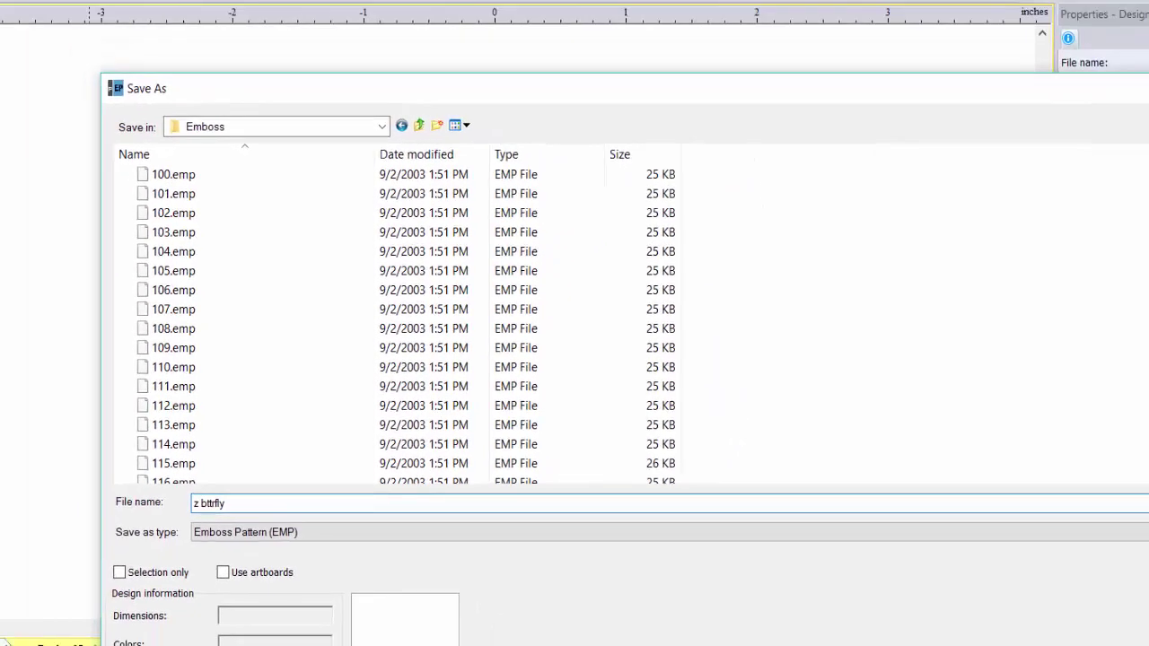
pyautogui.press('Return')
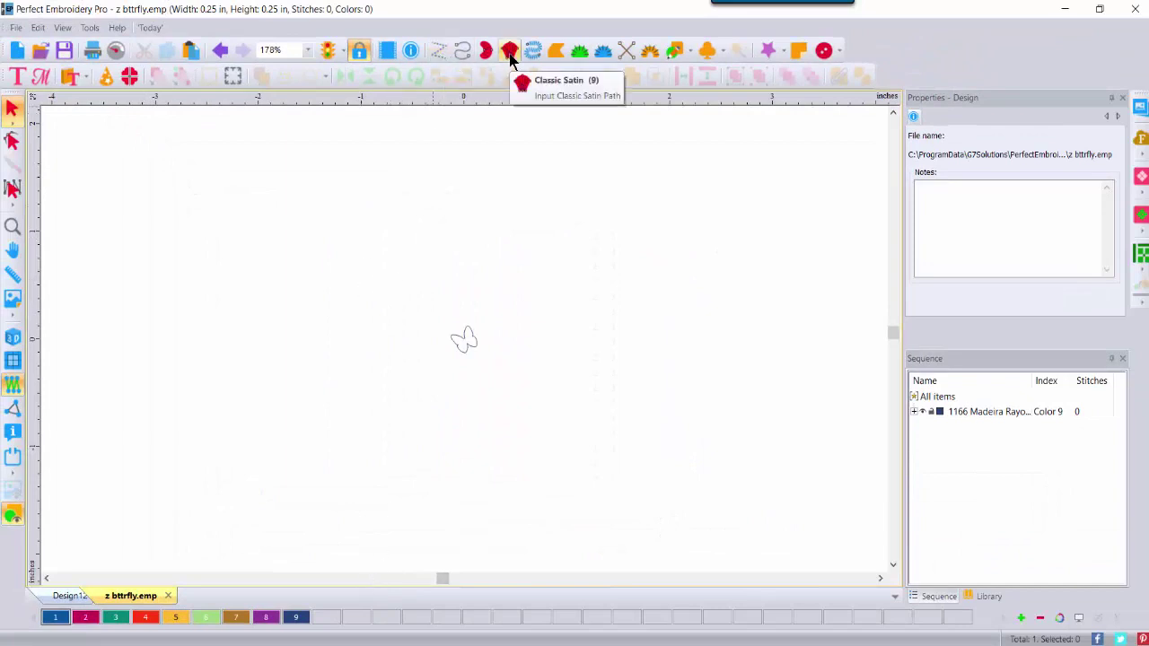
# - Draw a four-sided complex fill about 2.56 by 2.11 in to the left of the butterfly and turn on the 3D view
pyautogui.click(555, 52)
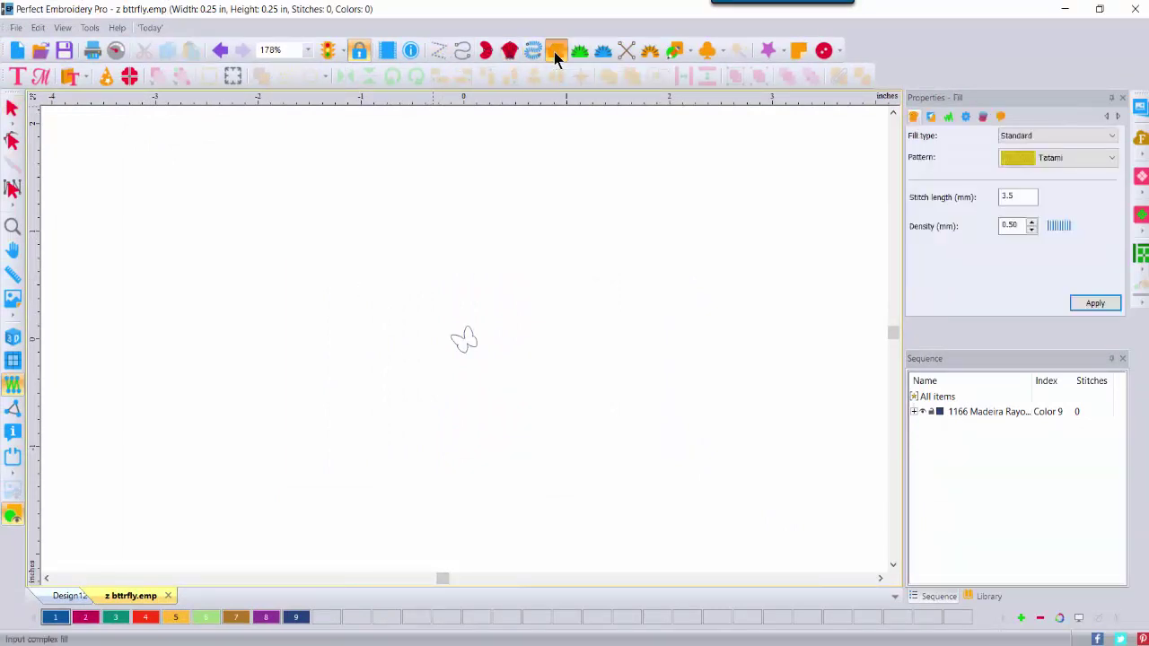
pyautogui.click(132, 200)
pyautogui.click(374, 205)
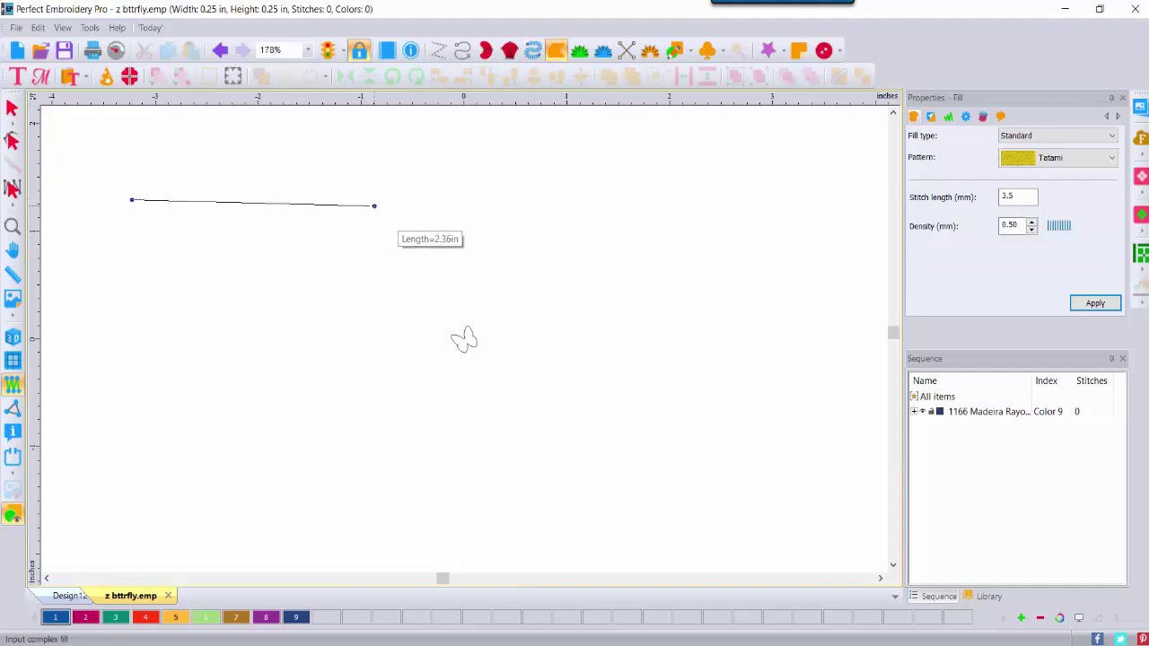
pyautogui.click(359, 421)
pyautogui.click(109, 427)
pyautogui.press('Return')
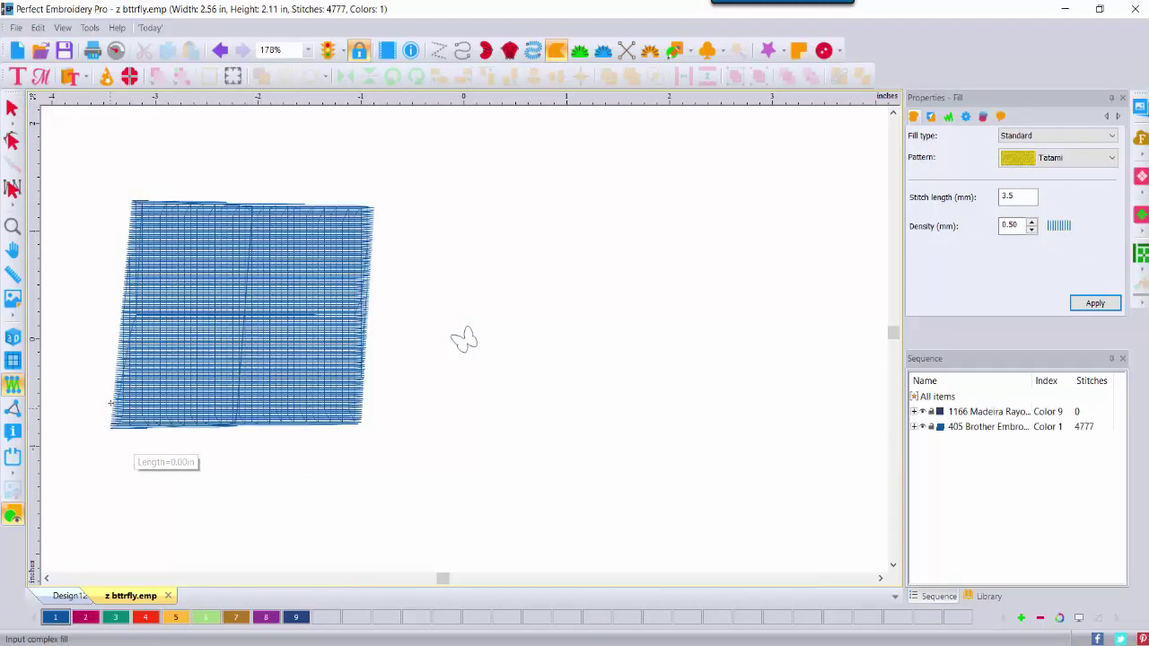
pyautogui.click(13, 339)
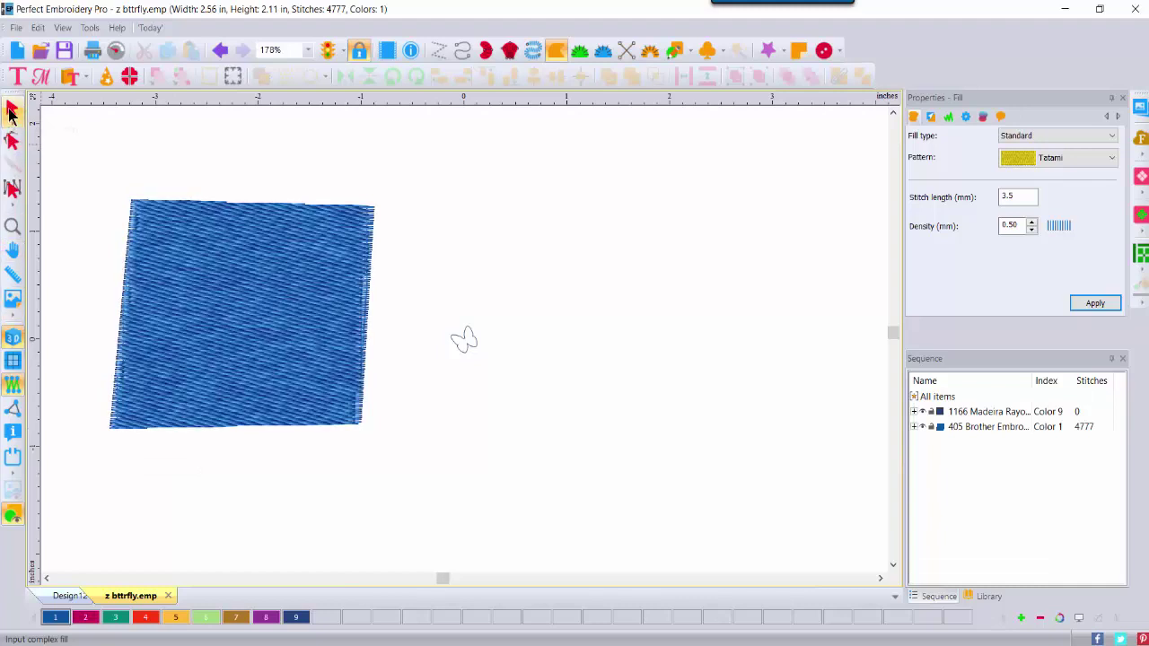
# - Recolor the blue fill with color 2 and move it to the right of the butterfly outline
pyautogui.click(10, 110)
pyautogui.click(231, 332)
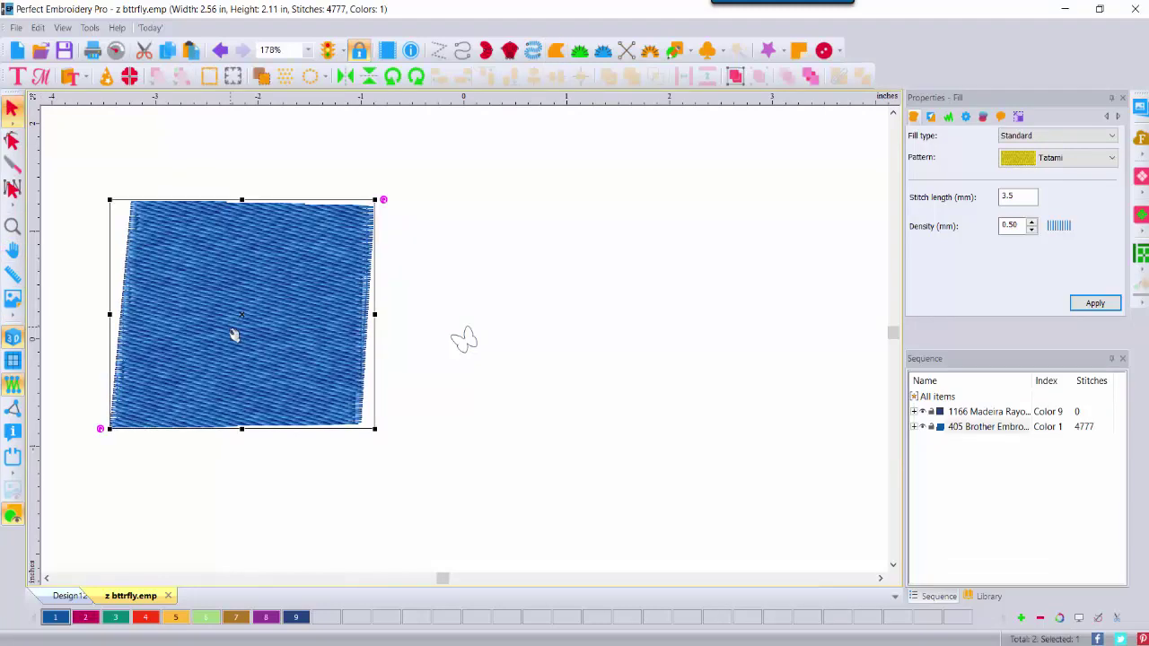
pyautogui.click(87, 622)
pyautogui.moveTo(297, 380); pyautogui.dragTo(679, 377)
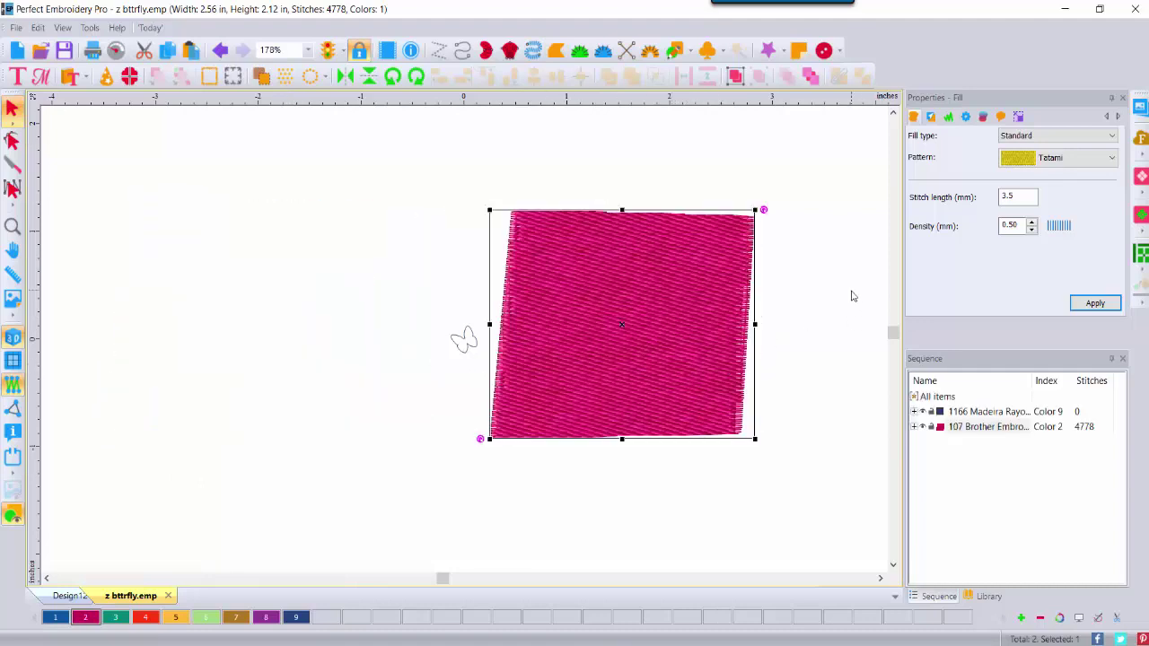
# - Apply the Emboss fill type with the custom "z bttrfly" pattern to the fuchsia fill
pyautogui.click(1043, 137)
pyautogui.click(1033, 159)
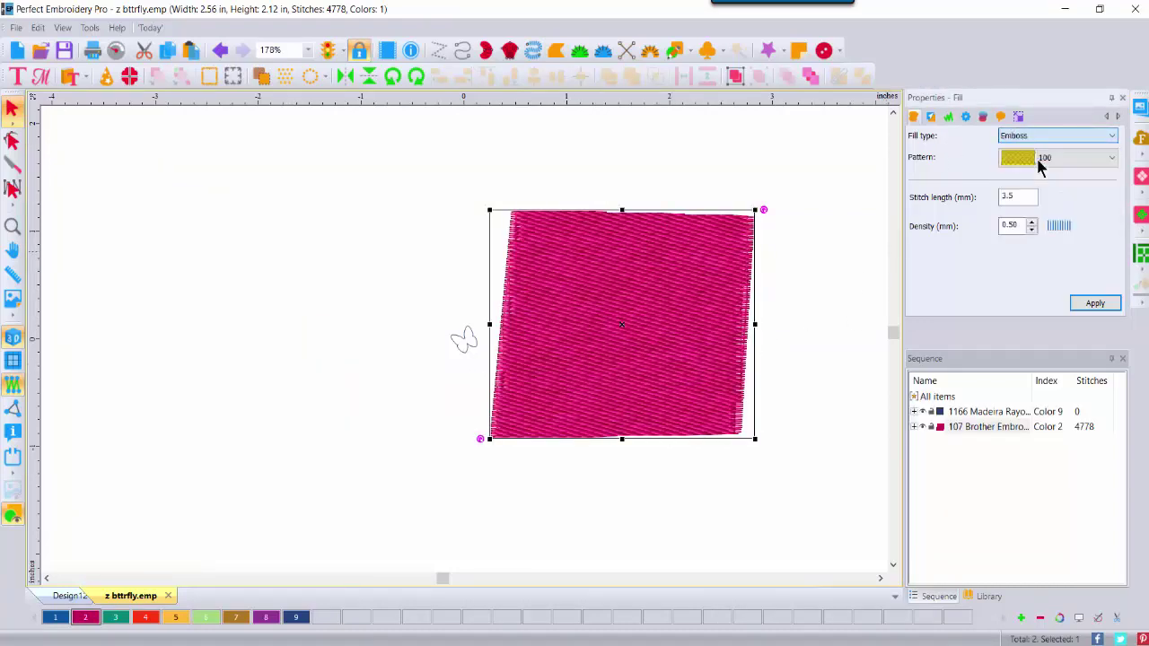
pyautogui.click(1112, 161)
pyautogui.moveTo(1112, 175); pyautogui.dragTo(1137, 480)
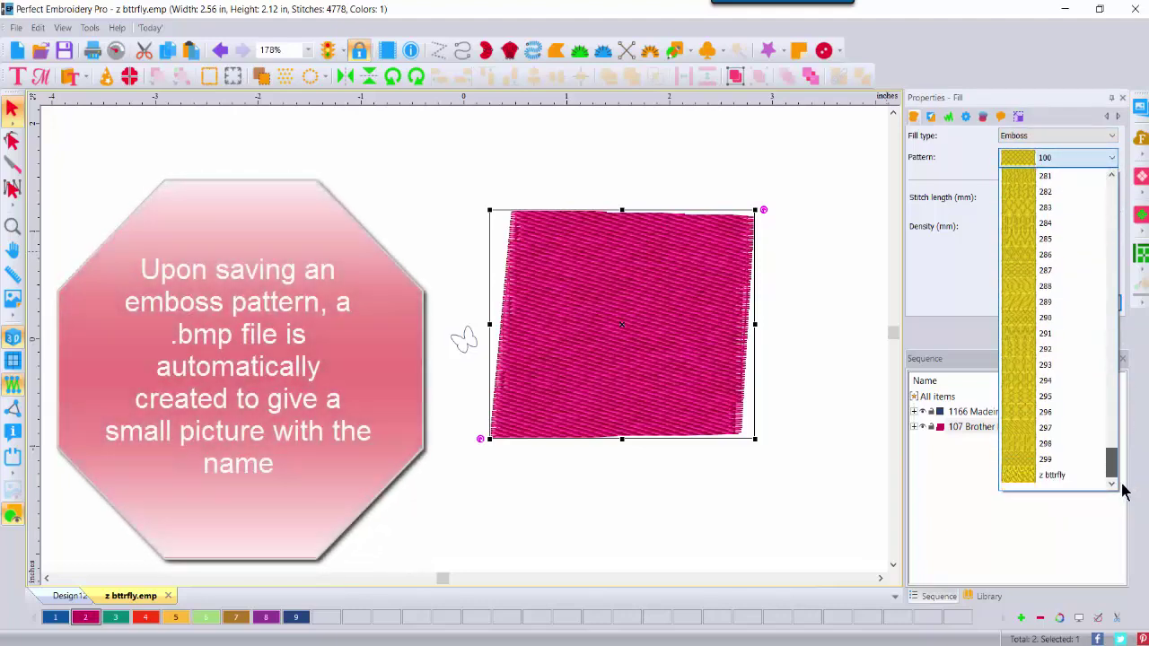
pyautogui.click(1049, 476)
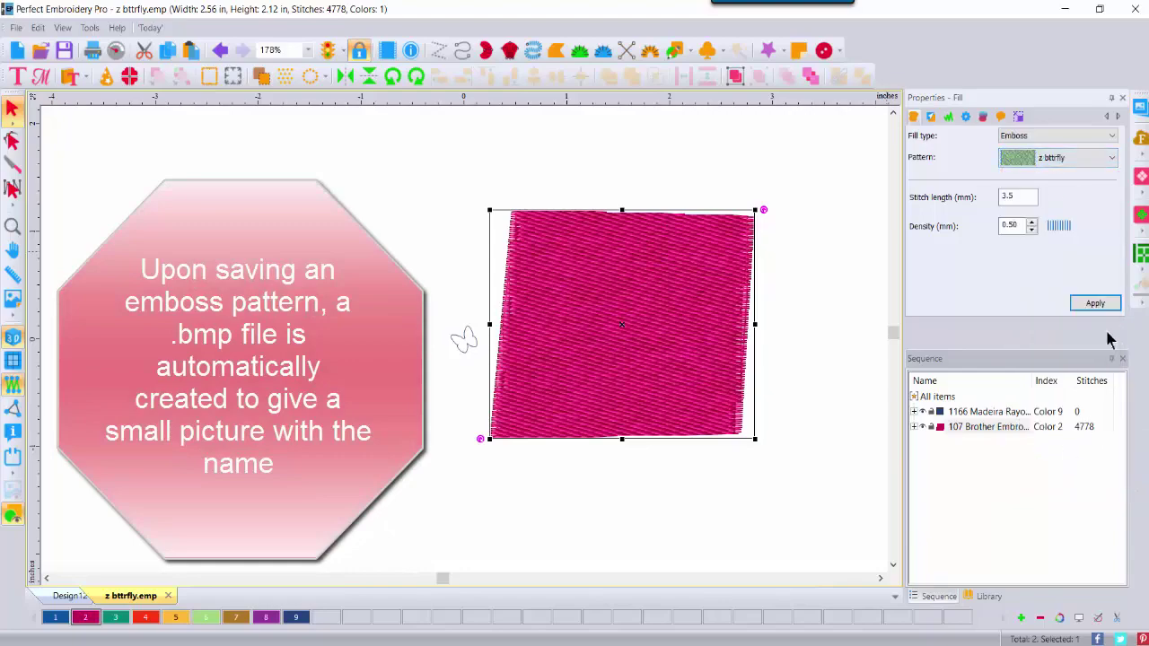
pyautogui.click(1110, 303)
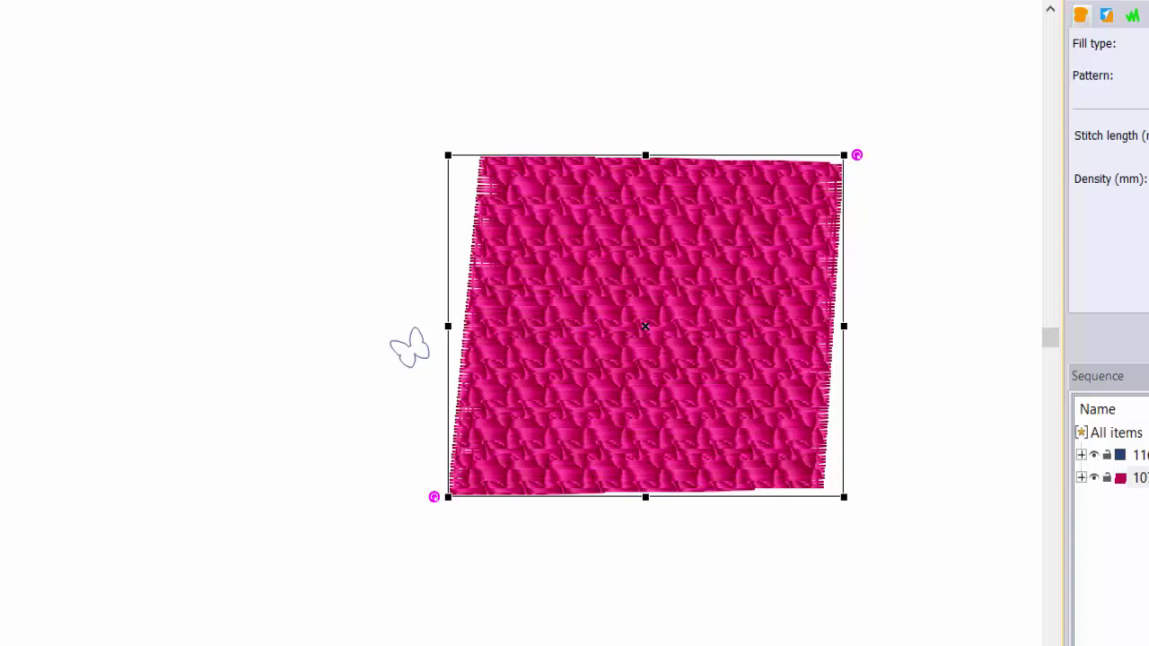
# - Compare the butterfly outline with the embossed motifs by holding it over the fill, and return it beside the fill
pyautogui.click(524, 329)
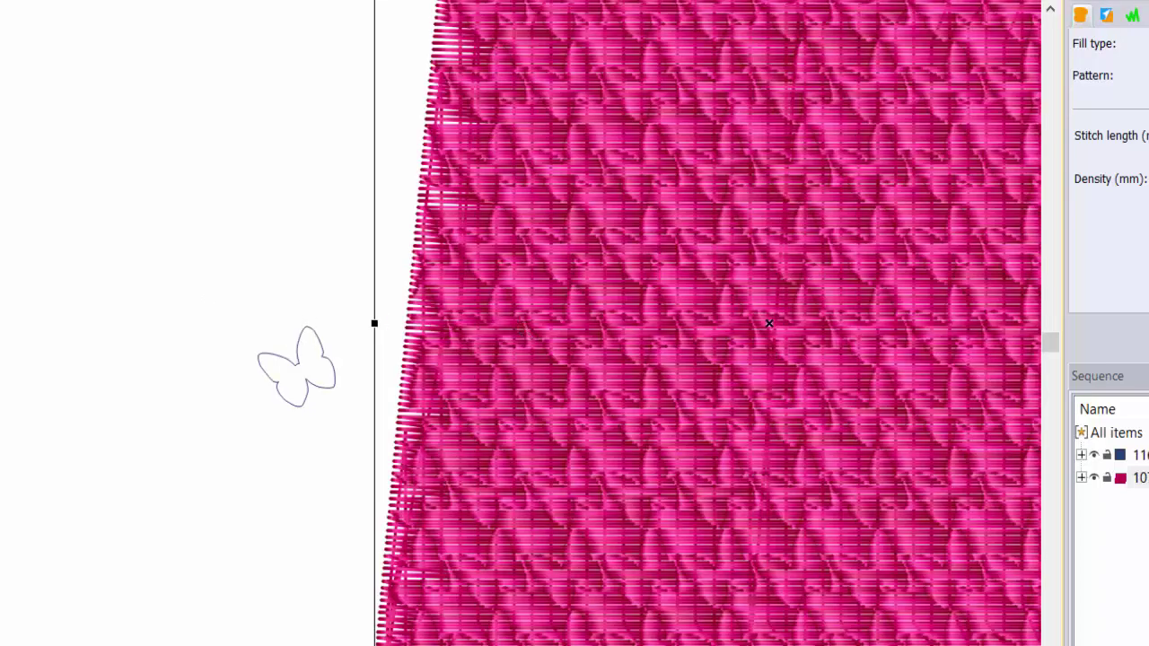
pyautogui.click(292, 406)
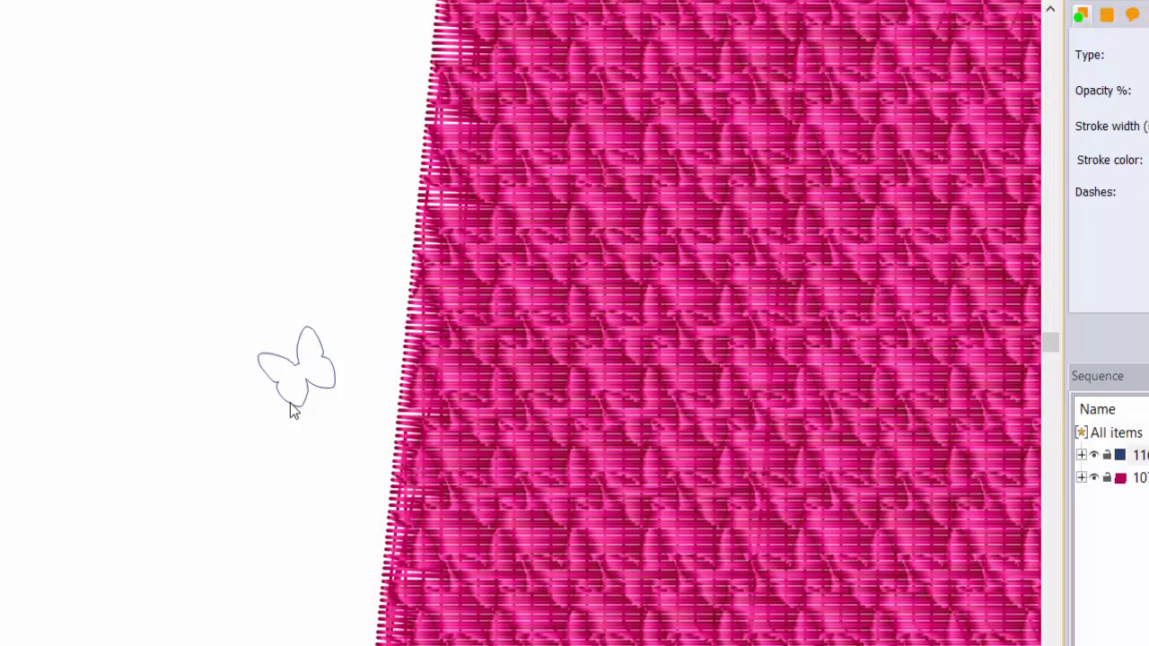
pyautogui.moveTo(292, 409); pyautogui.dragTo(456, 406)
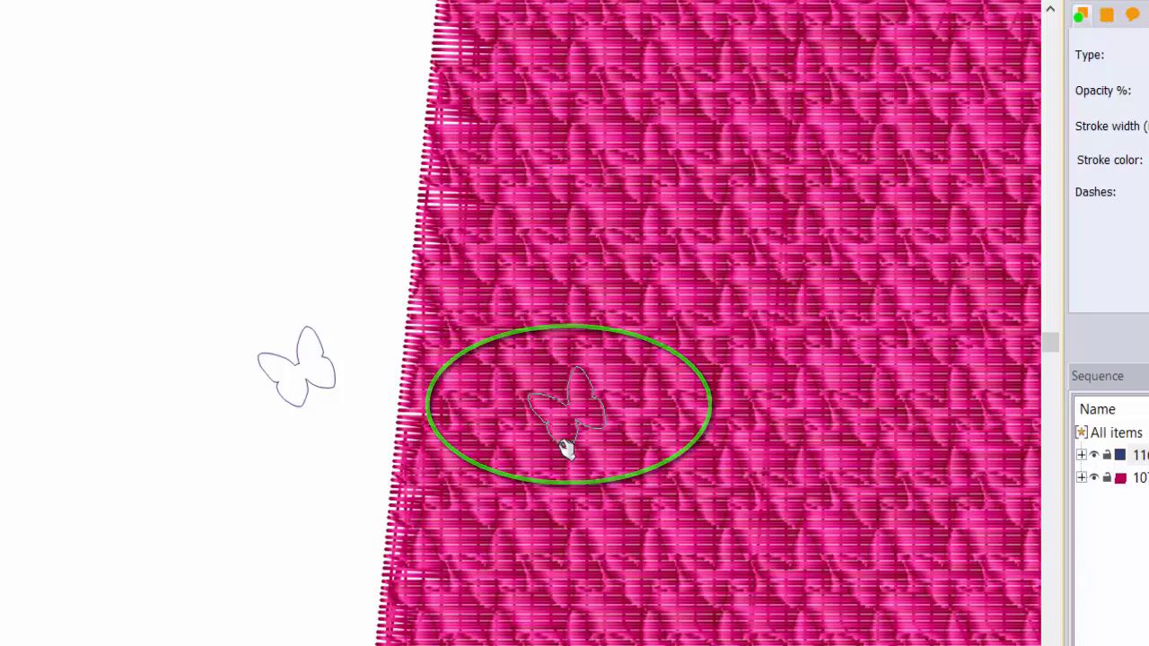
pyautogui.click(324, 287)
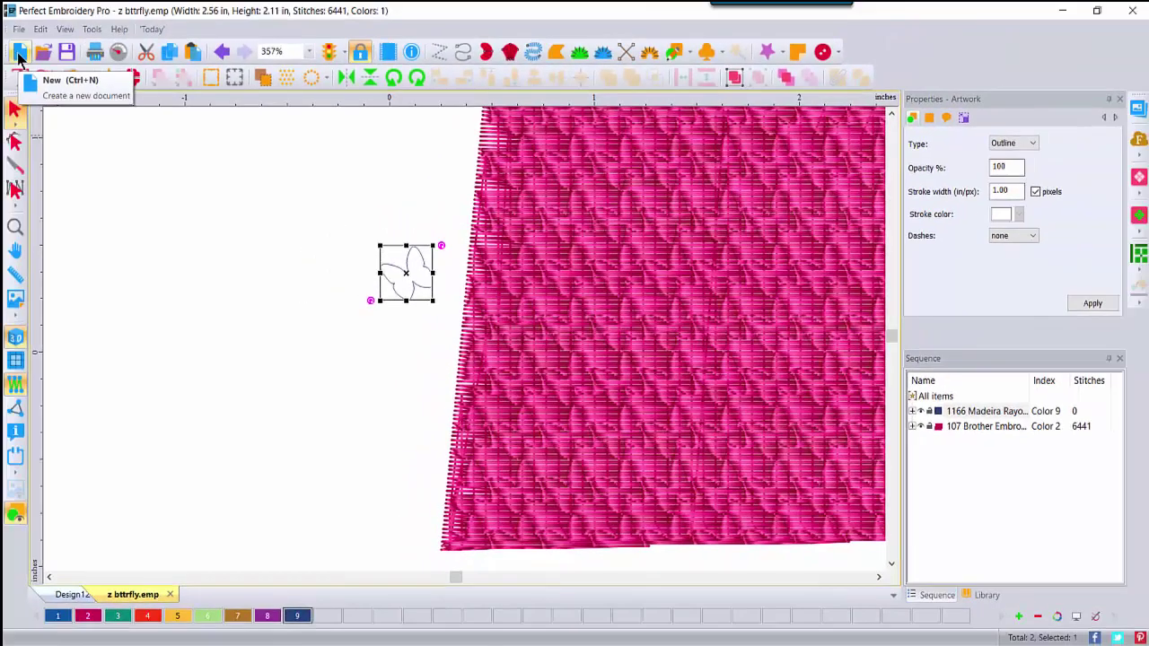
# - Place the Bass applique shape in a new design and convert it to artwork
pyautogui.click(18, 56)
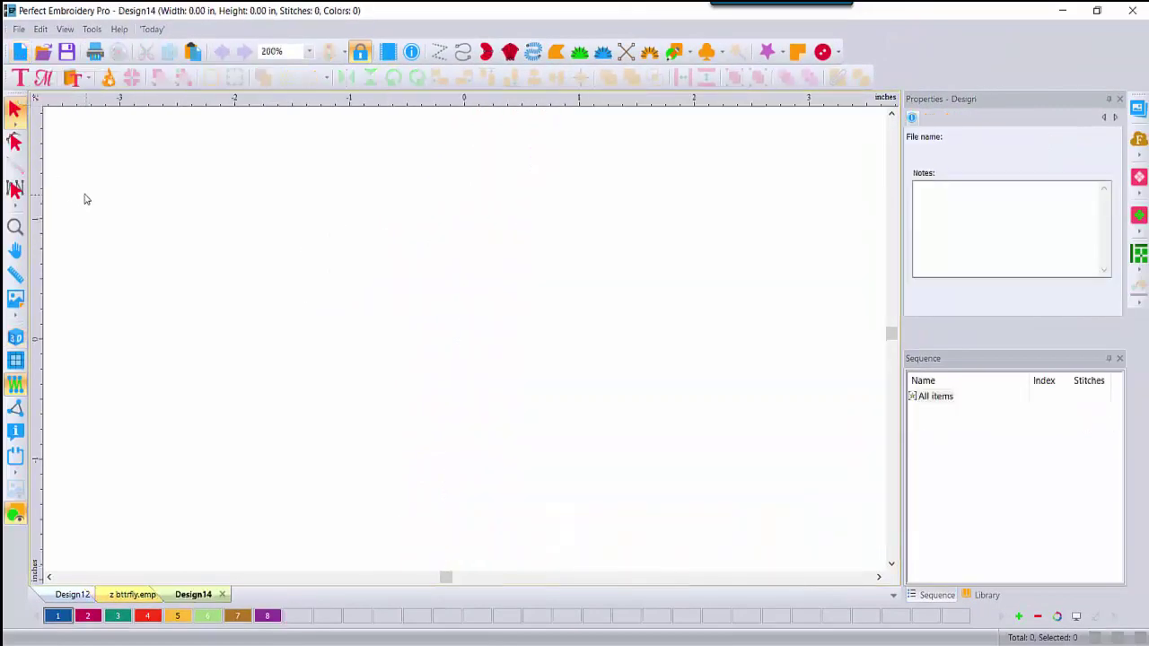
pyautogui.click(87, 79)
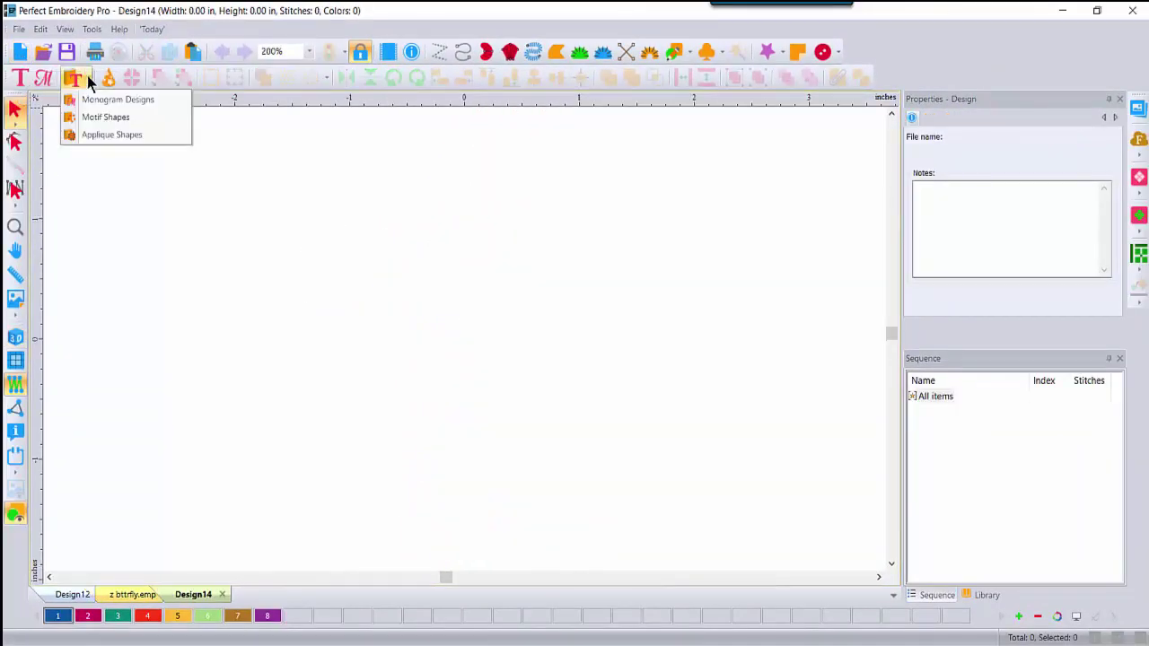
pyautogui.click(99, 134)
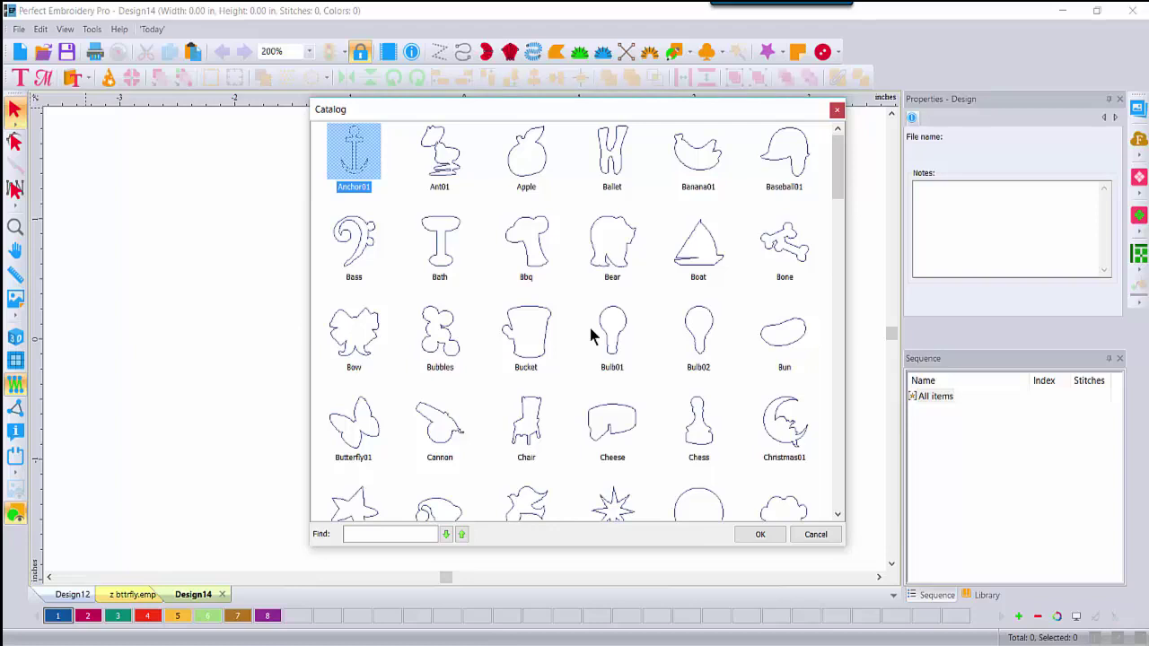
pyautogui.doubleClick(368, 239)
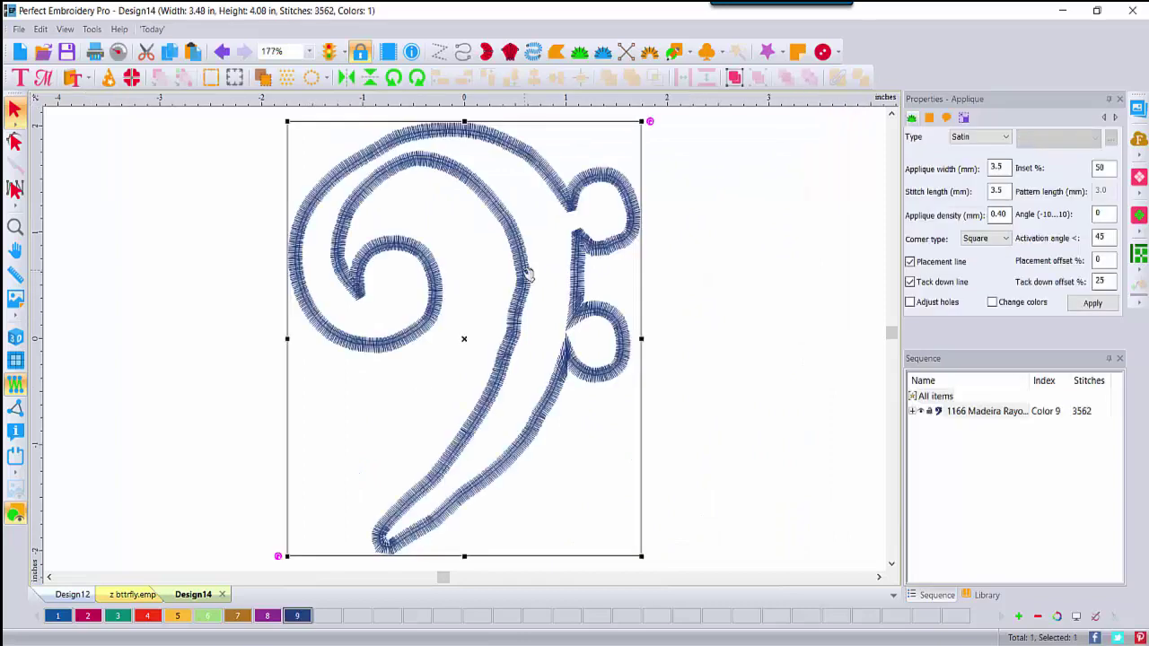
pyautogui.rightClick(525, 273)
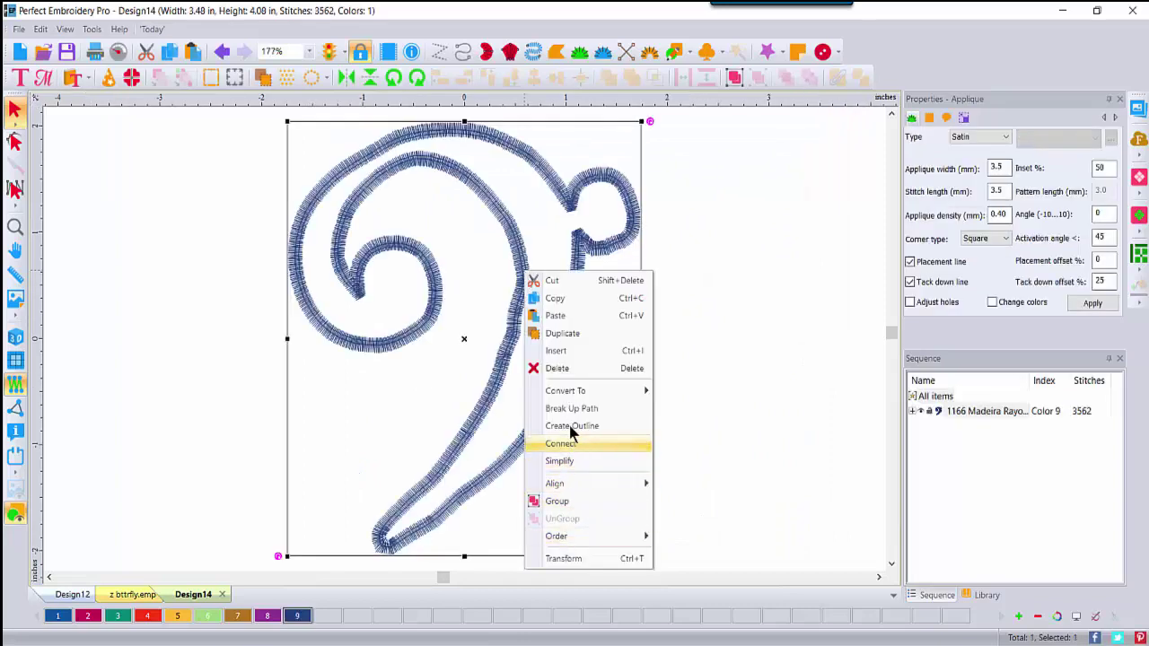
pyautogui.moveTo(571, 391)
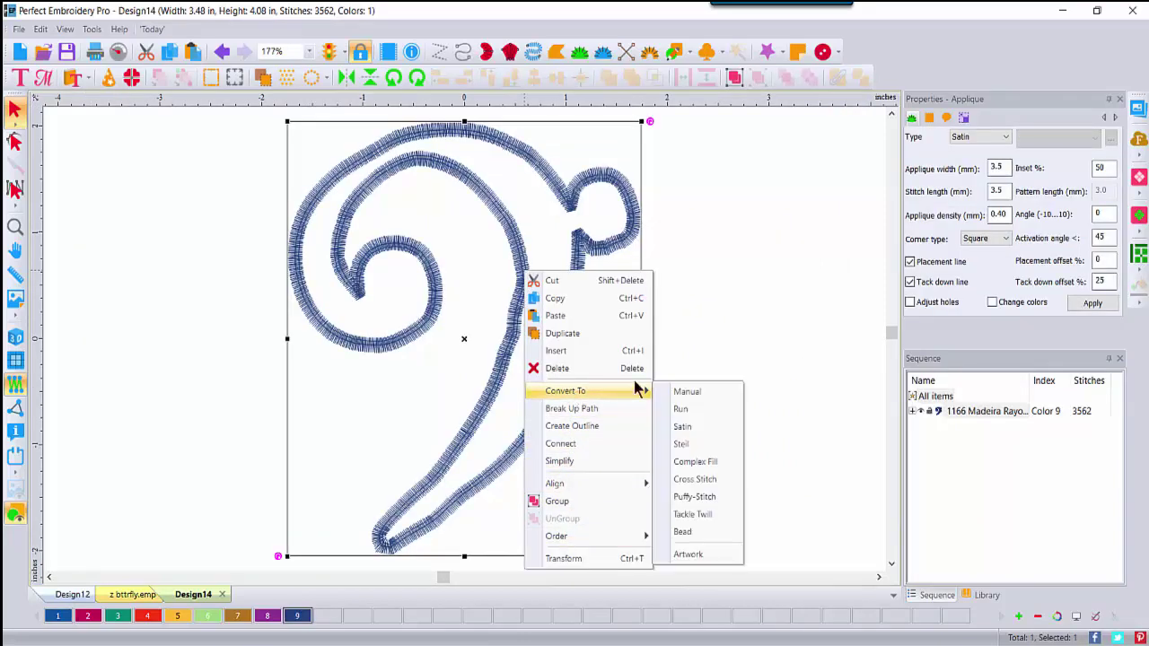
pyautogui.click(699, 554)
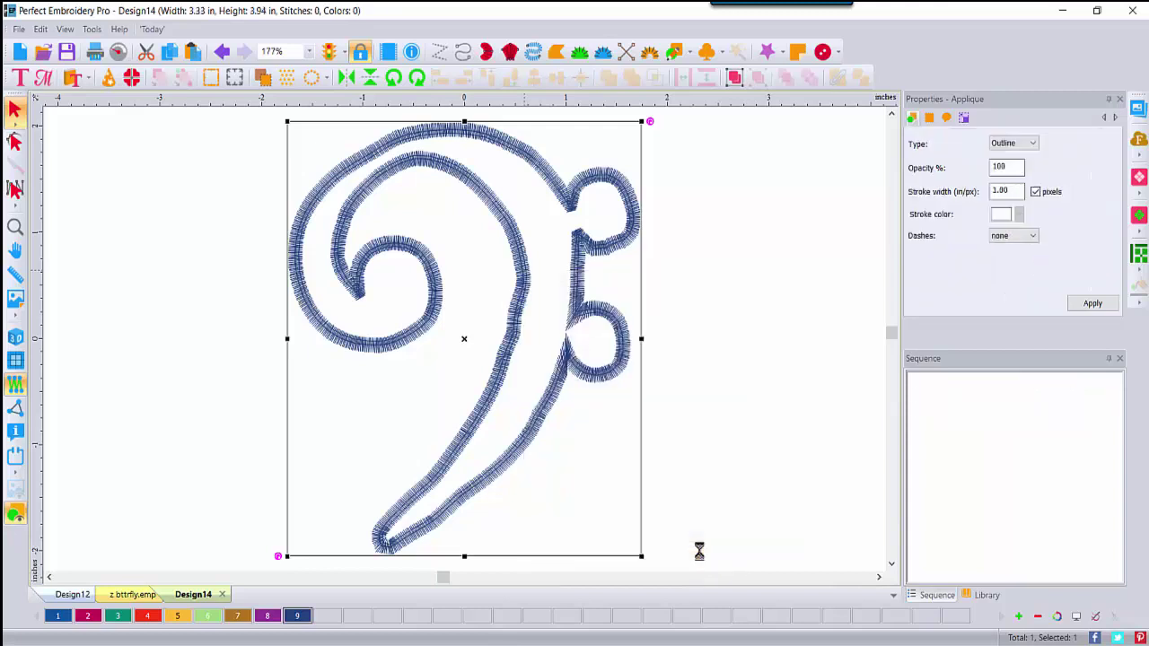
# - Set the bass clef artwork's height to 0.33 in, keeping its aspect ratio
pyautogui.click(964, 119)
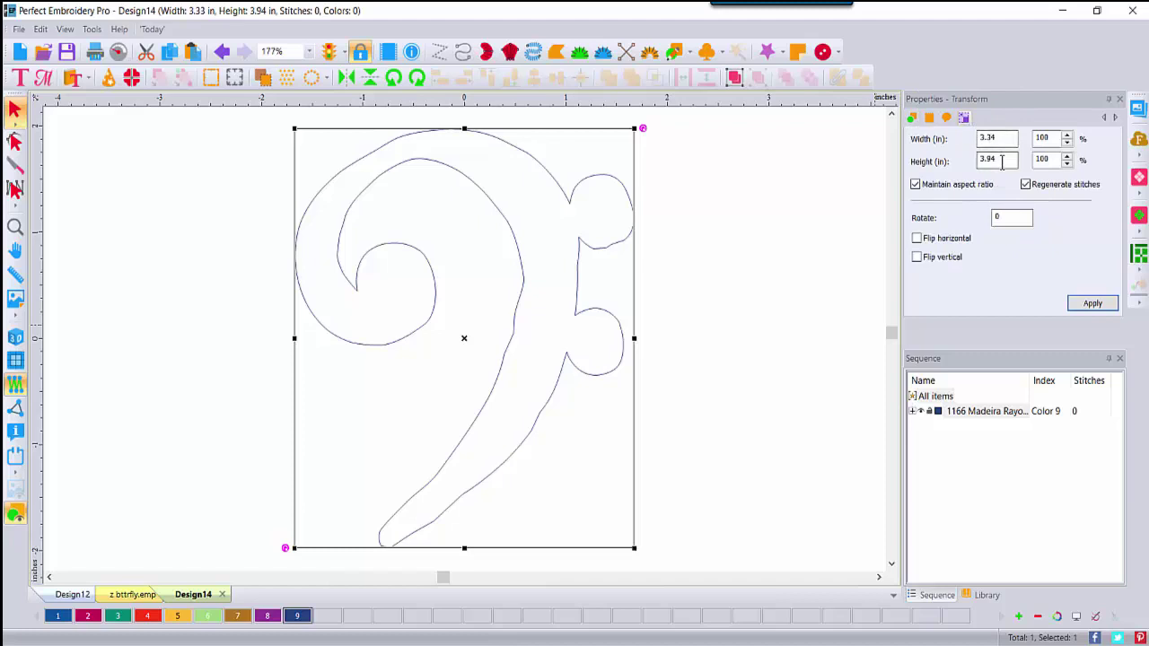
pyautogui.moveTo(1003, 162); pyautogui.dragTo(934, 159)
pyautogui.write('.33')
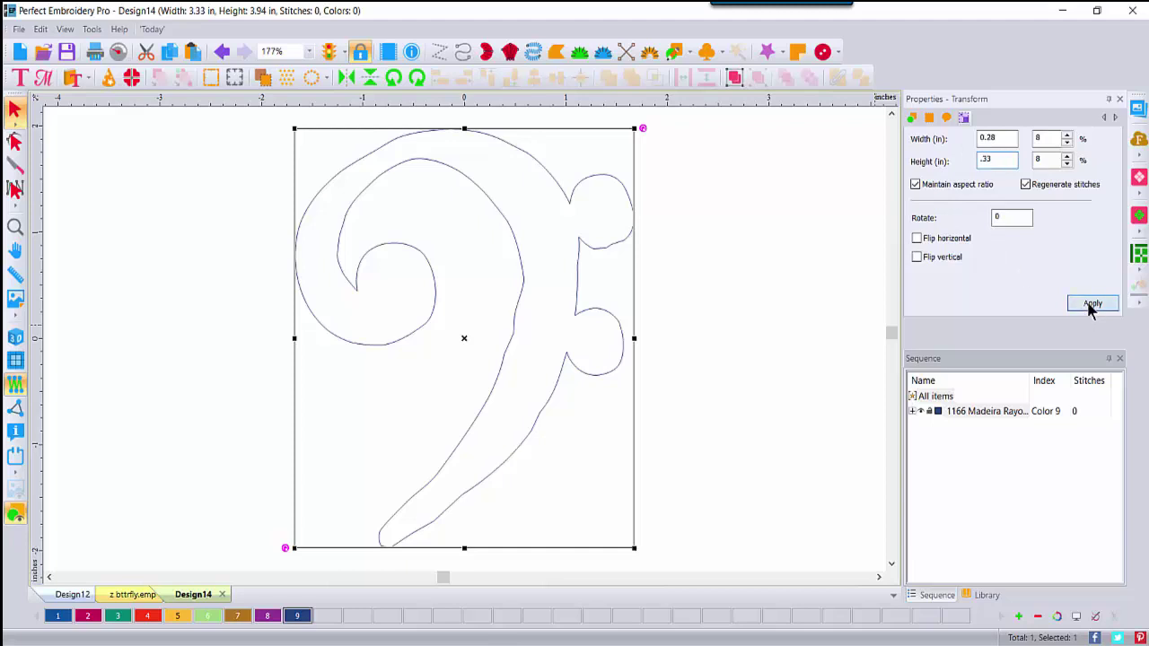
pyautogui.click(1092, 304)
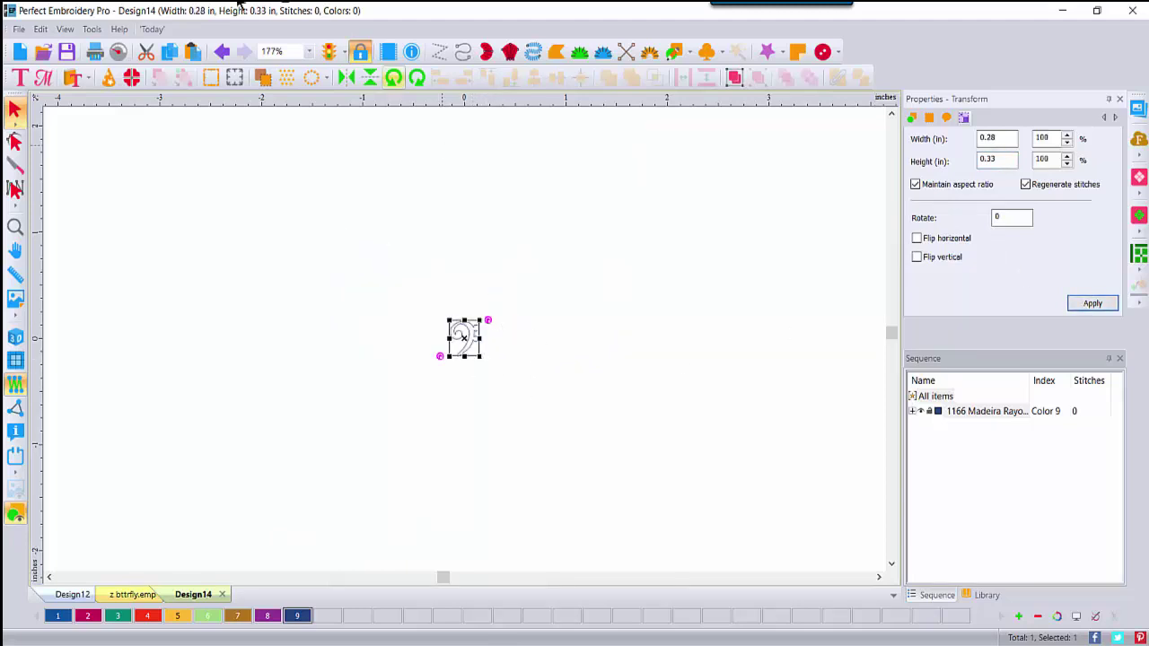
# - Save the bass clef outline in the Emboss folder as an Emboss Pattern (EMP) named "z bass"
pyautogui.click(18, 29)
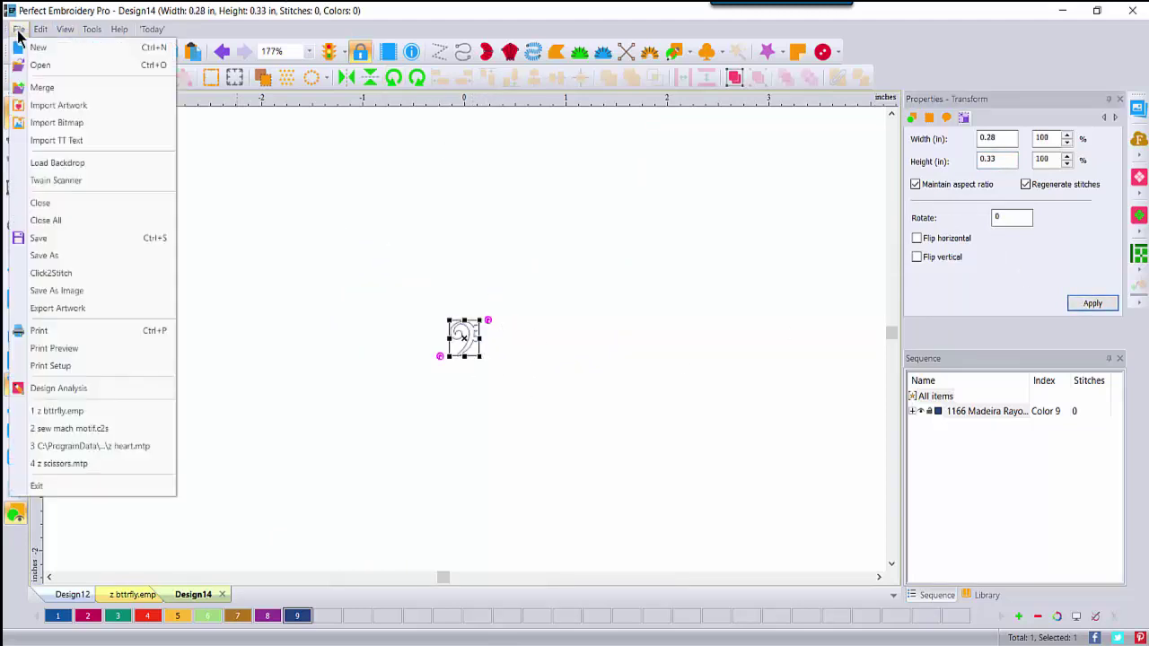
pyautogui.click(56, 263)
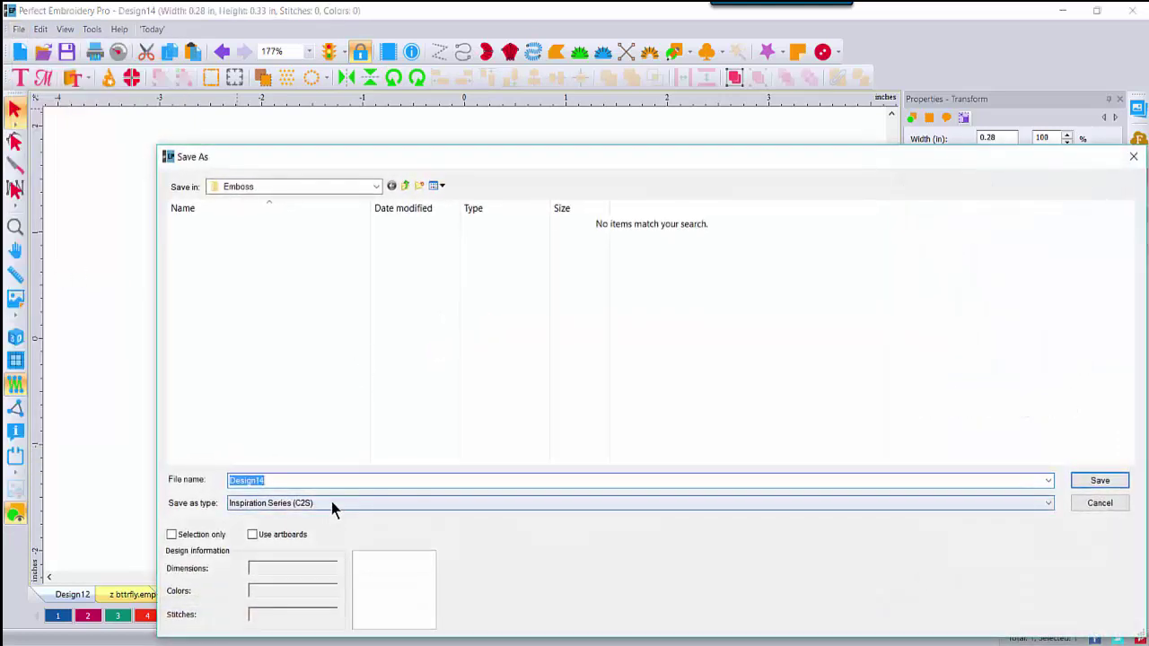
pyautogui.click(331, 502)
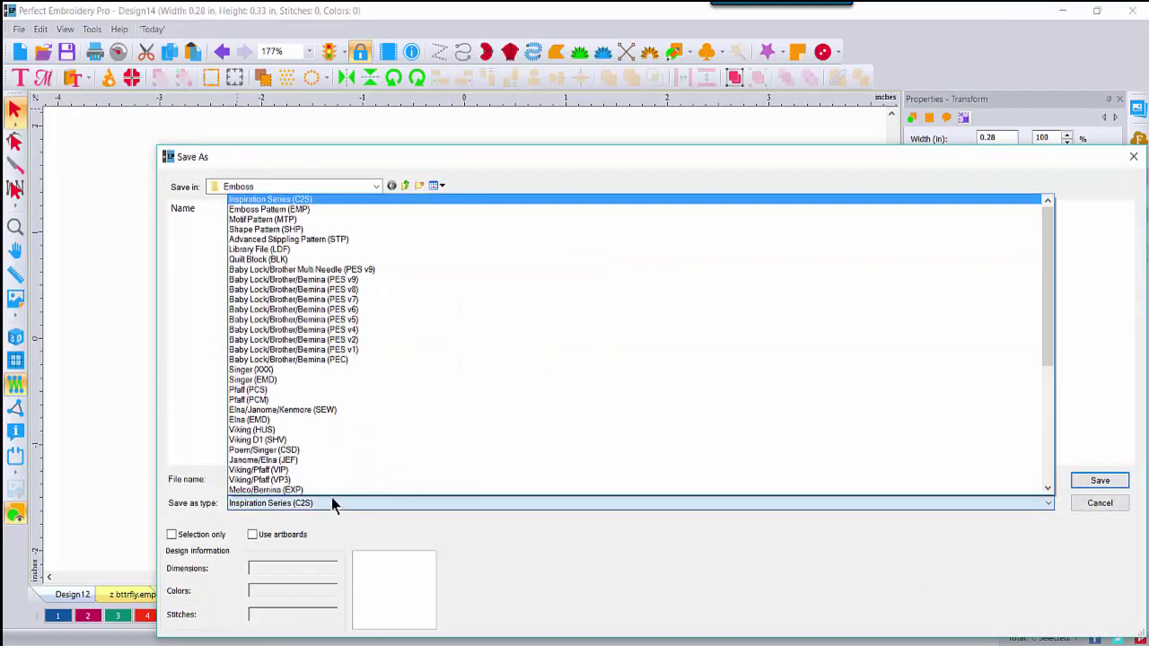
pyautogui.click(324, 211)
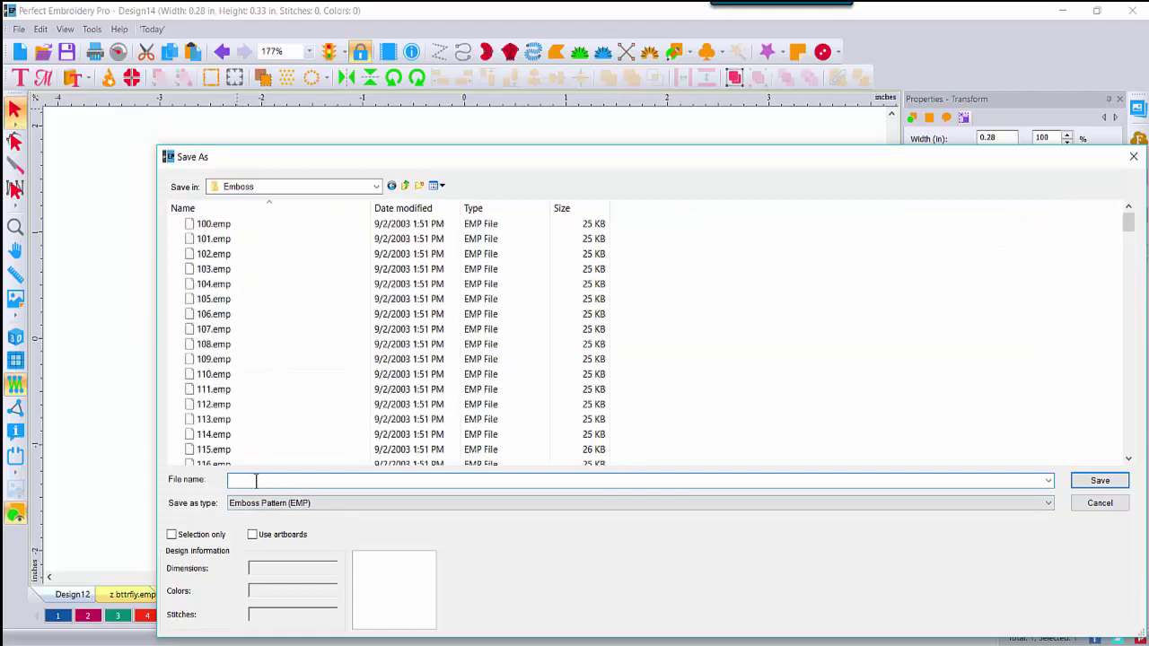
pyautogui.write('z bass')
pyautogui.press('Return')
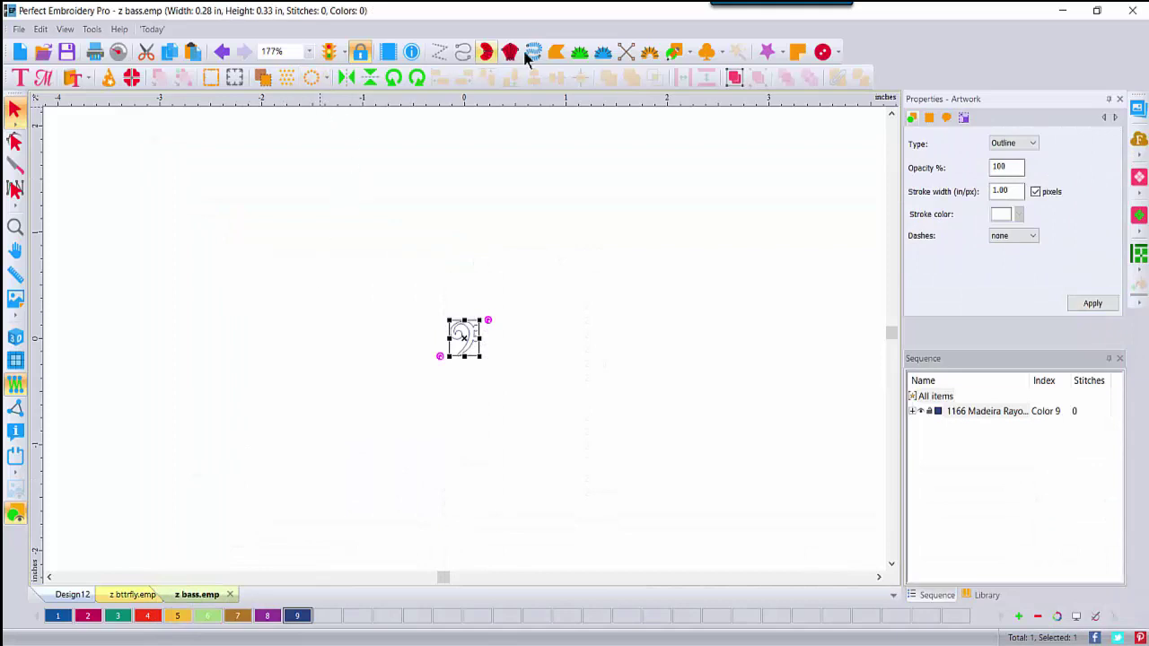
# - Draw a four-sided complex fill about 2.04 by 2.25 in to the left of the bass clef and turn on the 3D view
pyautogui.click(557, 51)
pyautogui.click(152, 208)
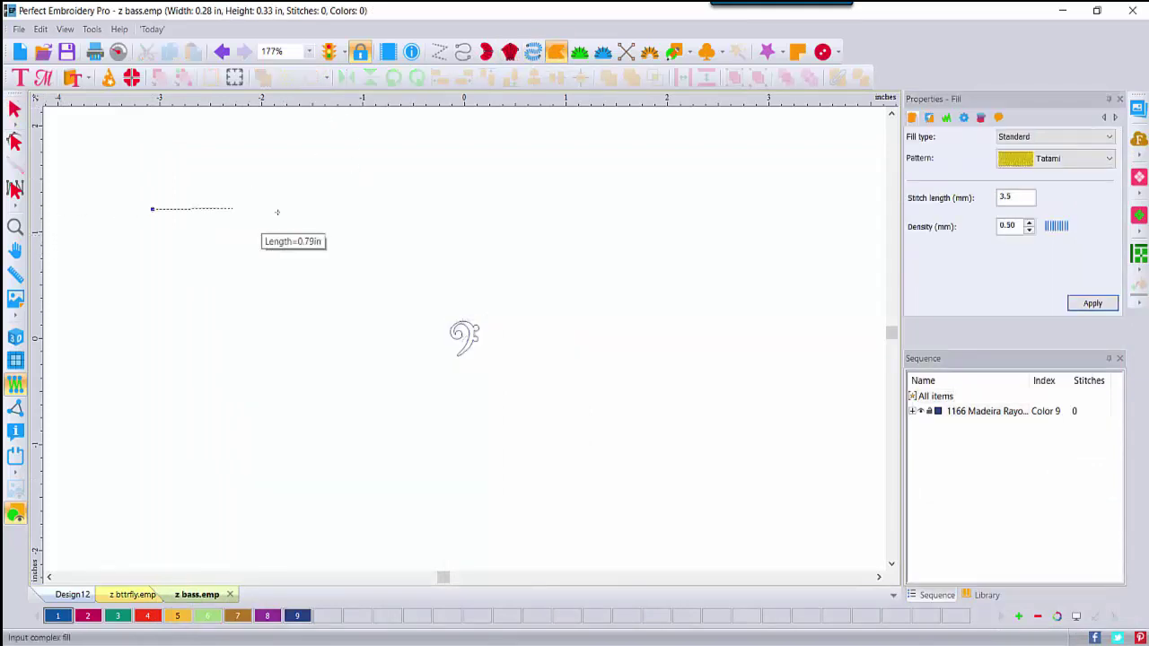
pyautogui.click(324, 205)
pyautogui.click(330, 445)
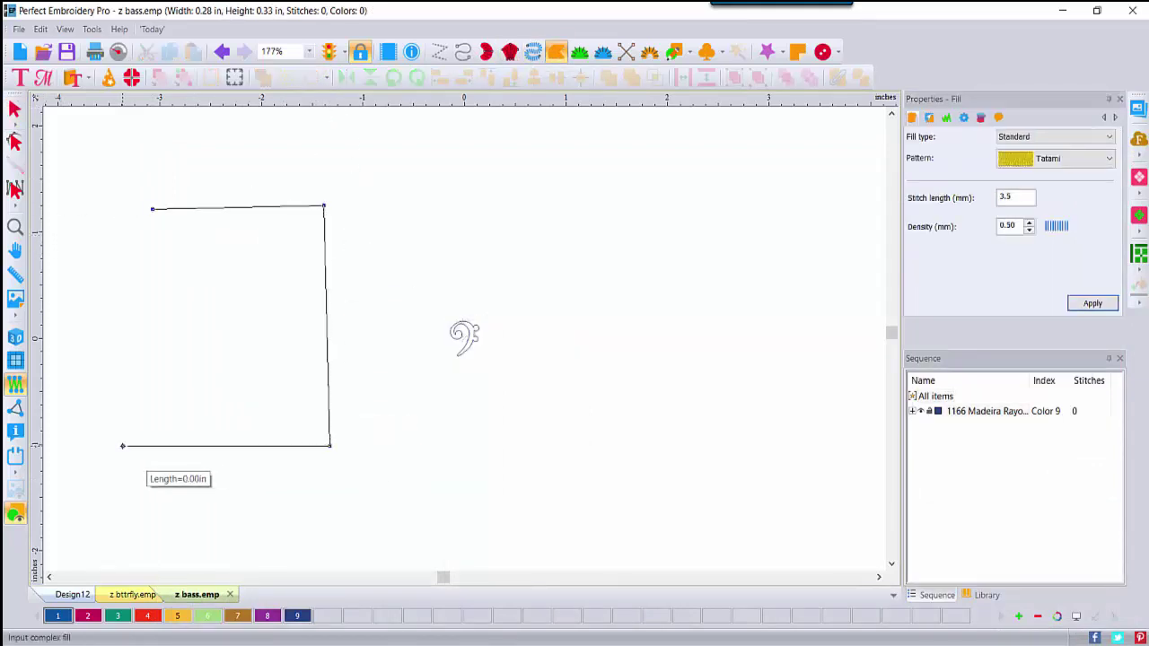
pyautogui.click(122, 445)
pyautogui.press('Return')
pyautogui.click(14, 108)
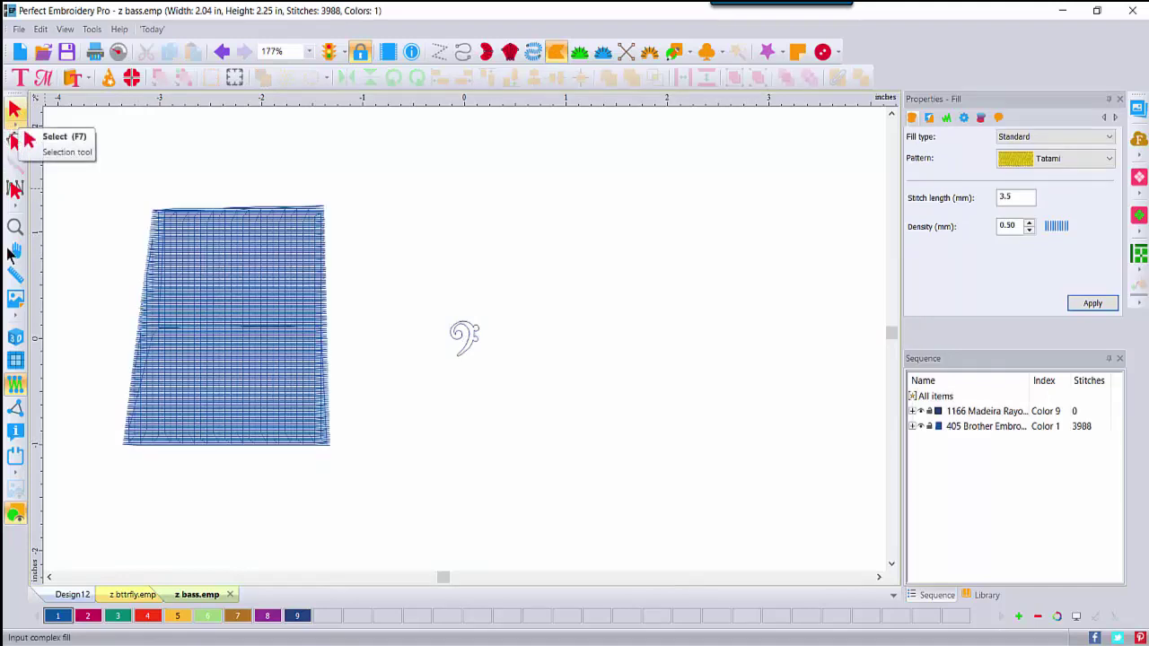
pyautogui.click(15, 338)
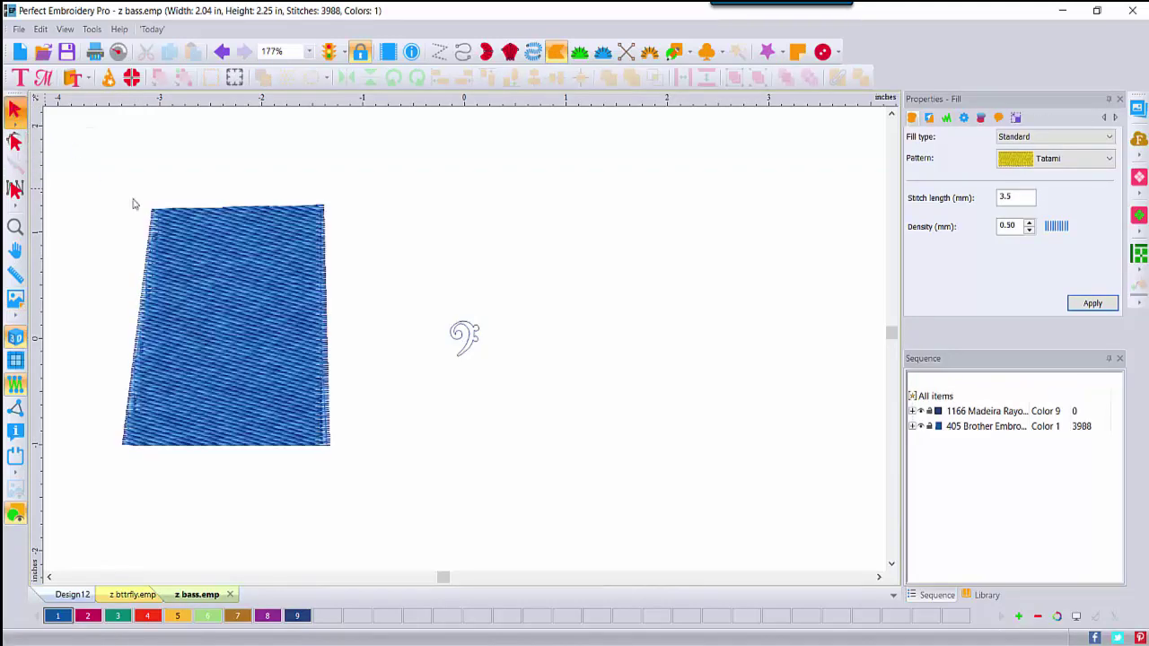
# - Move the blue fill to the right of the bass clef outline and recolor it with color 2
pyautogui.moveTo(210, 336); pyautogui.dragTo(570, 335)
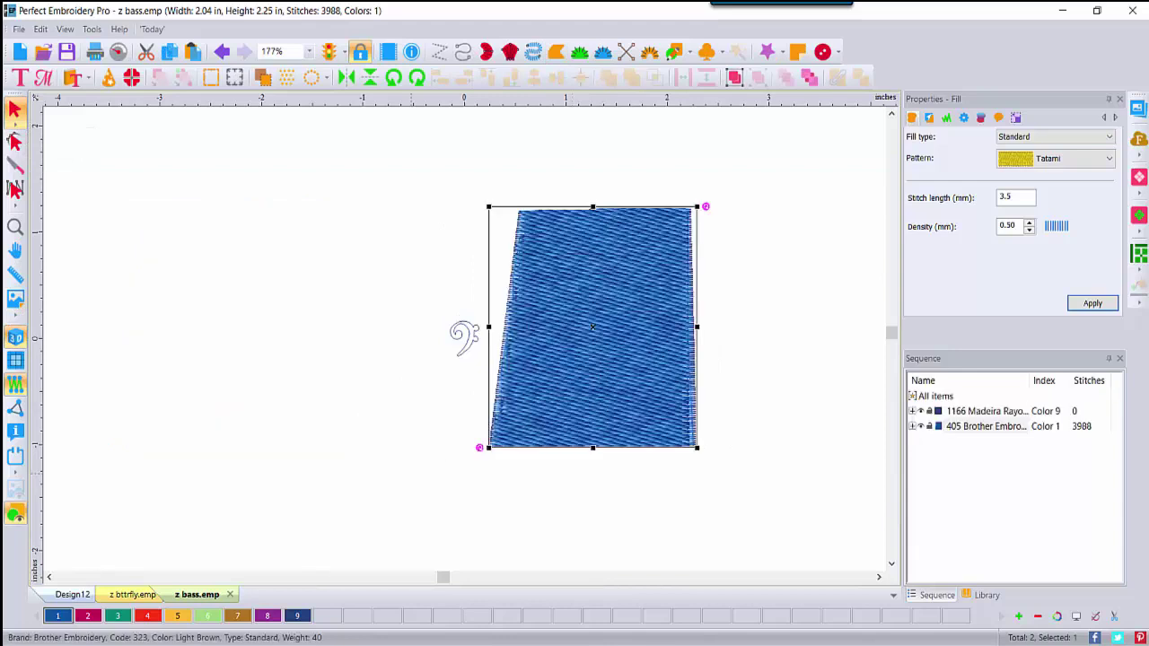
pyautogui.click(88, 616)
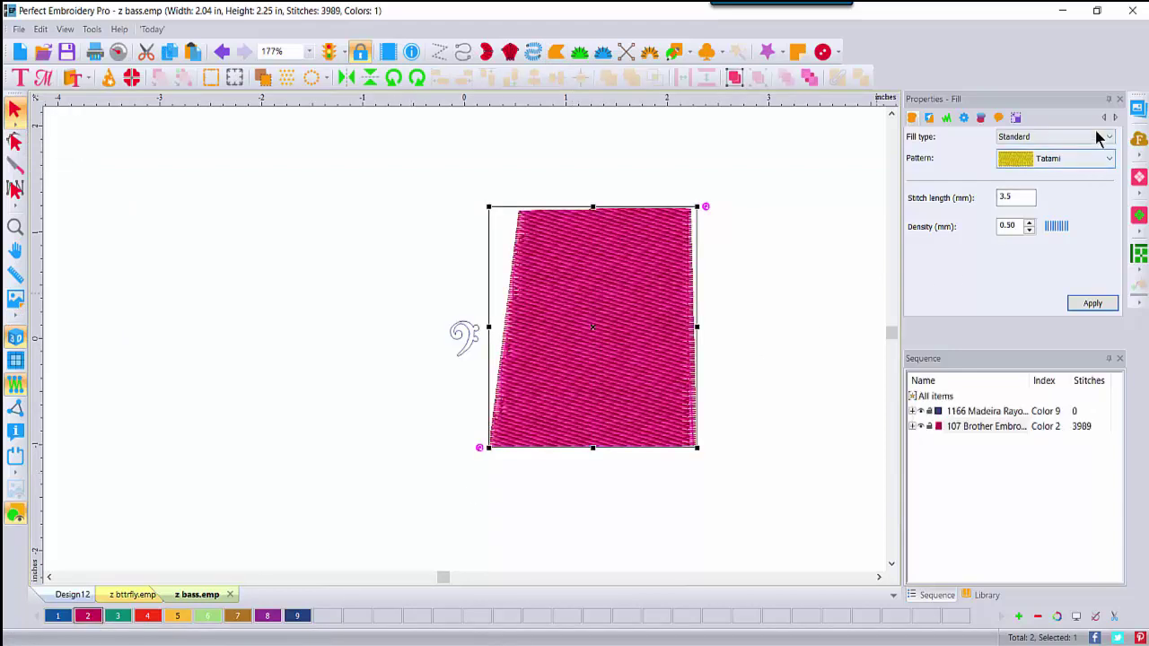
# - Apply the Emboss fill type with the custom "z bass" pattern to the fuchsia fill
pyautogui.click(1101, 136)
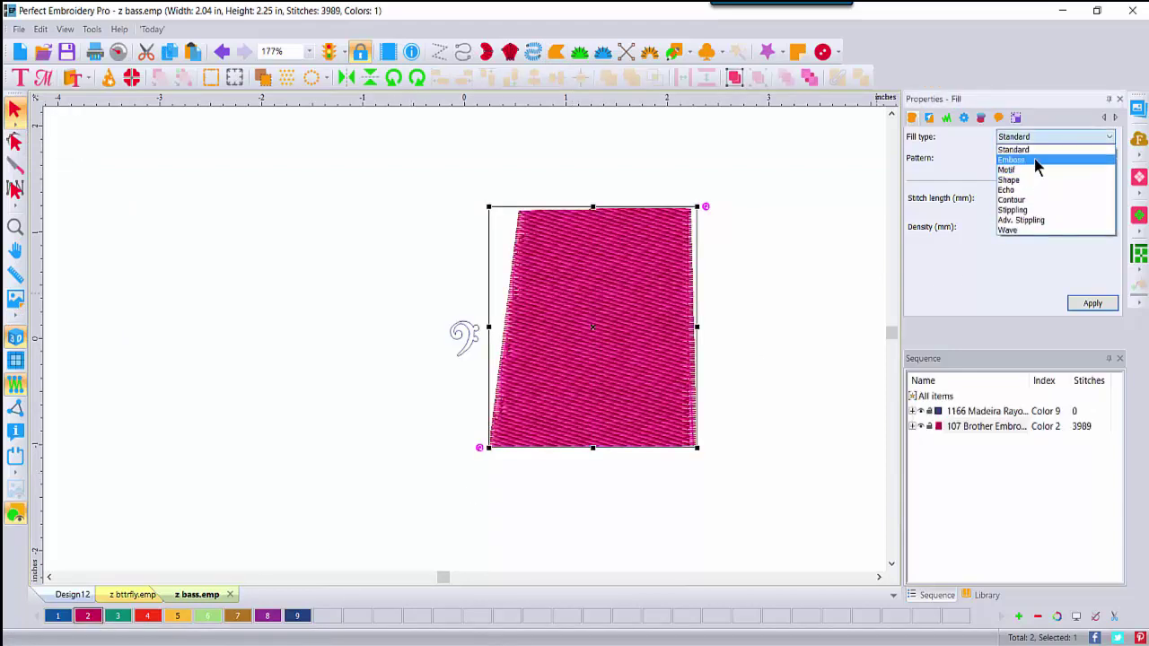
pyautogui.click(1012, 160)
pyautogui.click(1108, 158)
pyautogui.moveTo(1113, 208); pyautogui.dragTo(1112, 471)
pyautogui.click(1057, 464)
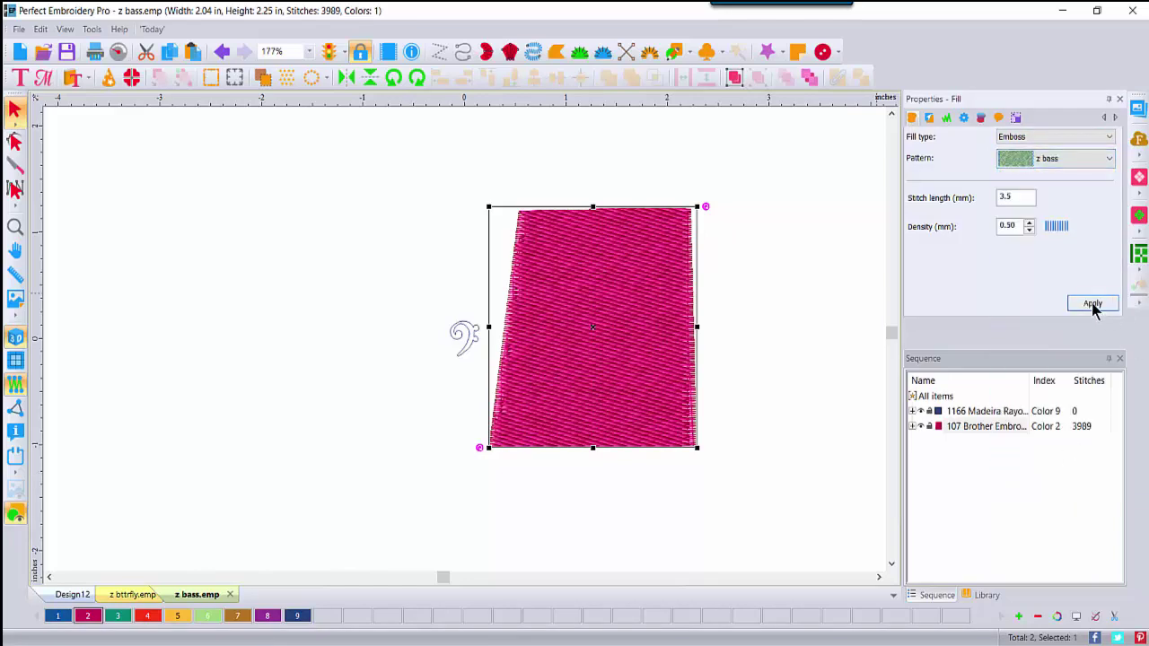
pyautogui.click(1093, 303)
# - Compare the bass clef outline with the embossed motifs by holding it over the fill, and return it to the blank area beside the fill
pyautogui.click(14, 226)
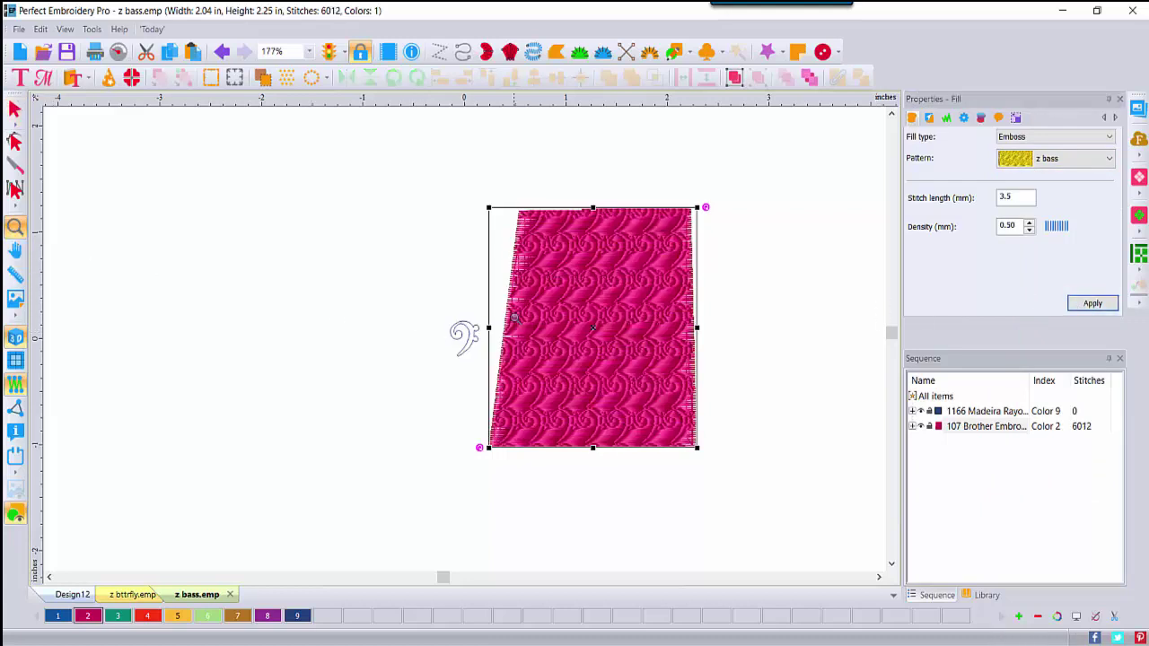
pyautogui.click(514, 318)
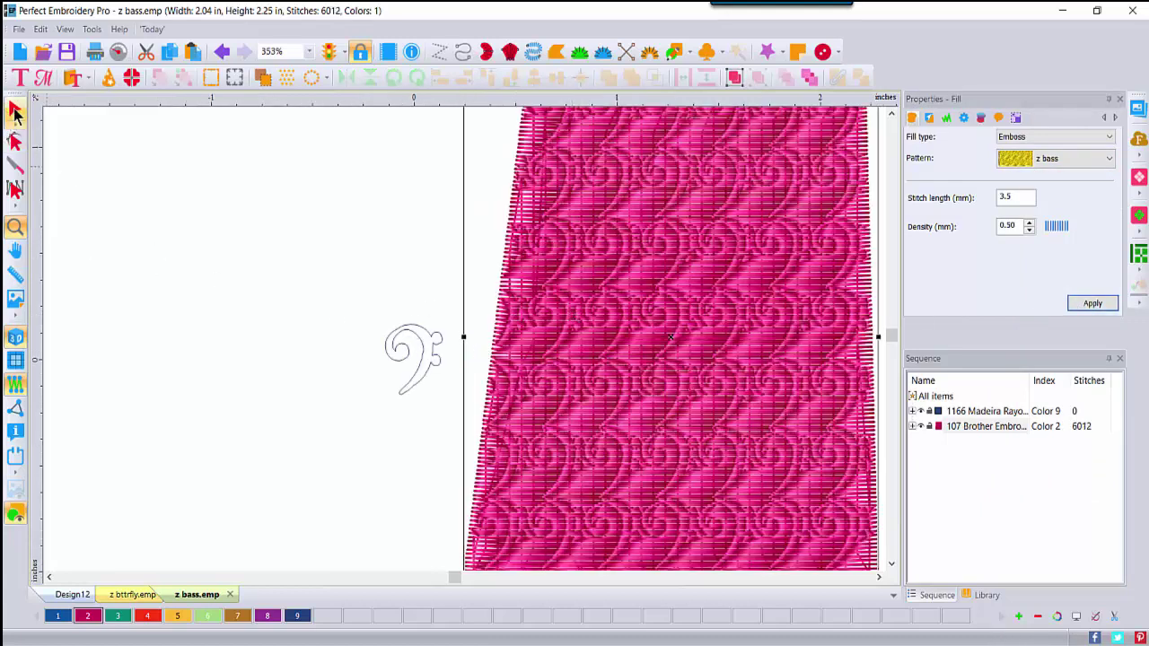
pyautogui.click(15, 109)
pyautogui.moveTo(422, 333)
pyautogui.mouseDown()
pyautogui.moveTo(440, 315)
pyautogui.moveTo(545, 290)
pyautogui.moveTo(622, 292)
pyautogui.mouseUp()
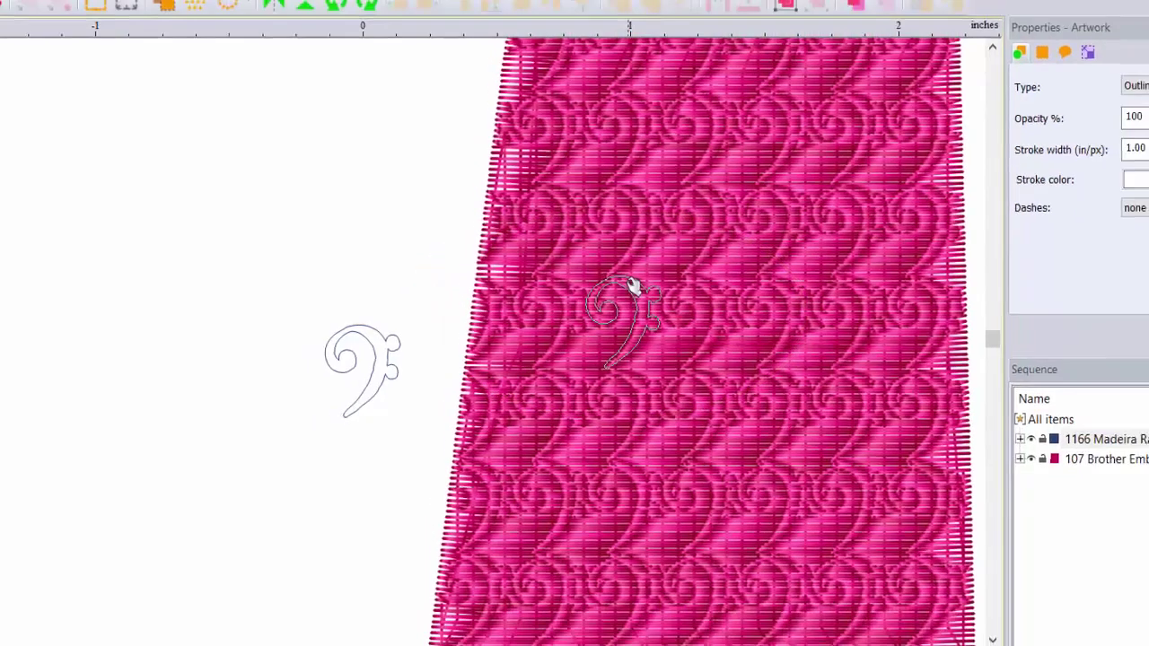
pyautogui.moveTo(633, 285); pyautogui.dragTo(302, 285)
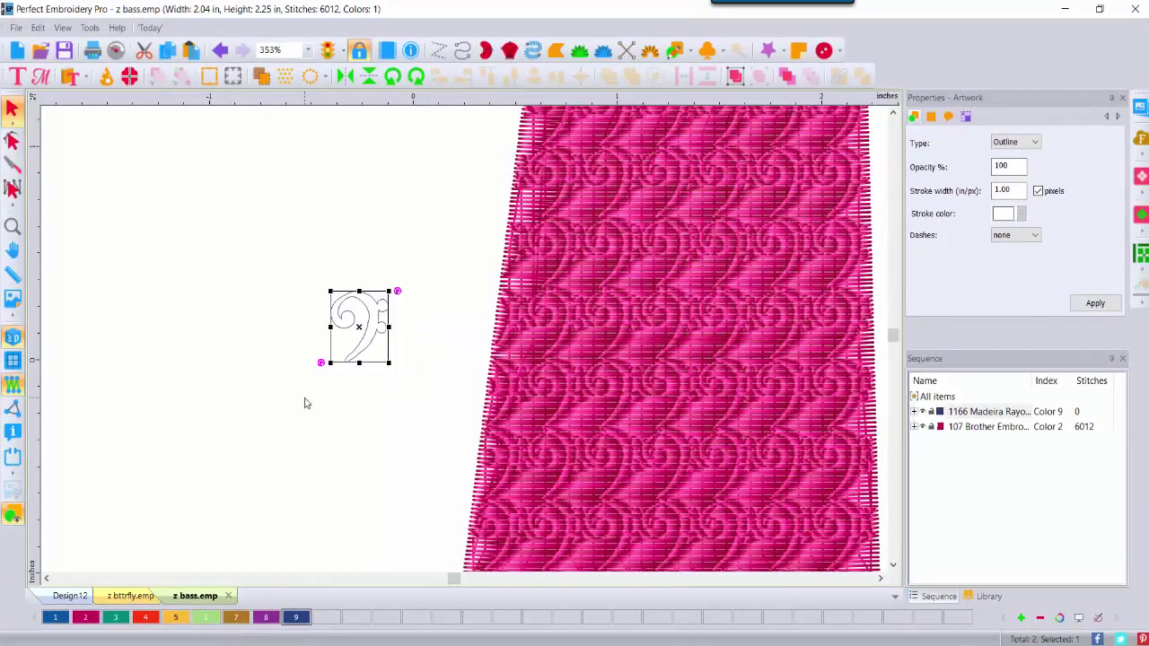
pyautogui.click(276, 422)
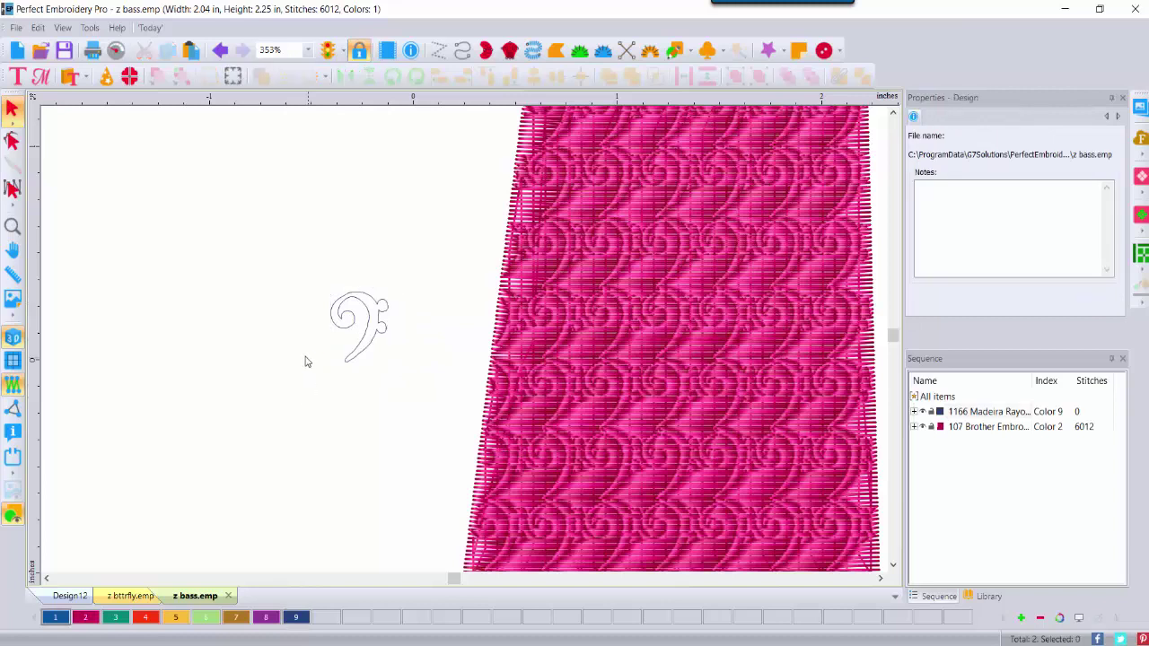
# - Start a new design and load the orange toy balloon image as its backdrop
pyautogui.click(17, 49)
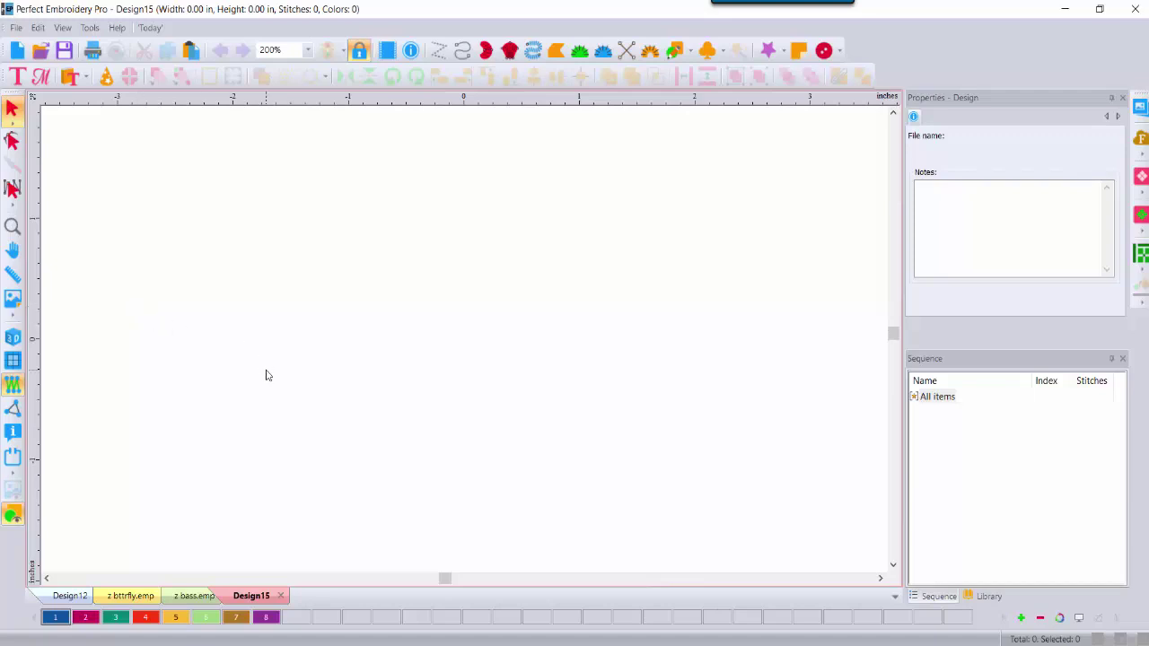
pyautogui.click(12, 299)
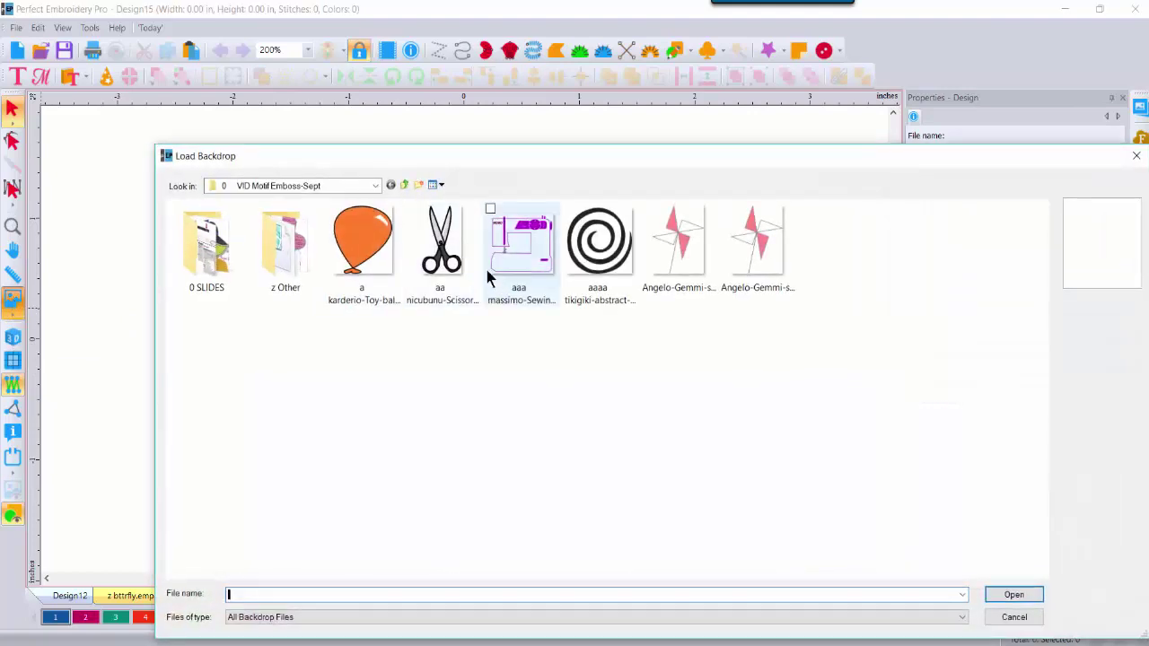
pyautogui.doubleClick(364, 261)
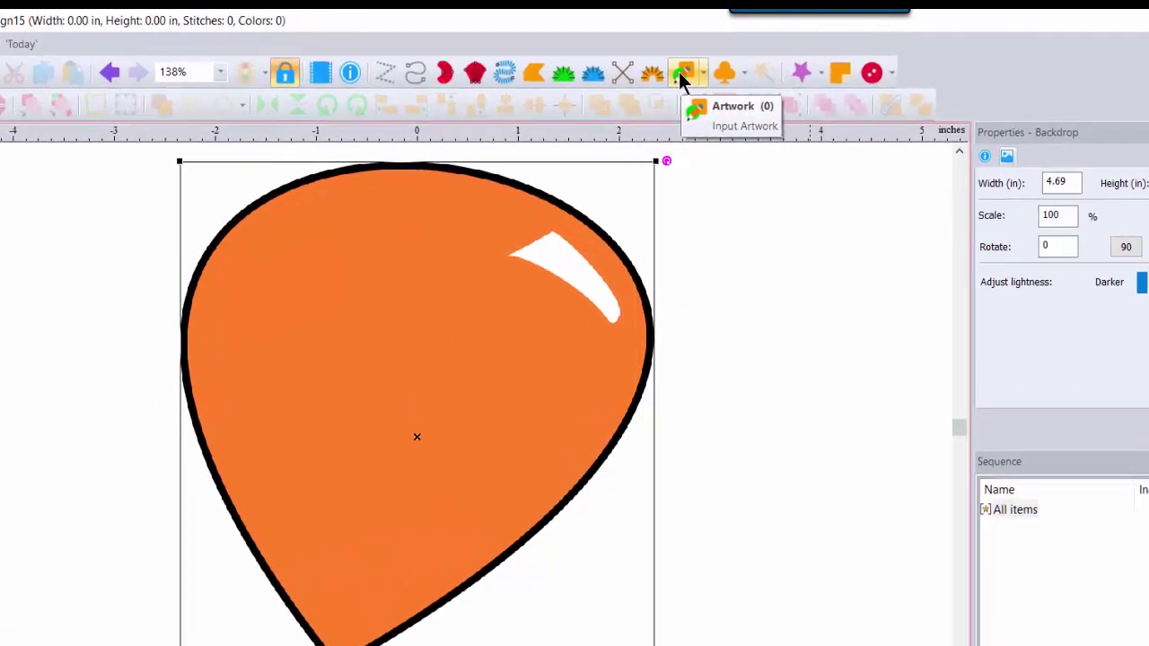
# - Trace the balloon's black border as artwork with the Magic Wand and hide the backdrop image
pyautogui.click(682, 74)
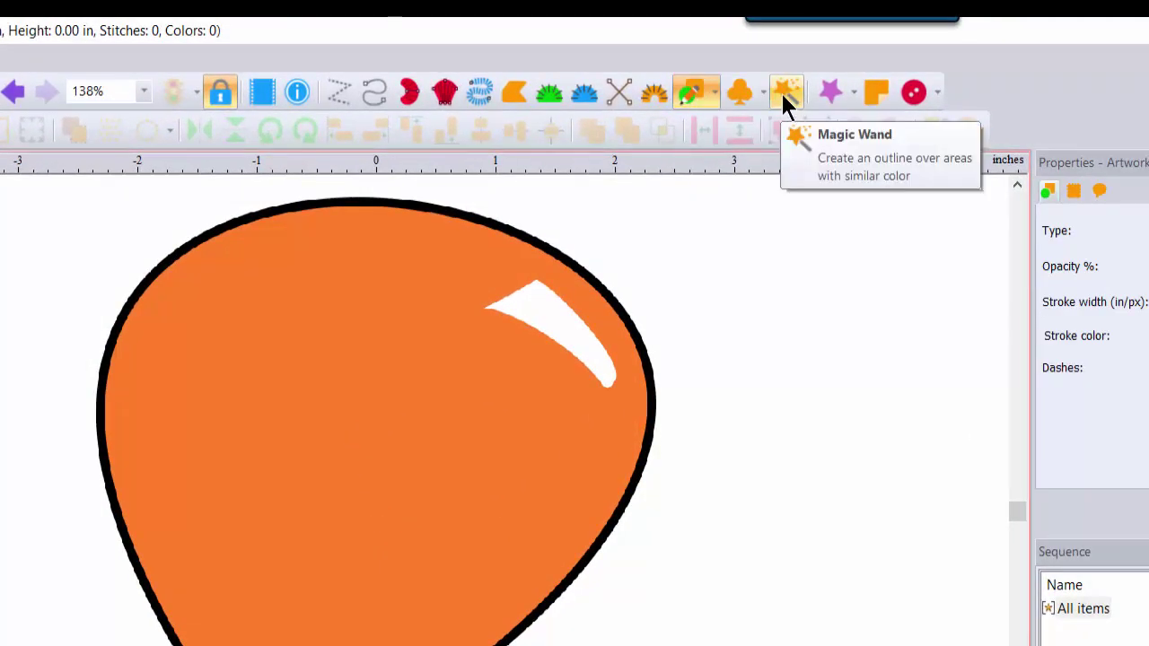
pyautogui.click(783, 94)
pyautogui.click(783, 95)
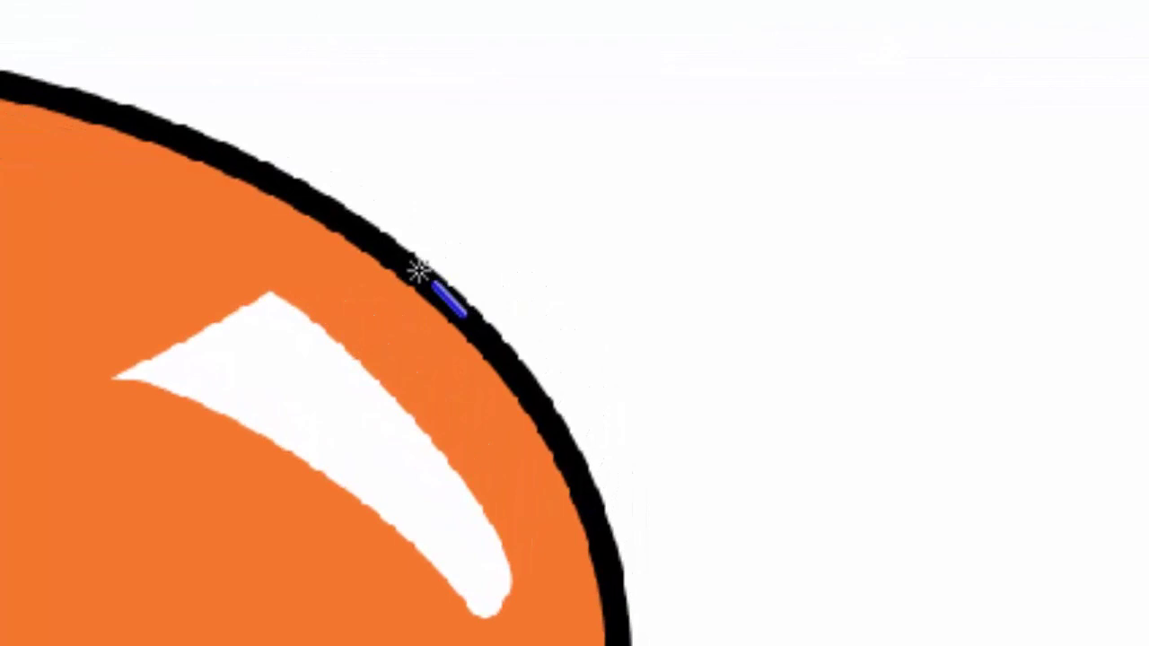
pyautogui.click(419, 271)
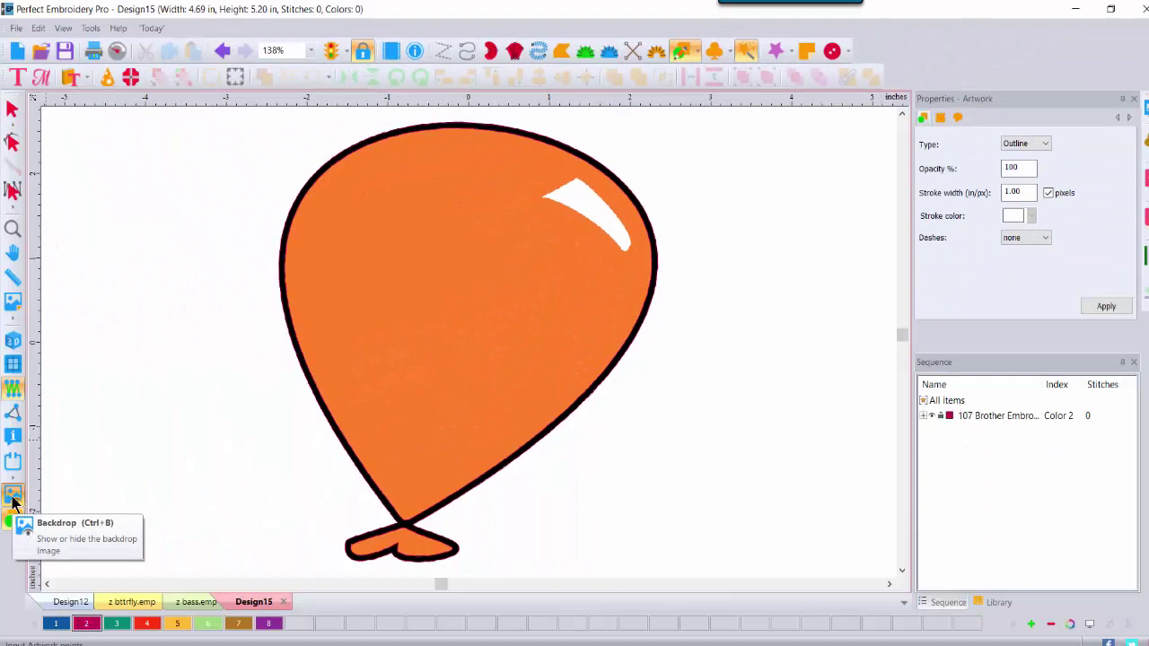
pyautogui.click(13, 496)
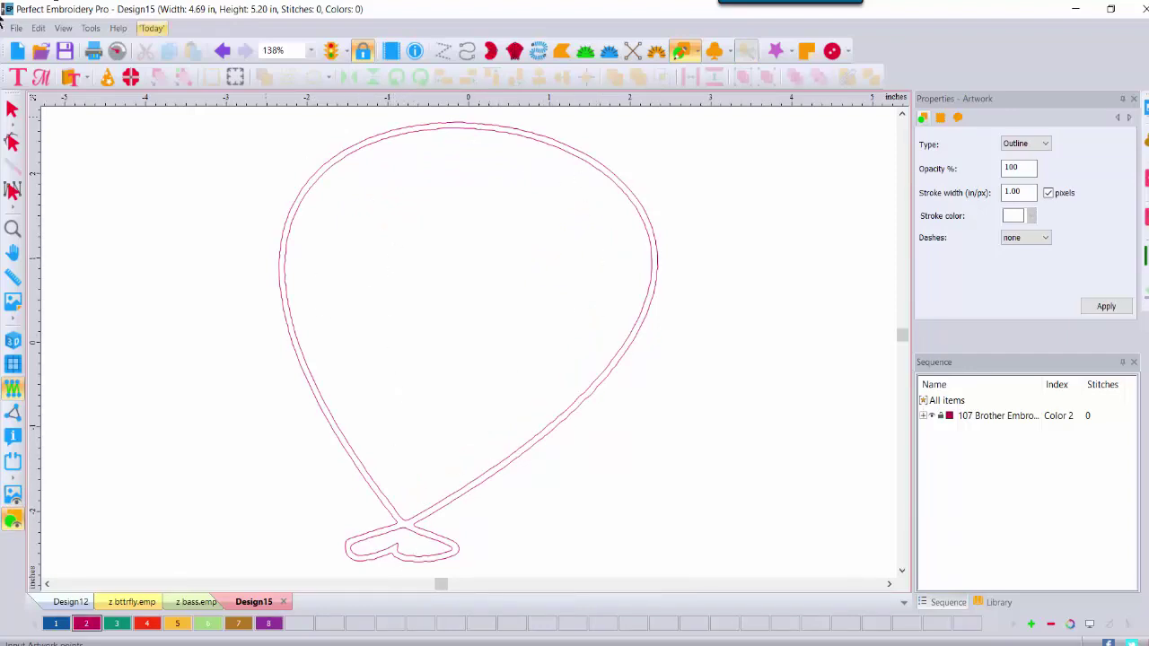
# - Break the traced balloon artwork apart and delete the two inner outlines, keeping only the outer contour
pyautogui.click(13, 110)
pyautogui.click(528, 253)
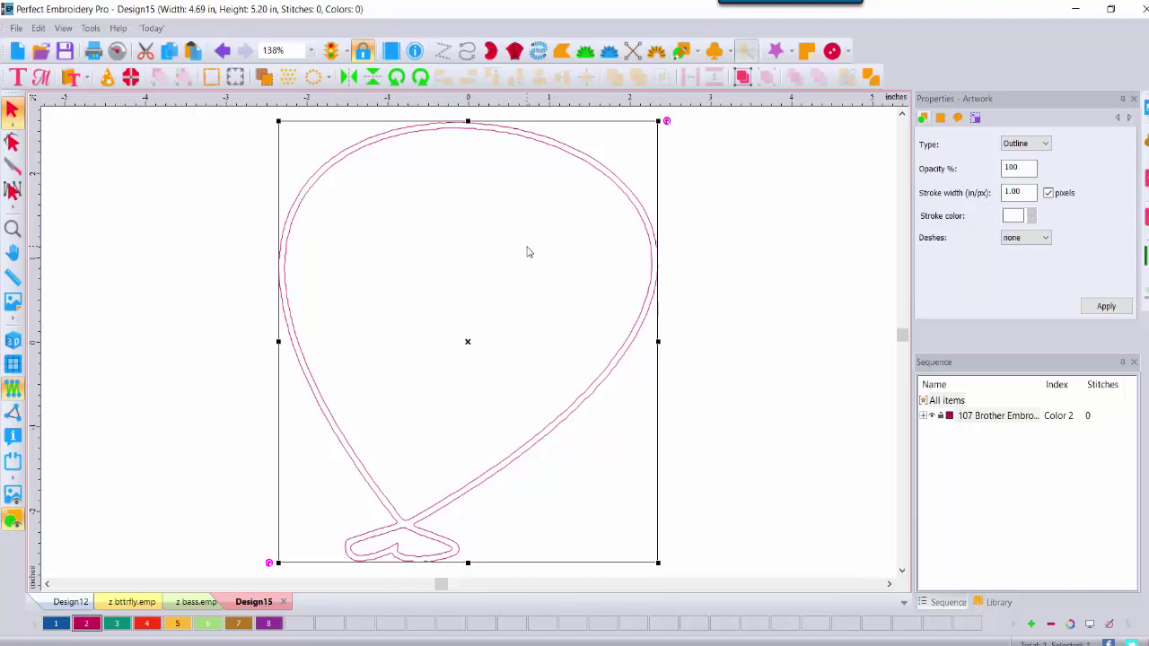
pyautogui.click(870, 83)
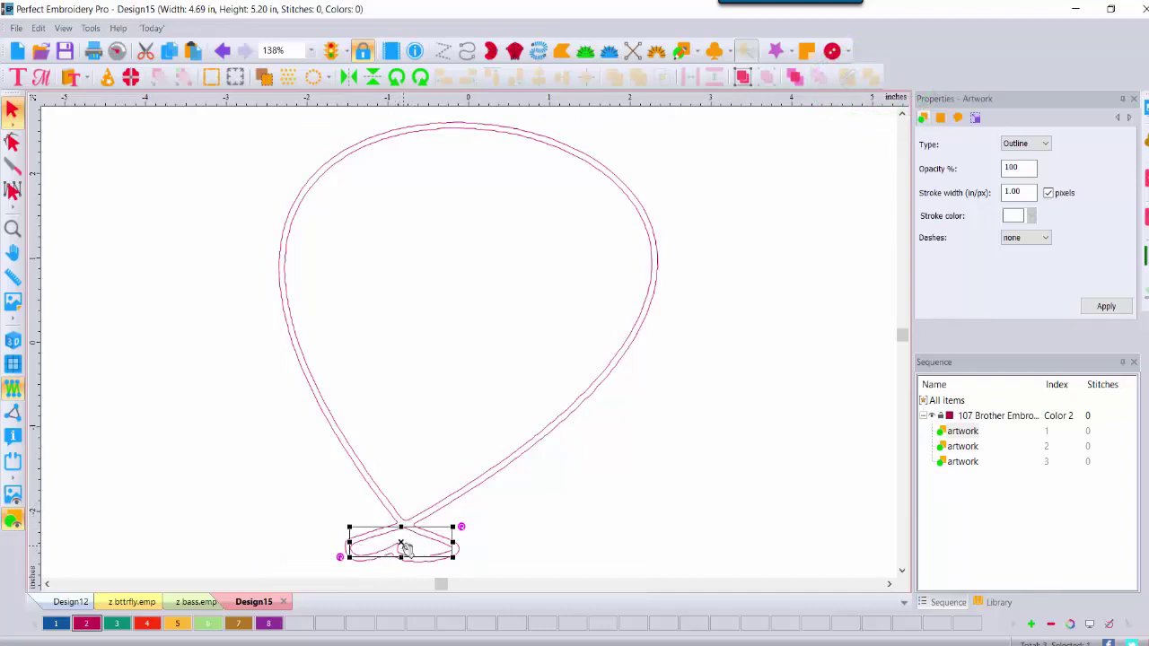
pyautogui.press('Delete')
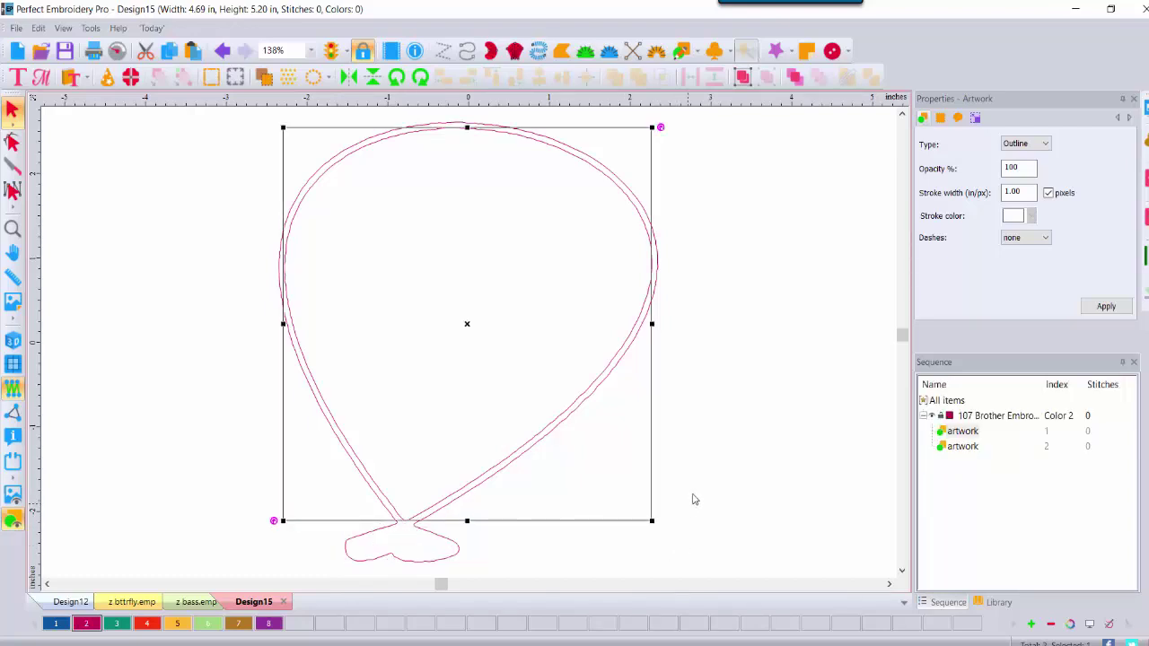
pyautogui.click(575, 482)
pyautogui.click(411, 524)
pyautogui.press('Delete')
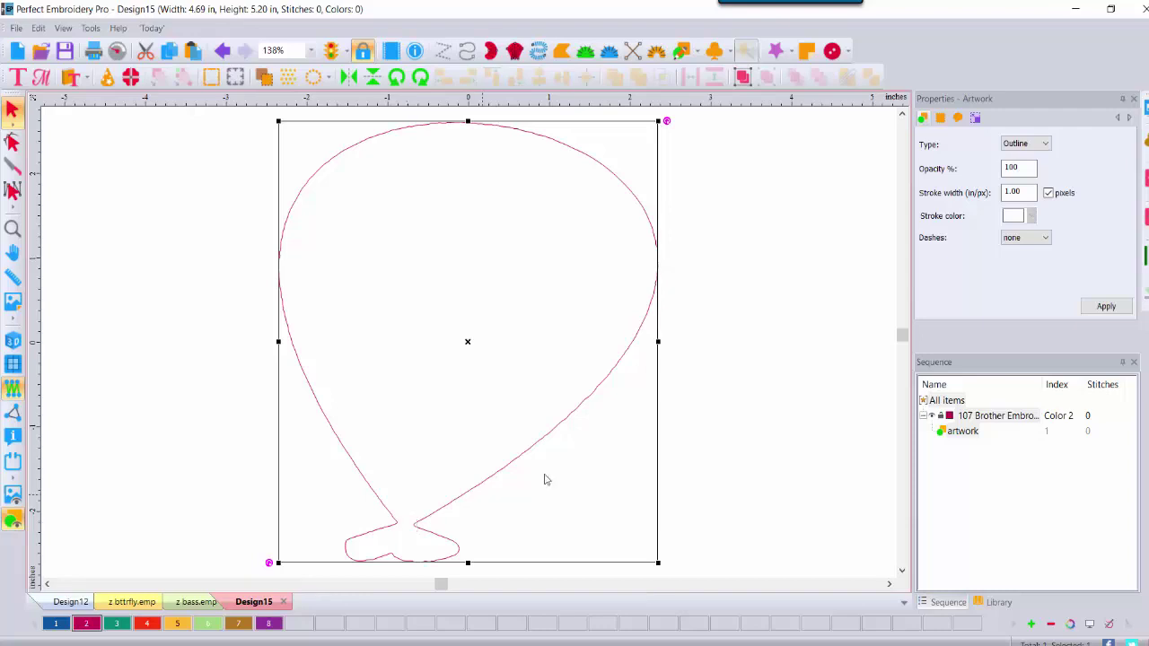
pyautogui.click(591, 260)
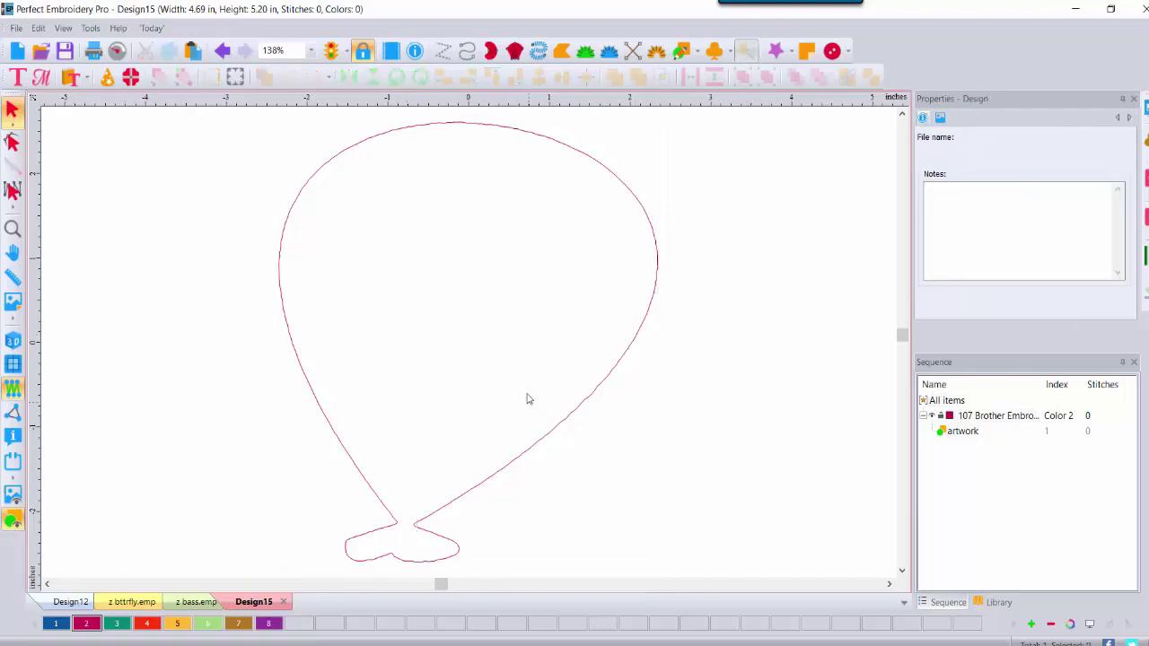
# - Resize the balloon outline to a height of 0.5 in with the aspect ratio maintained
pyautogui.click(481, 489)
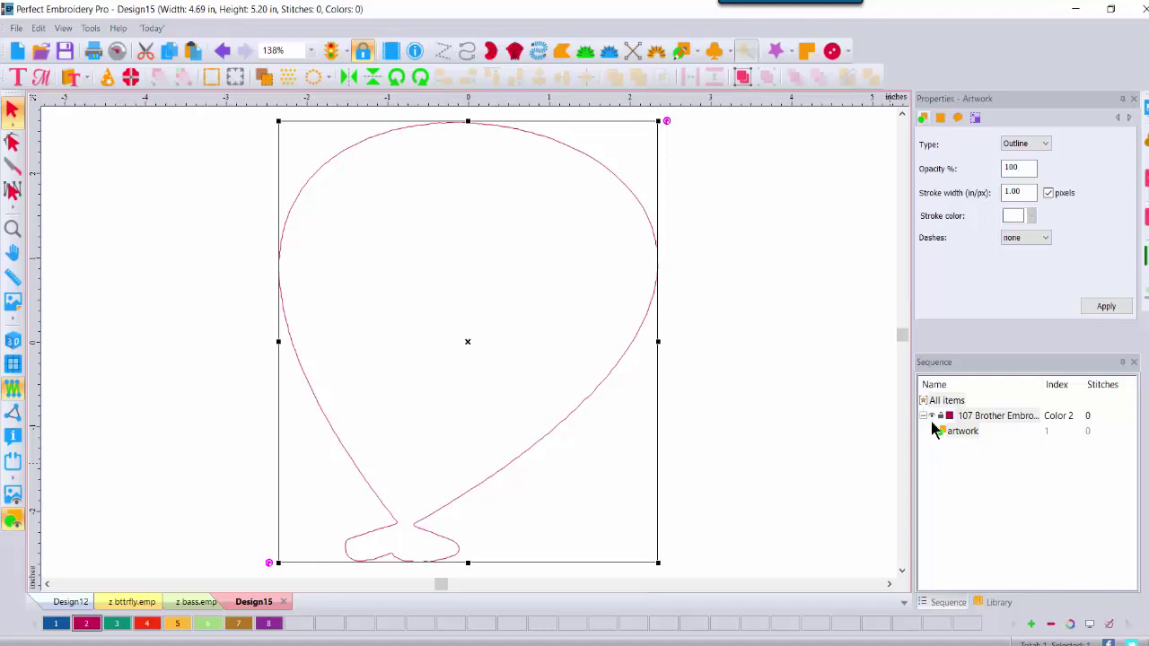
pyautogui.click(976, 118)
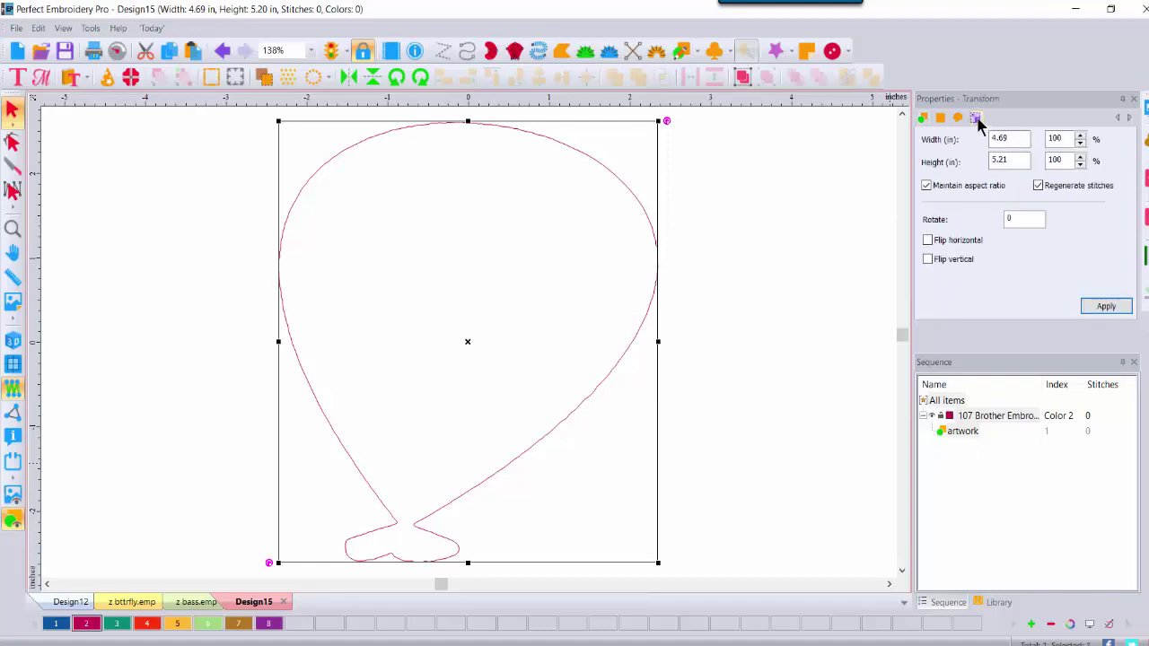
pyautogui.doubleClick(1023, 160)
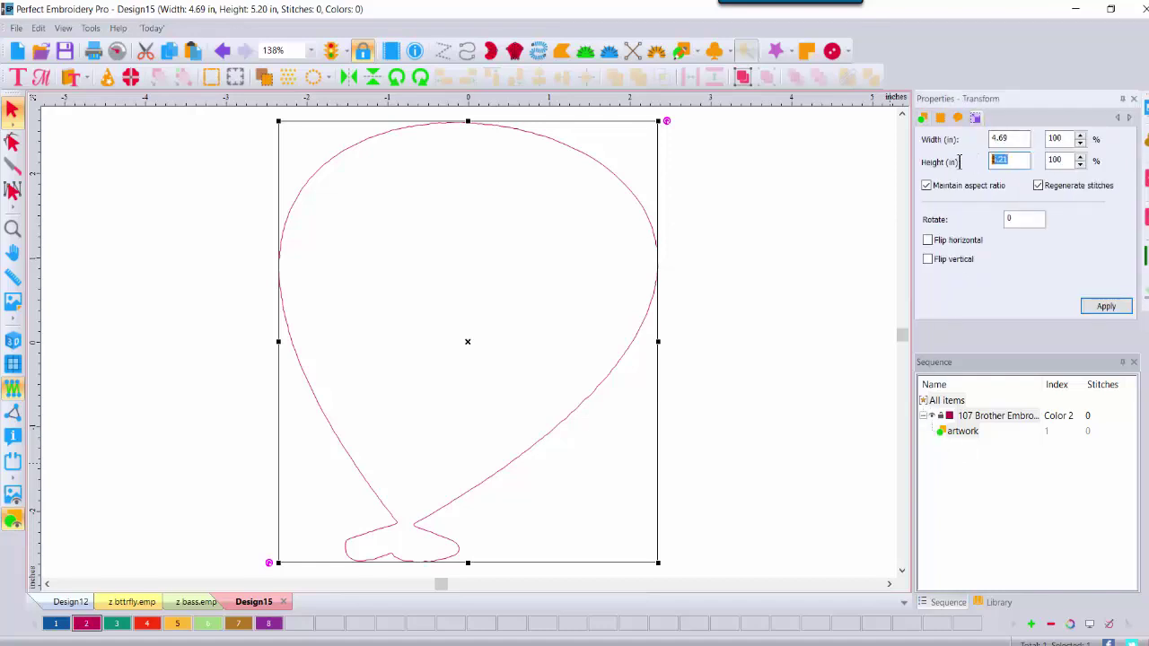
pyautogui.write('.5')
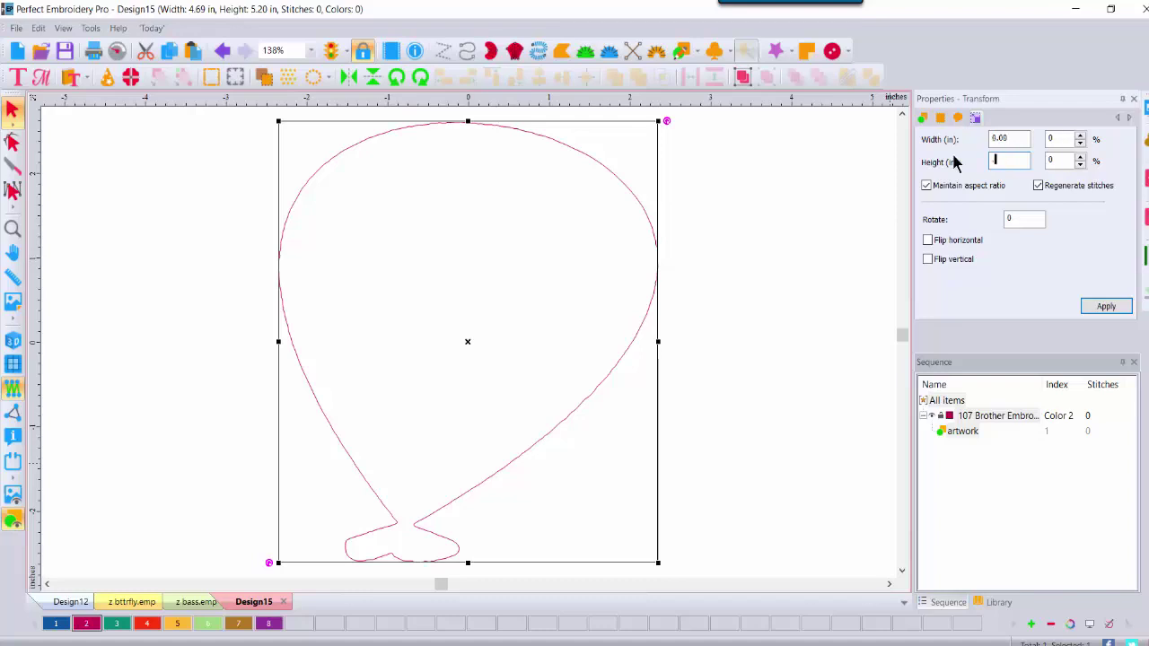
pyautogui.click(1111, 308)
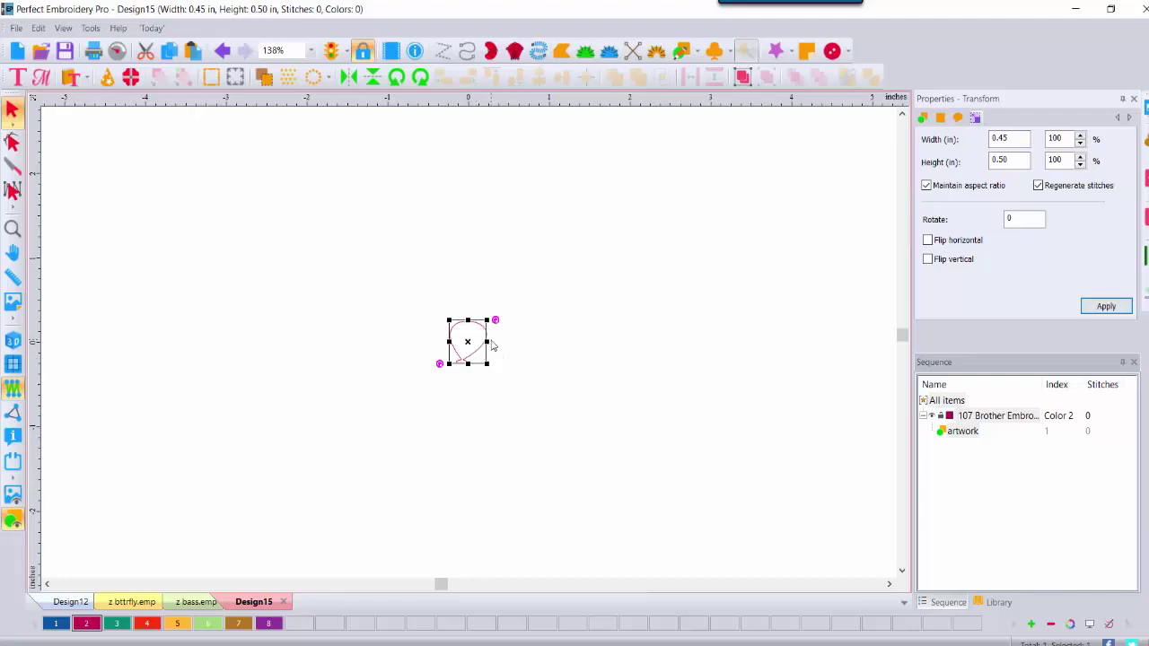
# - Save the balloon outline in the Emboss folder as an Emboss Pattern (EMP) file named "z balloon"
pyautogui.click(16, 28)
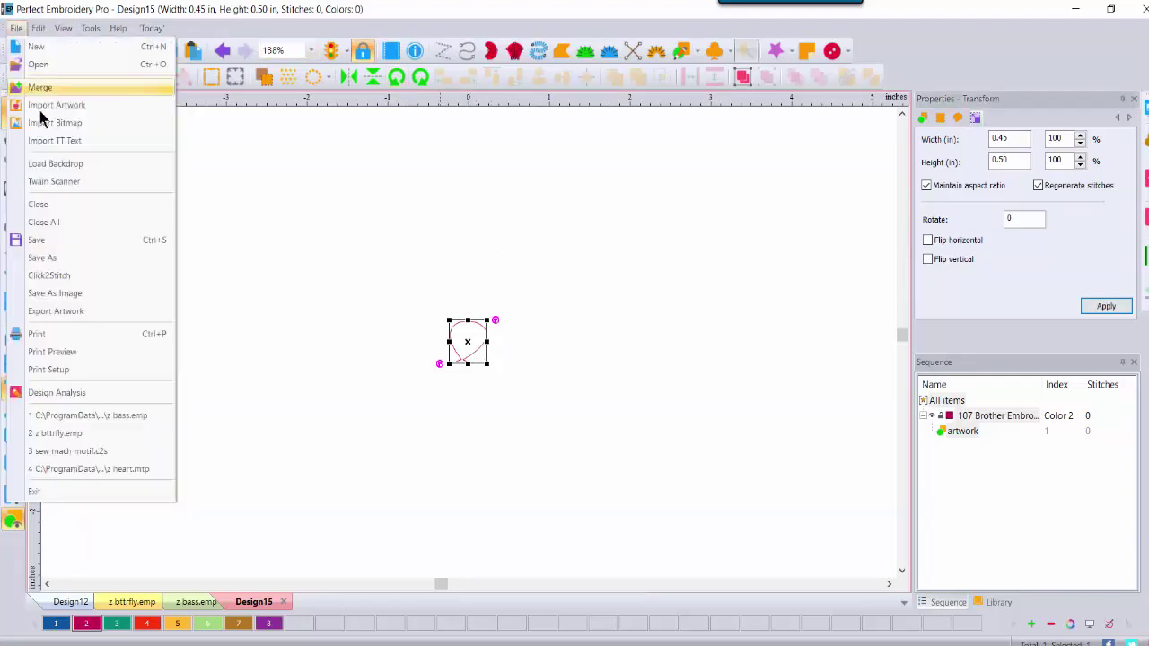
pyautogui.click(42, 258)
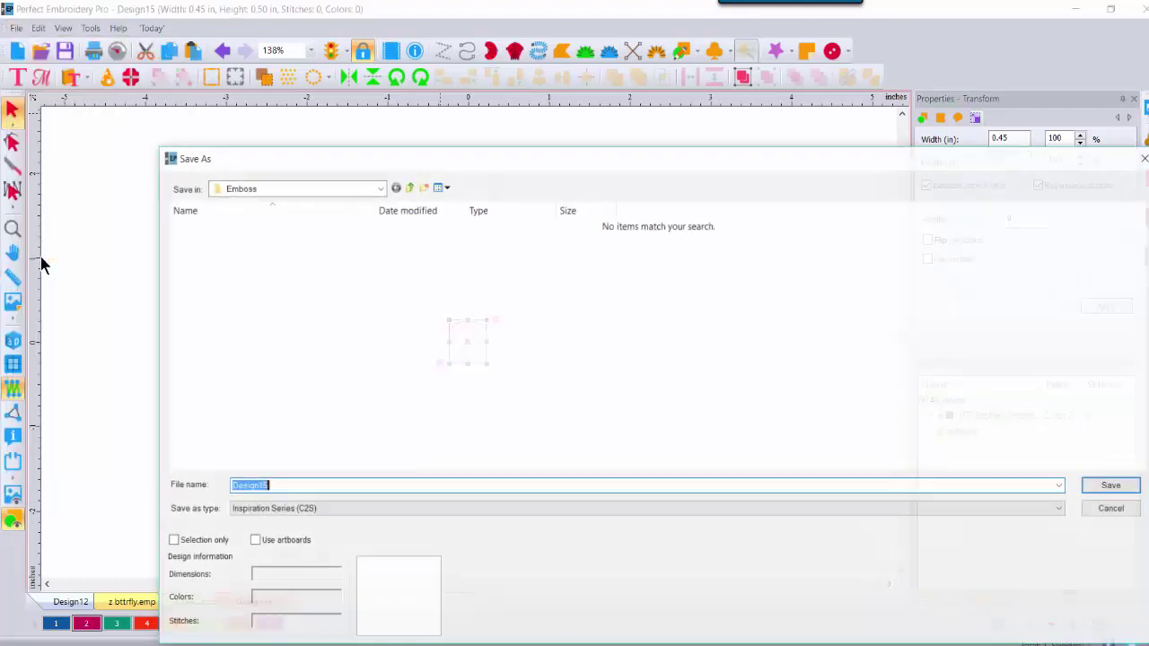
pyautogui.click(339, 509)
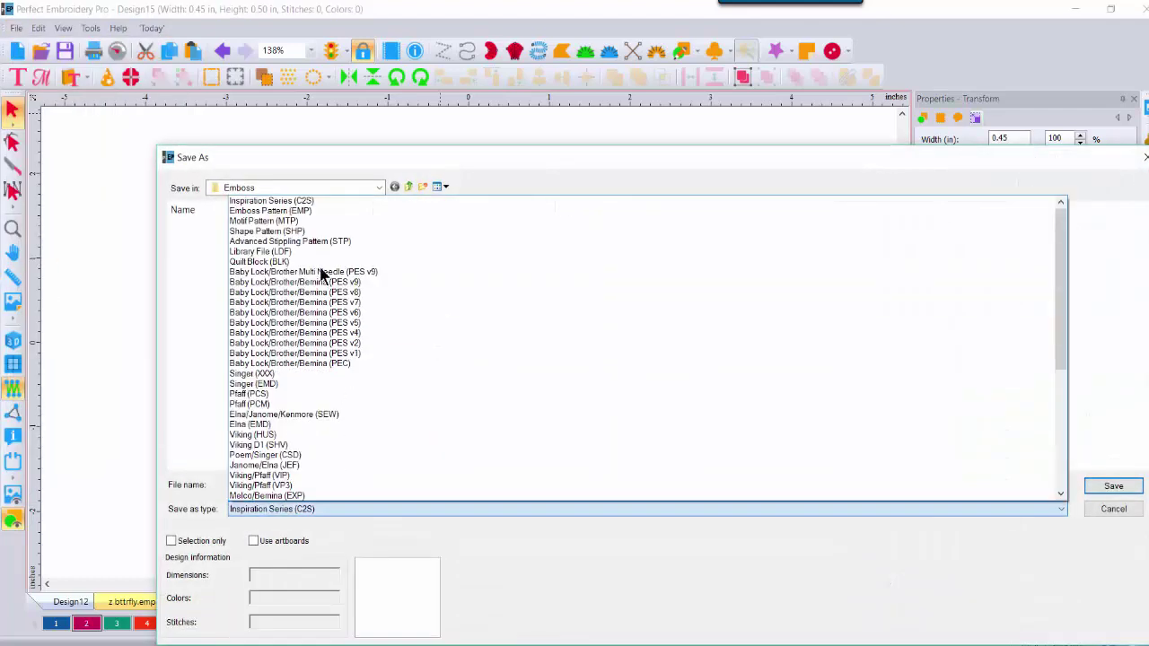
pyautogui.click(305, 212)
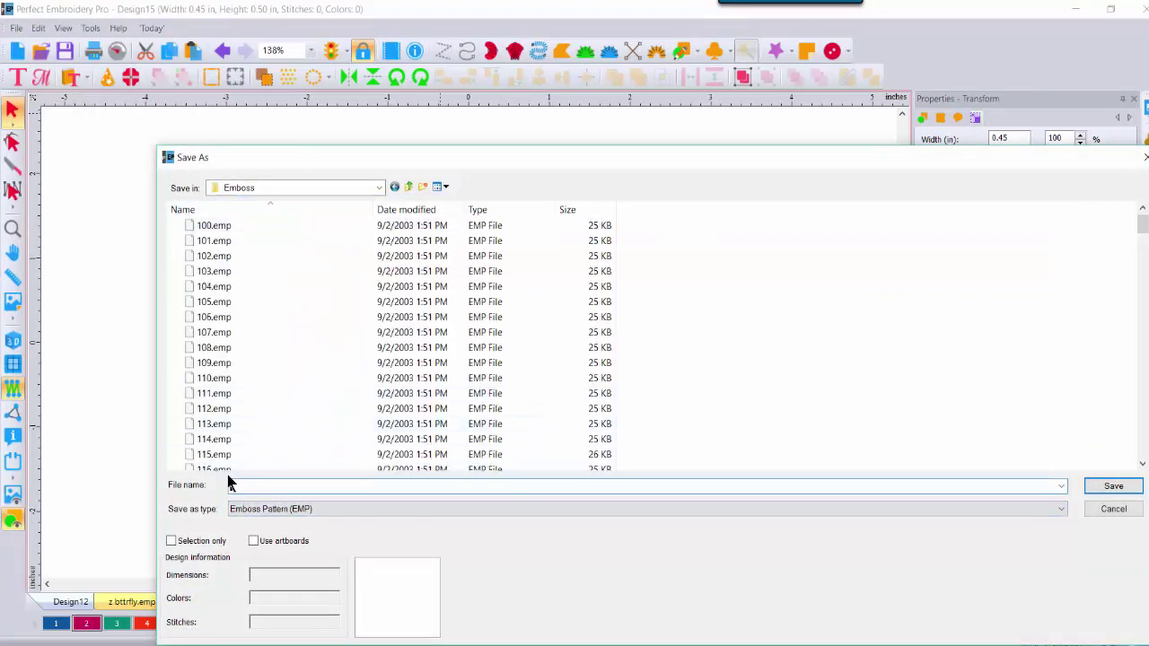
pyautogui.click(229, 484)
pyautogui.write('z ba')
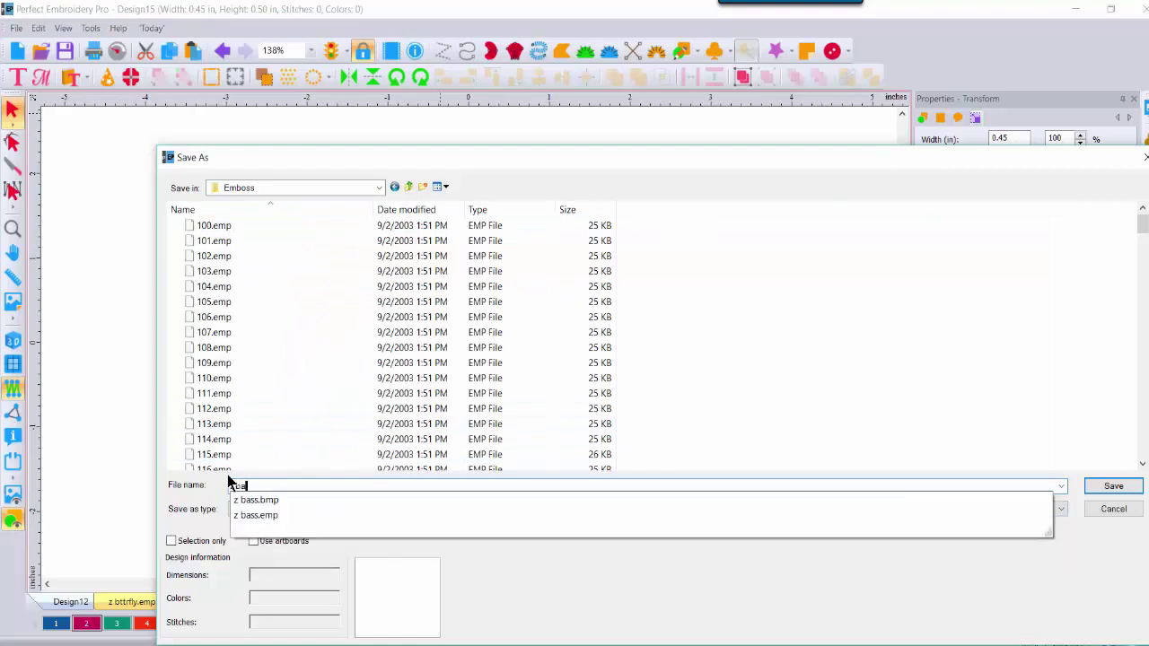
pyautogui.write('llo')
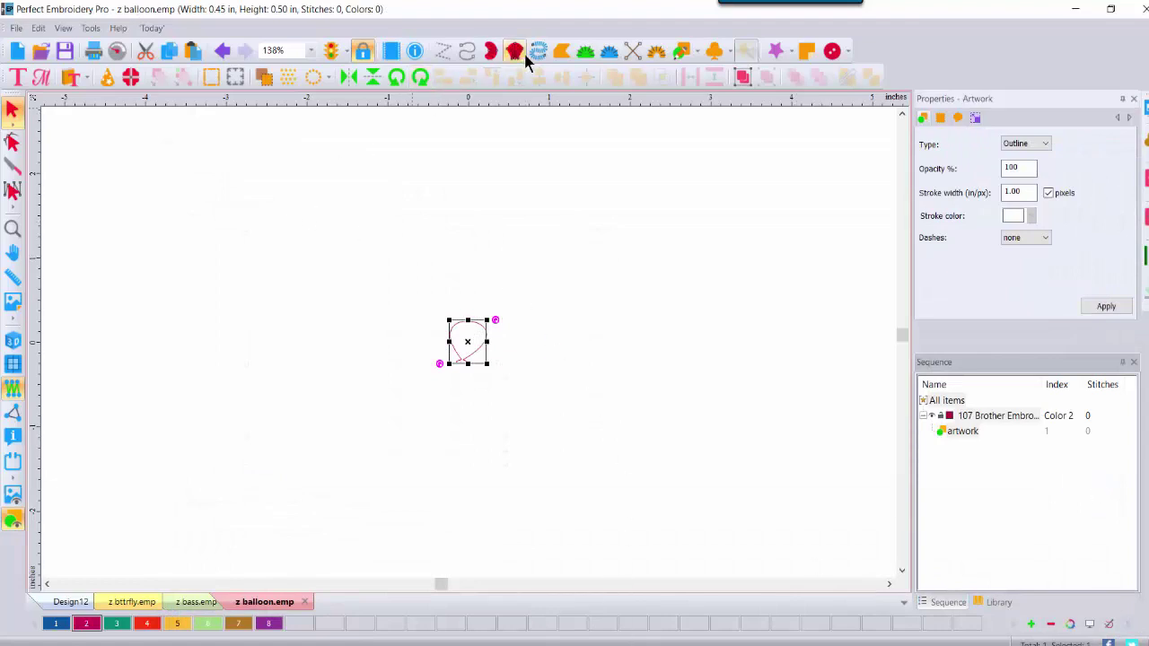
# - Draw a four-sided complex fill about 3.15 by 3.56 in beside the balloon outline and recolor it with blue color 1
pyautogui.click(561, 50)
pyautogui.click(619, 249)
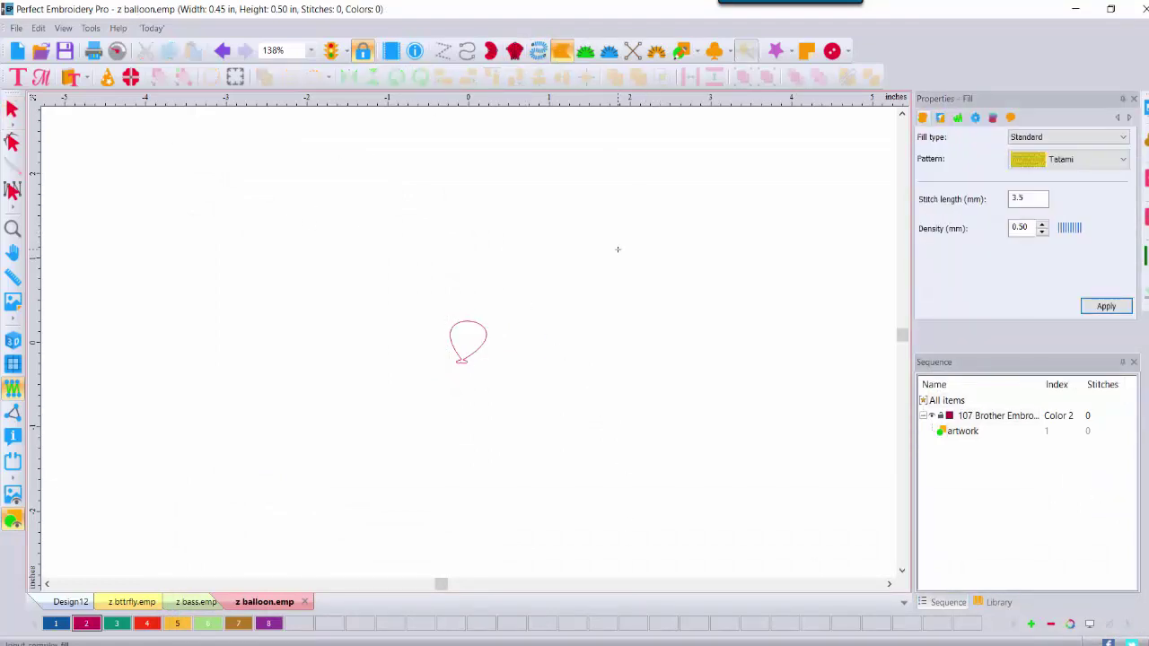
pyautogui.click(834, 239)
pyautogui.click(838, 521)
pyautogui.click(584, 542)
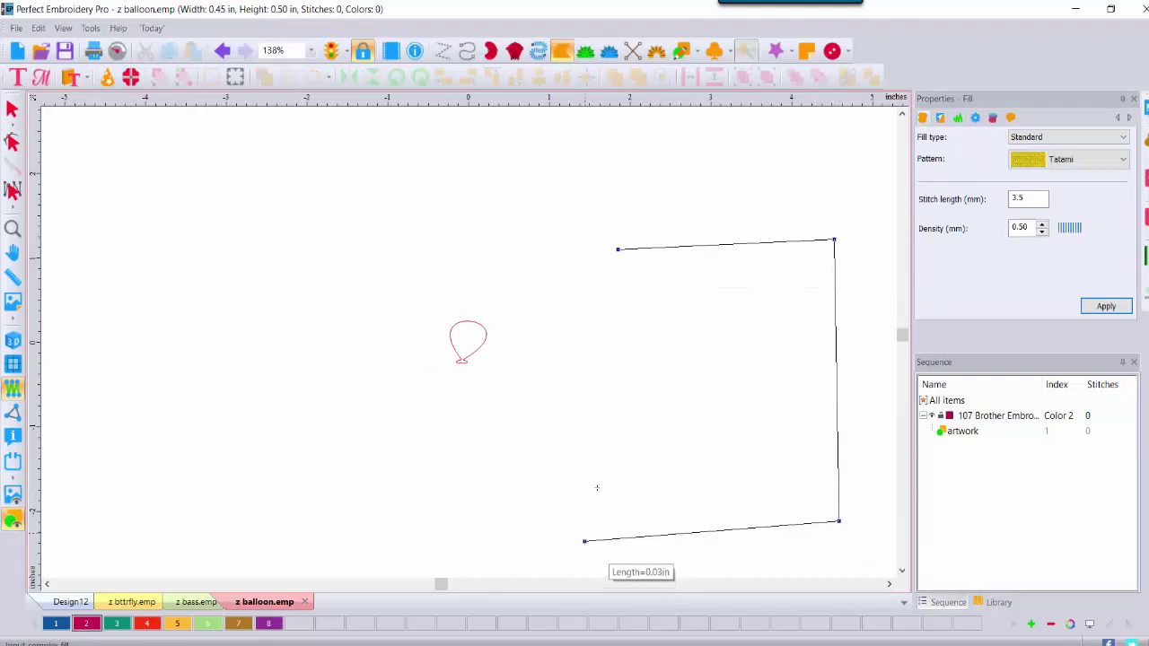
pyautogui.rightClick(604, 375)
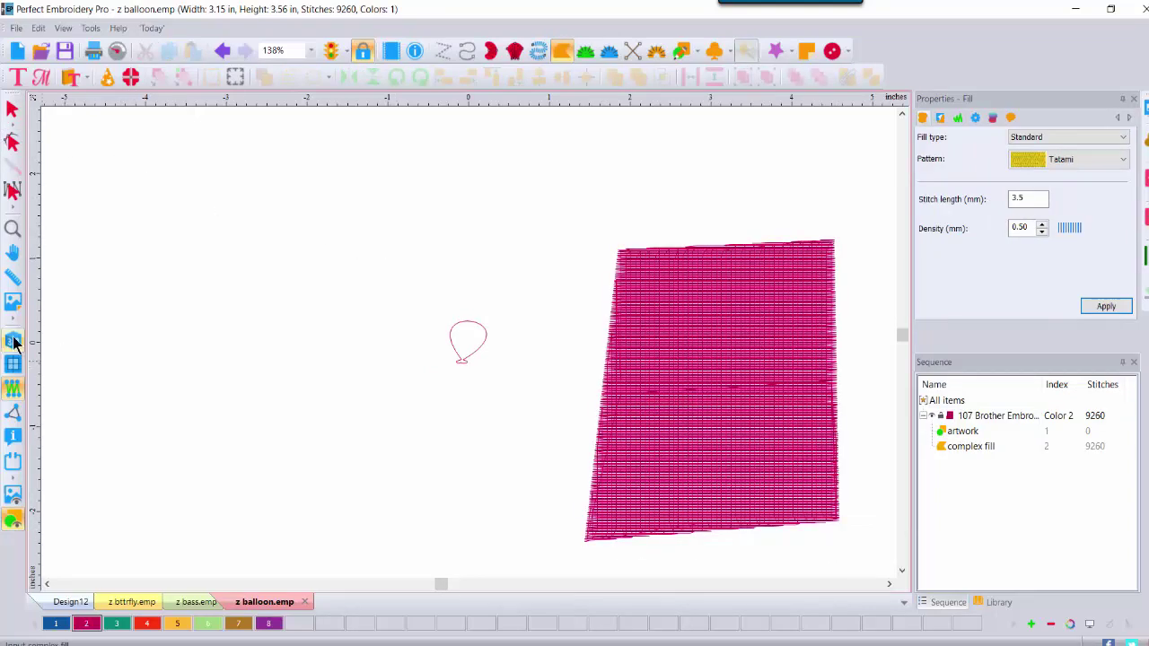
pyautogui.click(13, 110)
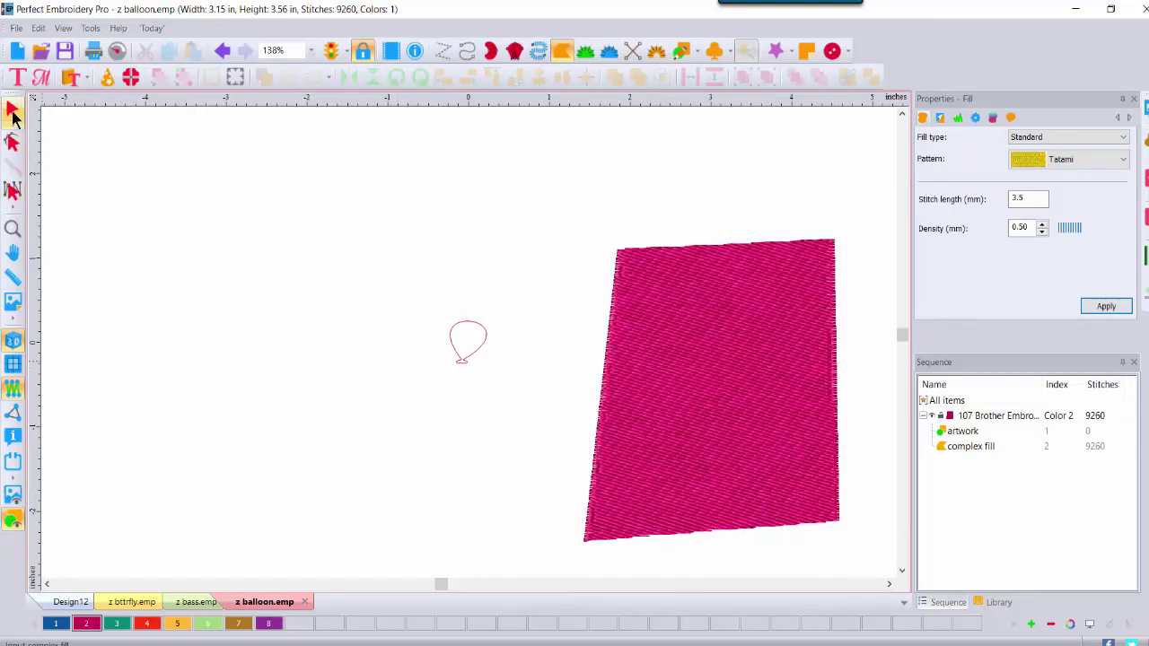
pyautogui.click(56, 626)
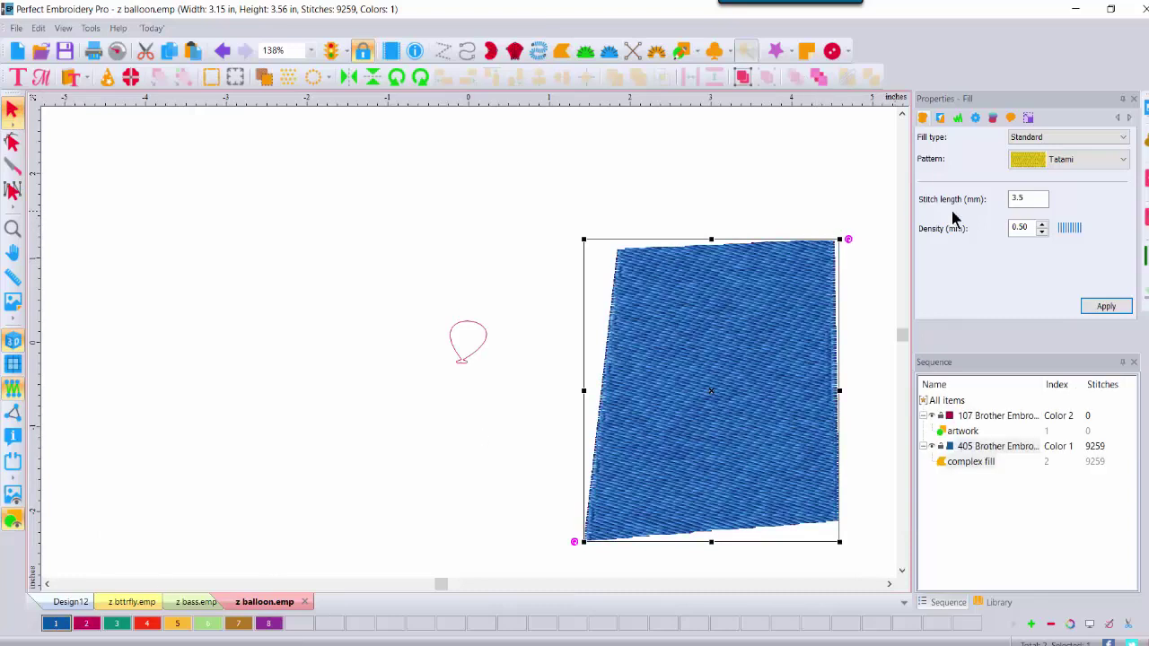
# - Apply the Emboss fill type with the custom "z balloon" pattern to the blue fill
pyautogui.click(1071, 137)
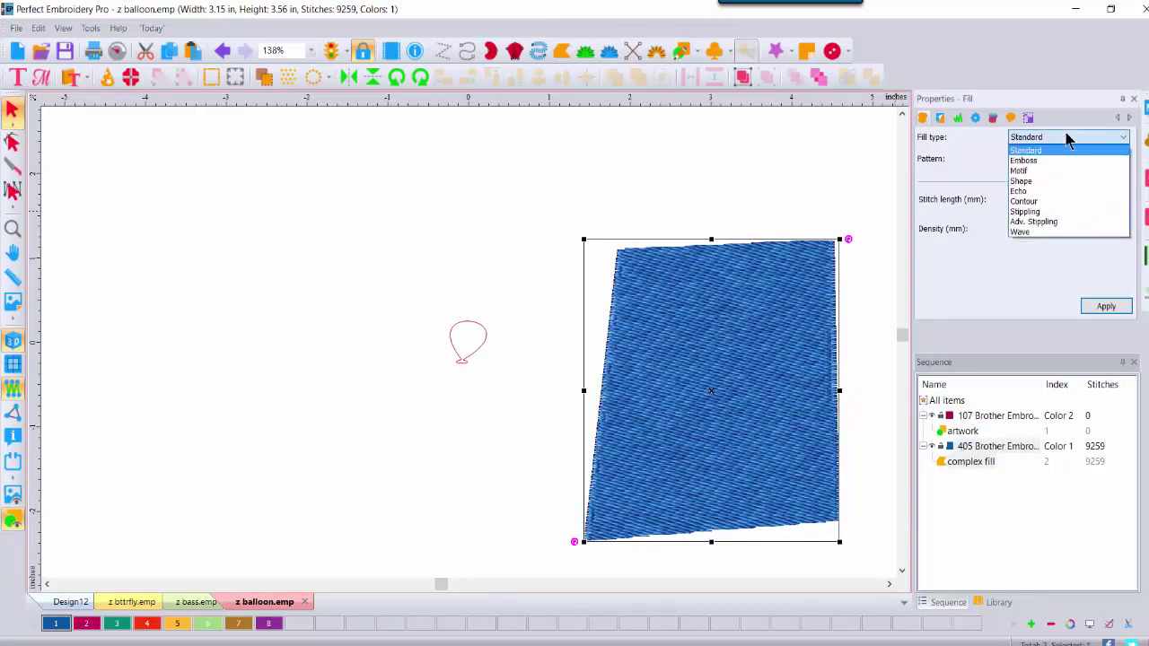
pyautogui.click(1024, 160)
pyautogui.click(1117, 160)
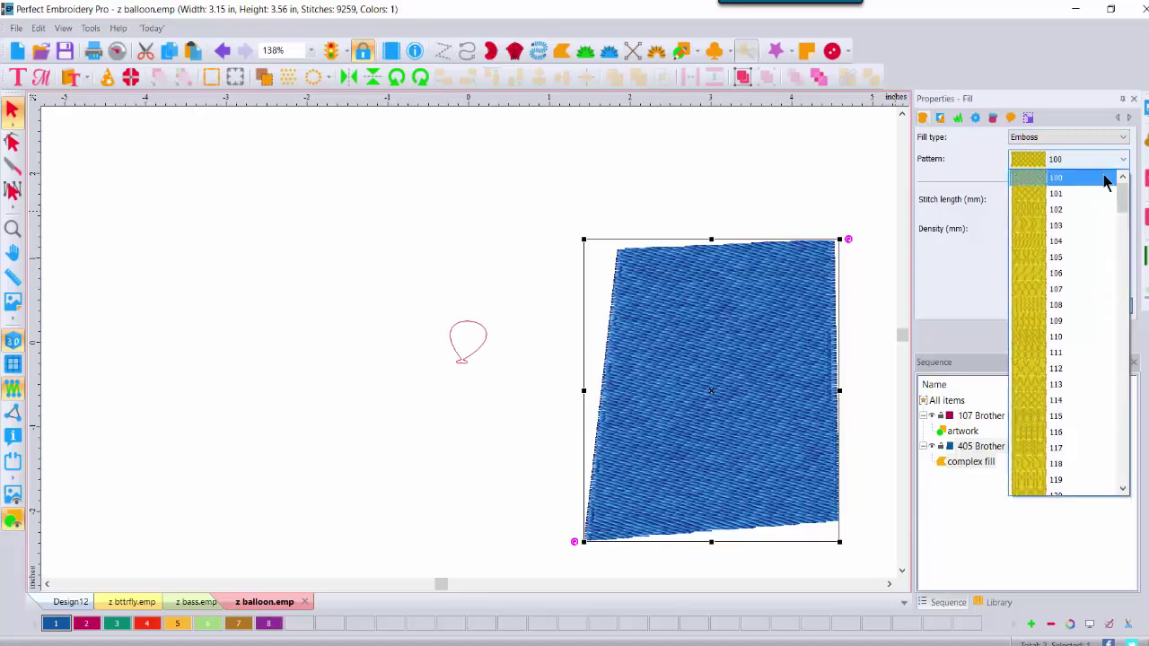
pyautogui.moveTo(1123, 198); pyautogui.dragTo(1124, 475)
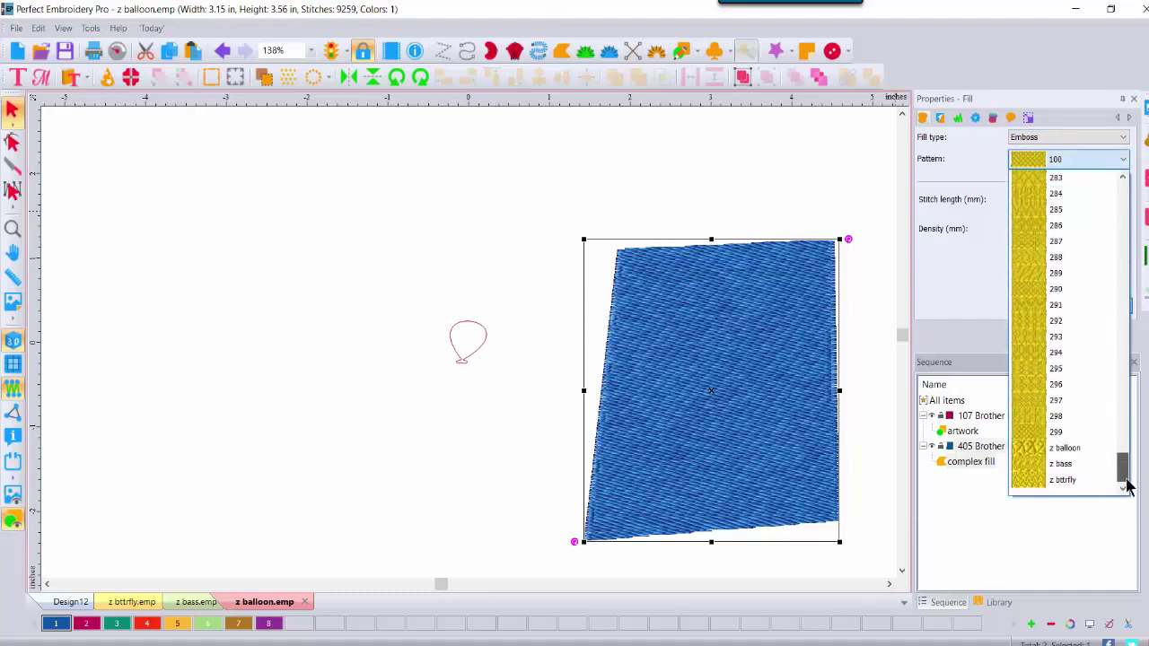
pyautogui.click(1087, 454)
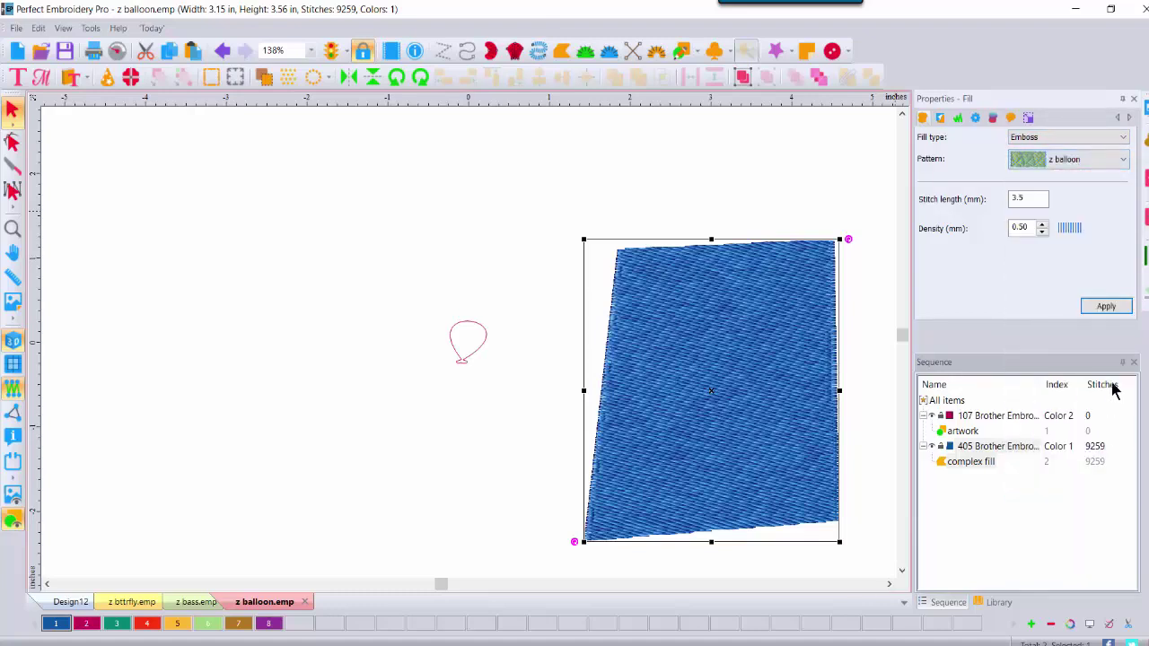
pyautogui.click(1105, 308)
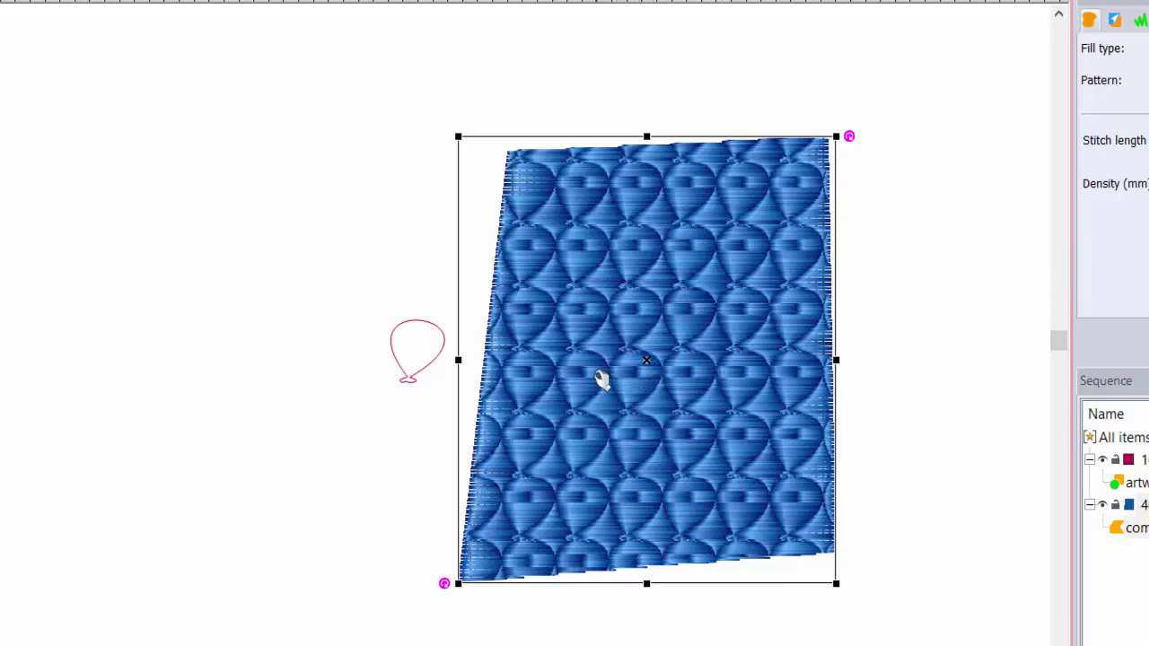
# - Undo the blue test fill and set the balloon outline's height to 0.33 in, keeping its proportions
pyautogui.hotkey('ctrl', 'z')
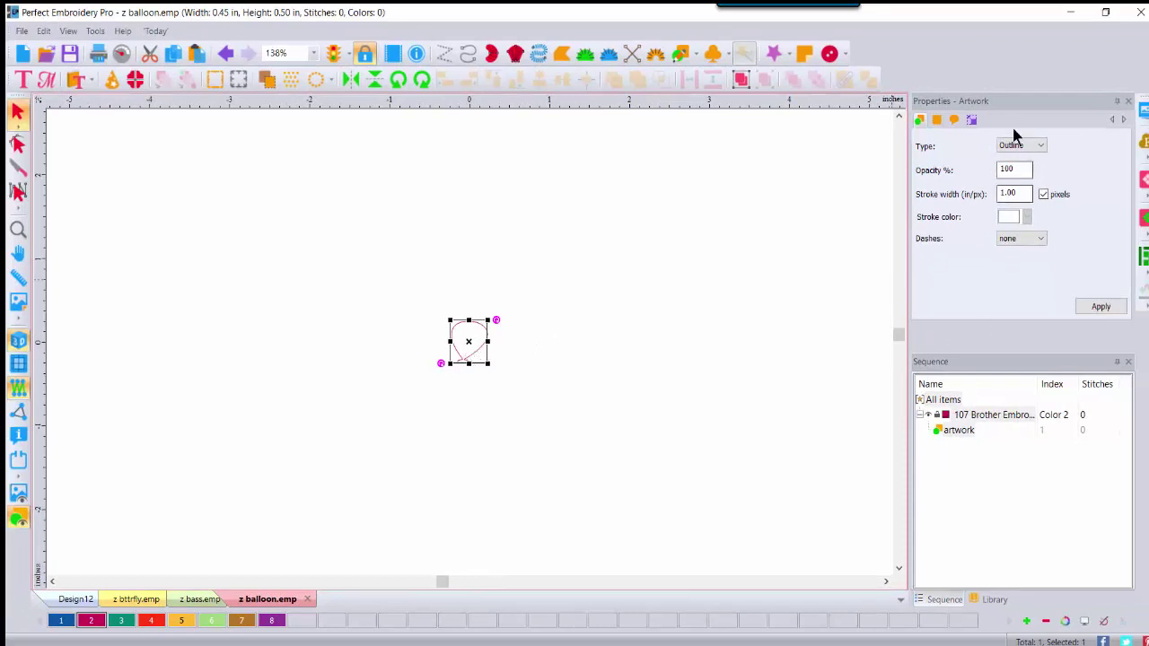
pyautogui.click(972, 120)
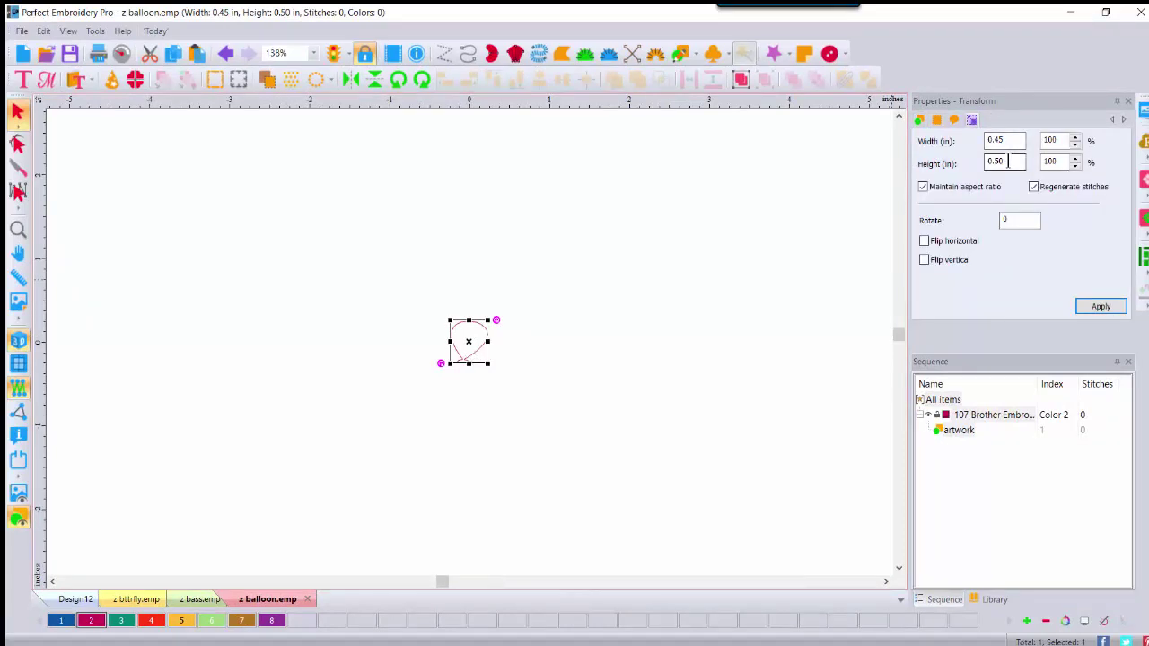
pyautogui.moveTo(1008, 161); pyautogui.dragTo(966, 162)
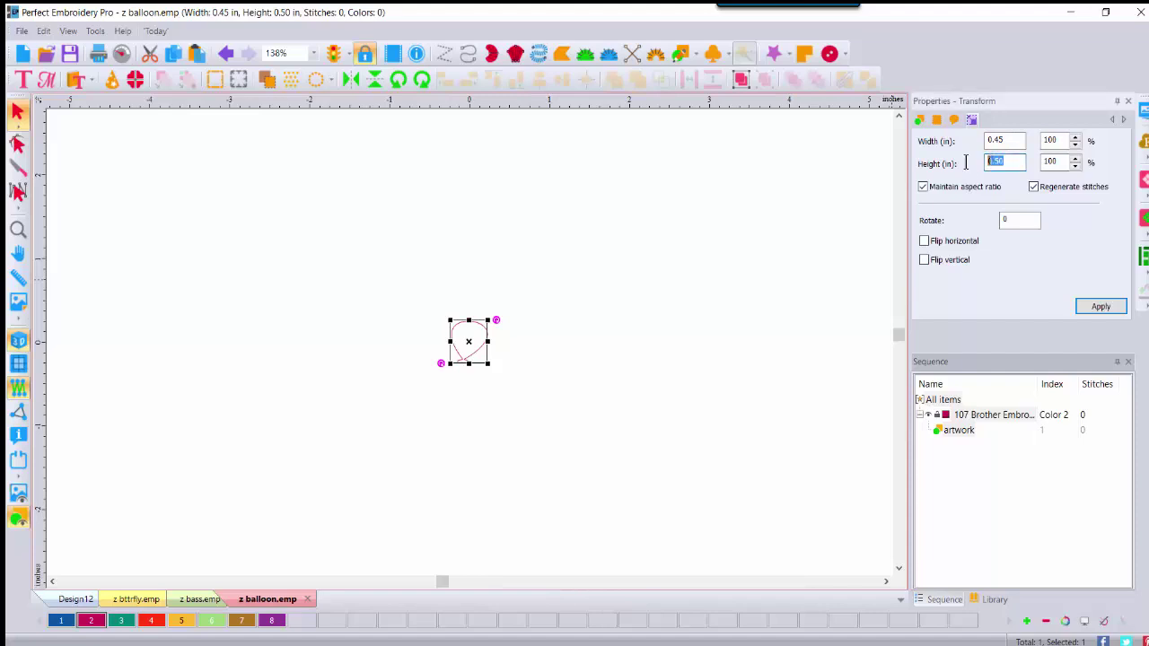
pyautogui.write('.33')
pyautogui.click(1096, 307)
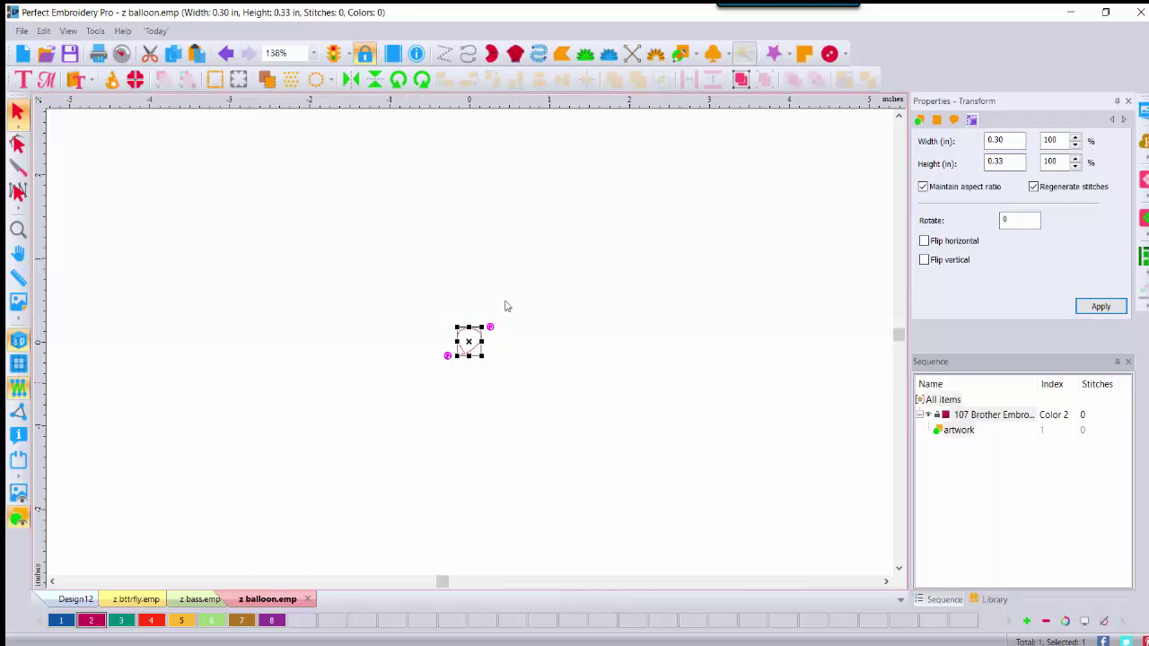
# - Save the resized balloon outline in the Emboss folder as an Emboss Pattern (EMP) named "z balloon", replacing the existing file
pyautogui.click(22, 32)
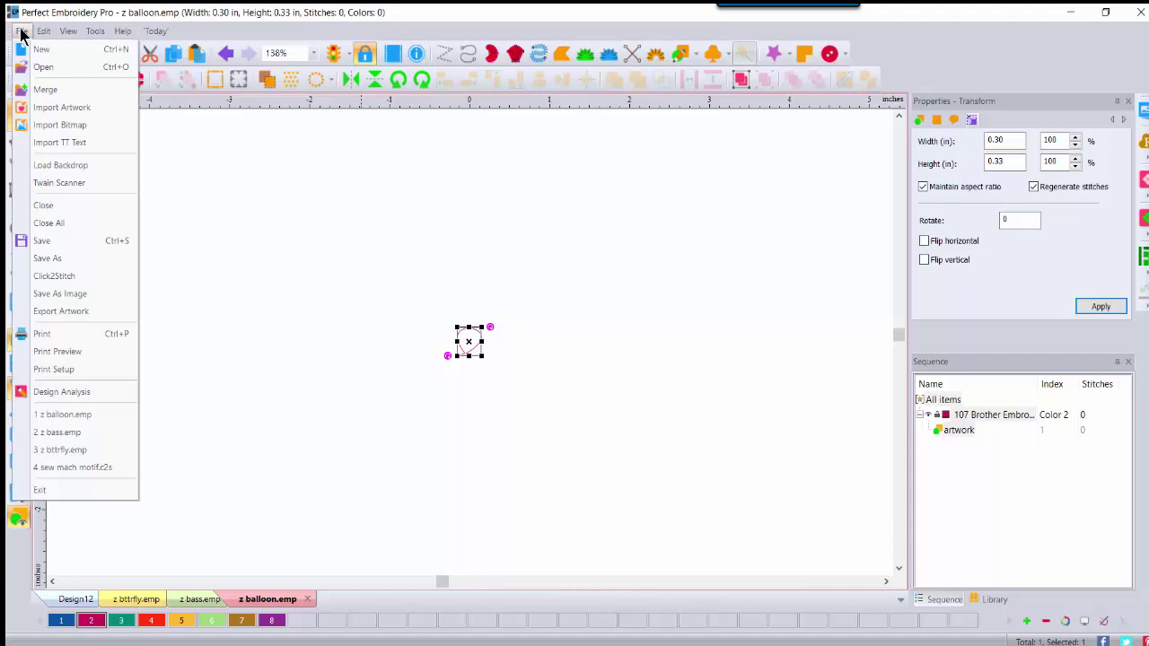
pyautogui.click(47, 261)
pyautogui.click(311, 508)
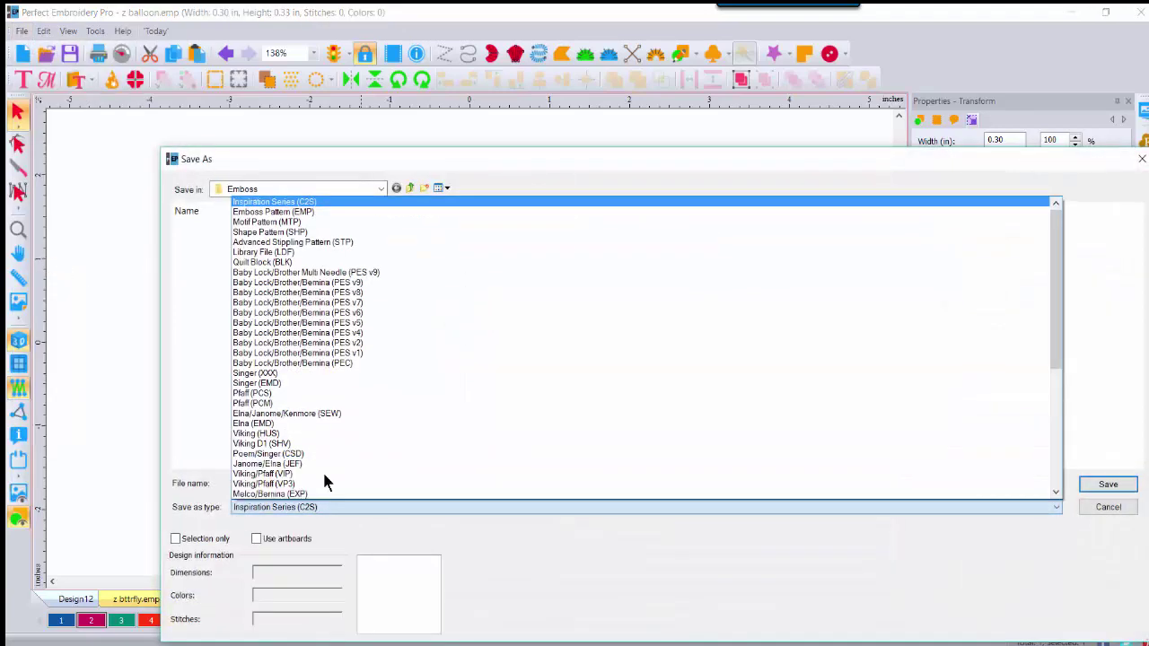
pyautogui.click(273, 212)
pyautogui.click(249, 485)
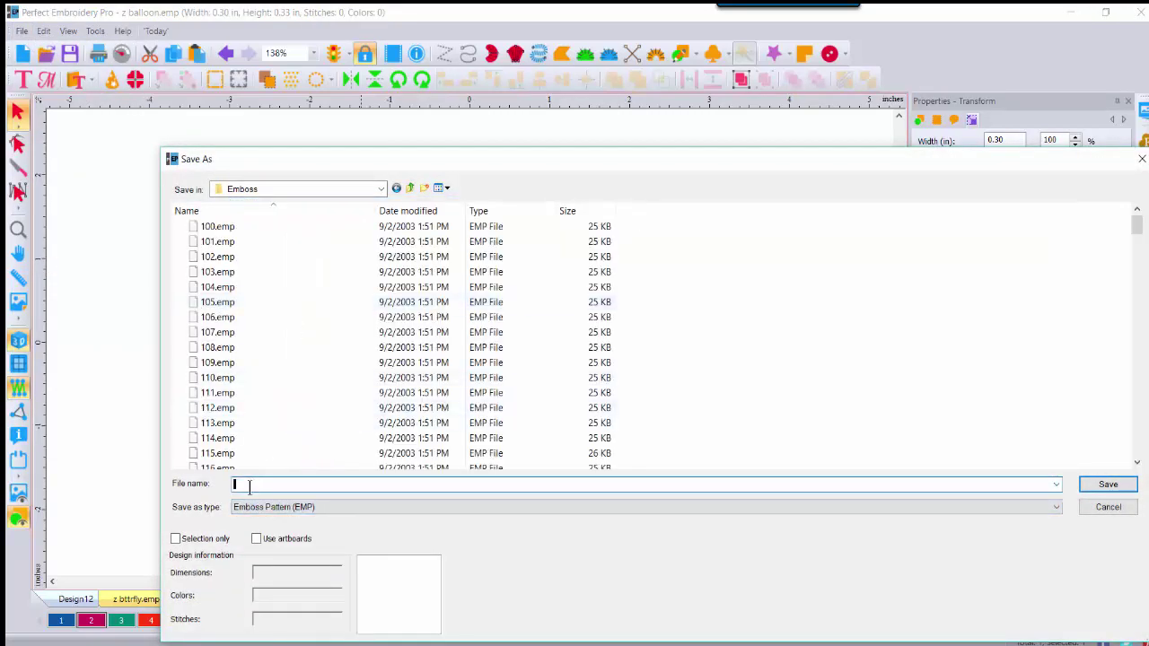
pyautogui.write('z')
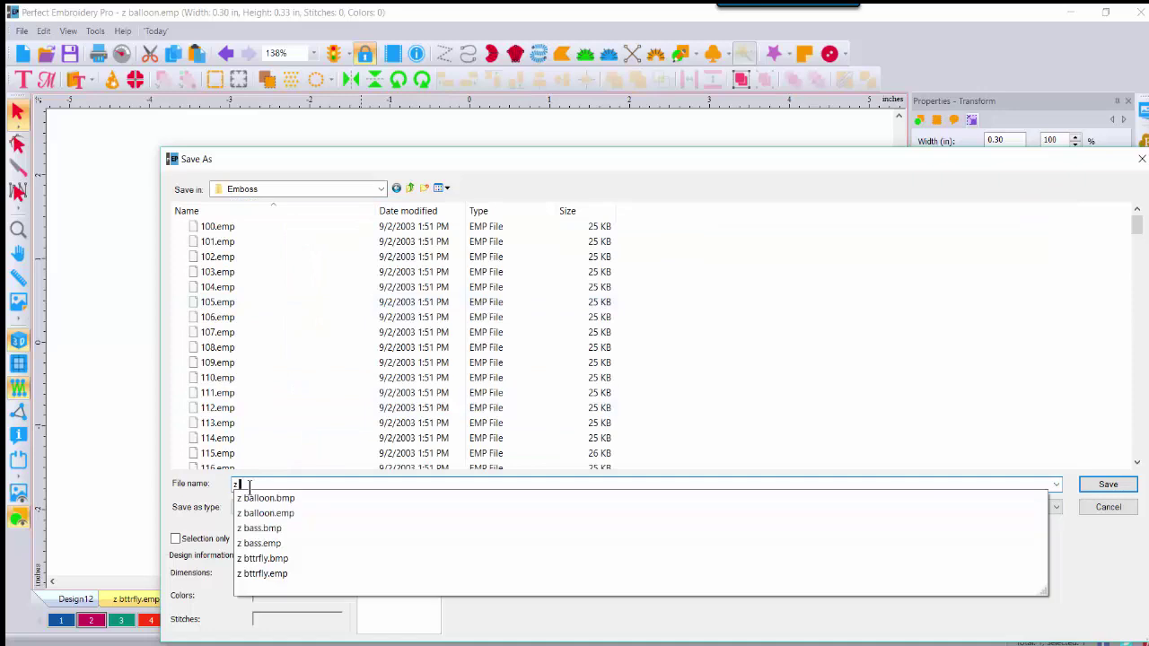
pyautogui.write(' balloon')
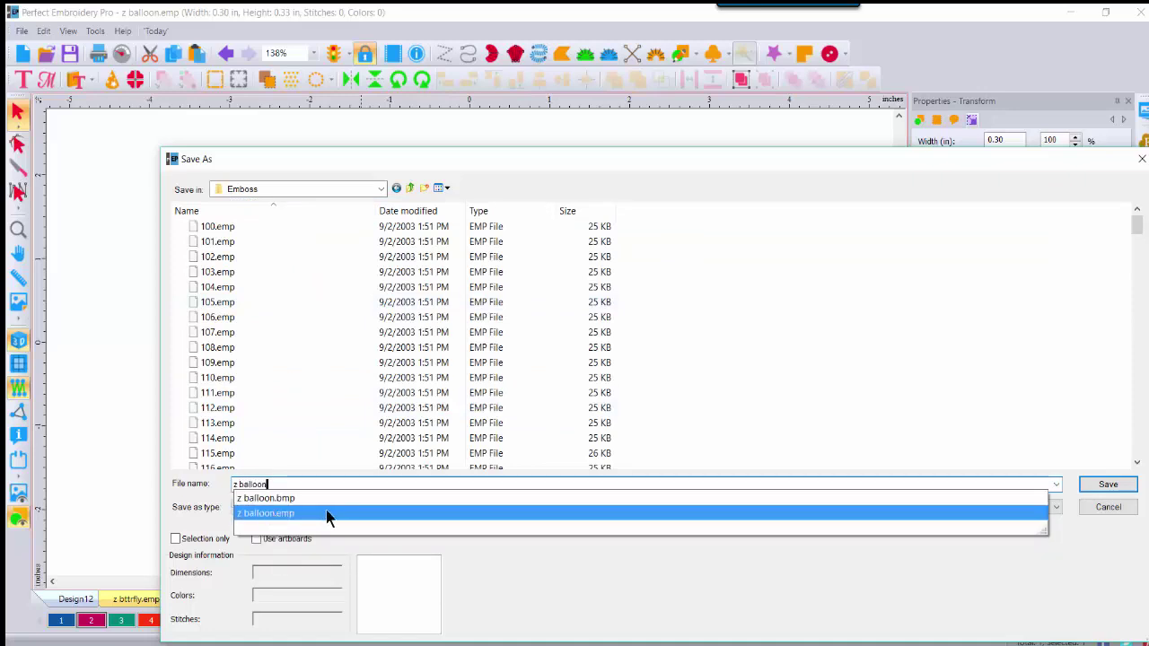
pyautogui.click(1106, 484)
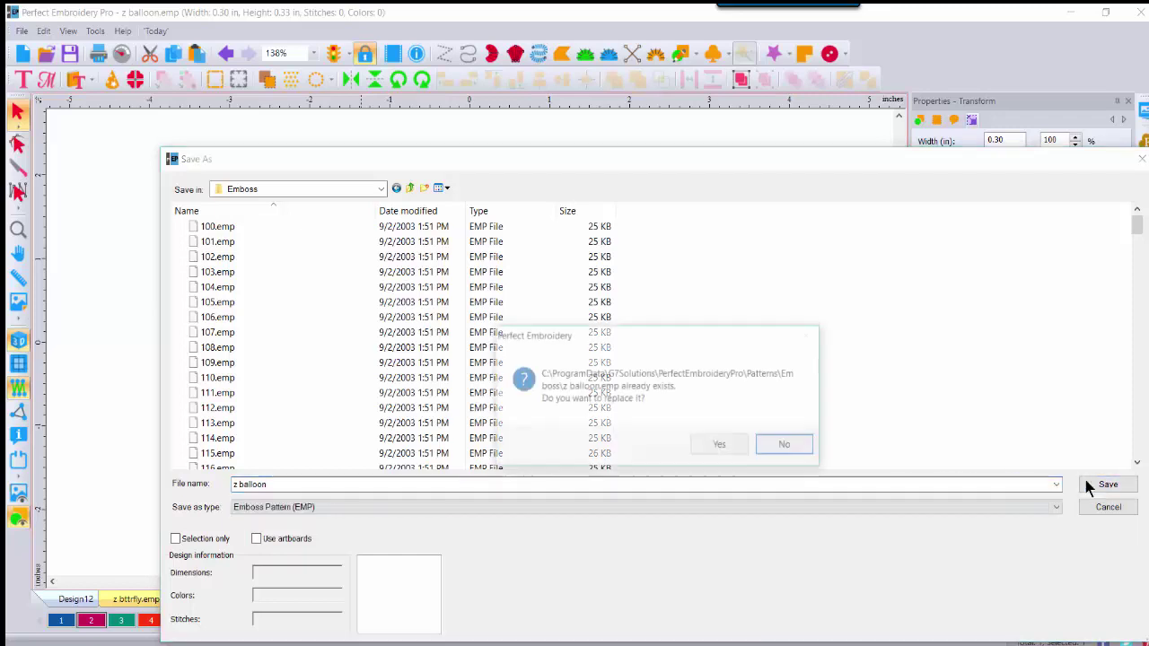
pyautogui.click(721, 446)
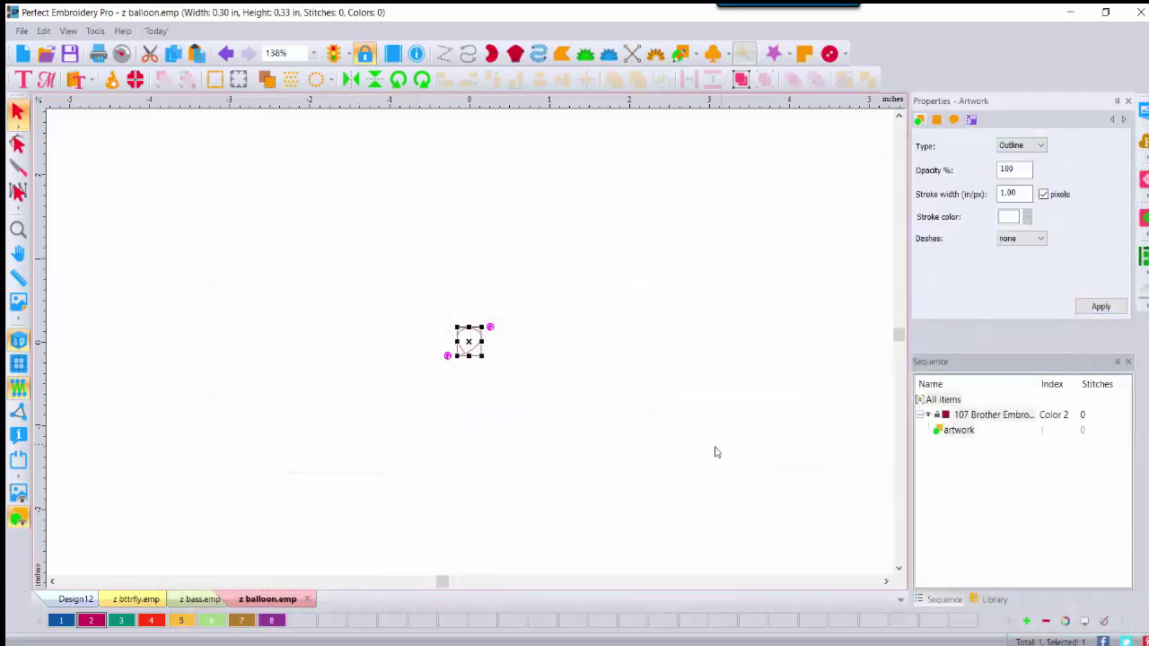
# - Draw a four-sided complex fill about 3.02 by 2.97 in beside the balloon outline and recolor it with blue color 1
pyautogui.click(560, 54)
pyautogui.click(587, 211)
pyautogui.click(765, 212)
pyautogui.click(772, 454)
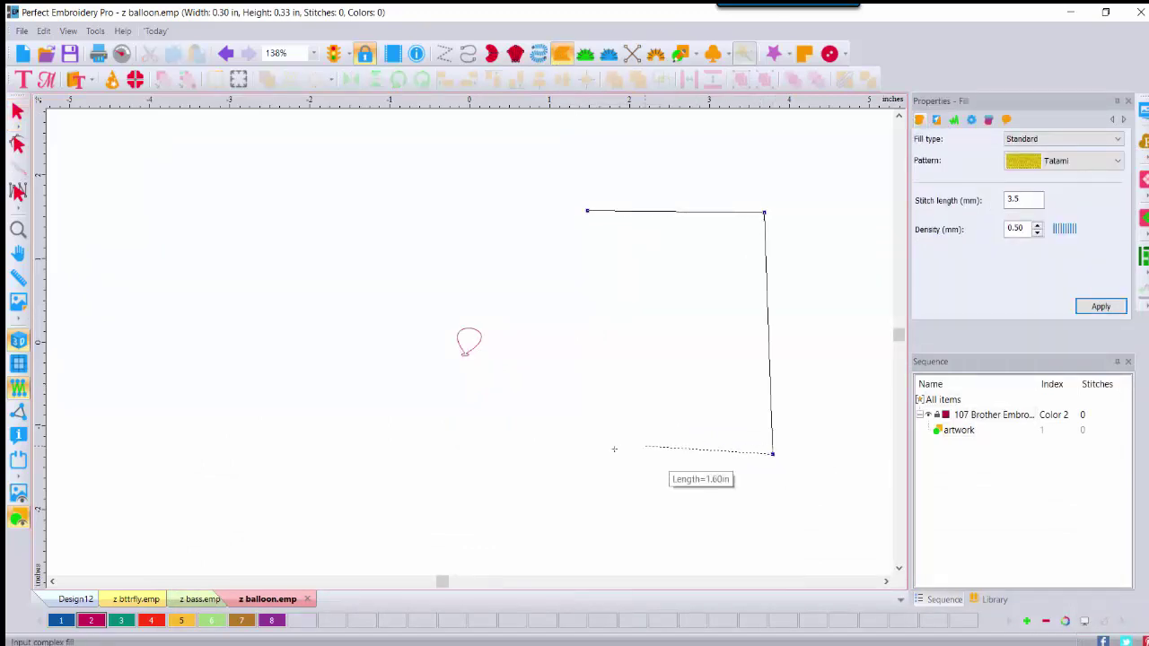
pyautogui.click(530, 459)
pyautogui.press('Return')
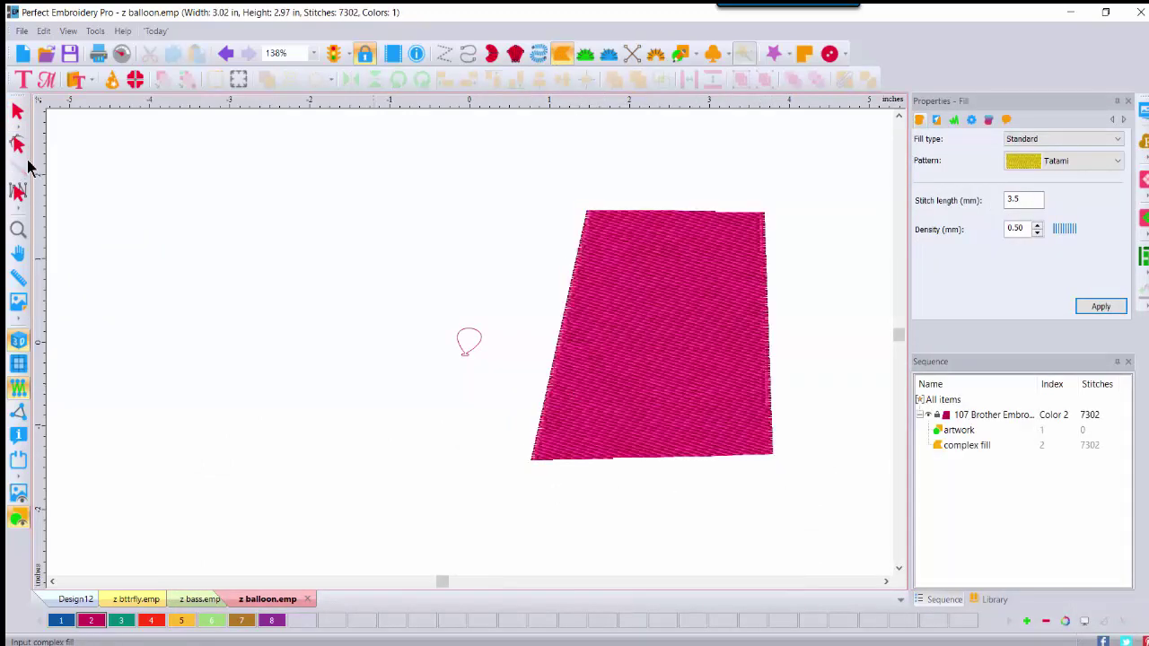
pyautogui.press('Escape')
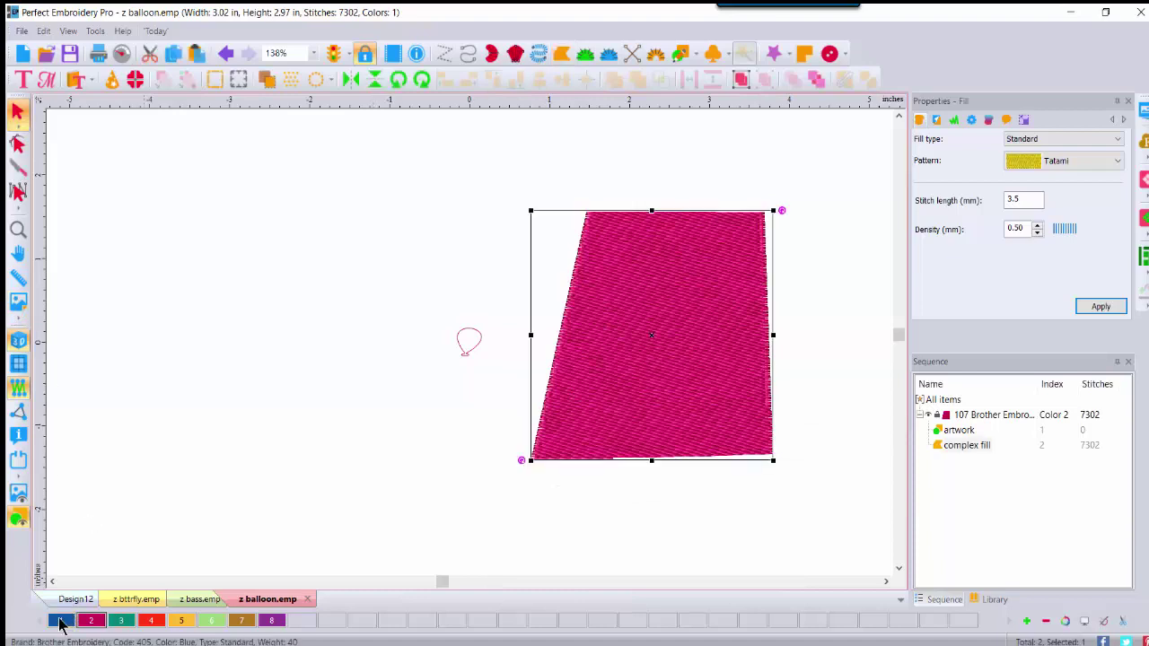
pyautogui.click(61, 621)
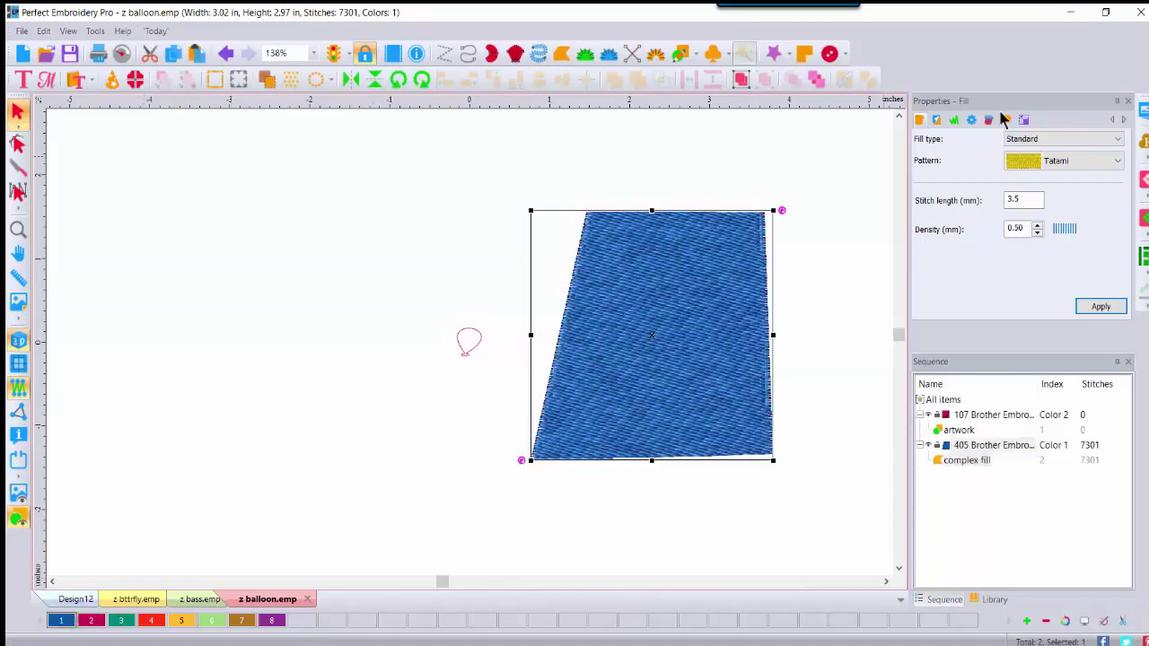
# - Apply the Emboss fill type with the custom "z balloon" pattern to the blue fill
pyautogui.click(1056, 144)
pyautogui.click(1037, 163)
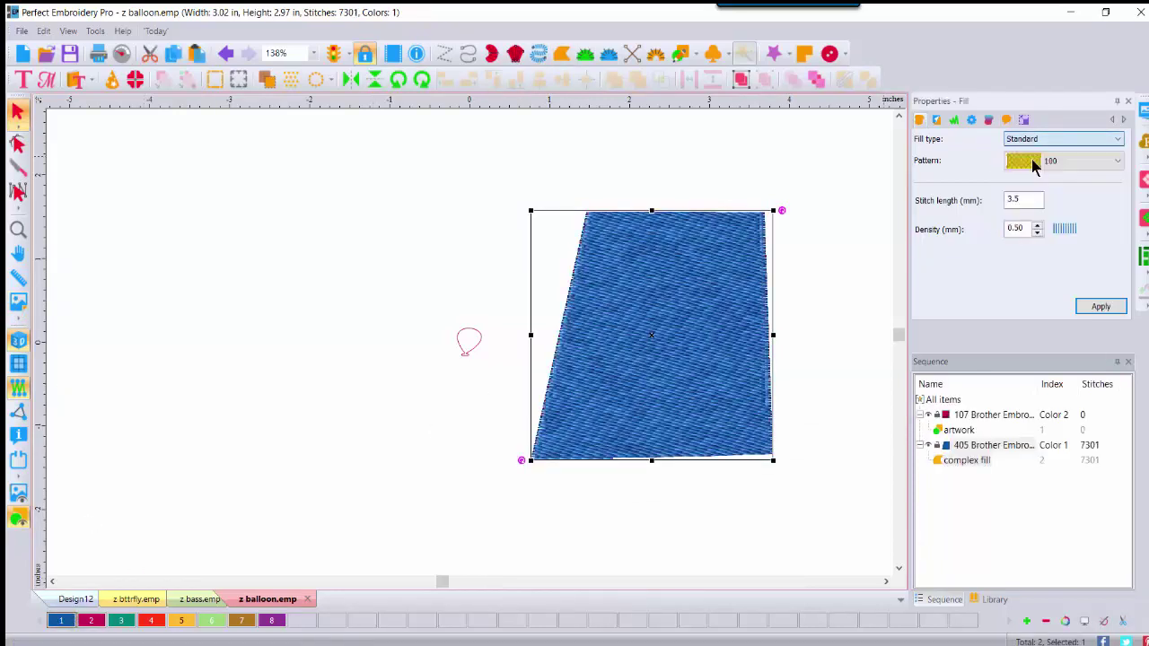
pyautogui.click(1117, 167)
pyautogui.moveTo(1117, 200); pyautogui.dragTo(1120, 477)
pyautogui.click(1087, 451)
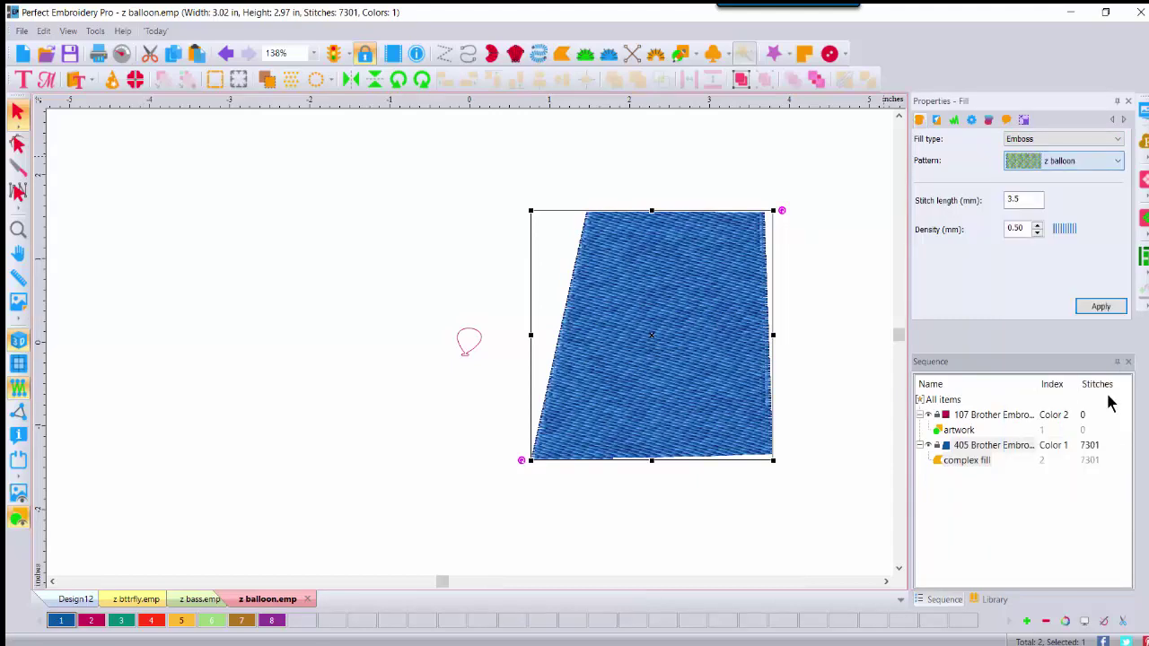
pyautogui.click(1101, 306)
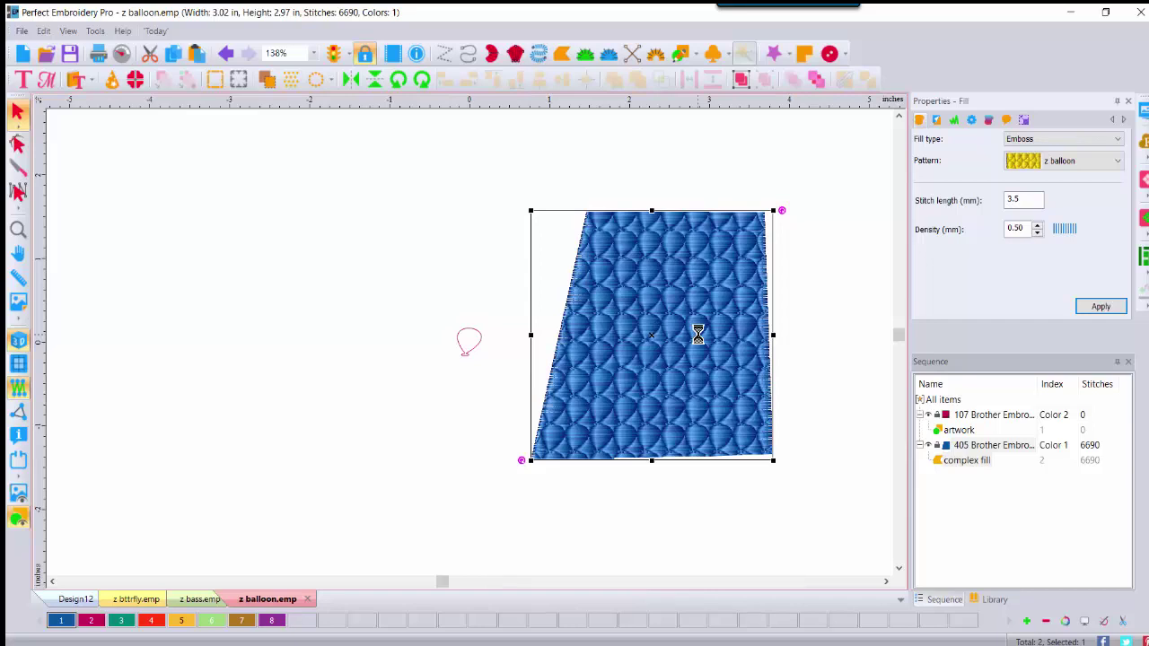
# - Create a new design and import a first name in capital letters as TrueType text in Arial
pyautogui.click(22, 54)
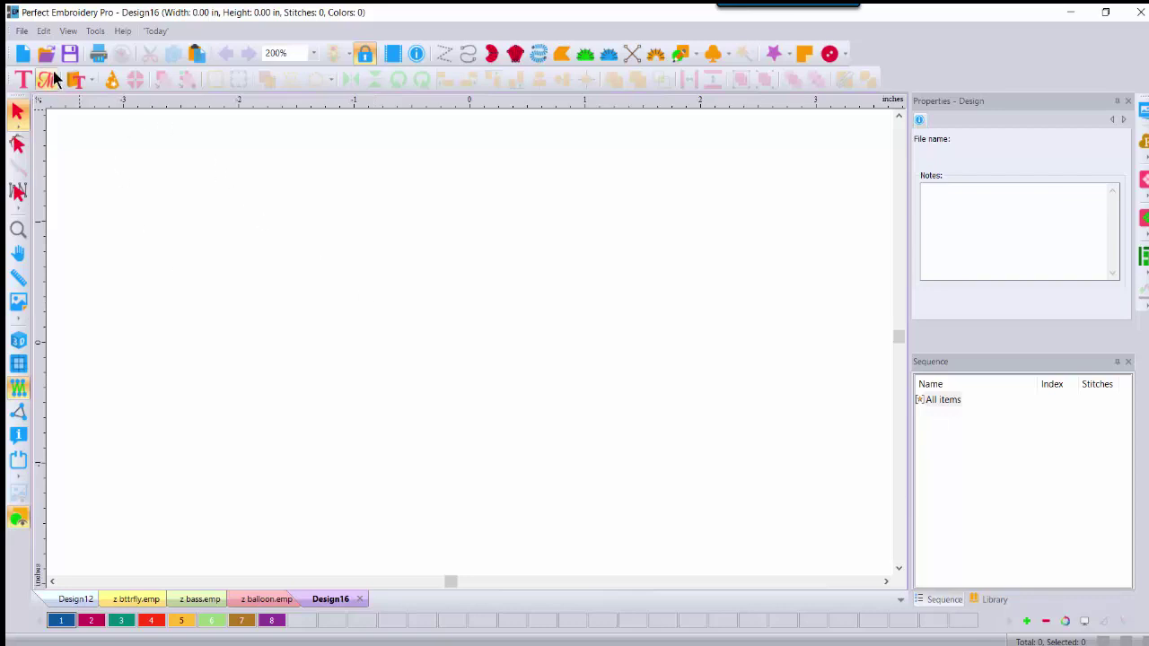
pyautogui.click(21, 31)
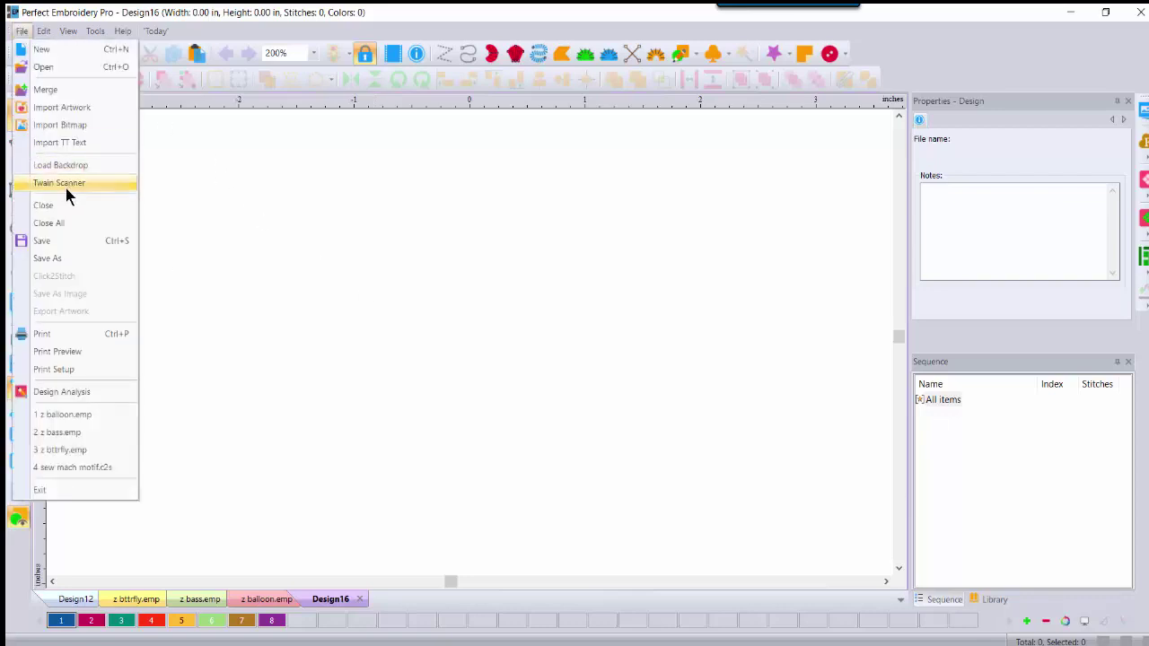
pyautogui.click(65, 141)
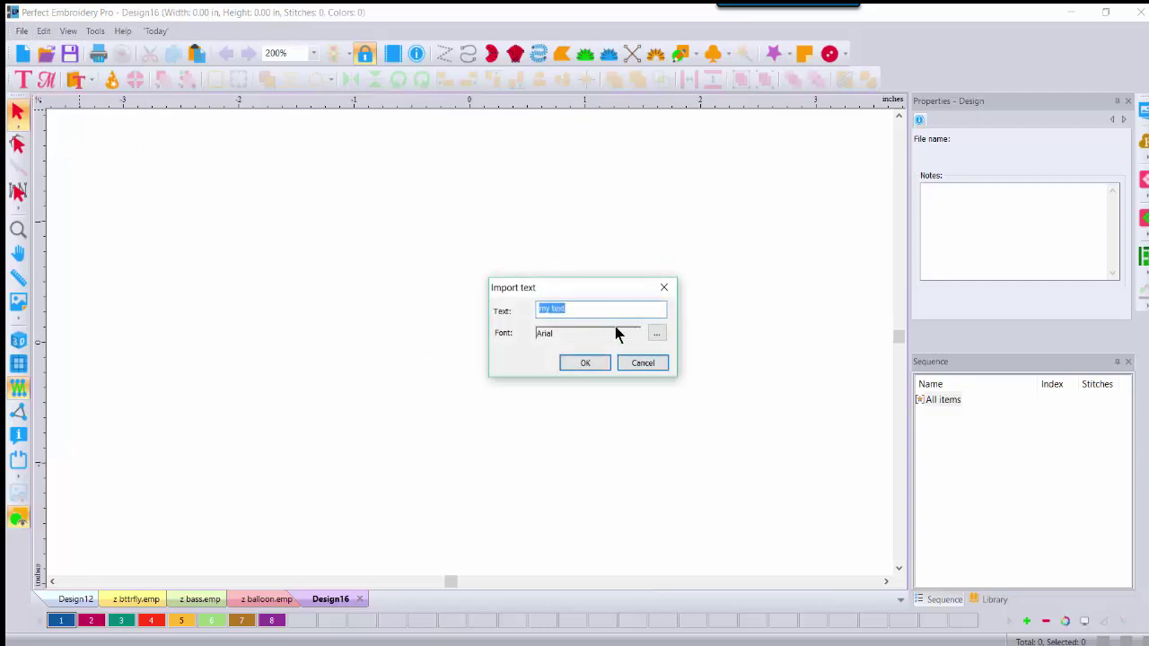
pyautogui.write('KATE')
pyautogui.click(582, 364)
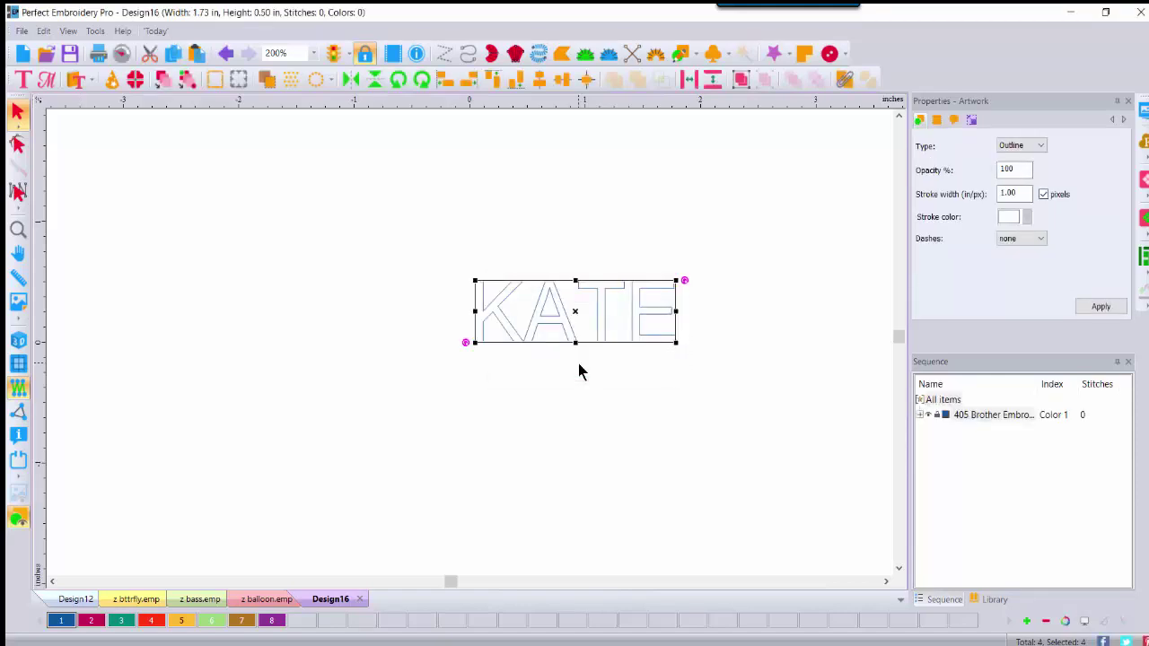
# - Select all the letter artwork and set its overall height to 0.25 in, keeping its proportions
pyautogui.click(917, 413)
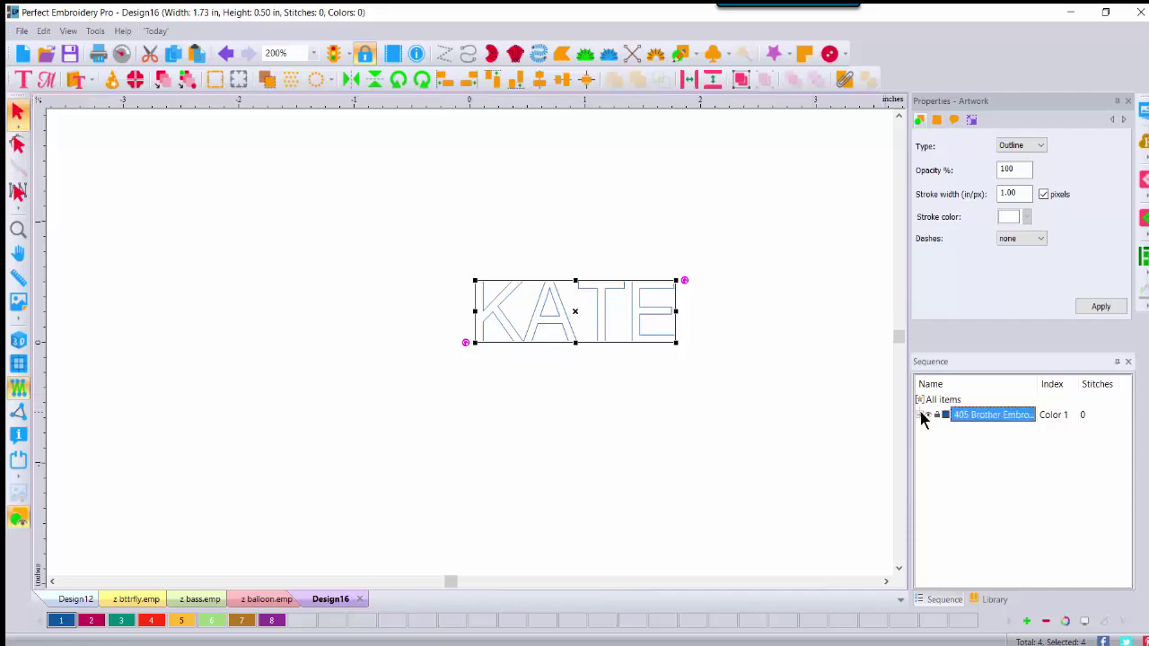
pyautogui.click(921, 415)
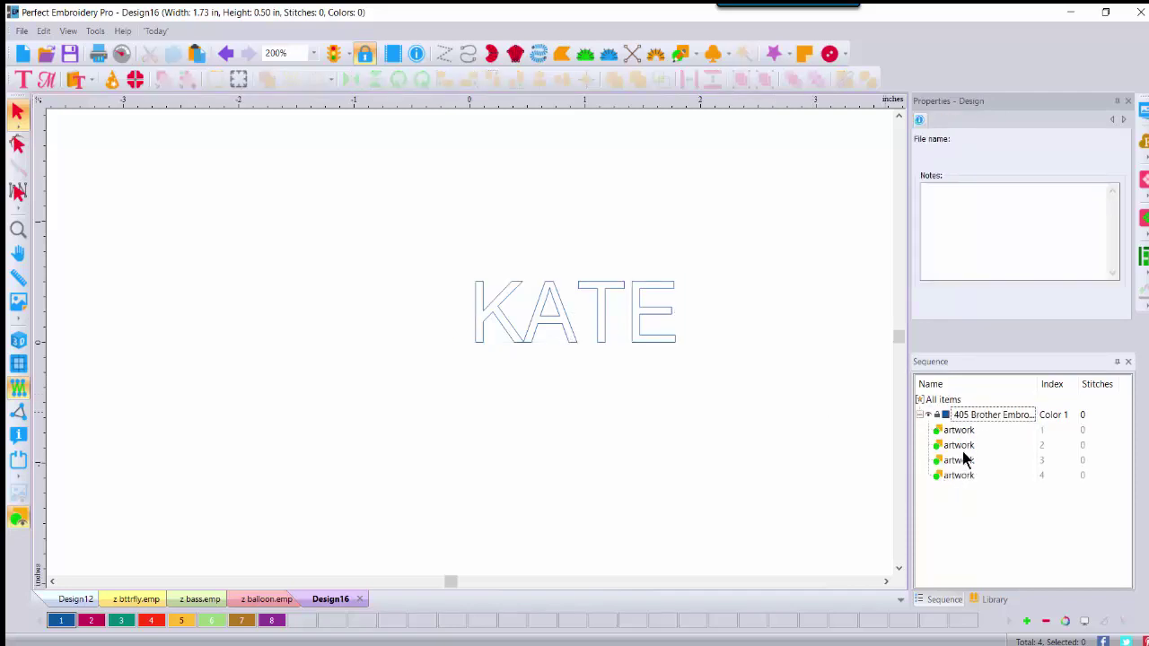
pyautogui.click(952, 401)
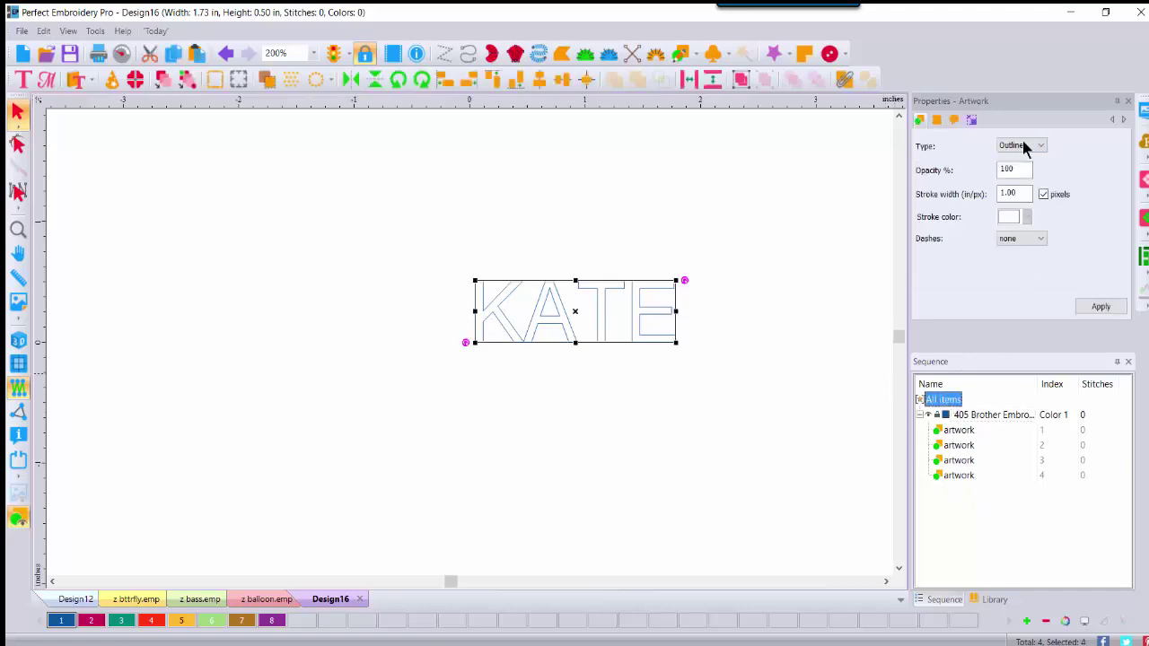
pyautogui.click(973, 121)
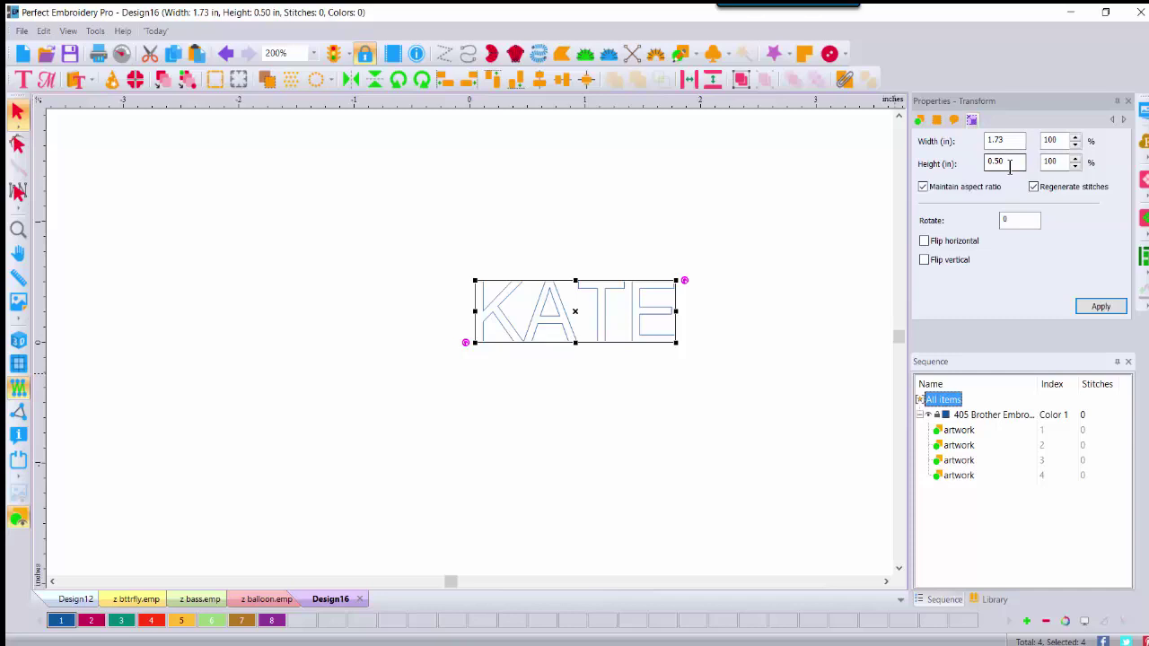
pyautogui.moveTo(1008, 162); pyautogui.dragTo(940, 163)
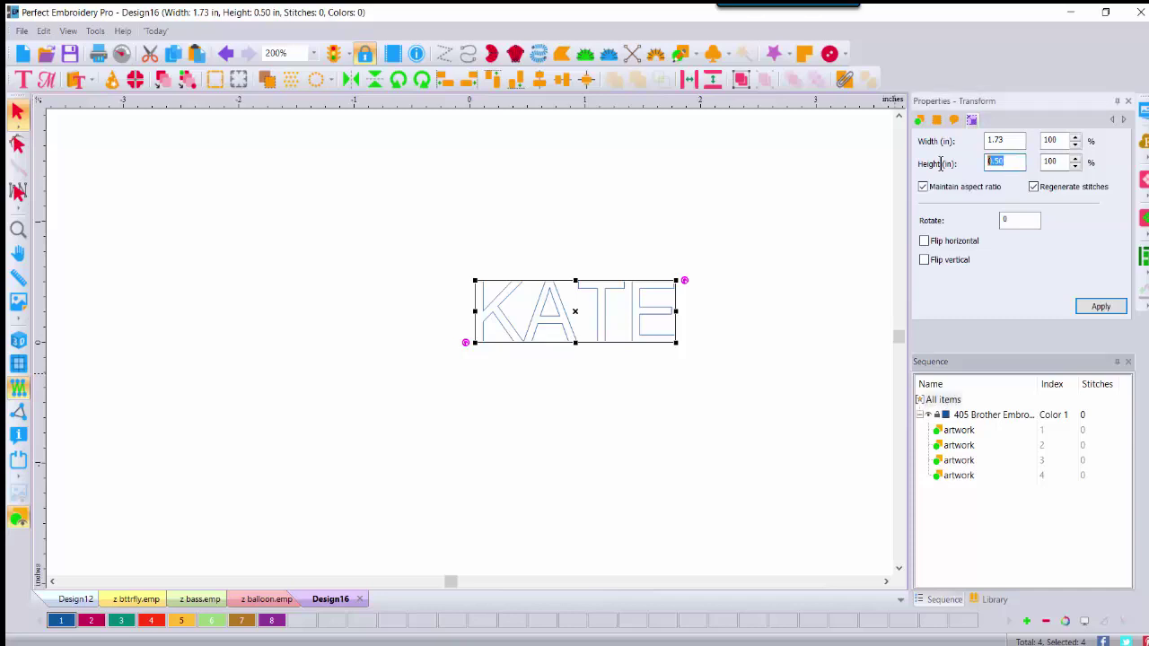
pyautogui.write('.2')
pyautogui.click(1101, 307)
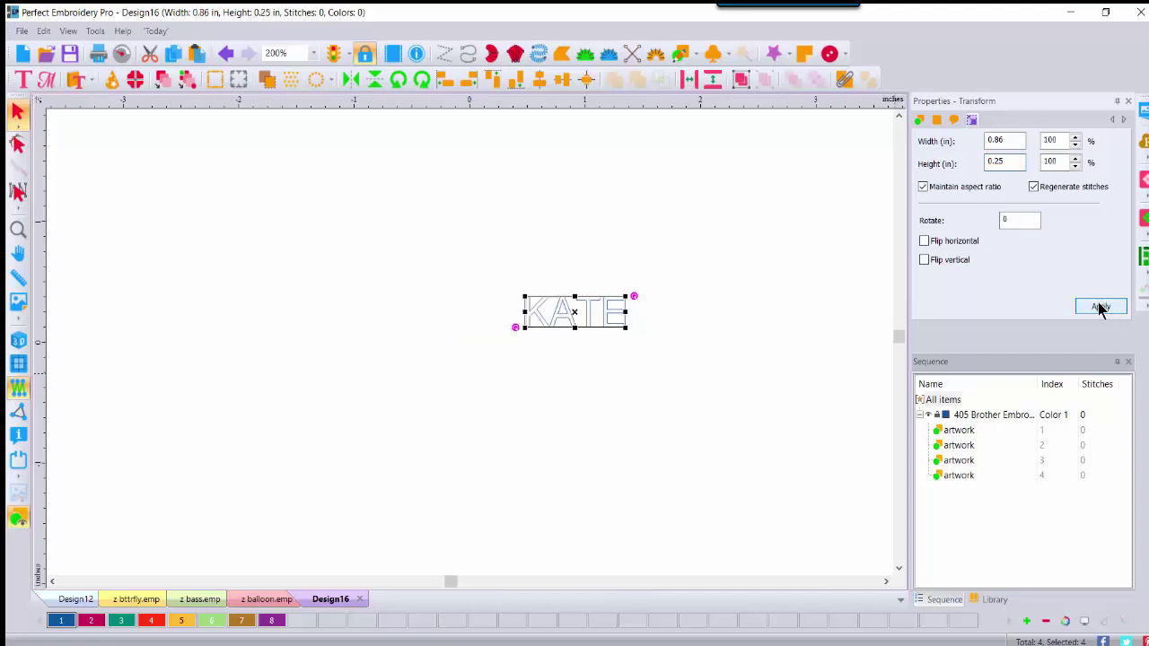
# - Save the lettering in the Emboss folder as an Emboss Pattern (EMP), named "z" plus the first name and "OPEN"
pyautogui.click(22, 31)
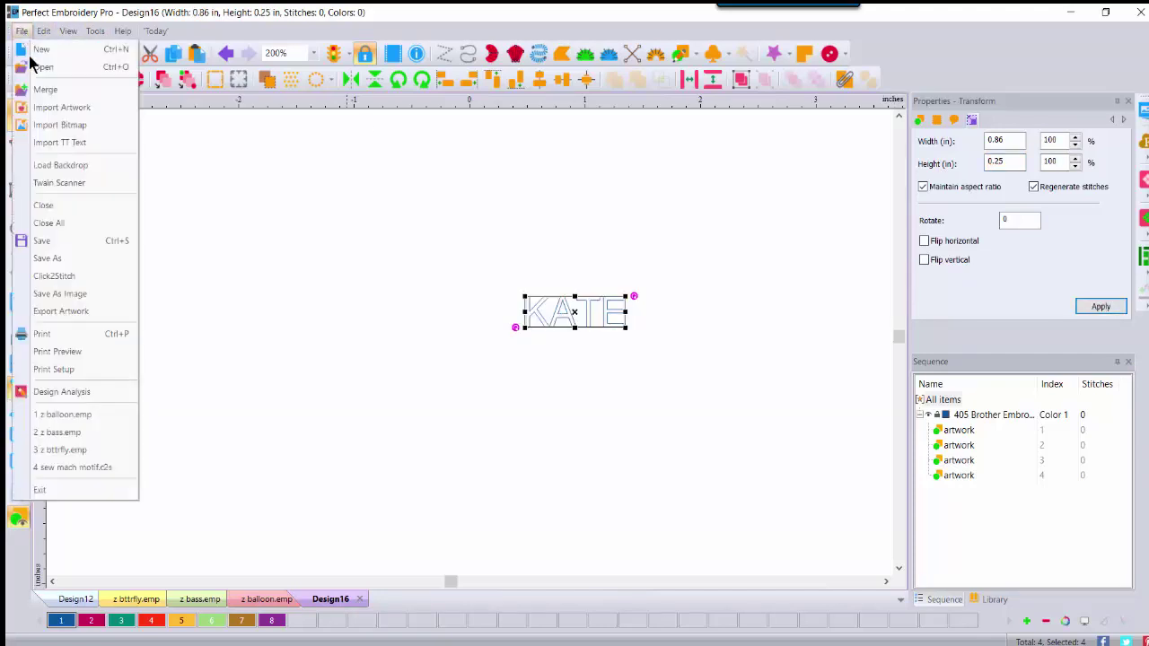
pyautogui.click(48, 260)
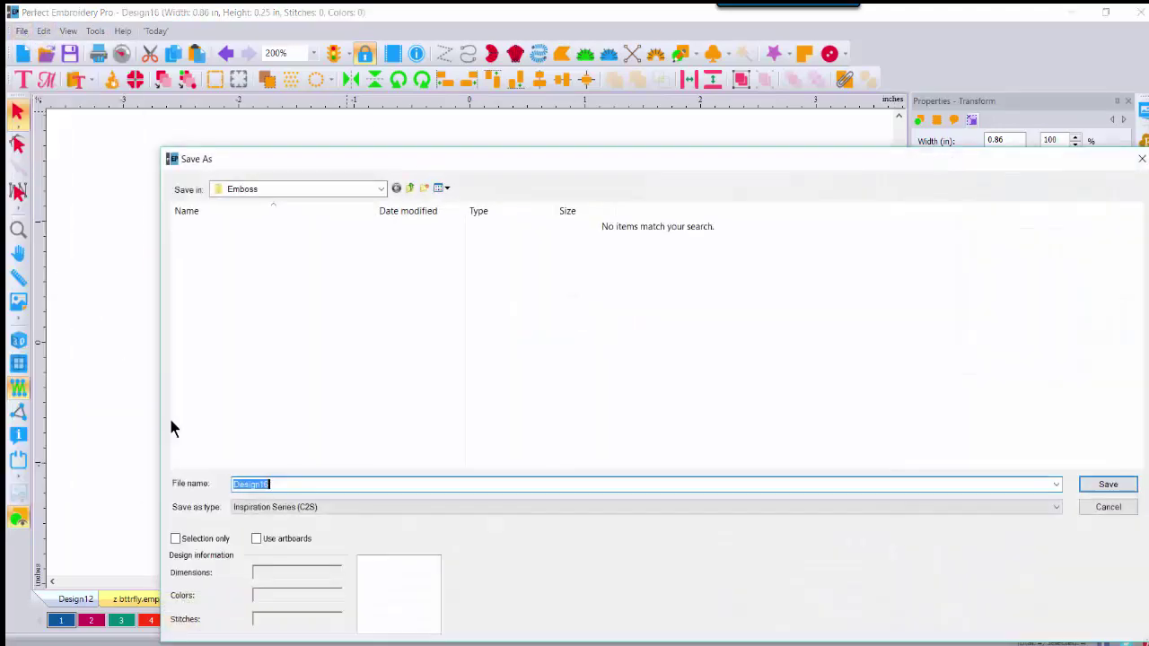
pyautogui.click(337, 507)
pyautogui.click(319, 213)
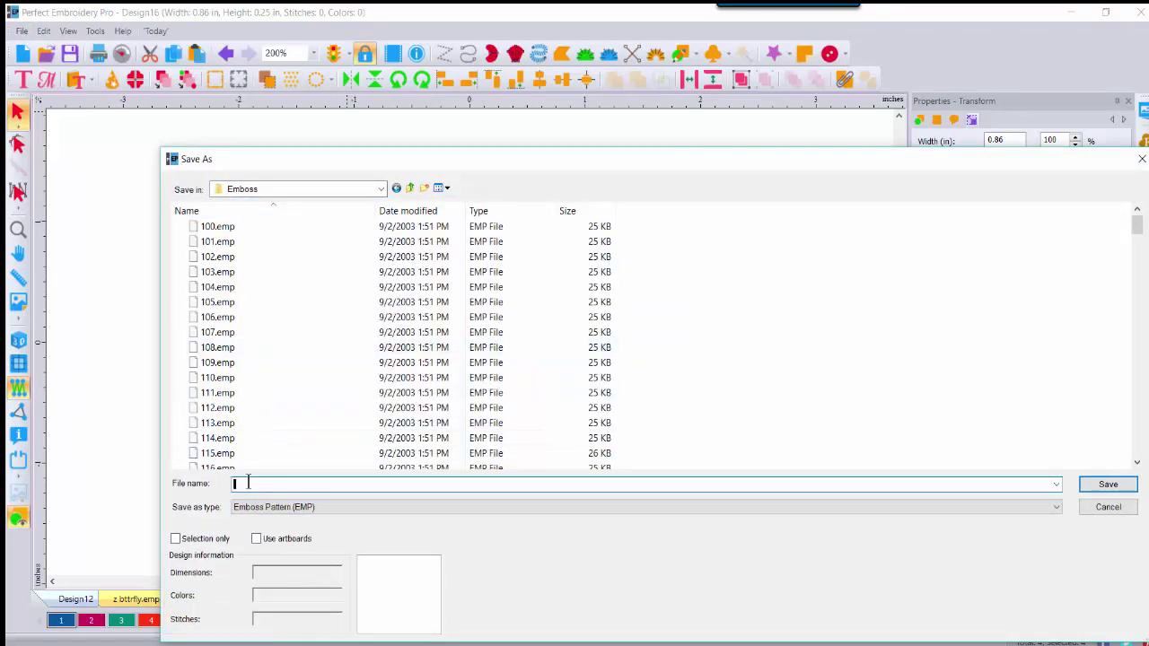
pyautogui.write('z KaTE OPEN')
pyautogui.click(1107, 485)
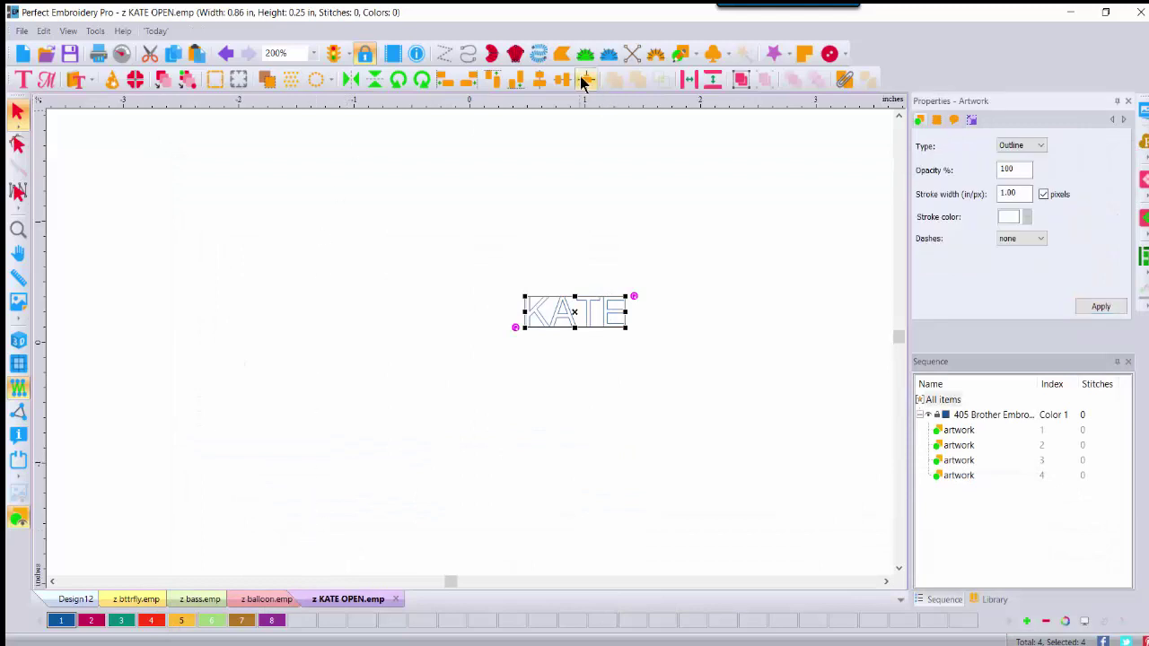
# - Draw a four-sided complex fill about 2.83 by 2.24 in beside the lettering
pyautogui.click(562, 53)
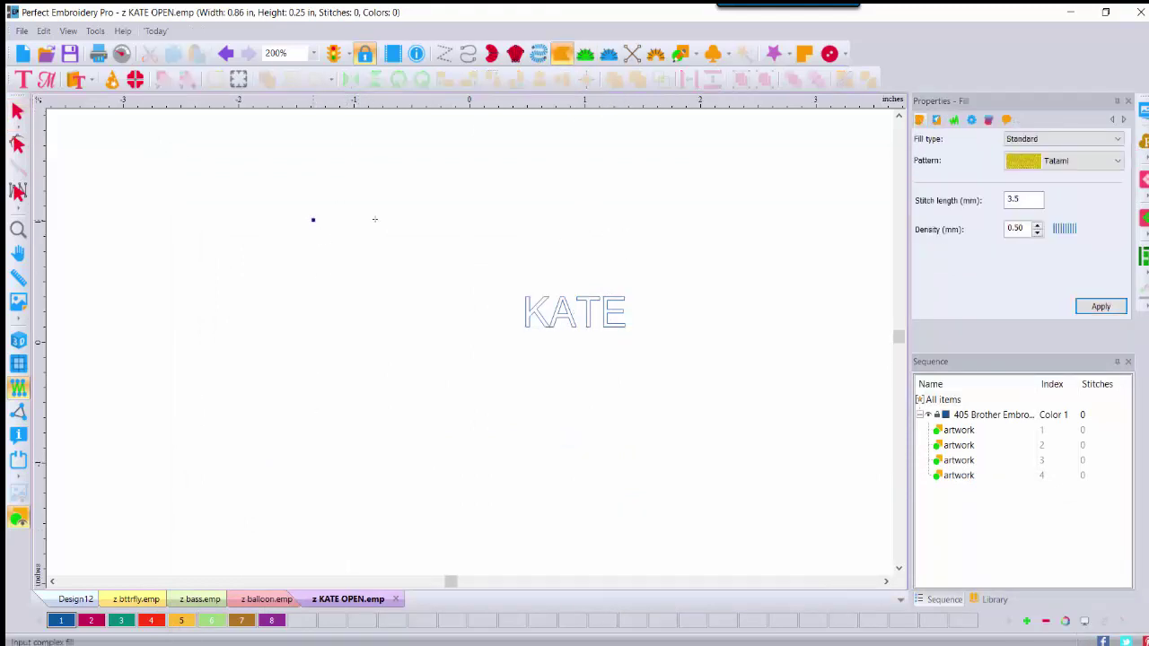
pyautogui.click(466, 222)
pyautogui.click(489, 476)
pyautogui.click(161, 492)
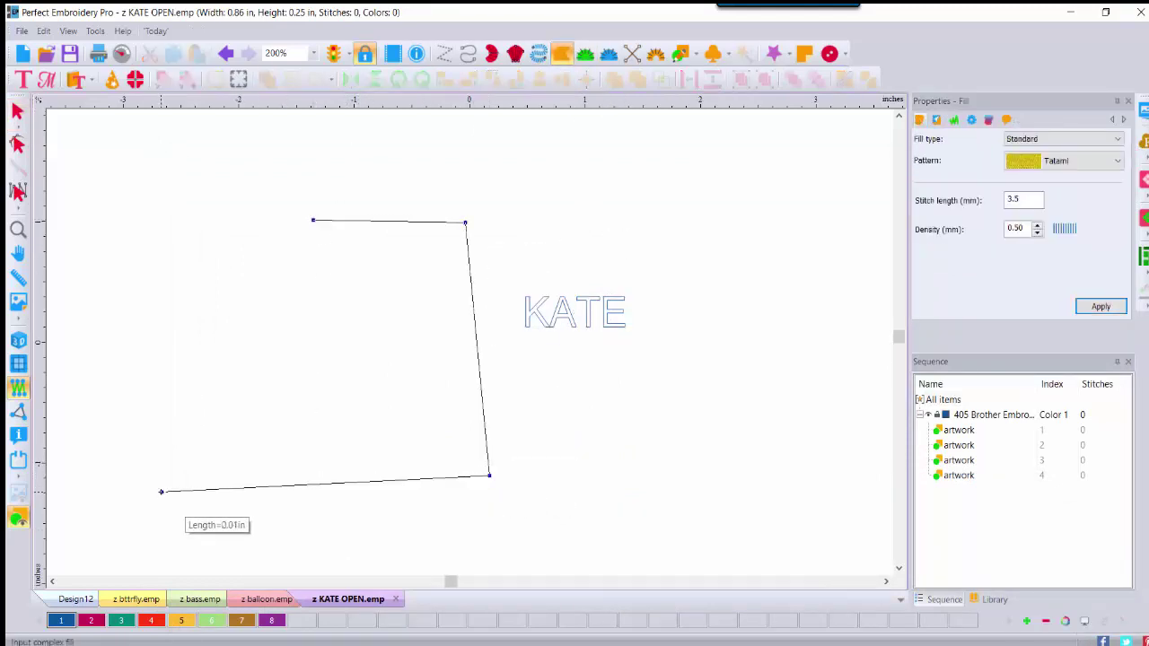
pyautogui.press('Return')
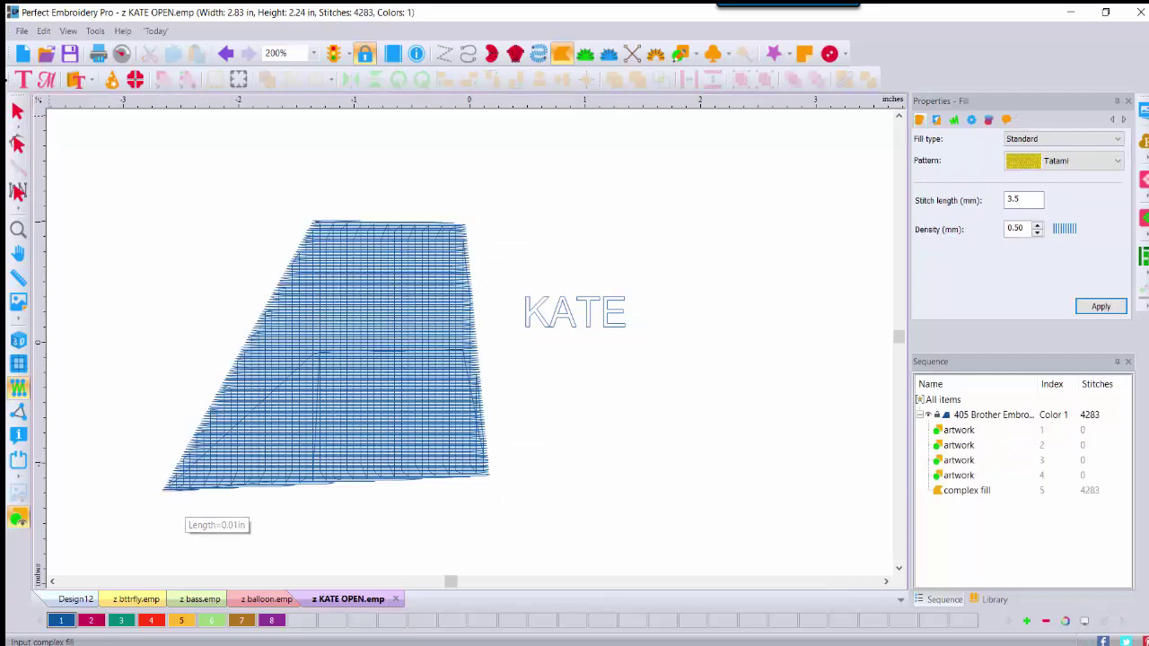
# - Turn on the 3D stitch view and recolor the new complex fill with color 2
pyautogui.click(18, 341)
pyautogui.click(17, 110)
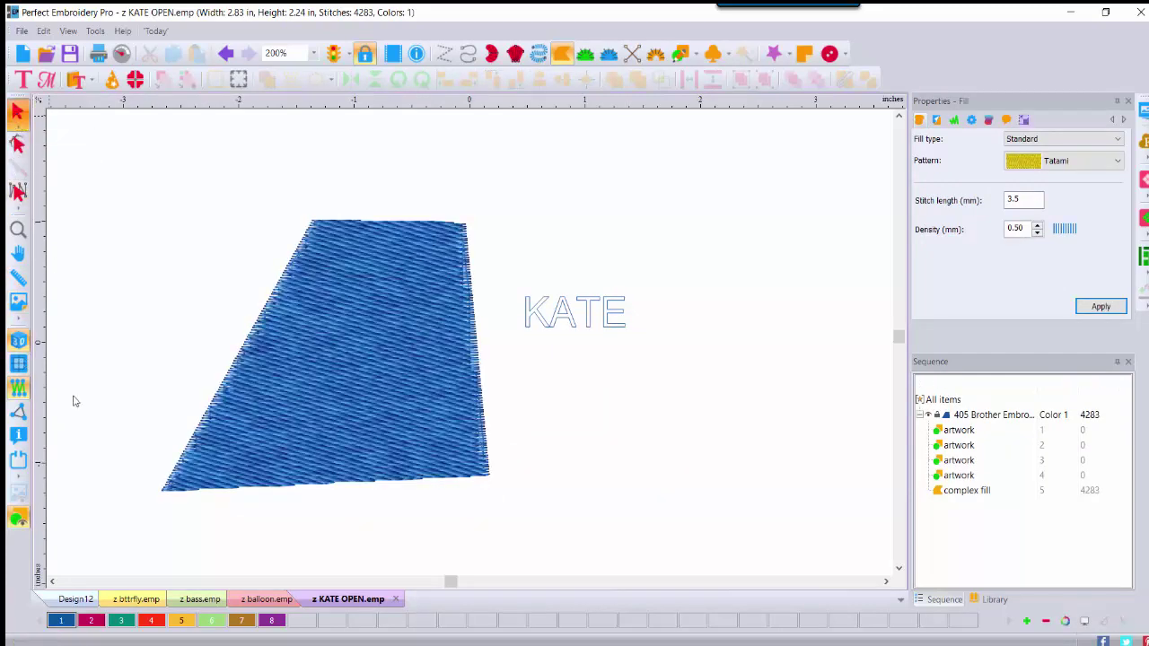
pyautogui.click(91, 620)
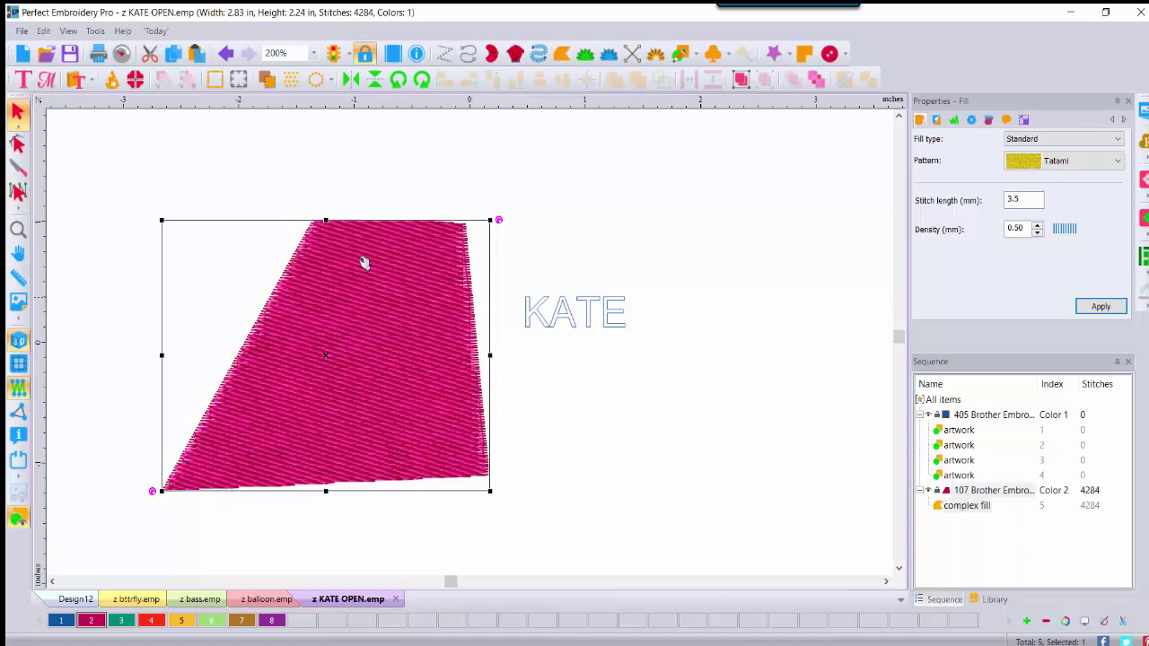
# - Apply an Emboss fill to the complex fill, using the saved "z" plus first name plus "OPEN" pattern
pyautogui.click(1054, 140)
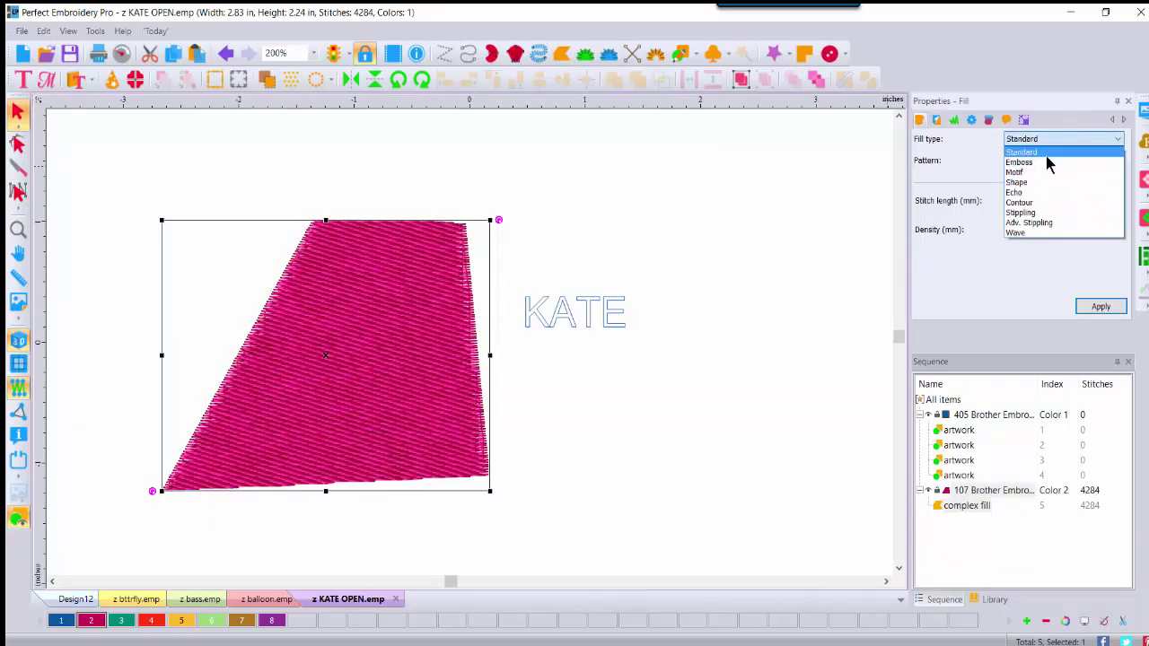
pyautogui.click(1049, 163)
pyautogui.click(1050, 161)
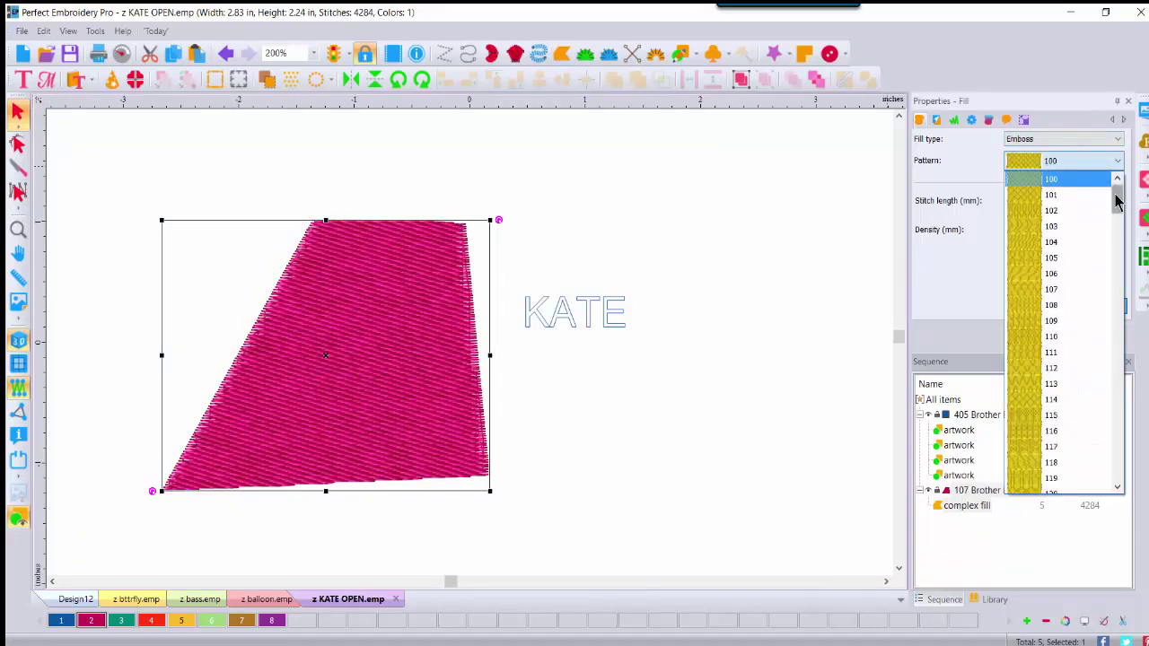
pyautogui.moveTo(1117, 202); pyautogui.dragTo(1128, 467)
pyautogui.click(1088, 435)
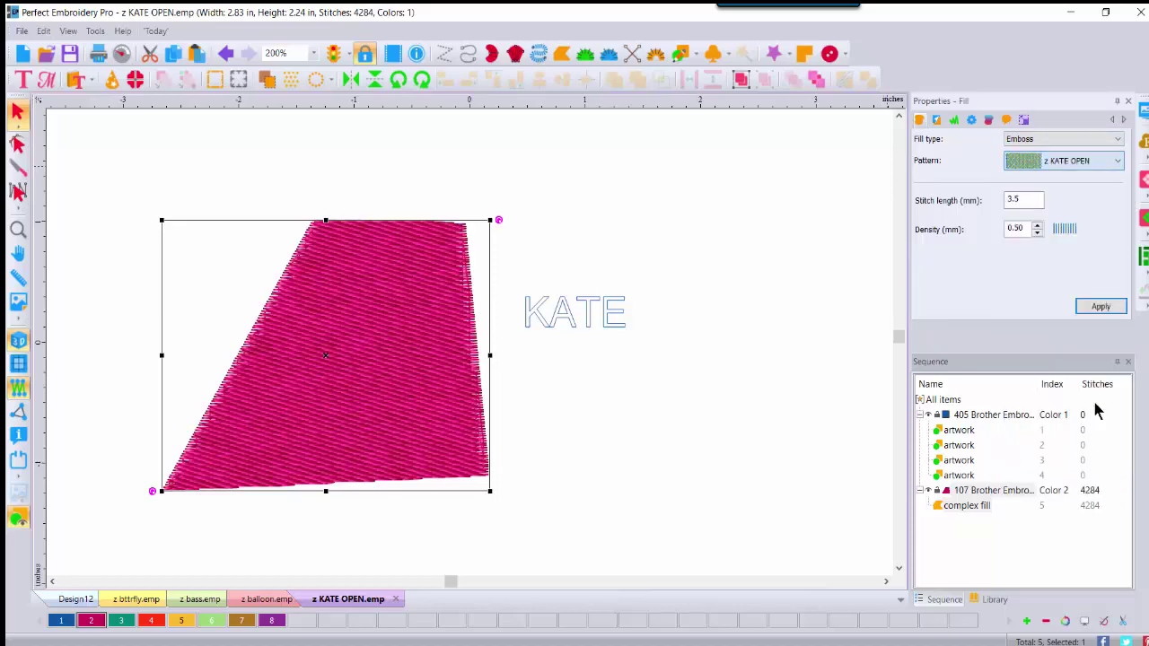
pyautogui.click(1099, 306)
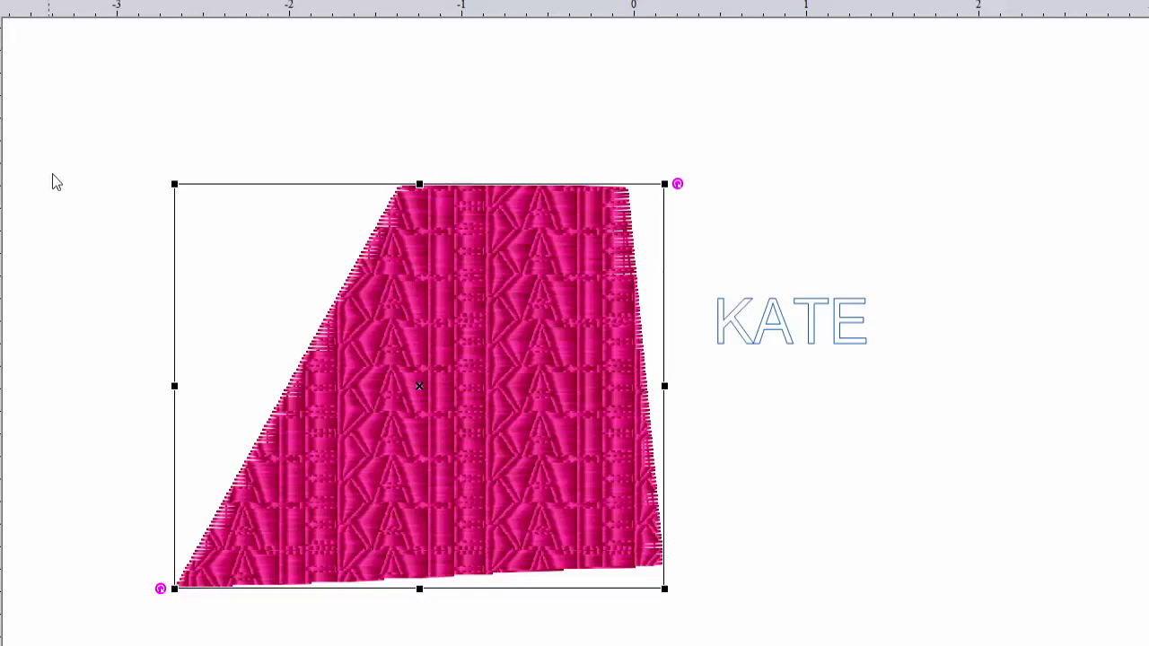
# - Edit the fill's nodes to pull its upper-left corner outward into a near-rectangle, and level the stitch angle line close to horizontal
pyautogui.press('h')
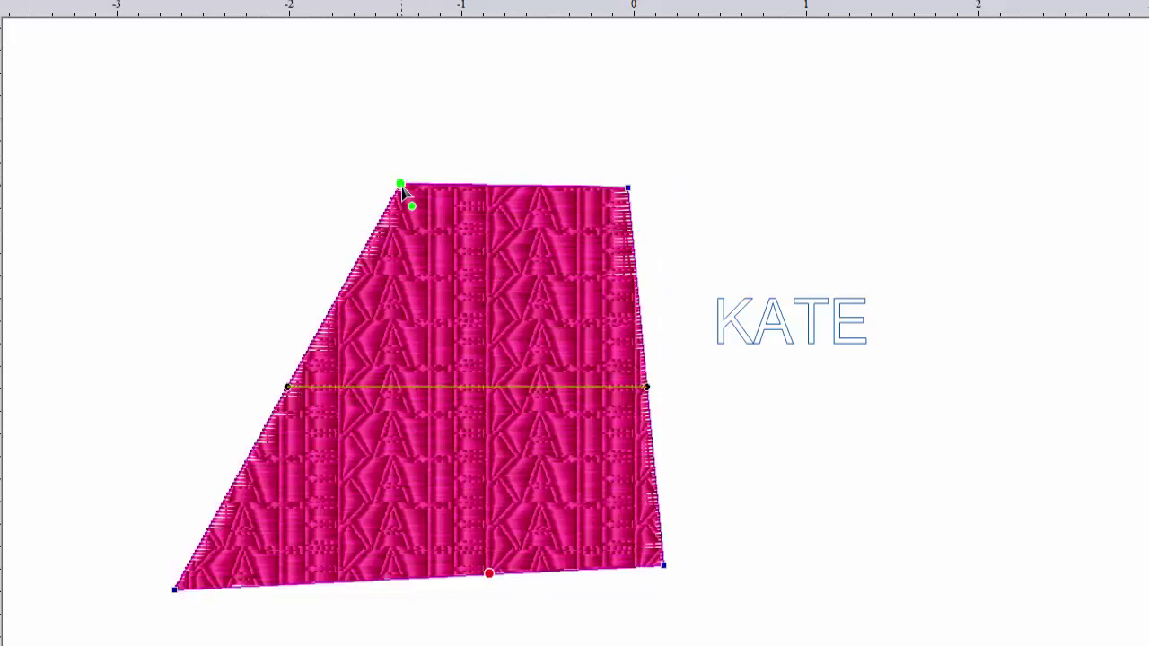
pyautogui.click(400, 185)
pyautogui.moveTo(400, 185); pyautogui.dragTo(154, 181)
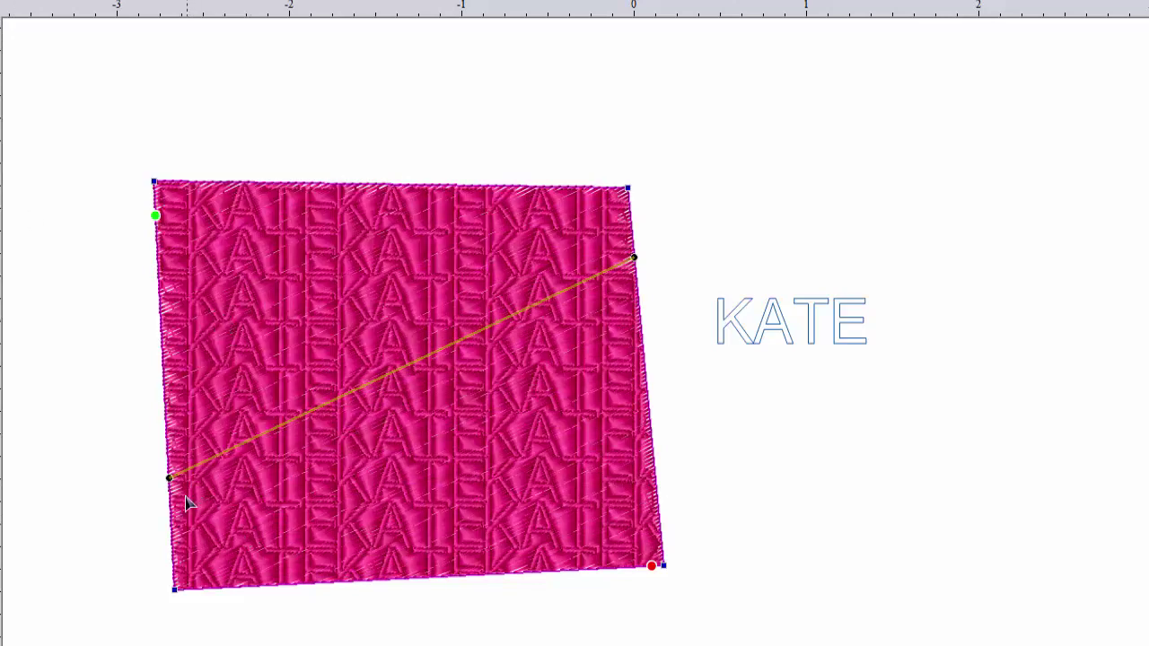
pyautogui.moveTo(170, 476); pyautogui.dragTo(158, 266)
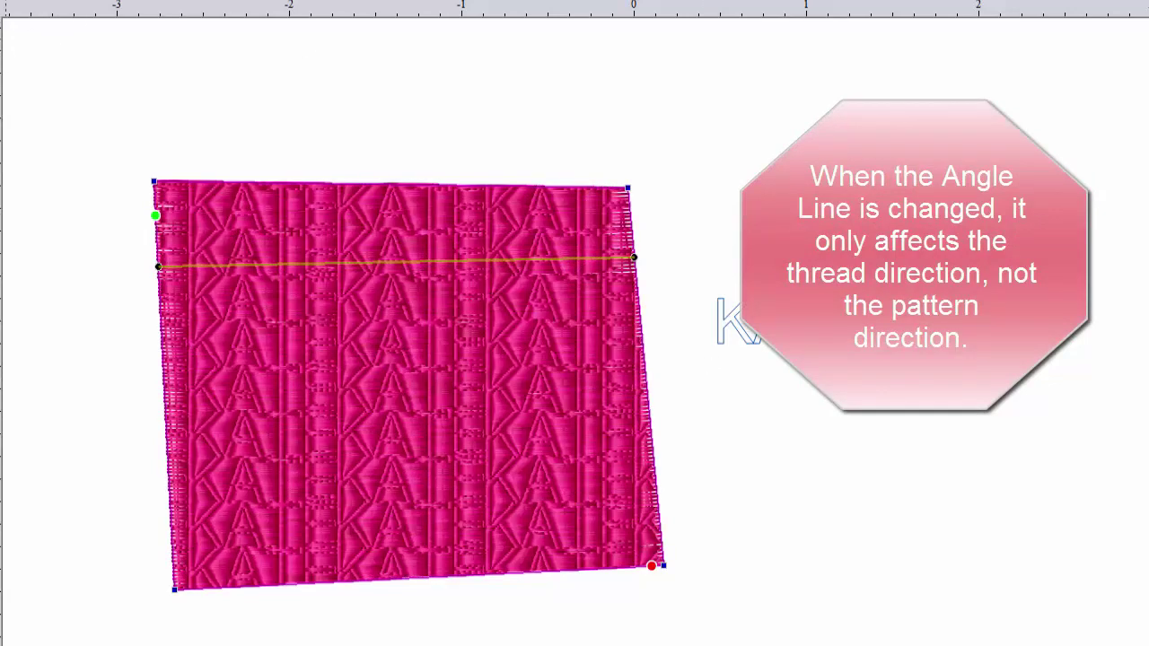
pyautogui.press('Escape')
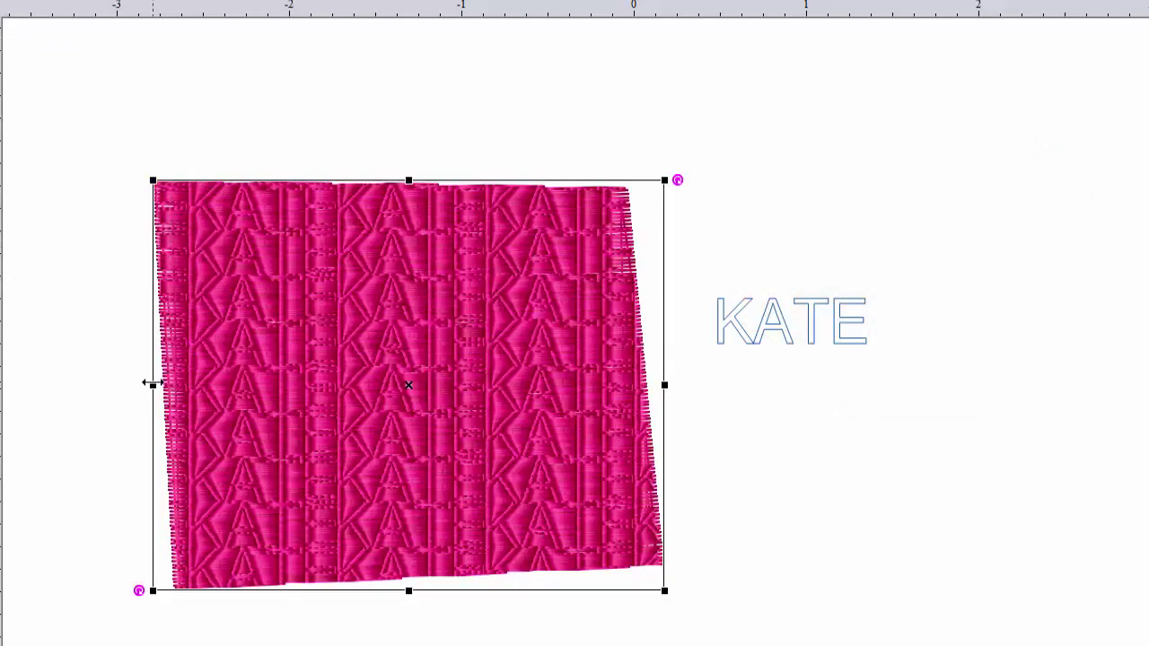
# - Narrow and widen the embossed fill from its left edge to test the pattern, ending at about 2.89 in wide
pyautogui.moveTo(151, 384); pyautogui.dragTo(216, 385)
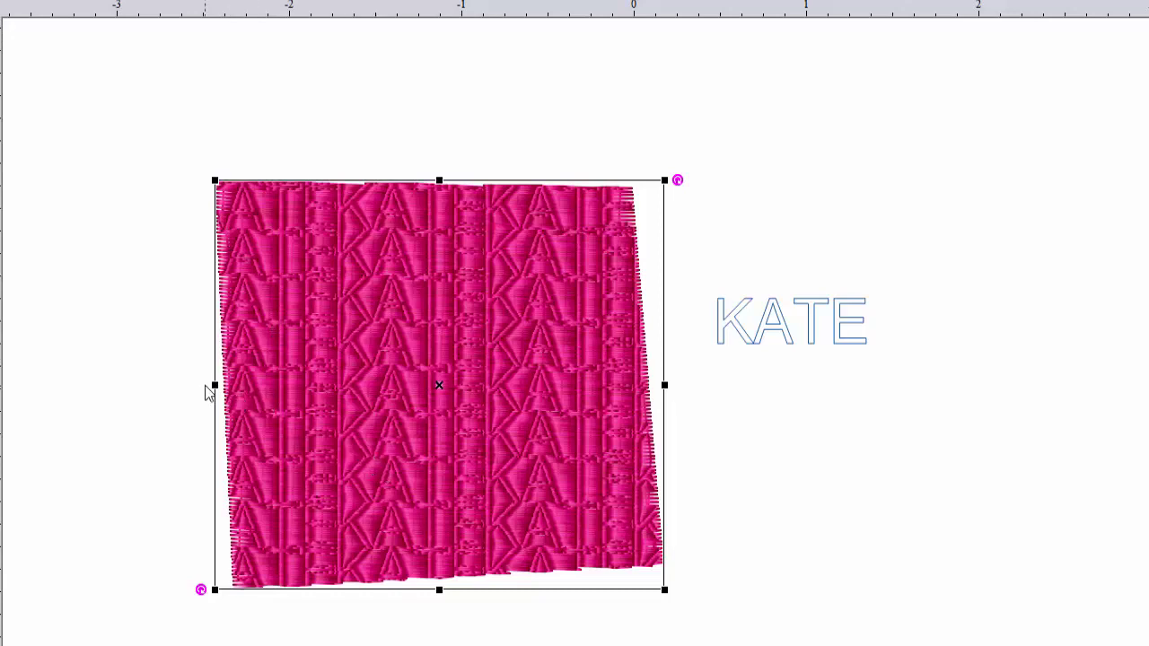
pyautogui.moveTo(215, 385); pyautogui.dragTo(136, 387)
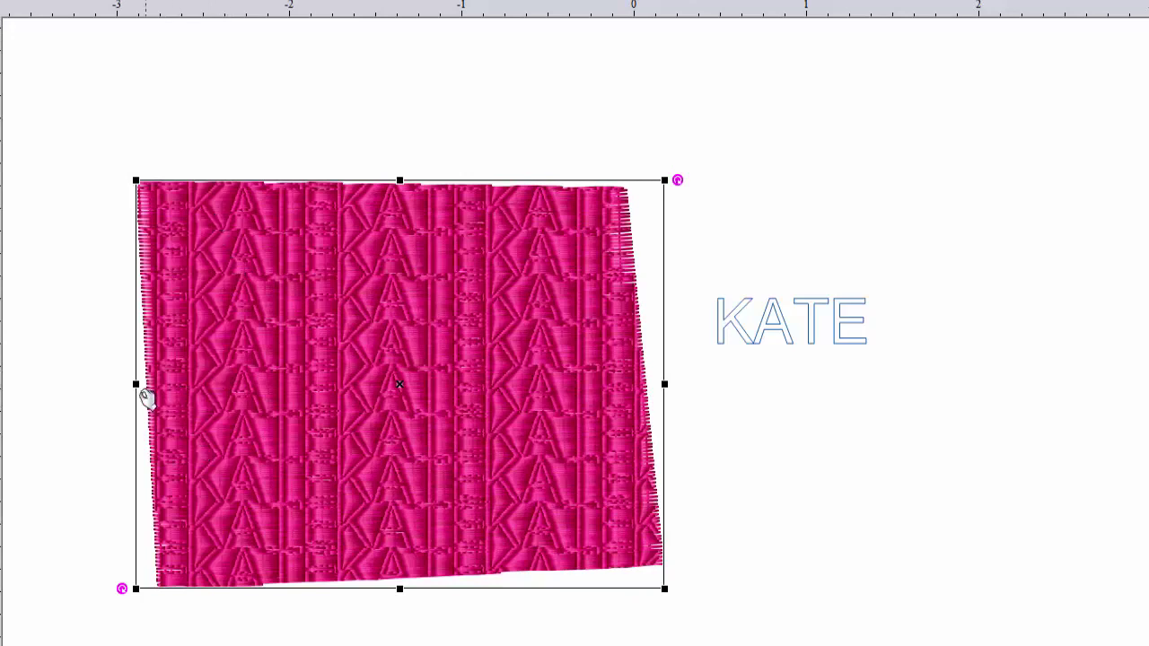
pyautogui.moveTo(134, 385); pyautogui.dragTo(164, 380)
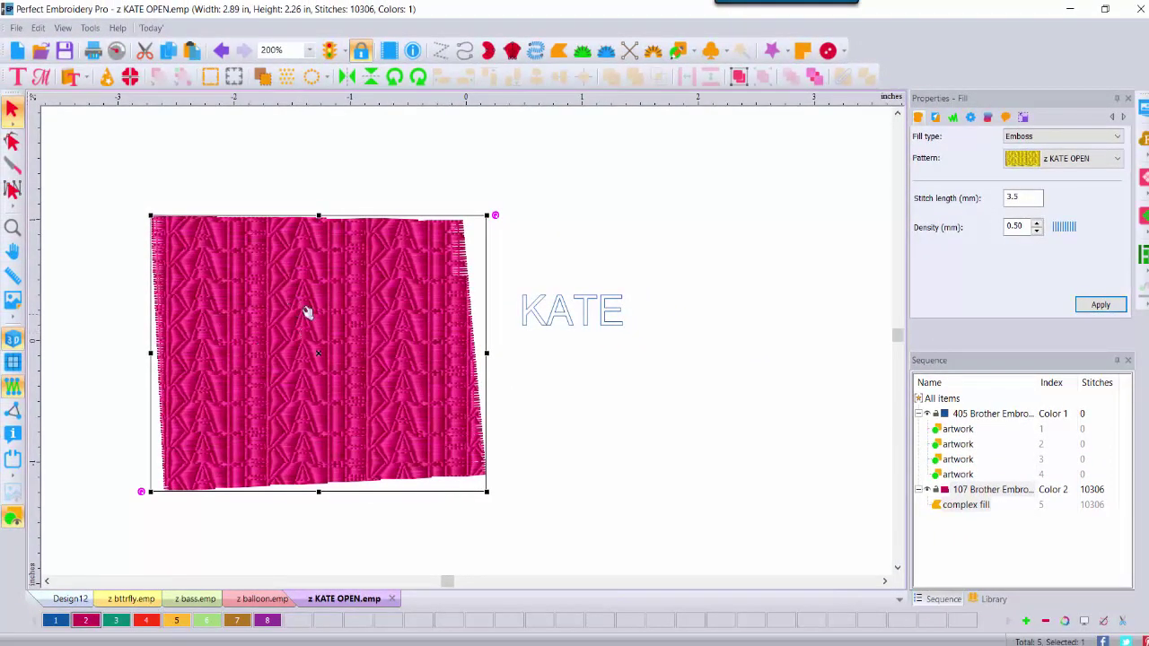
# - Delete the test fill and draw a small heart artwork outline just before the first letter of the lettering
pyautogui.press('Delete')
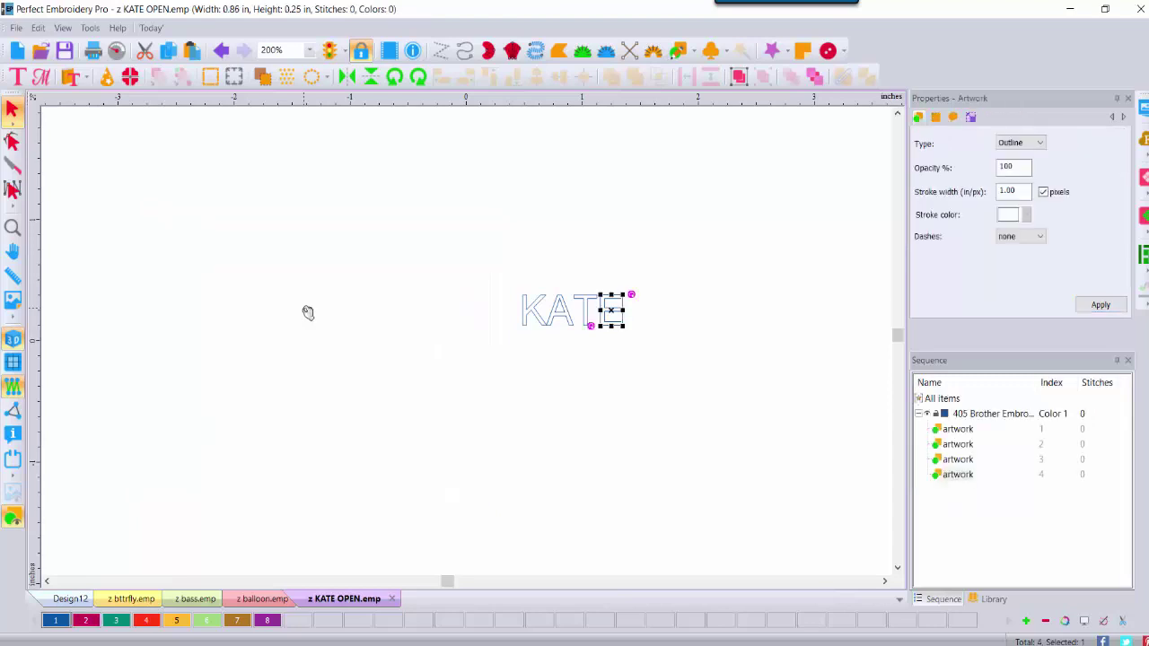
pyautogui.click(681, 279)
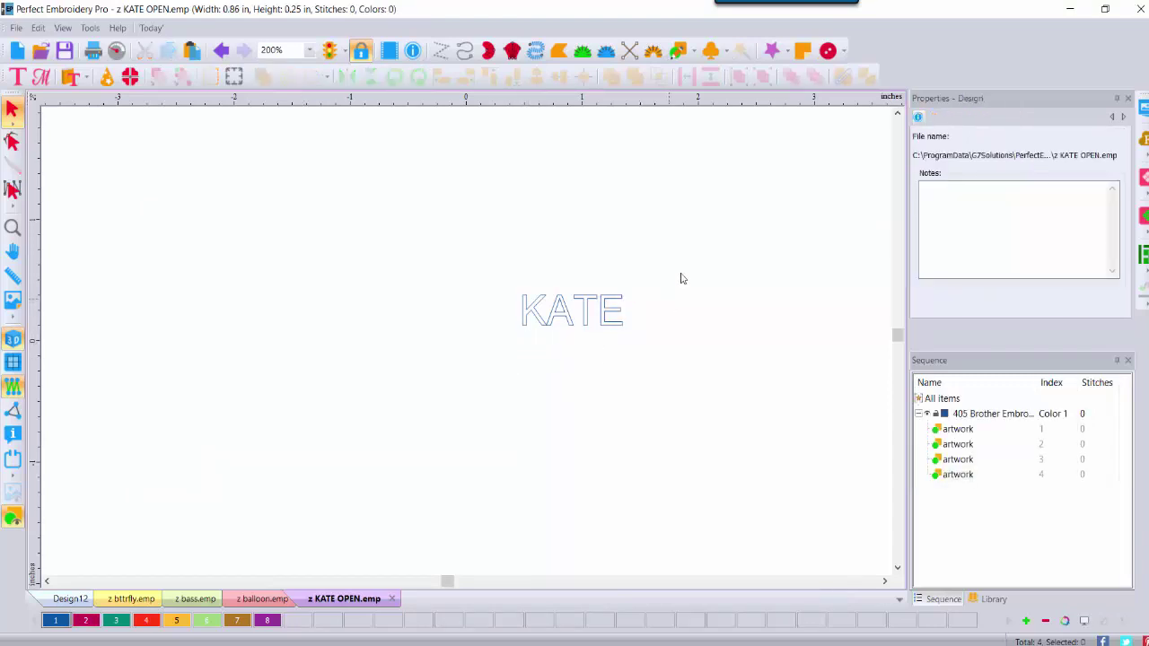
pyautogui.click(691, 51)
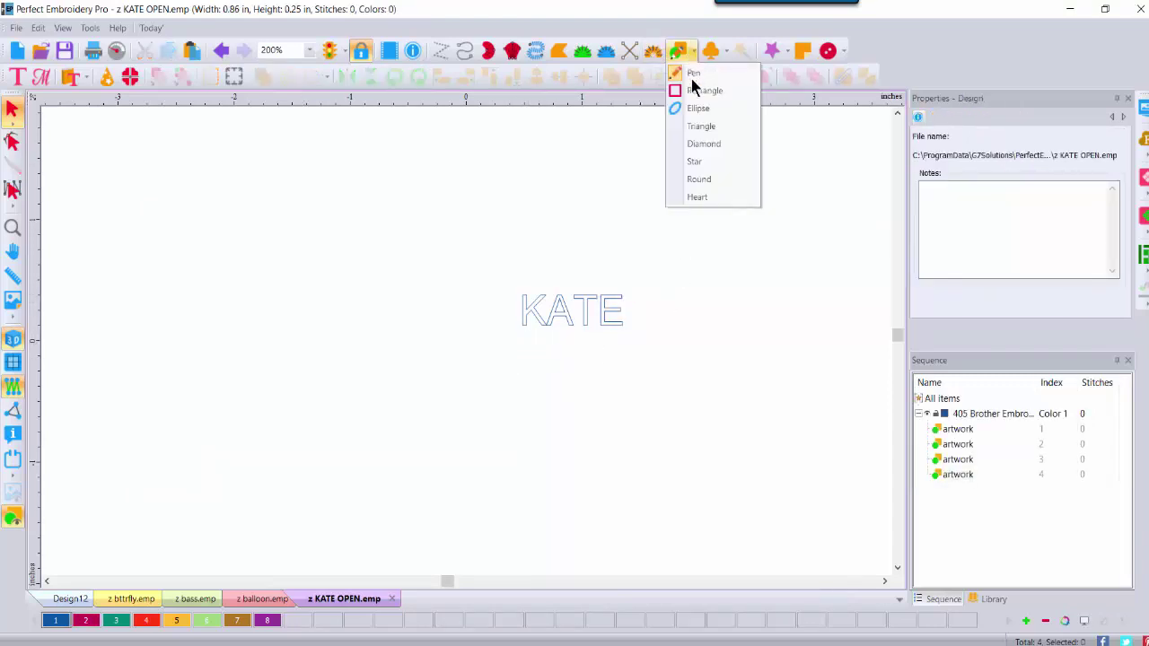
pyautogui.click(692, 200)
pyautogui.moveTo(489, 293); pyautogui.dragTo(516, 324)
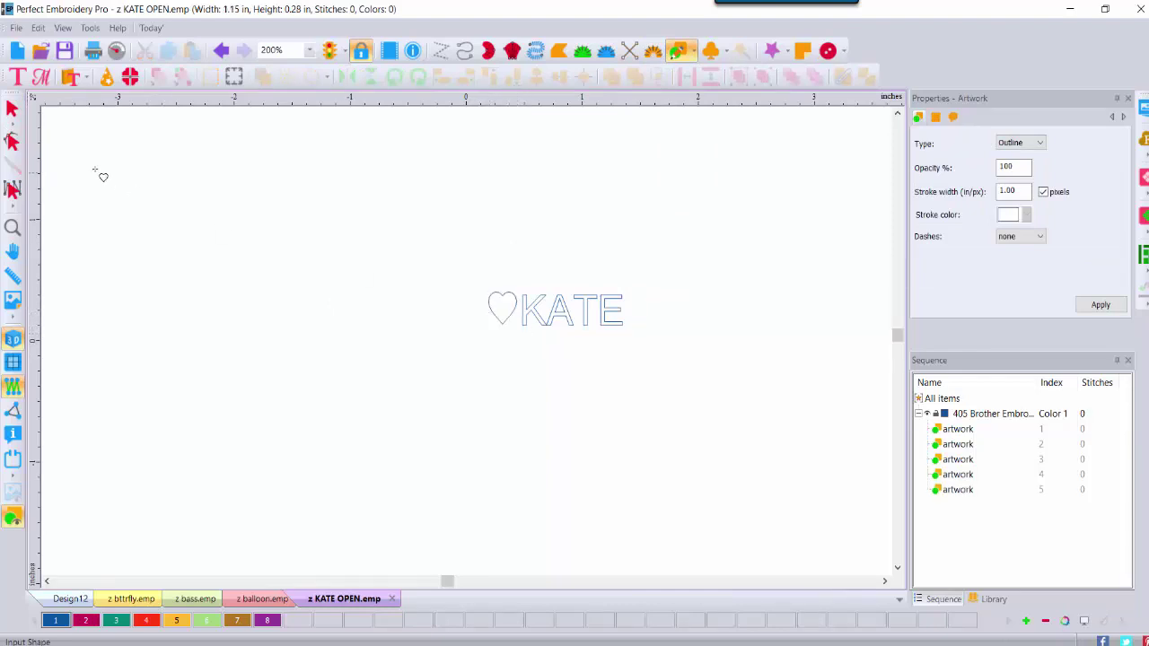
# - Fit the heart to the letters' height and narrow it close to the first letter, making the artwork about 1.06 by 0.26 in overall
pyautogui.click(12, 227)
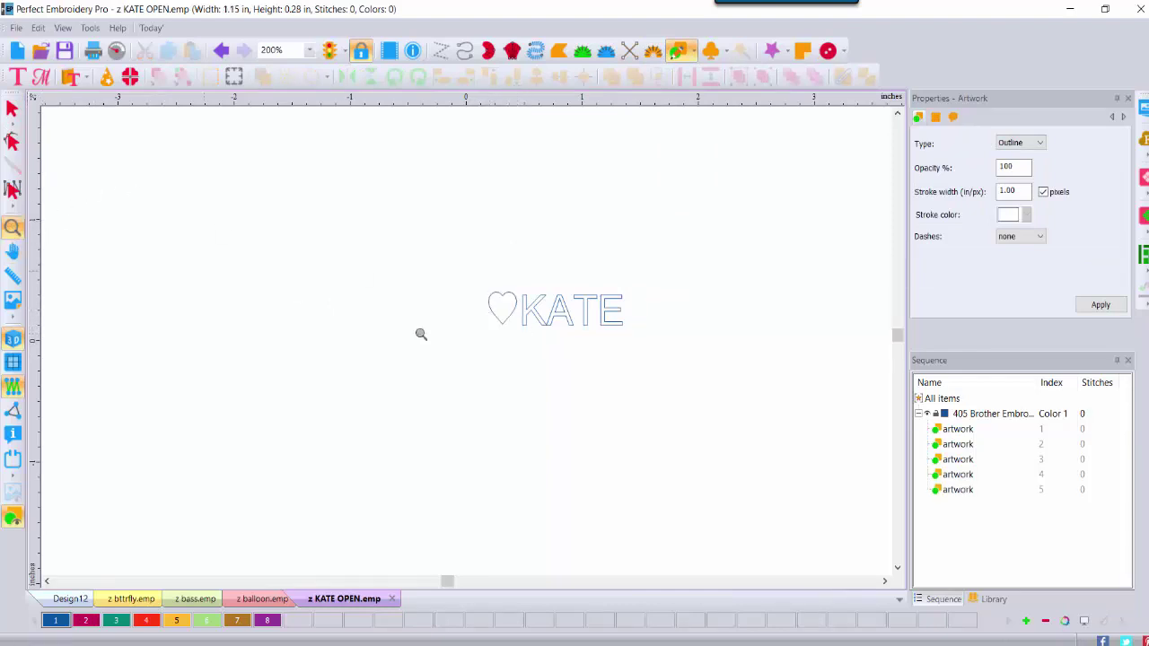
pyautogui.click(525, 316)
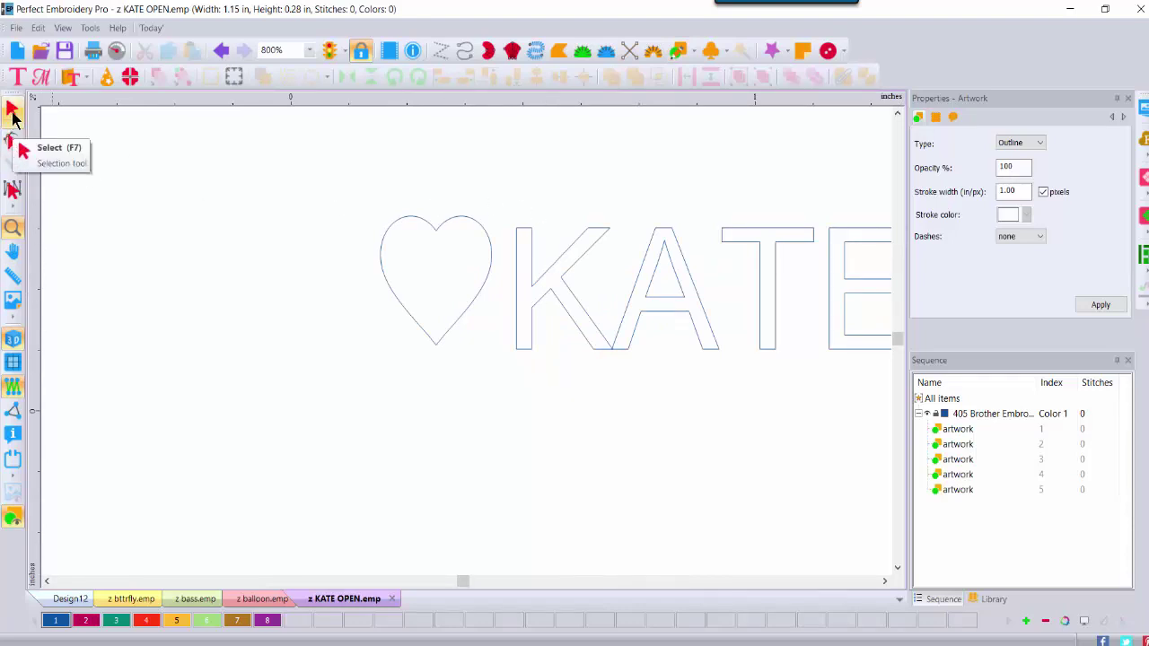
pyautogui.click(13, 108)
pyautogui.moveTo(439, 340); pyautogui.dragTo(458, 344)
pyautogui.moveTo(454, 220); pyautogui.dragTo(455, 225)
pyautogui.moveTo(398, 288); pyautogui.dragTo(426, 288)
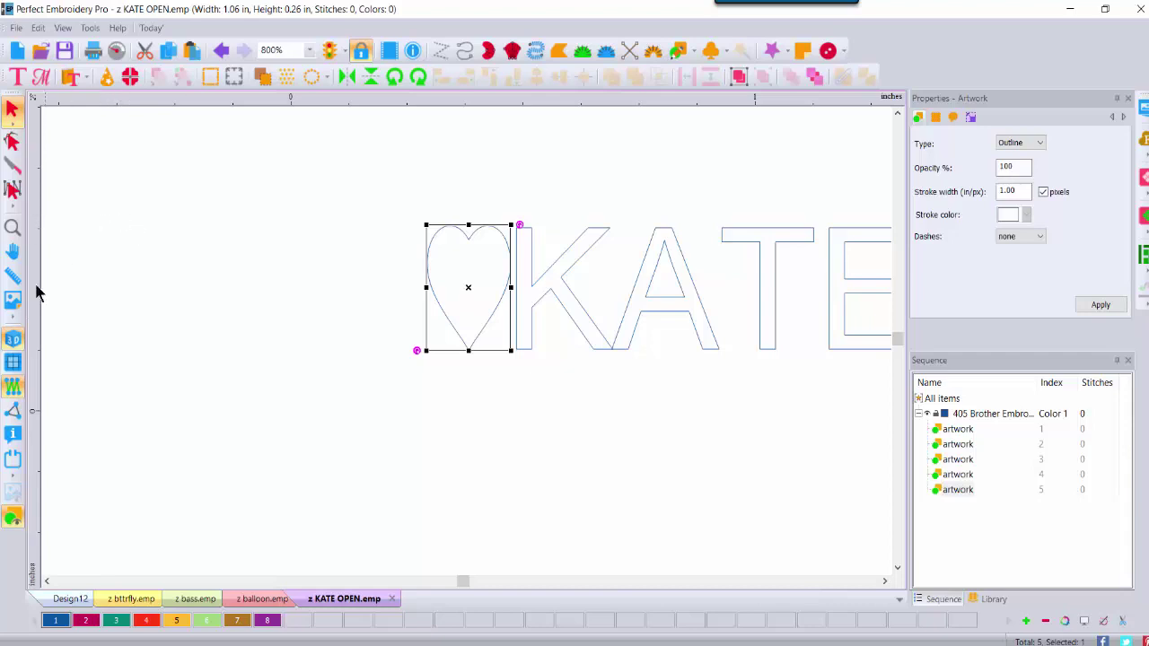
pyautogui.click(13, 228)
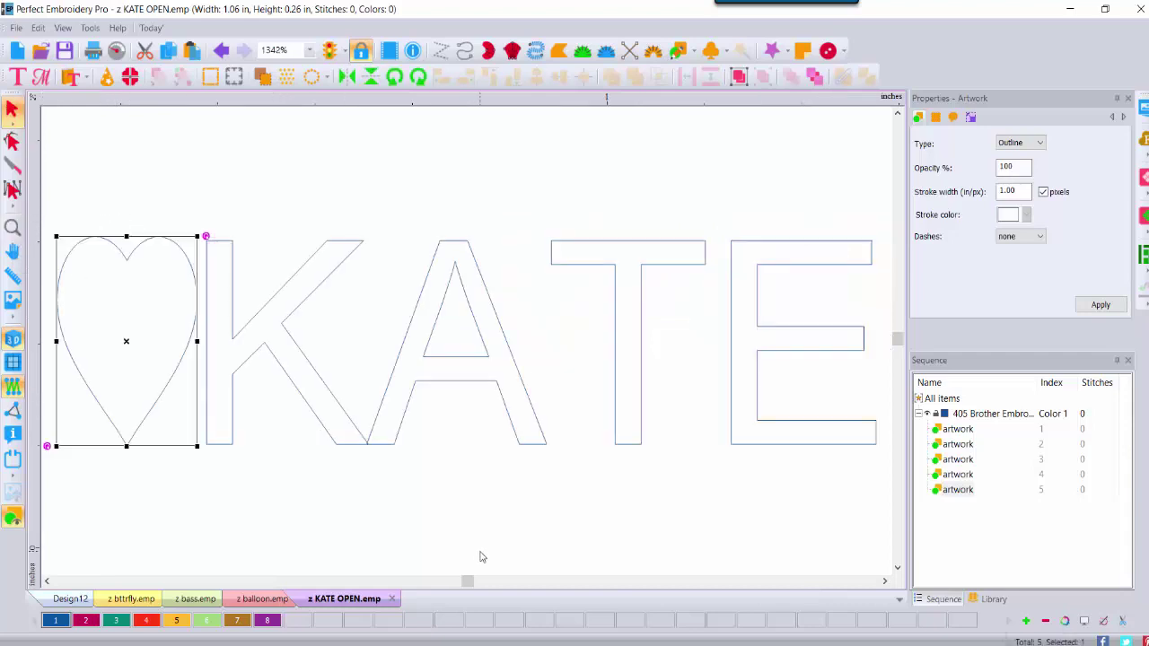
pyautogui.click(324, 431)
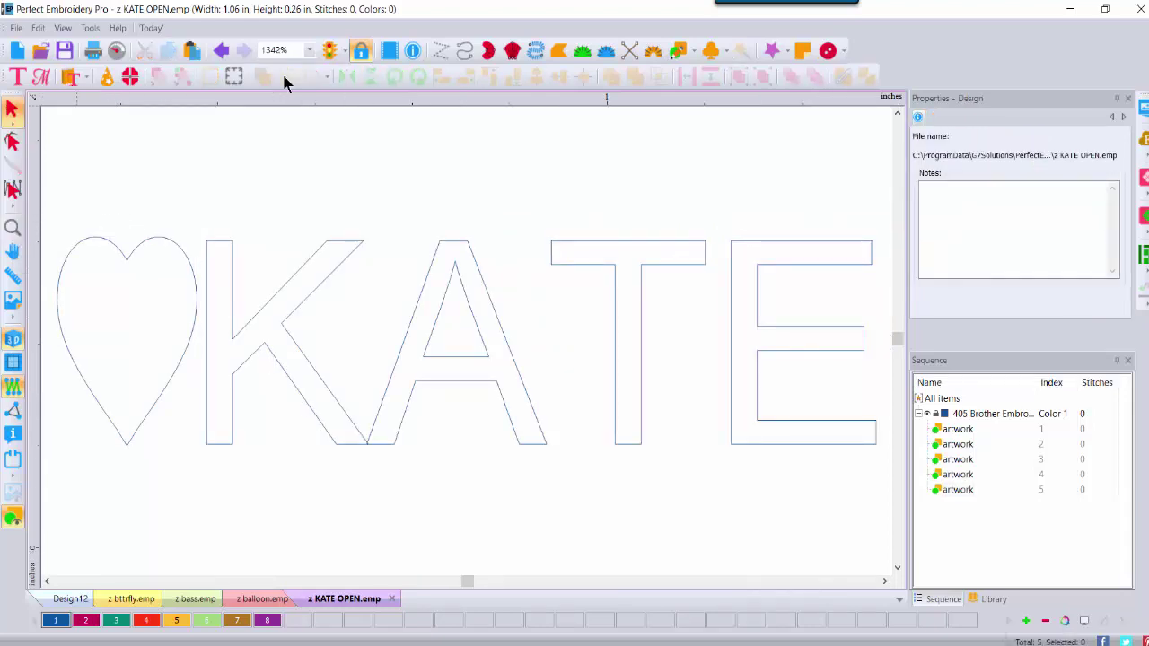
pyautogui.click(307, 51)
pyautogui.click(277, 206)
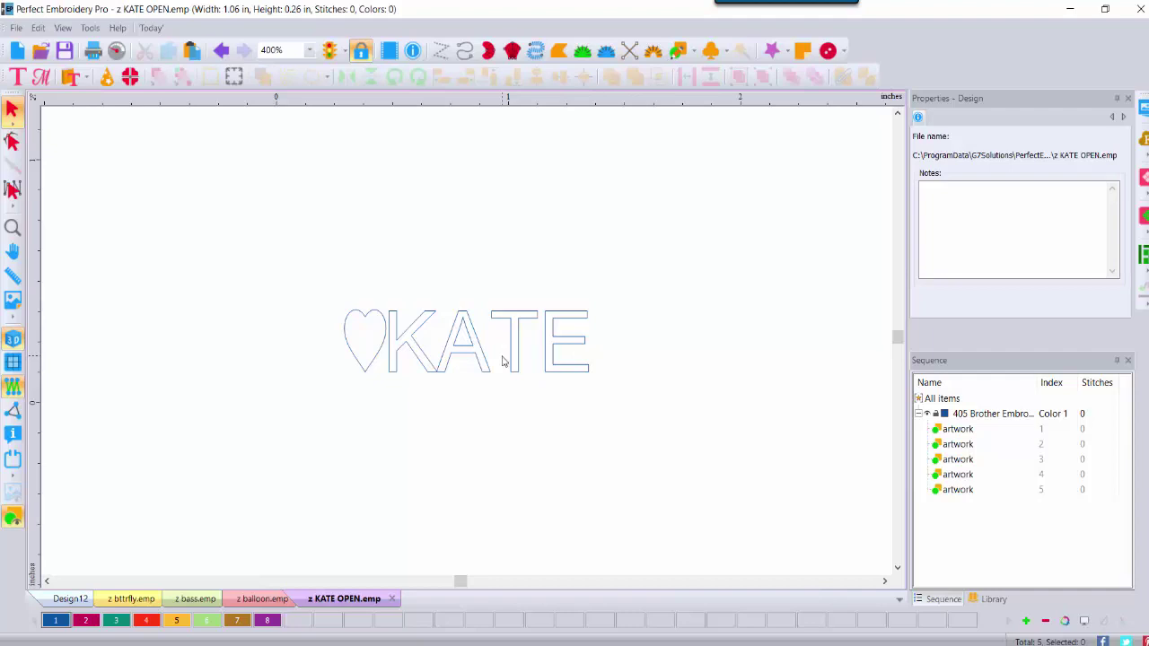
# - Save the heart and lettering in the Emboss folder as an Emboss Pattern (EMP), named "z" plus the first name and "heart"
pyautogui.click(15, 28)
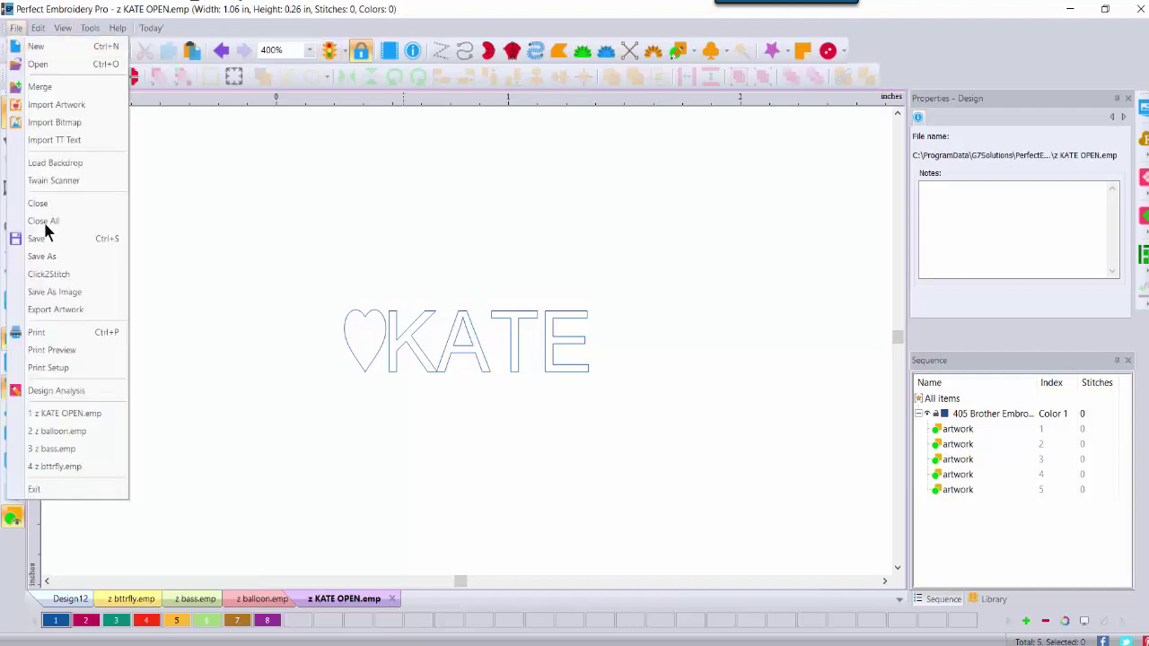
pyautogui.click(38, 257)
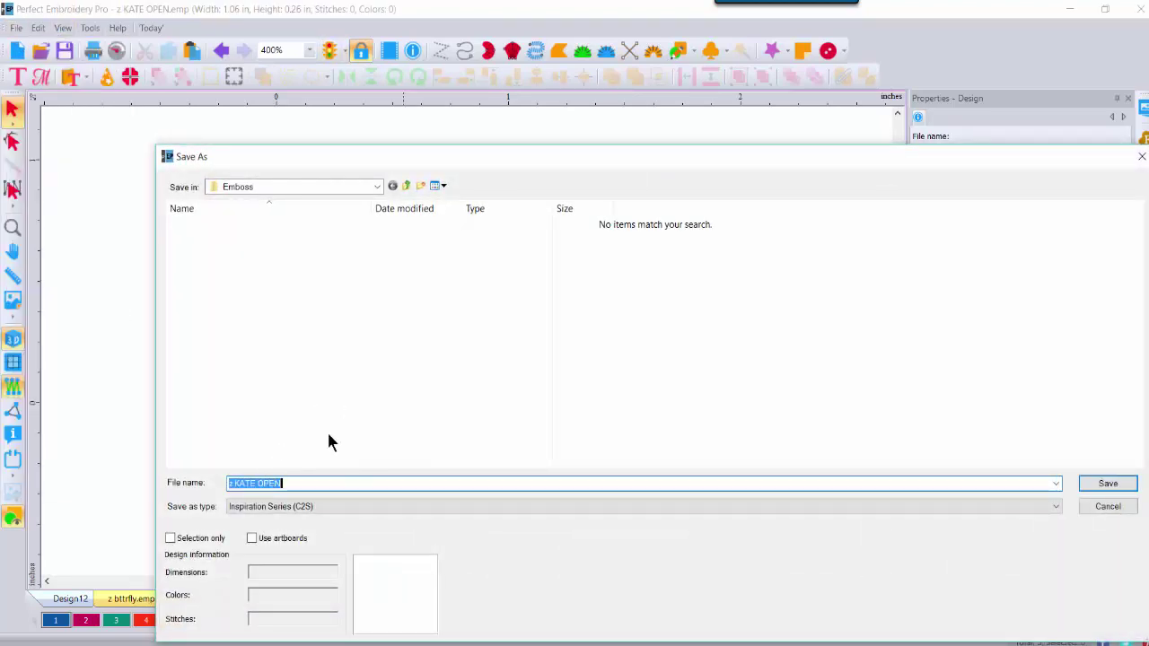
pyautogui.click(312, 509)
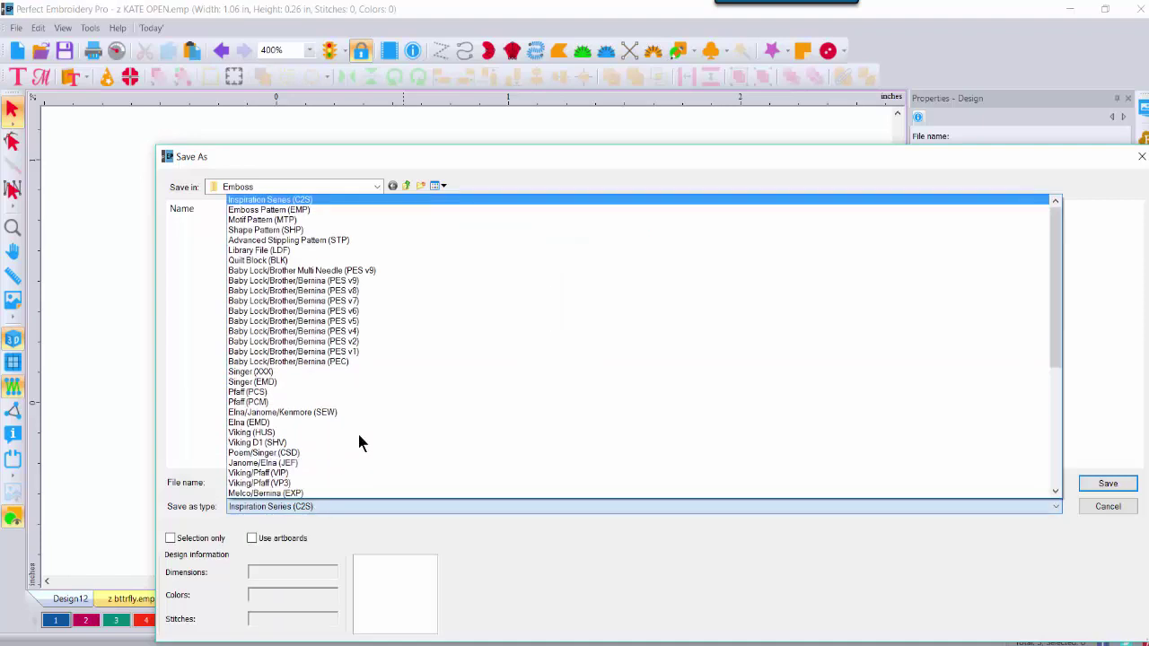
pyautogui.click(312, 211)
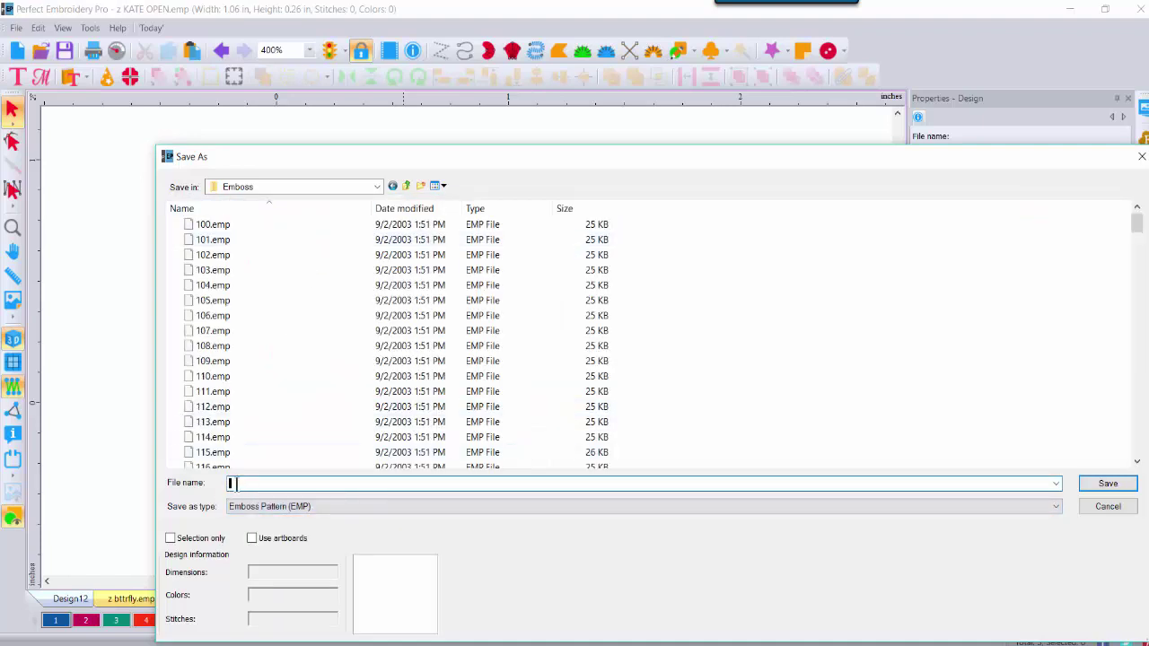
pyautogui.write('z')
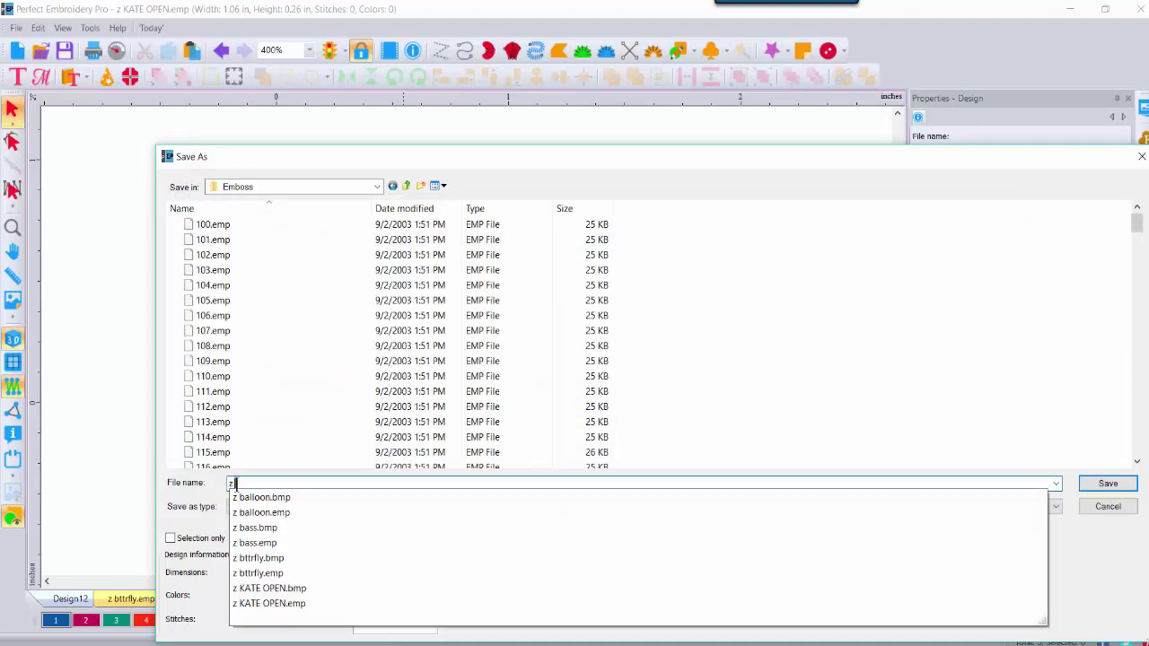
pyautogui.write(' KATE')
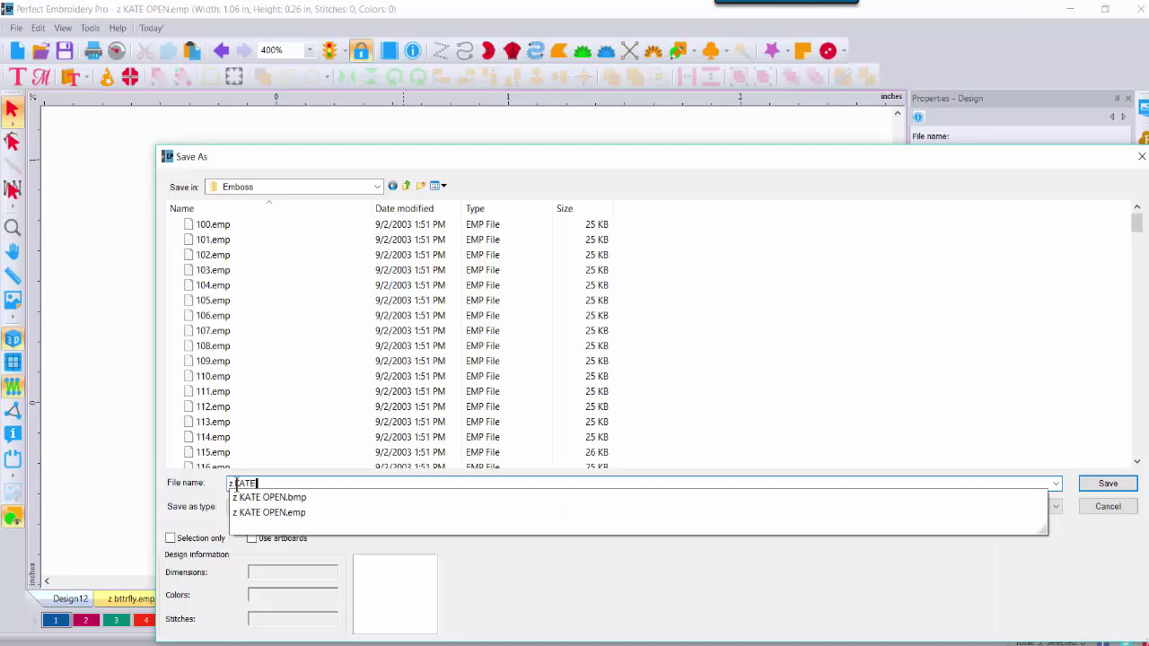
pyautogui.write(' heart')
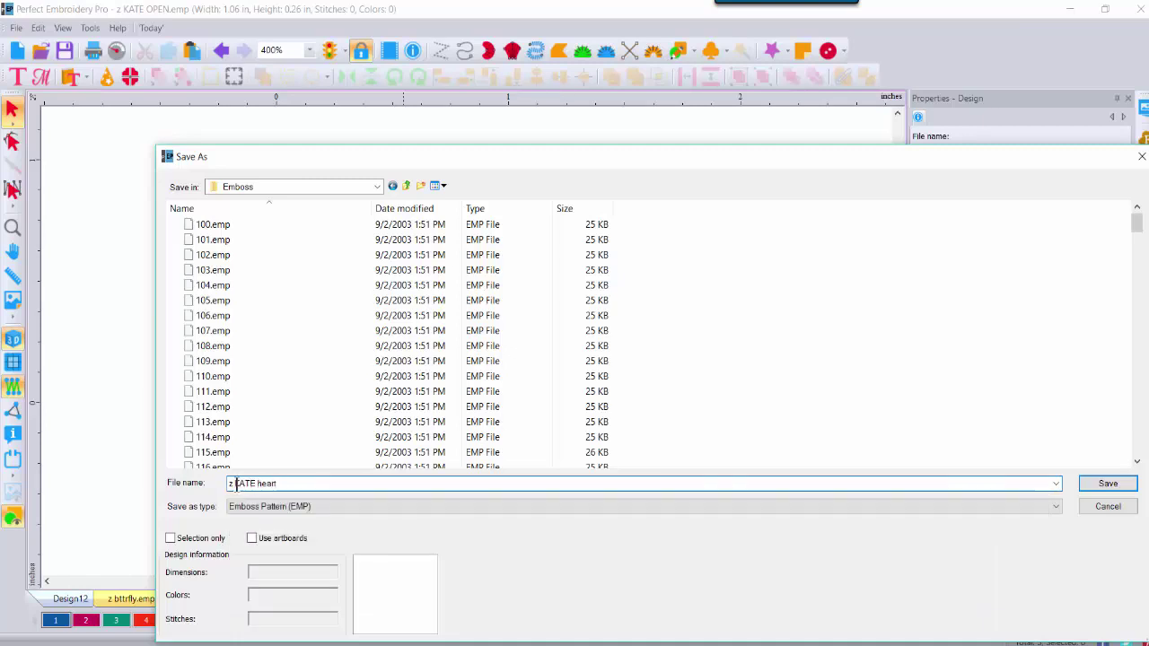
pyautogui.click(1108, 483)
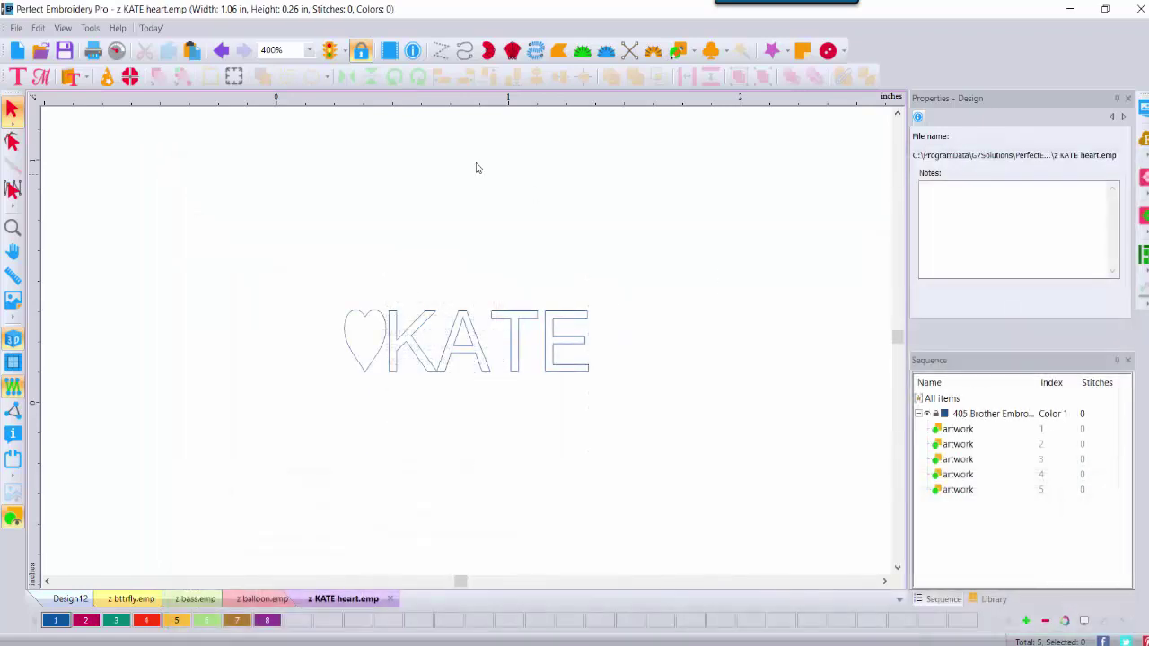
# - Draw a four-sided complex fill about 0.94 by 0.80 in after the lettering and recolor it with color 2
pyautogui.click(557, 50)
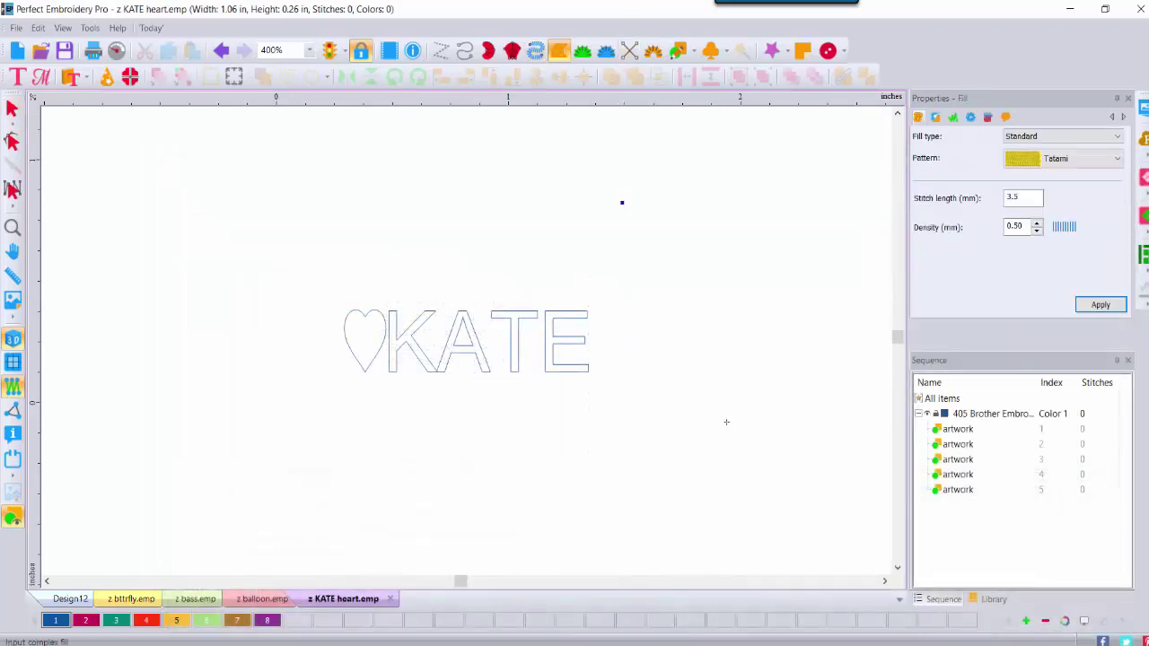
pyautogui.click(828, 208)
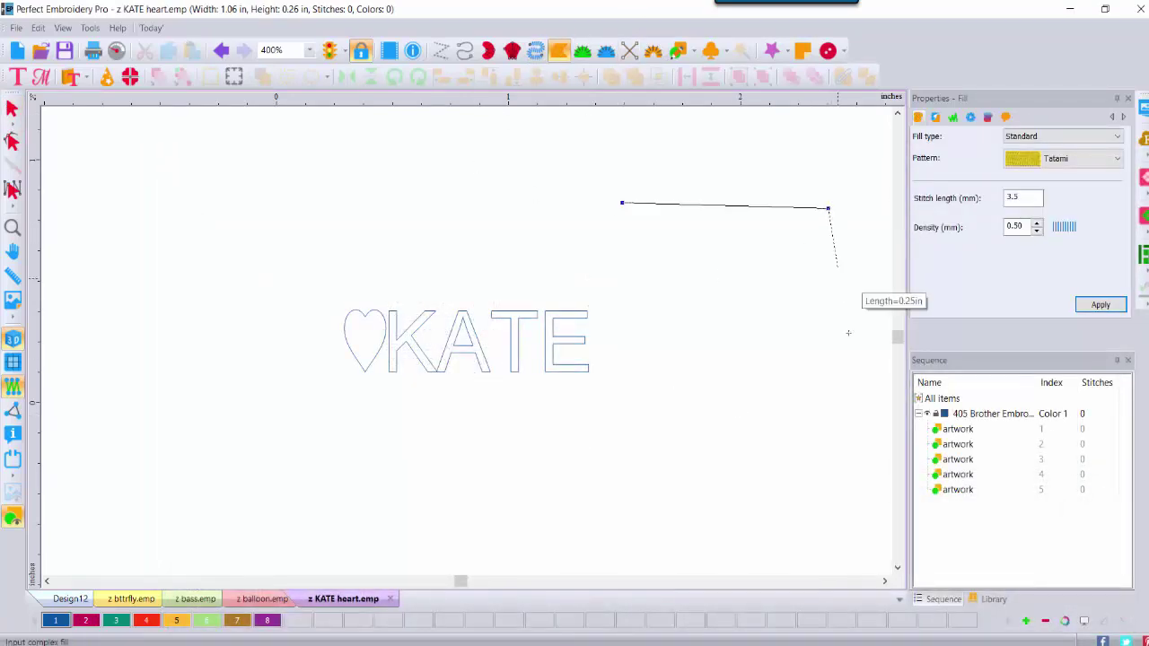
pyautogui.click(840, 394)
pyautogui.click(623, 397)
pyautogui.press('Return')
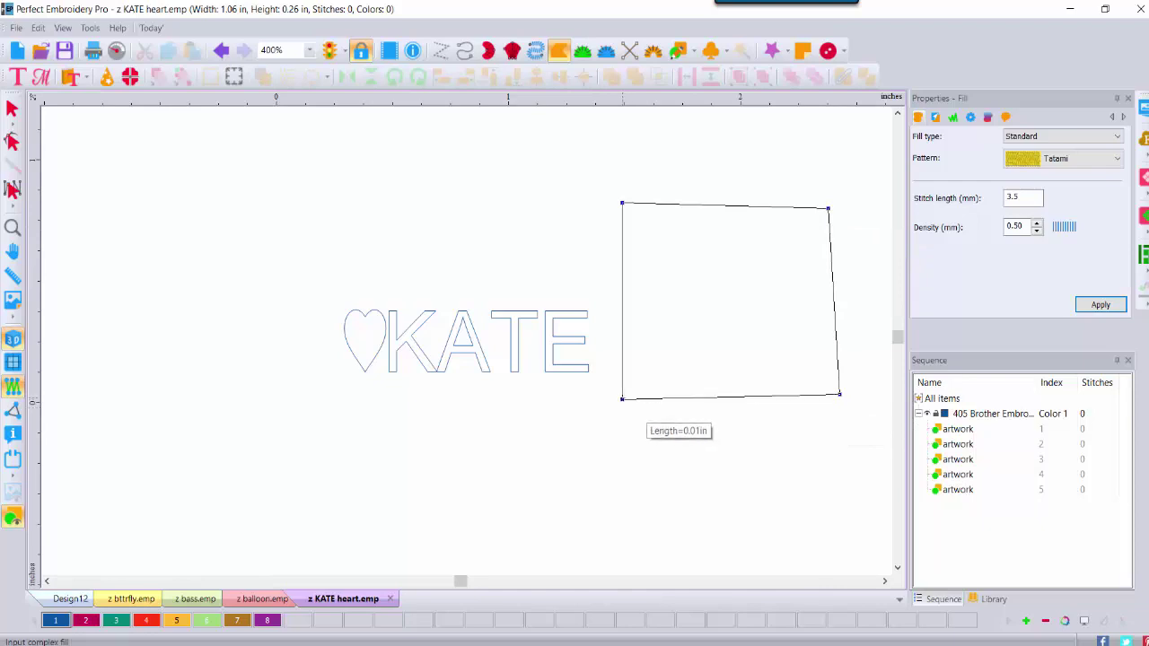
pyautogui.click(12, 107)
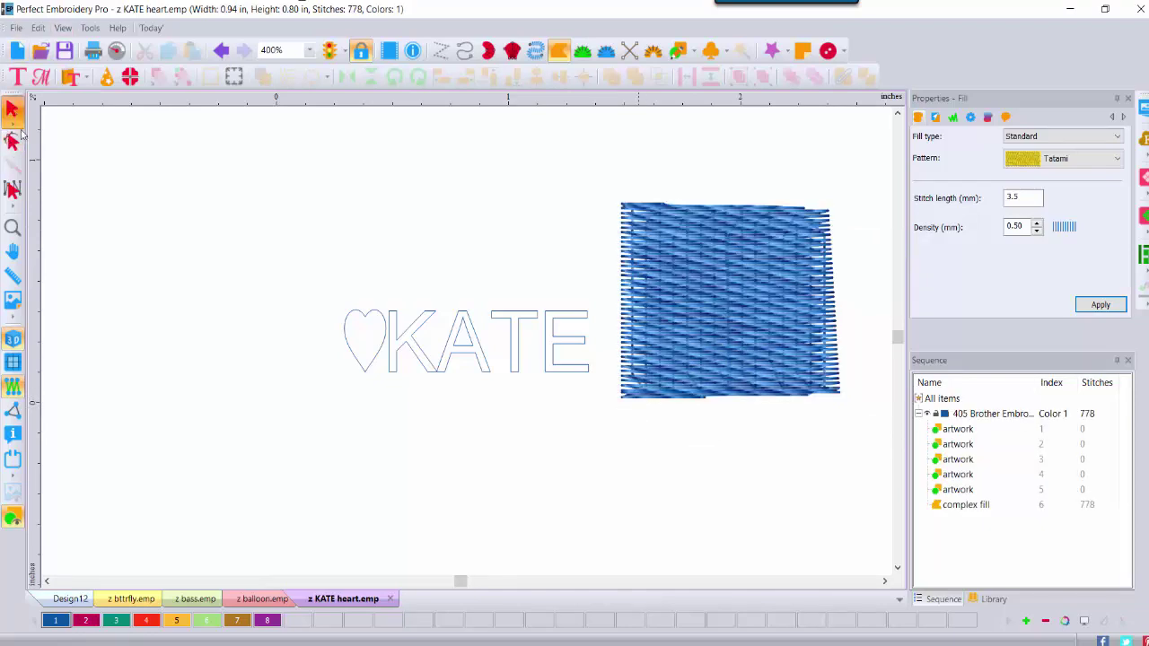
pyautogui.click(85, 621)
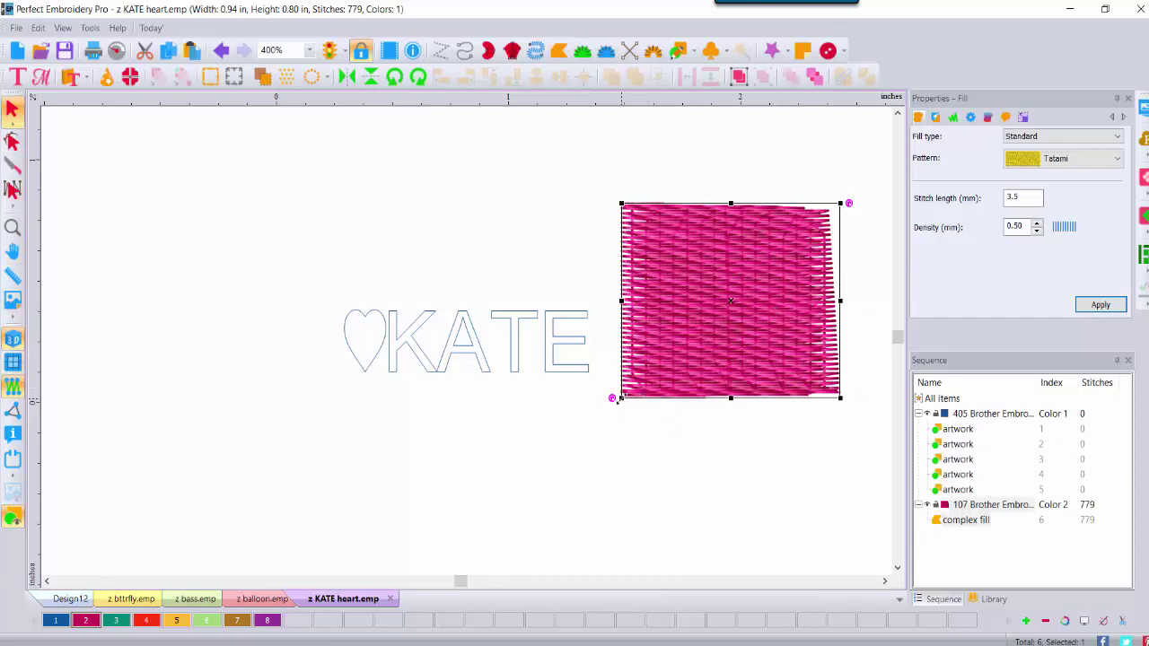
# - Enlarge the new complex fill to about 1.30 by 1.11 in and move it clear of the lettering
pyautogui.moveTo(616, 401); pyautogui.dragTo(535, 475)
pyautogui.moveTo(655, 380); pyautogui.dragTo(741, 359)
pyautogui.click(13, 227)
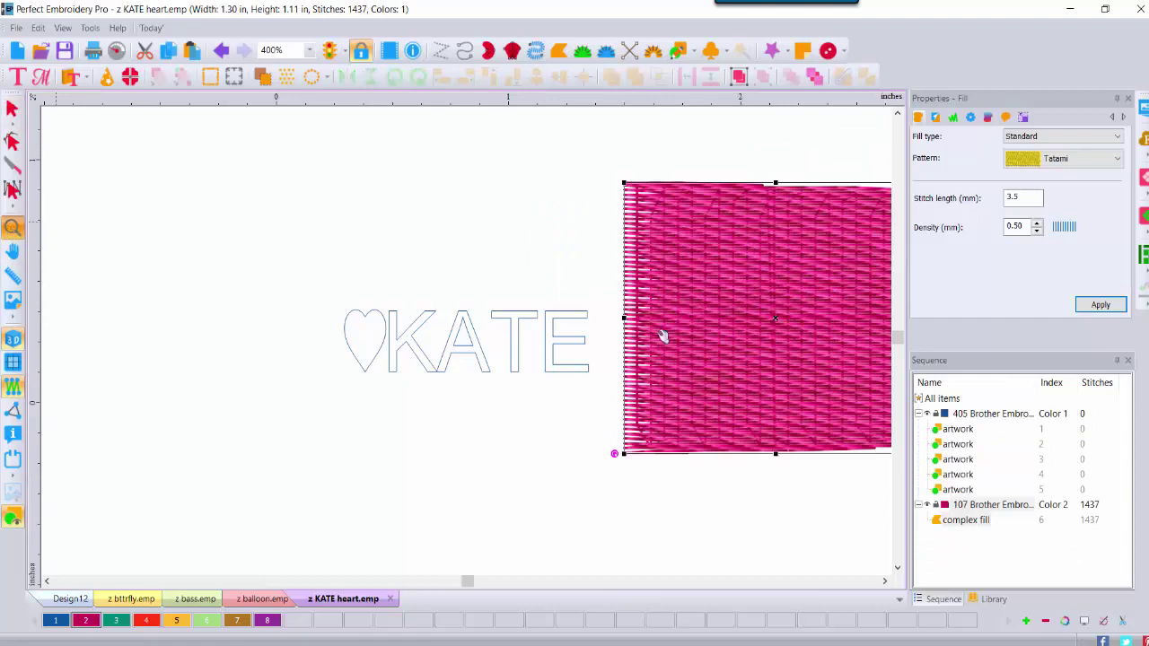
# - Change the complex fill to the Emboss fill type with the newly saved heart-and-name pattern
pyautogui.click(662, 337)
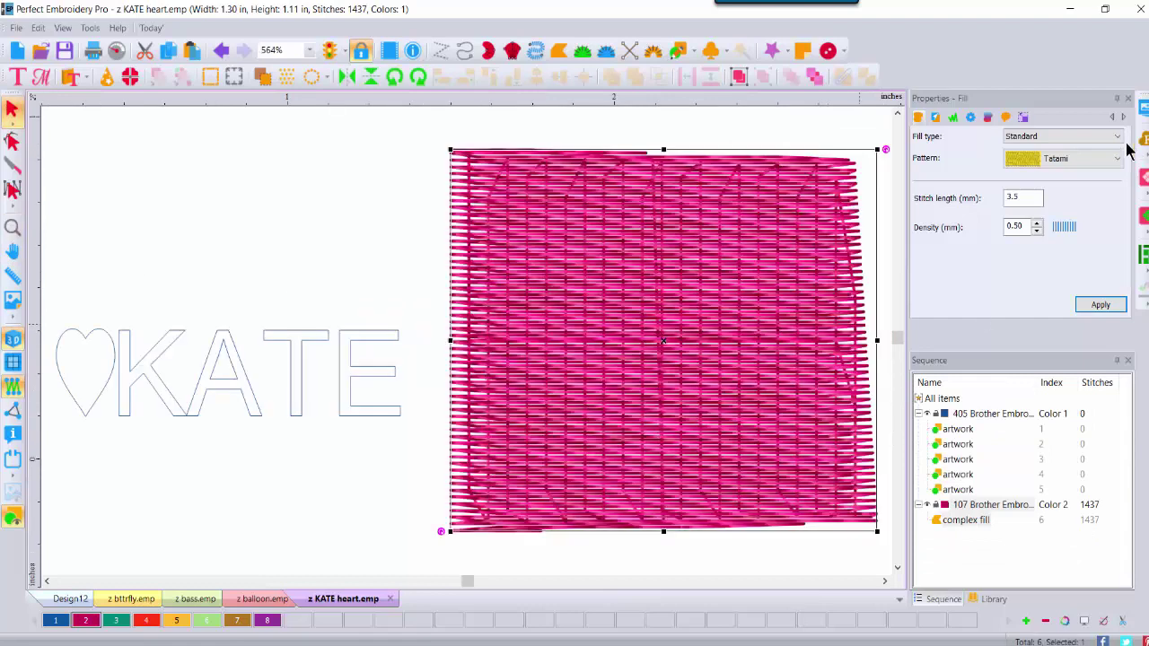
pyautogui.click(309, 51)
pyautogui.click(284, 199)
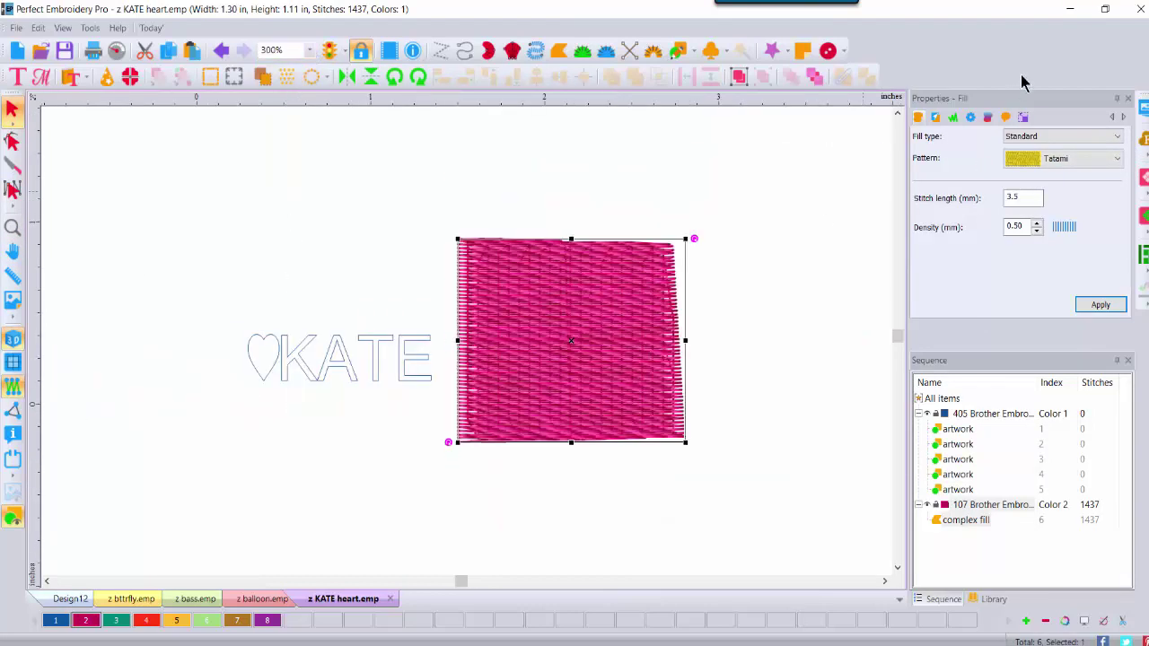
pyautogui.click(1056, 142)
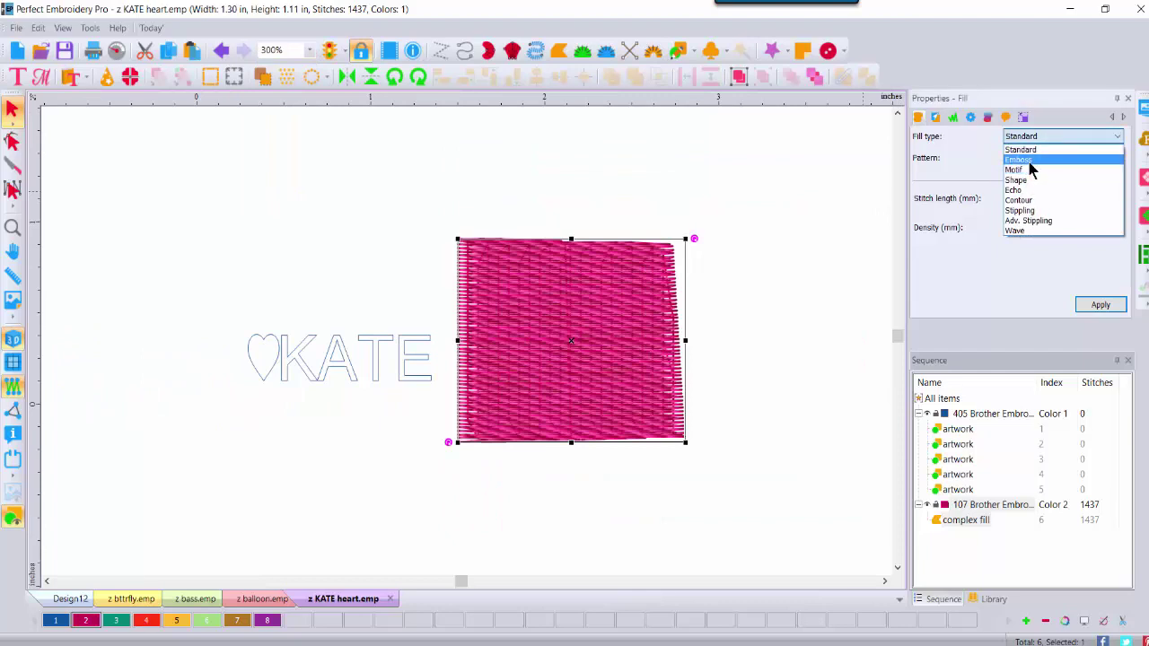
pyautogui.click(1033, 160)
pyautogui.click(1111, 159)
pyautogui.moveTo(1120, 212); pyautogui.dragTo(1126, 487)
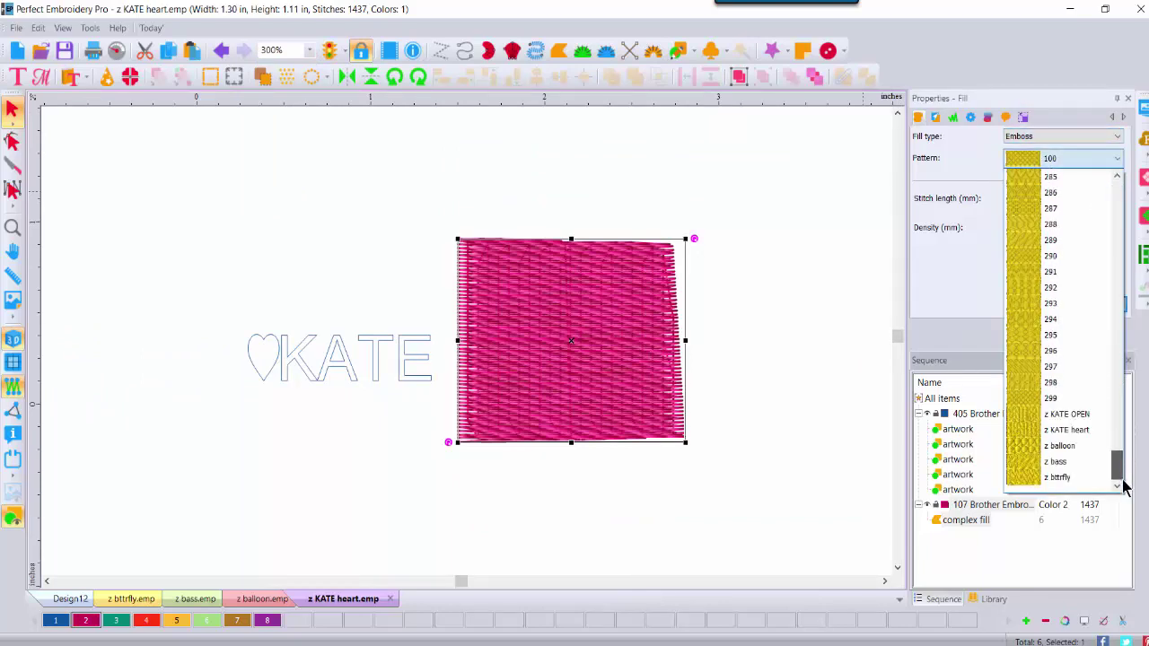
pyautogui.click(1077, 430)
pyautogui.click(1100, 306)
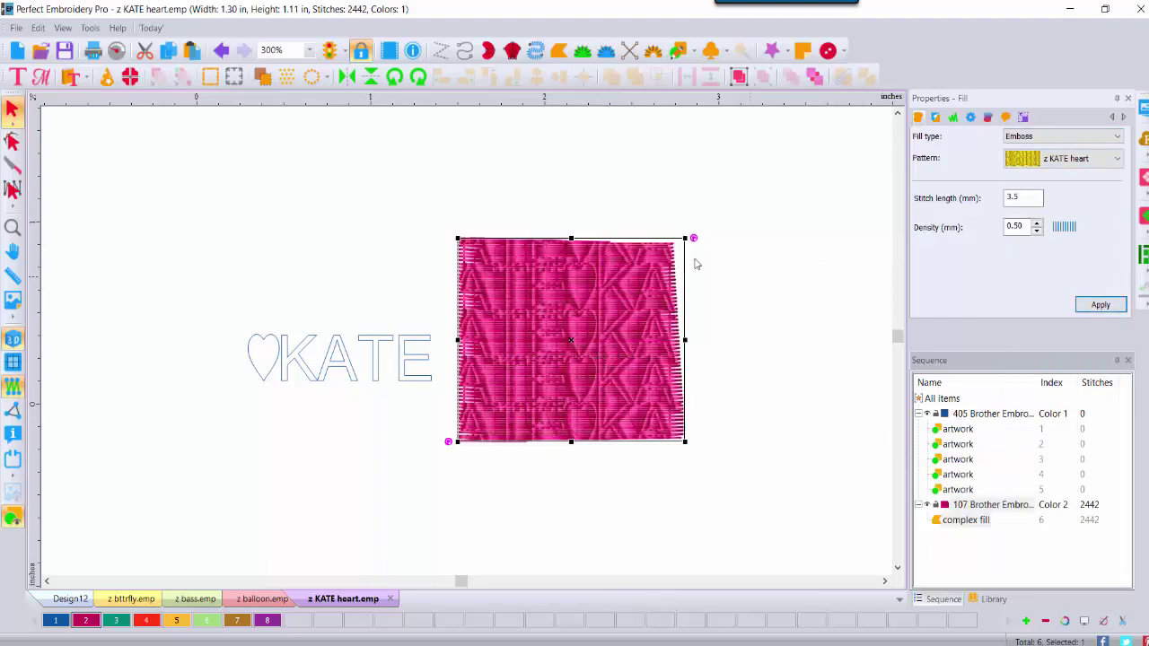
# - Enlarge the embossed fill and adjust both side edges so it is about 2.00 by 1.84 in and begins at a heart
pyautogui.moveTo(685, 238); pyautogui.dragTo(857, 143)
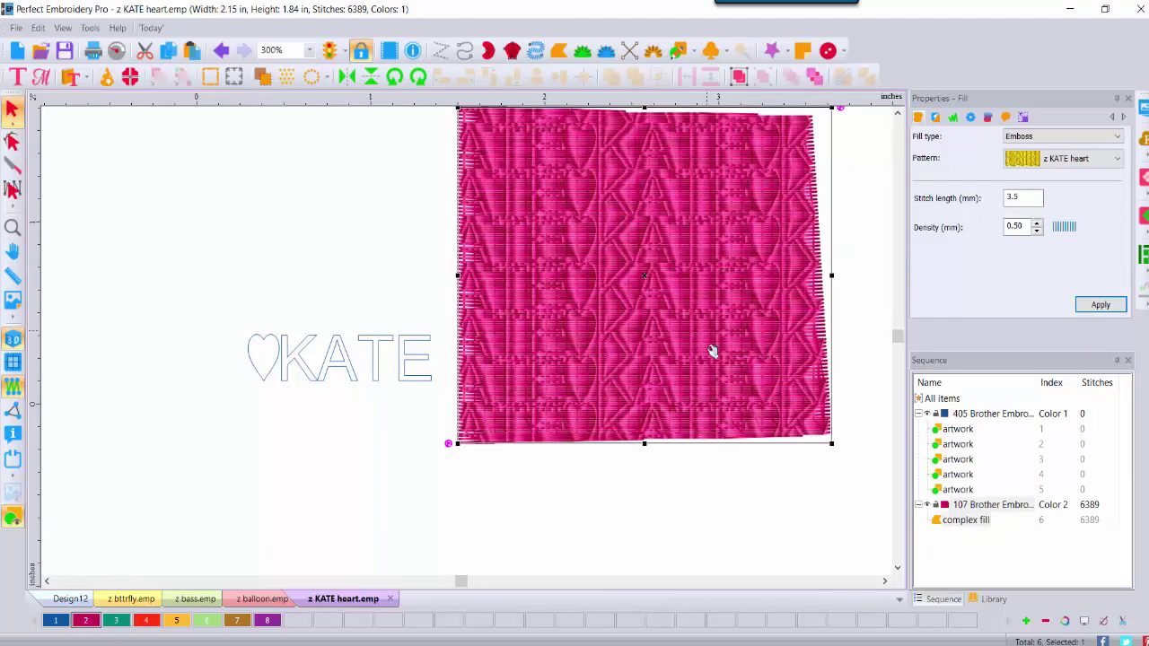
pyautogui.click(897, 115)
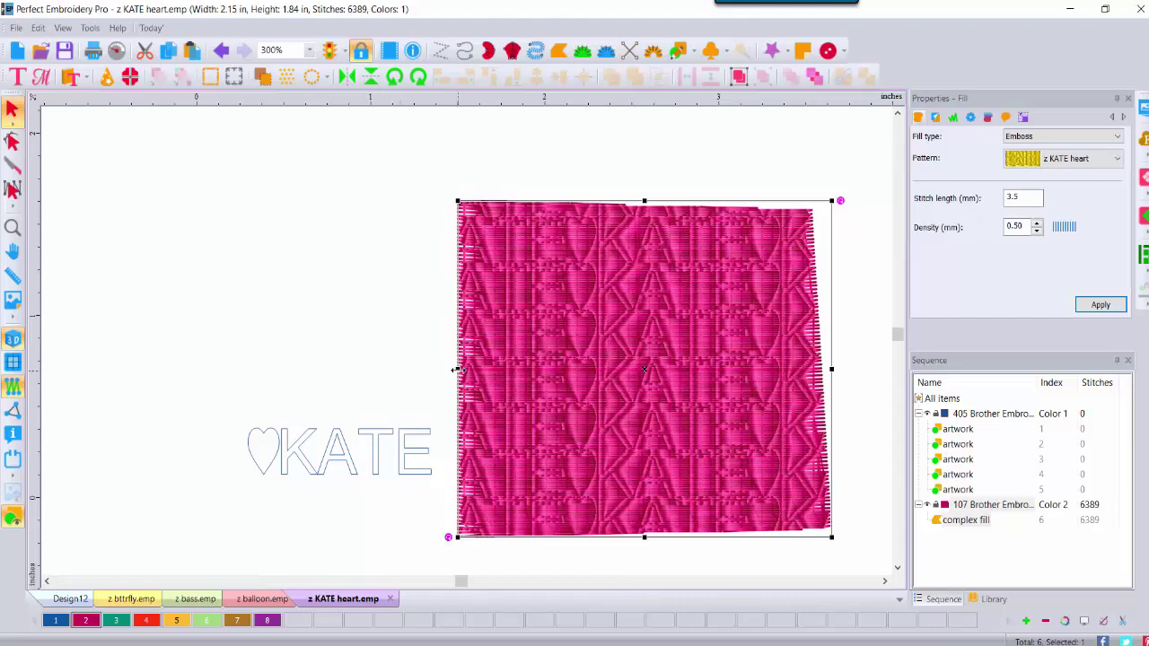
pyautogui.moveTo(456, 369); pyautogui.dragTo(561, 373)
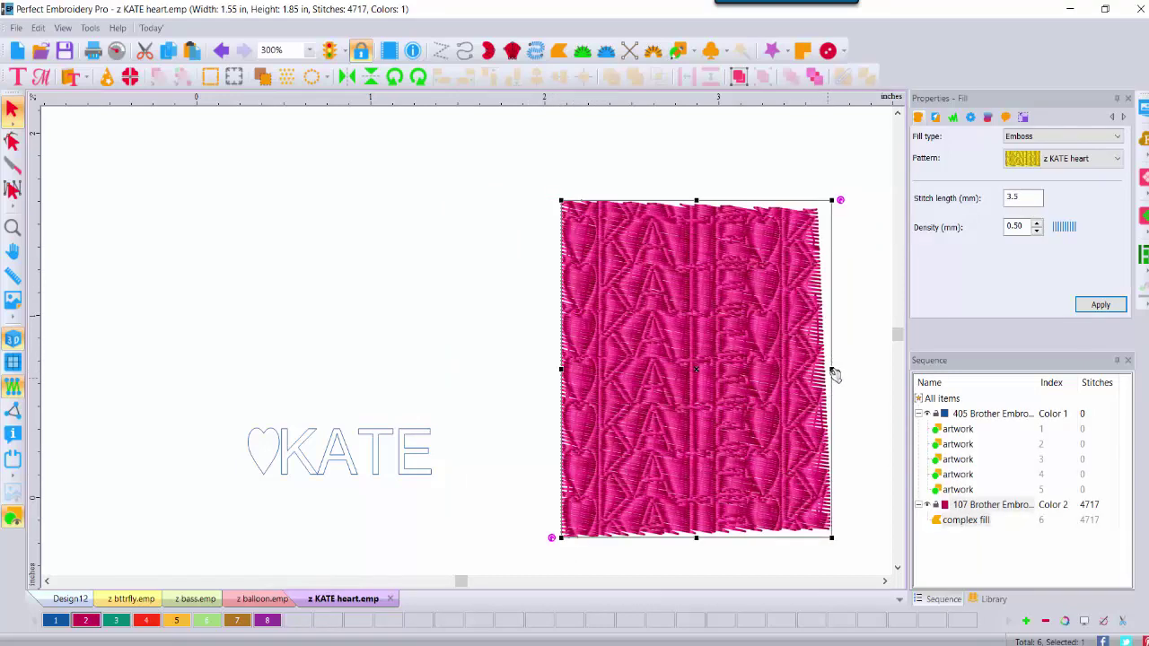
pyautogui.moveTo(831, 369); pyautogui.dragTo(887, 369)
pyautogui.hscroll(2, 457, 478)
# - Overlay the heart and lettering outlines on the embossed fill to compare them with one repeat, and move them back beside it
pyautogui.moveTo(63, 398); pyautogui.dragTo(300, 500)
pyautogui.moveTo(224, 452); pyautogui.dragTo(595, 360)
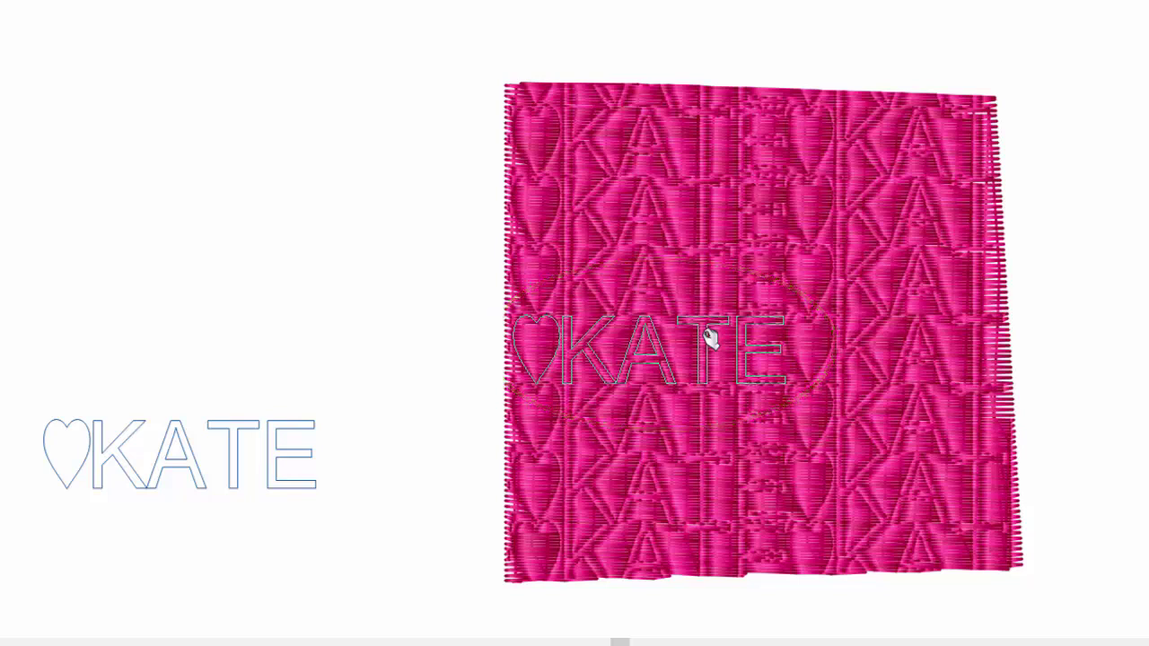
pyautogui.moveTo(709, 338); pyautogui.dragTo(296, 308)
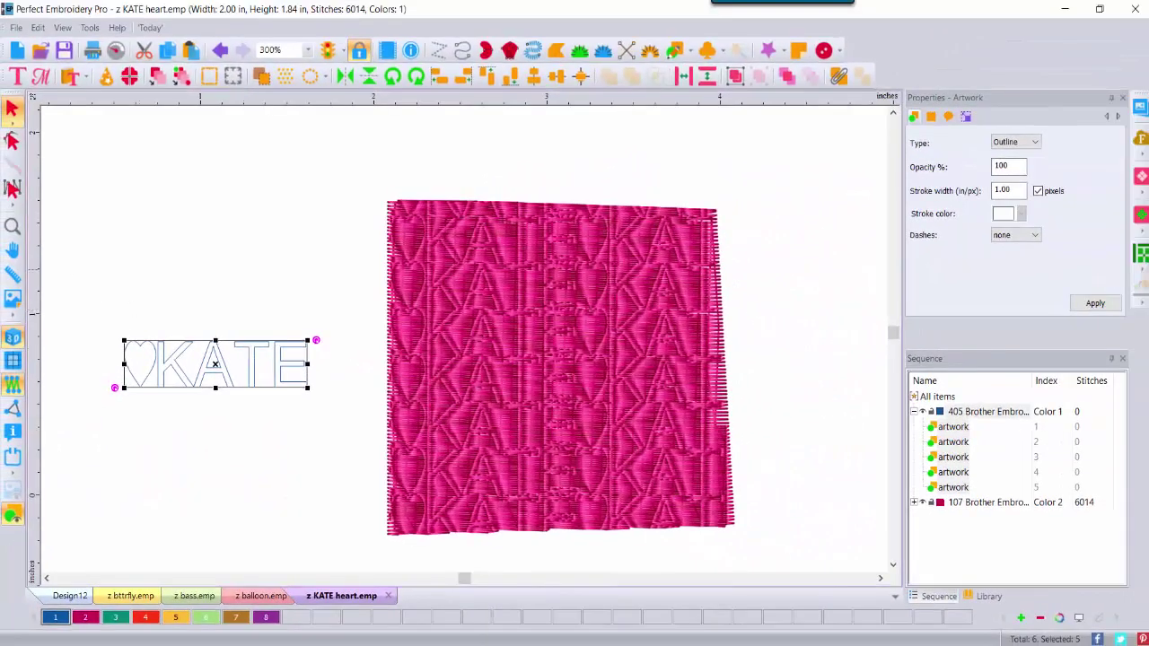
# - Open the design "4 scissors as emboss pattern.c2s" from the VID Motif Emboss-Sept folder on the DATA (D:) drive
pyautogui.click(40, 50)
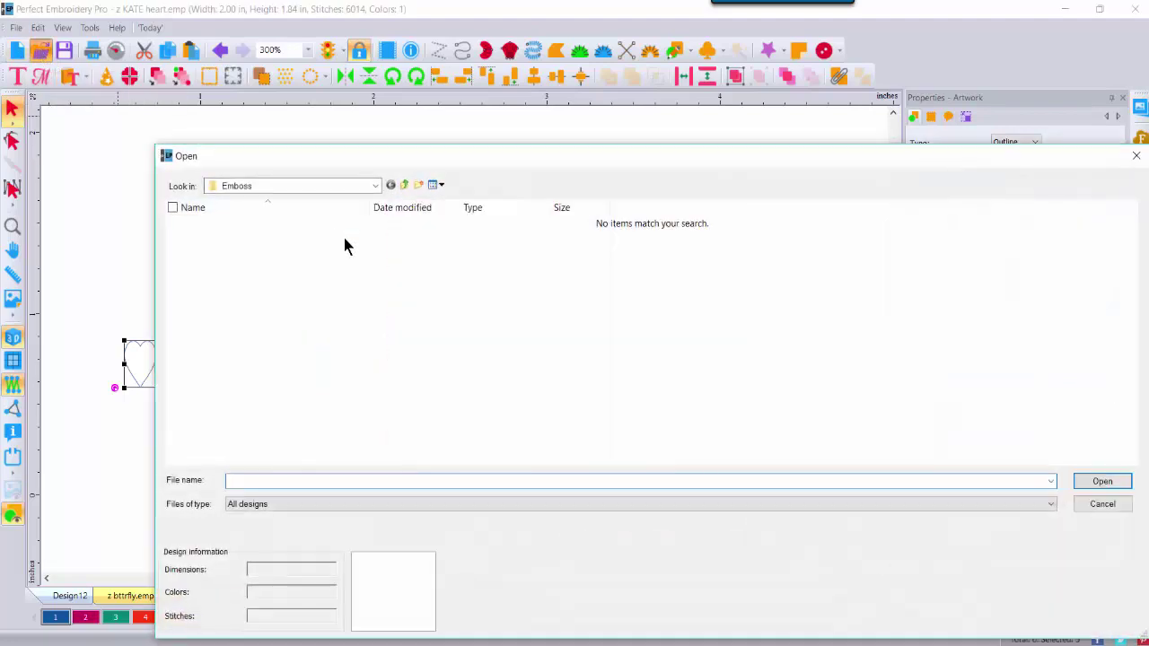
pyautogui.click(374, 185)
pyautogui.click(250, 454)
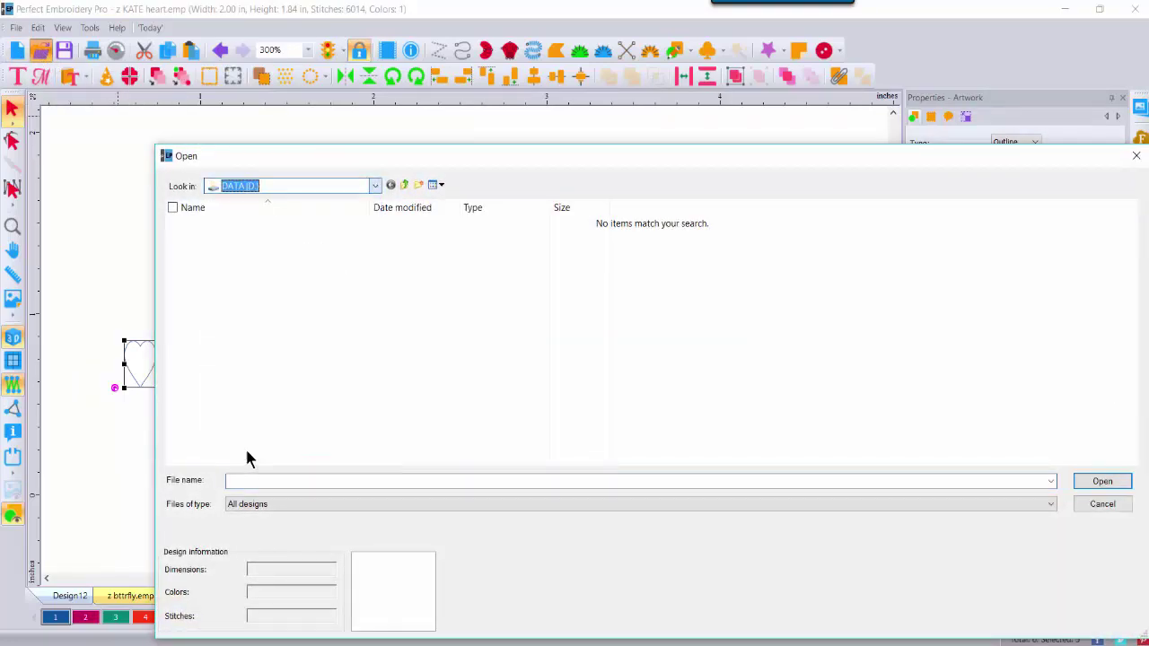
pyautogui.doubleClick(297, 226)
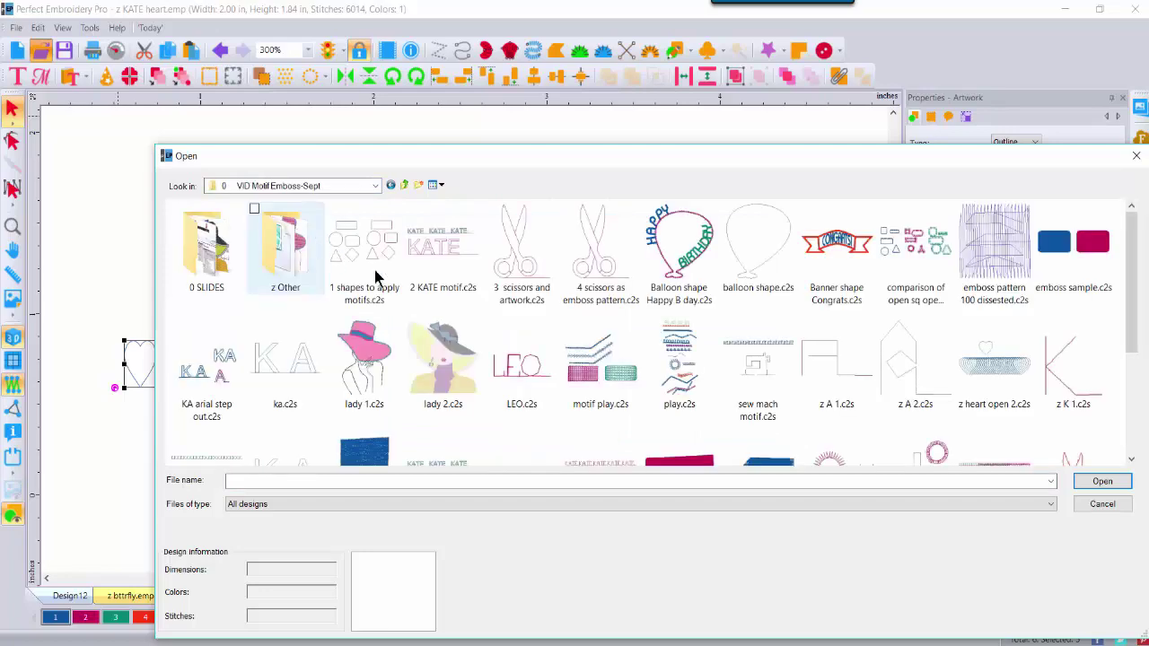
pyautogui.doubleClick(592, 240)
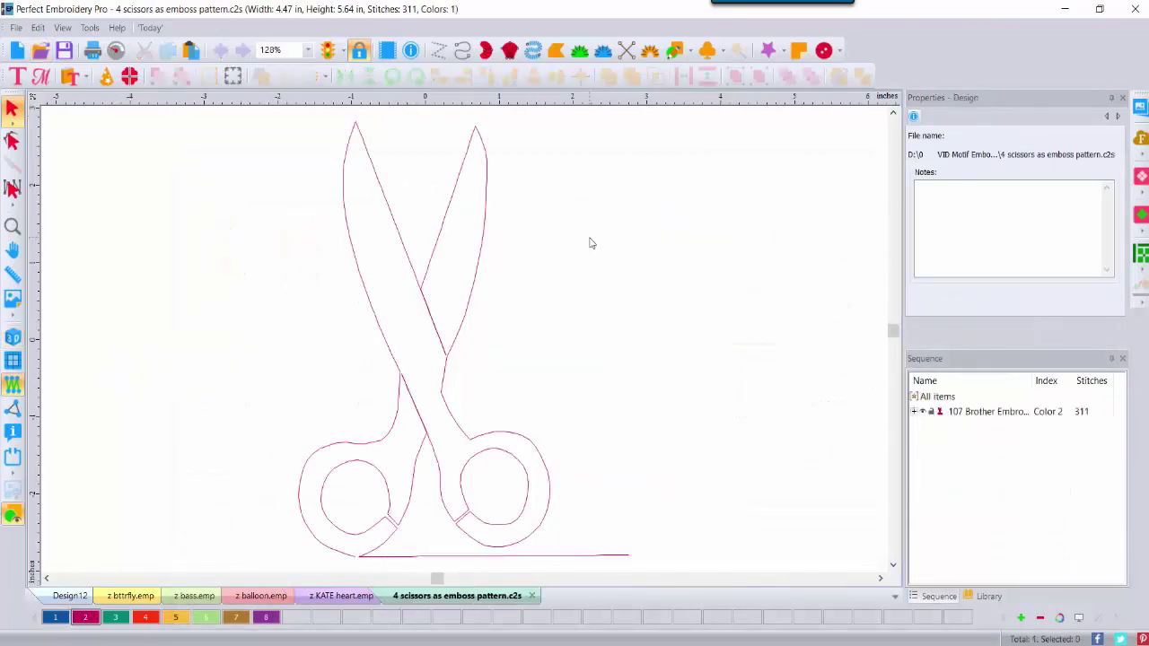
# - Convert the scissors run stitch object to artwork
pyautogui.click(915, 413)
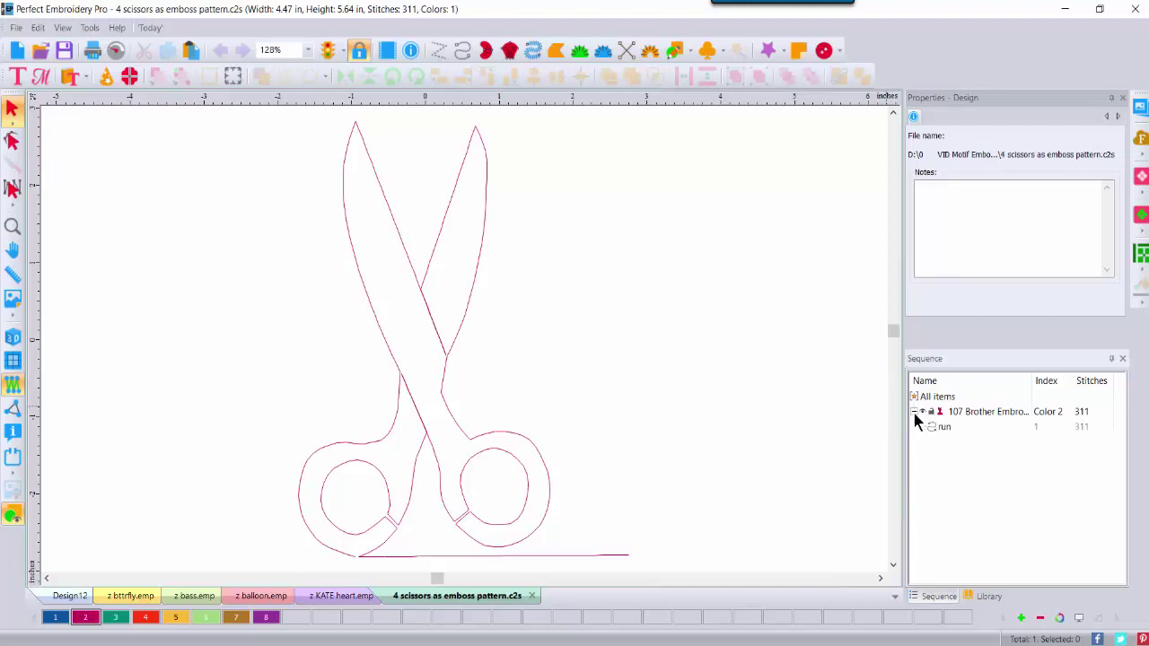
pyautogui.click(942, 430)
pyautogui.rightClick(464, 308)
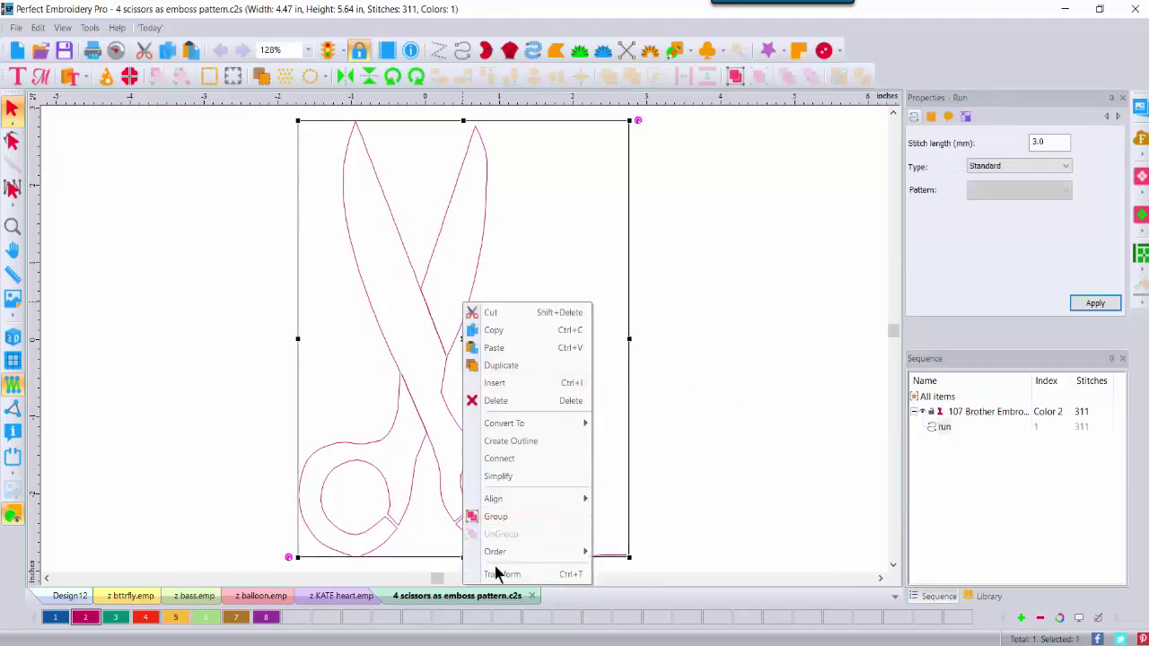
pyautogui.moveTo(508, 424)
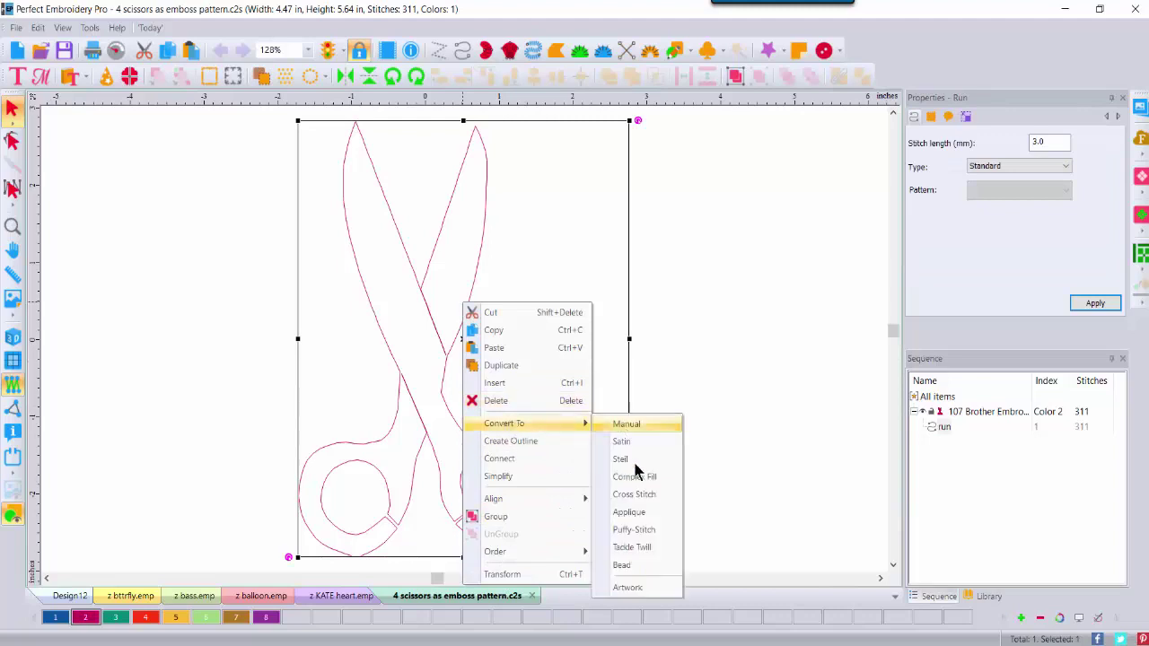
pyautogui.click(620, 587)
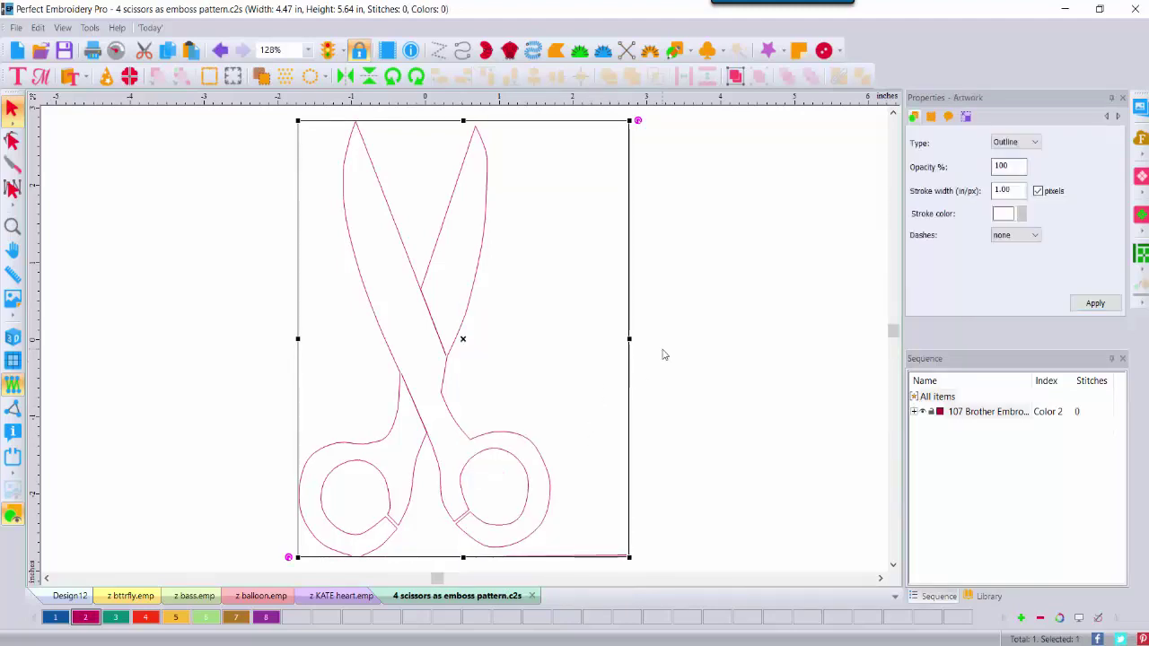
pyautogui.click(643, 368)
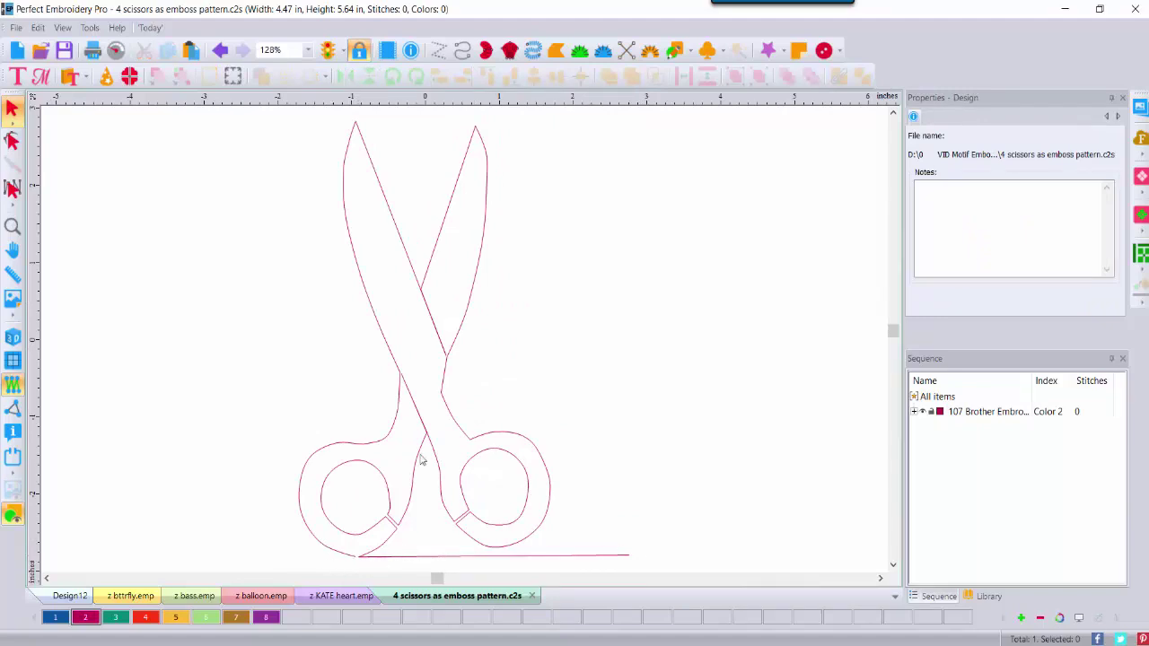
# - Delete the outline point at the far end of the straight tail line below the scissors
pyautogui.click(13, 141)
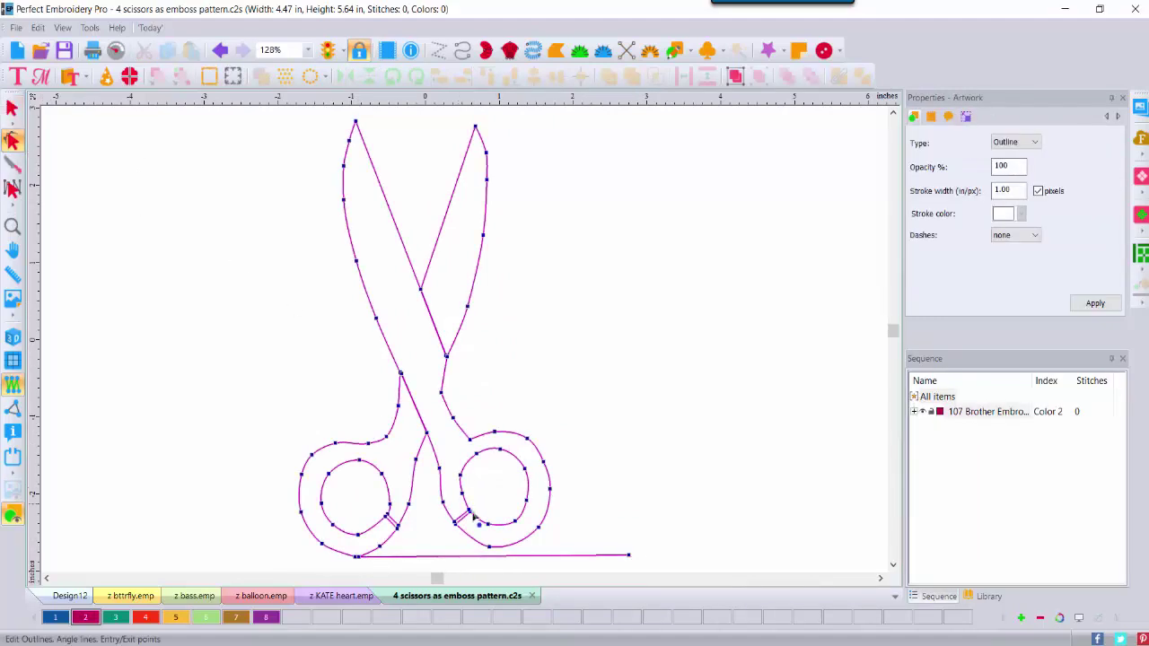
pyautogui.rightClick(629, 557)
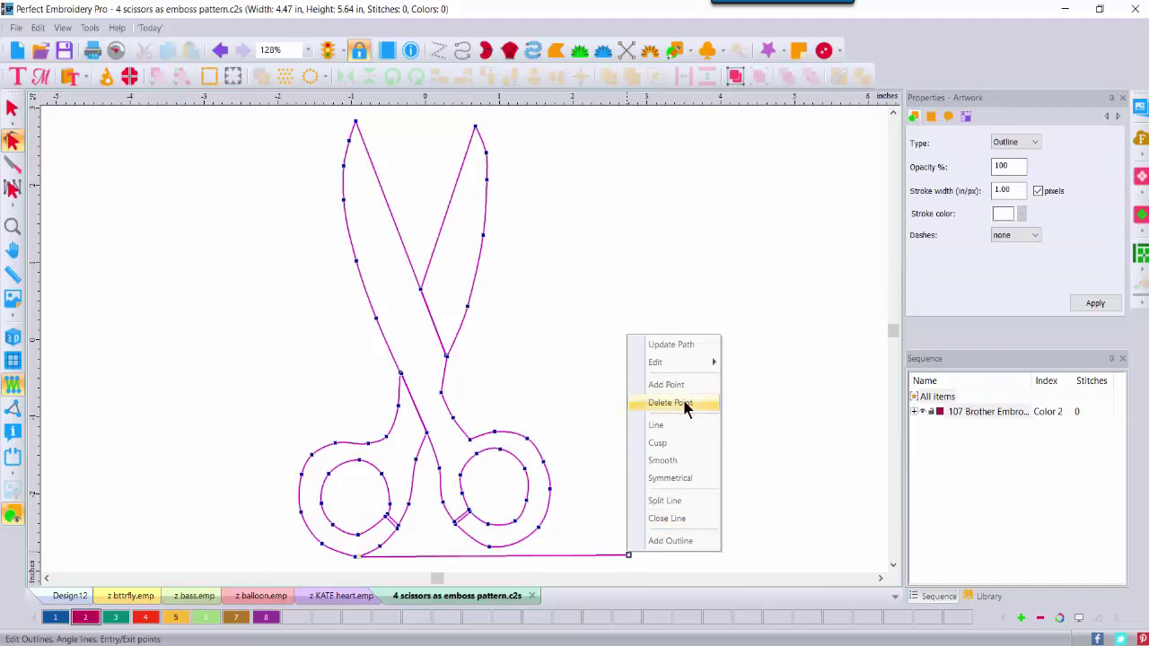
pyautogui.click(637, 403)
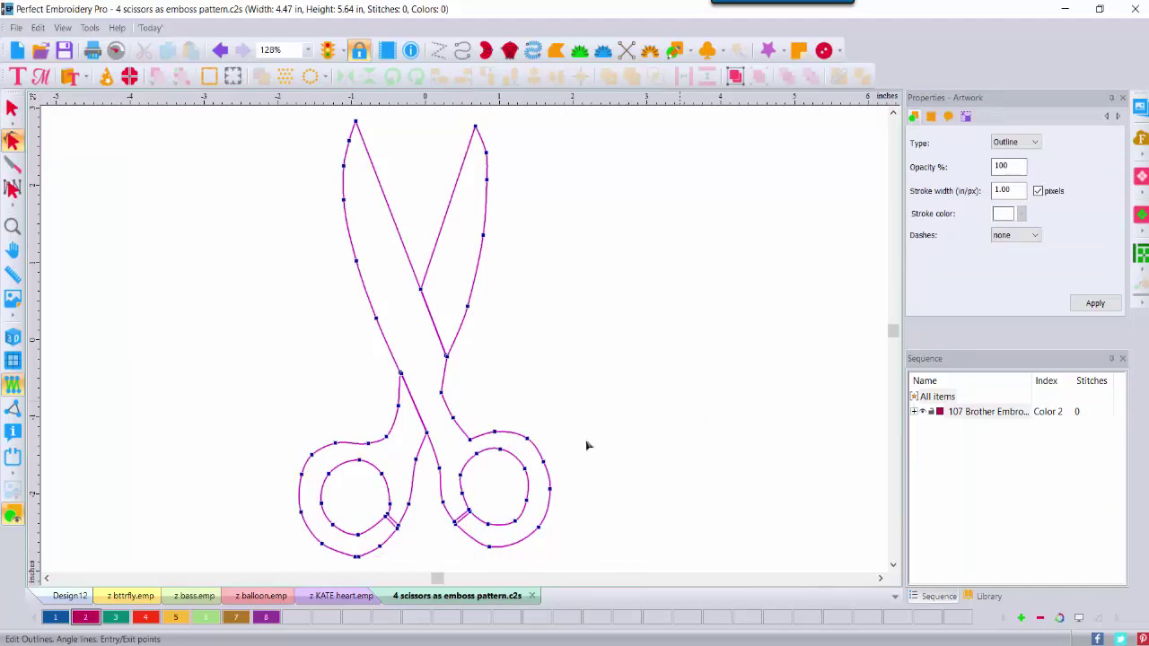
# - Scale the scissors artwork proportionally to a height of 0.33 in
pyautogui.click(11, 108)
pyautogui.click(456, 326)
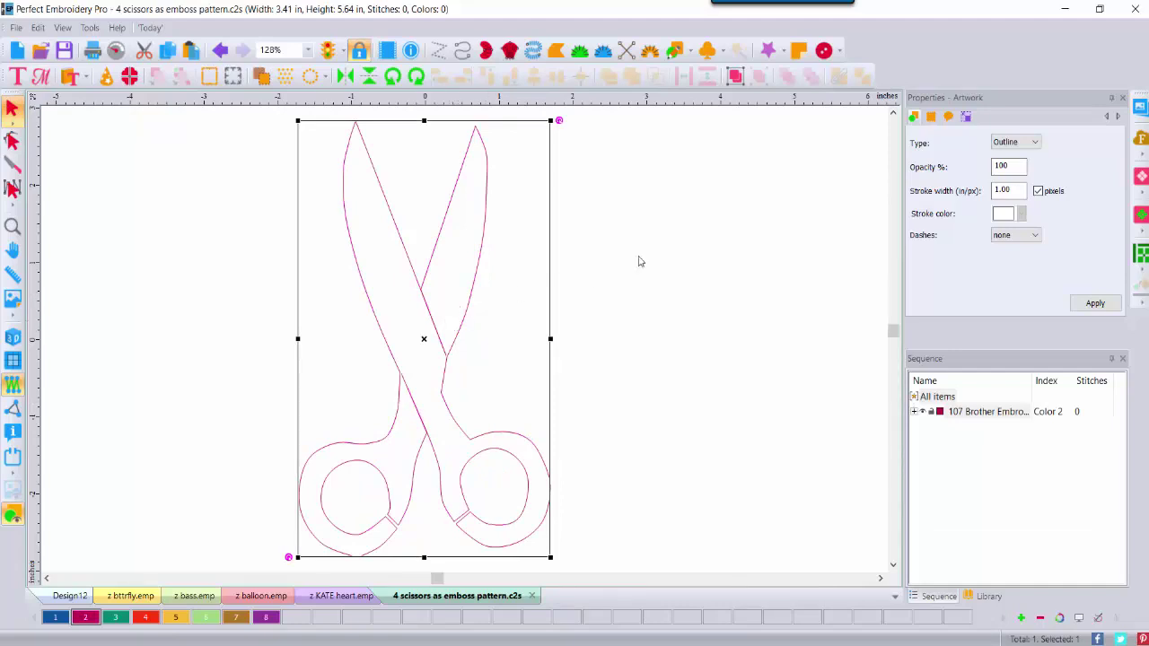
pyautogui.click(966, 119)
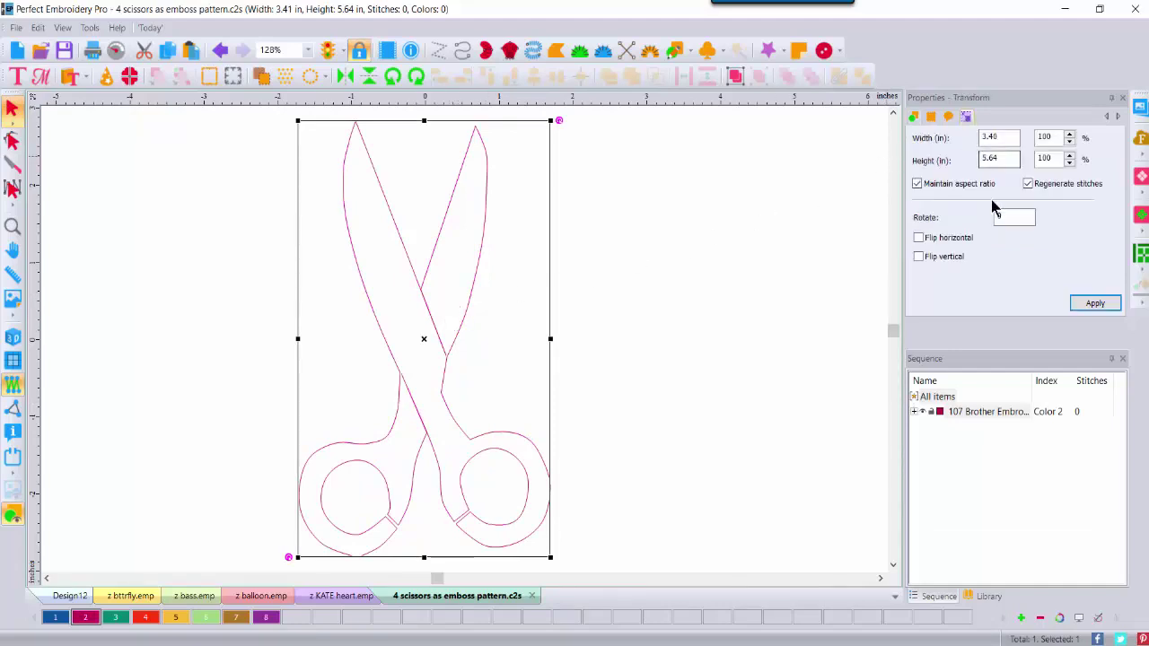
pyautogui.doubleClick(1006, 157)
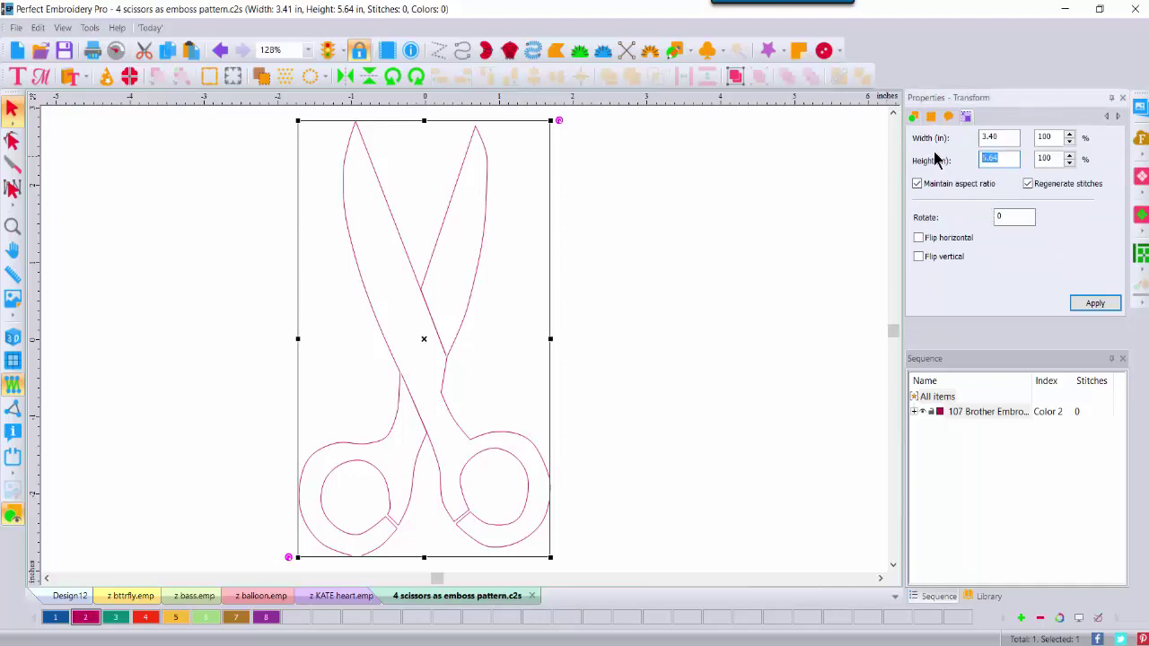
pyautogui.write('.33')
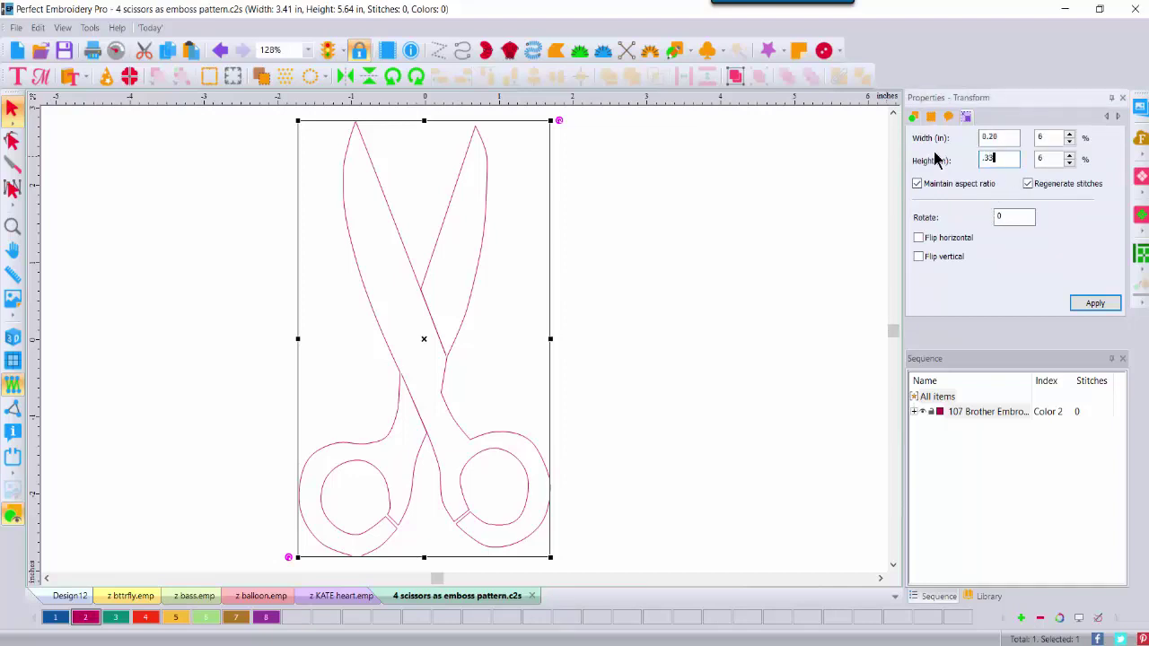
pyautogui.click(1094, 304)
pyautogui.click(513, 363)
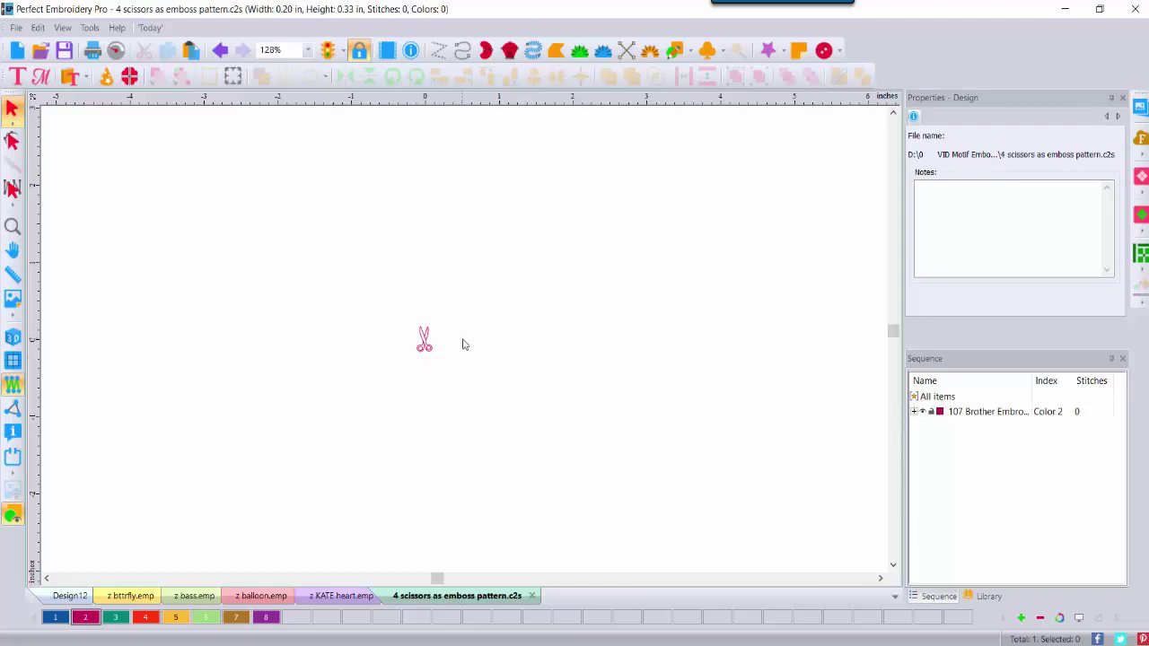
# - Save the scissors in the Emboss folder as an Emboss Pattern (EMP) named "z scissors"
pyautogui.click(16, 27)
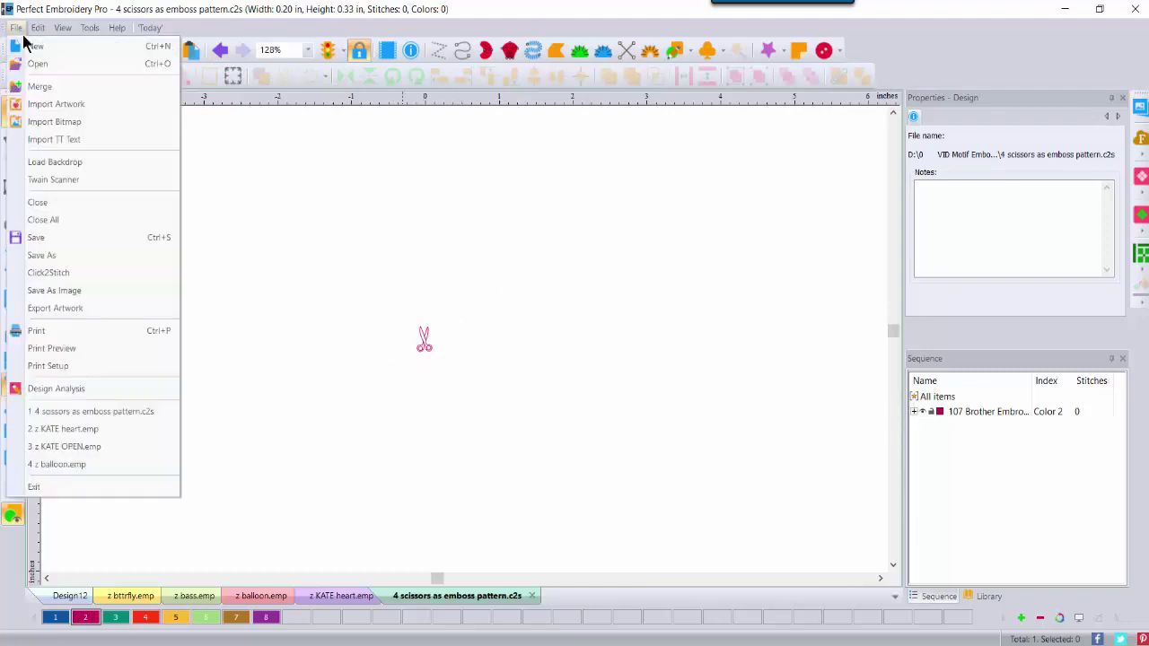
pyautogui.click(42, 256)
pyautogui.click(353, 504)
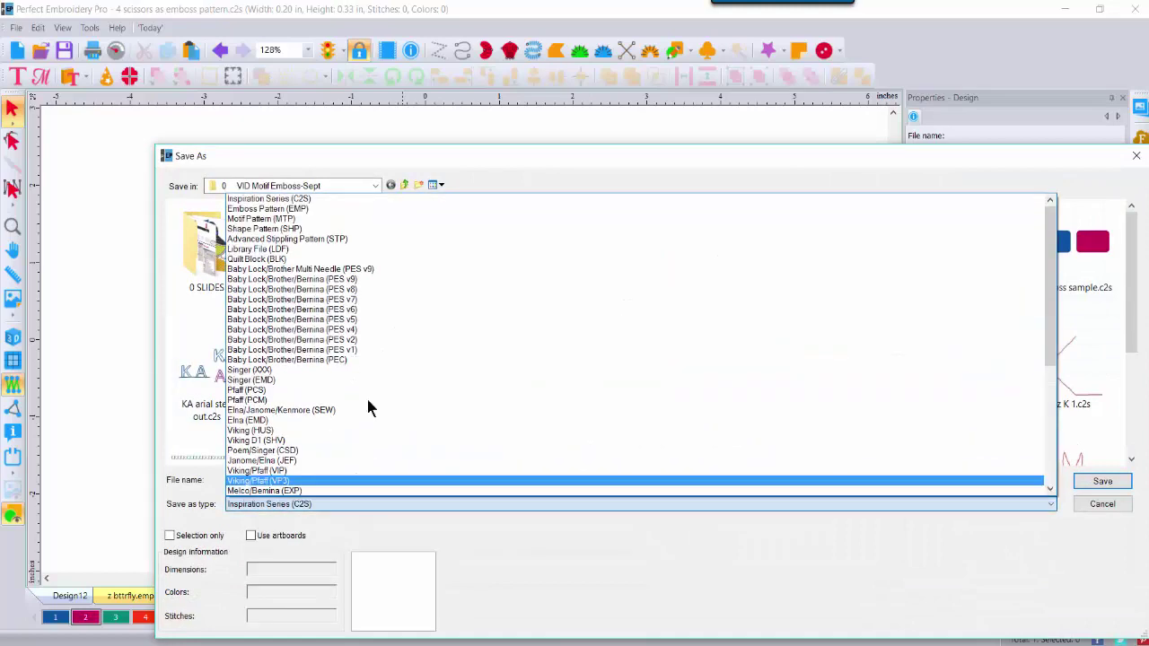
pyautogui.click(269, 209)
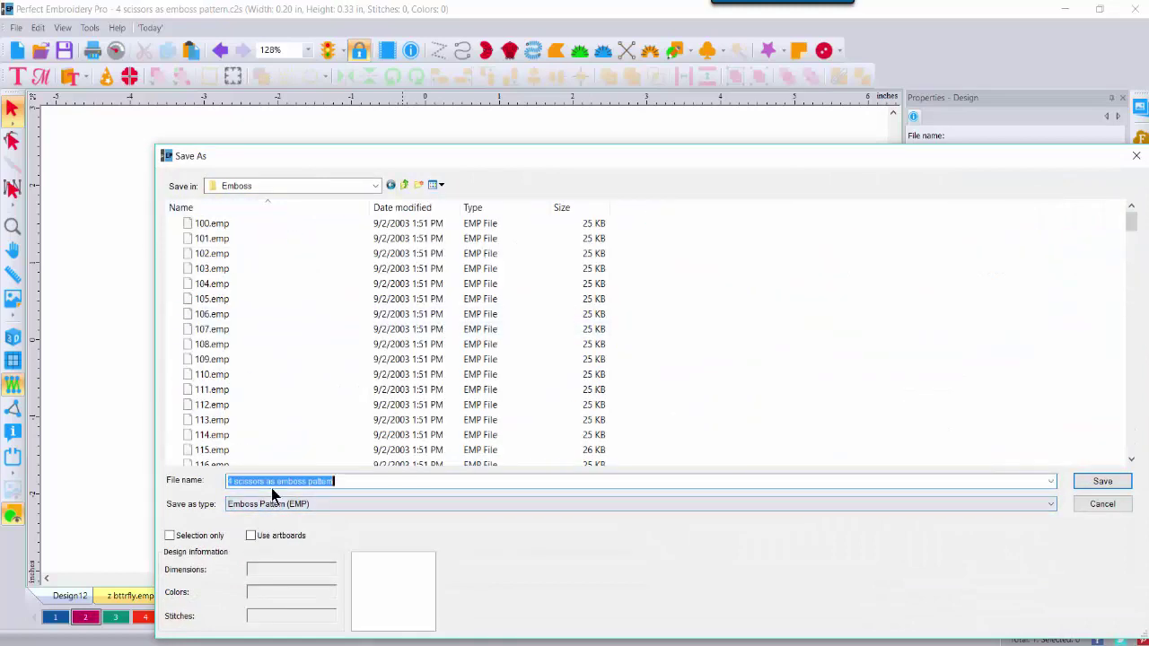
pyautogui.write('z')
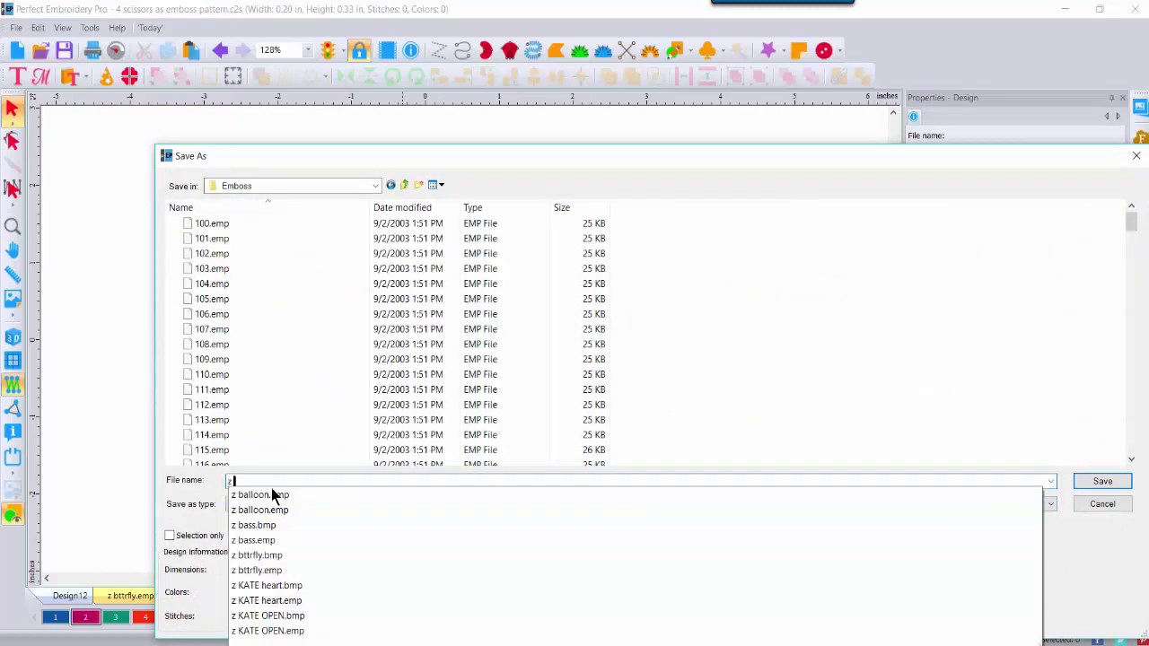
pyautogui.write(' scissors')
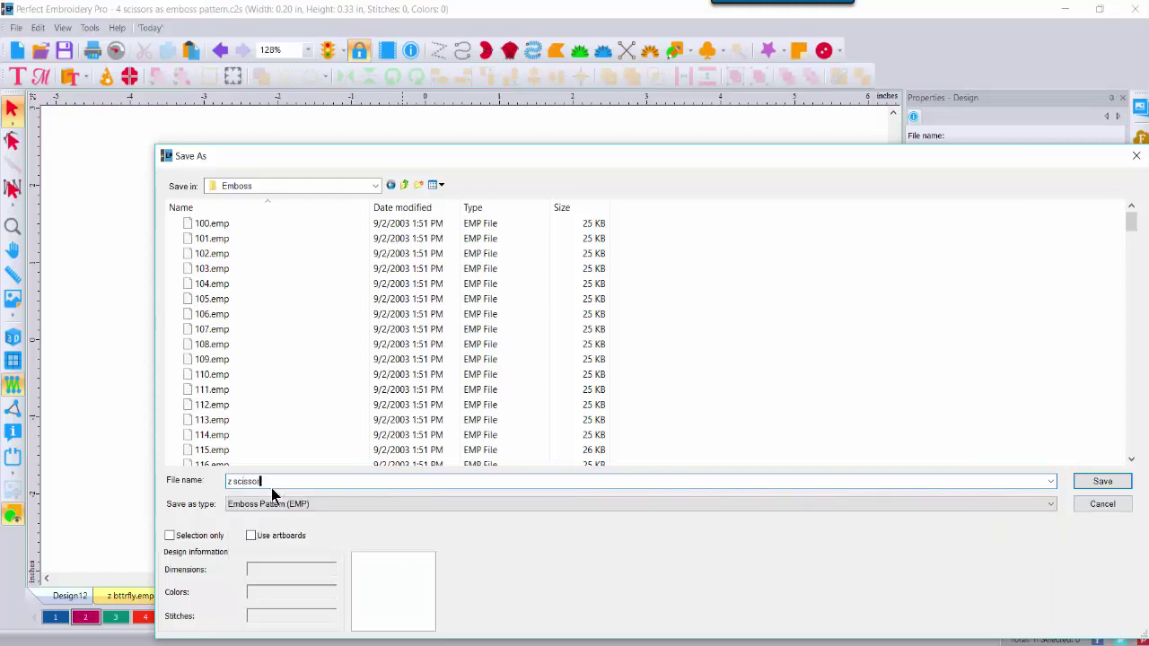
pyautogui.click(1123, 482)
# - Draw a four-sided complex fill about 4.06 by 4.30 in beside the scissors, and recolor it to Color 1 blue in 3D view
pyautogui.click(555, 52)
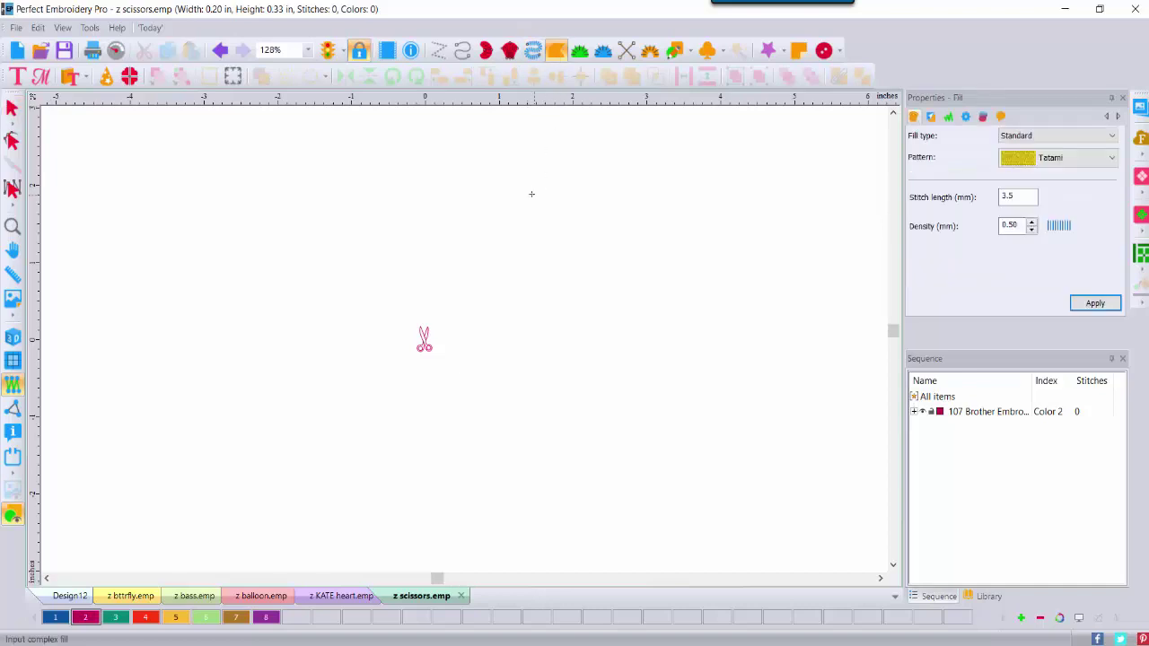
pyautogui.click(524, 159)
pyautogui.click(810, 156)
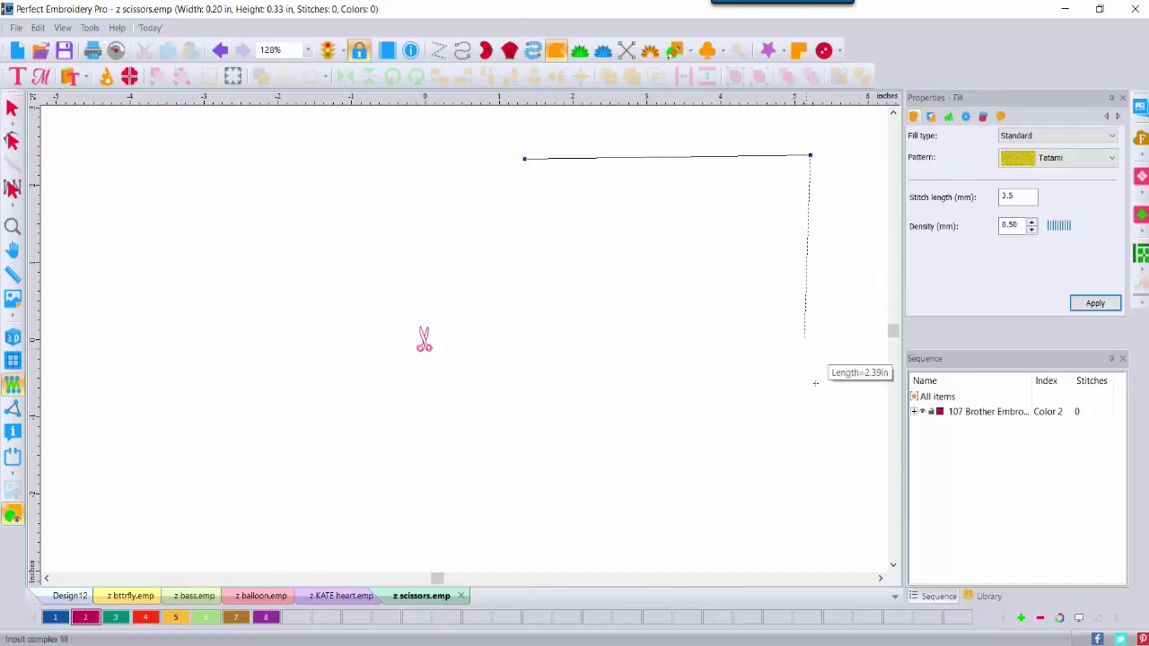
pyautogui.click(825, 477)
pyautogui.click(533, 488)
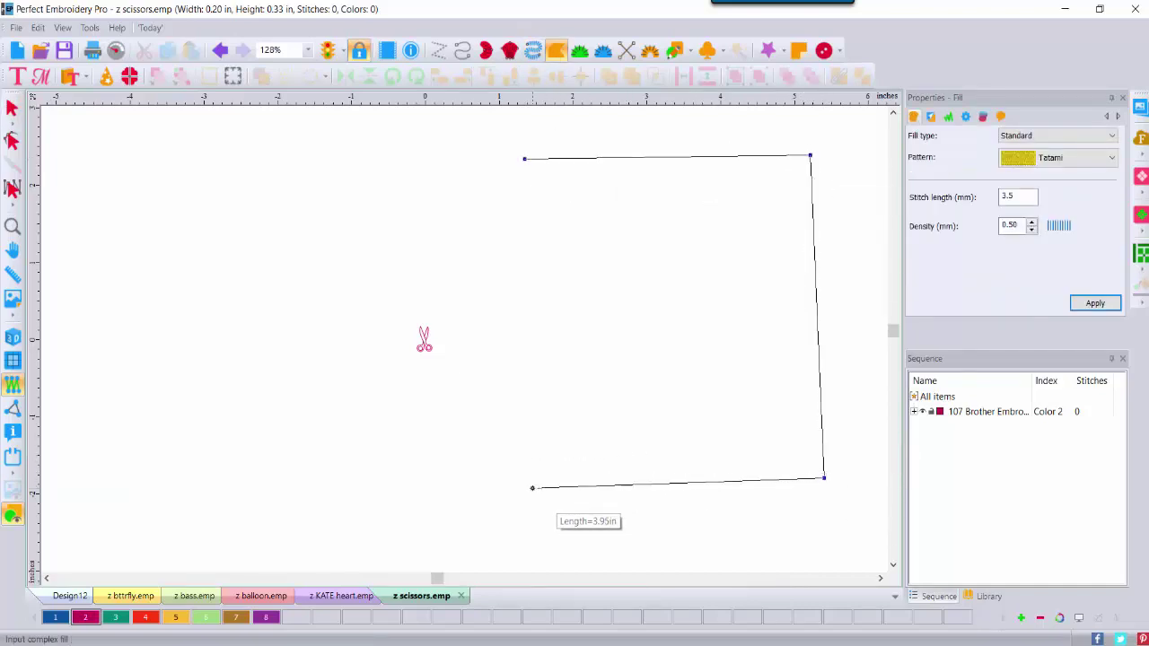
pyautogui.press('Return')
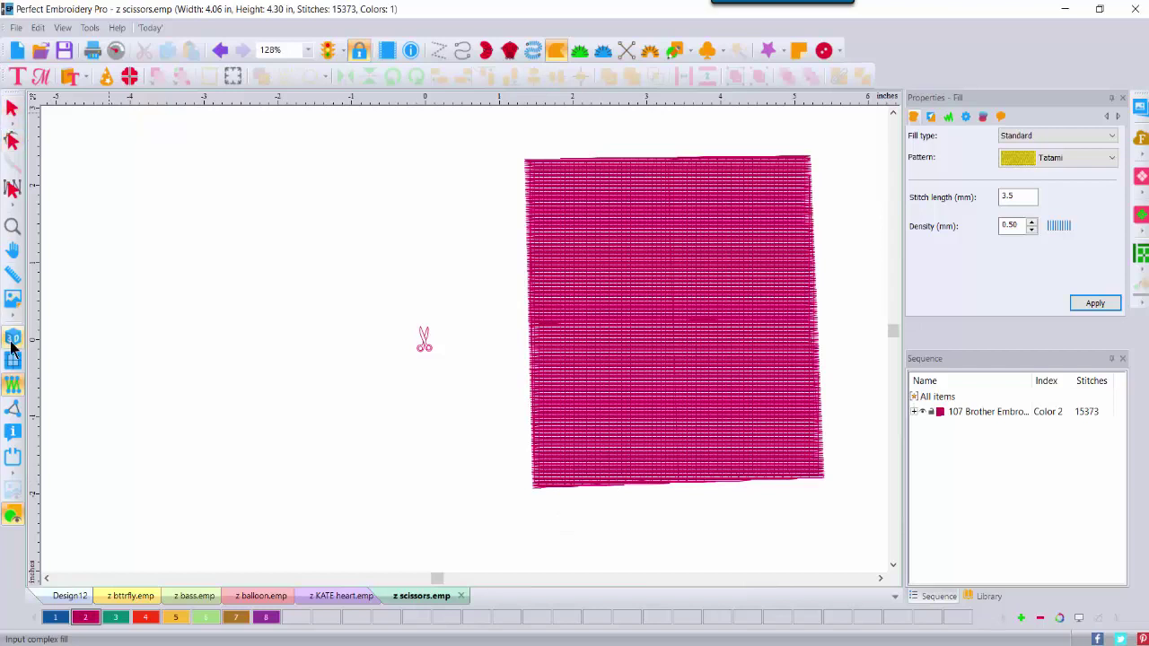
pyautogui.click(13, 339)
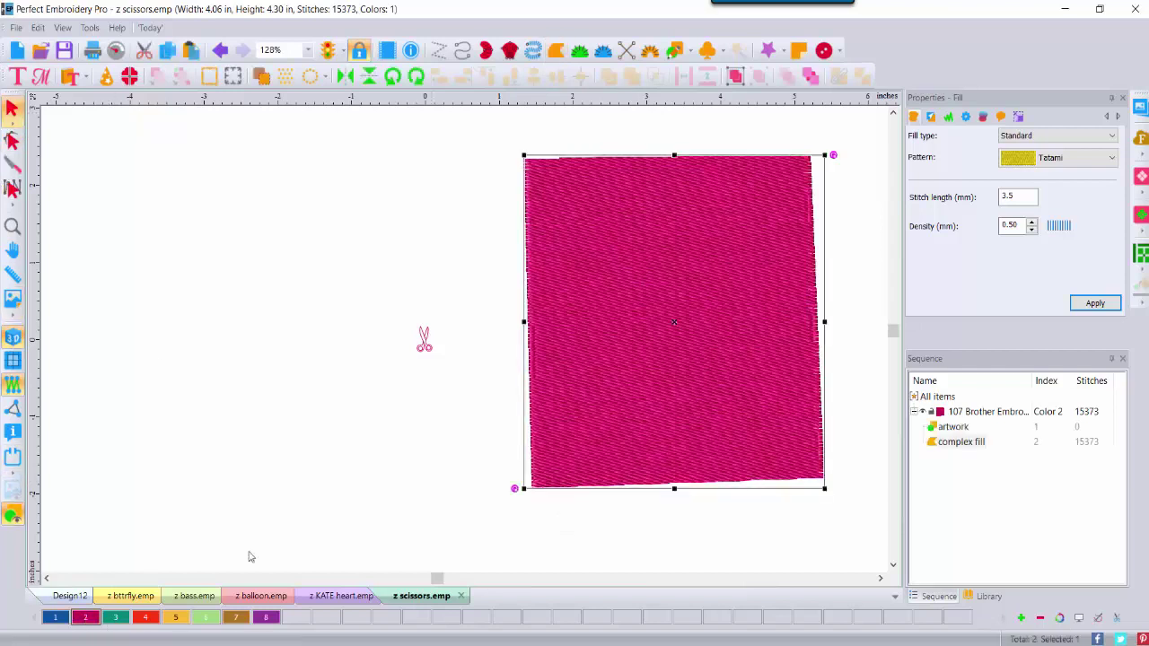
pyautogui.click(59, 618)
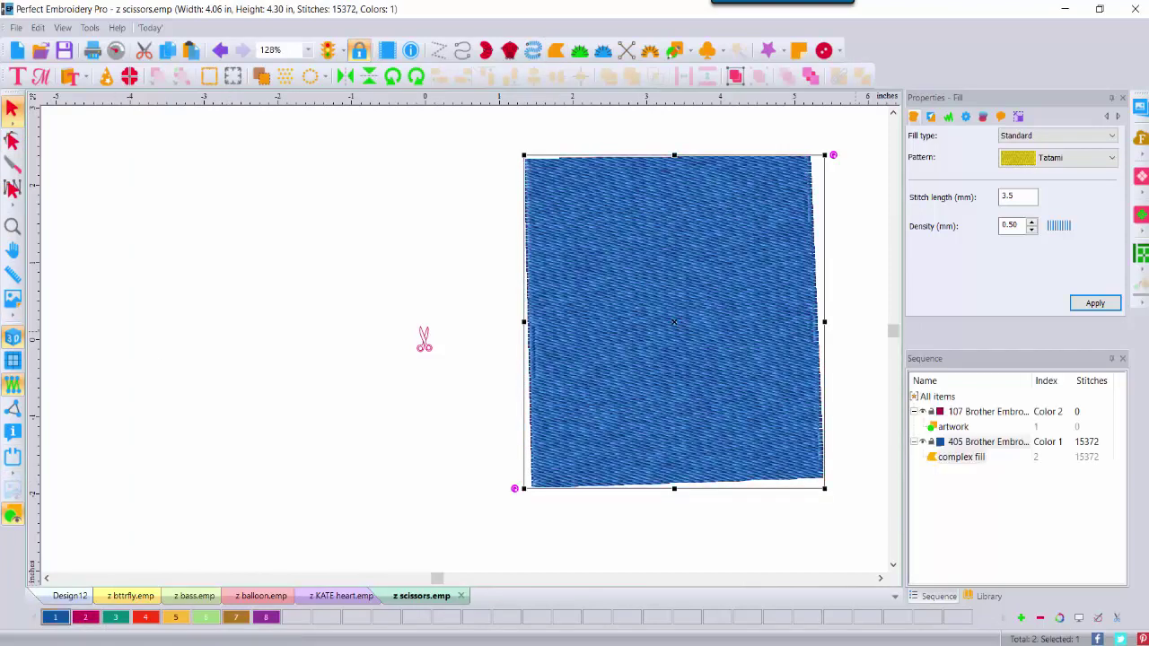
# - Apply the Emboss fill type with the "z scissors" pattern to the blue complex fill
pyautogui.click(1055, 136)
pyautogui.click(1035, 162)
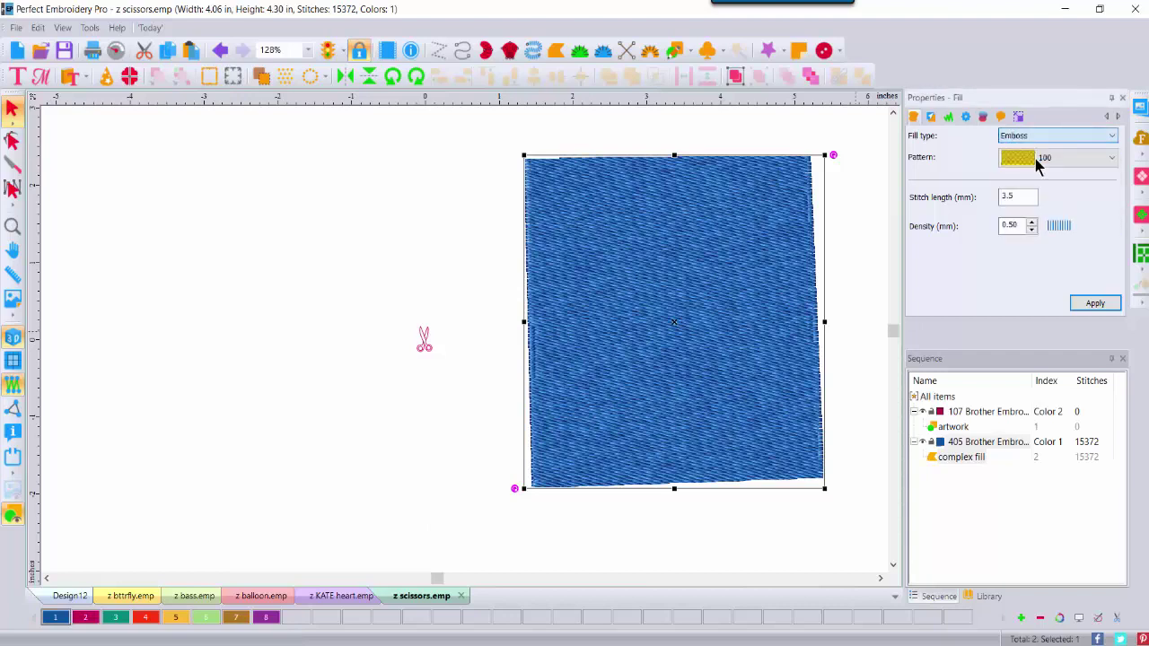
pyautogui.click(1110, 159)
pyautogui.scroll(-2, 1113, 223)
pyautogui.moveTo(1113, 223); pyautogui.dragTo(1110, 459)
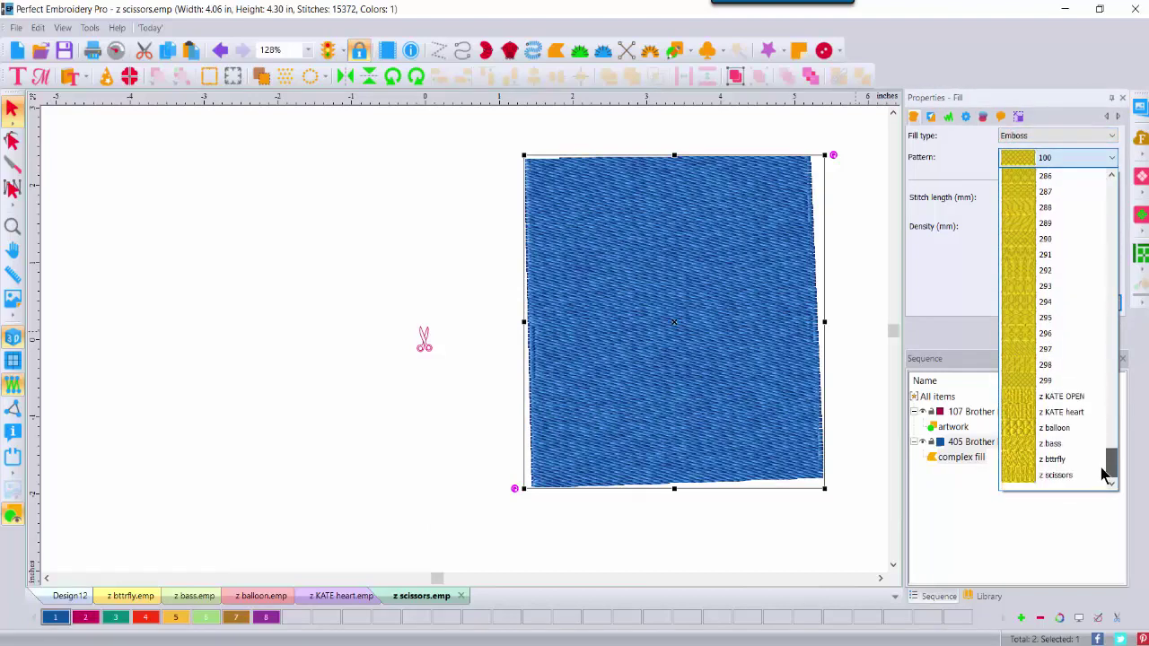
pyautogui.click(1066, 482)
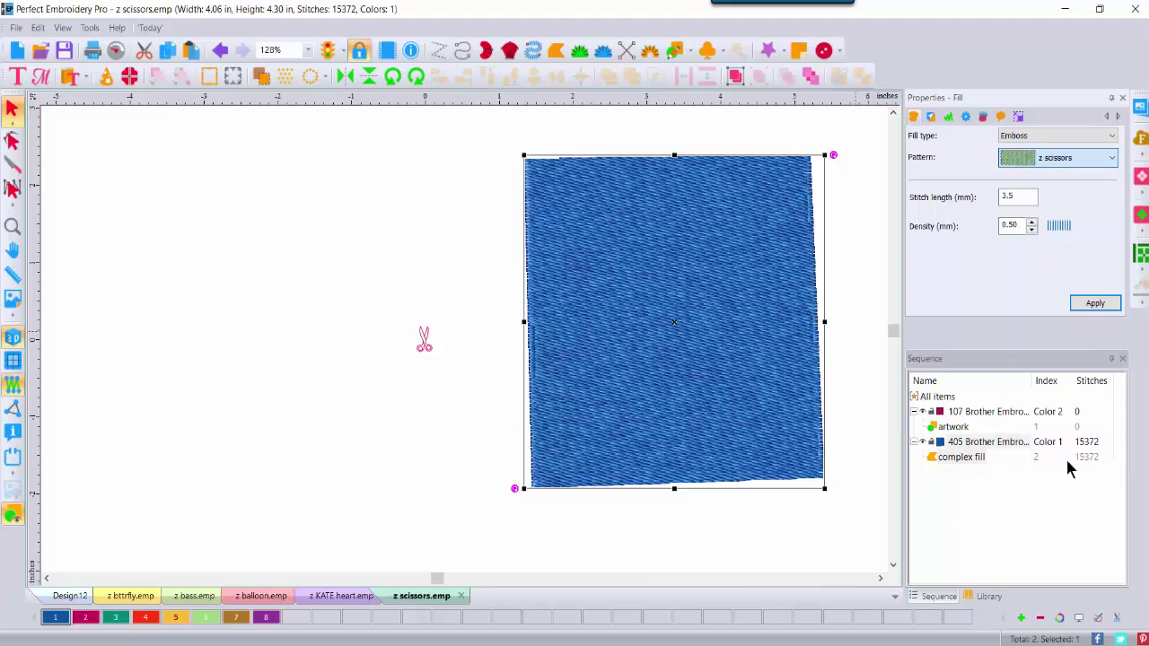
pyautogui.click(1097, 303)
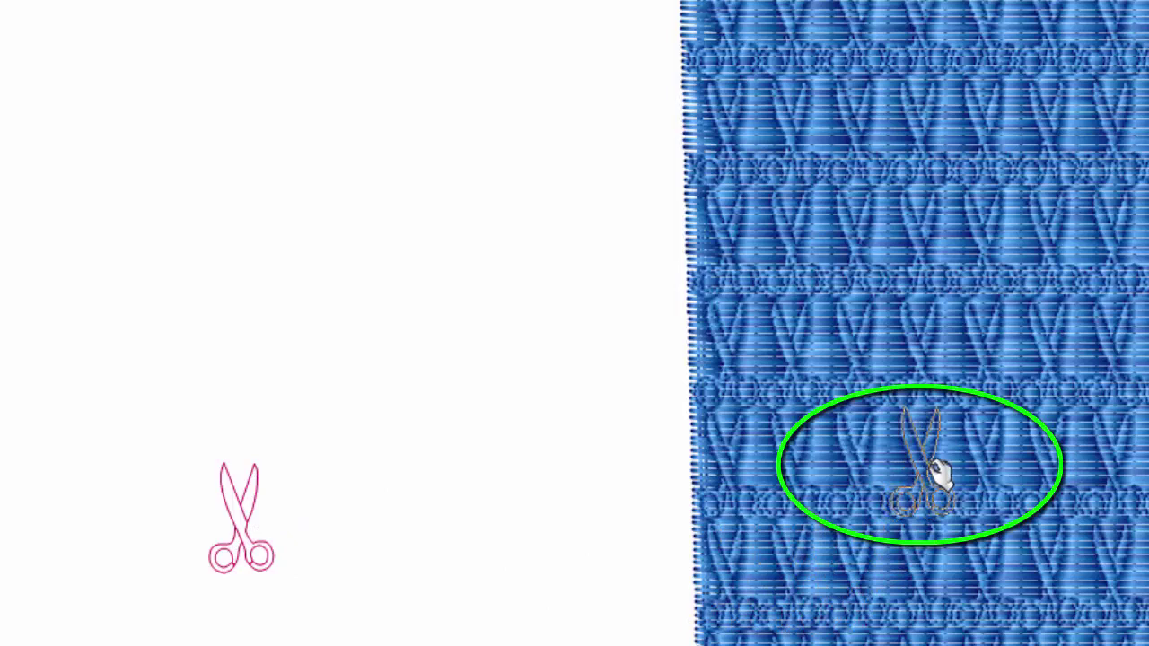
# - Compare the scissors artwork's size with the embossed pattern over the fill, and return the artwork to the blank area beside it, deselected
pyautogui.moveTo(938, 472); pyautogui.dragTo(381, 489)
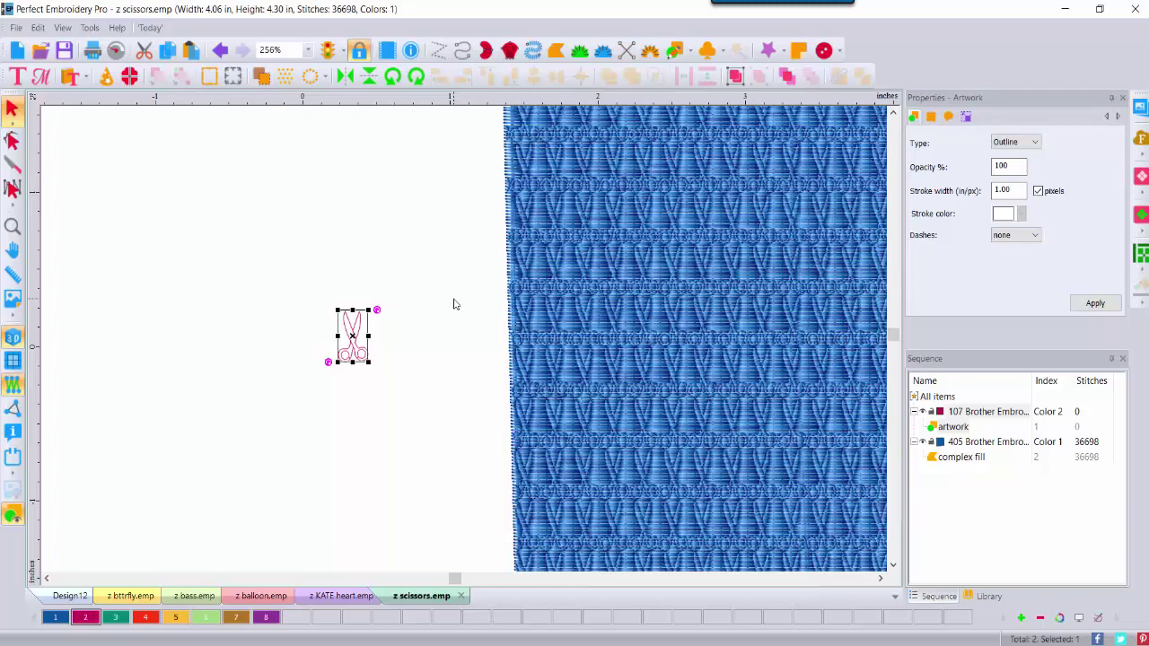
pyautogui.click(372, 508)
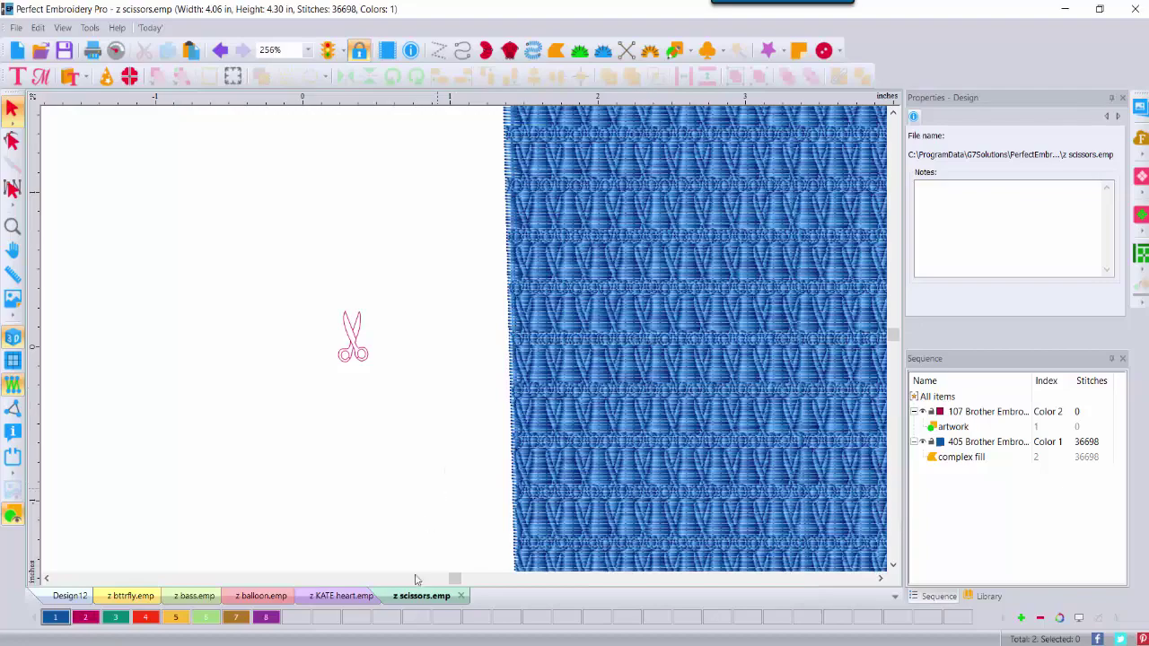
# - Switch to the Photos app and advance from the embossed hat image to "7 REMEMBER.png" to review the motif and emboss rules
pyautogui.hotkey('alt', 'Tab')
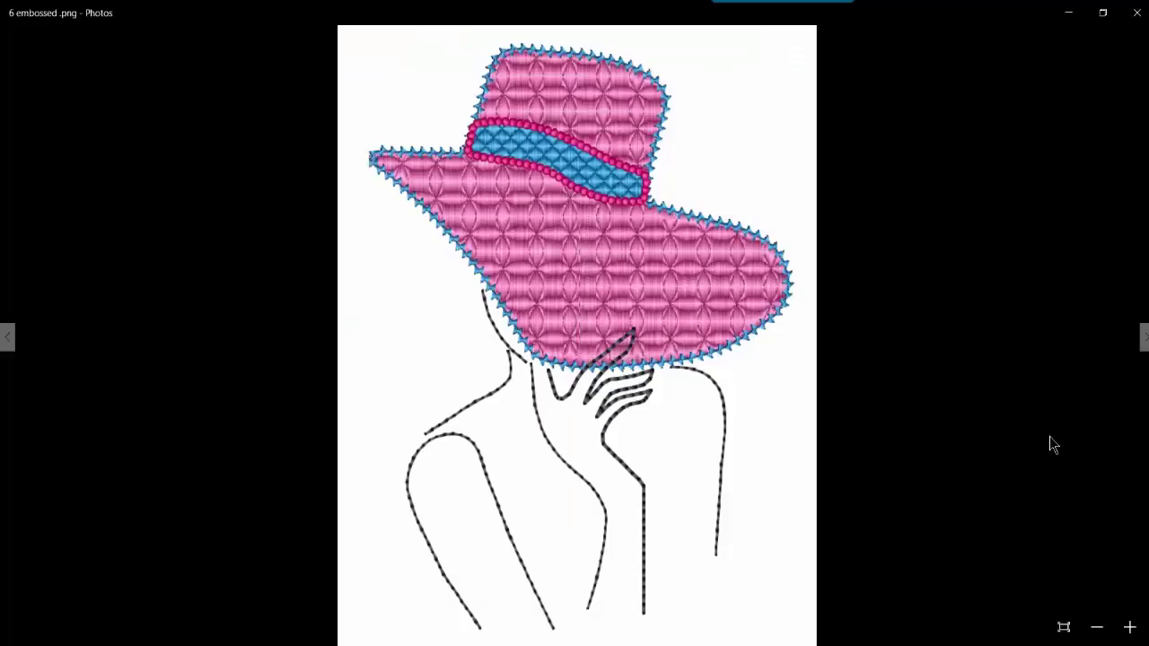
pyautogui.press('Right')
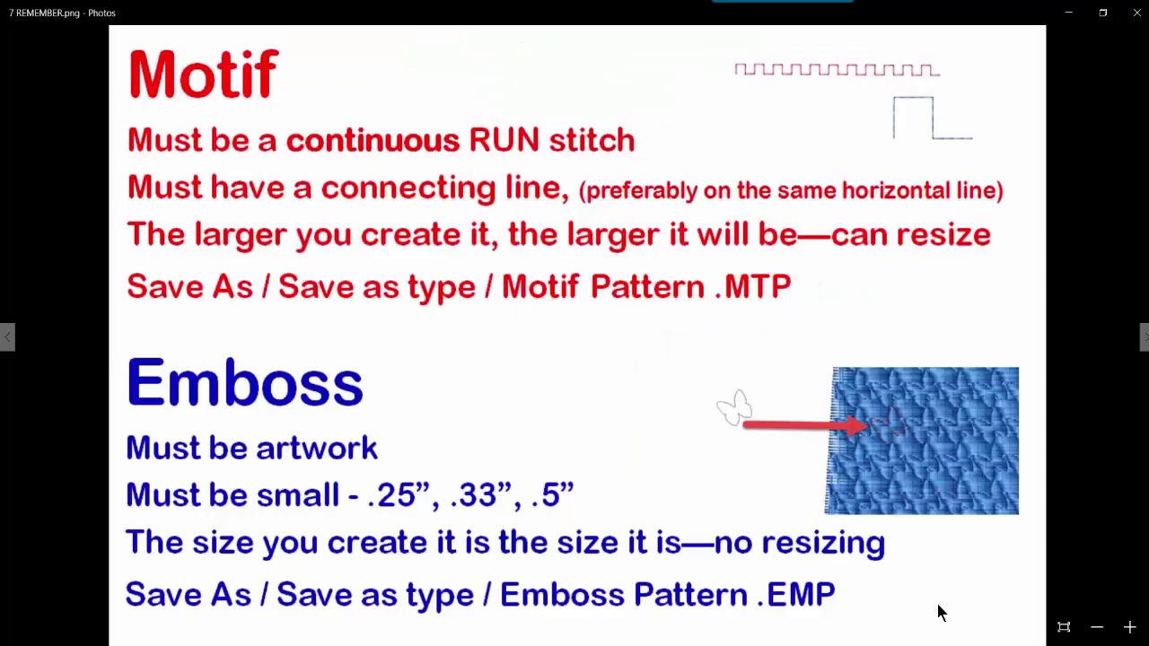